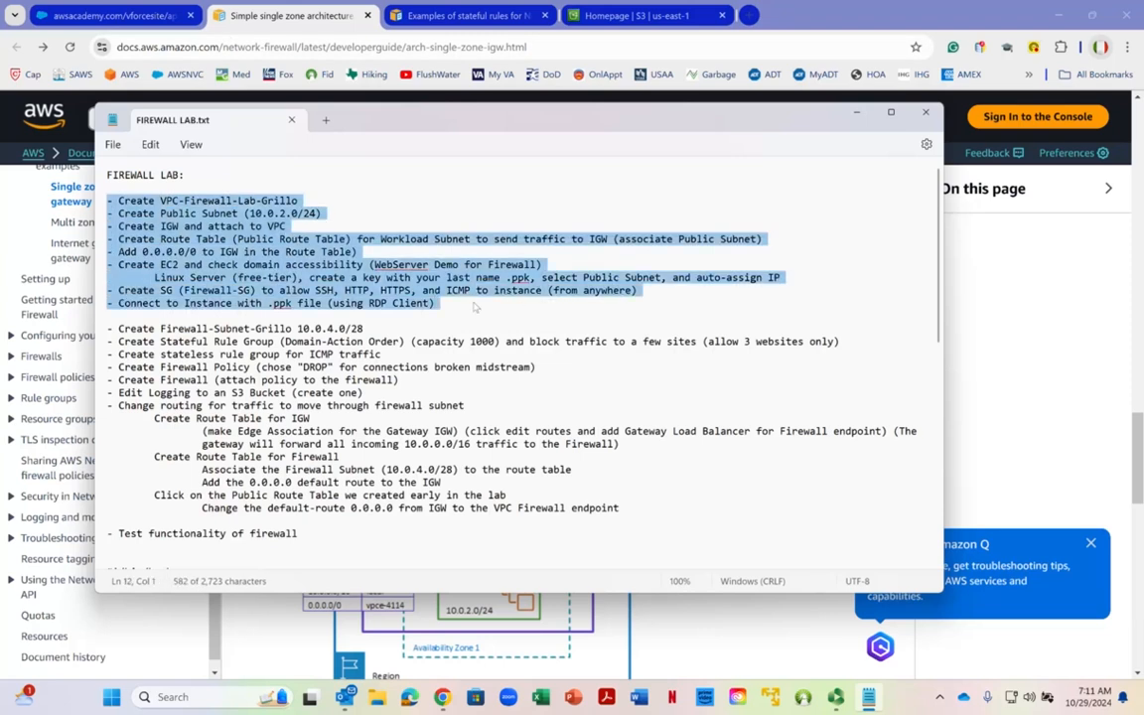
Step: Change the client type in the "Connect to Instance" line of the lab notes to SSH and save the file
left_click(370, 303)
left_click_drag(370, 303, 389, 304)
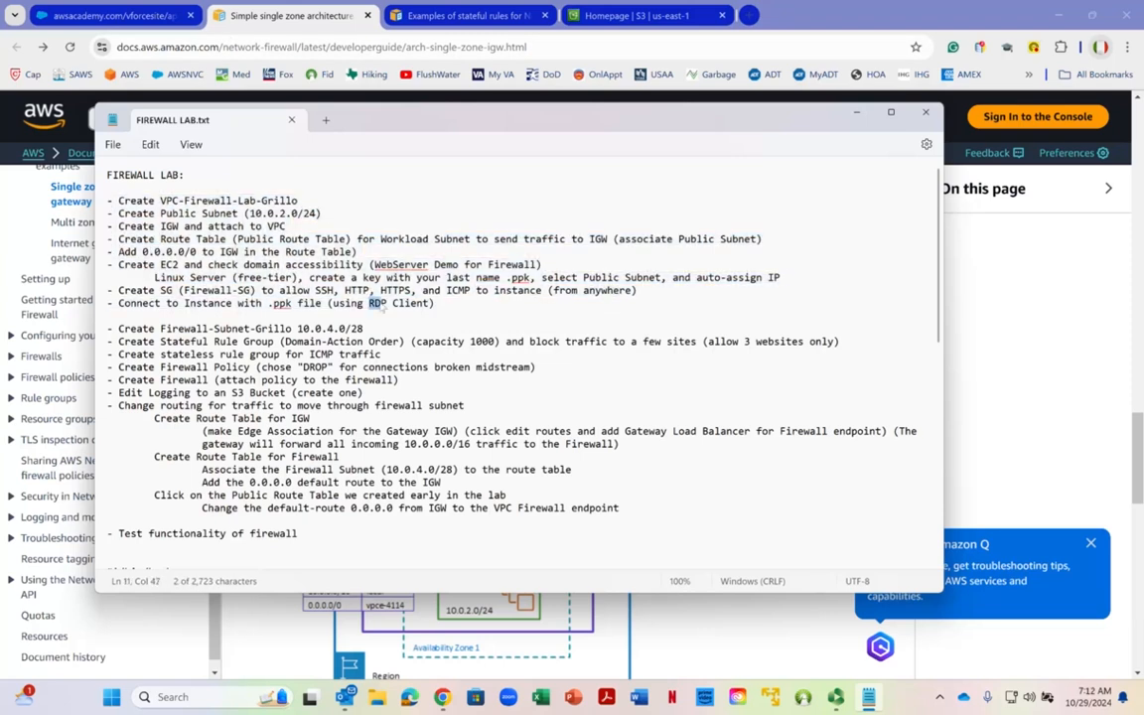
left_click(369, 303)
left_click_drag(369, 303, 388, 304)
right_click(387, 307)
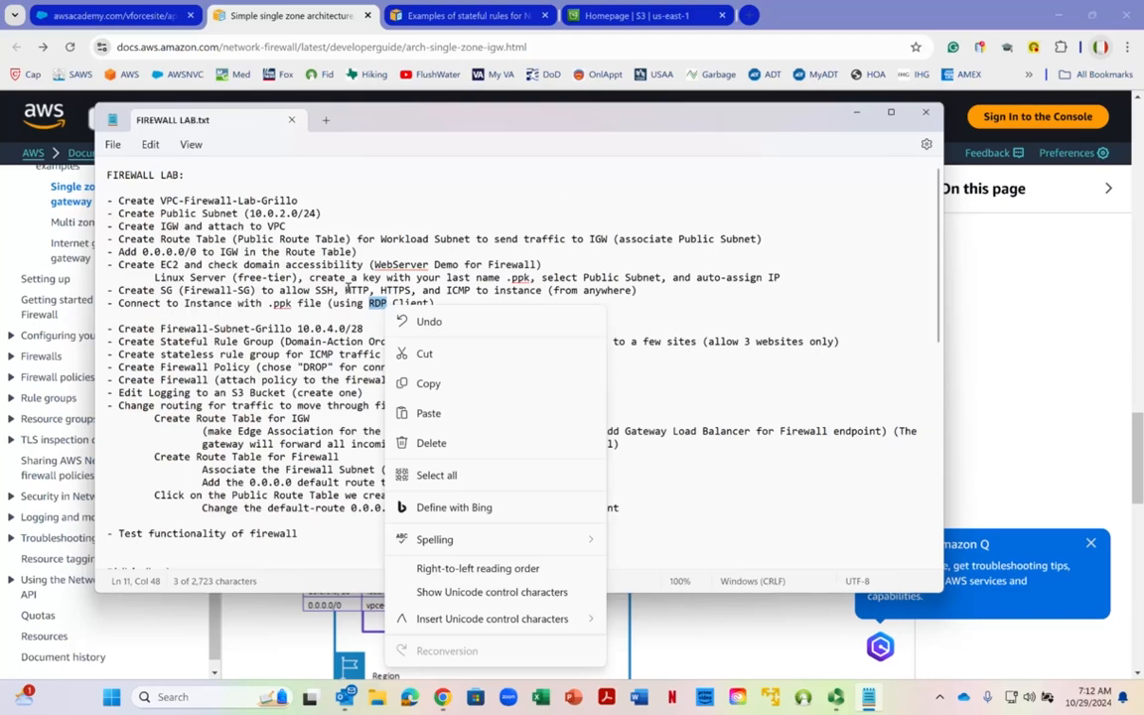
key("Escape")
type("SSH")
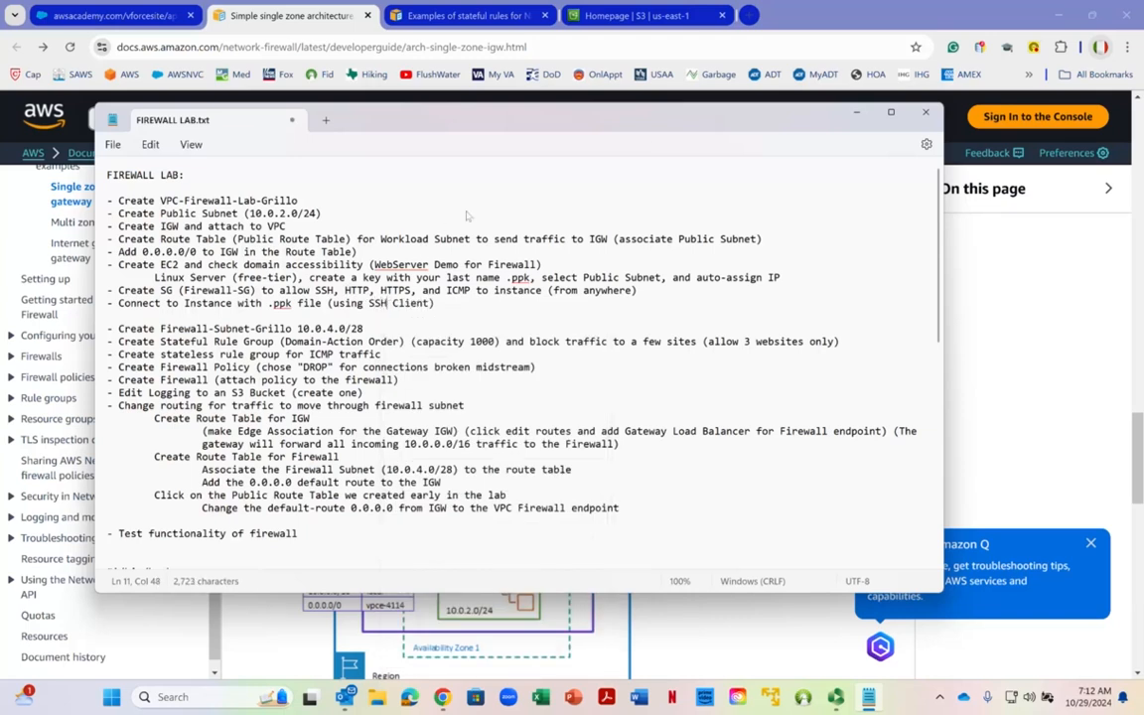
left_click(113, 144)
left_click(132, 251)
Step: Review the lab notes, covering the VPC name and subnet tasks, the teardown checklist and the free AWS account link
right_click(406, 291)
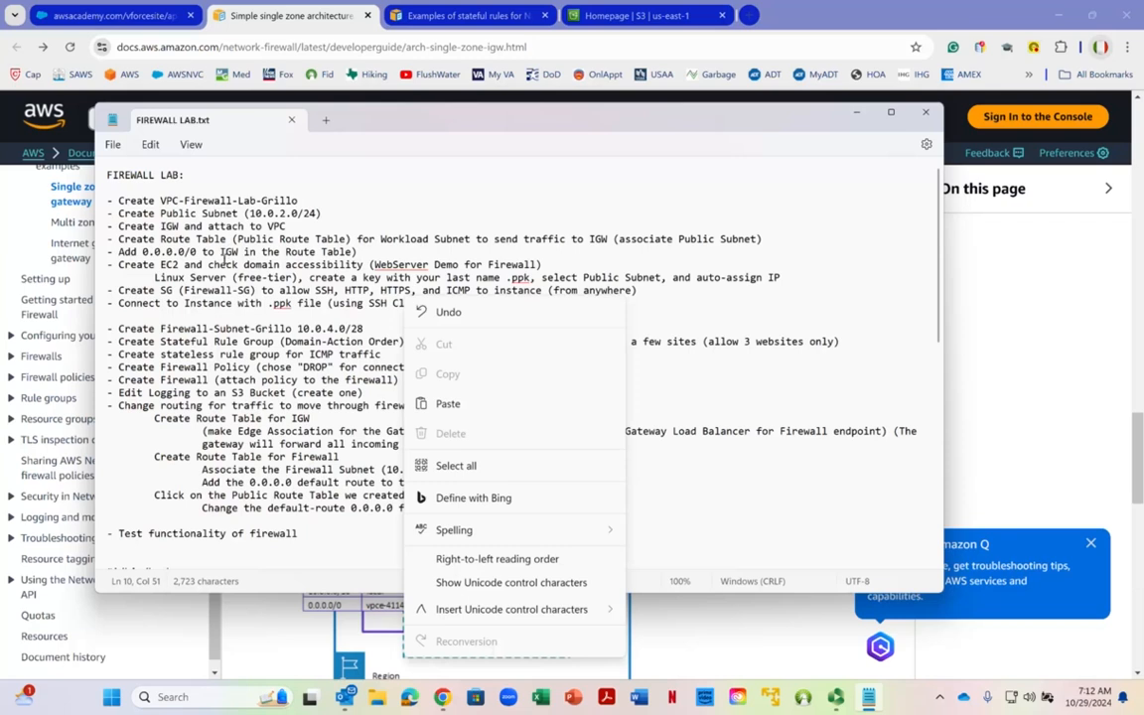
right_click(228, 213)
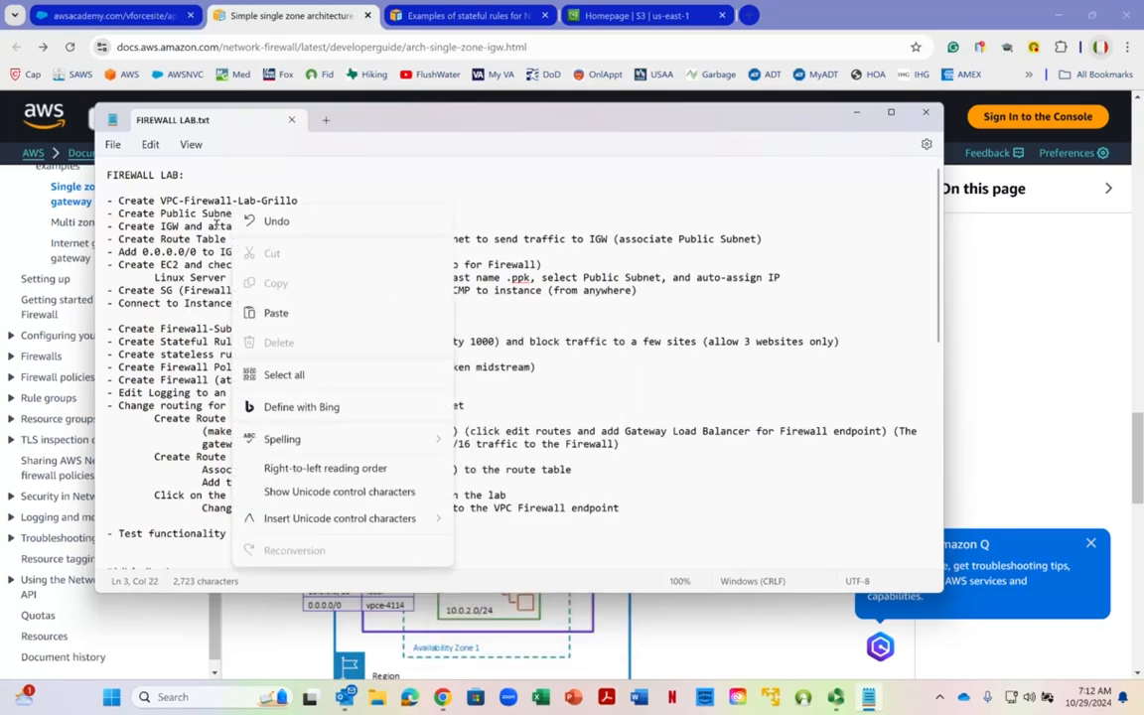
left_click(193, 201)
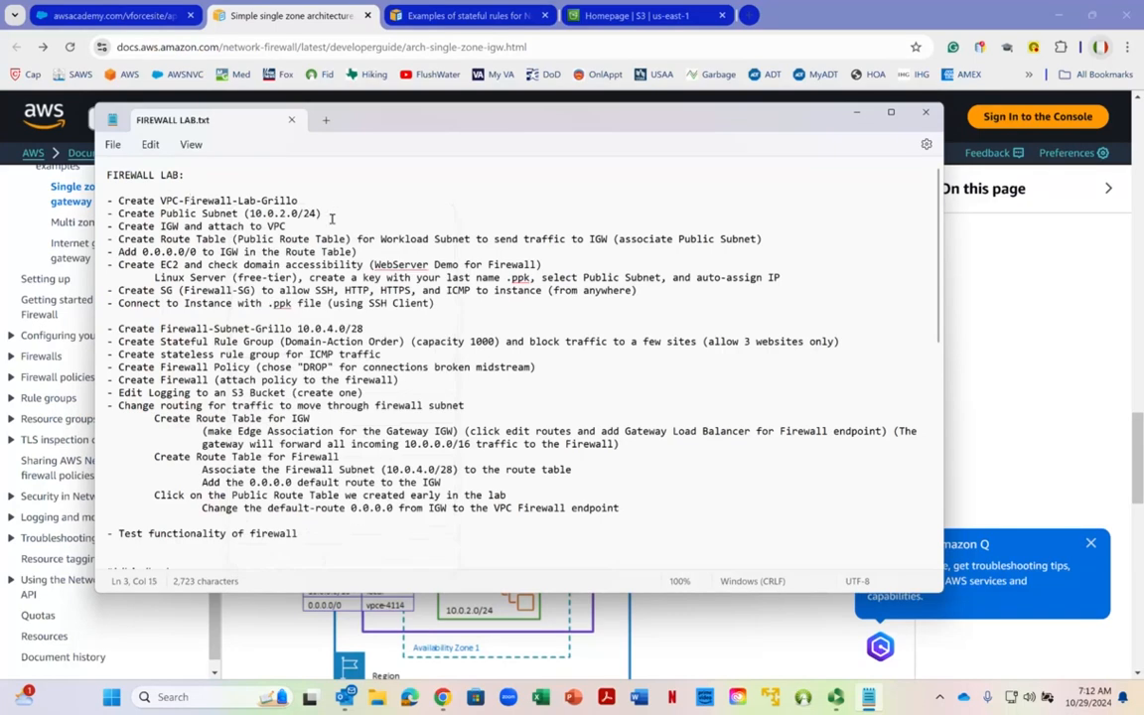
left_click_drag(118, 200, 321, 214)
left_click(184, 200)
left_click_drag(184, 200, 304, 203)
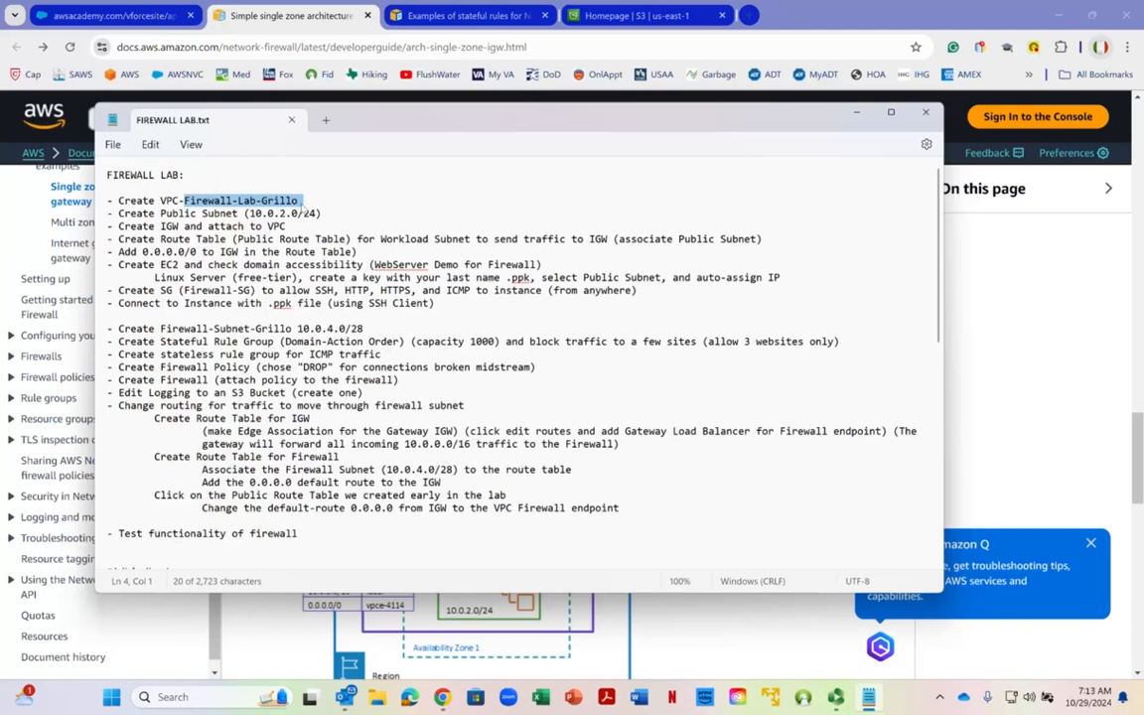
scroll(284, 434, "down", 7)
scroll(284, 434, "down", 5)
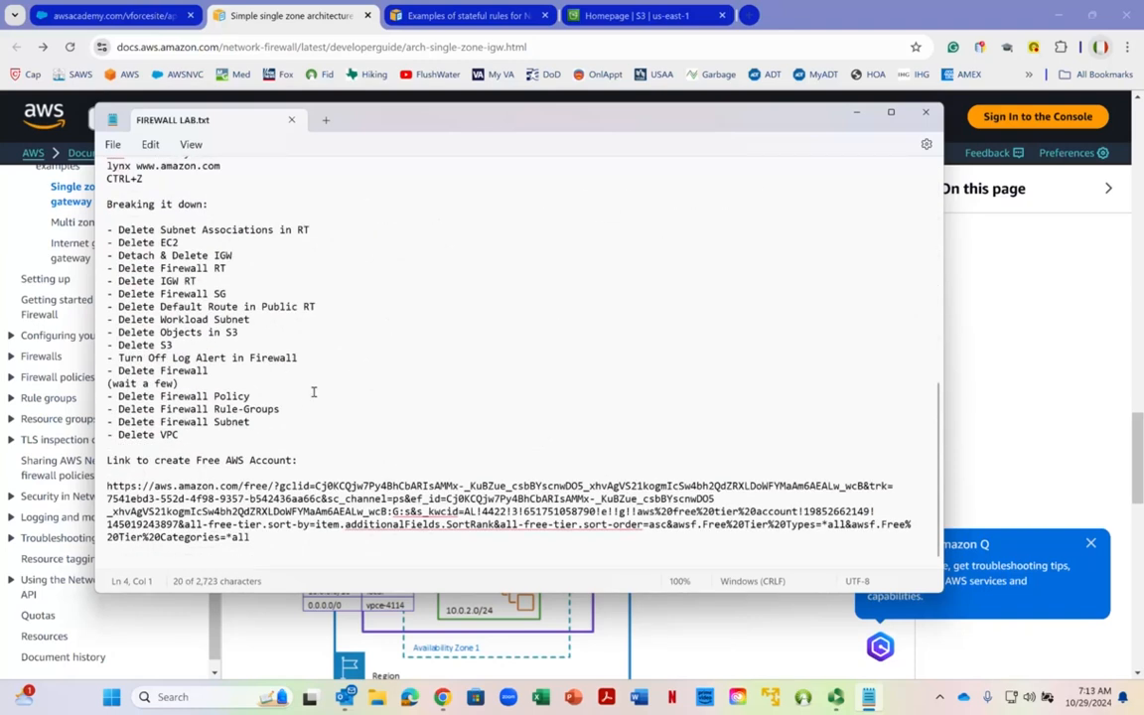
left_click(108, 460)
left_click_drag(107, 459, 303, 461)
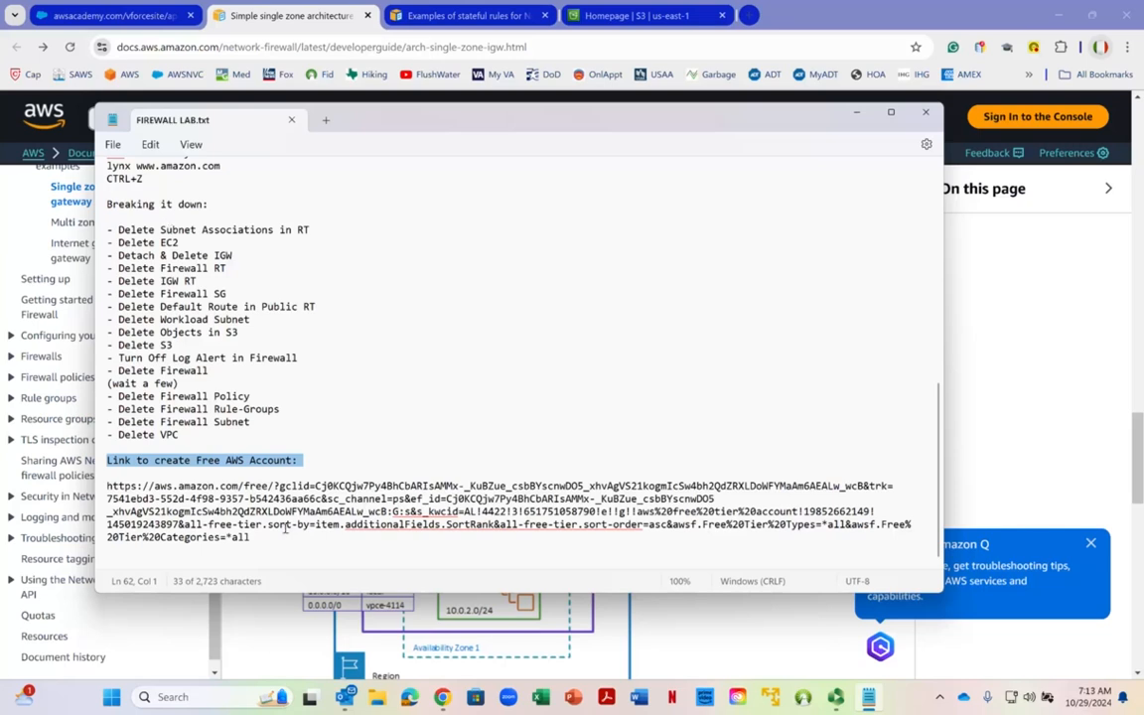
scroll(286, 528, "up", 13)
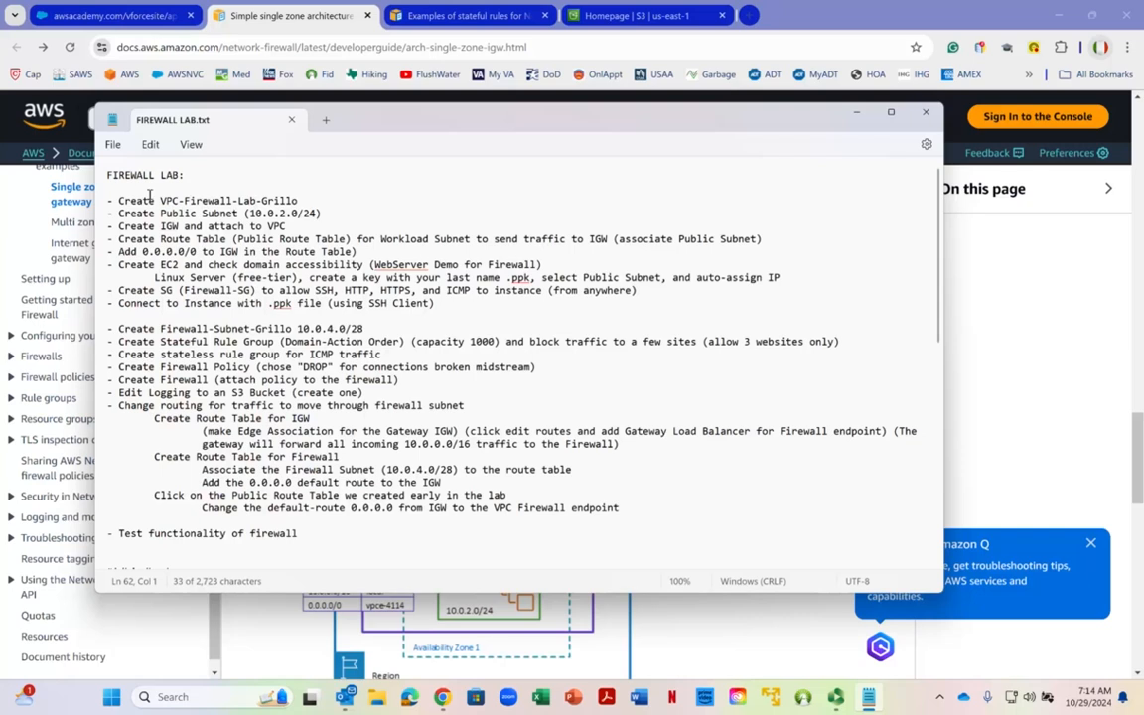
left_click(144, 200)
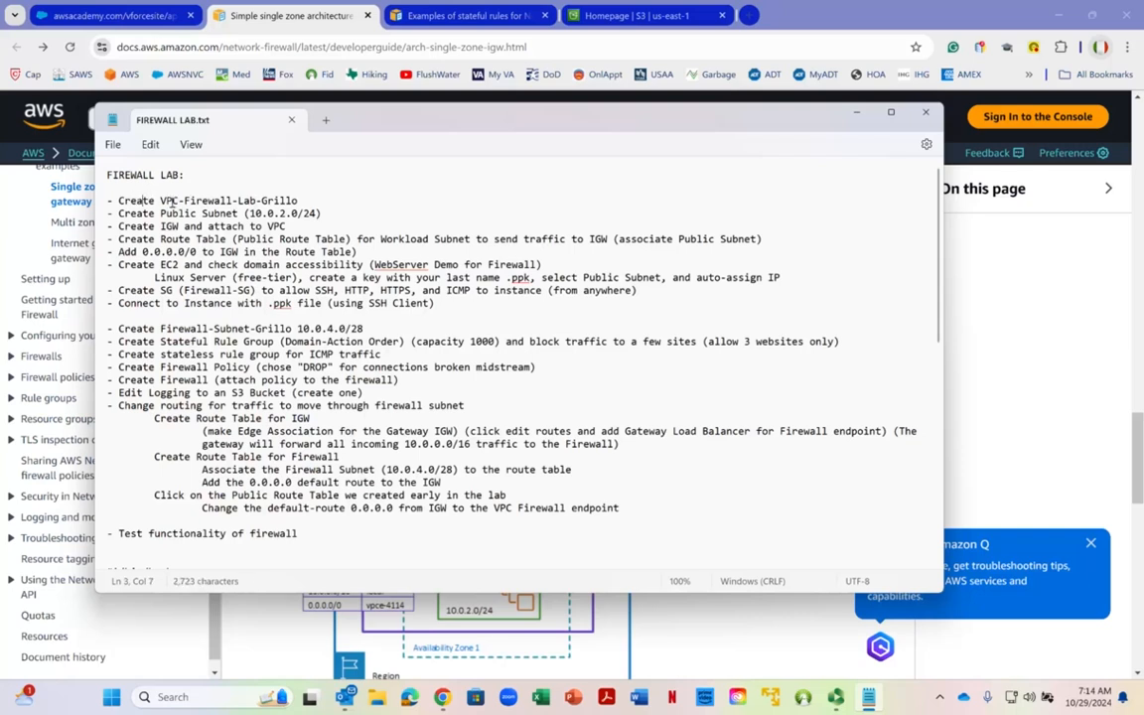
Step: Switch to the AWS console, find the VPC service and open the list of VPCs in the region
left_click(599, 17)
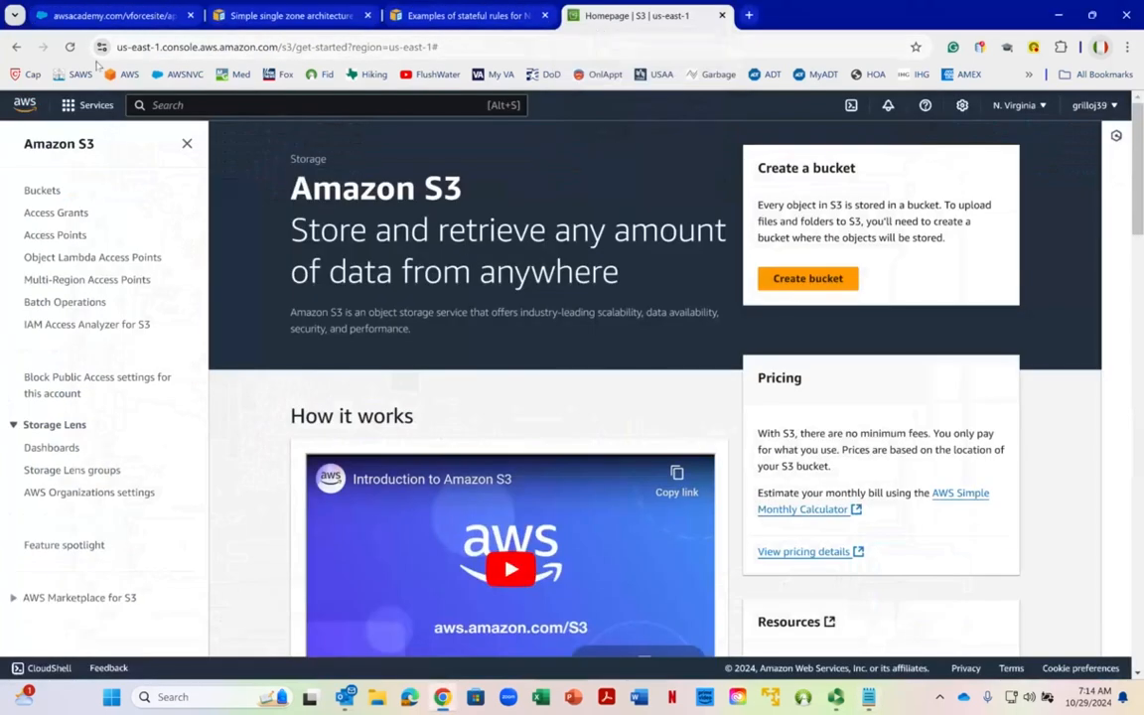
left_click(208, 105)
type("vpc")
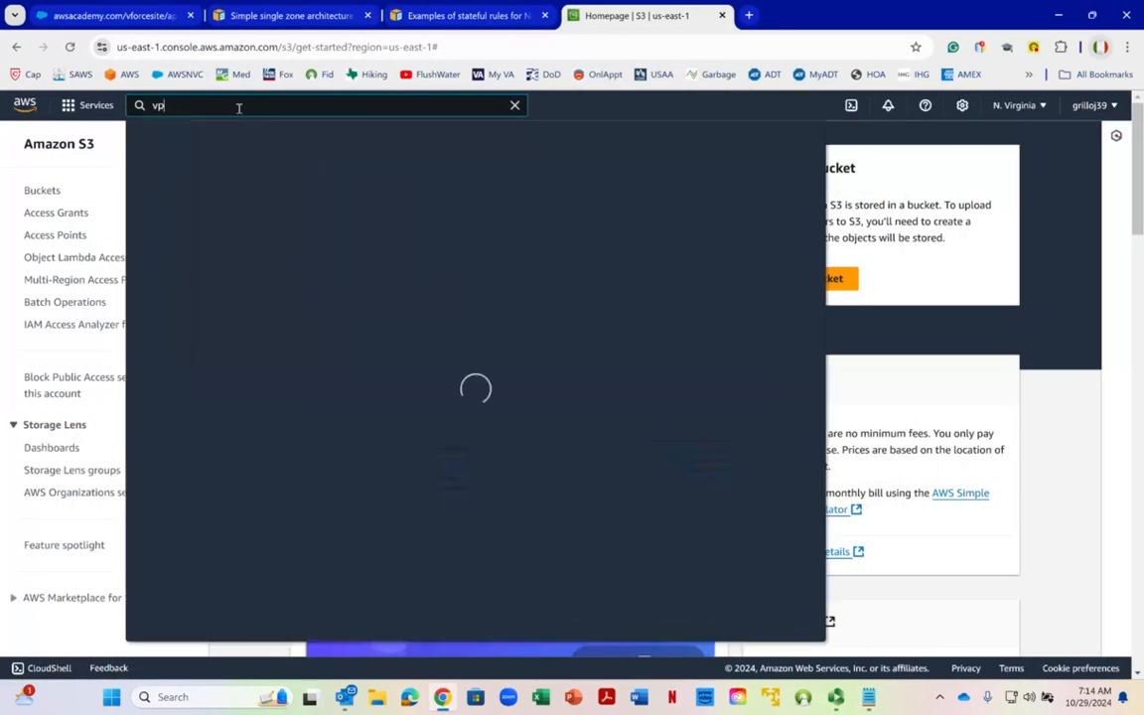
mouse_move(358, 223)
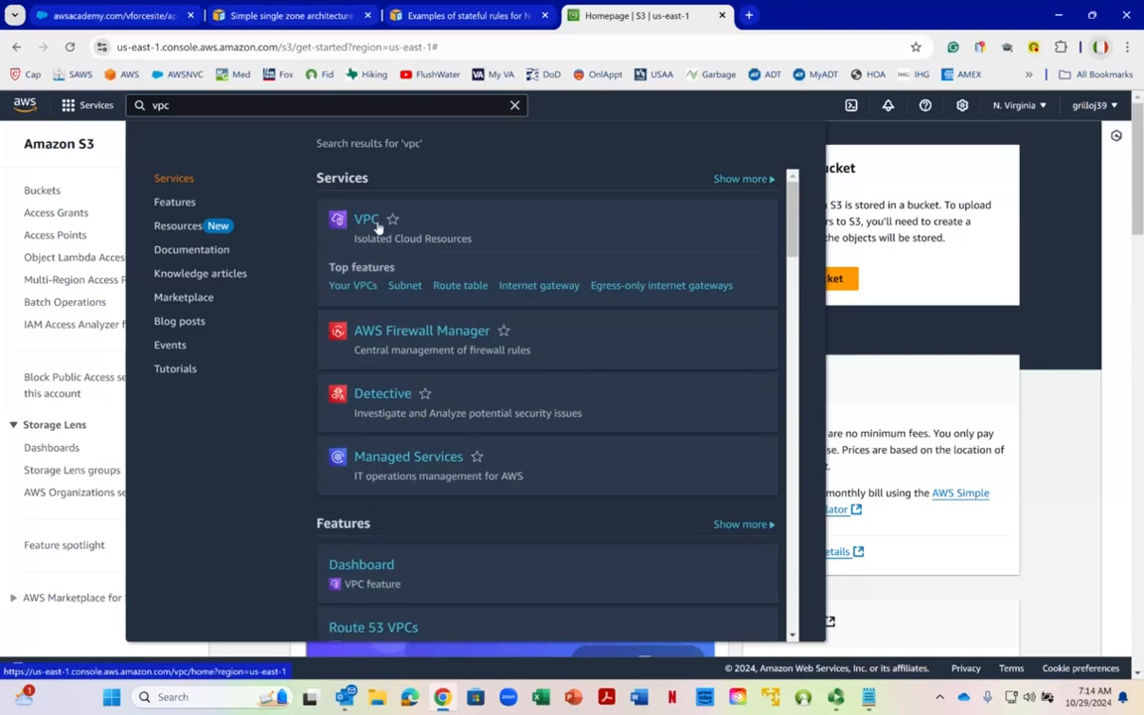
left_click(367, 219)
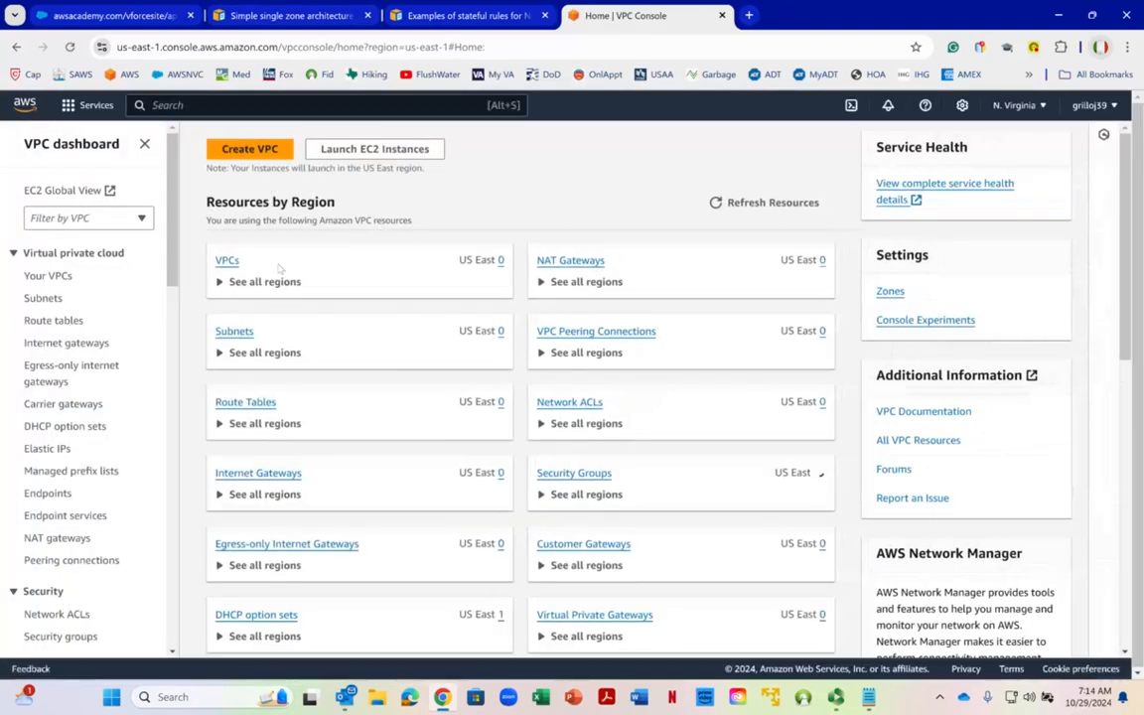
left_click(225, 261)
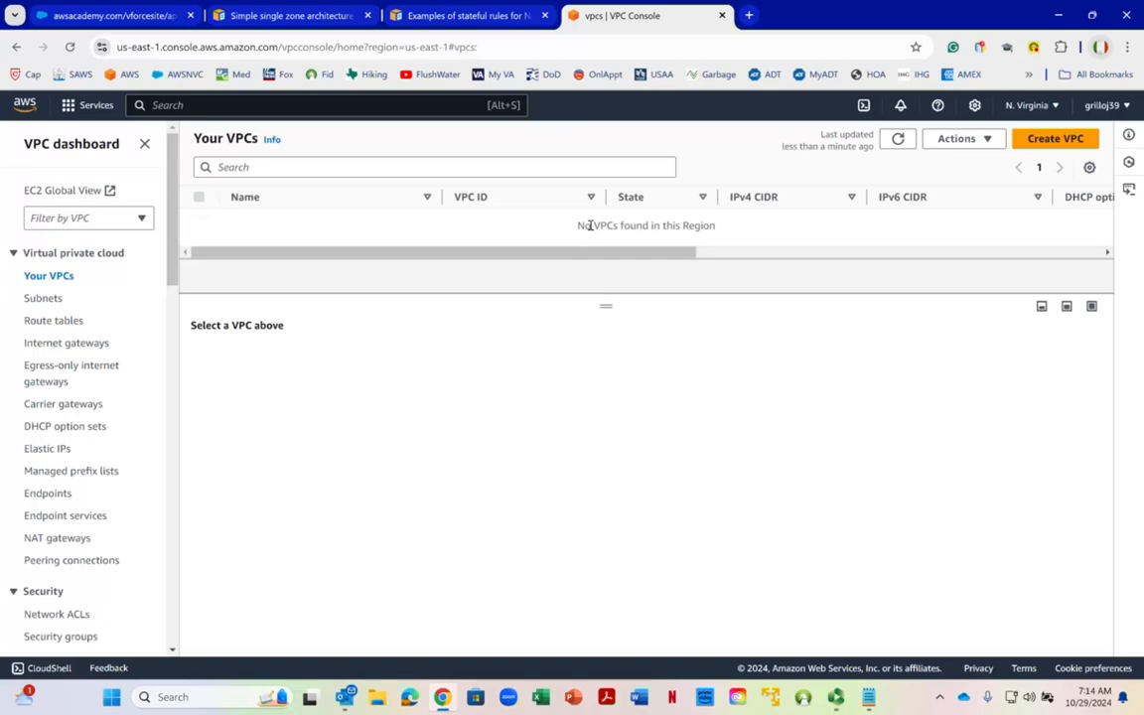
left_click_drag(581, 251, 444, 260)
Step: Start a new VPC with the VPC only option and set its name tag to the Firewall-Lab name with surname copied from the lab notes
left_click(1054, 140)
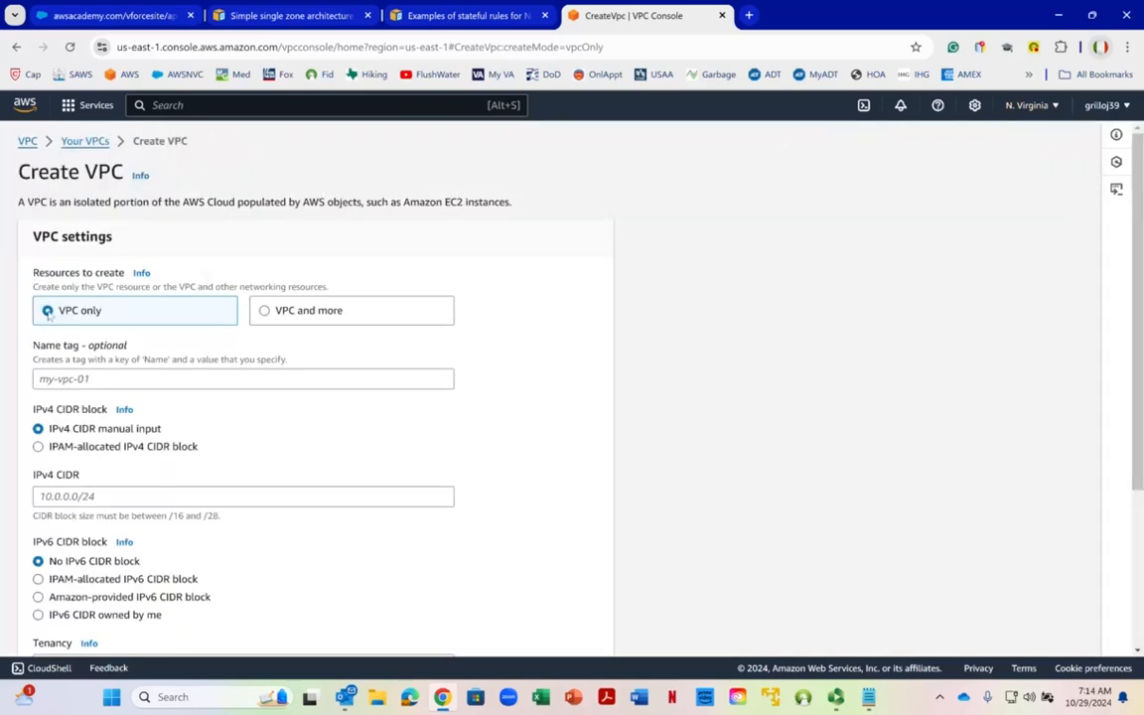
left_click(66, 378)
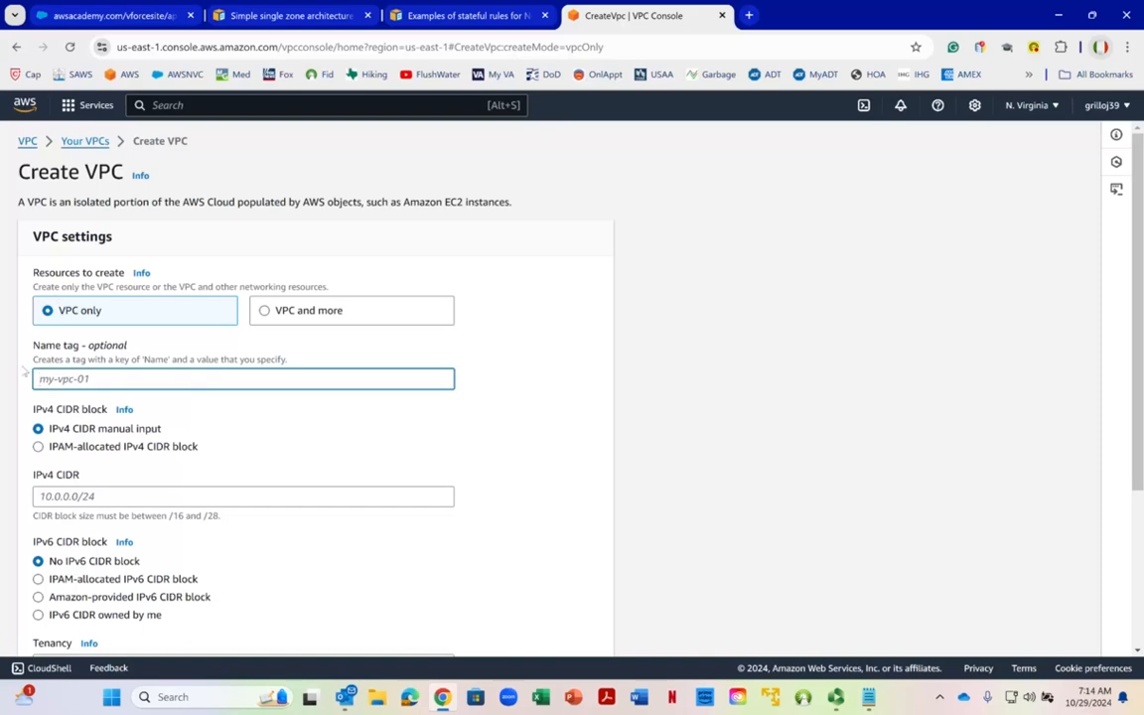
left_click(872, 694)
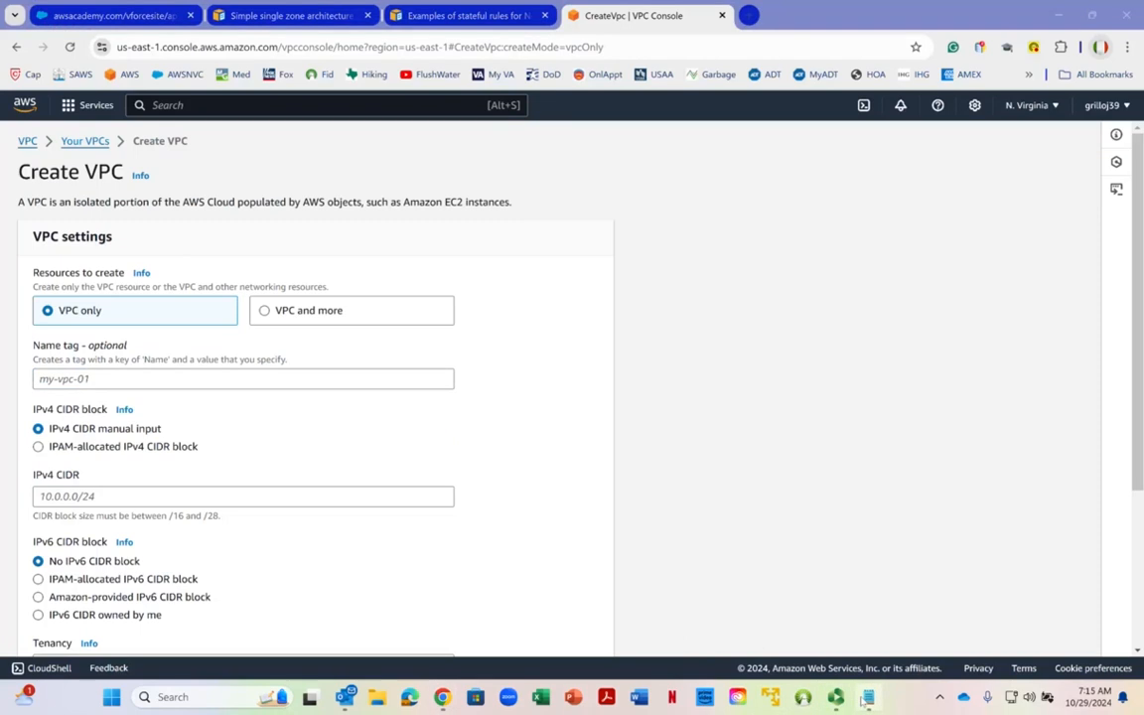
left_click_drag(184, 201, 313, 206)
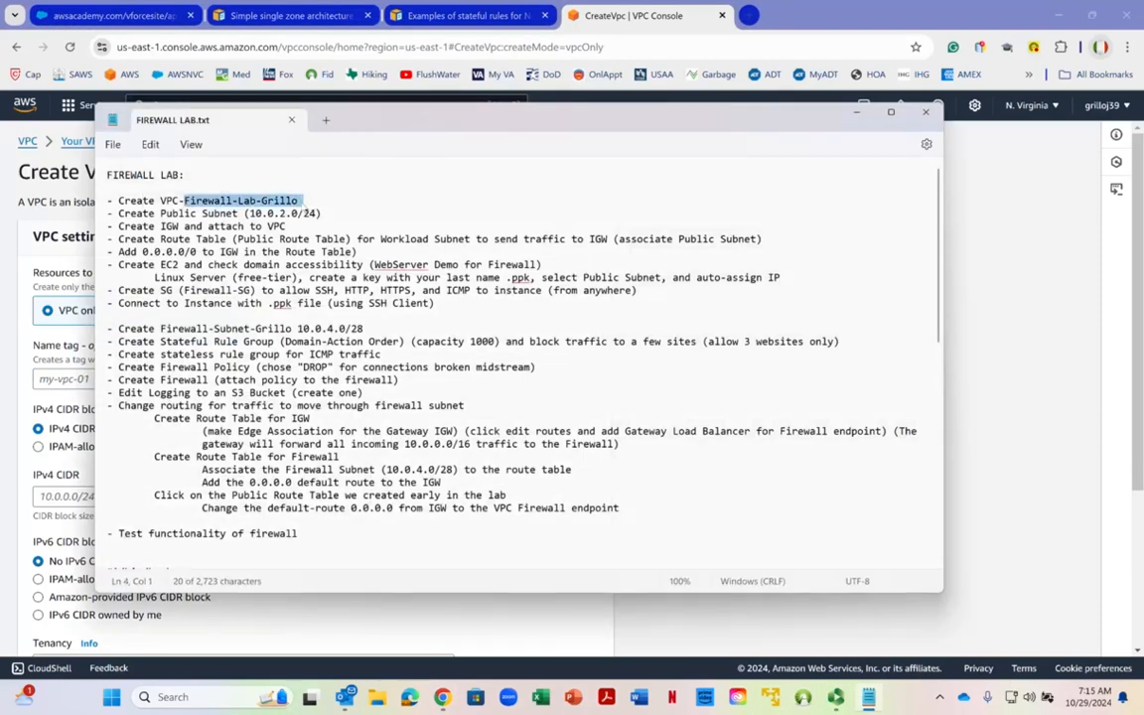
right_click(290, 210)
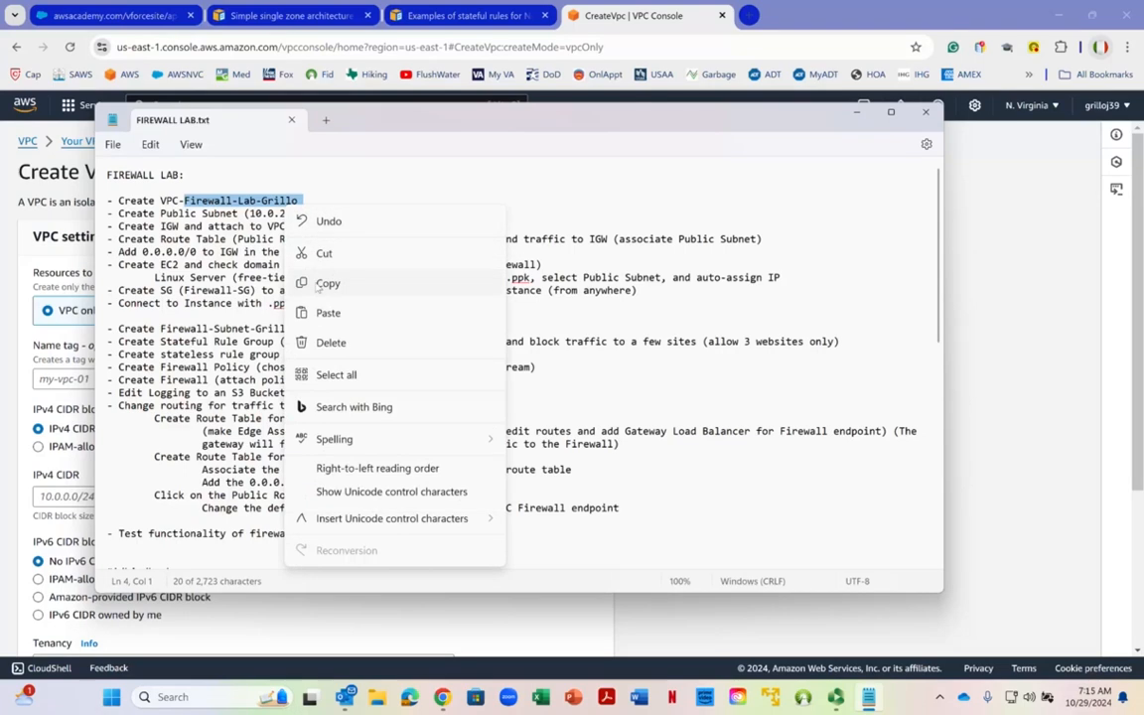
left_click(298, 281)
left_click(28, 247)
left_click(59, 379)
right_click(60, 378)
right_click(51, 379)
left_click(87, 165)
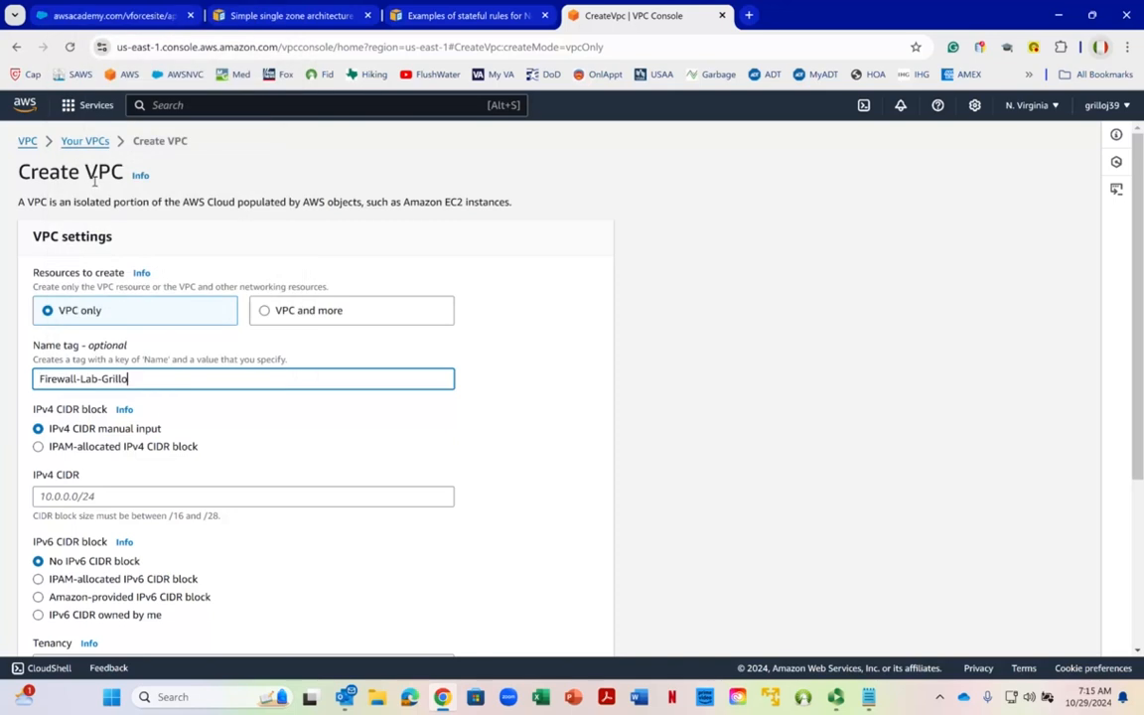
Step: Check the address plan in the lab notes and set the new VPC's IPv4 CIDR to 10.0.0.0/16
scroll(169, 417, "down", 2)
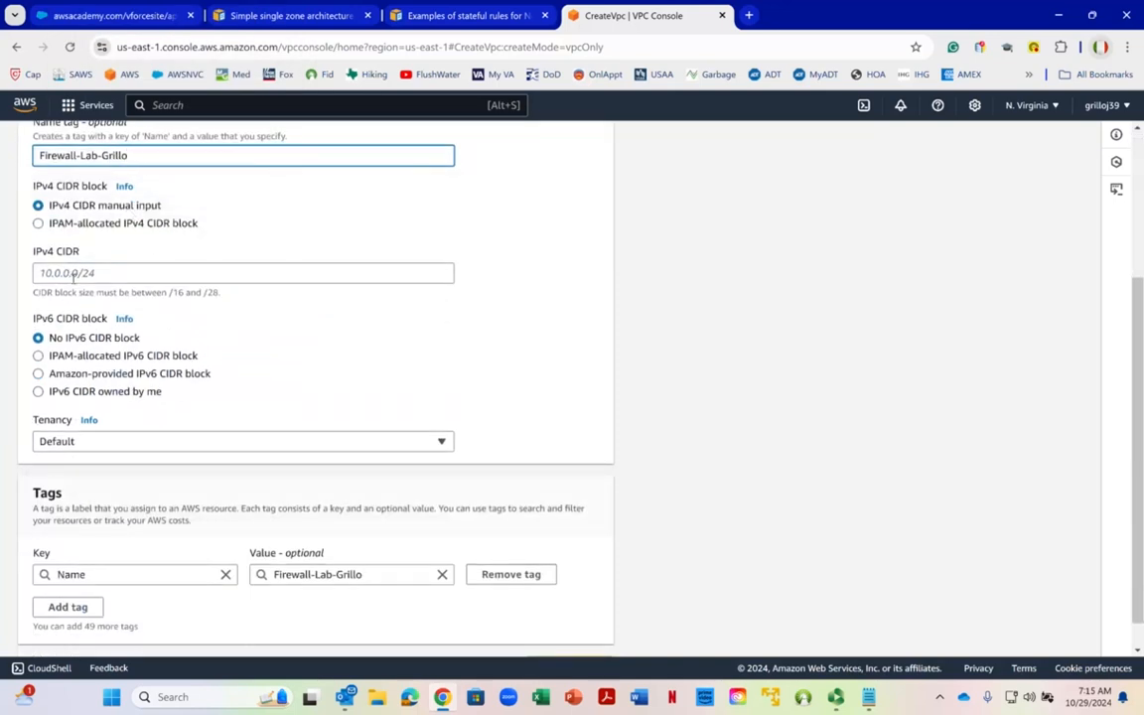
left_click(868, 697)
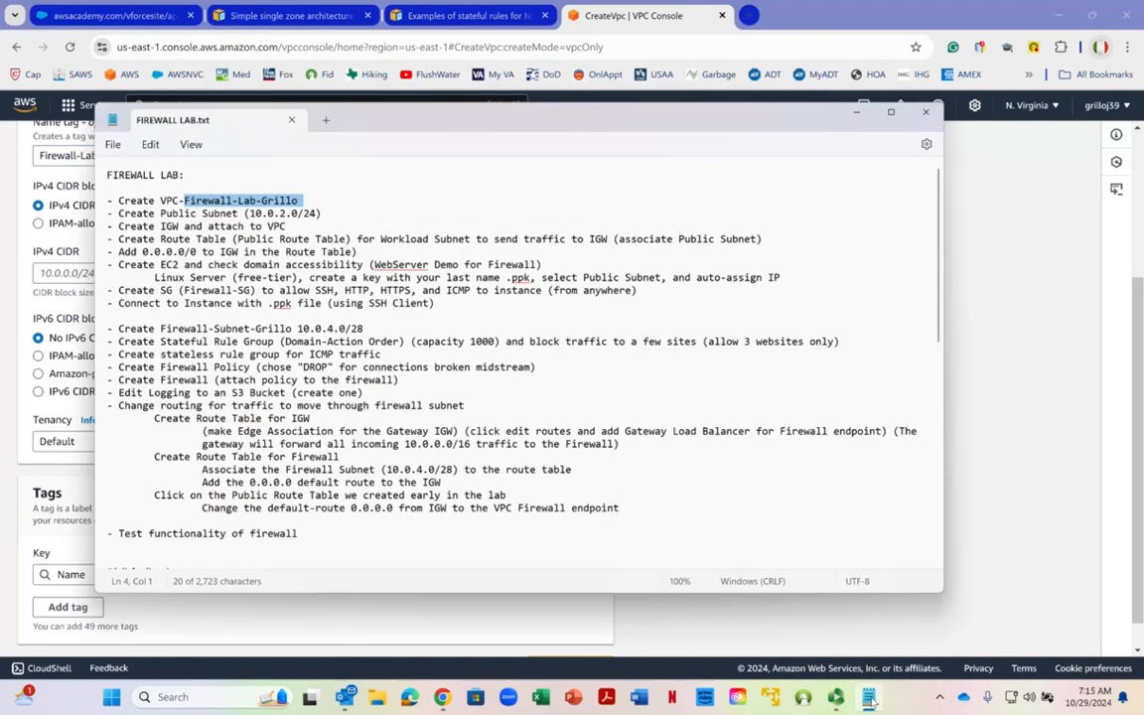
right_click(374, 215)
left_click(863, 116)
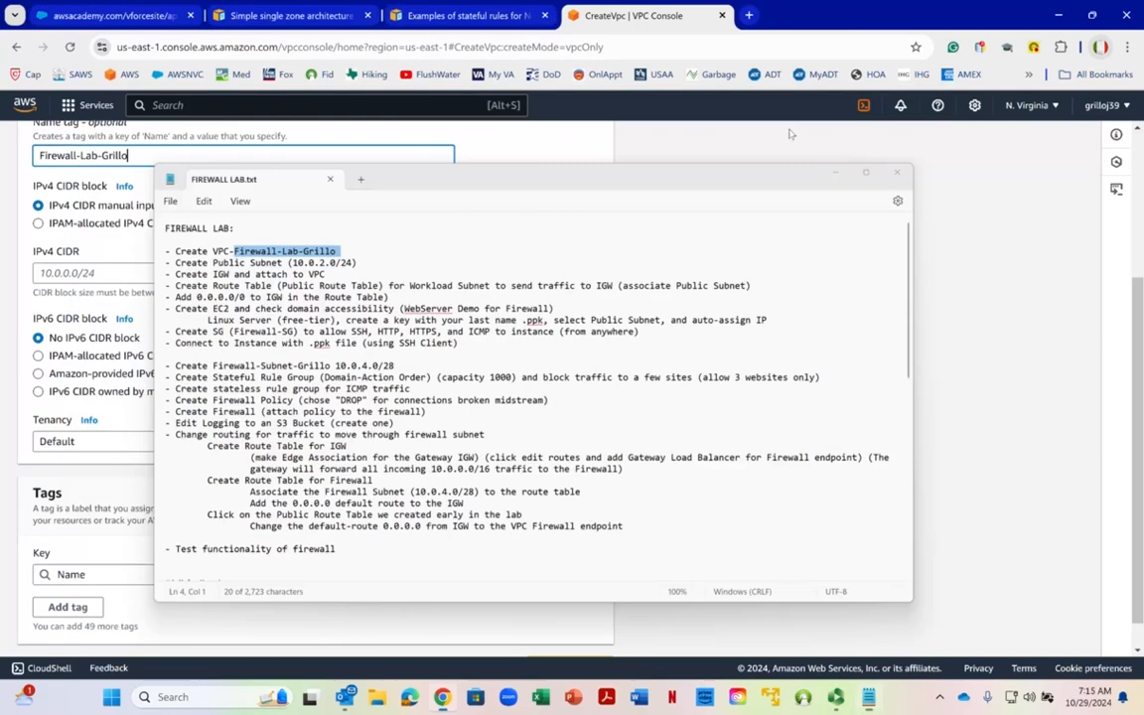
left_click(55, 272)
type("10.0.0.0/16")
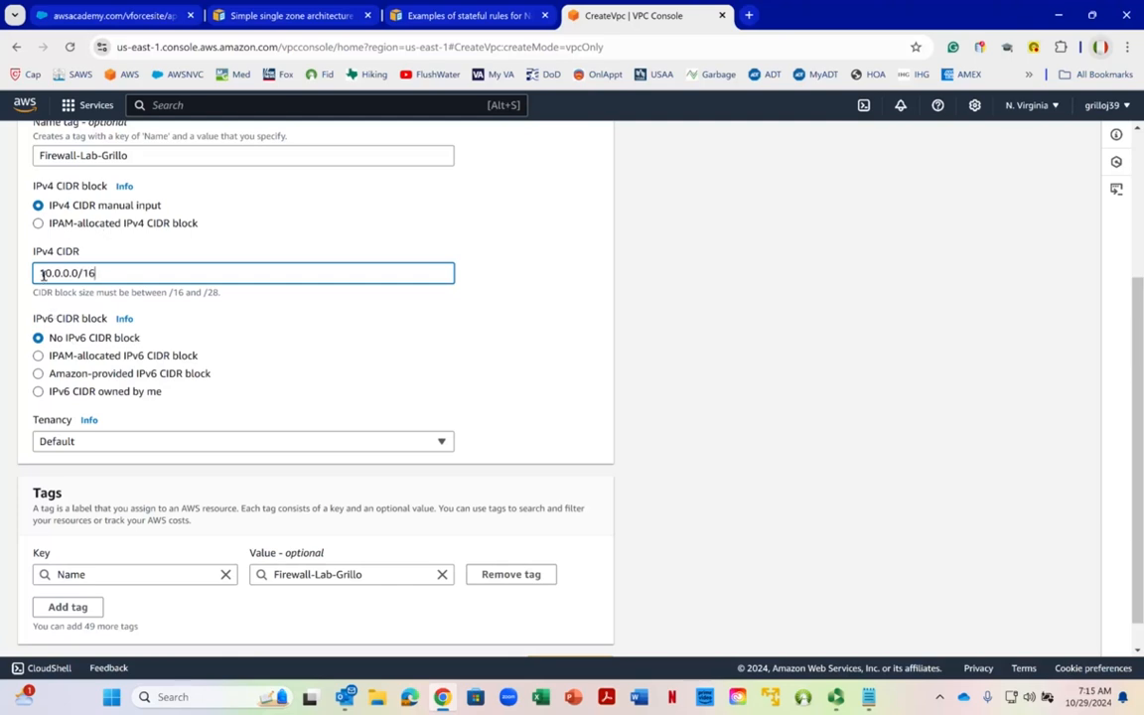
right_click(85, 273)
key("Escape")
left_click(42, 273)
left_click_drag(42, 273, 60, 276)
right_click(311, 304)
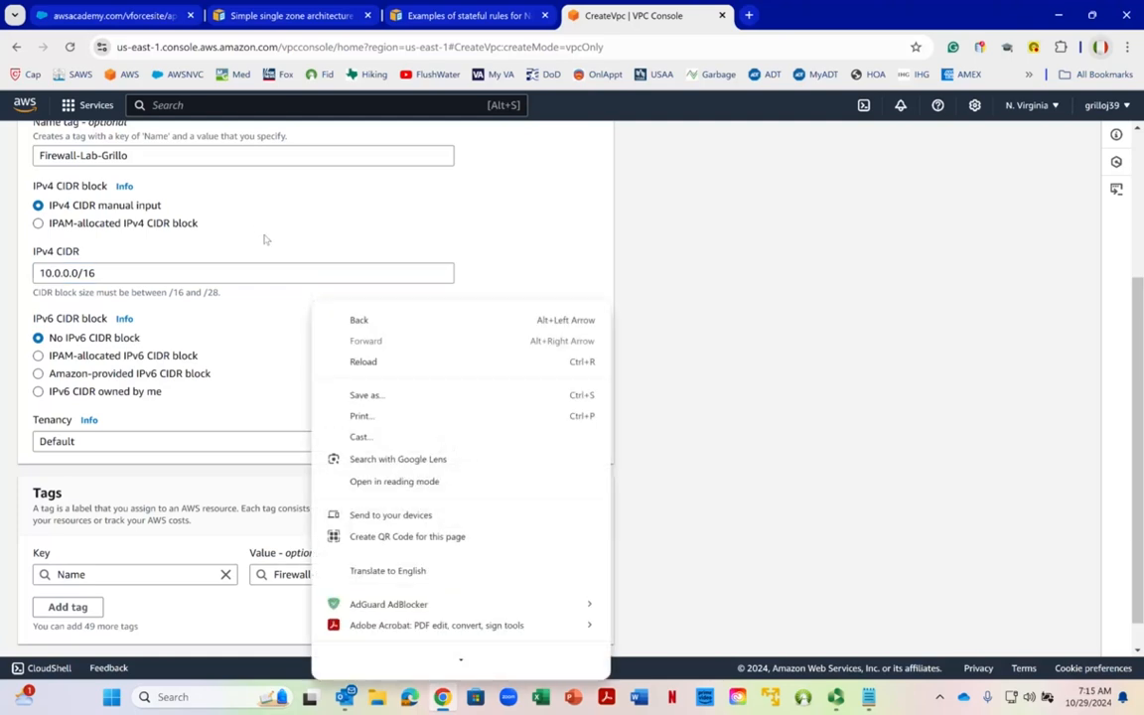
right_click(230, 246)
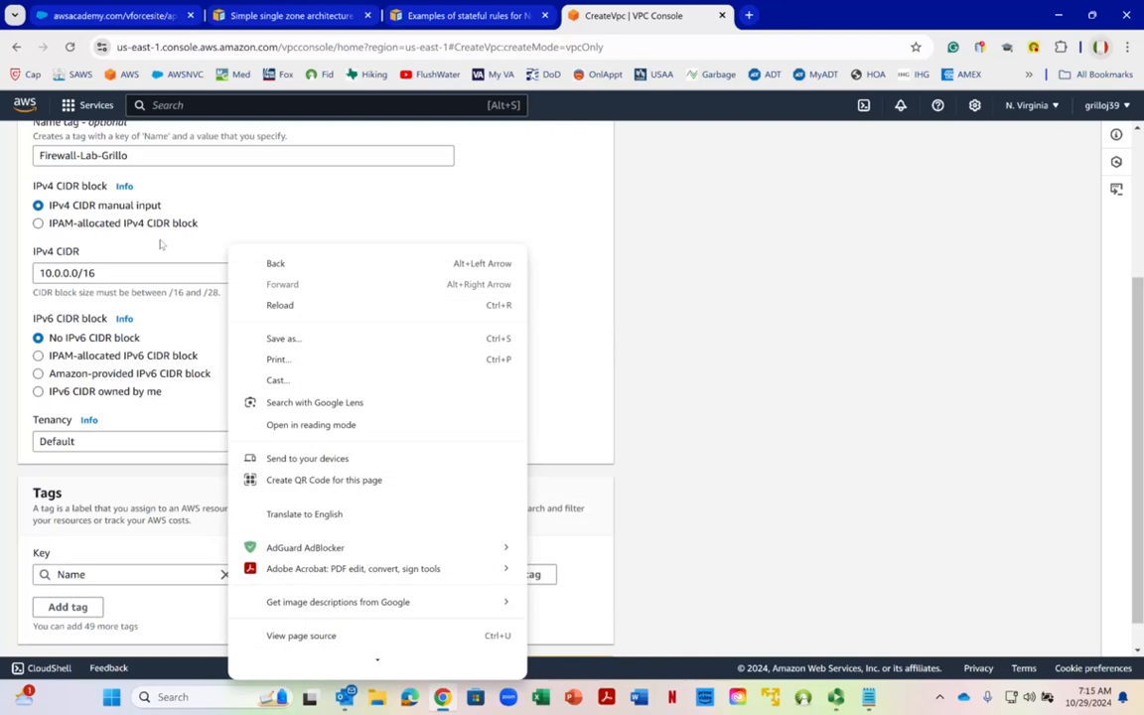
Step: Check the tenancy options, keep Default, and create the VPC
scroll(157, 253, "down", 1)
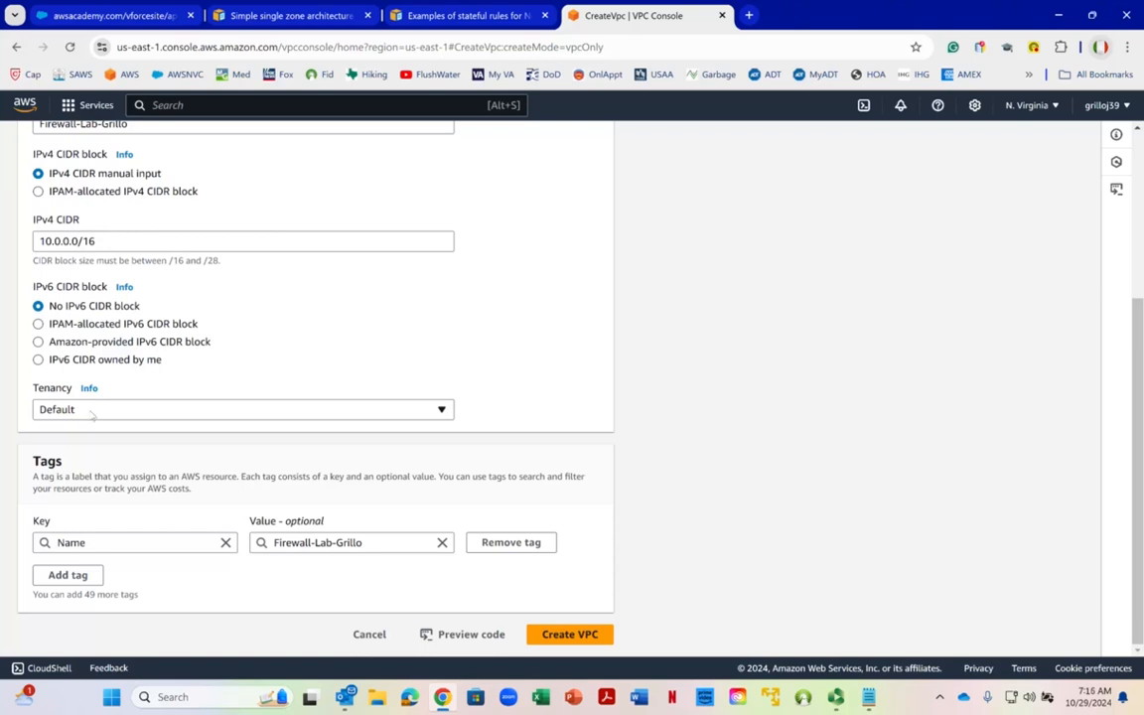
left_click(93, 413)
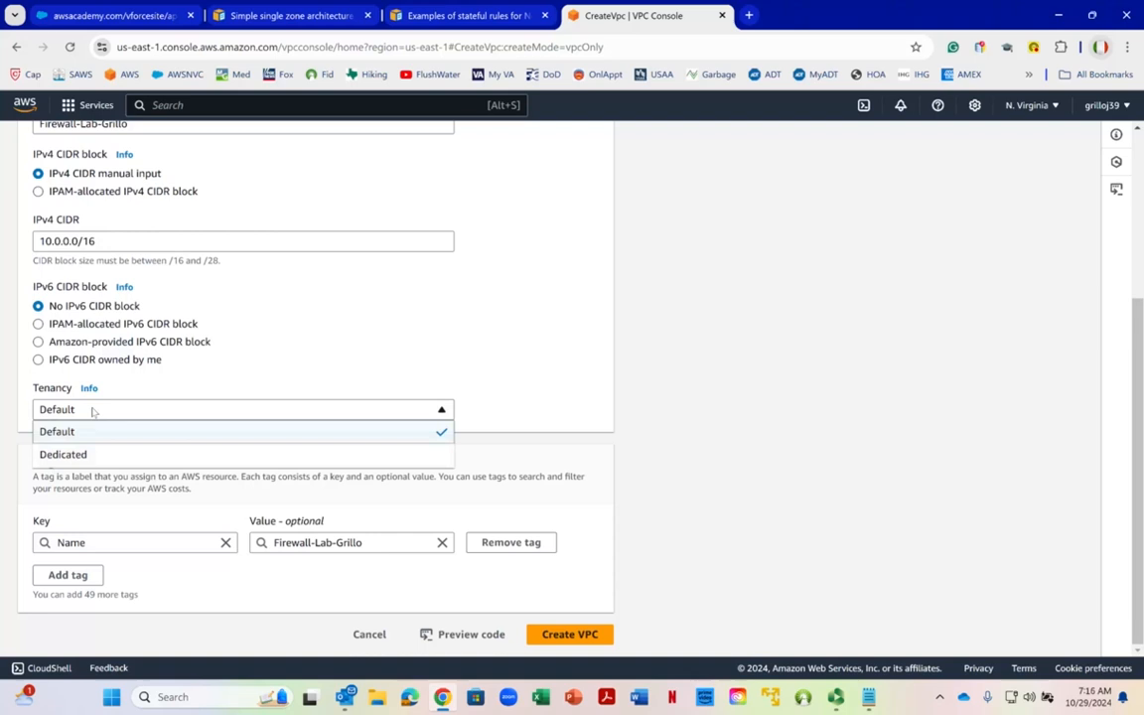
left_click(174, 389)
right_click(173, 388)
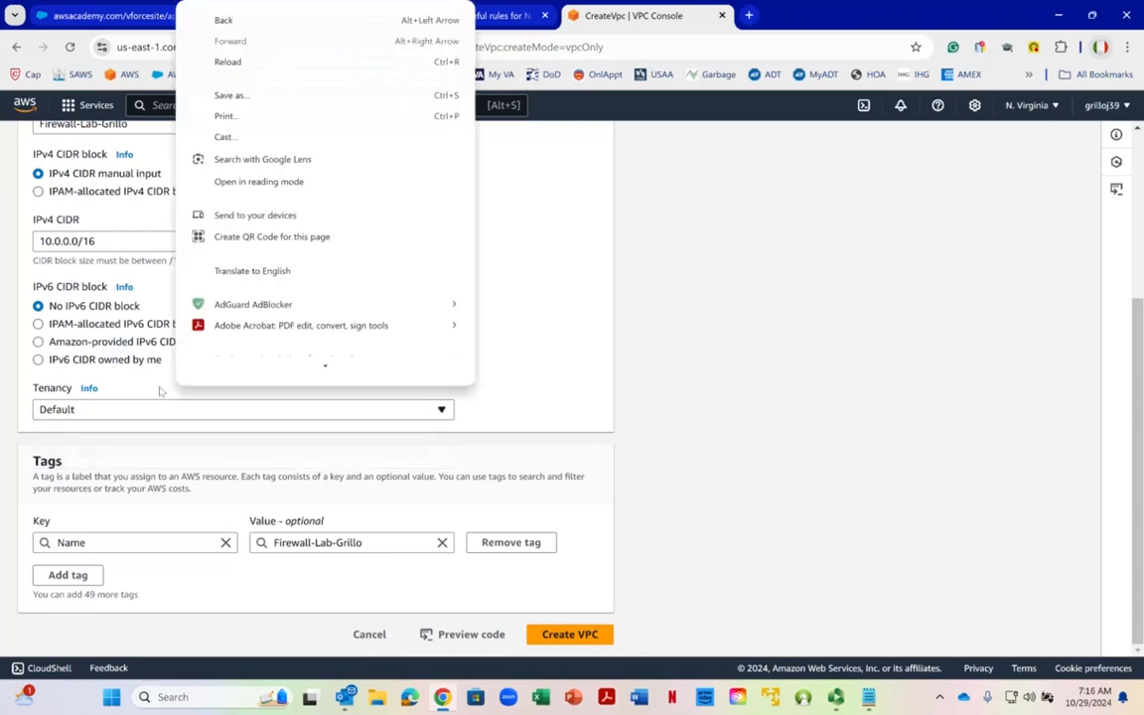
left_click(160, 391)
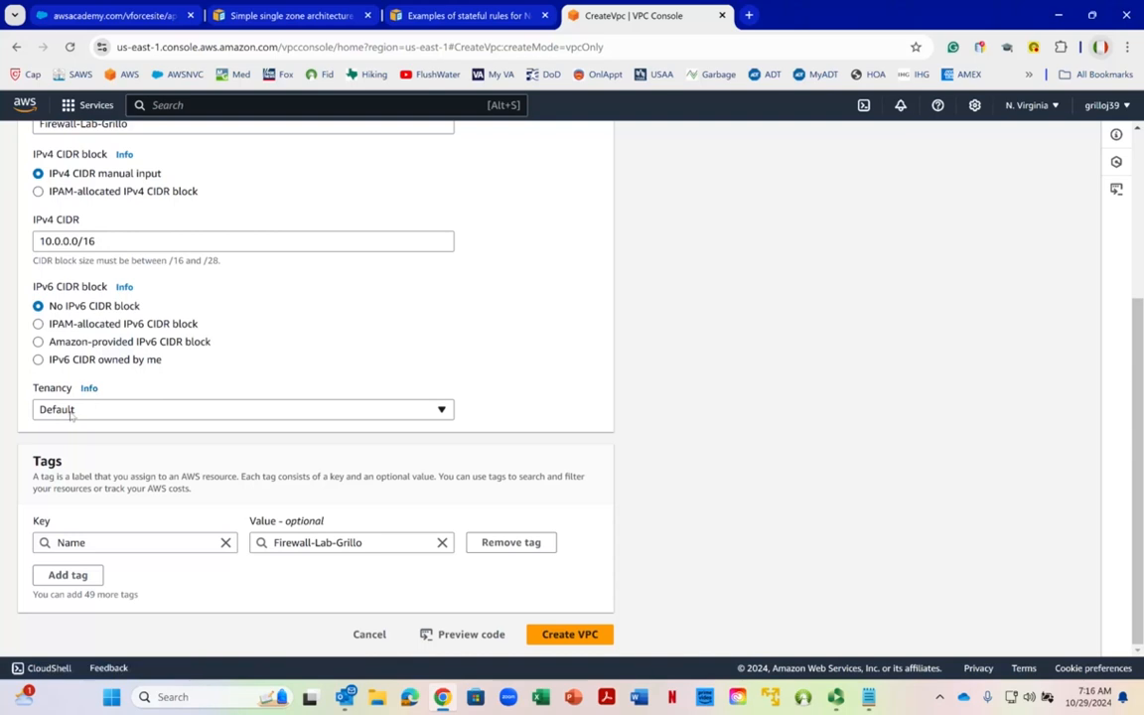
right_click(97, 470)
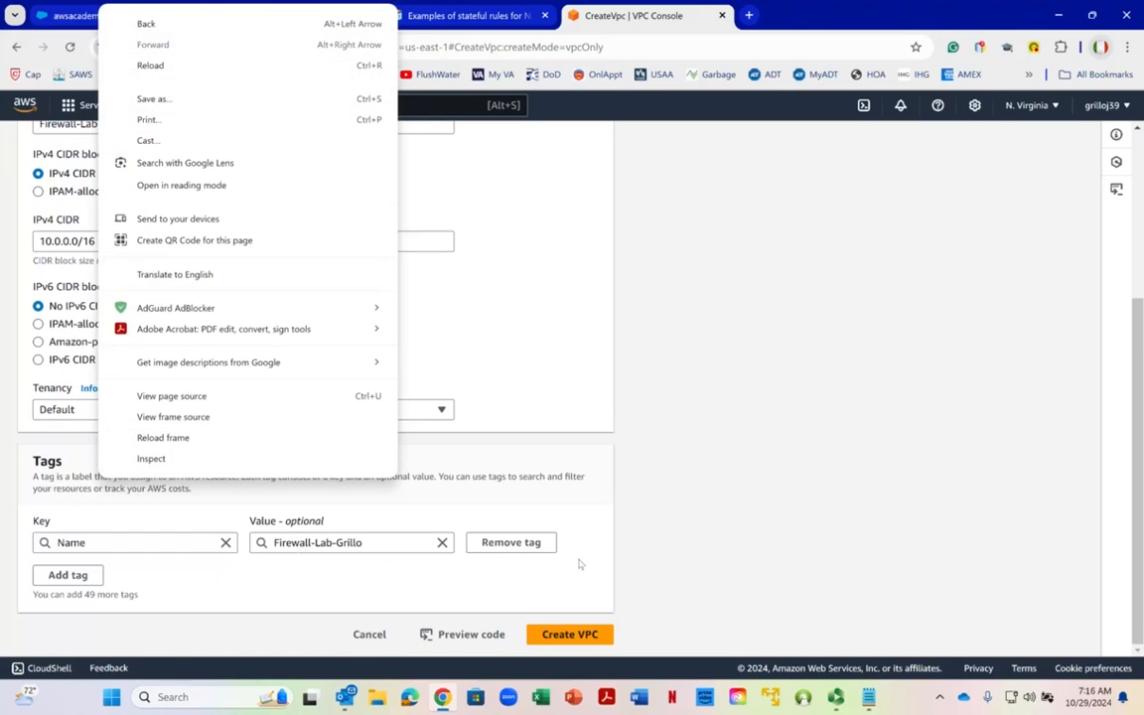
left_click(580, 634)
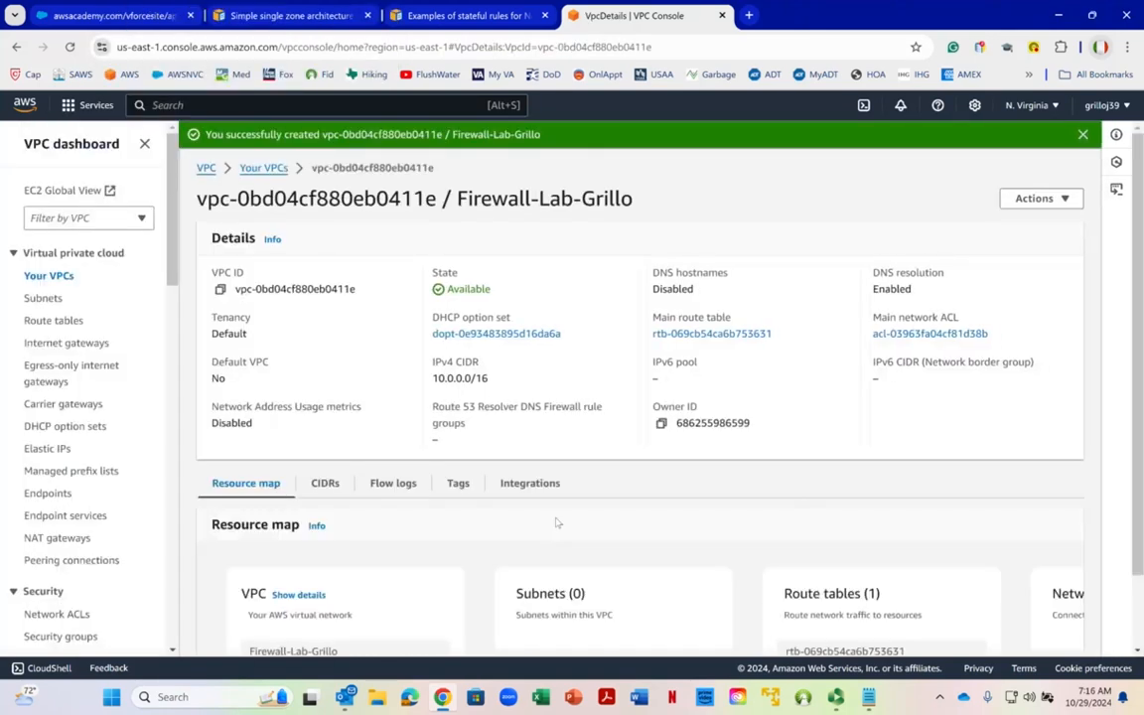
right_click(136, 334)
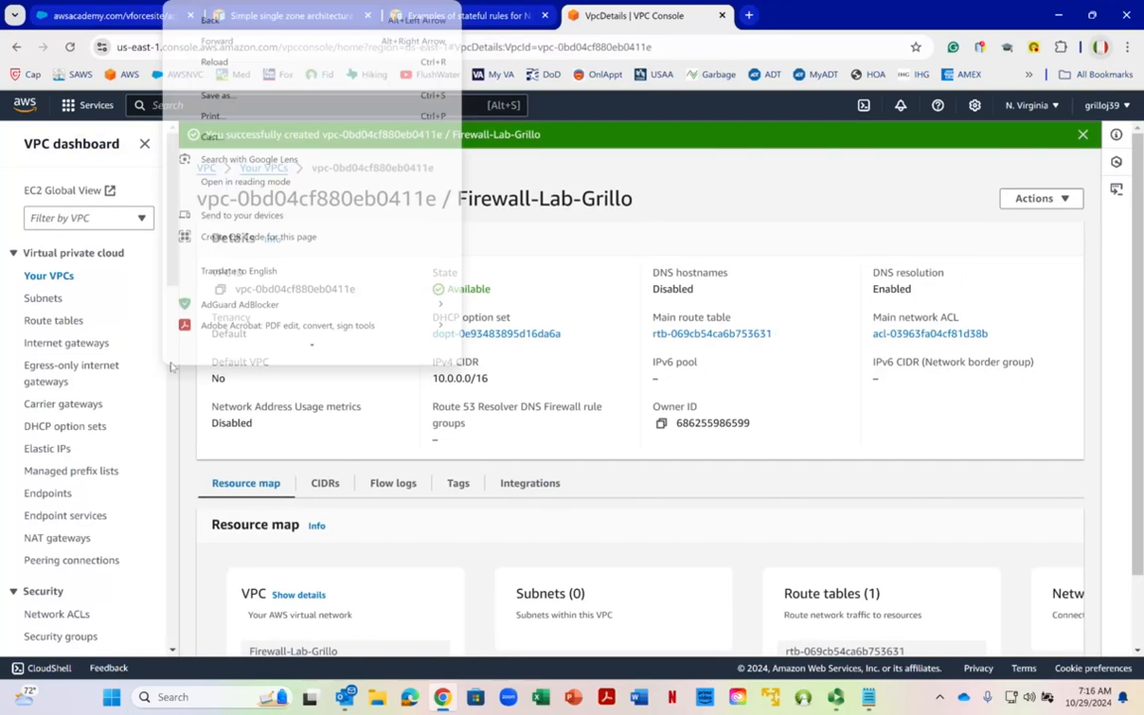
Step: Return to the list of VPCs and check the public subnet instruction in the lab notes
left_click(721, 191)
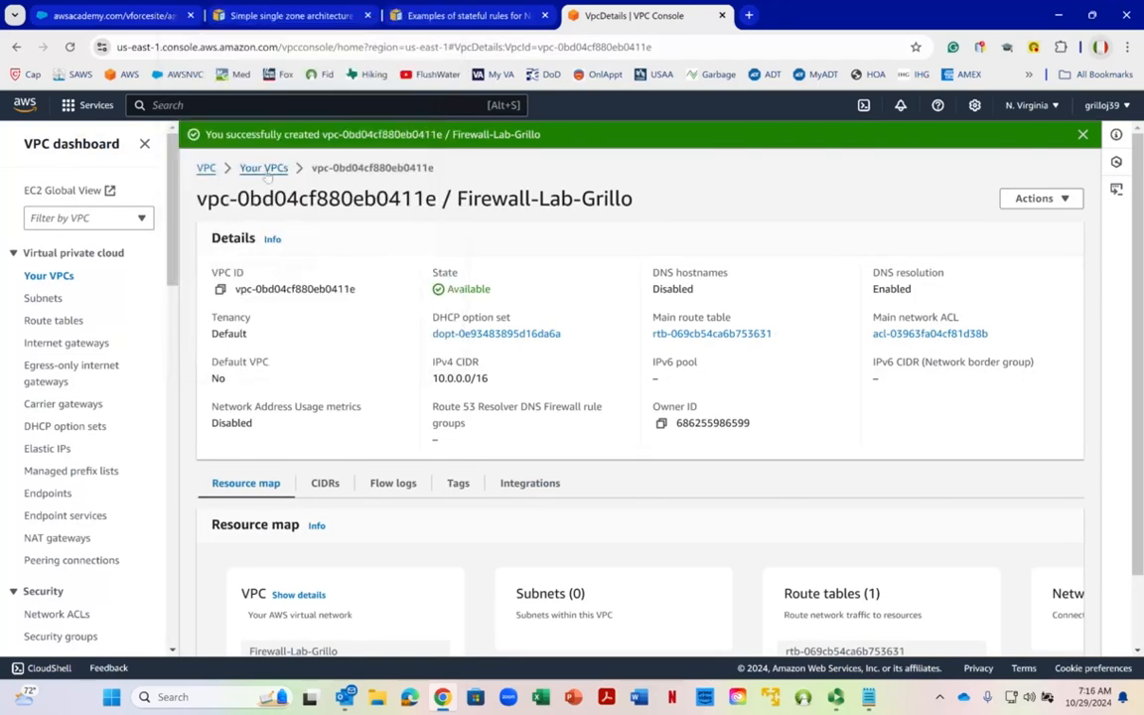
left_click(265, 171)
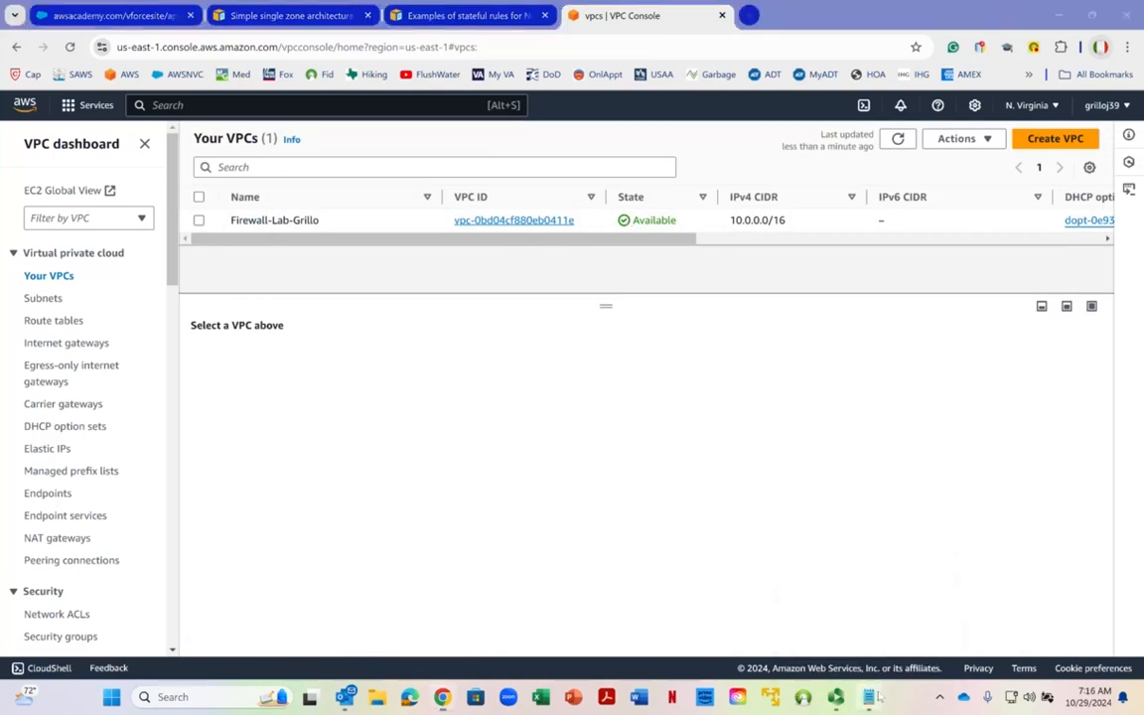
left_click(744, 567)
left_click(249, 200)
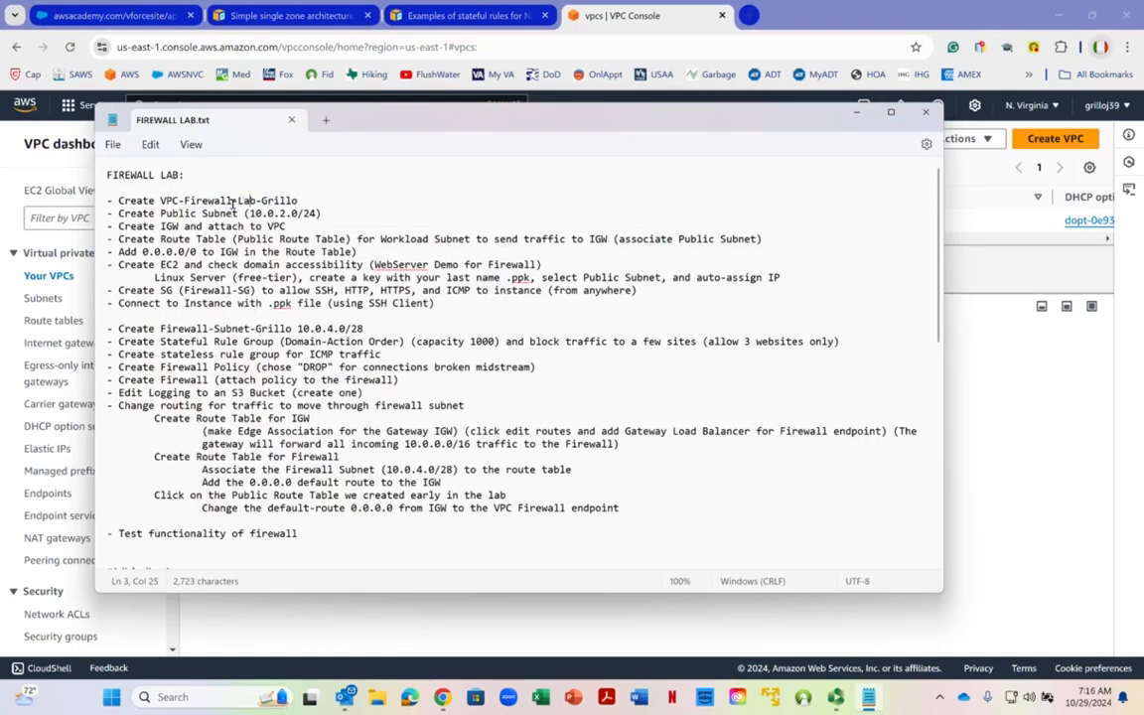
left_click_drag(120, 213, 336, 214)
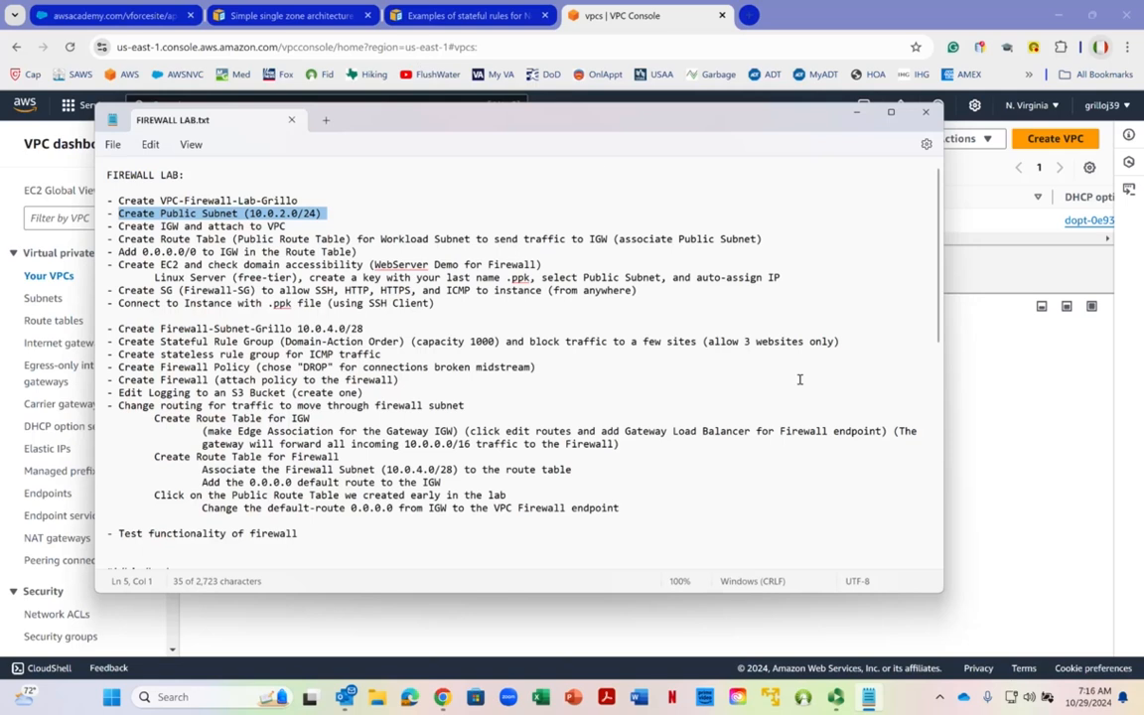
left_click(1024, 388)
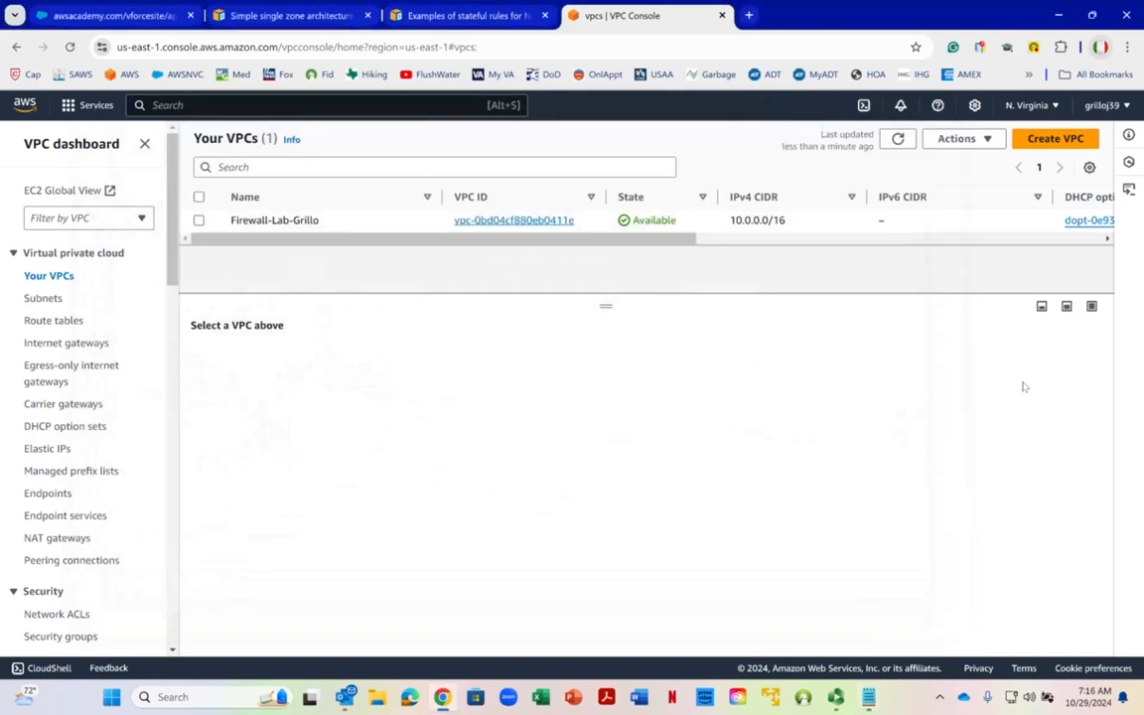
Step: Start creating a new subnet and assign it to the Firewall-Lab VPC
left_click(44, 298)
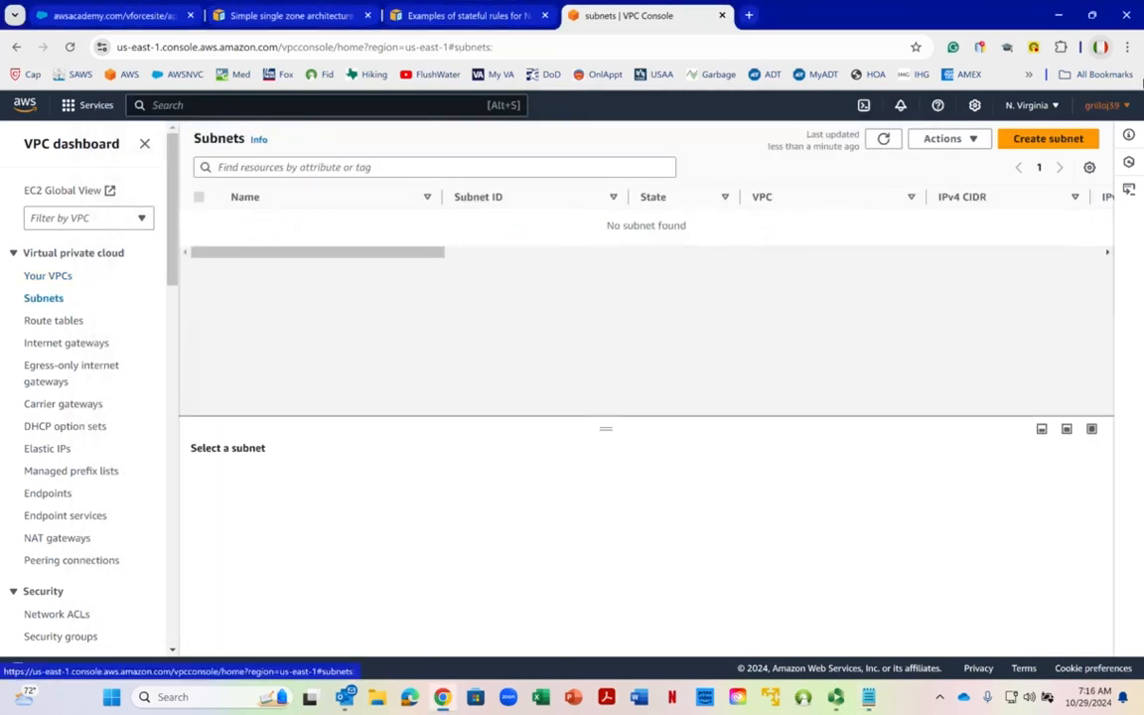
left_click(1059, 140)
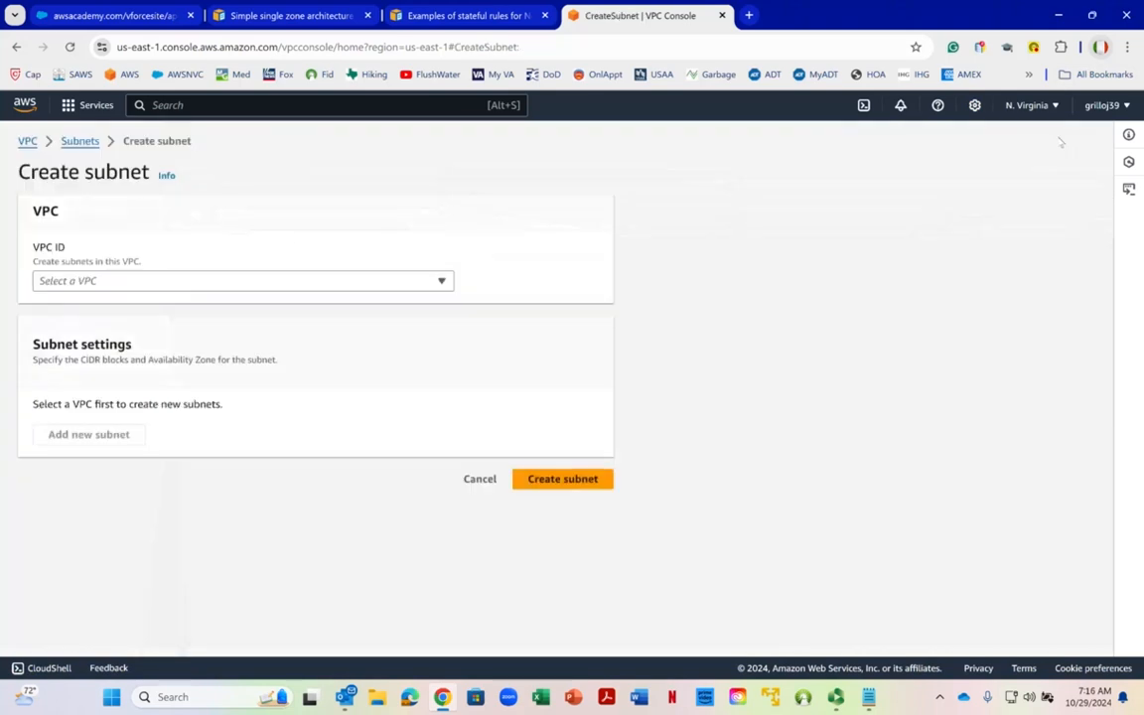
left_click(159, 282)
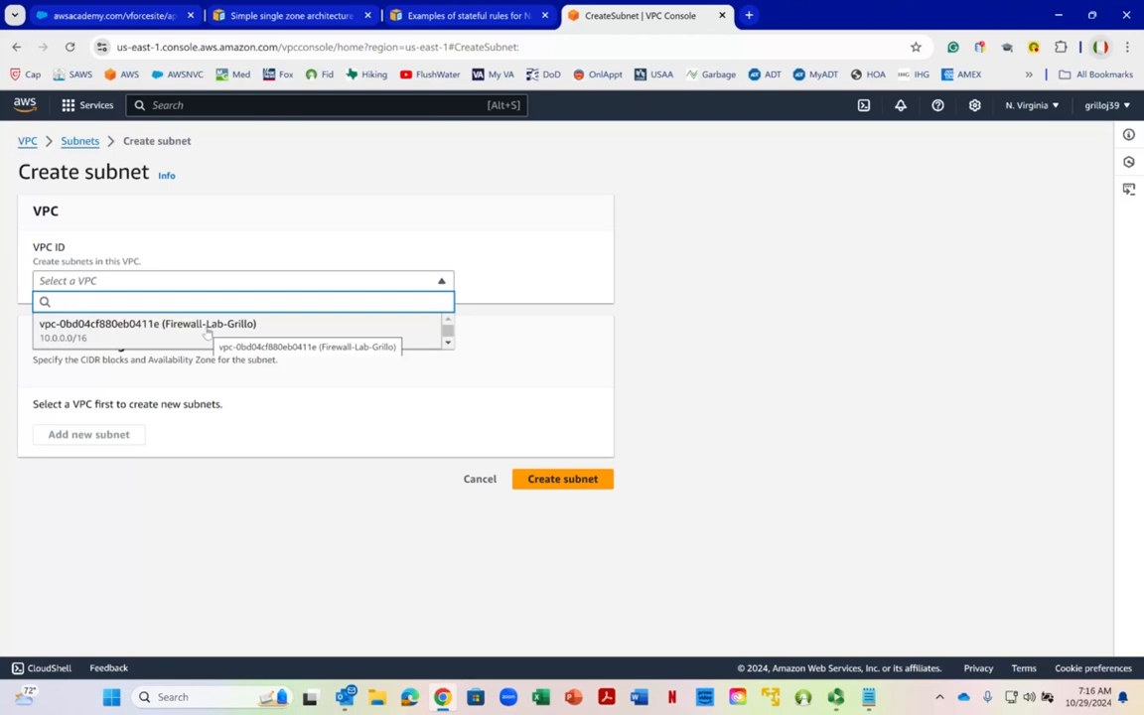
left_click(149, 325)
right_click(206, 329)
scroll(163, 335, "down", 2)
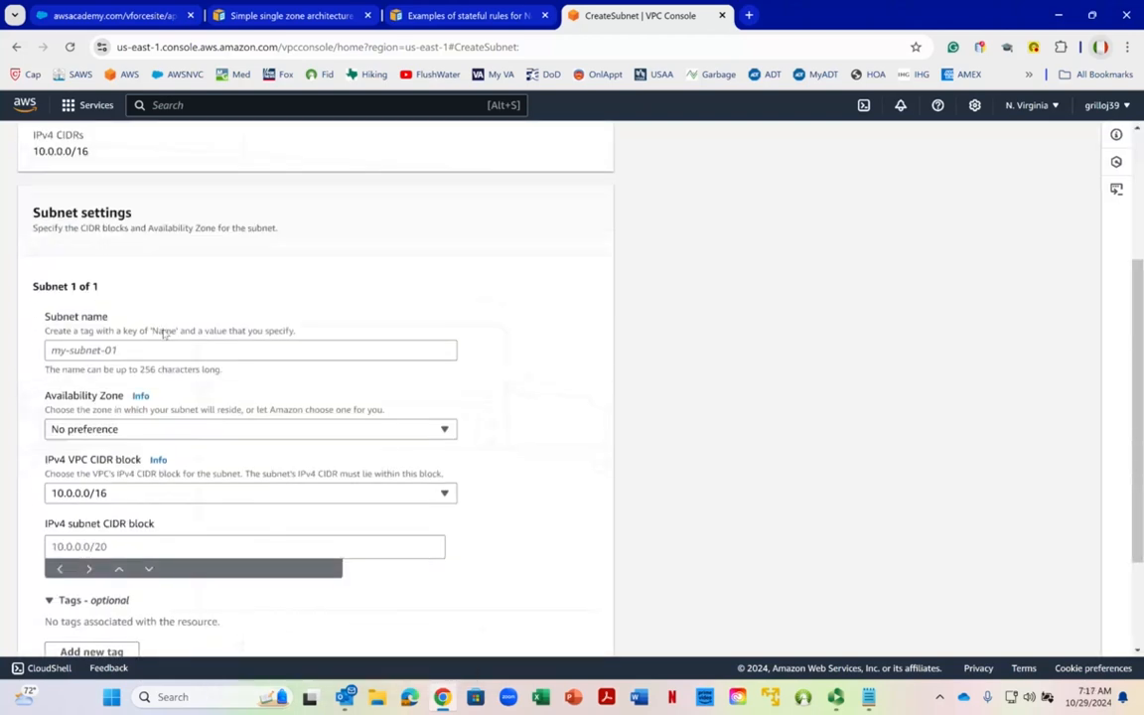
Step: Name the subnet Public-EC2-Subnet and place it in the us-east-1a Availability Zone
scroll(164, 334, "down", 1)
left_click(145, 277)
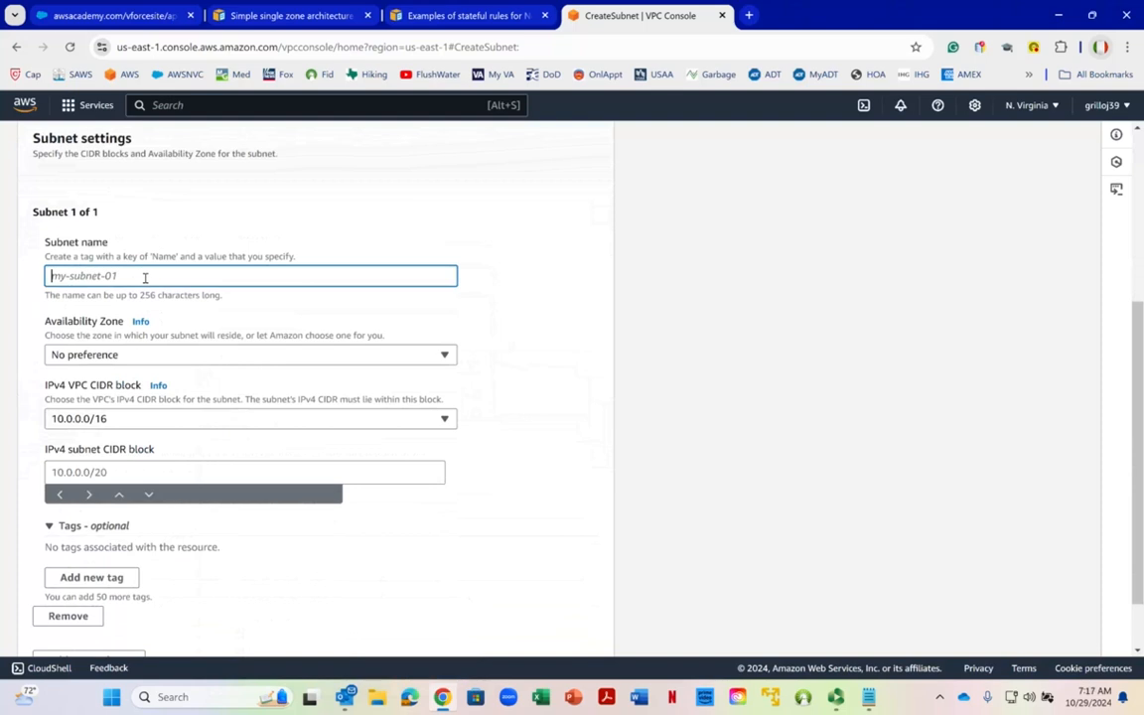
type("Pu")
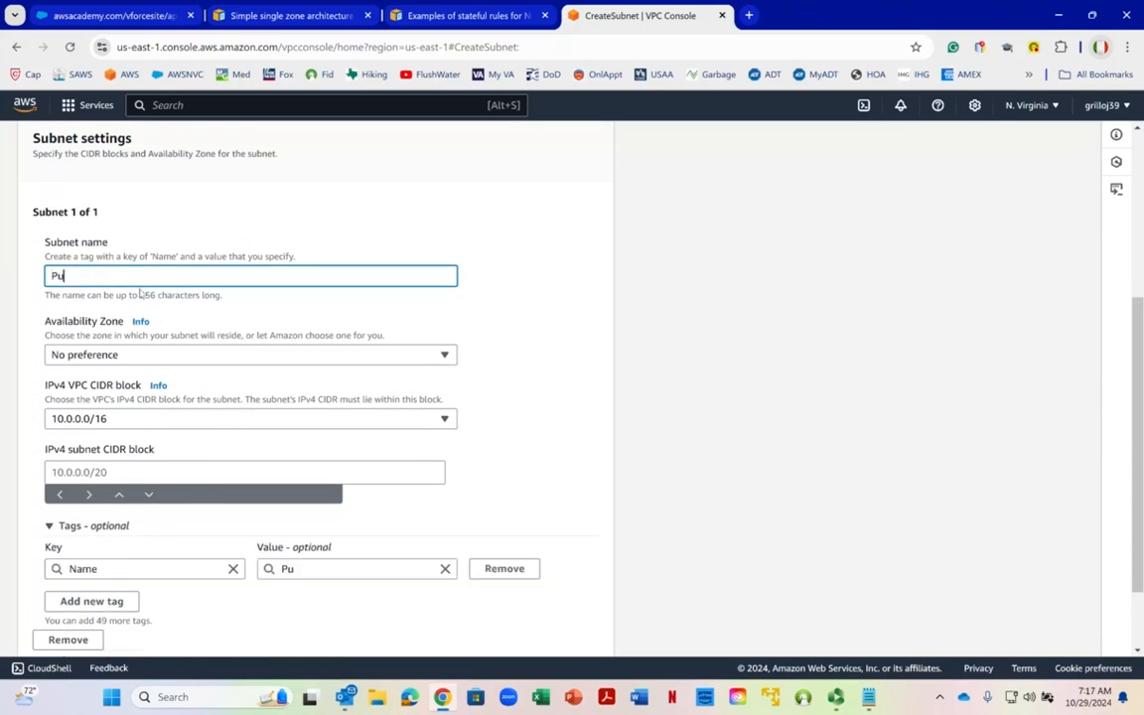
type("blic-EC2-Subnet")
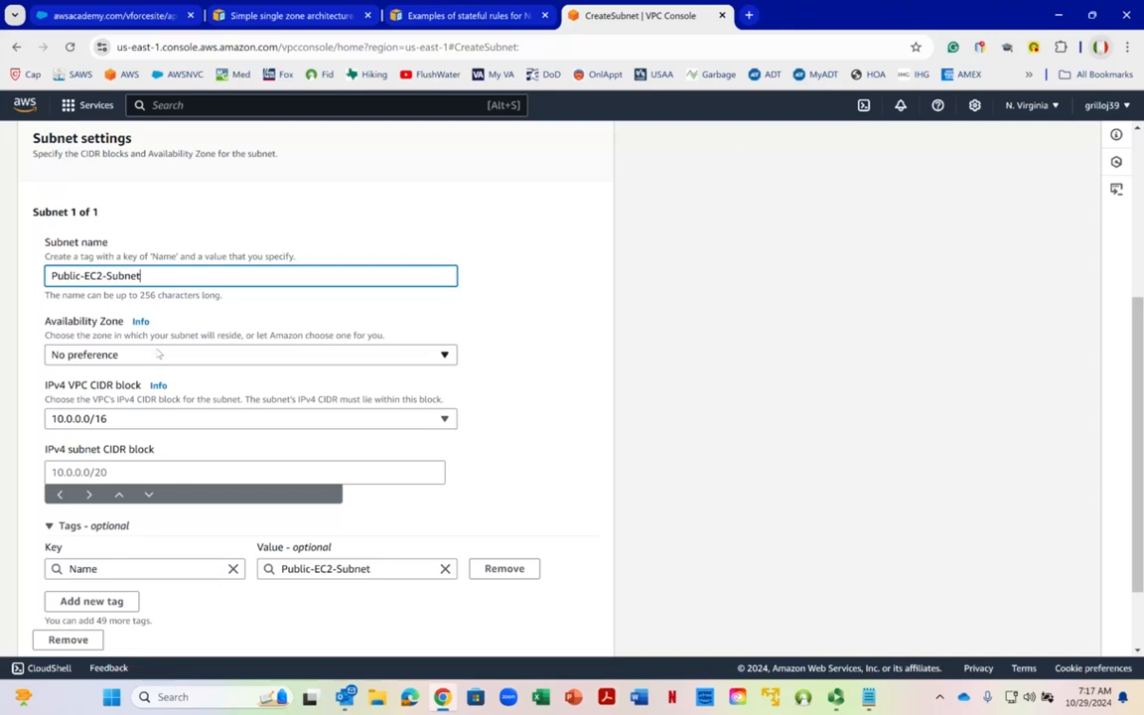
left_click(158, 356)
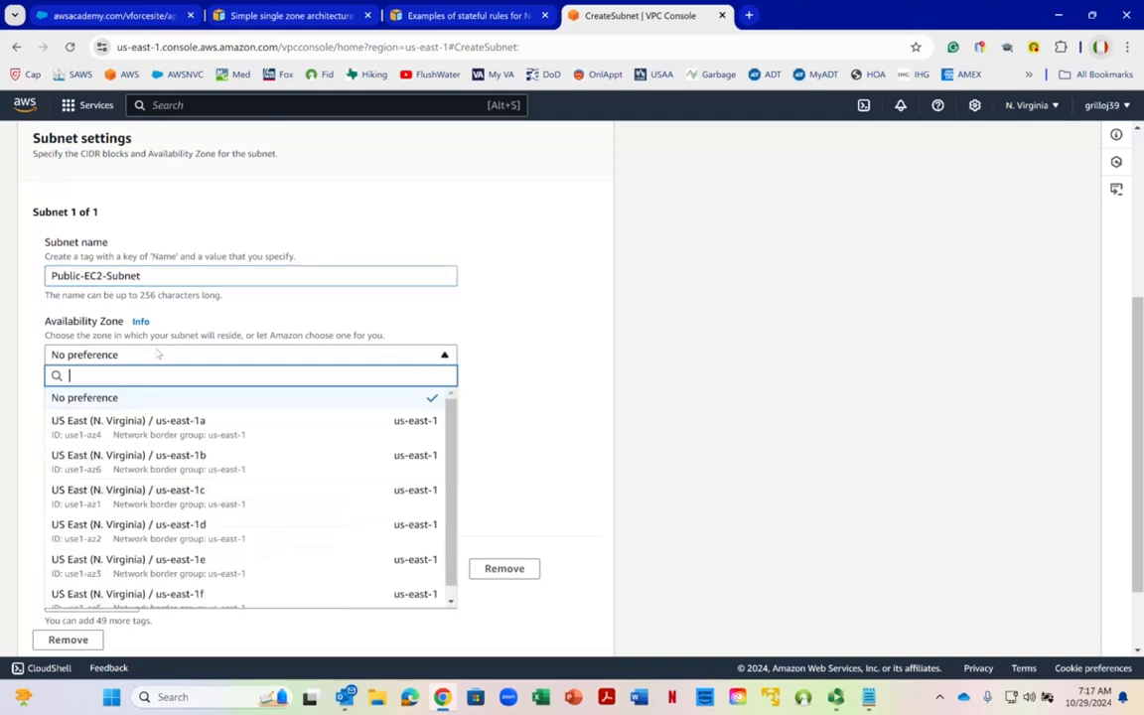
left_click(170, 429)
scroll(204, 387, "down", 1)
scroll(204, 387, "down", 1)
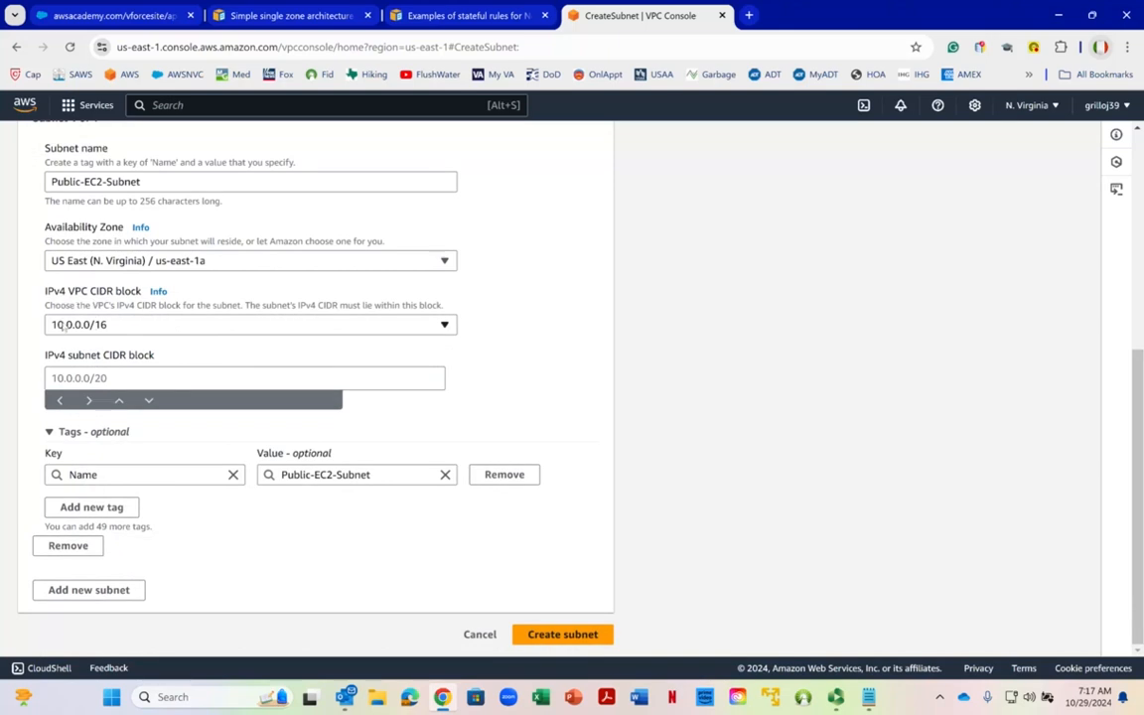
Step: Set the IPv4 subnet CIDR block to 10.0.2.0/24, matching the lab notes, and create the subnet
left_click(78, 380)
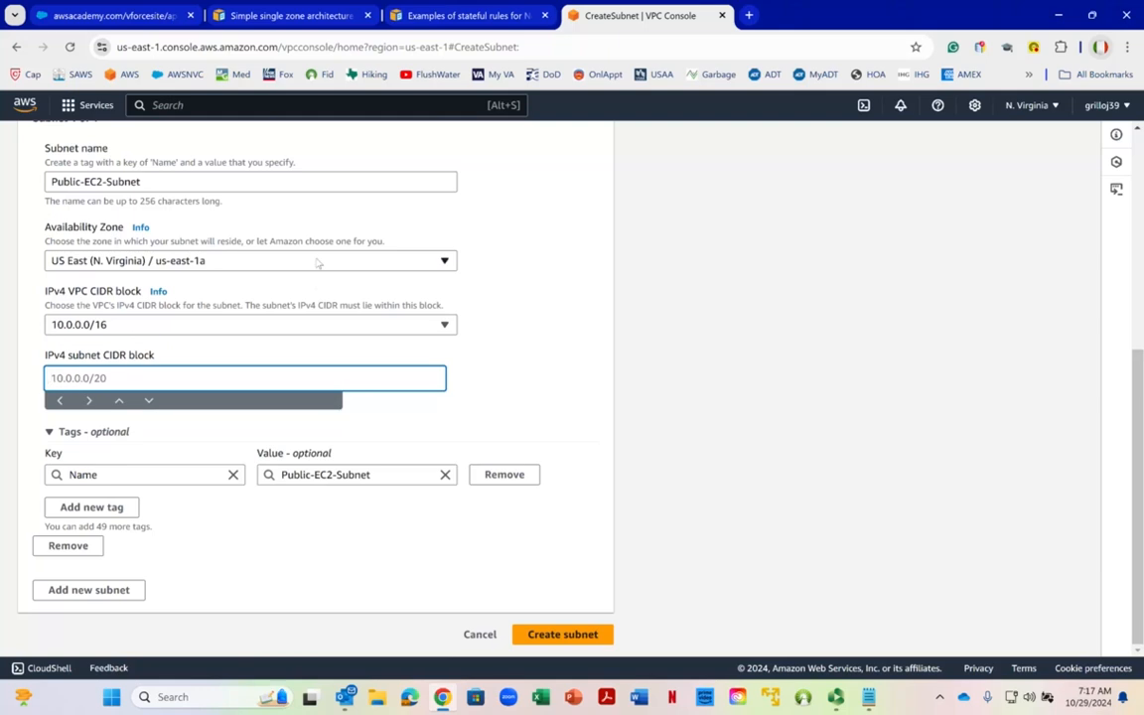
type("10.0.2.0/24")
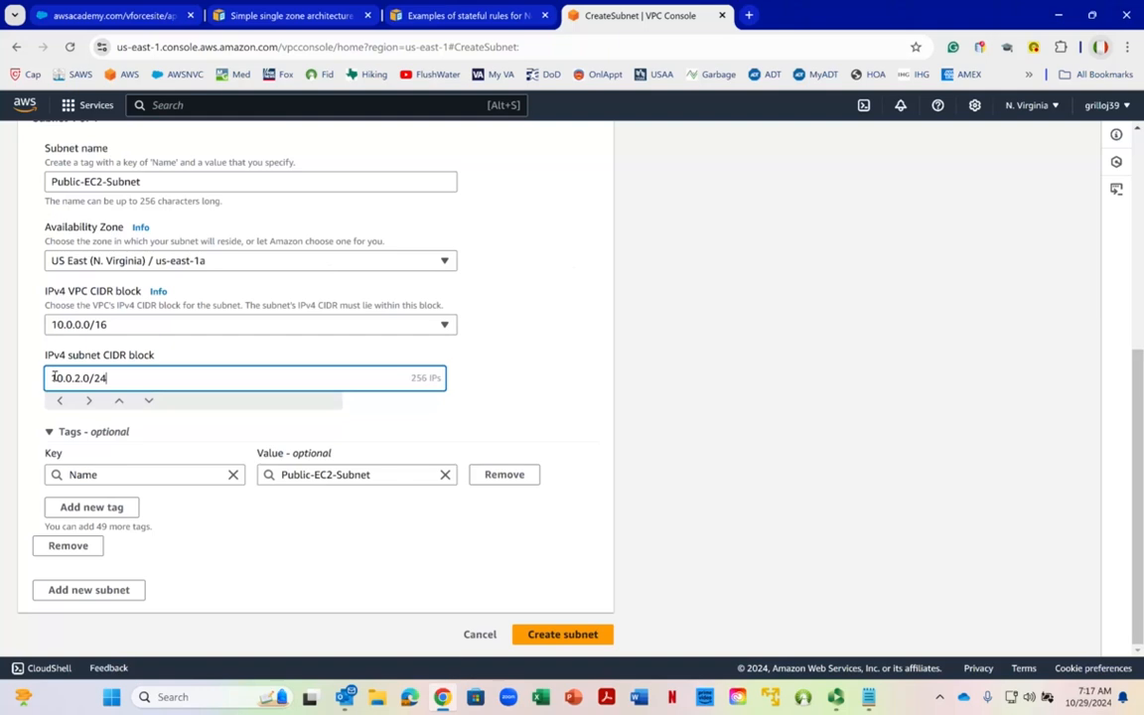
left_click_drag(53, 378, 81, 378)
left_click(869, 697)
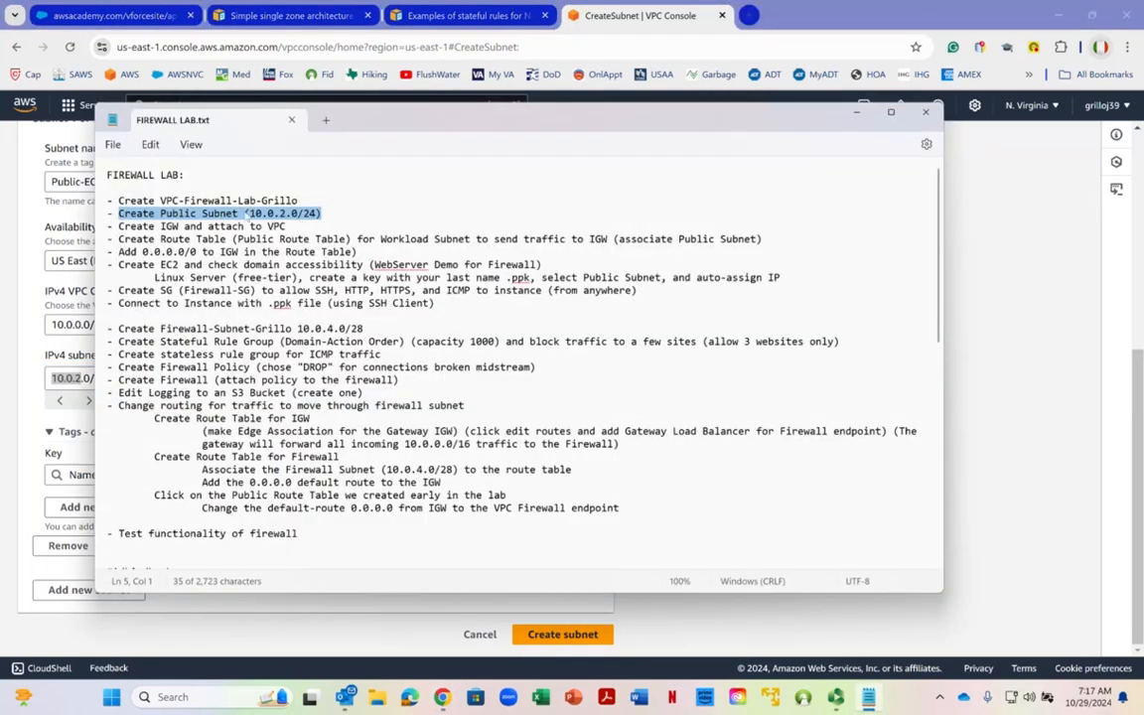
left_click(260, 213)
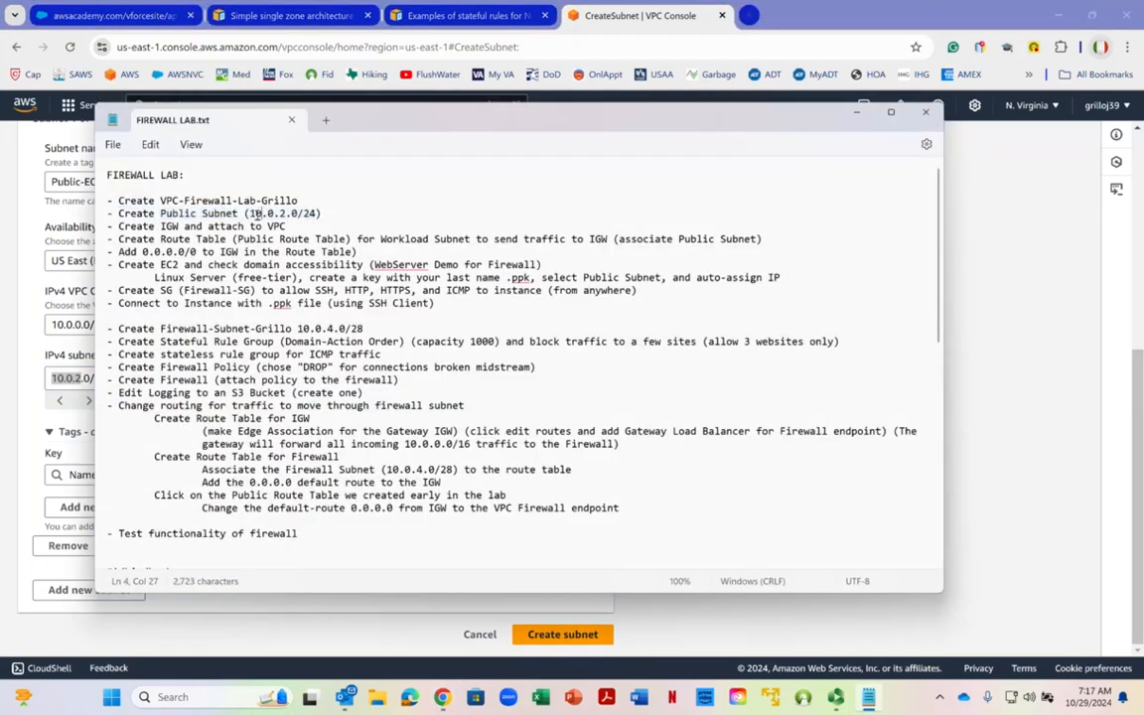
left_click(856, 112)
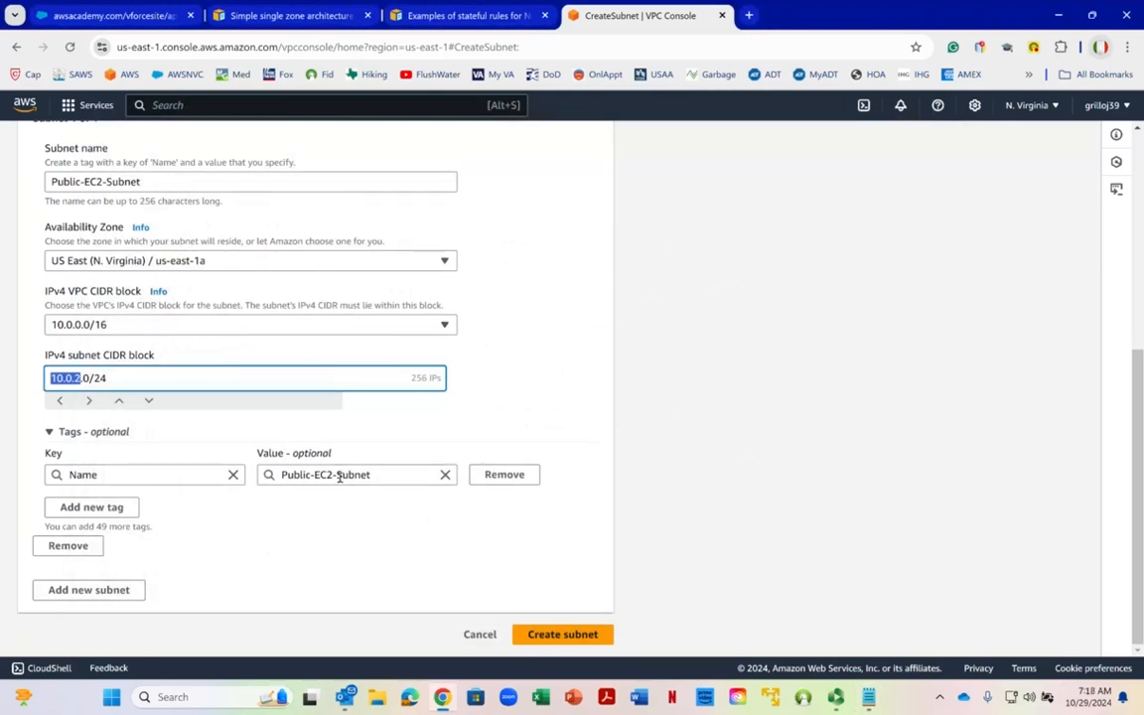
left_click(582, 635)
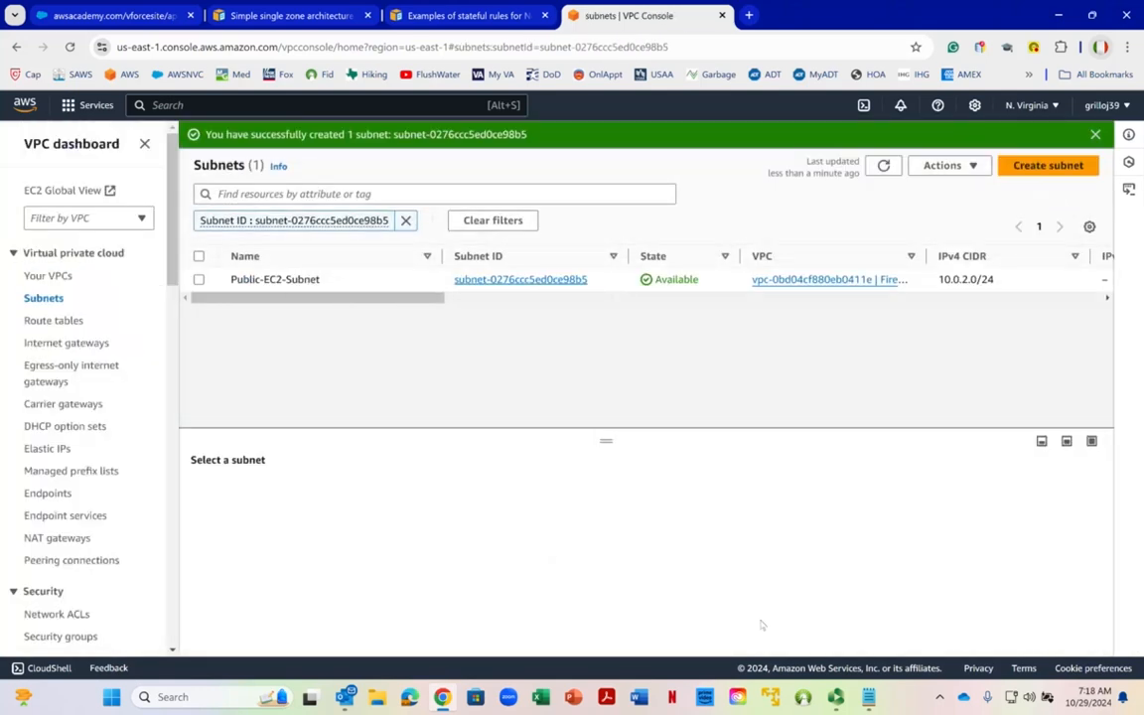
Step: Read the lab notes on the internet gateway and the public route table, then return to the AWS console
left_click(868, 696)
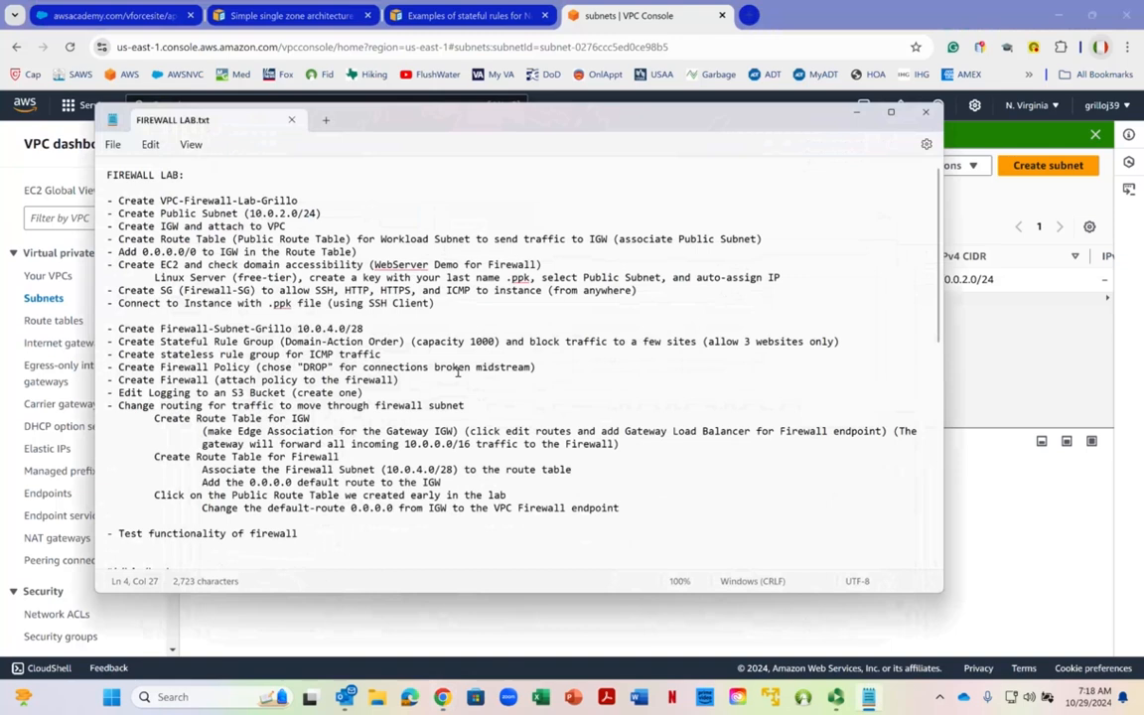
right_click(158, 252)
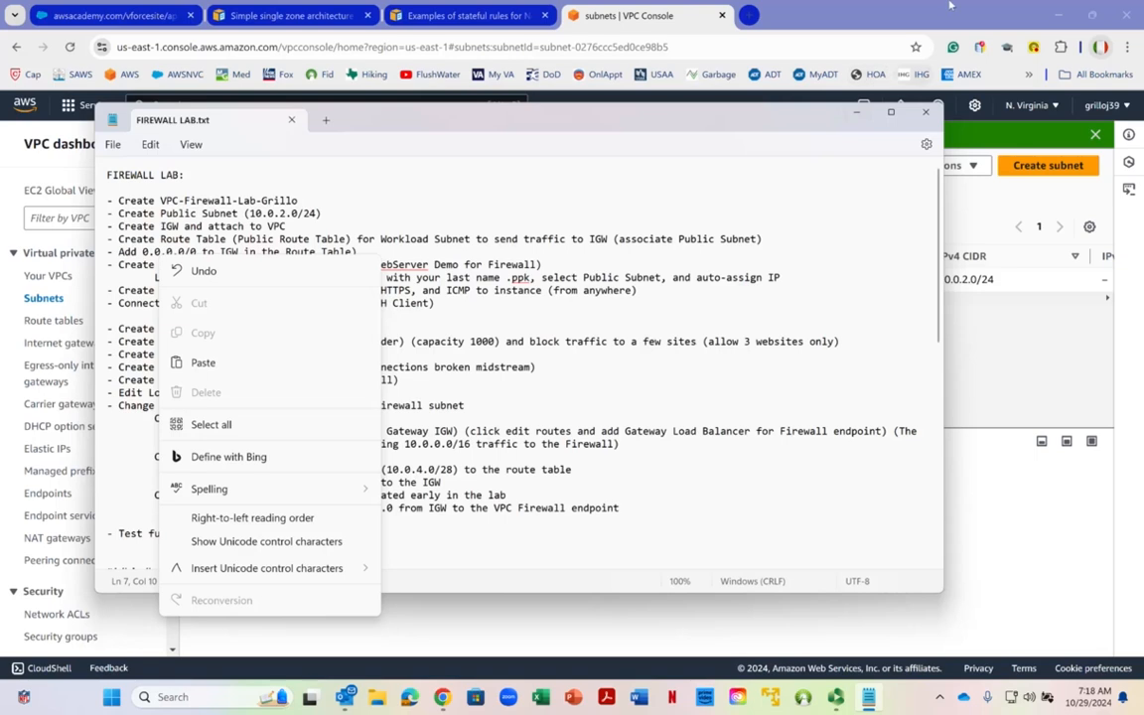
left_click(856, 112)
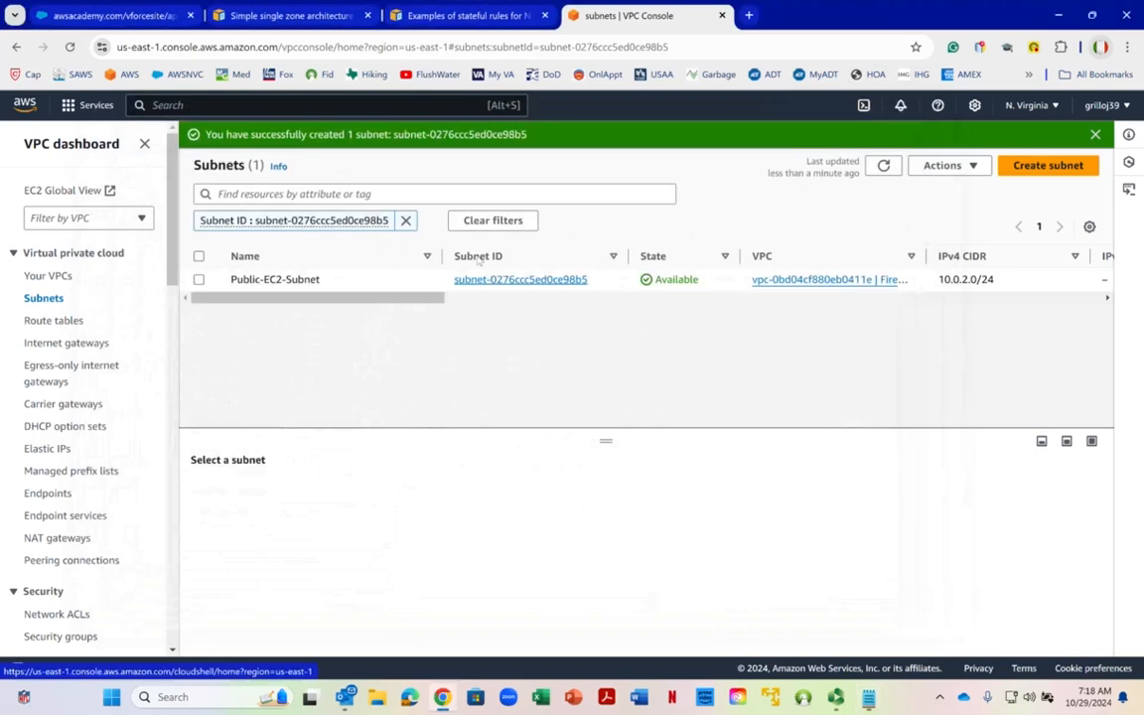
Step: Create an internet gateway with a name tag made of the surname followed by -IGW
left_click(61, 344)
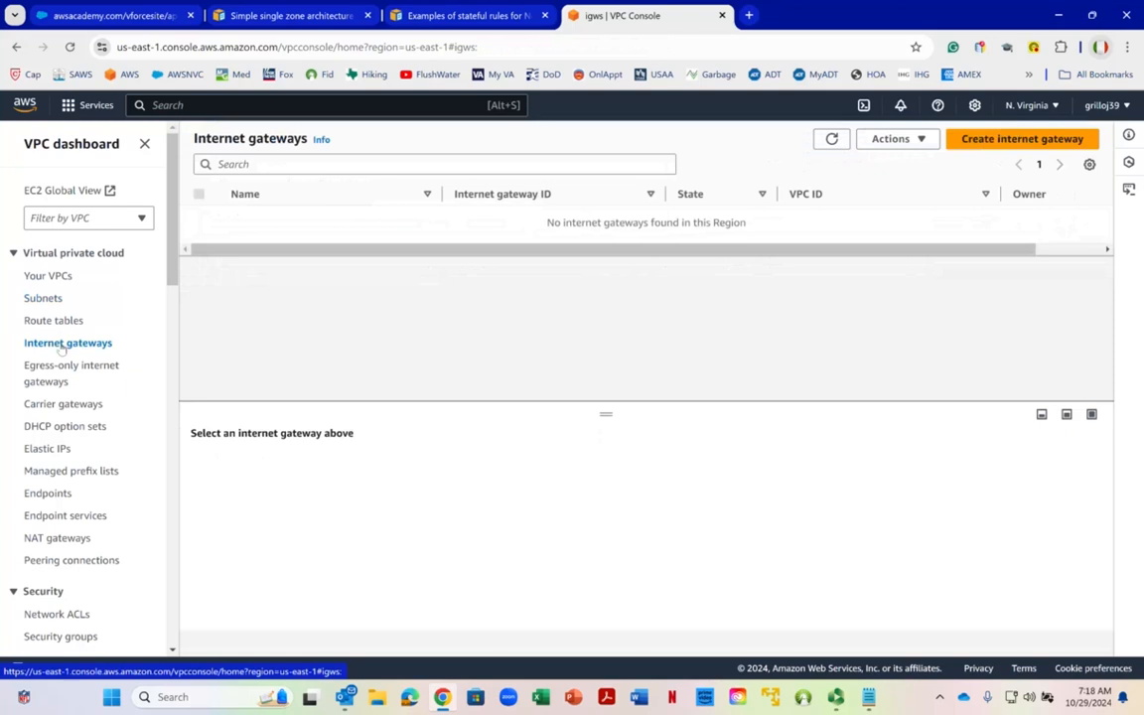
left_click(988, 142)
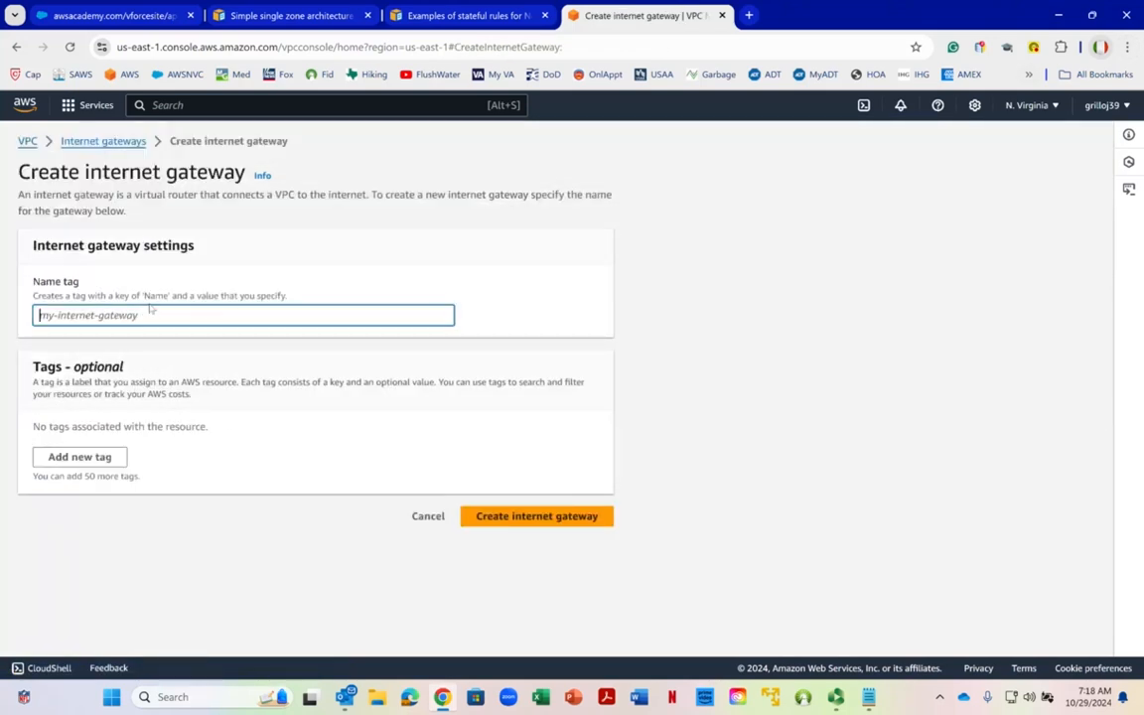
type("gri")
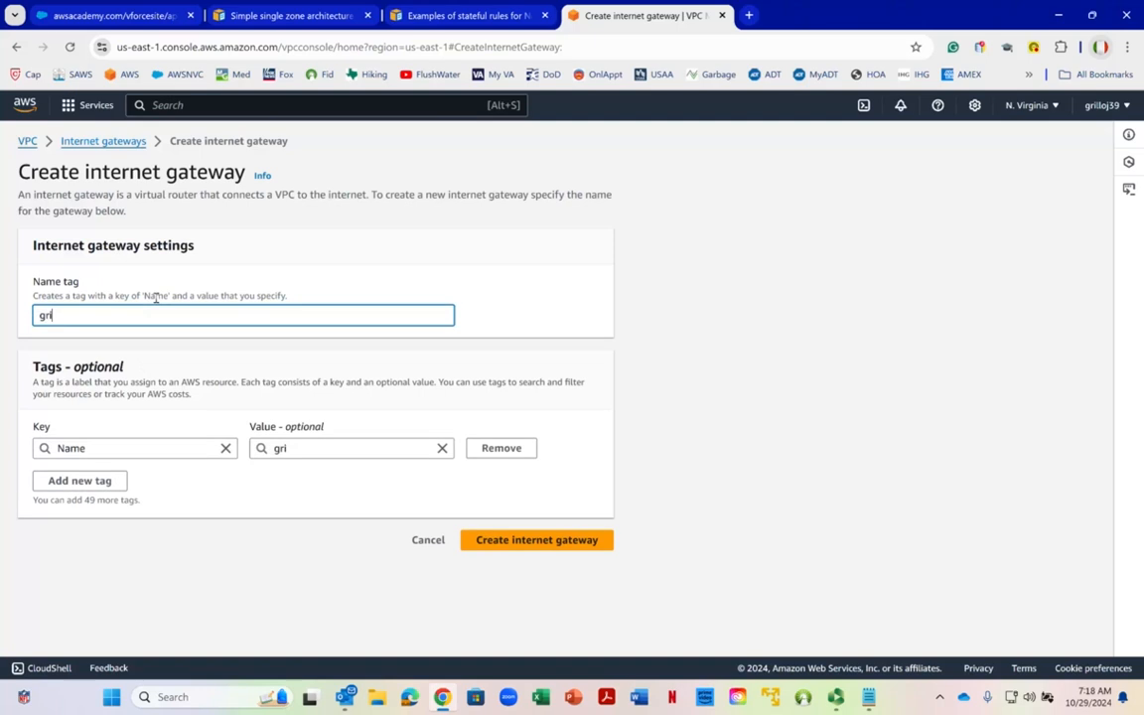
key("BackSpace")
key("BackSpace")
type("Grillo-IGW")
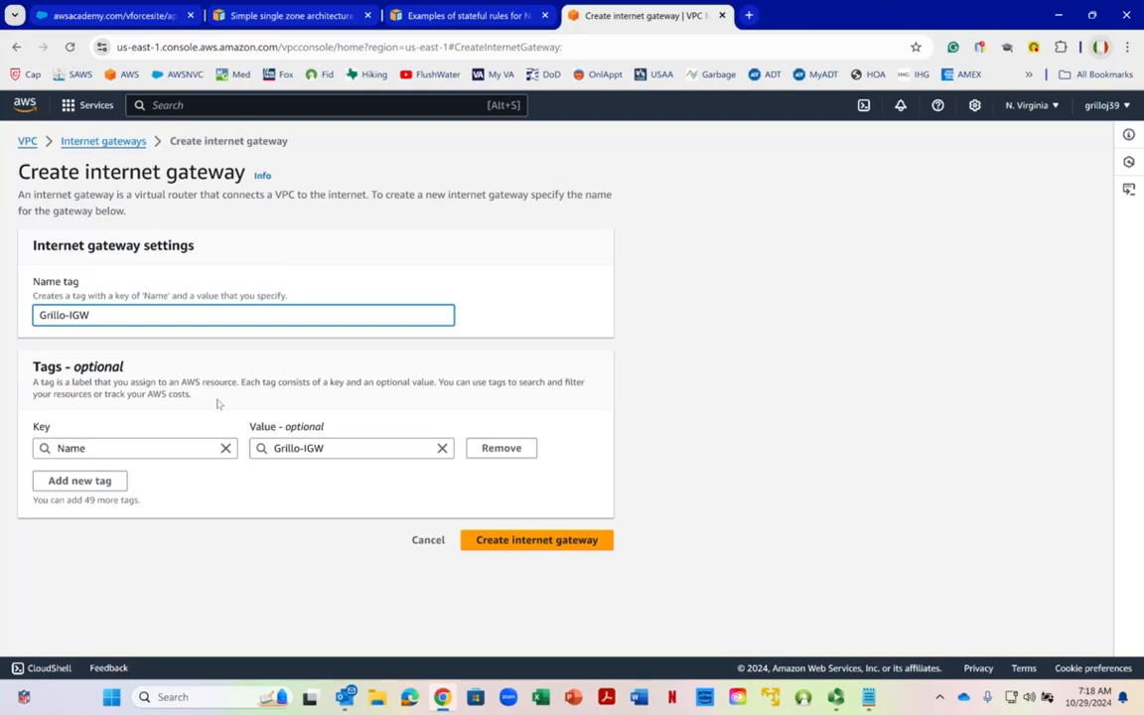
left_click(527, 546)
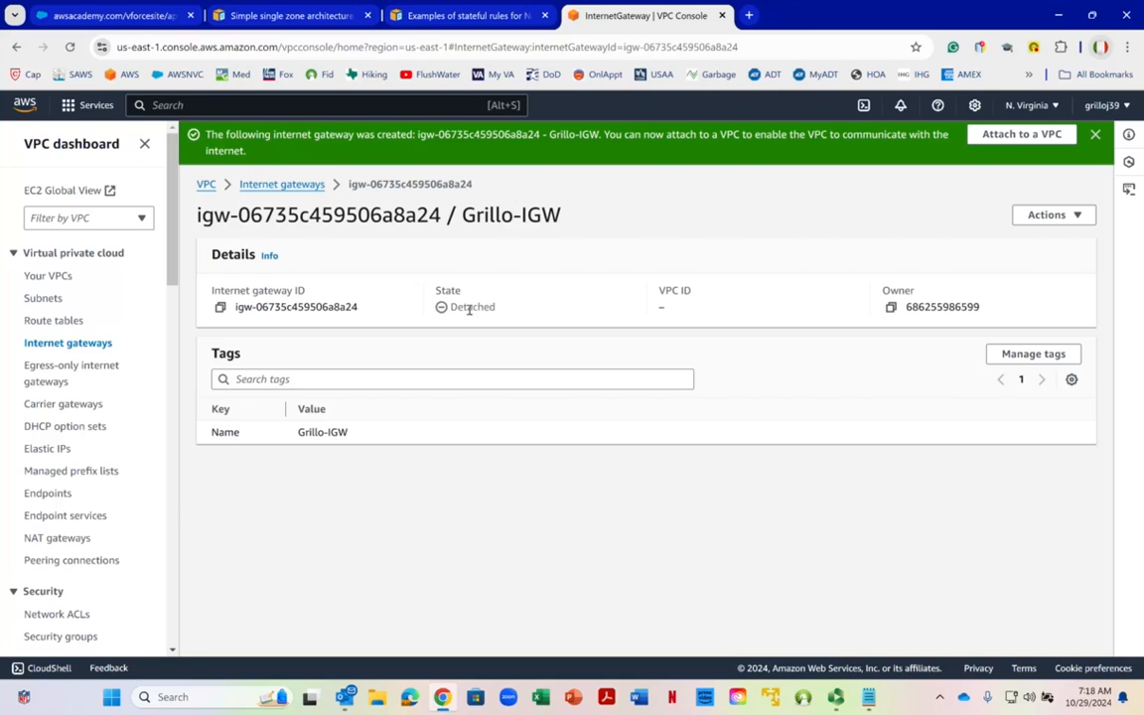
Step: Check the new internet gateway's state and attach the gateway to the Firewall-Lab VPC
left_click_drag(463, 306, 494, 311)
left_click(452, 309)
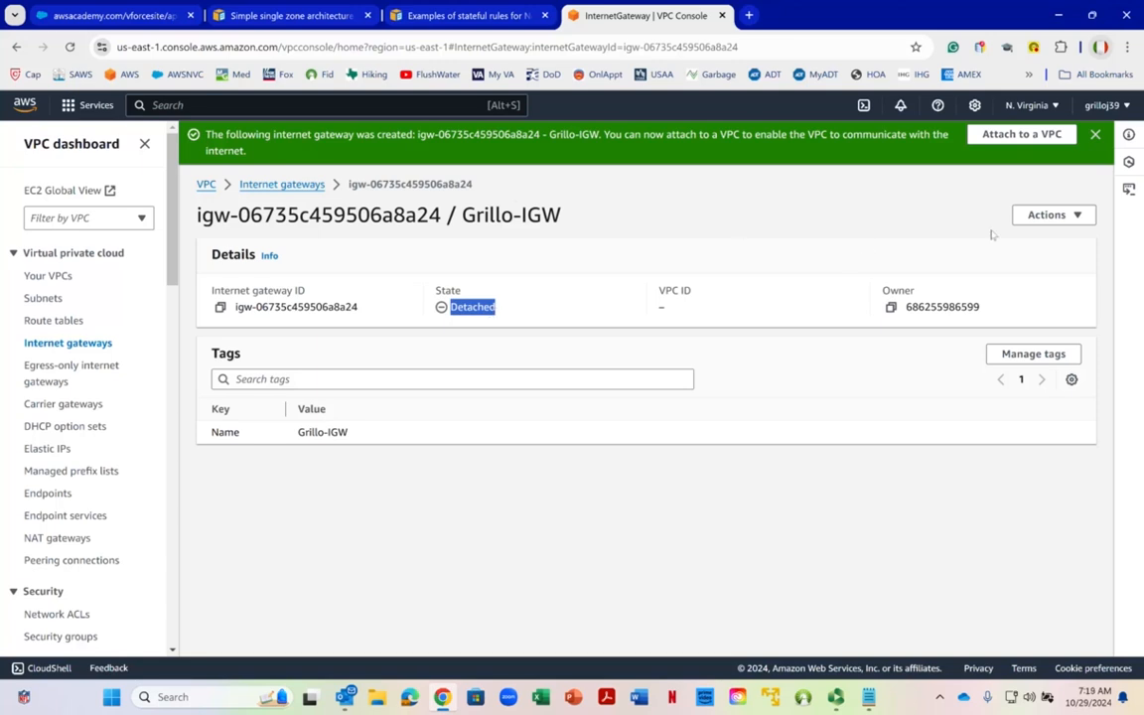
left_click(1032, 135)
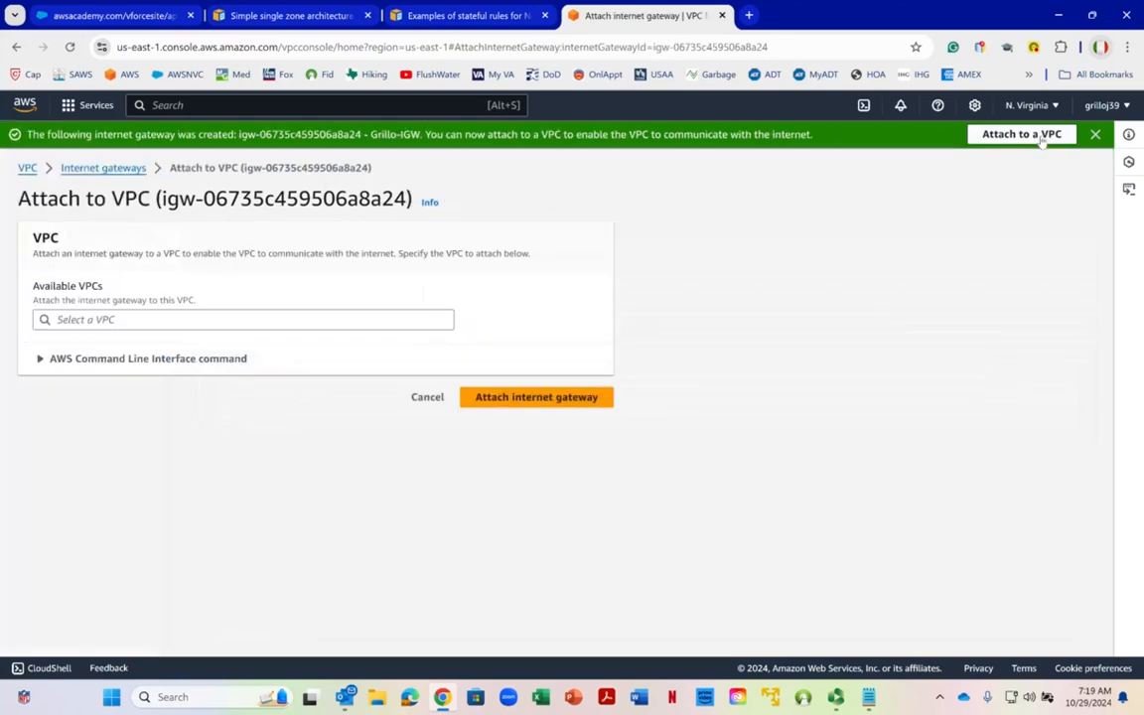
left_click(56, 319)
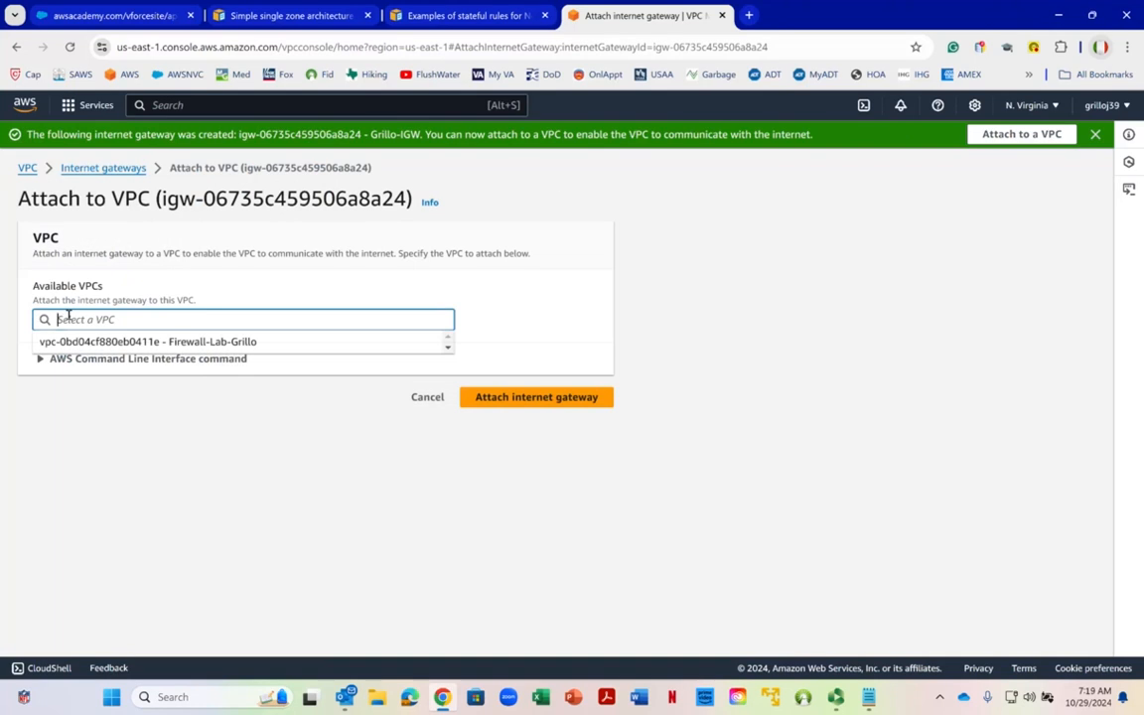
left_click(178, 344)
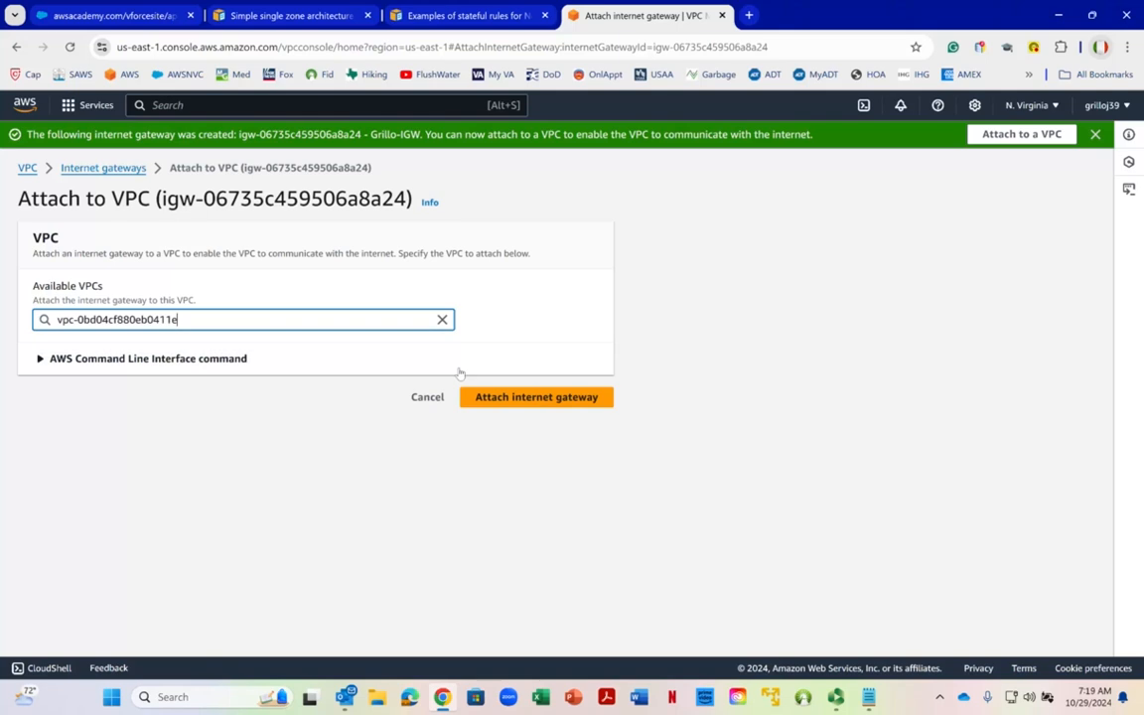
left_click(512, 399)
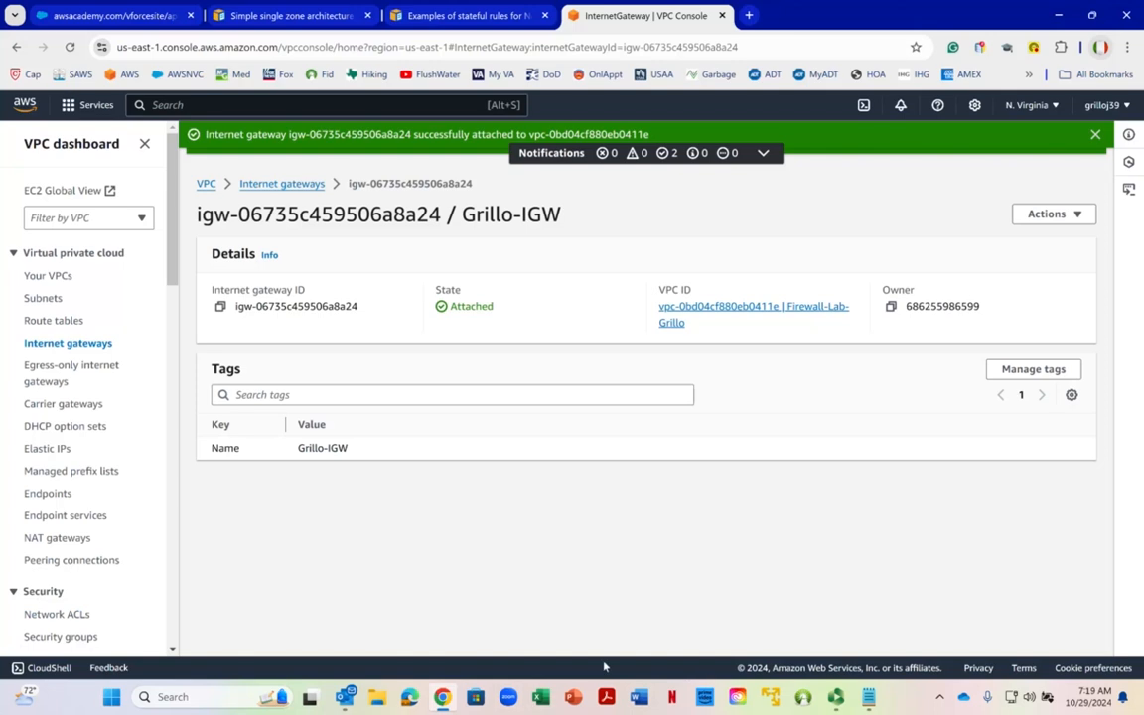
Step: Review the lab notes on creating the Public Route Table for the workload subnet
left_click(869, 697)
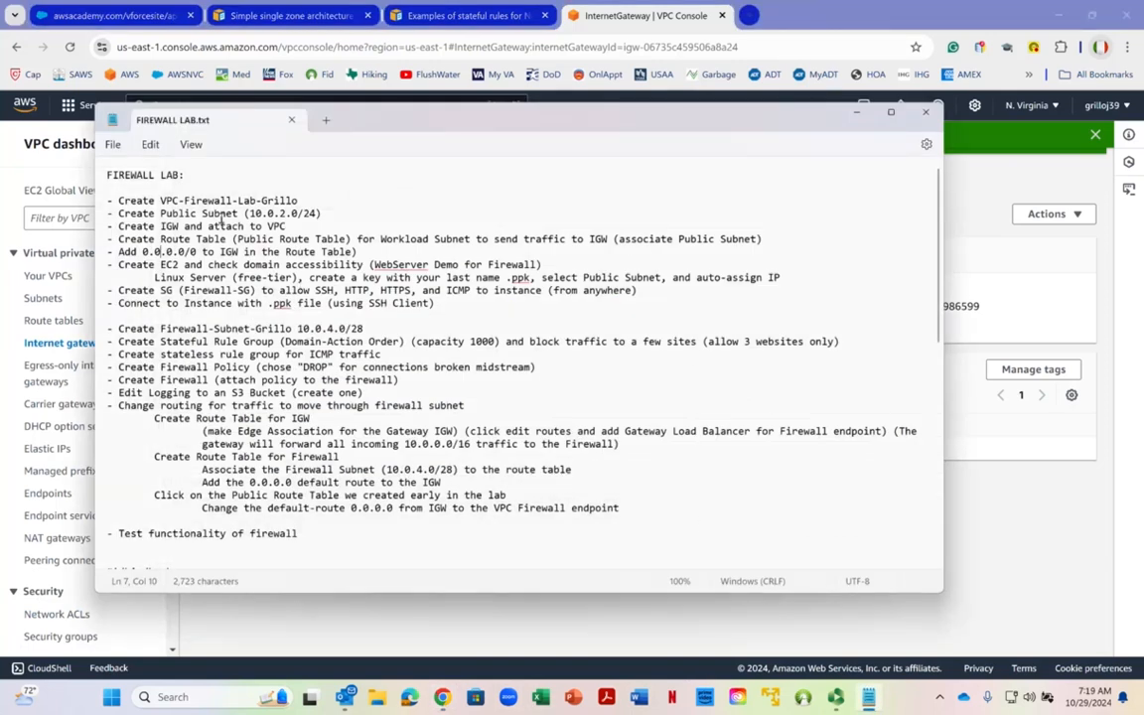
left_click_drag(207, 239, 226, 239)
left_click(264, 239)
left_click_drag(378, 240, 429, 240)
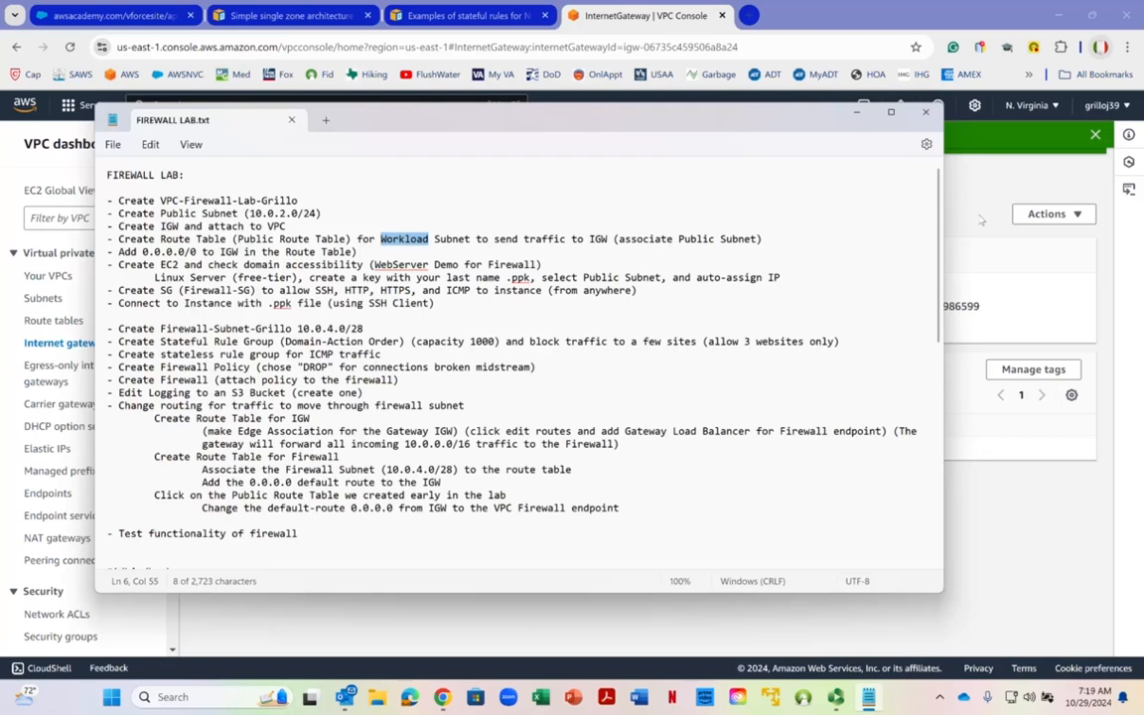
Step: Return to the VPC console and name the lab VPC's existing main route table Public-RT-EC2
left_click(980, 221)
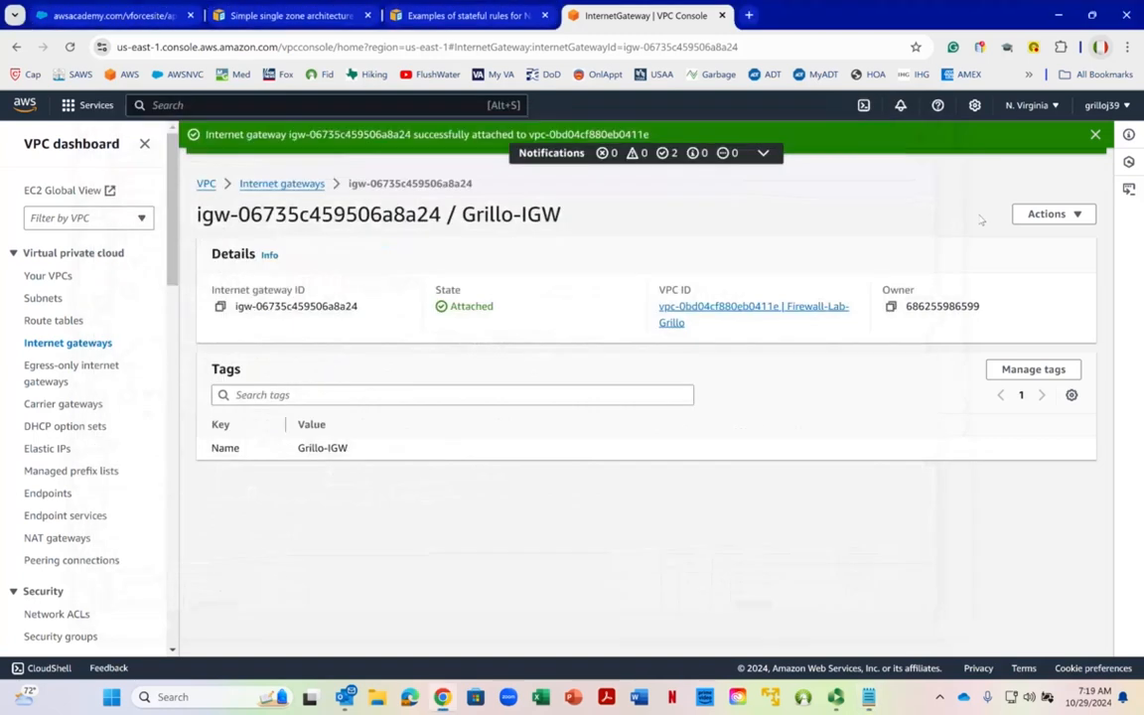
left_click(30, 321)
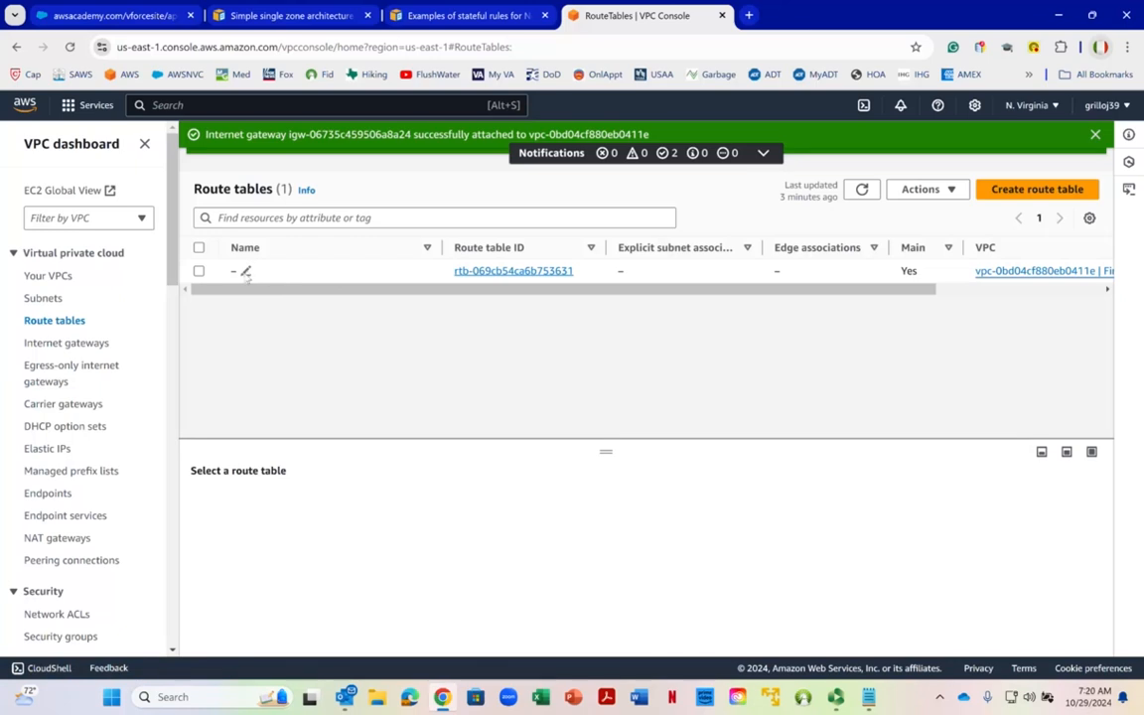
left_click(245, 271)
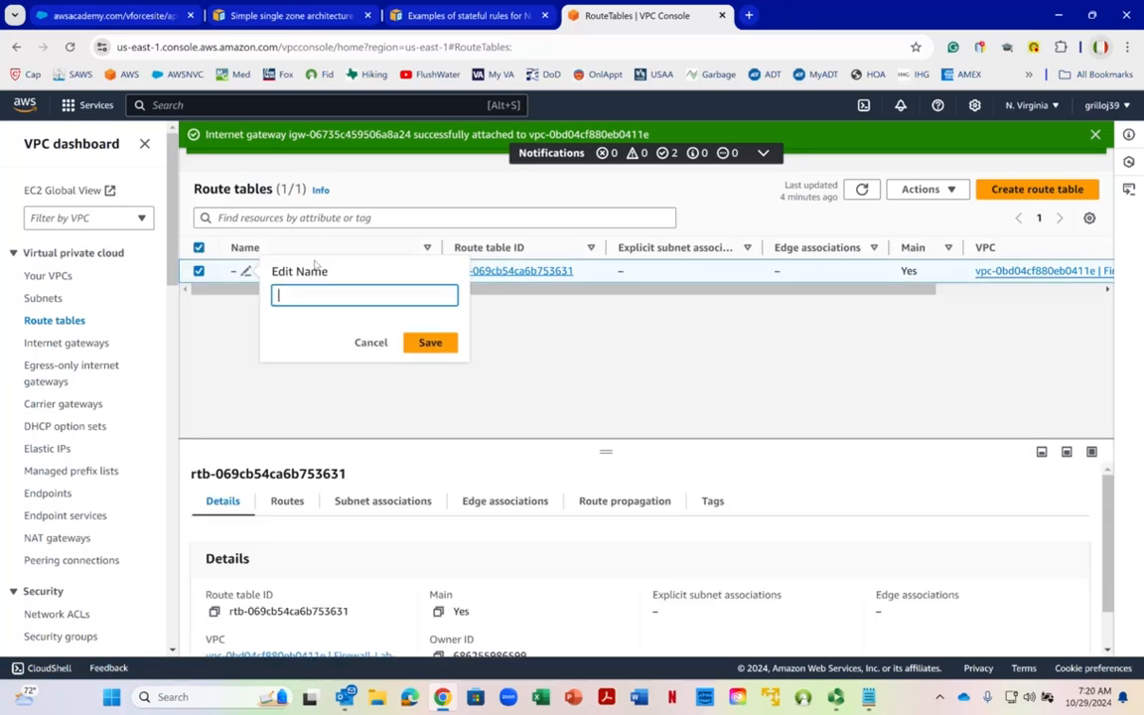
type("Public-Route")
key("BackSpace")
key("BackSpace")
key("BackSpace")
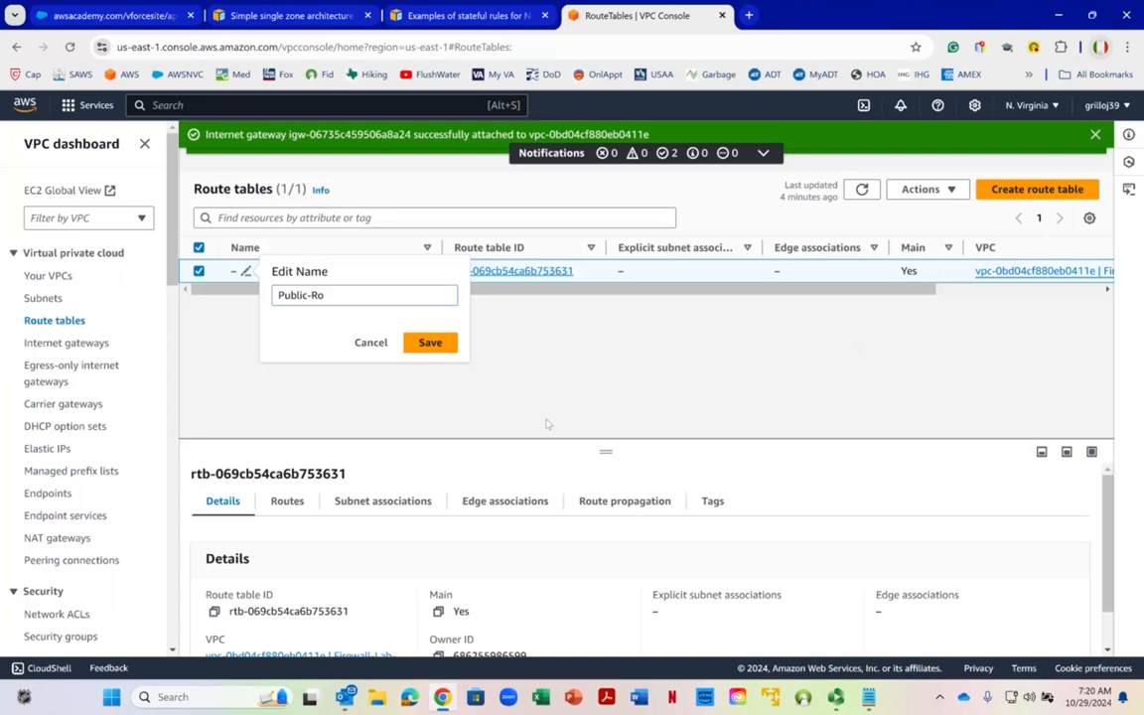
left_click(347, 304)
key("BackSpace")
type("T-")
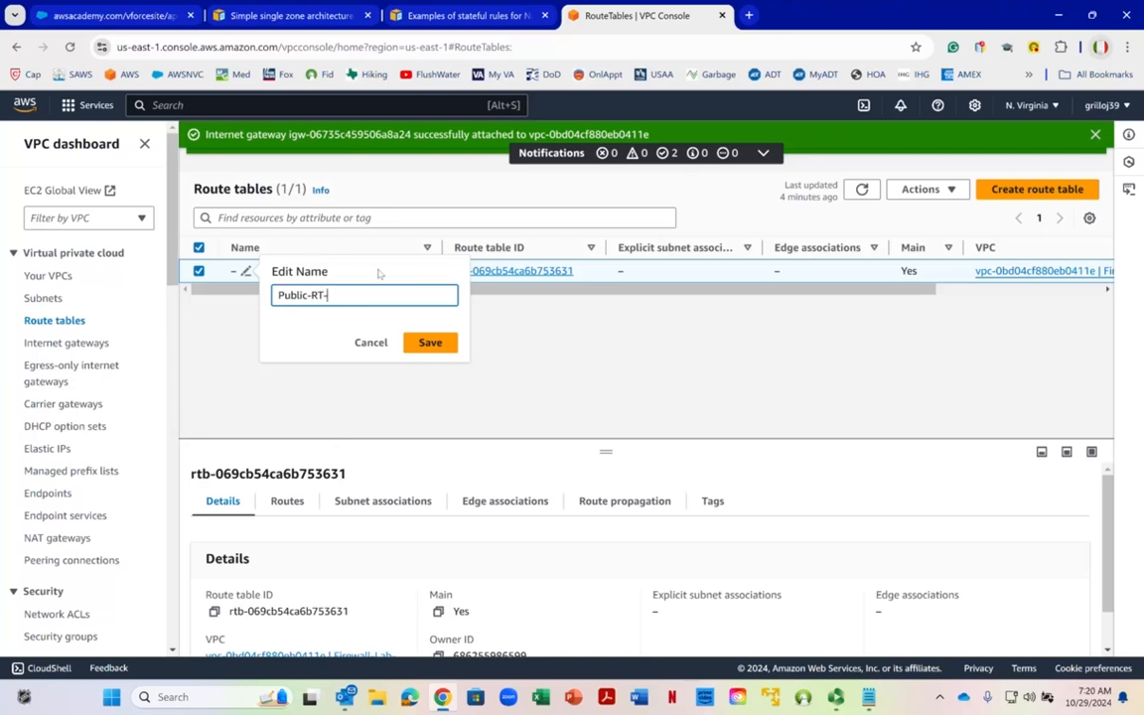
type("EC2")
left_click(433, 344)
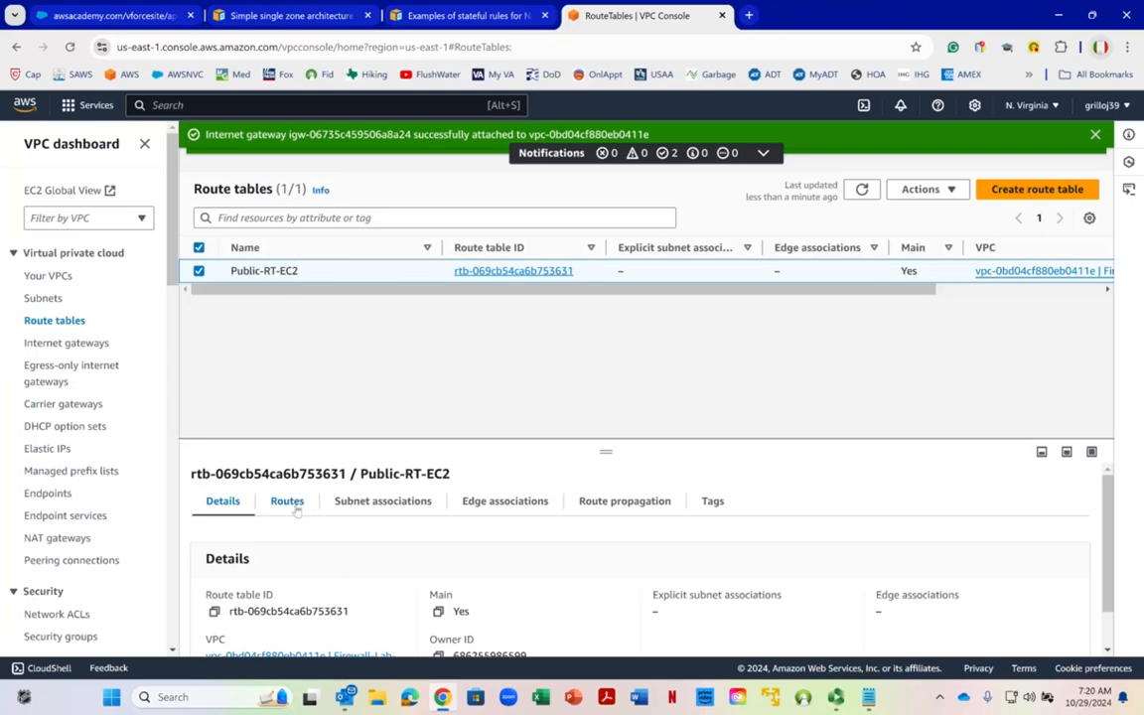
Step: Look over the details and existing routes of the Public-RT-EC2 route table
left_click_drag(1107, 546, 1106, 640)
scroll(526, 587, "up", 1)
scroll(529, 585, "down", 1)
scroll(248, 442, "up", 1)
left_click(282, 501)
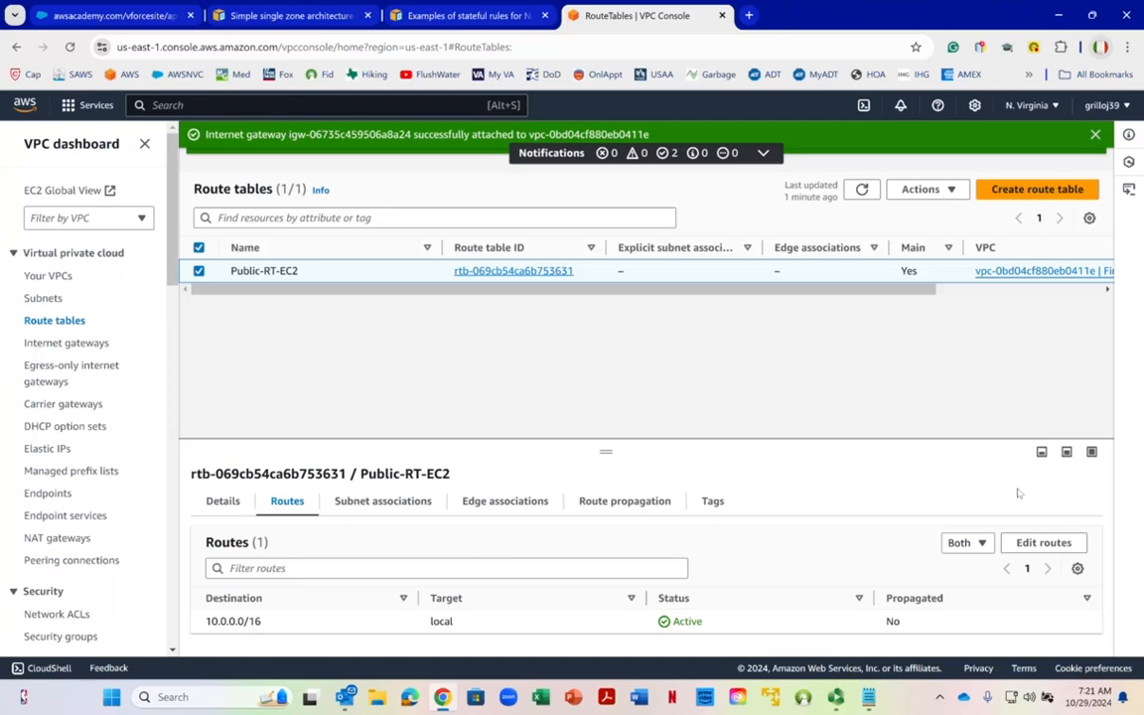
Step: Add a route to Public-RT-EC2 with destination 0.0.0.0/0 targeting the lab's internet gateway, and save it
left_click(1041, 542)
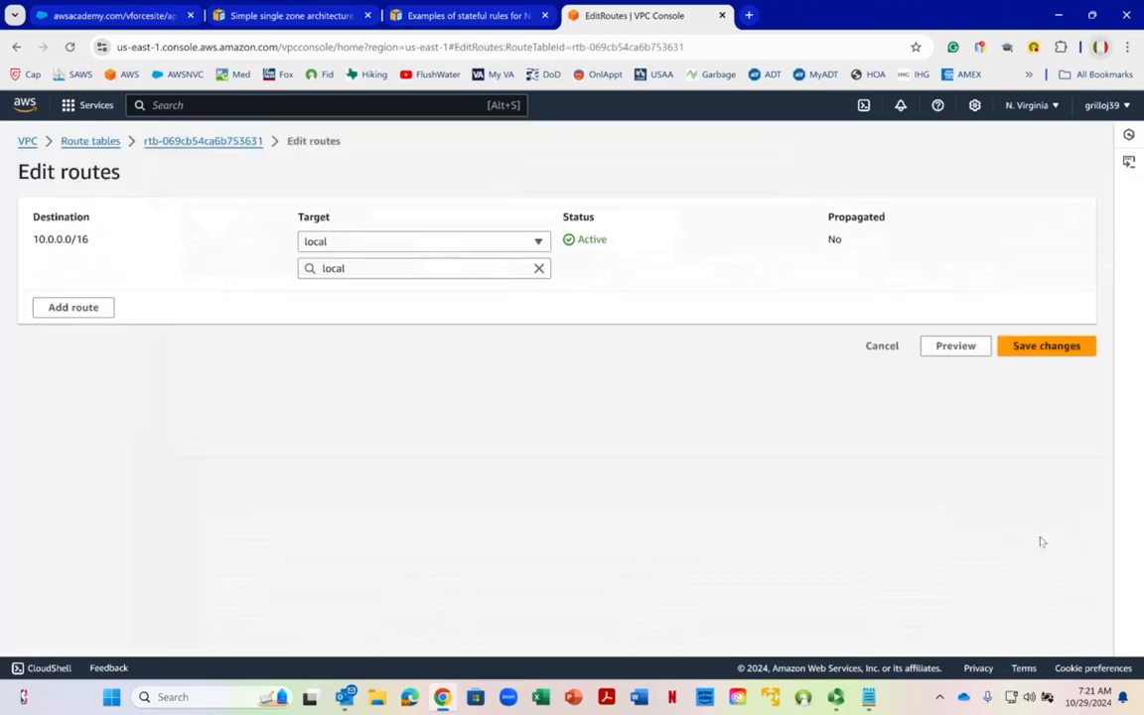
left_click(74, 307)
left_click(86, 296)
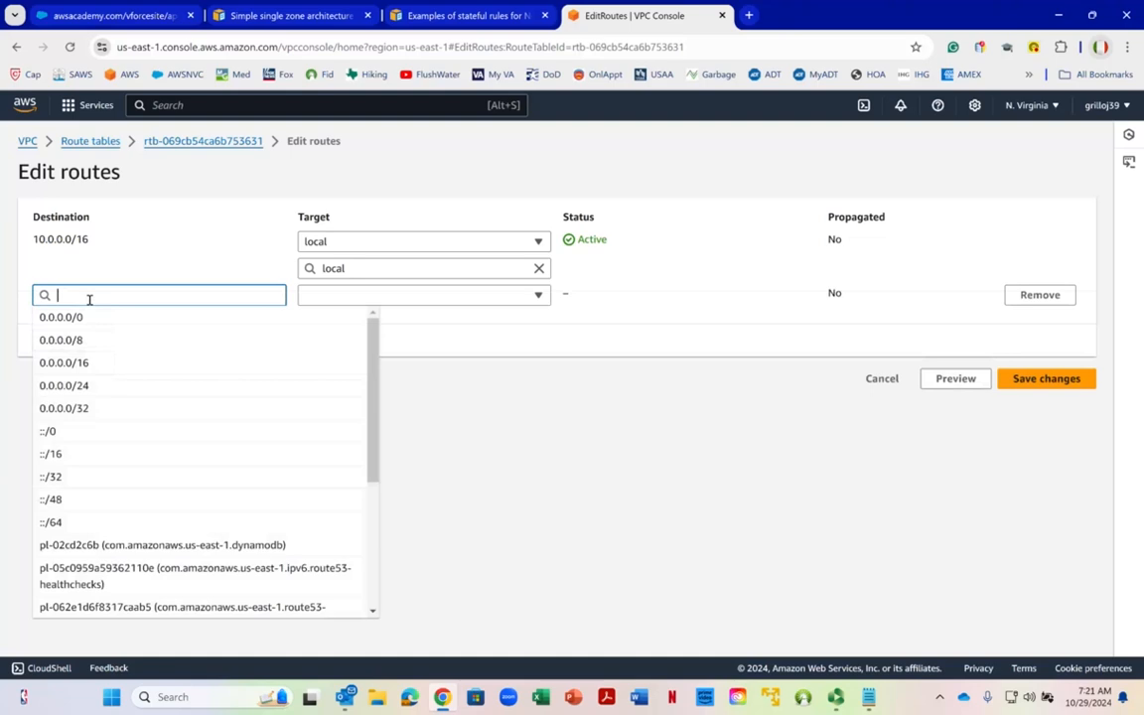
left_click(88, 321)
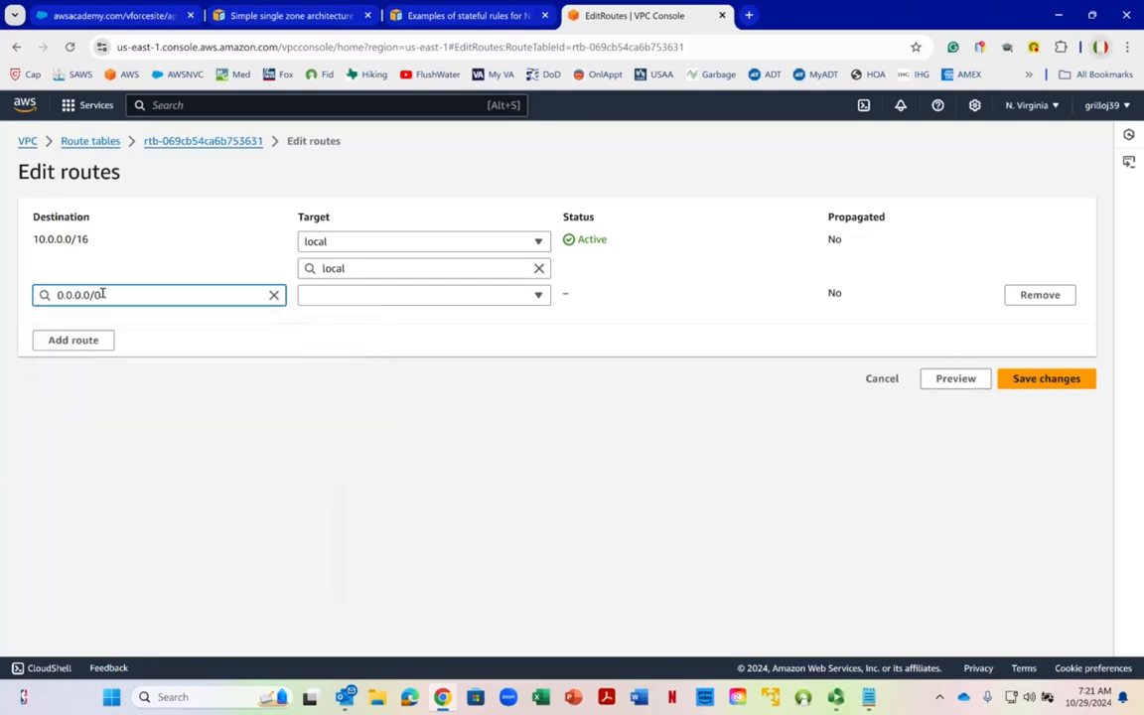
key("ctrl+a")
left_click(382, 362)
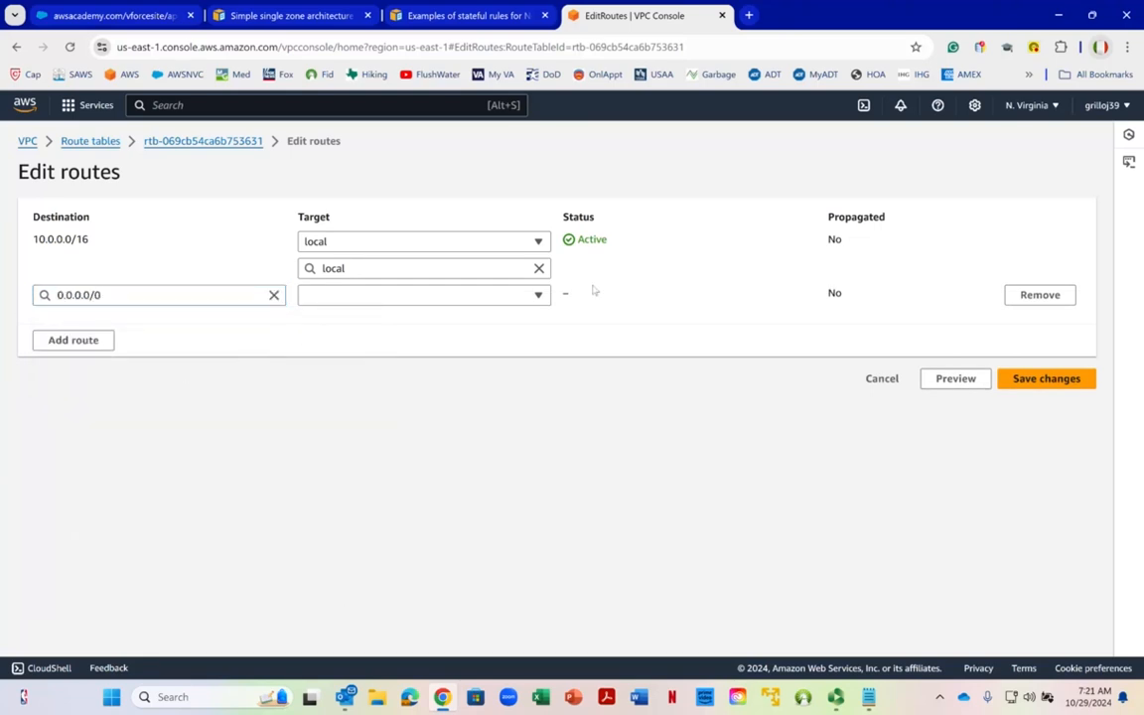
left_click(538, 296)
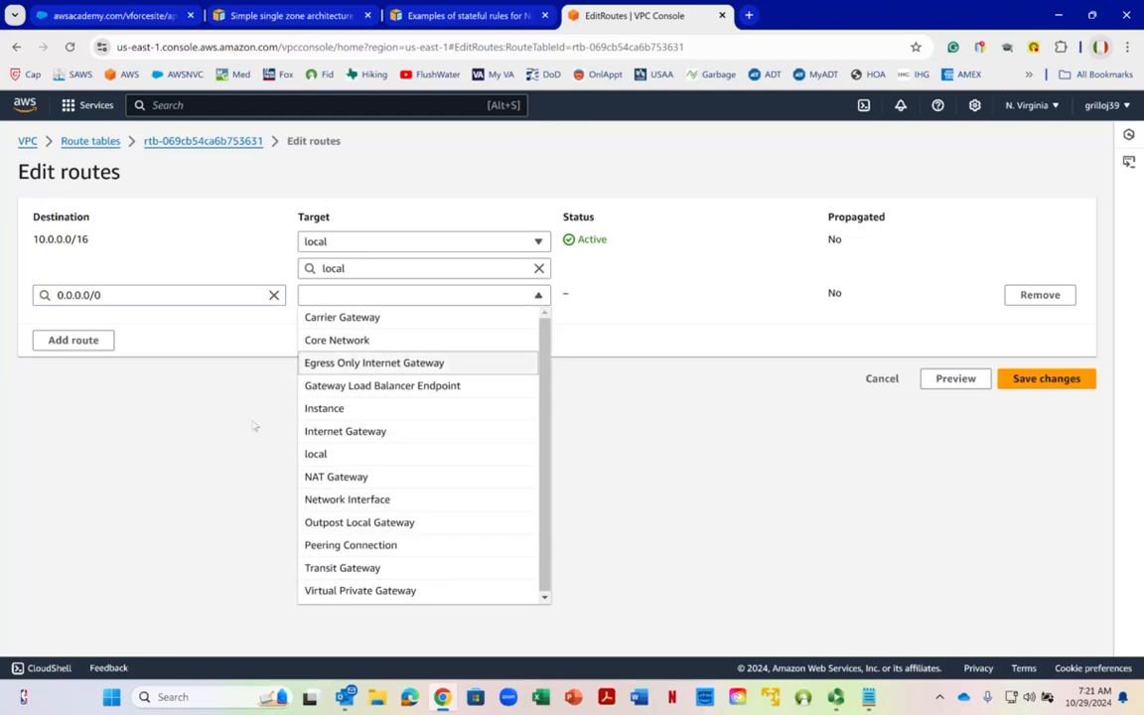
left_click(323, 431)
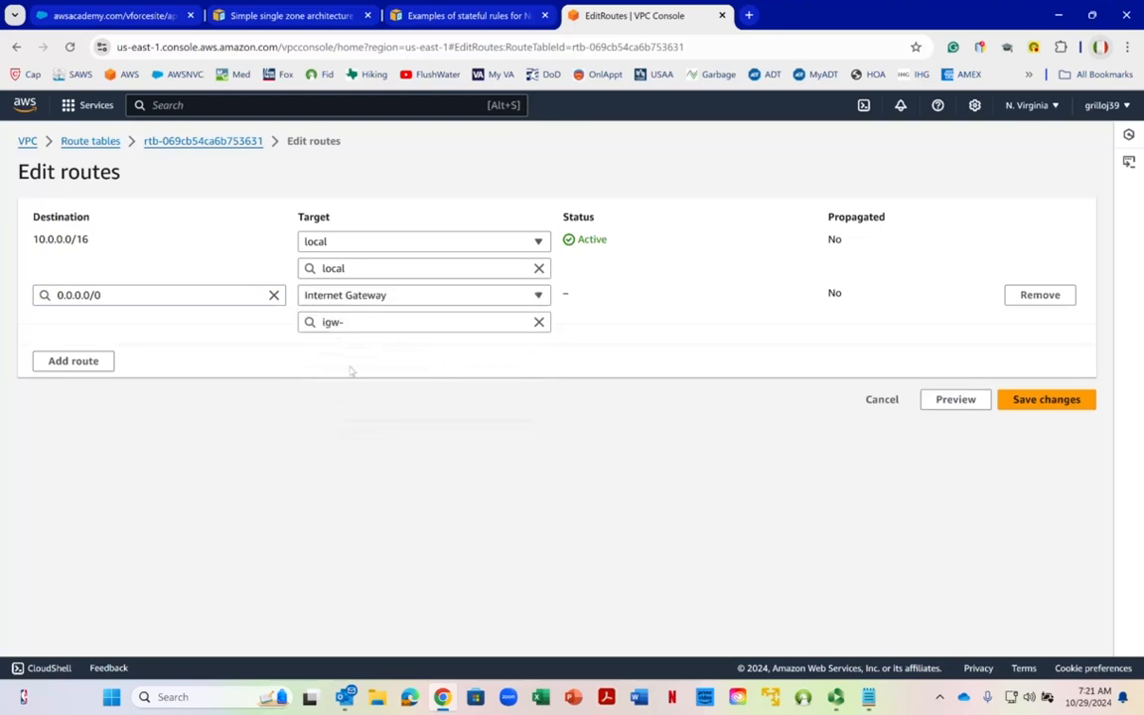
left_click(363, 324)
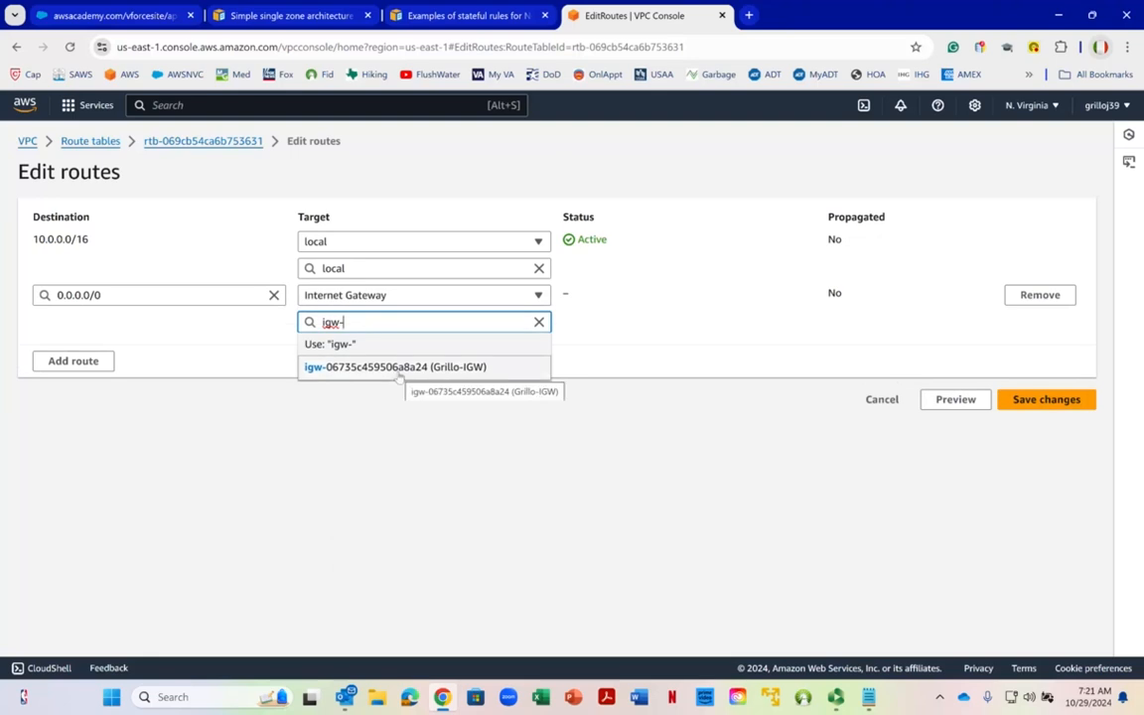
left_click(398, 369)
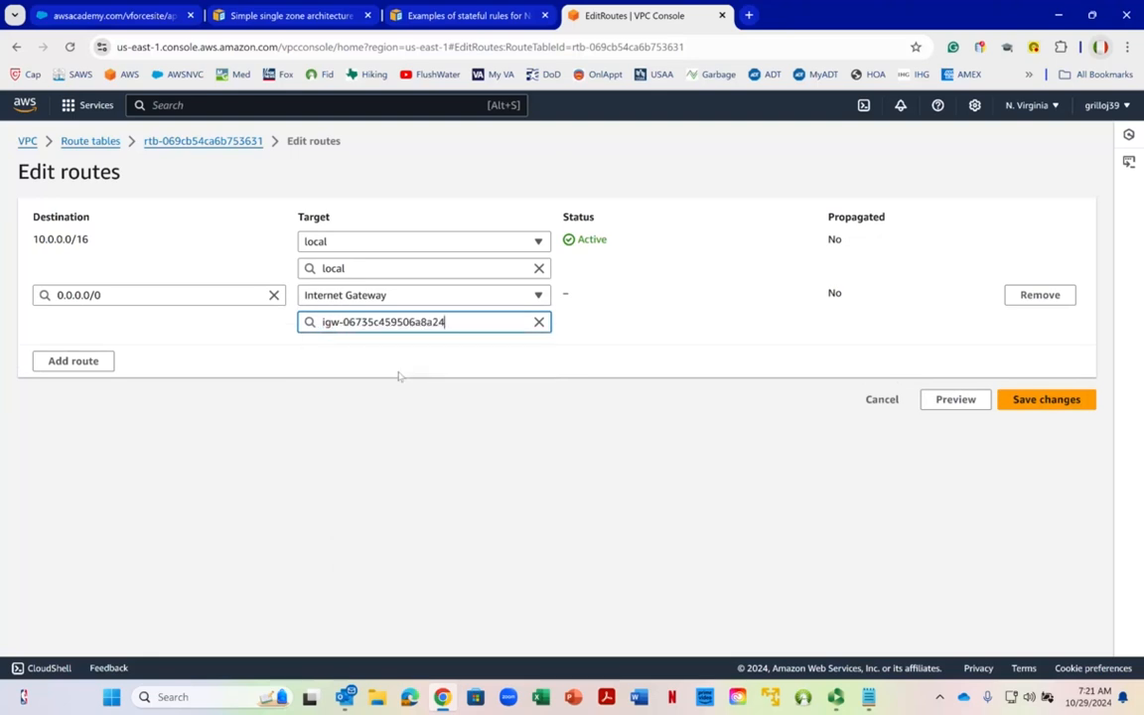
left_click(1048, 400)
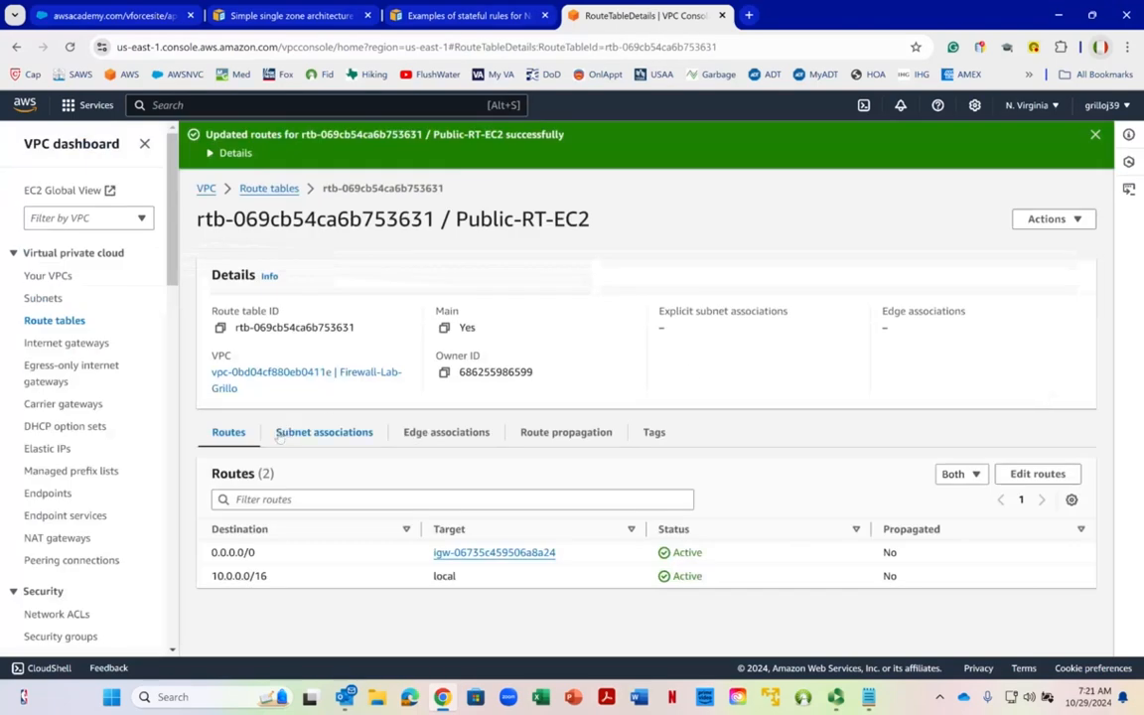
Step: Explicitly associate Public-EC2-Subnet with the Public-RT-EC2 route table and save the association
left_click(334, 442)
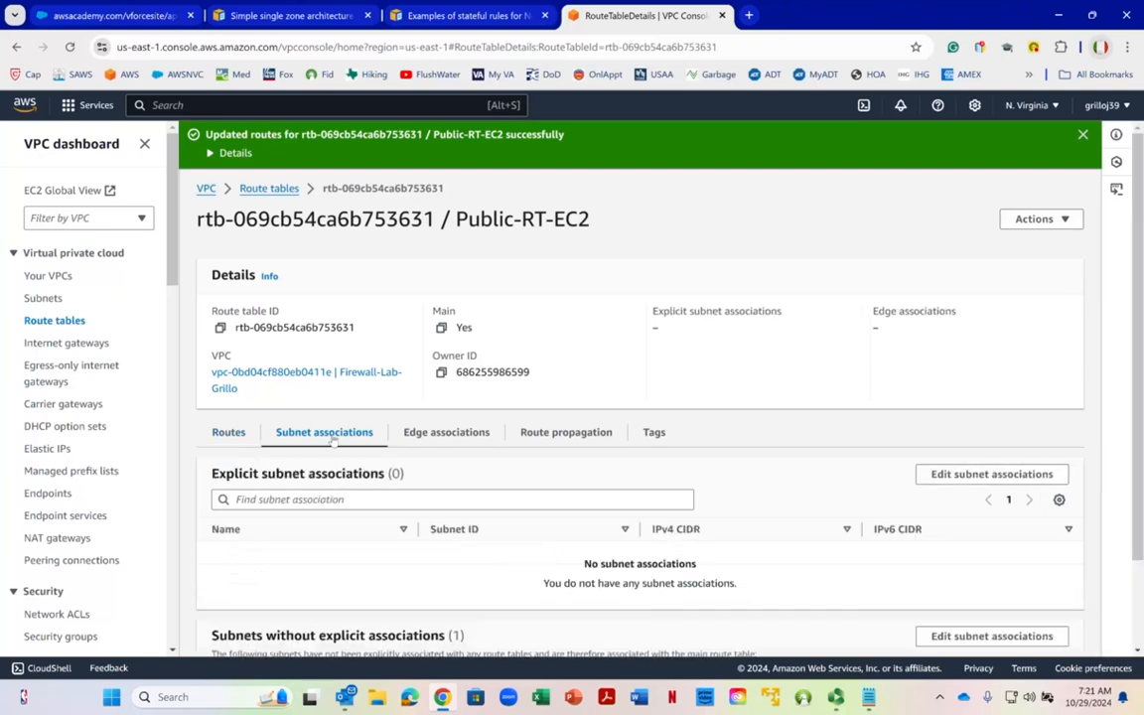
scroll(337, 422, "down", 1)
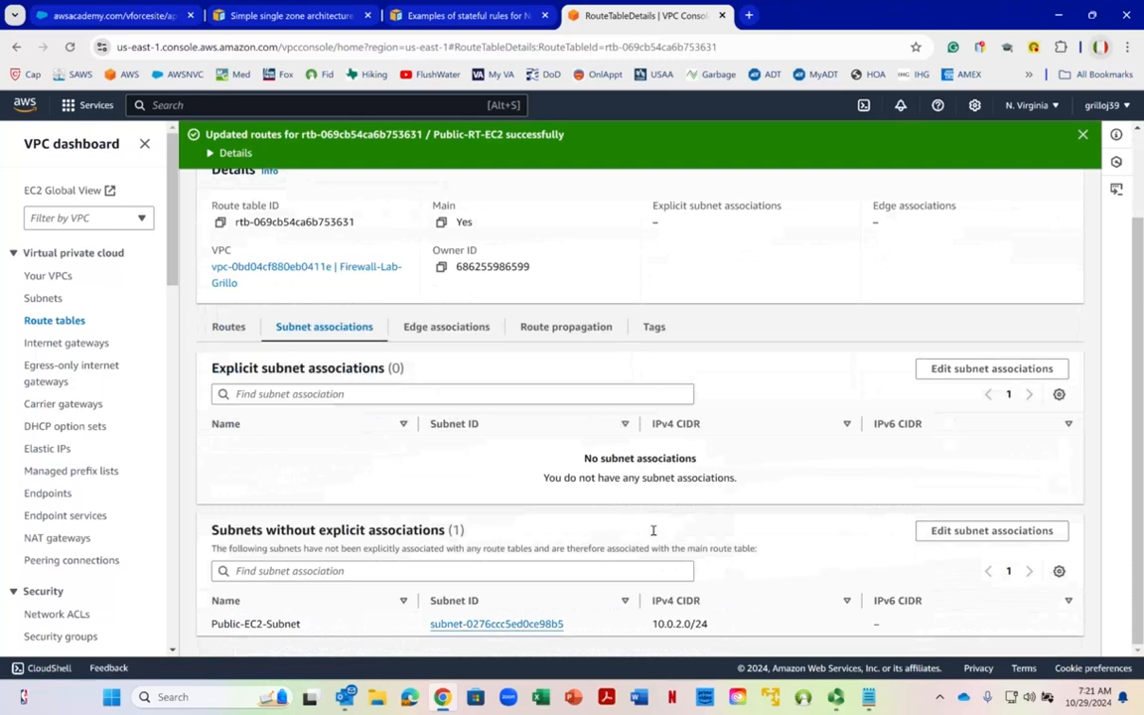
left_click(983, 370)
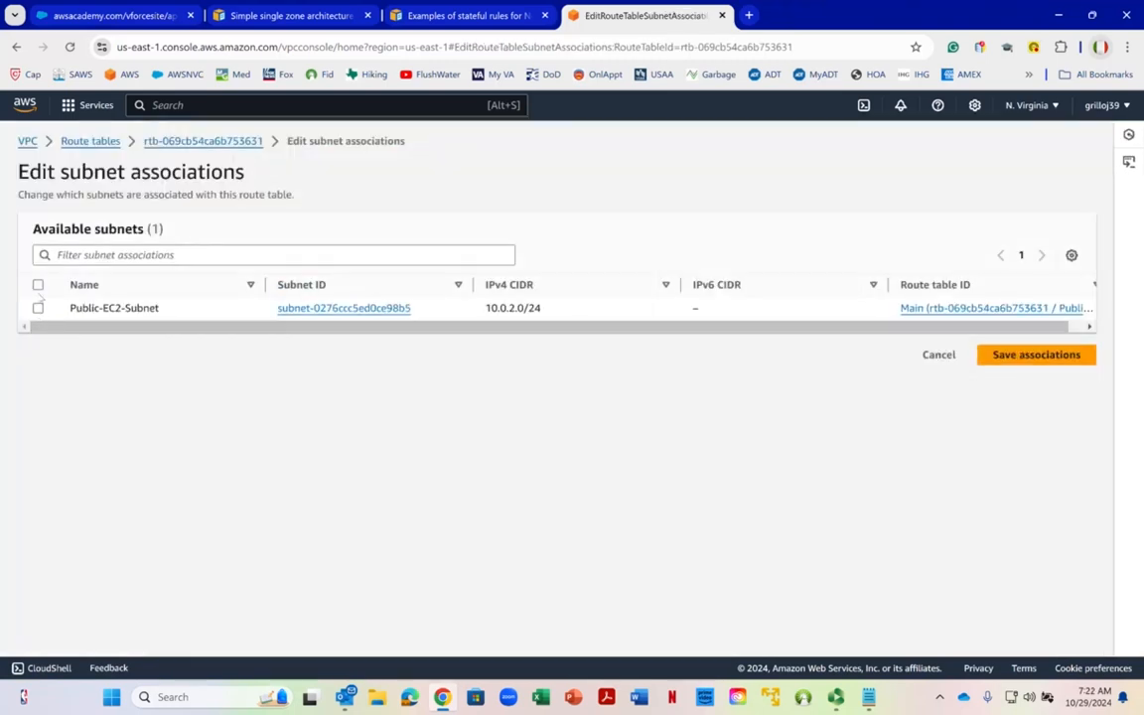
left_click(38, 308)
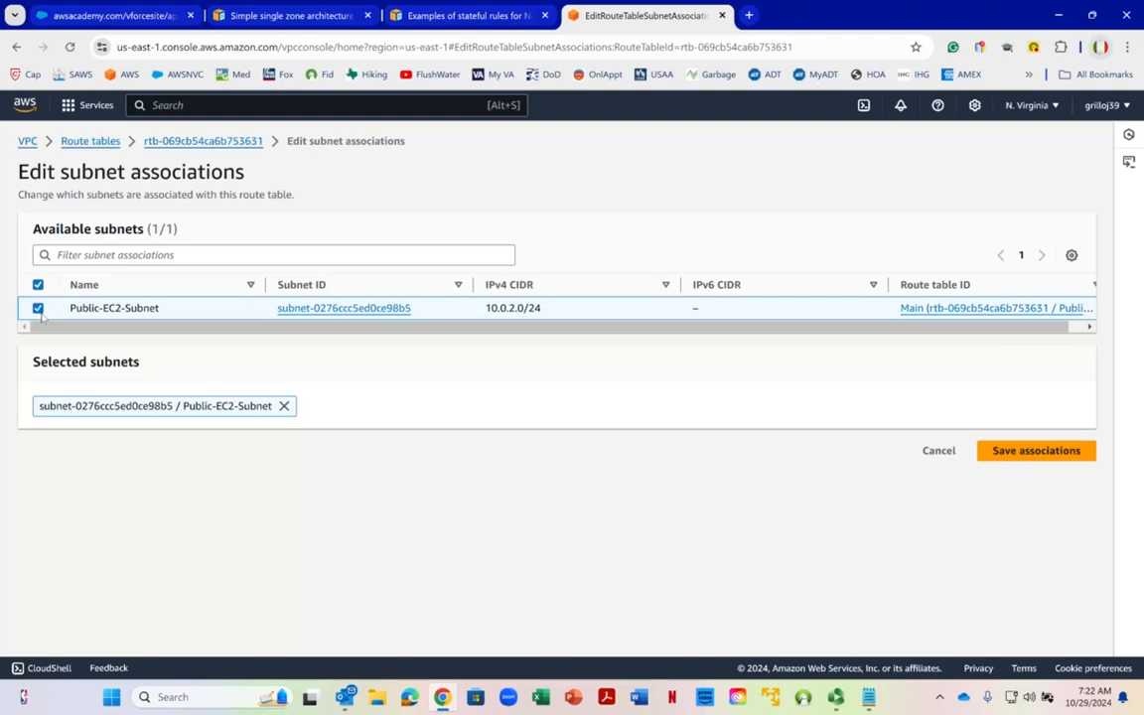
left_click(1027, 452)
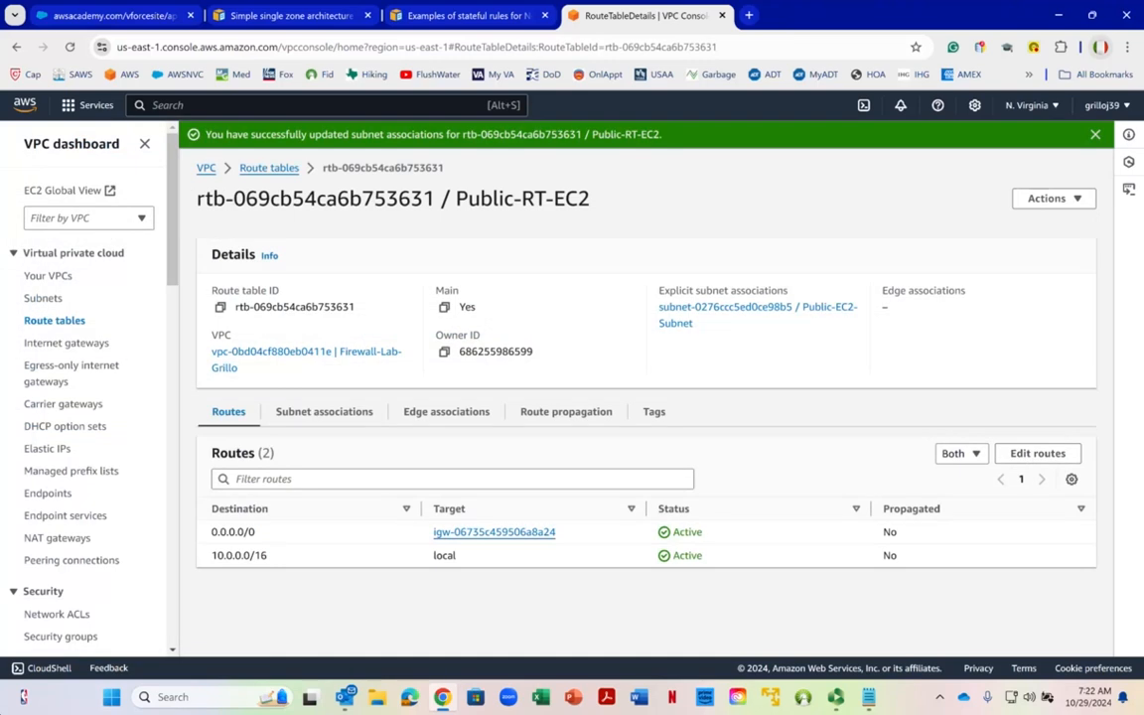
Step: Open the FIREWALL LAB.txt notes and copy the instance name "WebServer Demo for Firewall" from the EC2 item
left_click(869, 696)
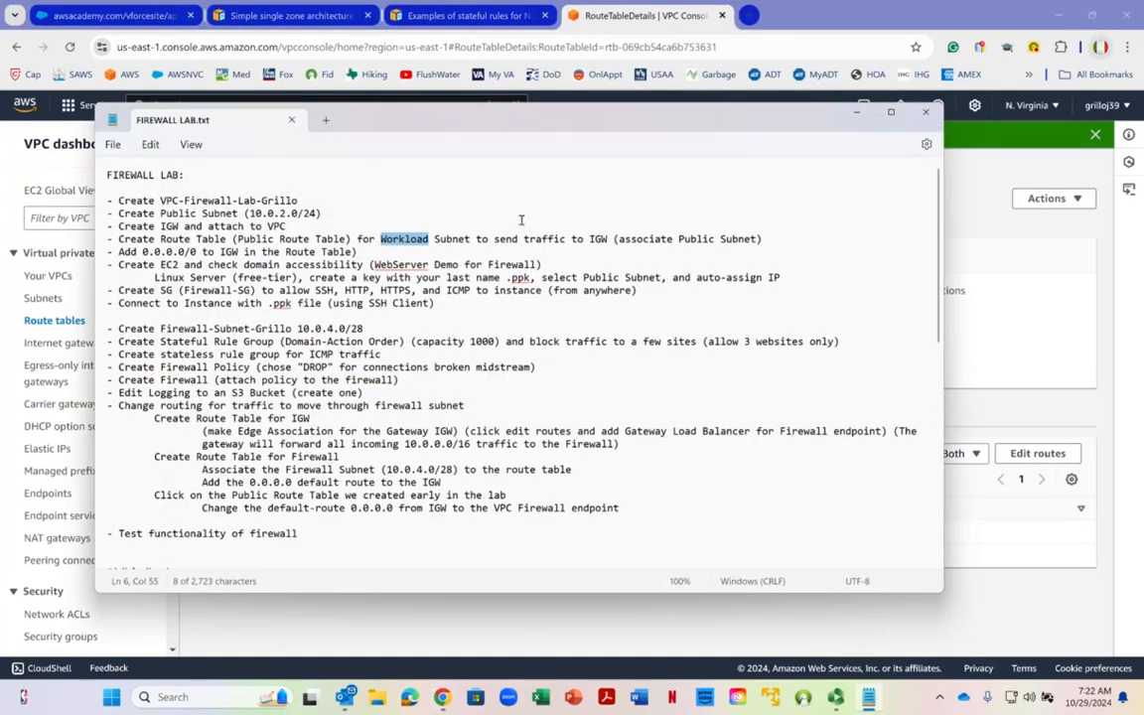
left_click(143, 251)
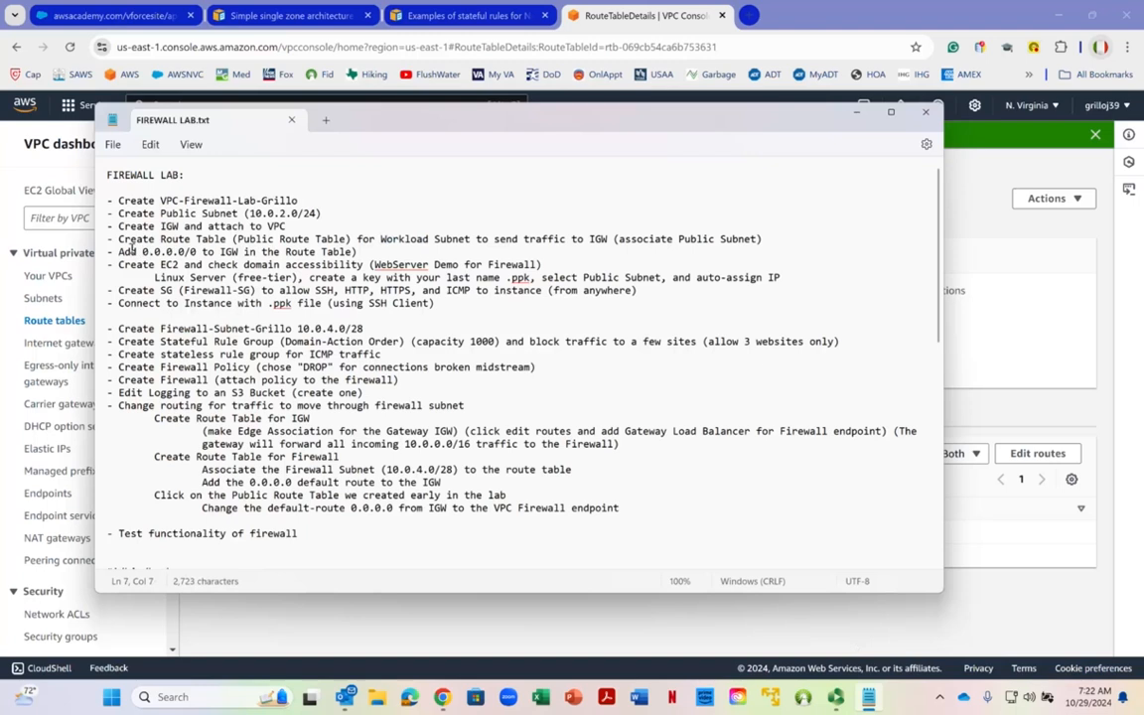
left_click_drag(120, 267, 249, 268)
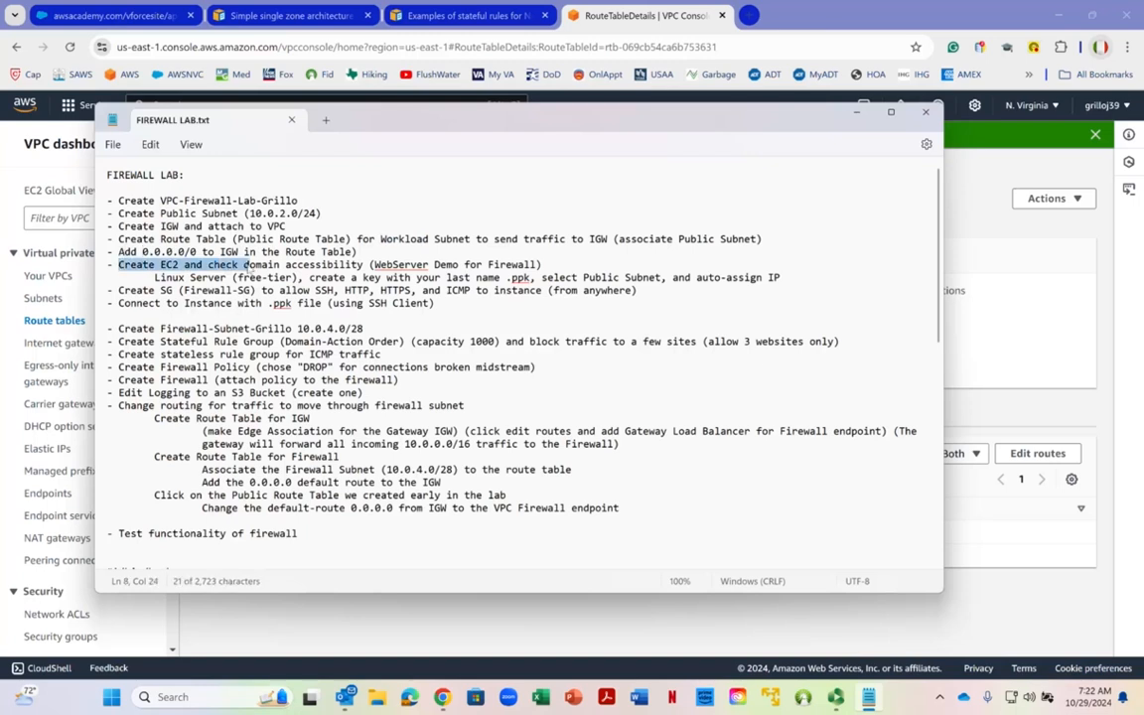
right_click(228, 244)
left_click(227, 251)
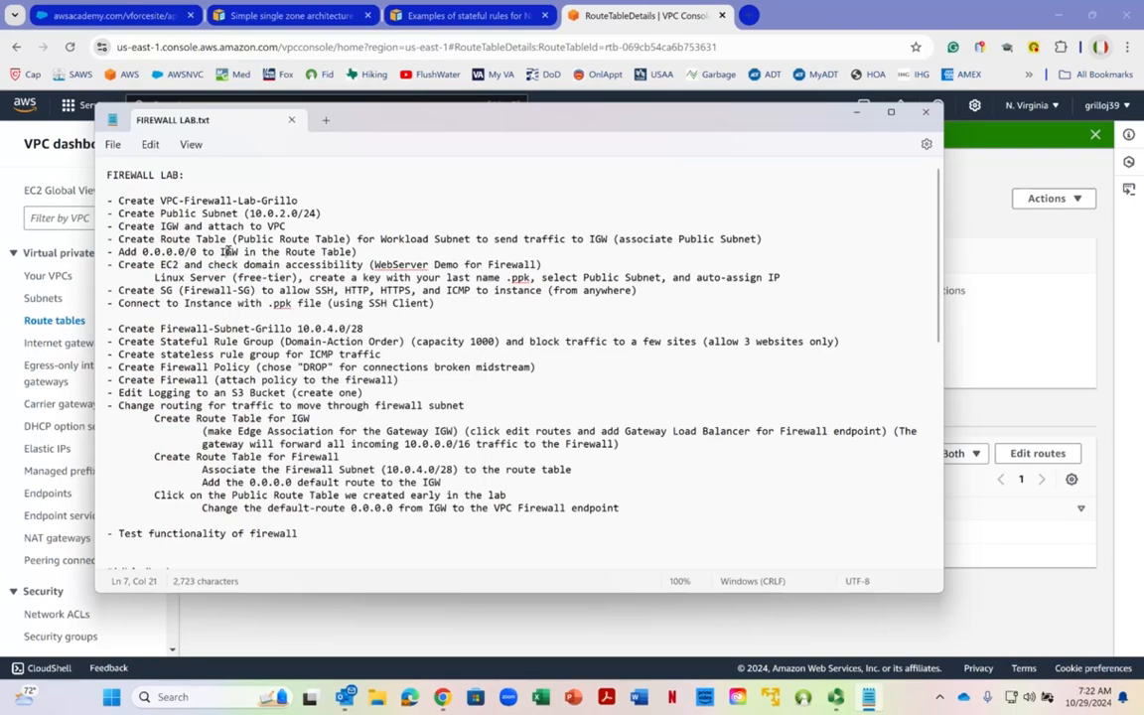
right_click(226, 251)
left_click(545, 264)
left_click(374, 266)
left_click_drag(374, 266, 539, 266)
right_click(539, 266)
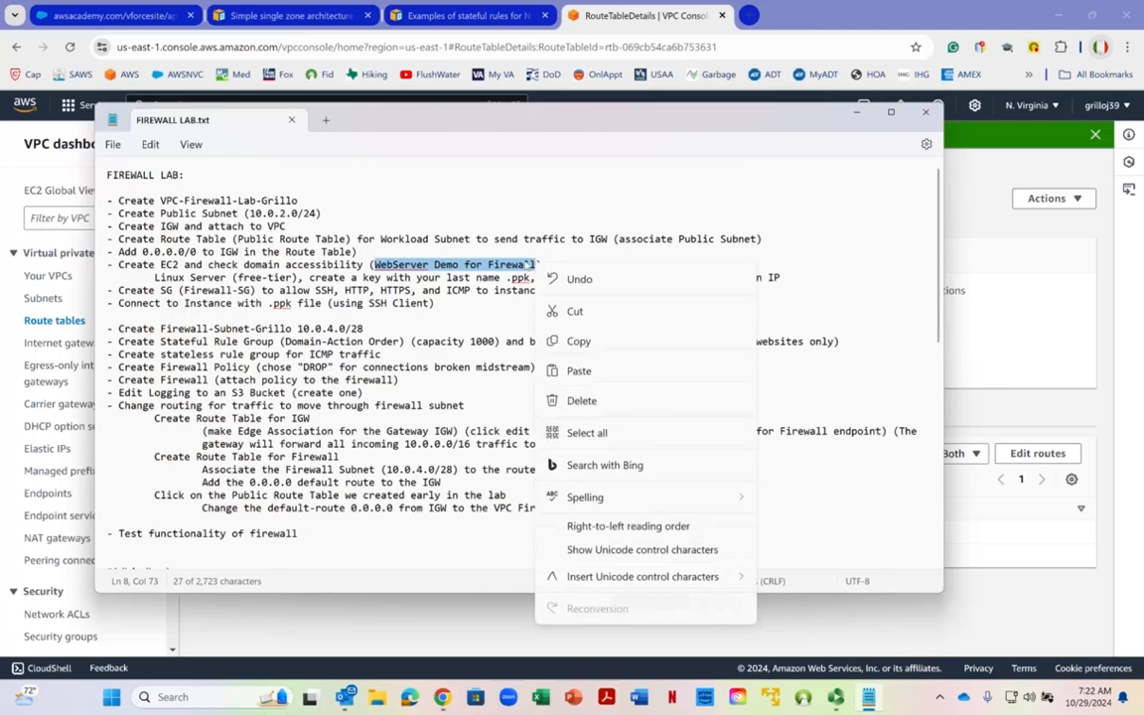
left_click(568, 343)
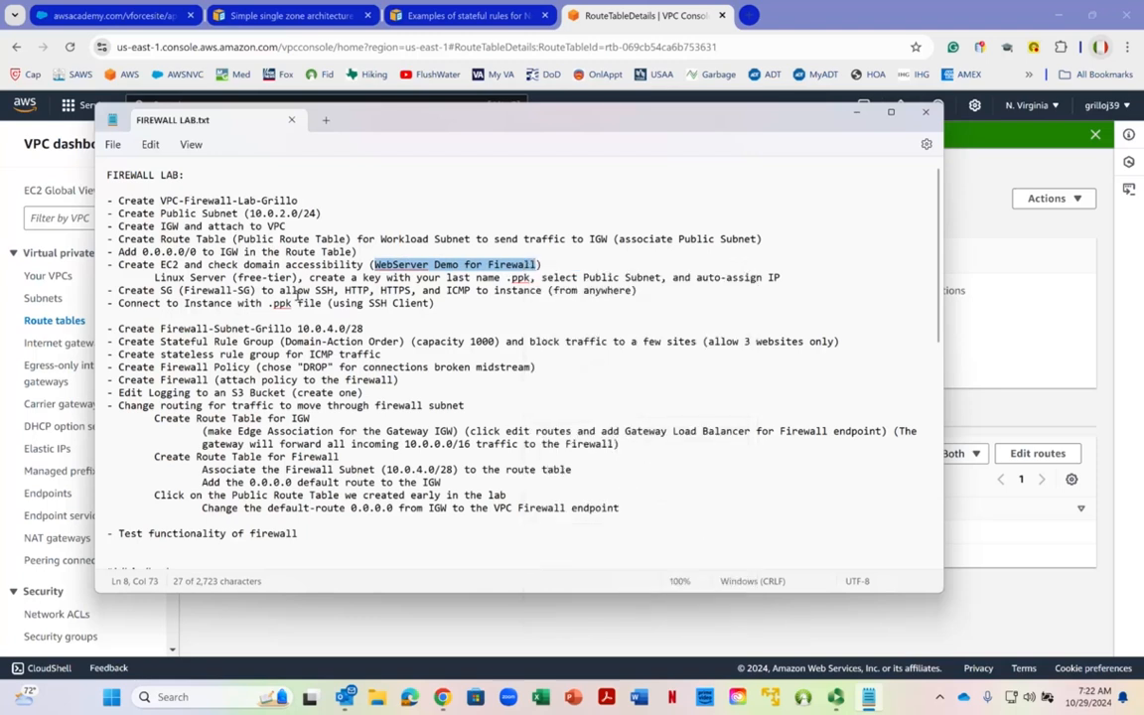
Step: Review the notes on the Linux instance's key pair, public subnet, auto-assigned IP and security group
right_click(278, 280)
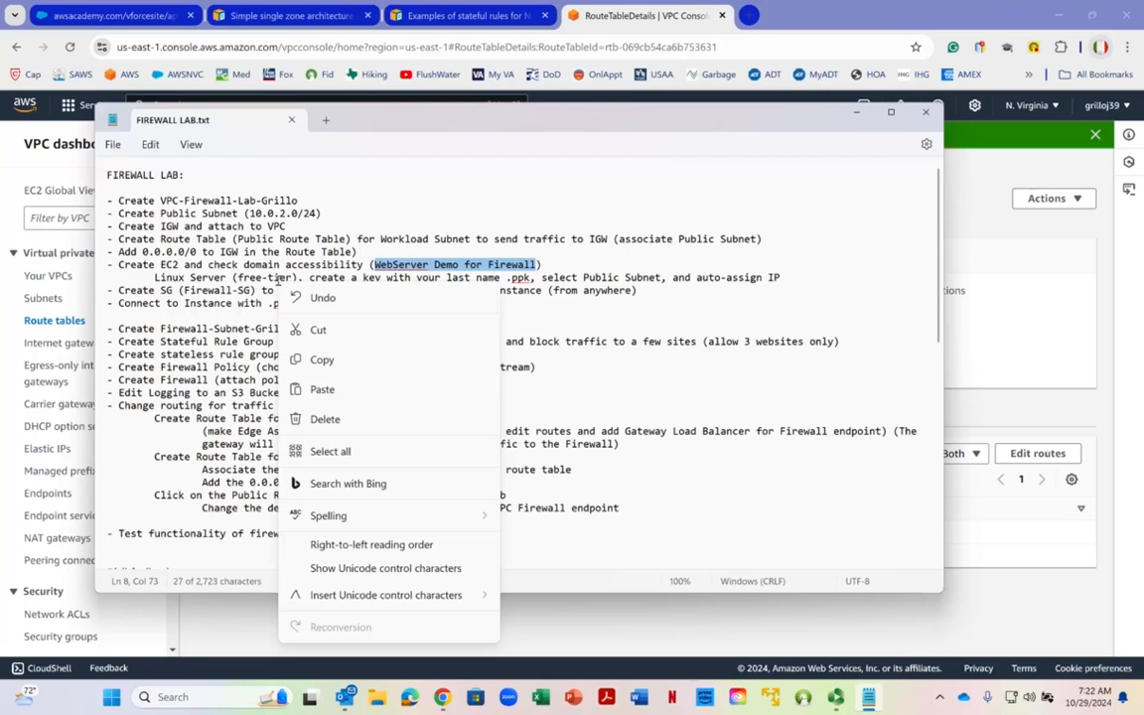
left_click(379, 280)
left_click(352, 279)
right_click(352, 279)
left_click(353, 279)
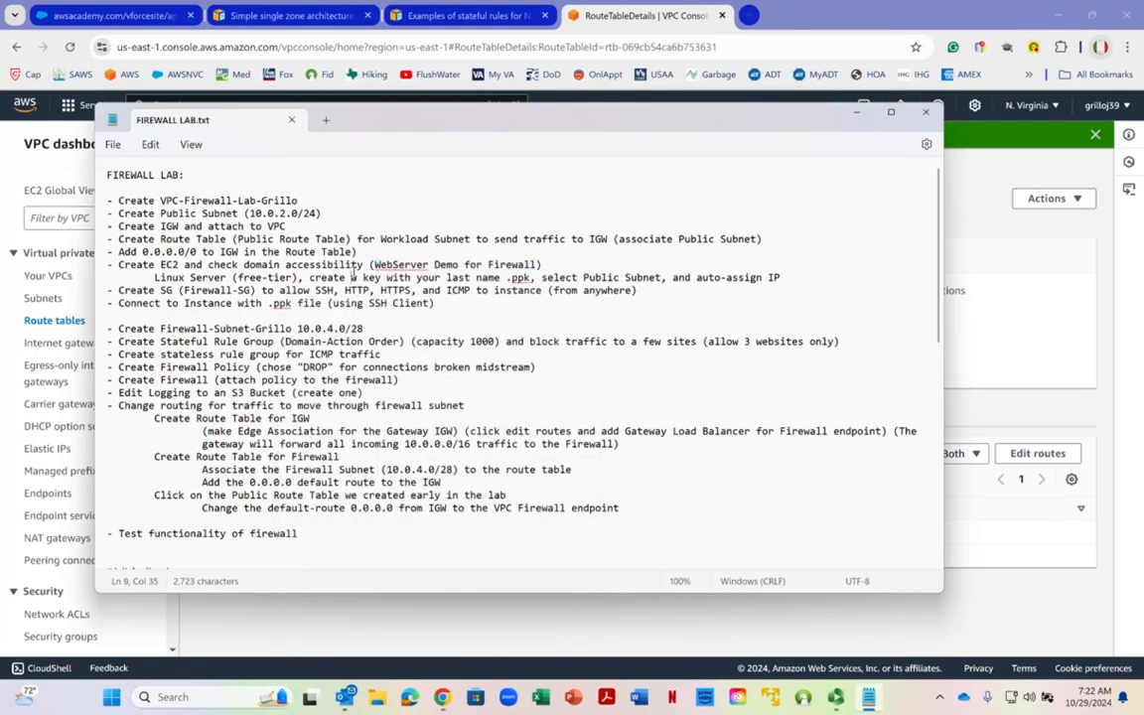
right_click(353, 291)
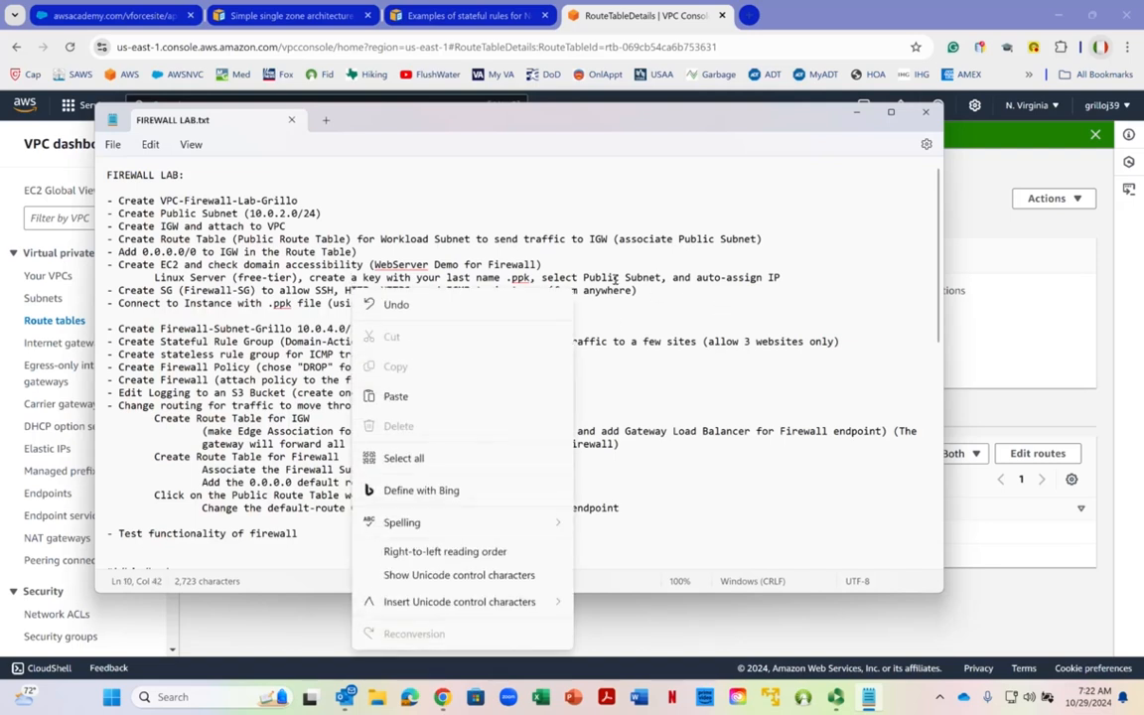
left_click(613, 279)
right_click(626, 274)
left_click(725, 270)
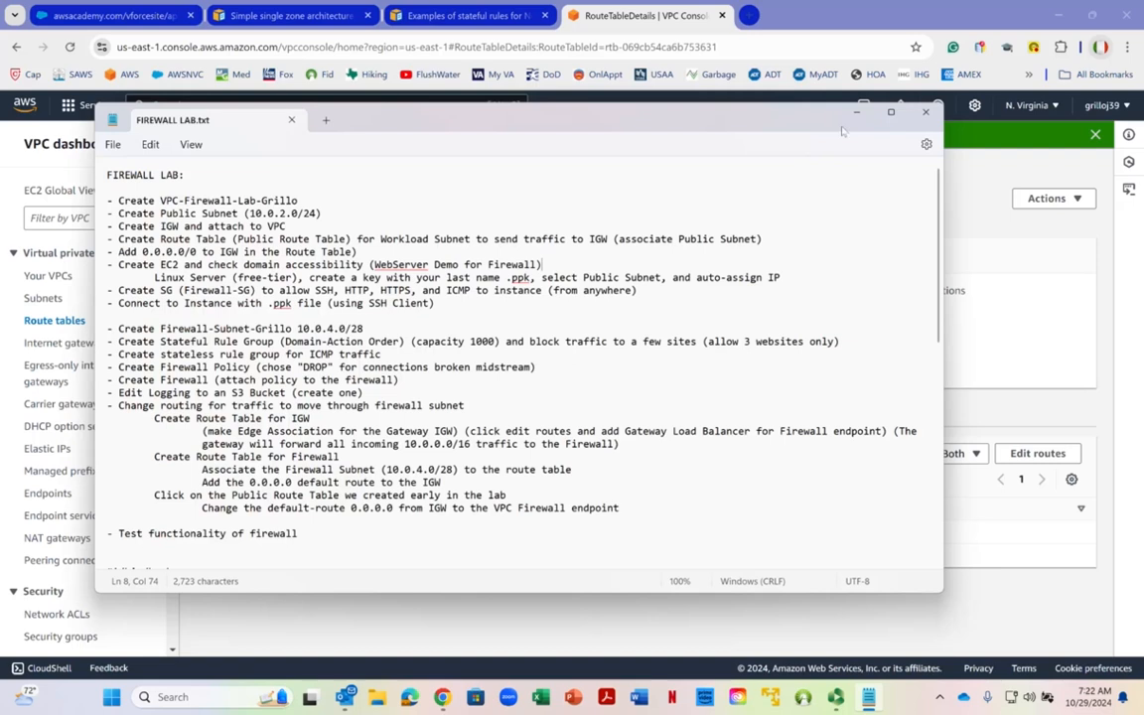
Step: Return to the AWS console, find the EC2 service and start launching a new instance
left_click(856, 113)
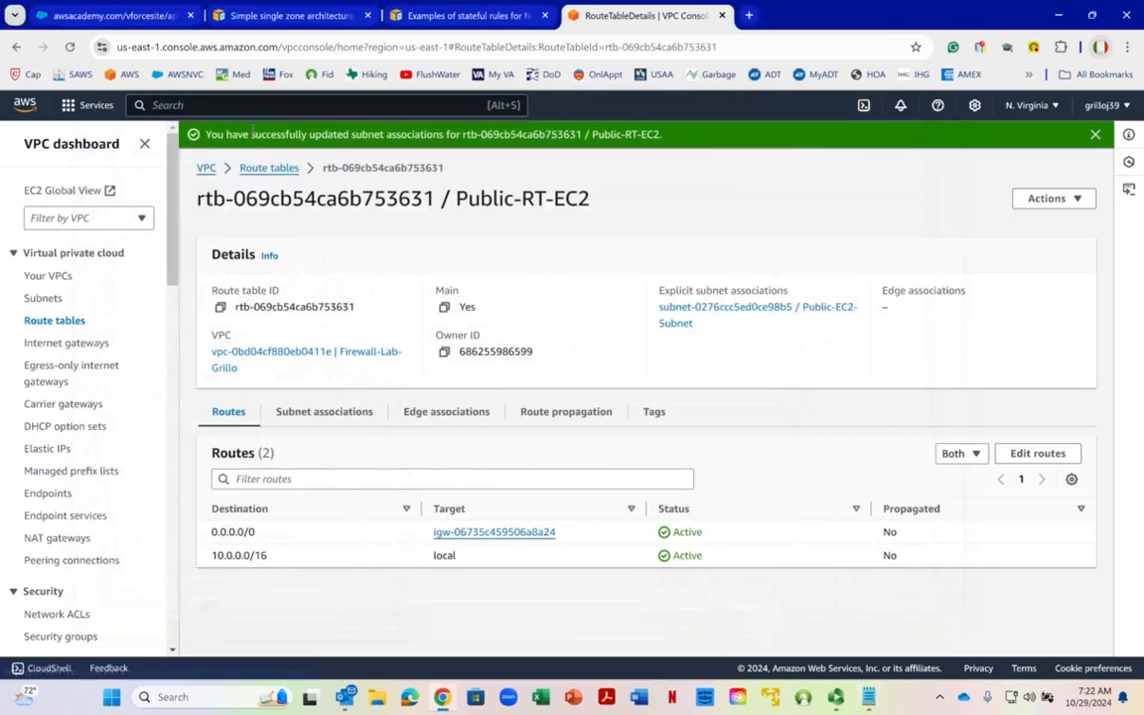
left_click(257, 99)
type("ec2")
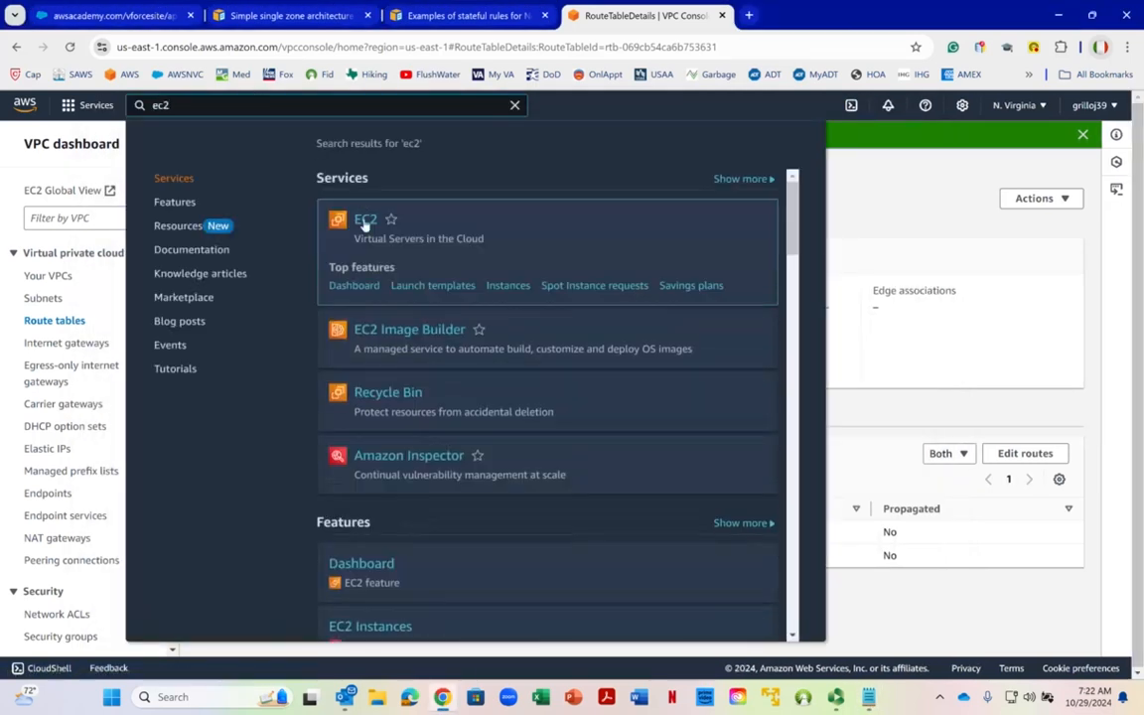
left_click(364, 220)
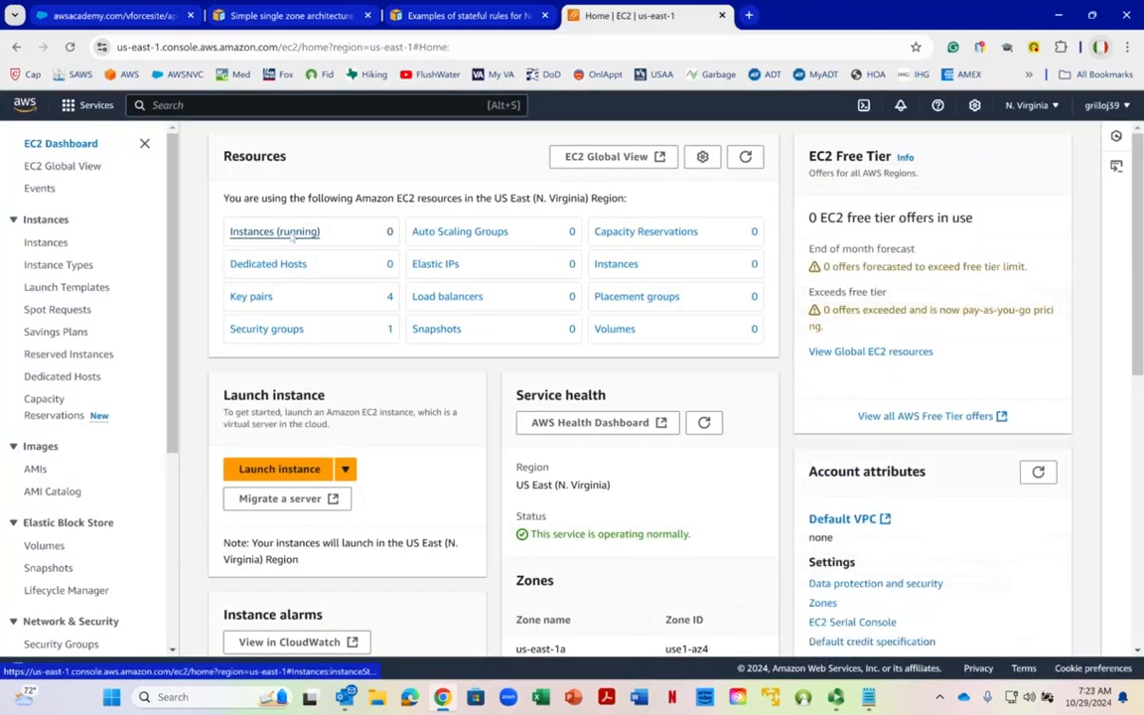
left_click(280, 469)
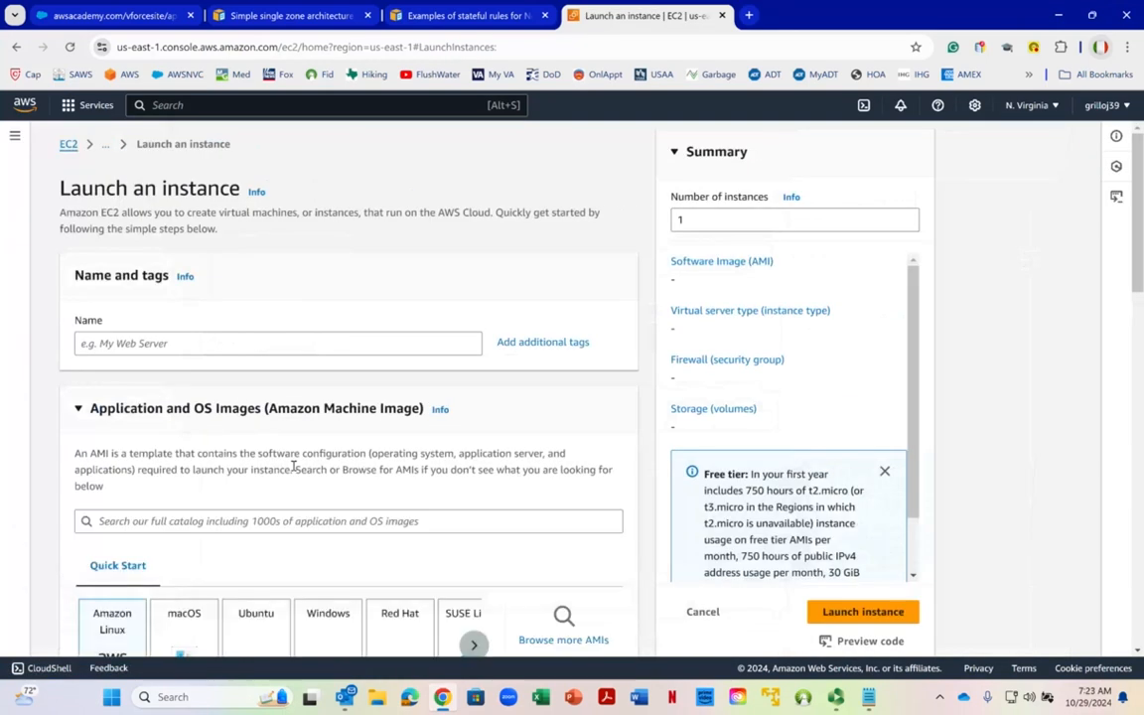
Step: Name the new instance "WebServer Demo for Firewall Lab", reusing the copied name and adding "Lab" at its end
left_click(138, 343)
right_click(138, 344)
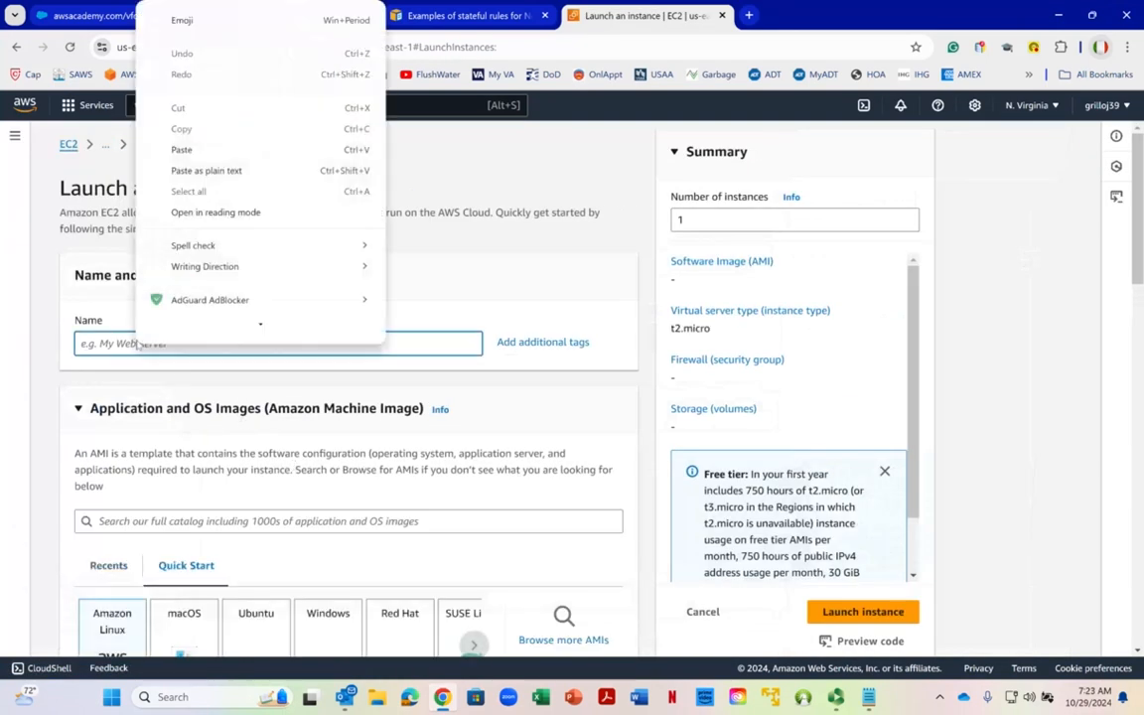
left_click(173, 176)
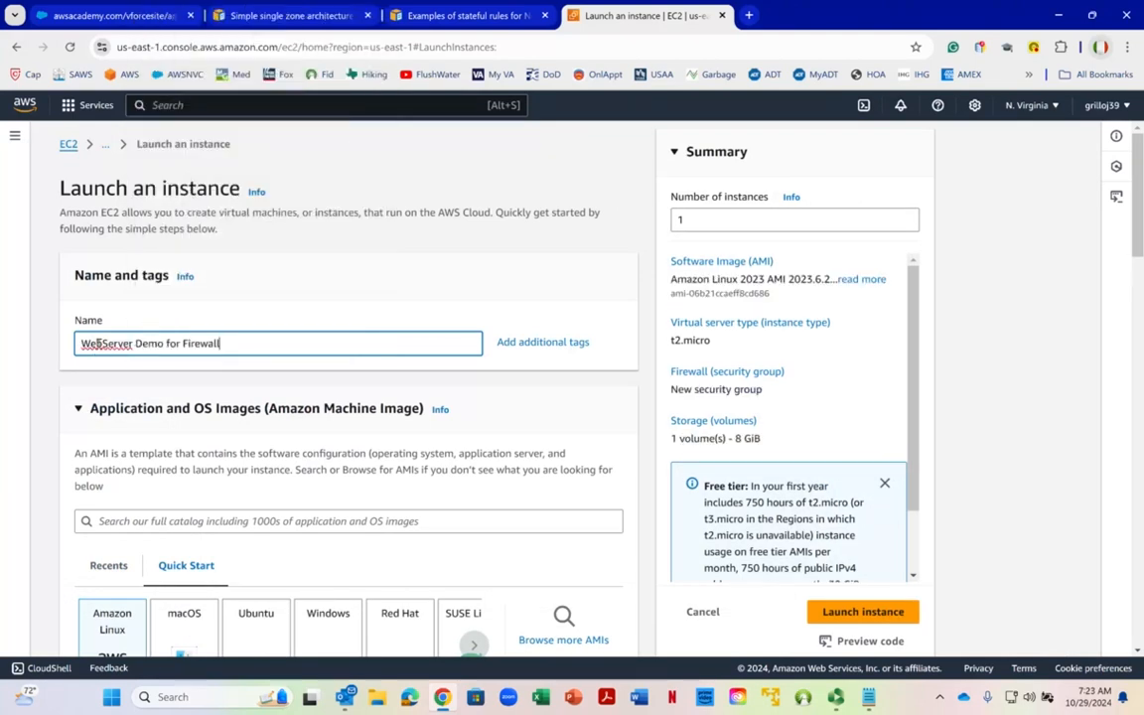
right_click(229, 330)
left_click(238, 343)
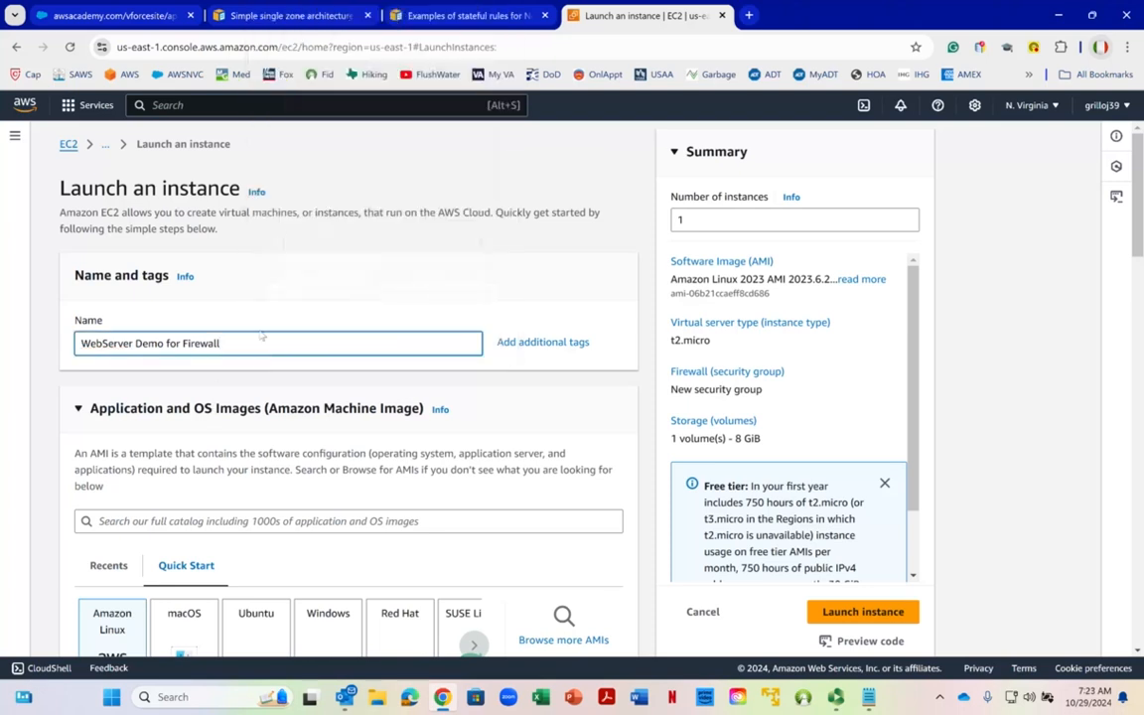
type("Lab")
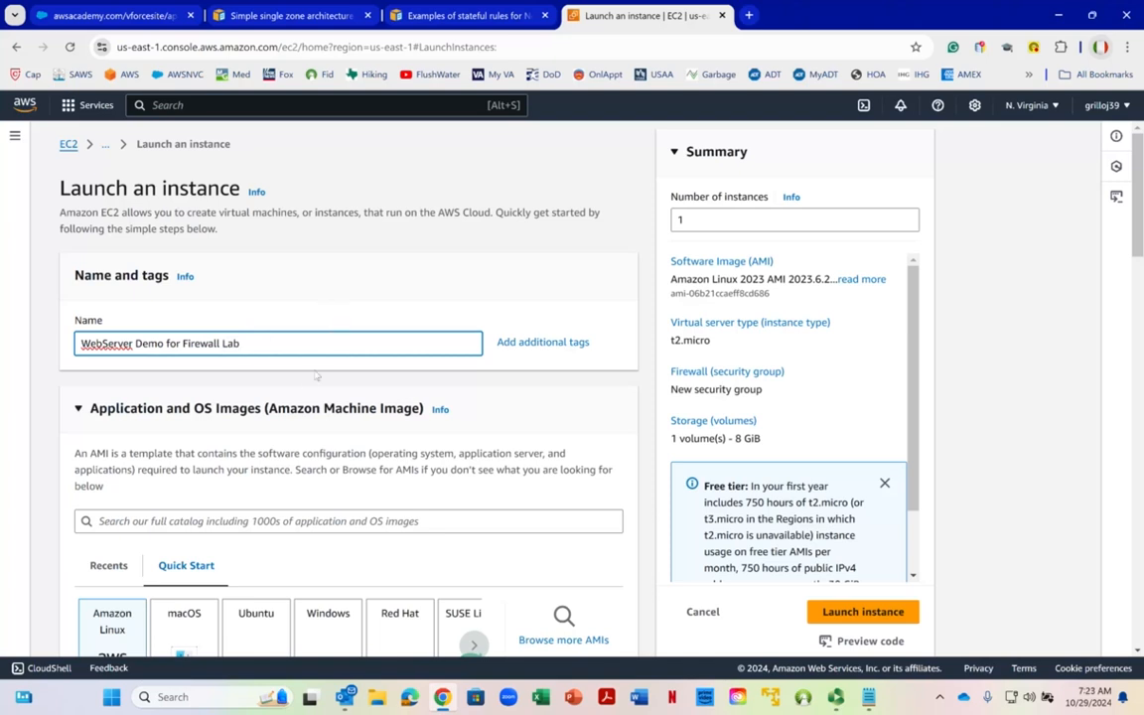
Step: Review the Amazon Linux machine image details and browse the available instance types, keeping t2.micro selected
scroll(318, 395, "down", 1)
scroll(318, 395, "down", 1)
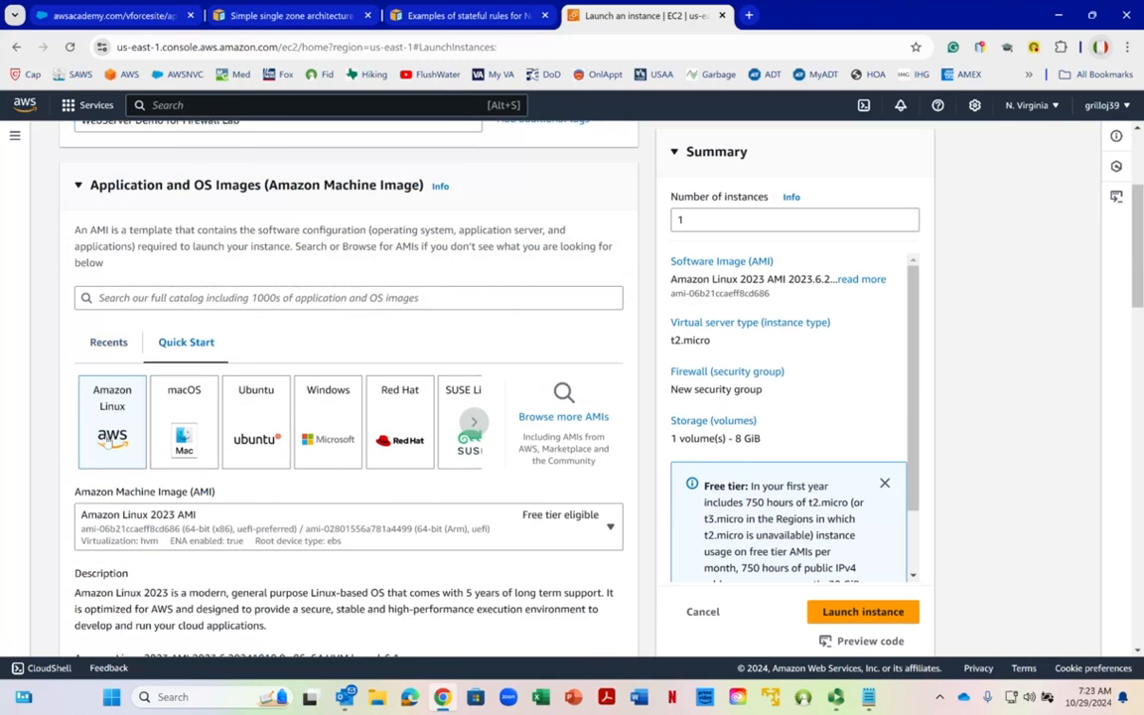
scroll(163, 412, "down", 1)
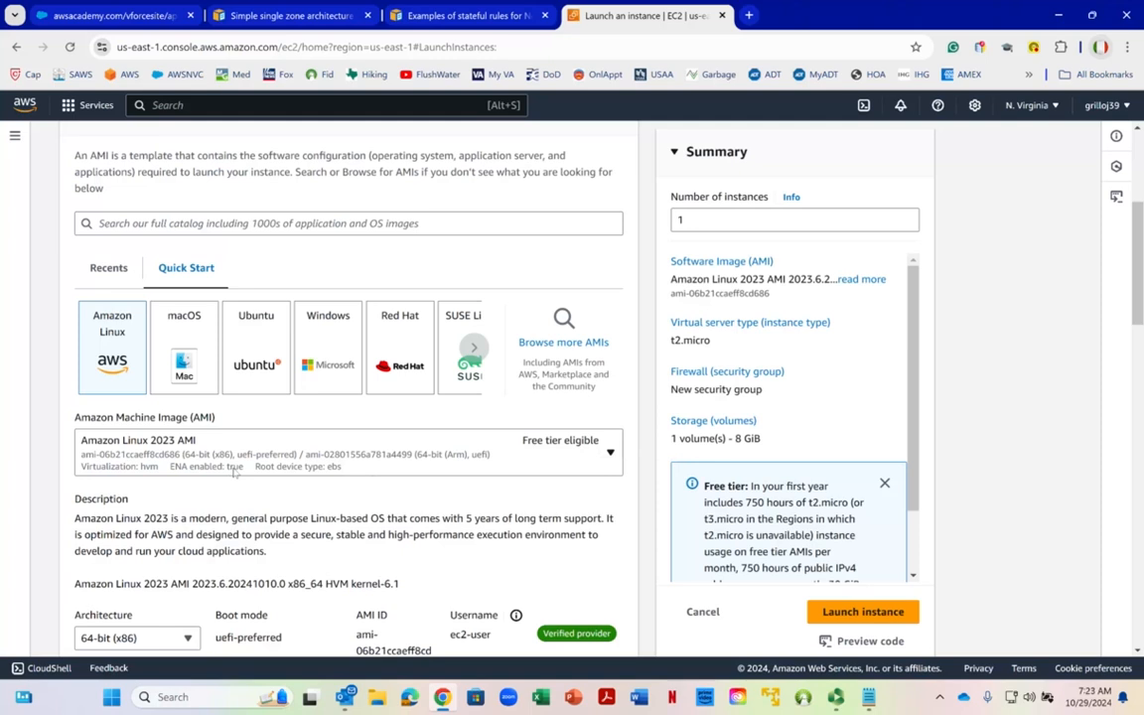
scroll(383, 437, "down", 2)
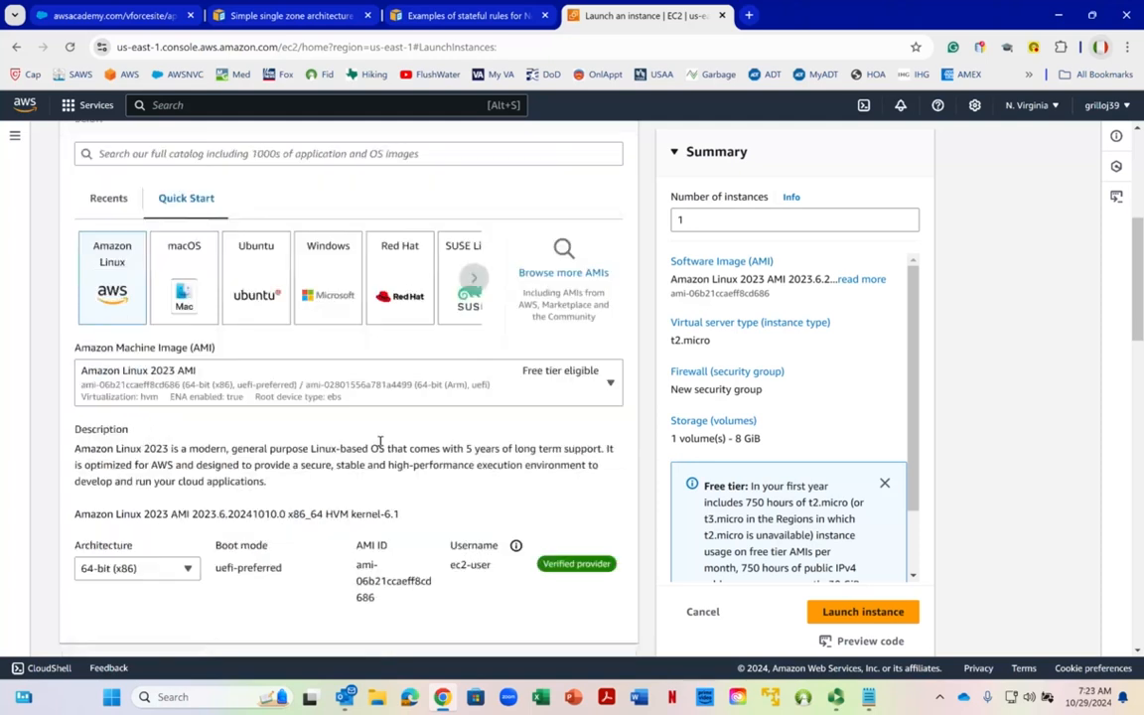
scroll(380, 438, "down", 1)
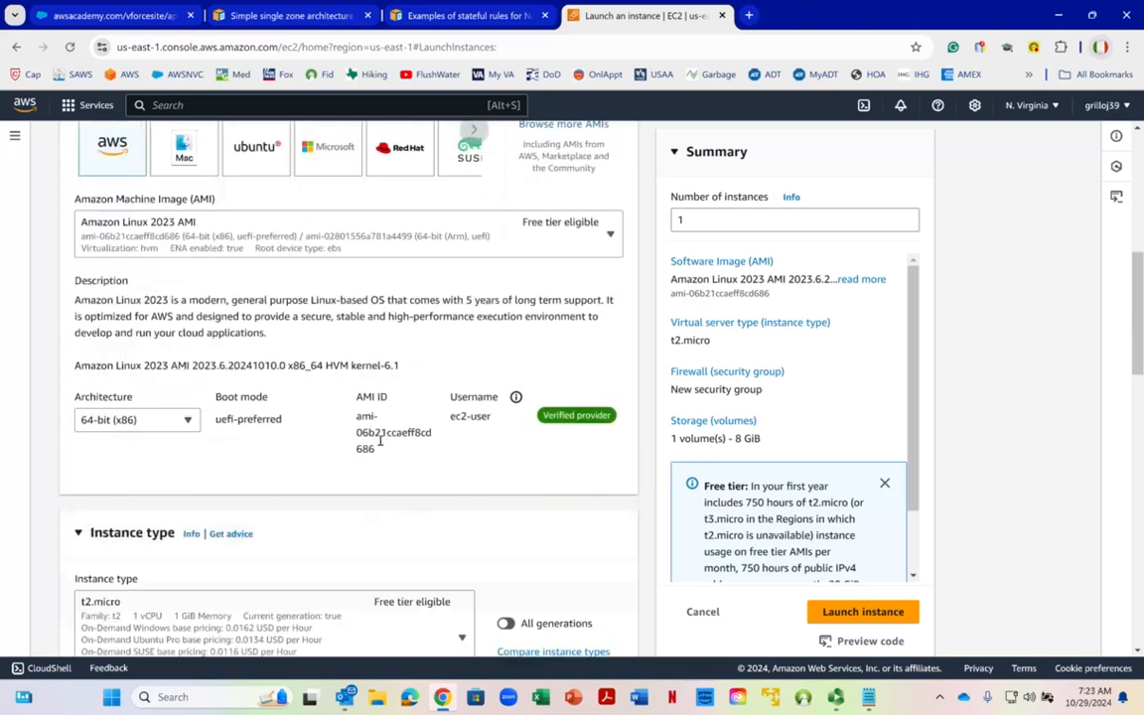
scroll(379, 438, "down", 1)
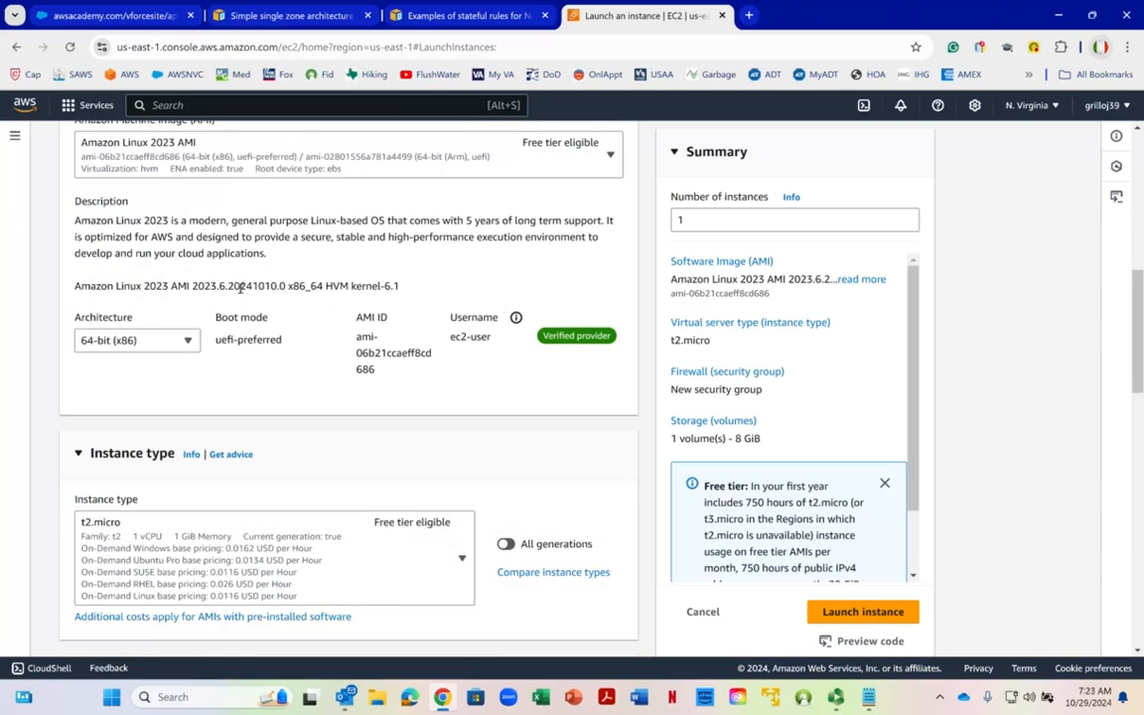
scroll(239, 287, "down", 3)
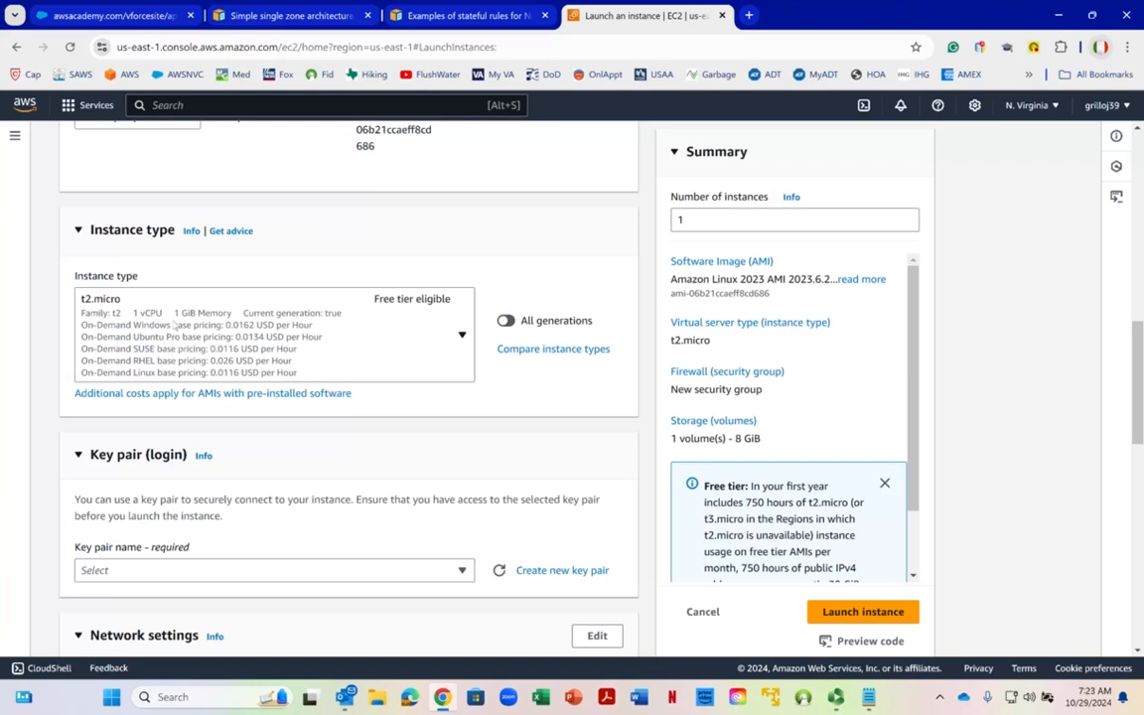
left_click(462, 338)
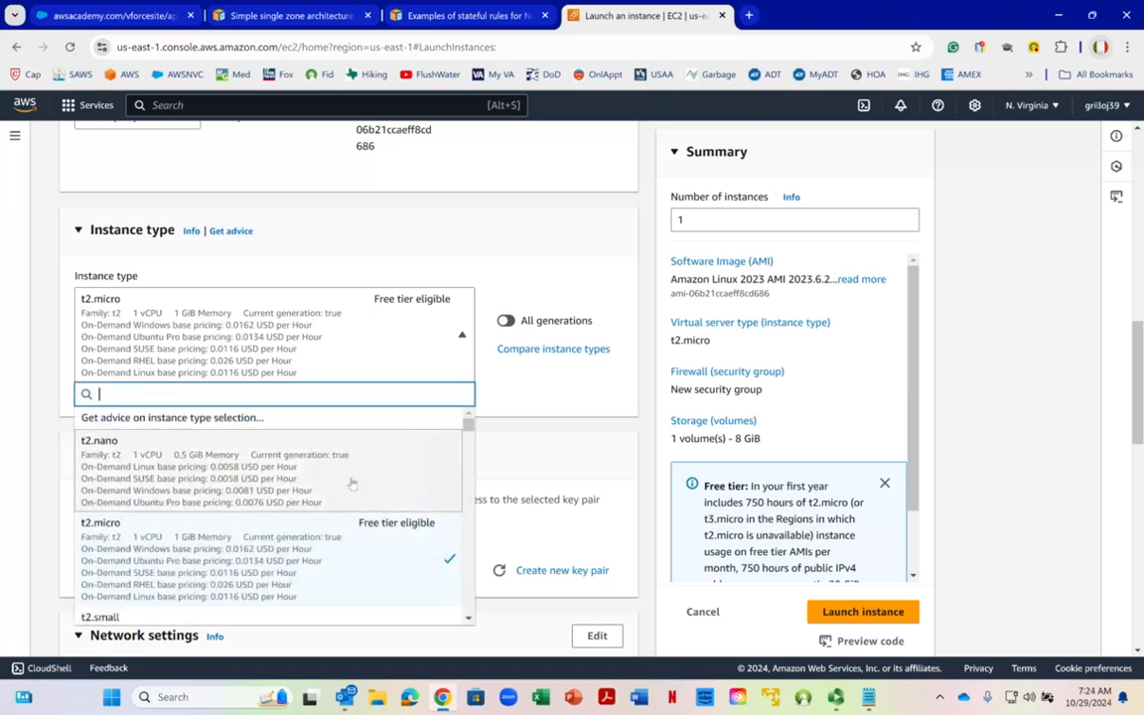
scroll(295, 524, "down", 1)
scroll(295, 524, "down", 4)
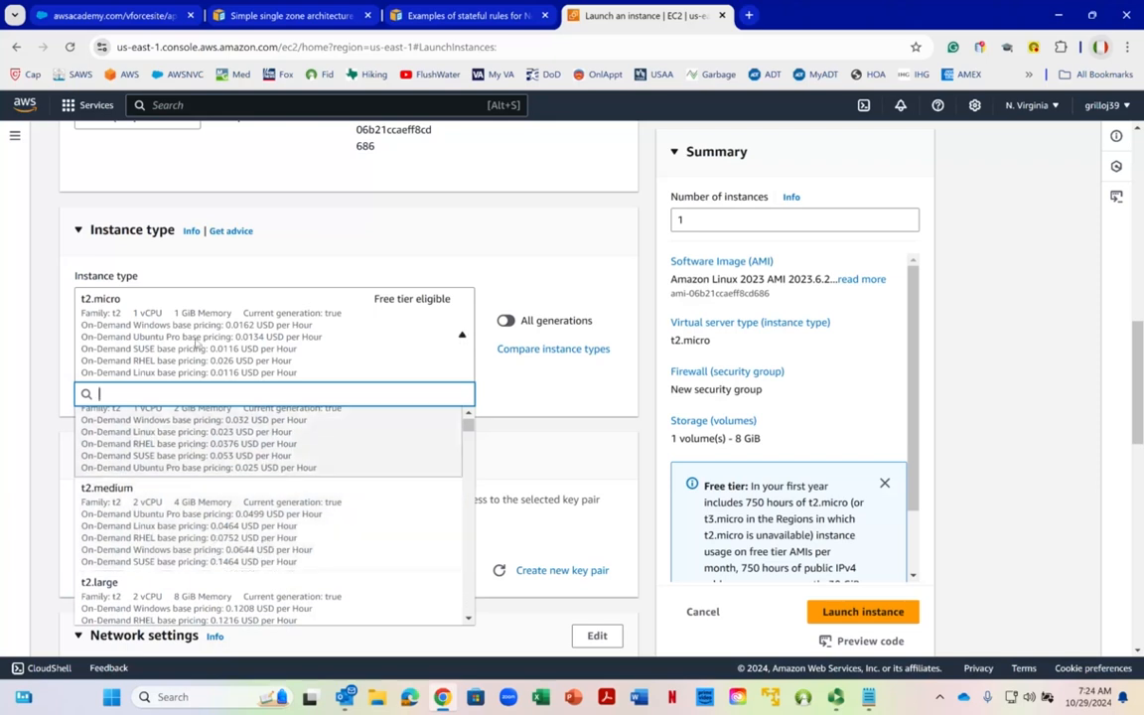
left_click(242, 316)
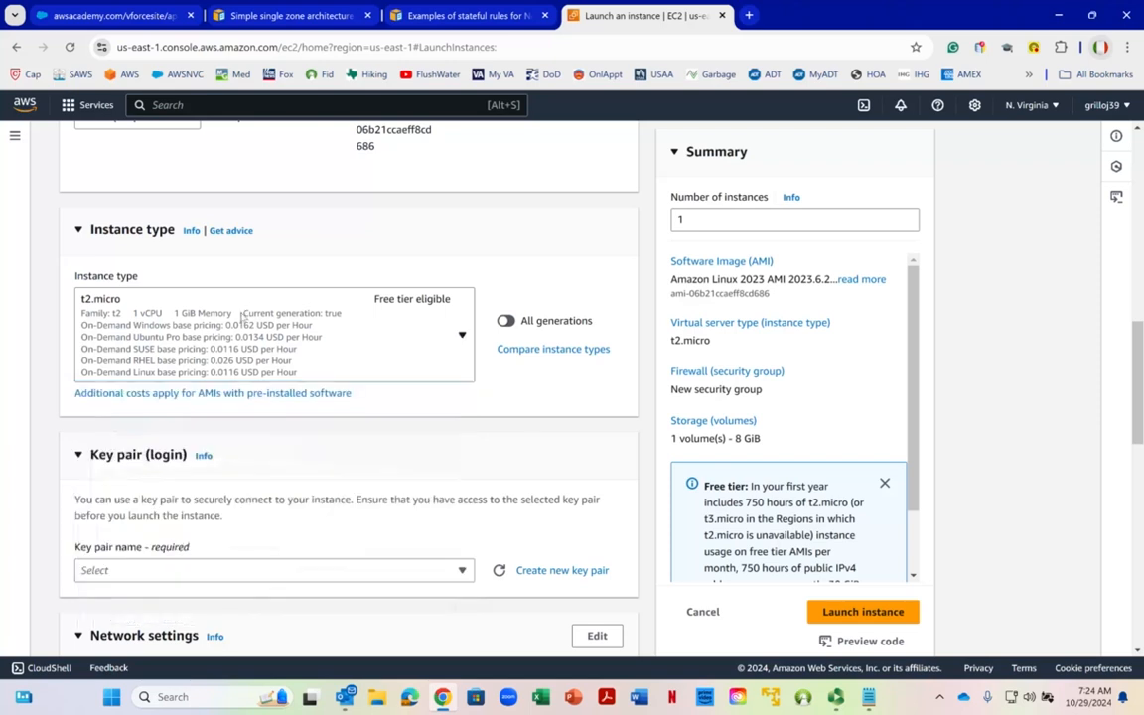
Step: Create an RSA key pair in .ppk format, named with the owner's last name followed by "KeyPair"
scroll(242, 316, "down", 3)
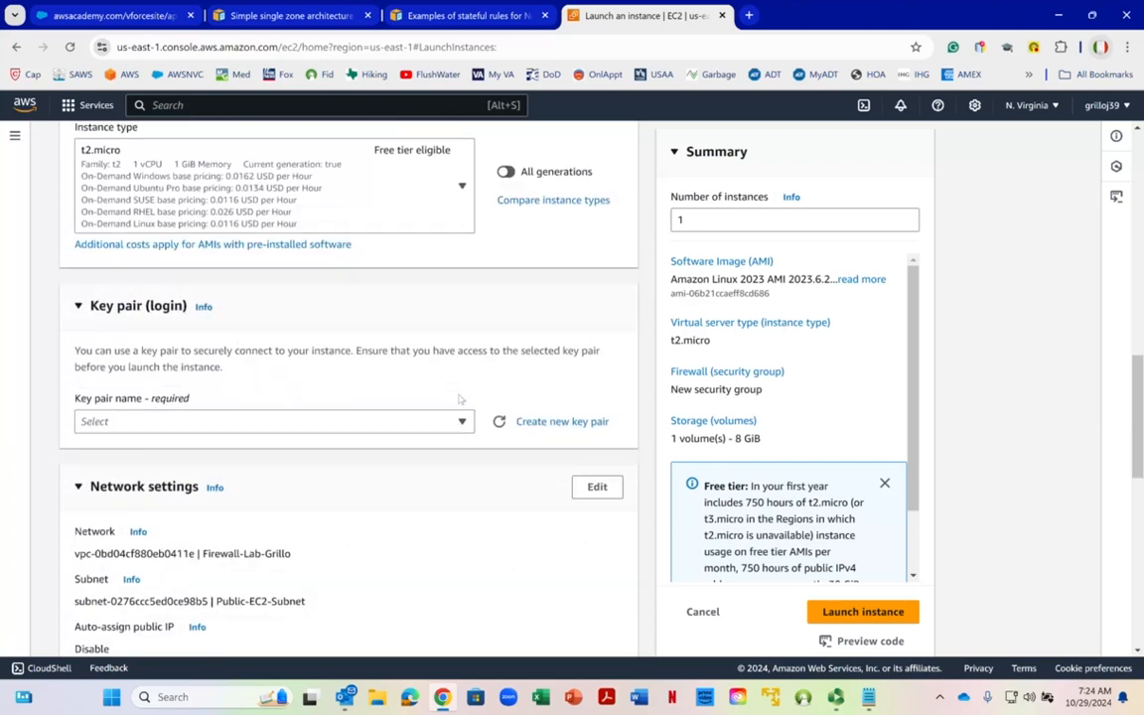
left_click(552, 422)
left_click(476, 260)
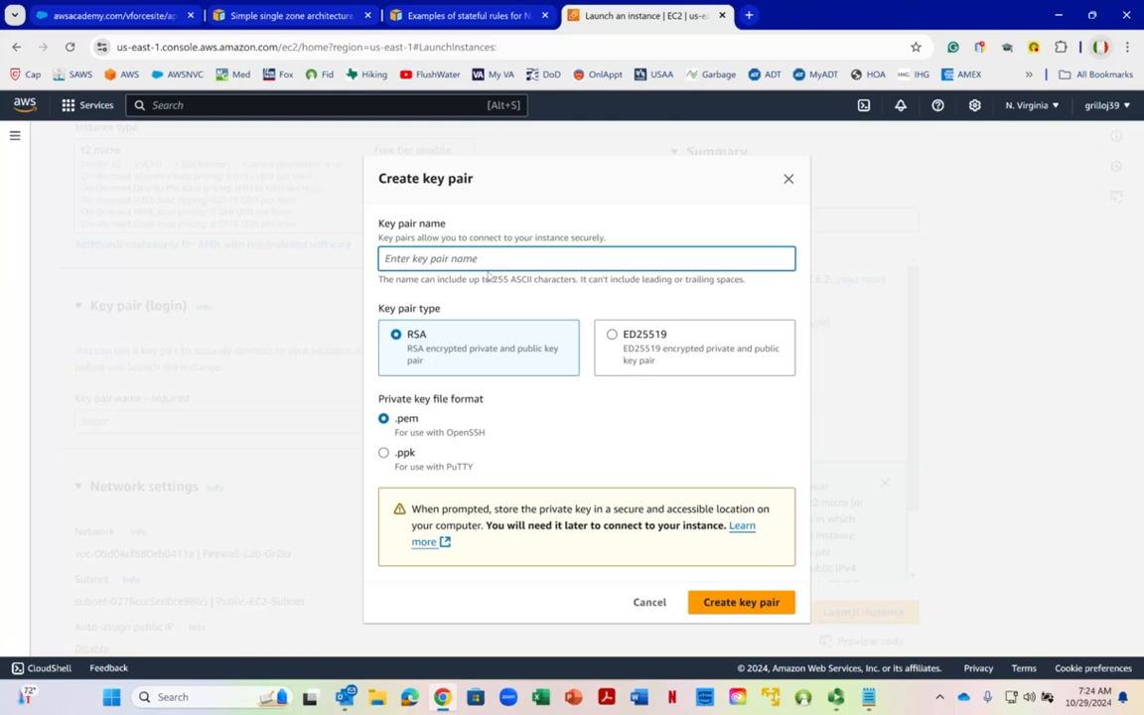
type("GrilloKeyPair")
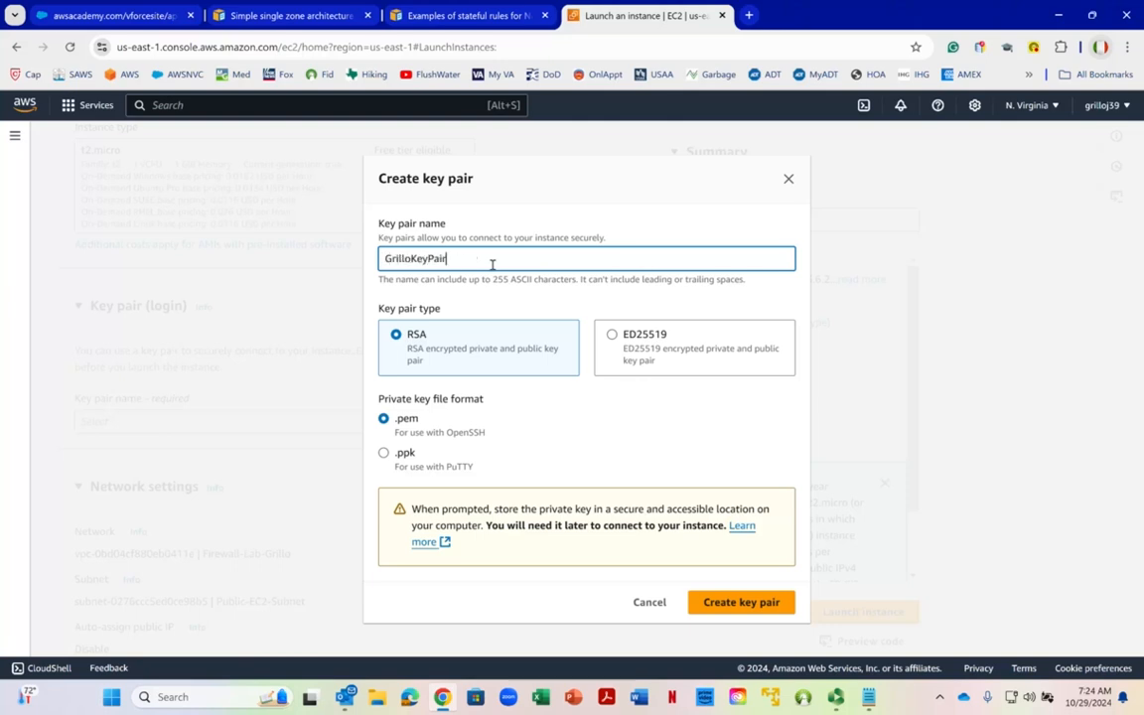
left_click(385, 453)
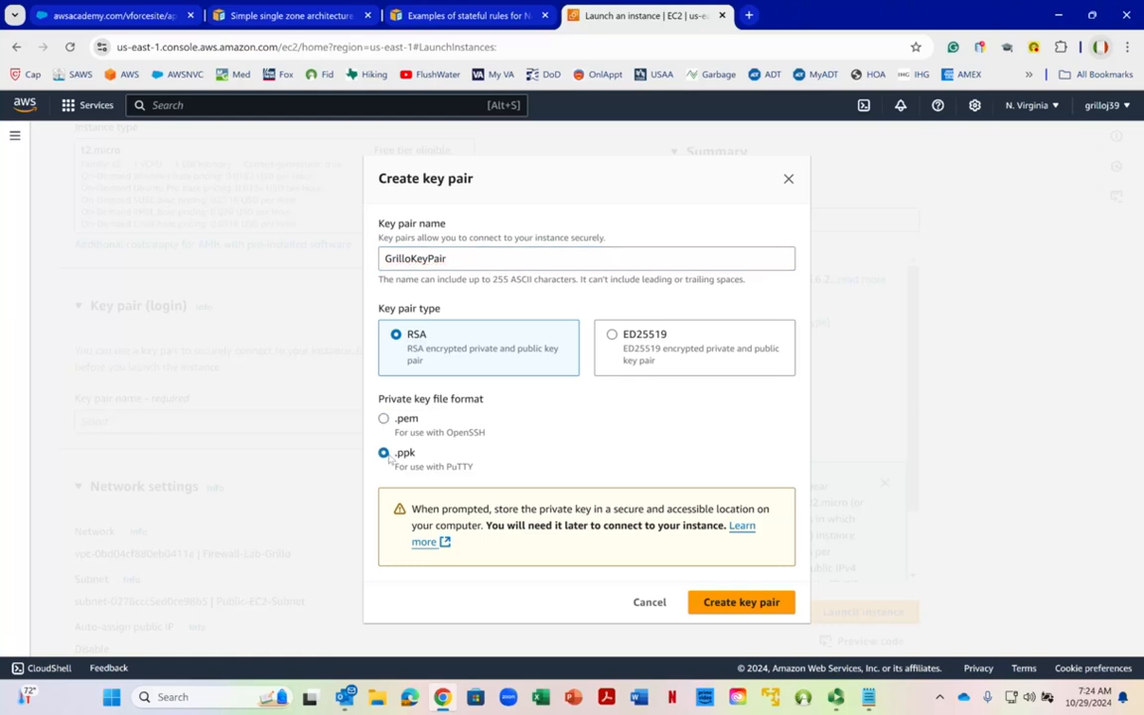
left_click(720, 604)
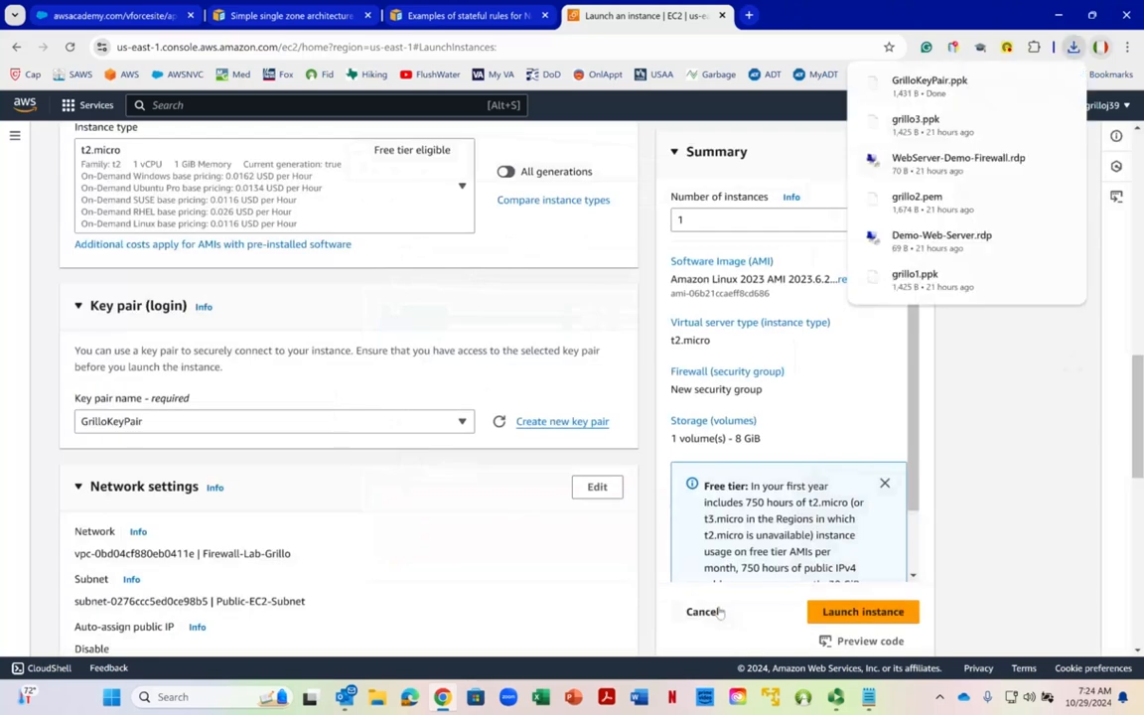
Step: Edit the instance's network settings and enable auto-assignment of a public IP
scroll(194, 442, "down", 2)
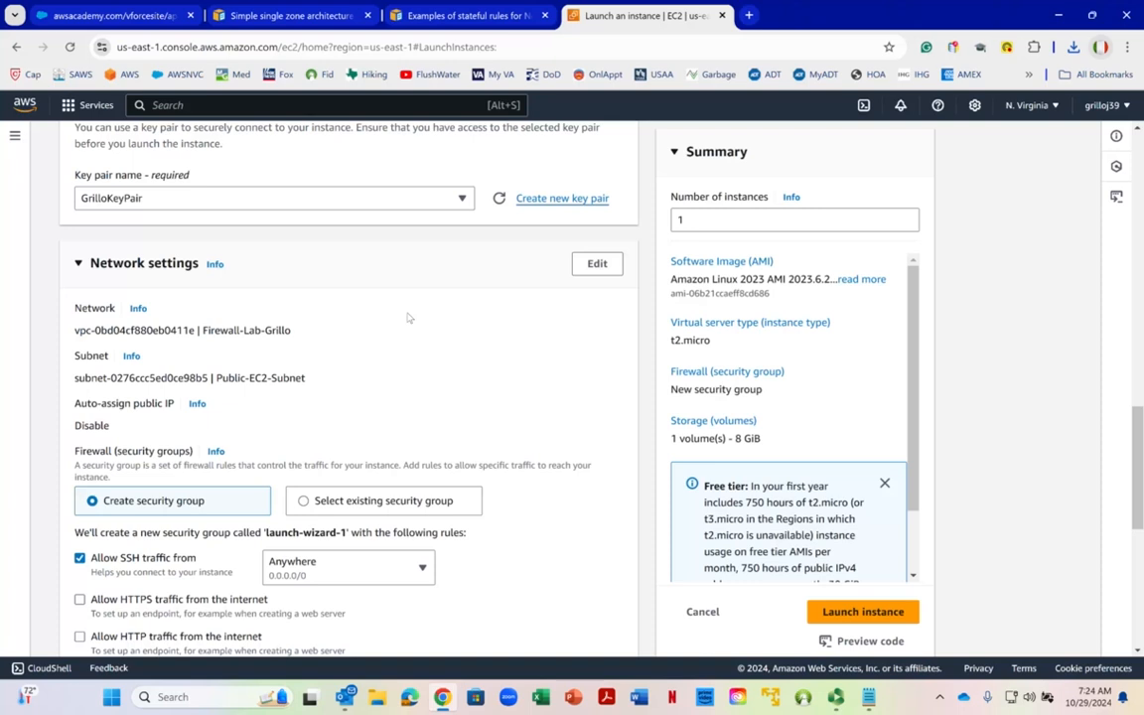
left_click(598, 264)
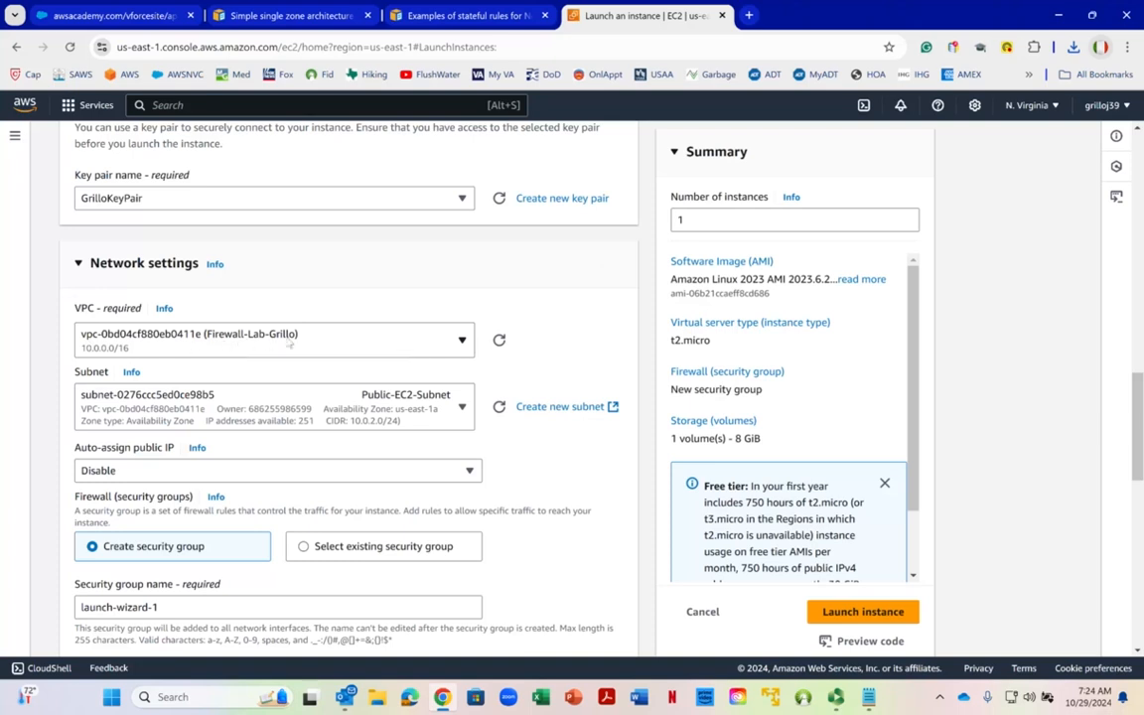
scroll(289, 344, "down", 3)
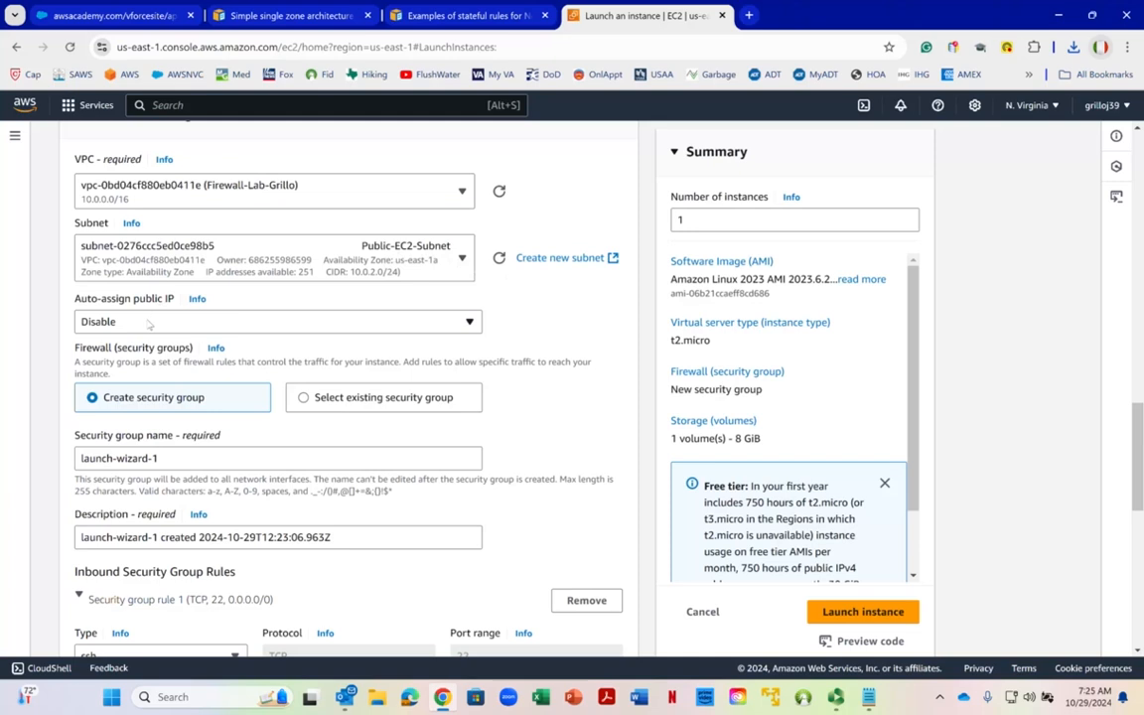
left_click(134, 320)
left_click(141, 346)
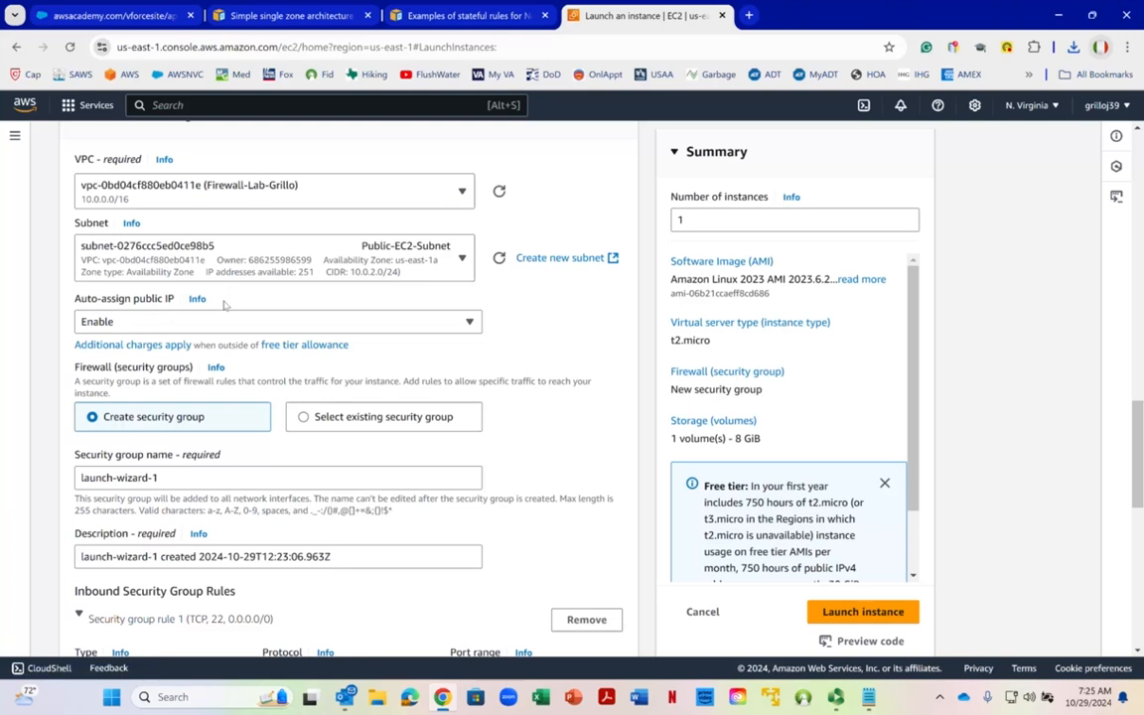
Step: Open the FIREWALL LAB.txt notes and copy the security group name "Firewall-SG"
scroll(220, 303, "down", 1)
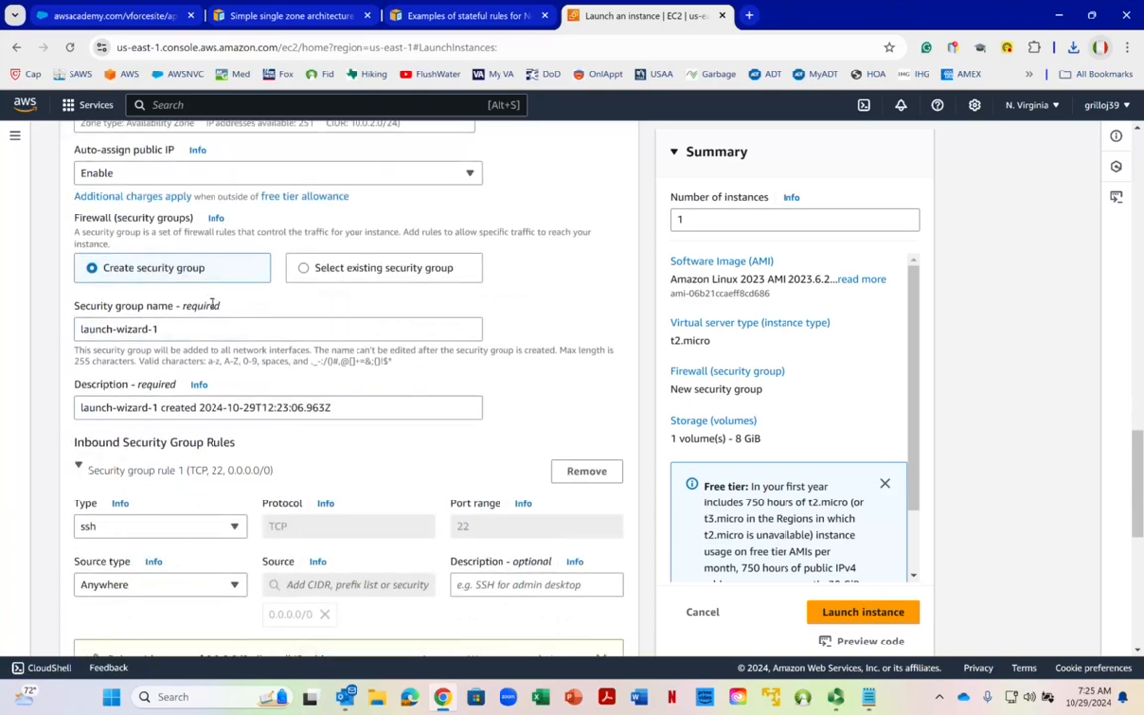
left_click(868, 698)
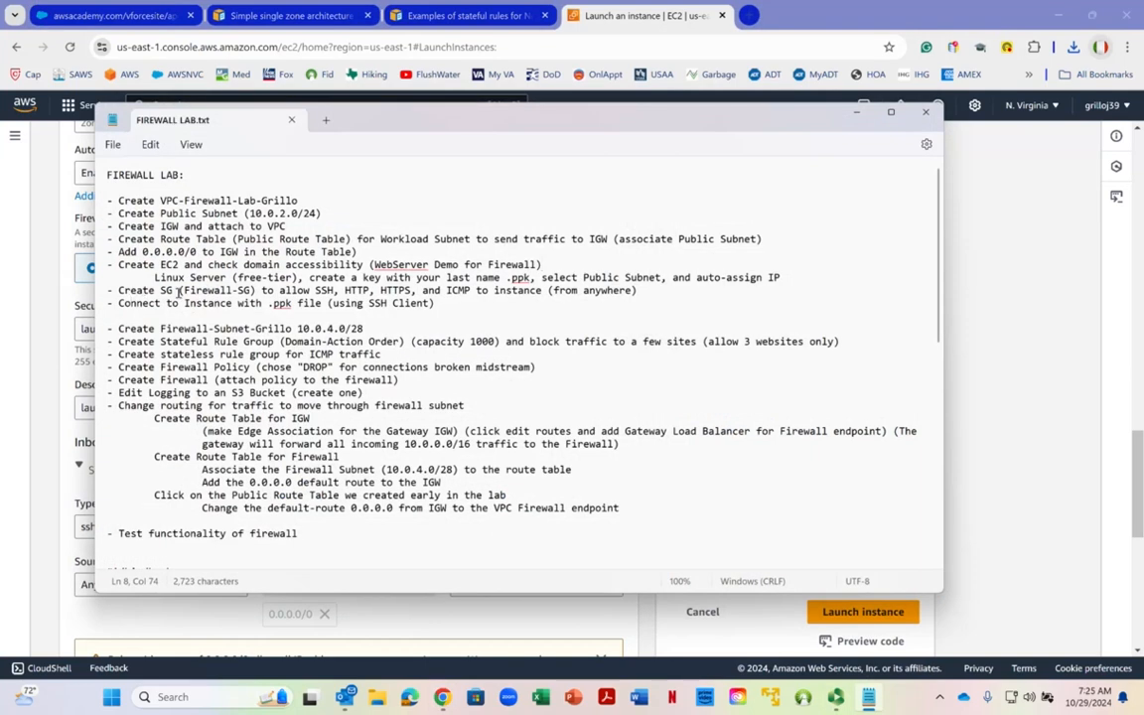
left_click_drag(183, 291, 256, 290)
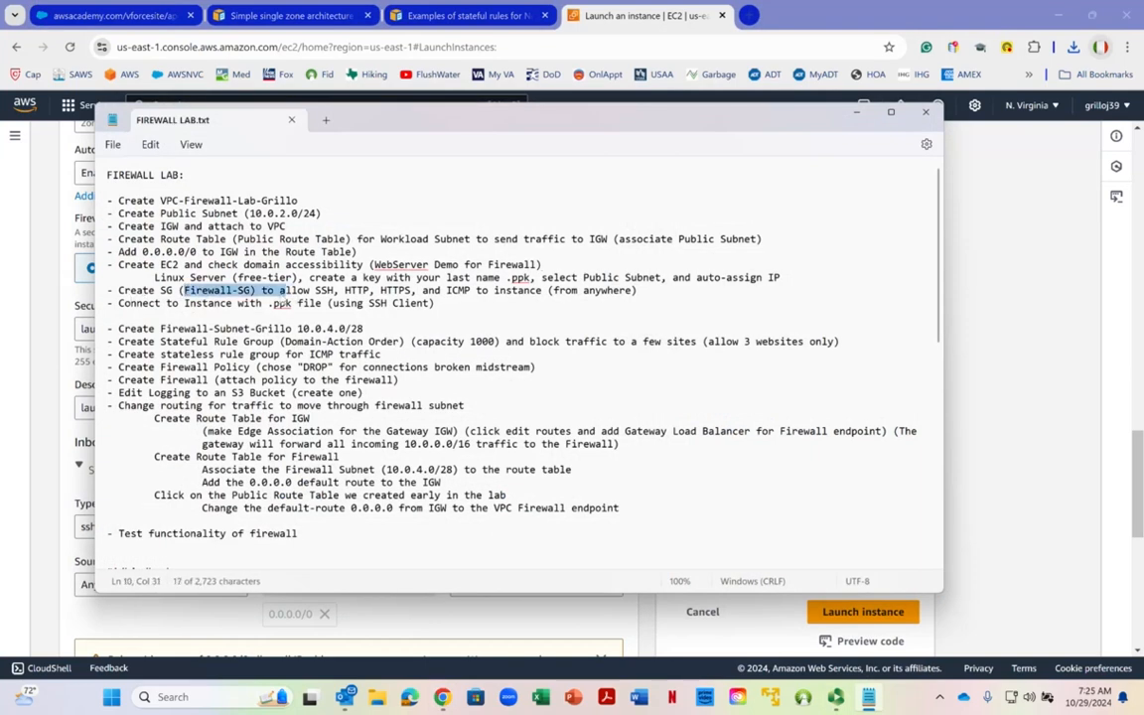
right_click(230, 290)
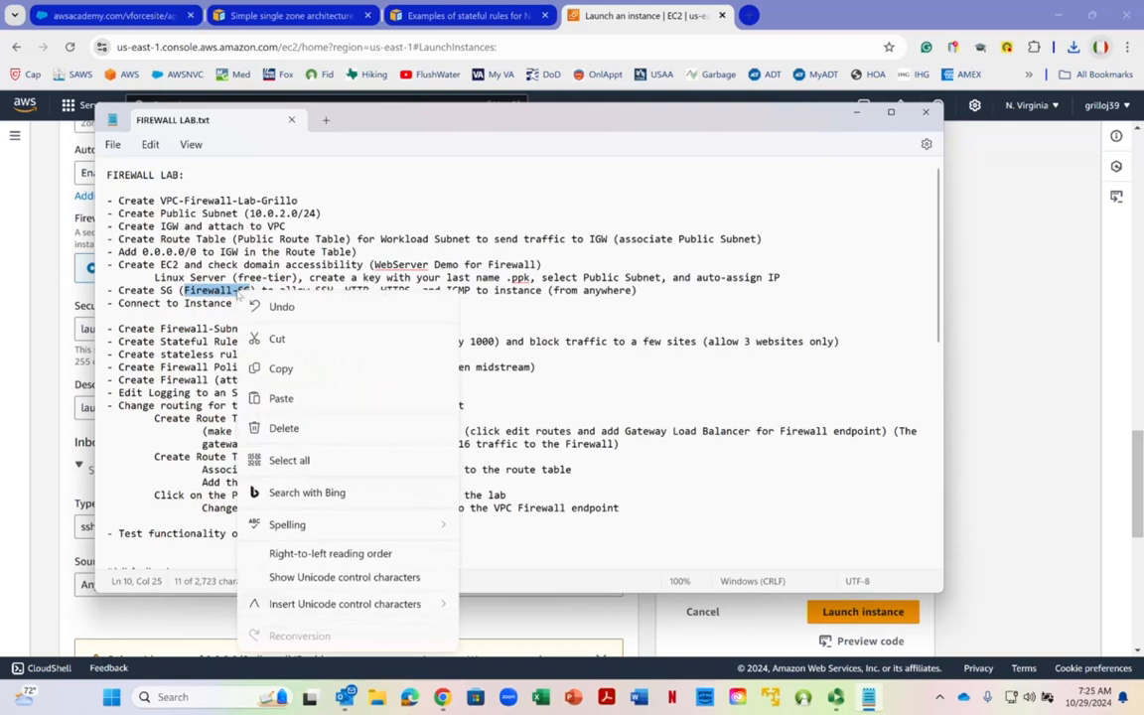
left_click(276, 368)
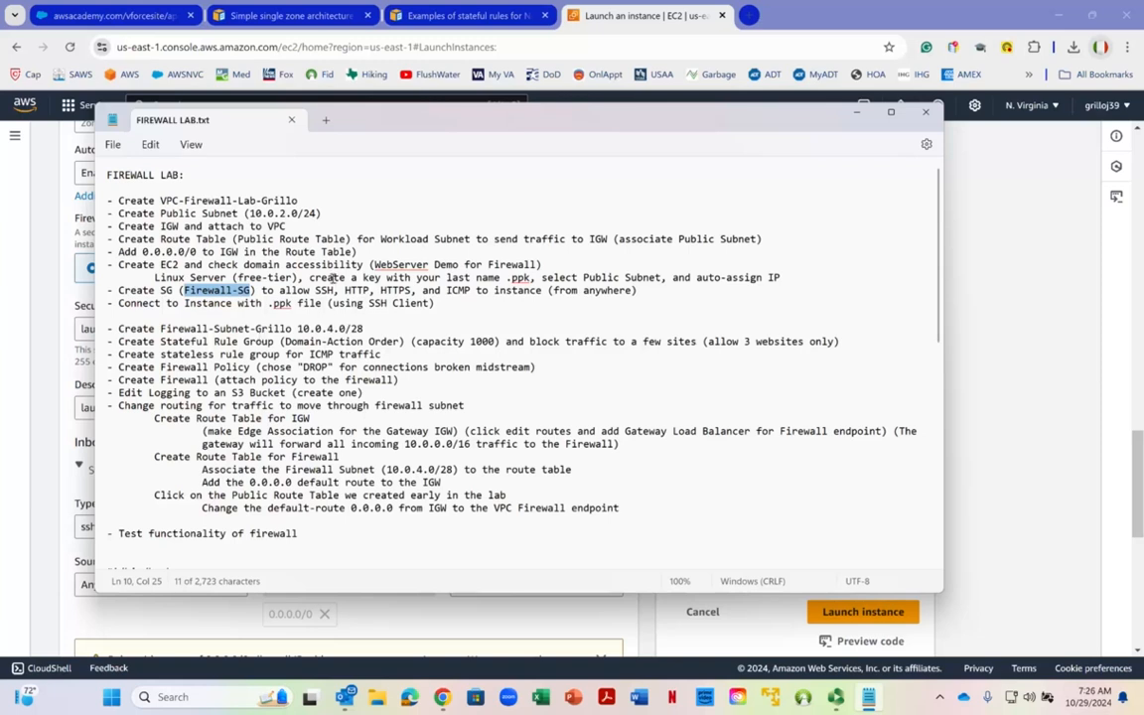
right_click(226, 296)
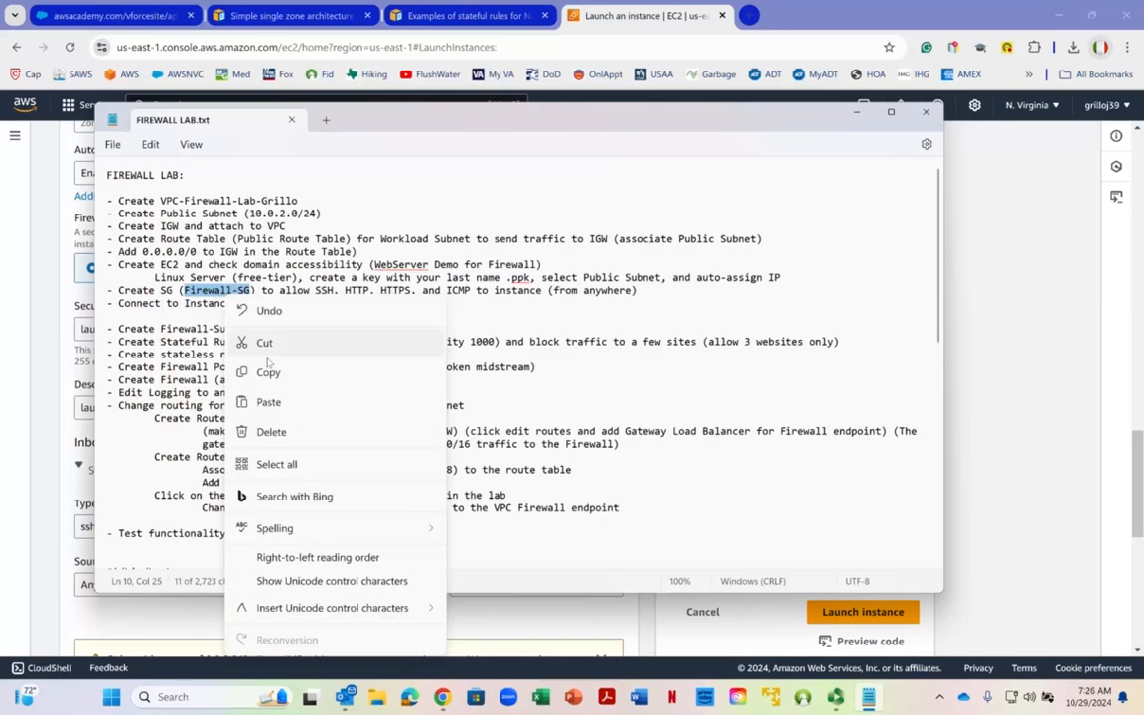
left_click(268, 372)
Step: Return to the AWS console and set both the new security group's name and its description to "Firewall-SG"
left_click(24, 356)
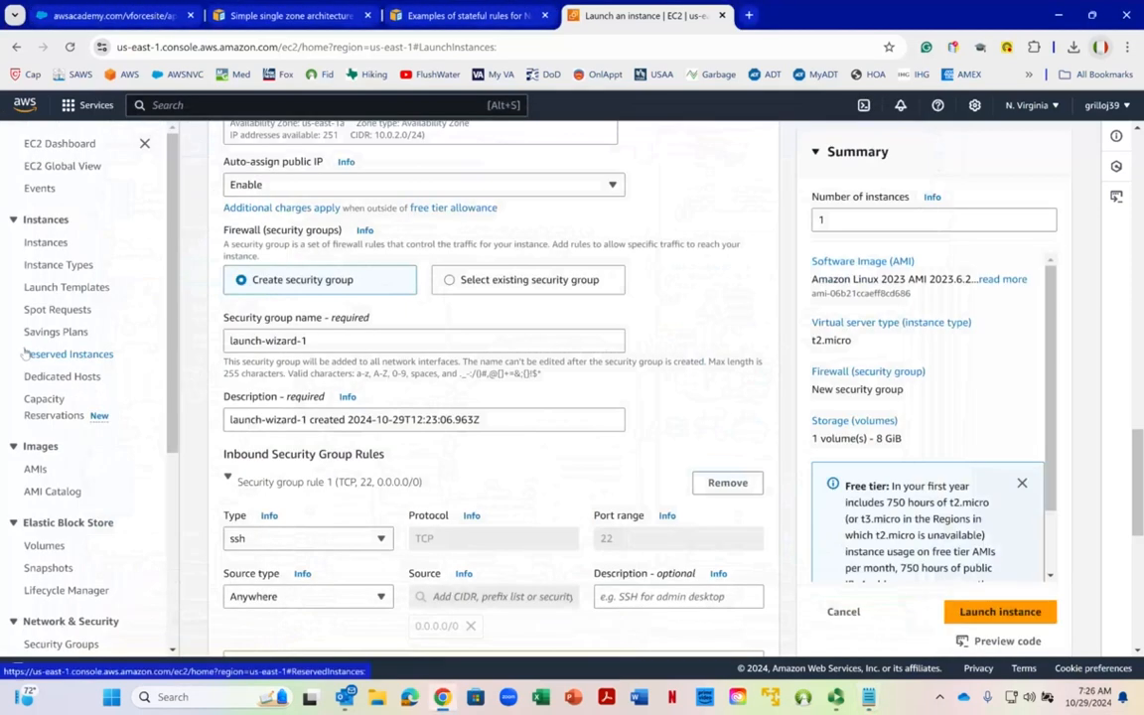
left_click_drag(318, 340, 227, 341)
right_click(266, 339)
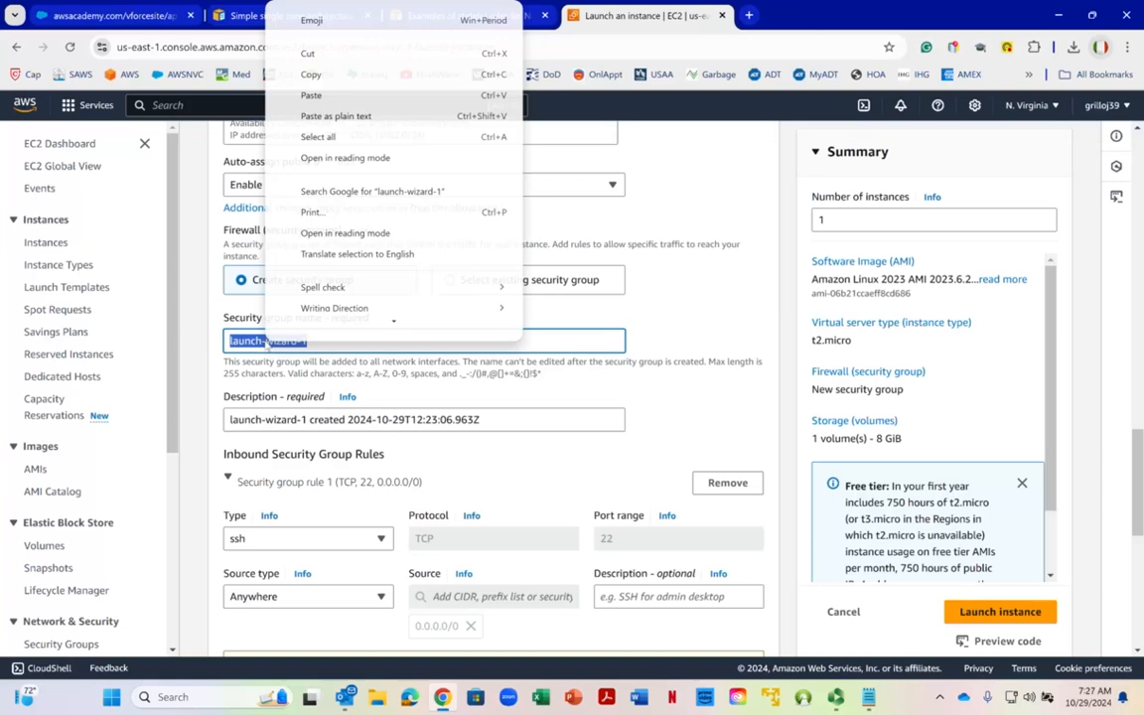
left_click(317, 134)
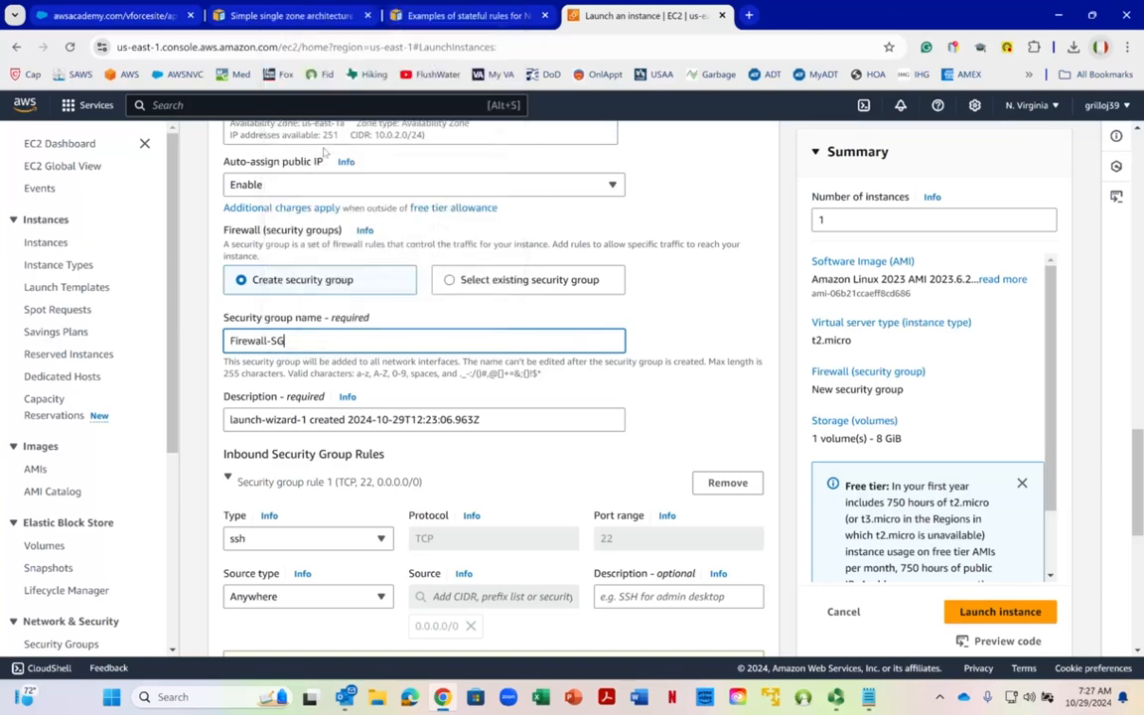
left_click_drag(513, 419, 99, 423)
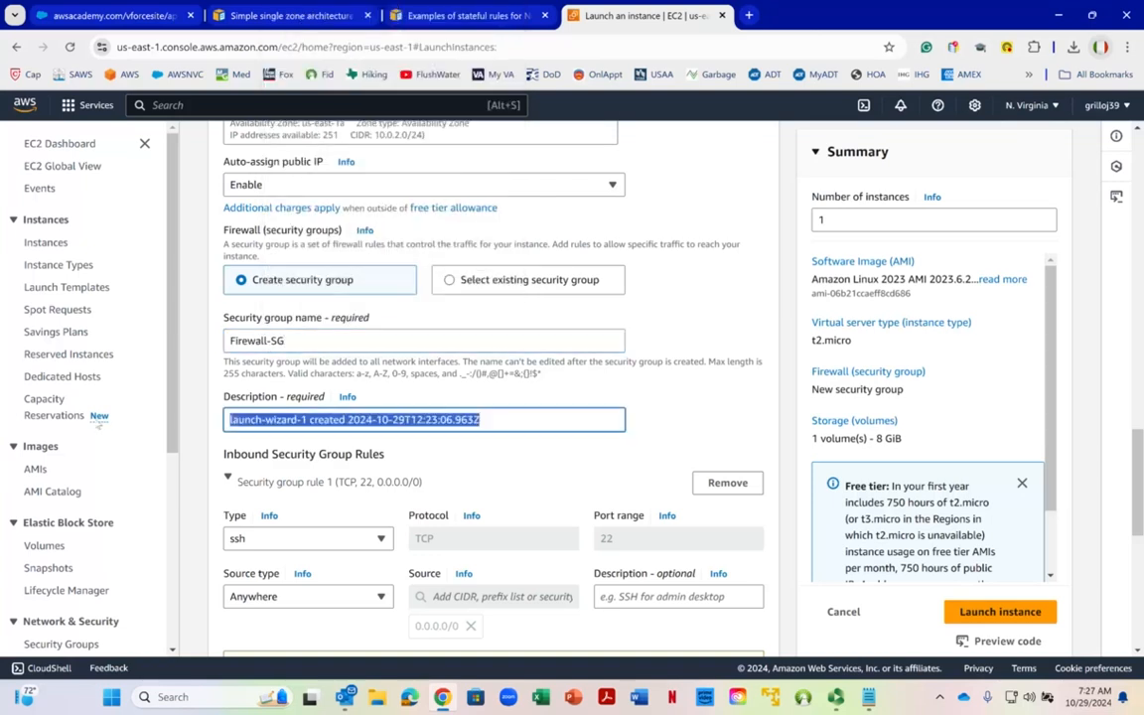
right_click(242, 419)
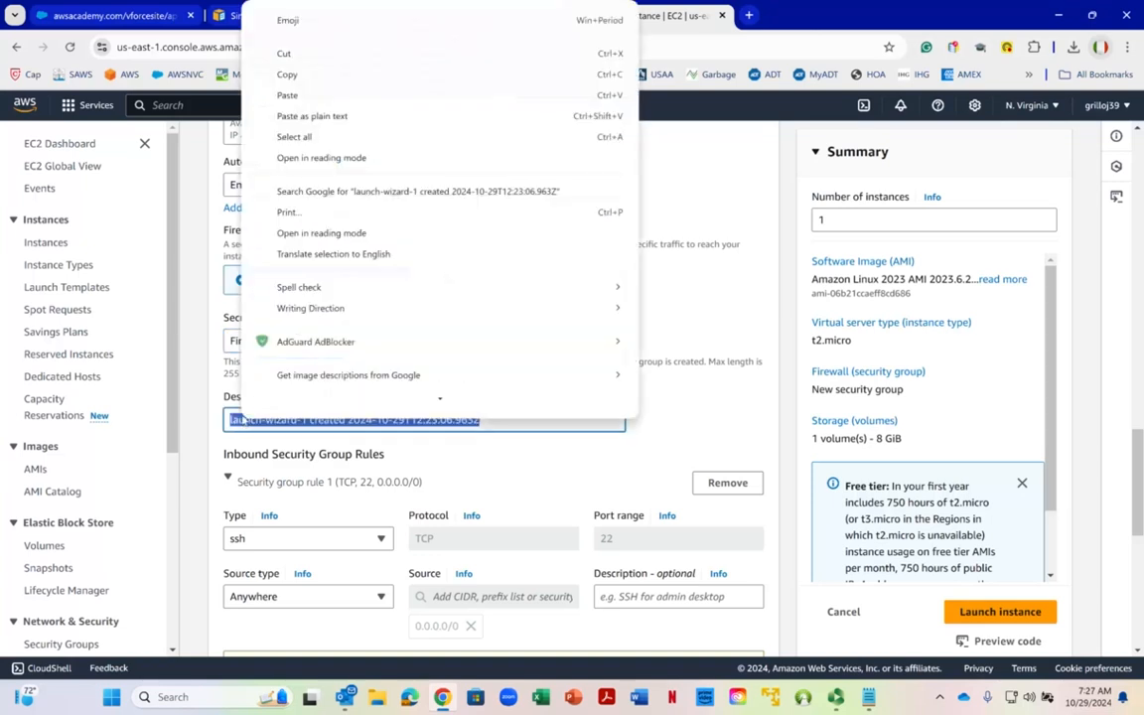
left_click(297, 116)
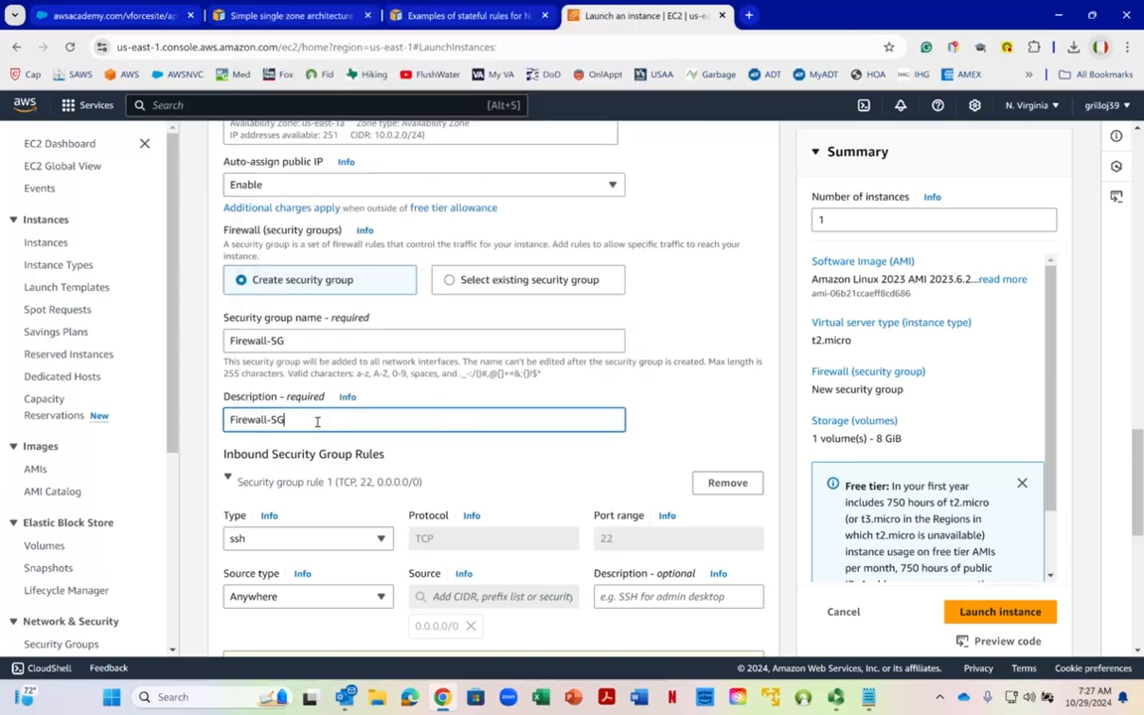
scroll(316, 421, "down", 3)
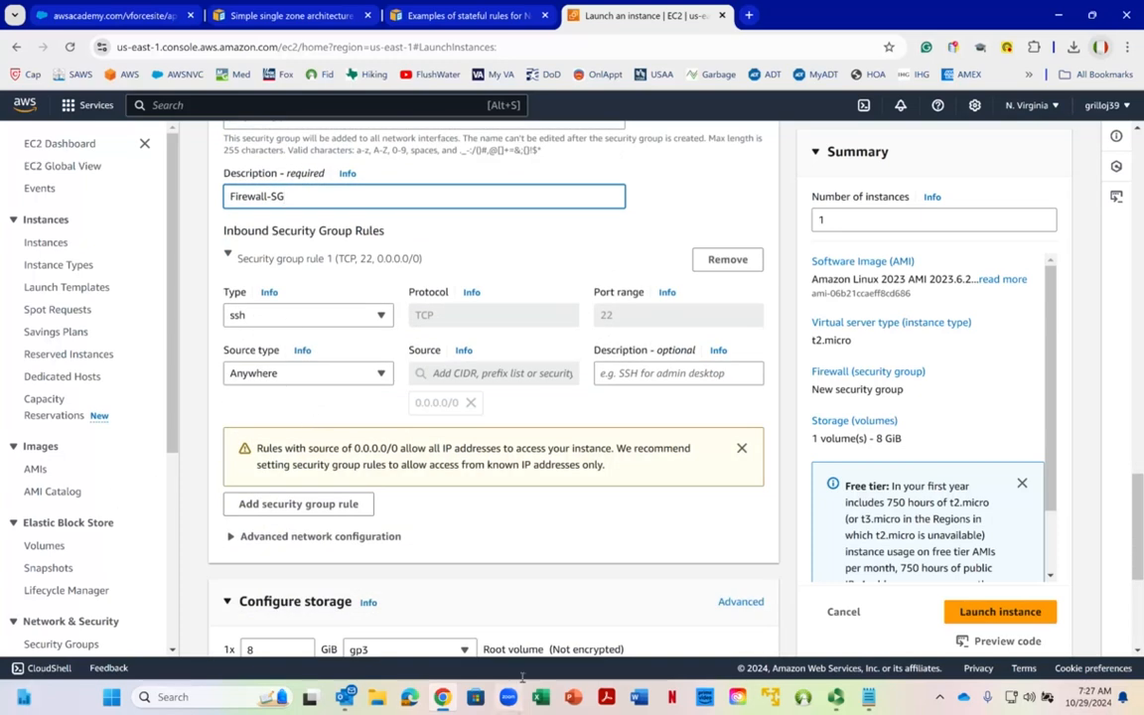
Step: Check the FIREWALL LAB.txt notes for the traffic types Firewall-SG must allow, and return to the instance launch page in the AWS console
mouse_move(868, 697)
left_click(867, 608)
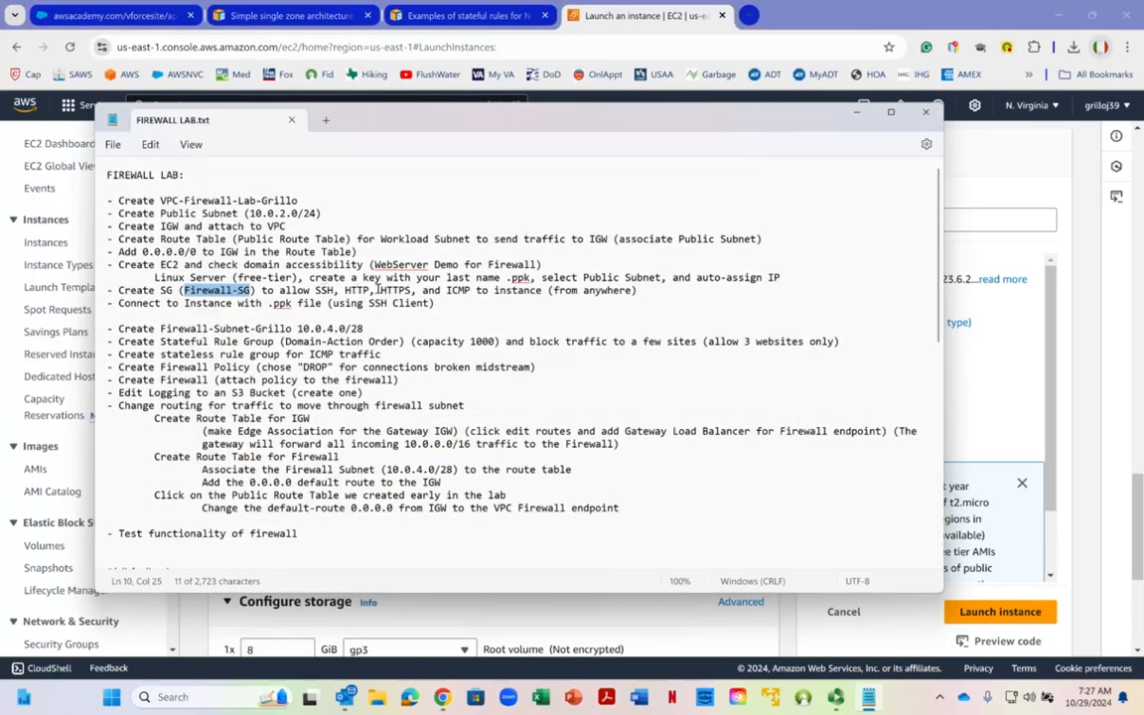
left_click(501, 290)
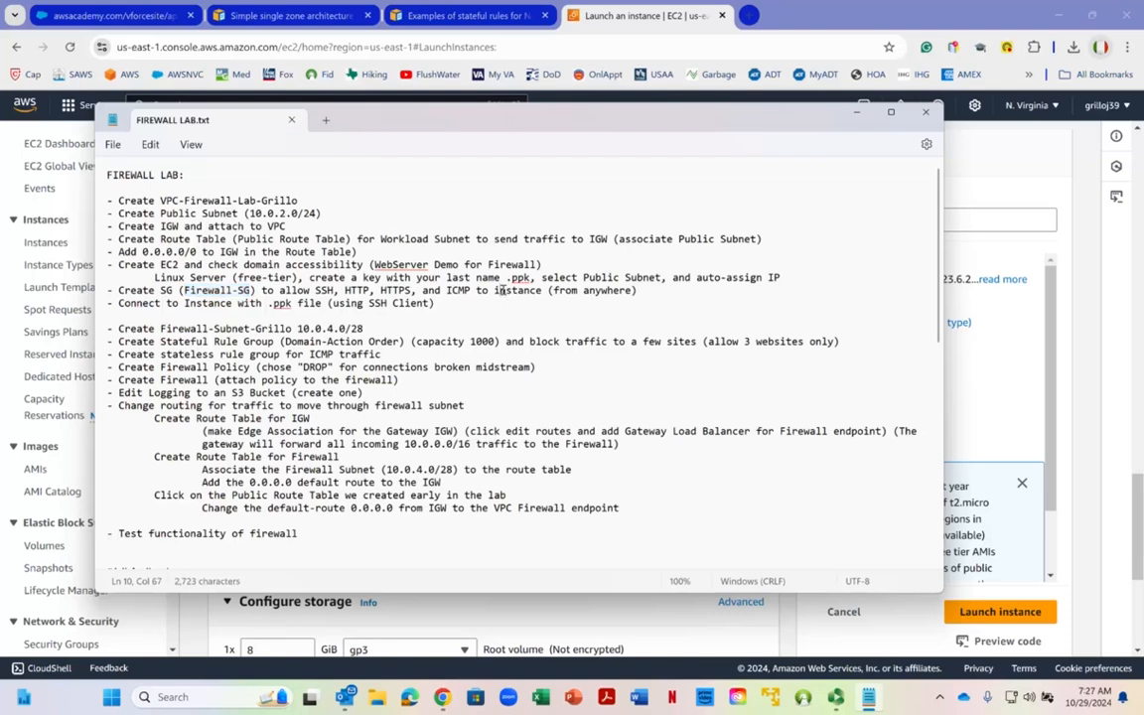
left_click(857, 112)
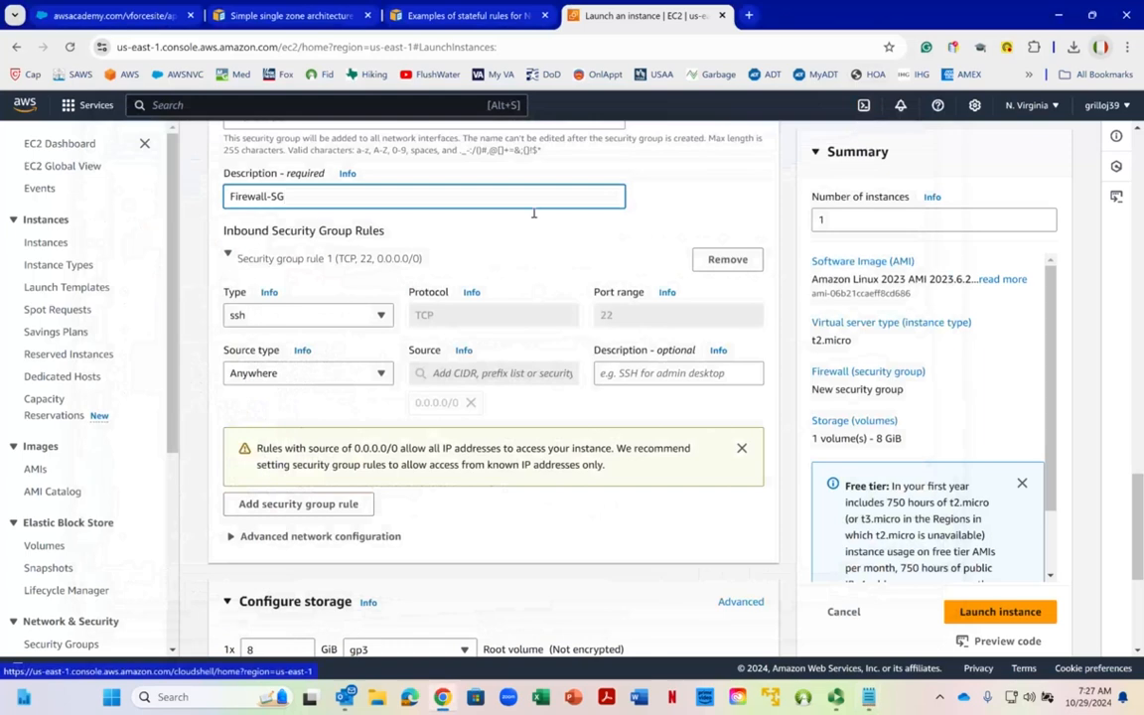
scroll(194, 338, "down", 3)
scroll(248, 317, "up", 3)
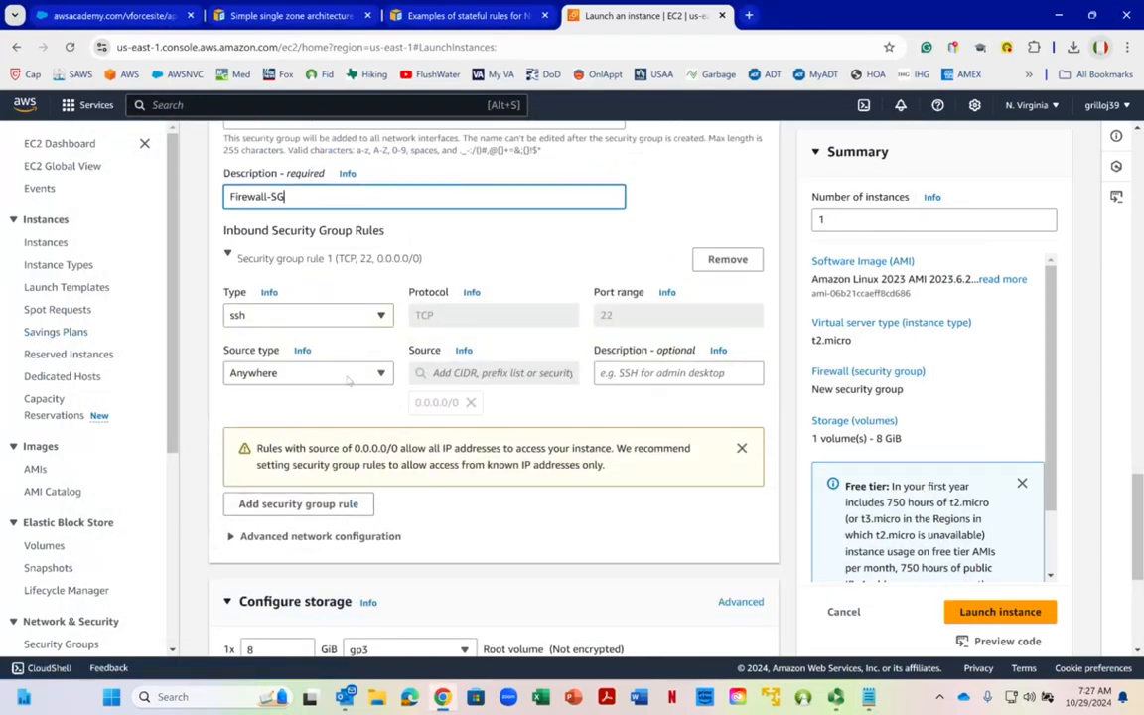
Step: Add a second inbound security group rule allowing All ICMP - IPv4 with source type Anywhere
left_click(251, 505)
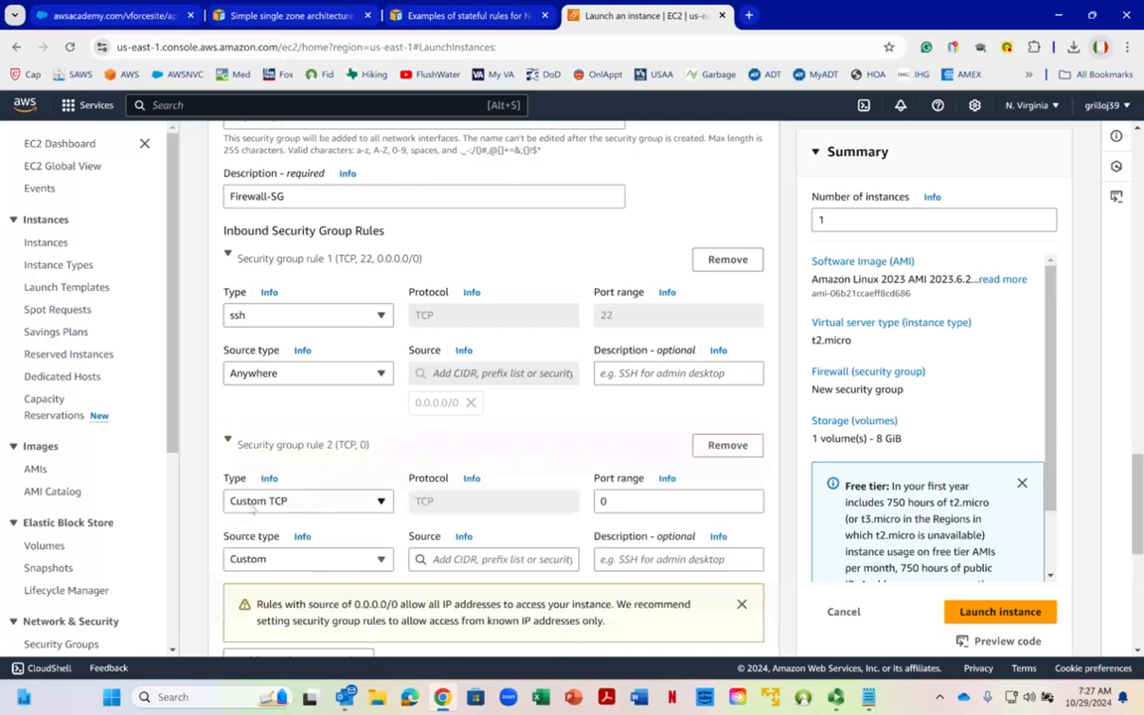
scroll(287, 437, "down", 1)
scroll(288, 437, "down", 2)
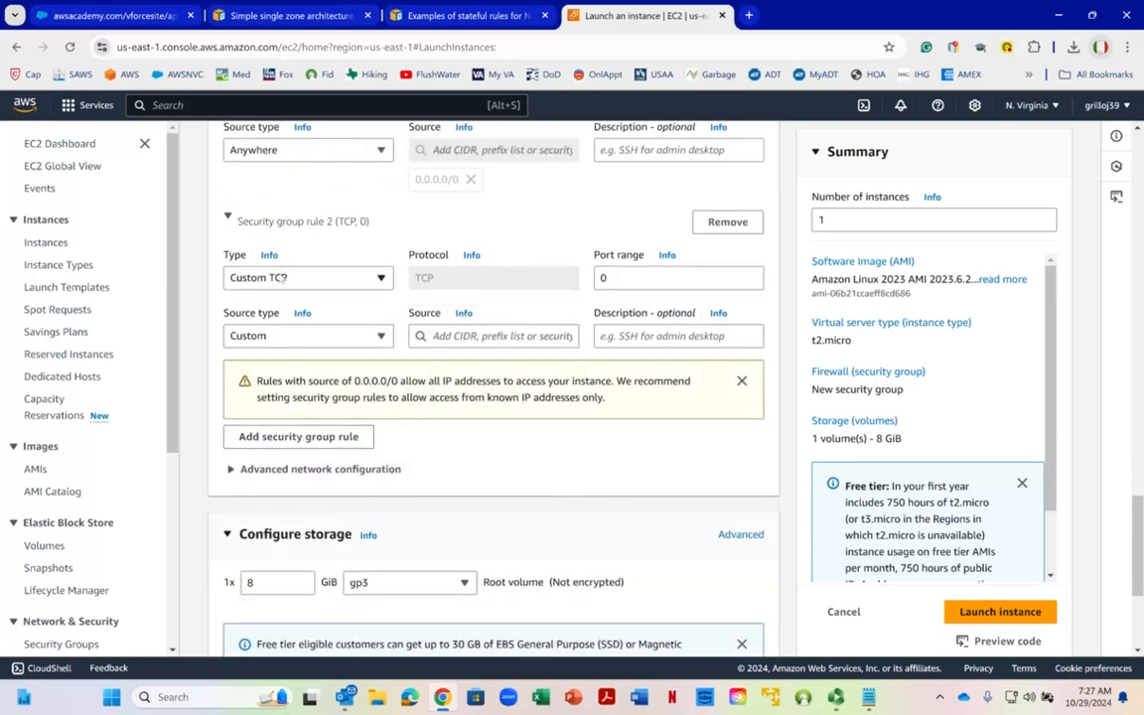
left_click(283, 280)
scroll(293, 388, "down", 3)
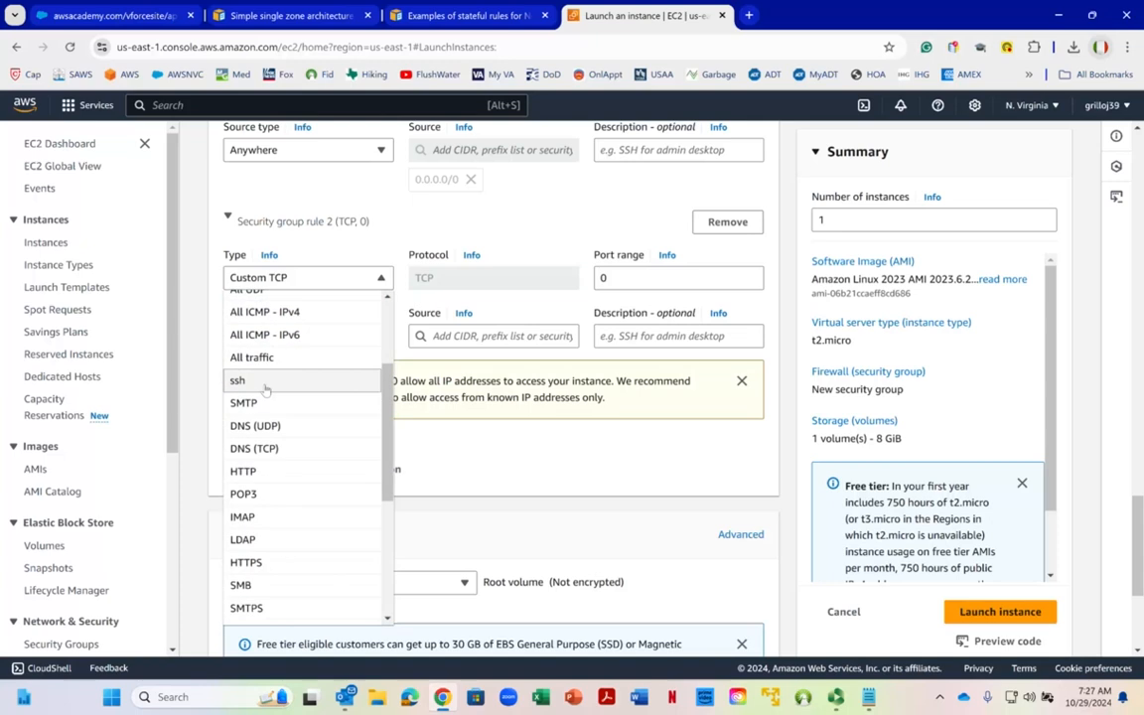
scroll(266, 389, "up", 1)
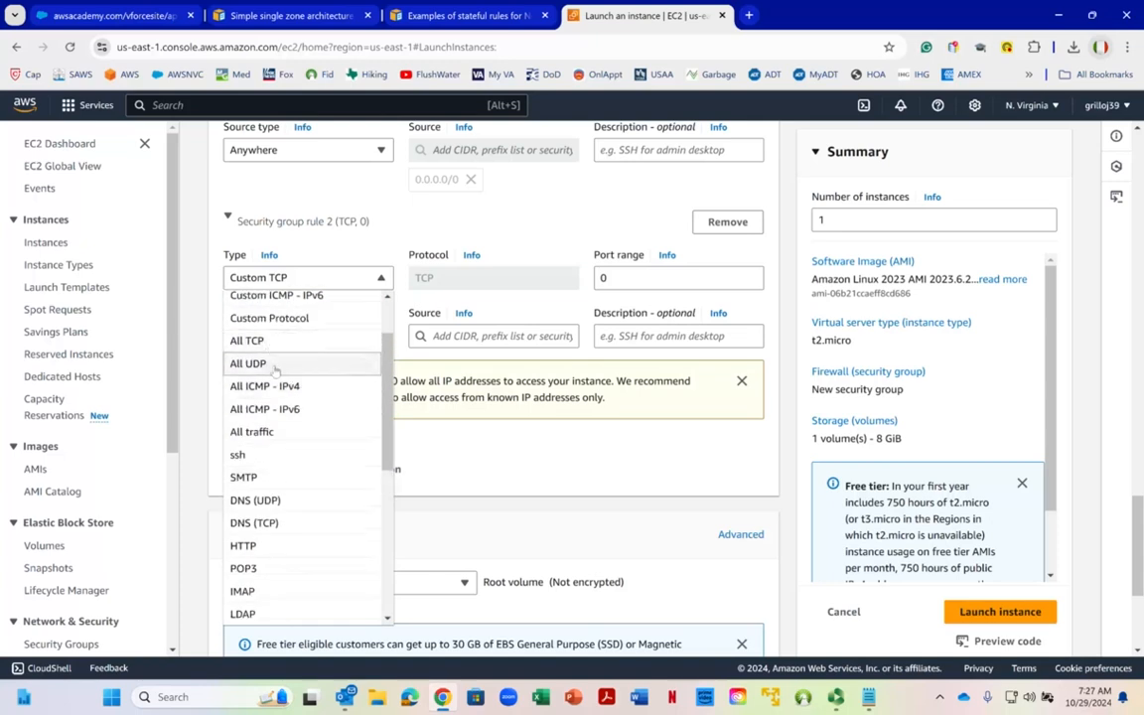
left_click(277, 389)
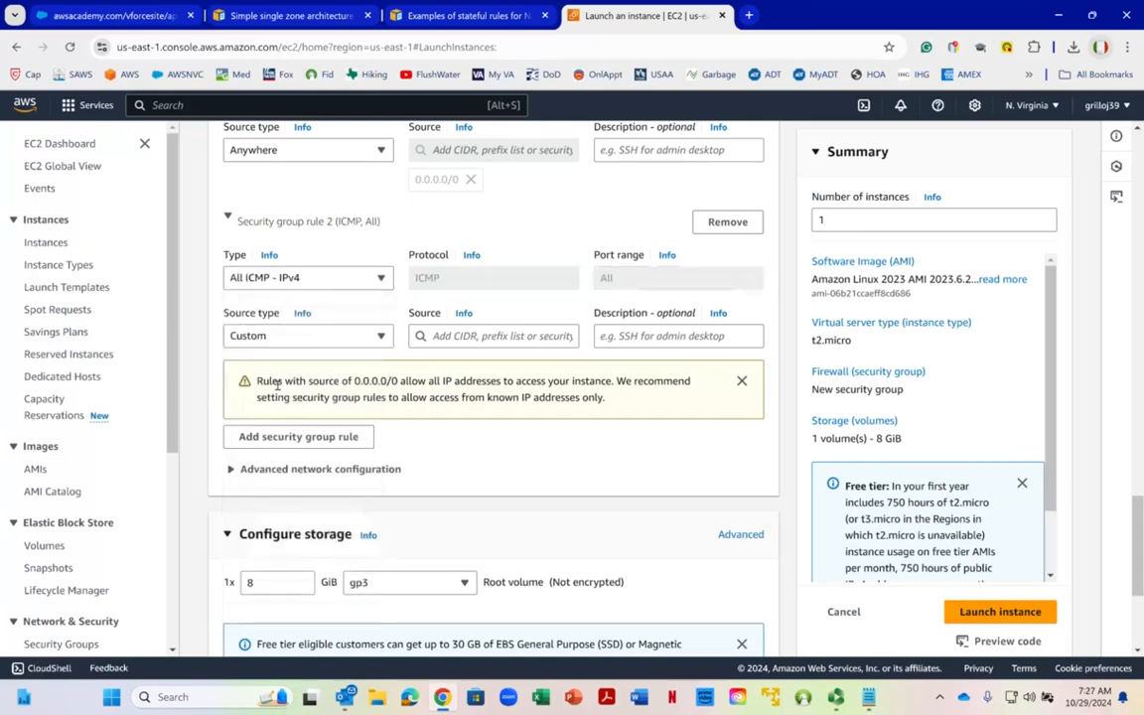
left_click(474, 338)
left_click(364, 337)
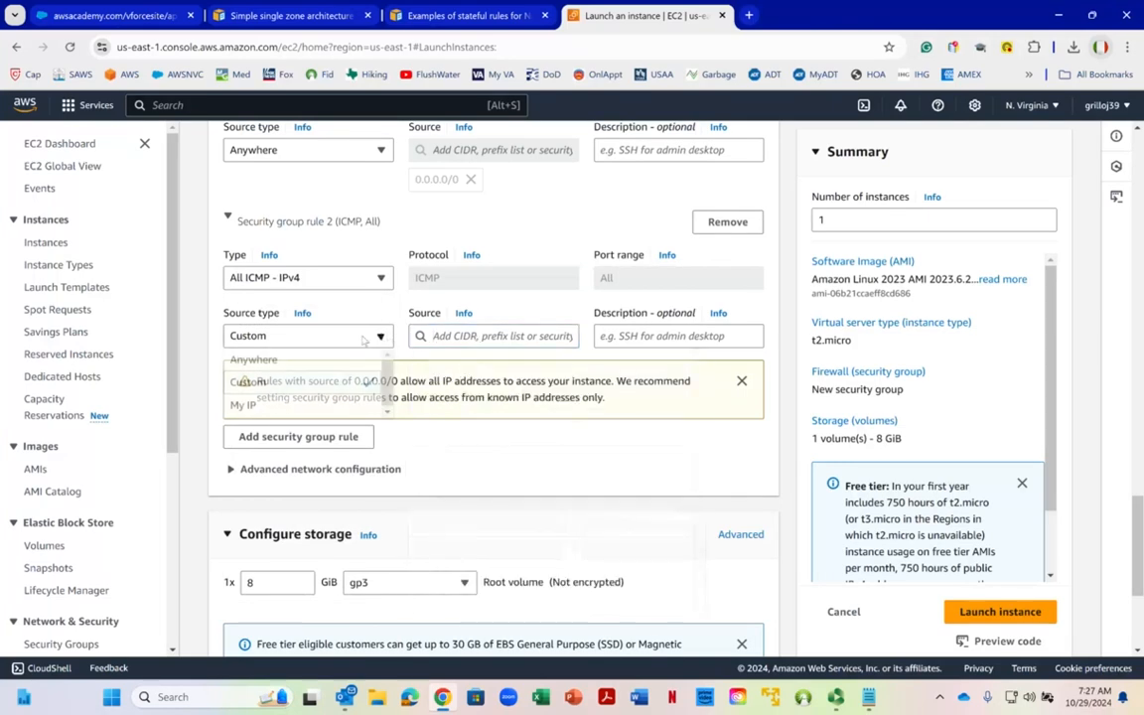
left_click(268, 361)
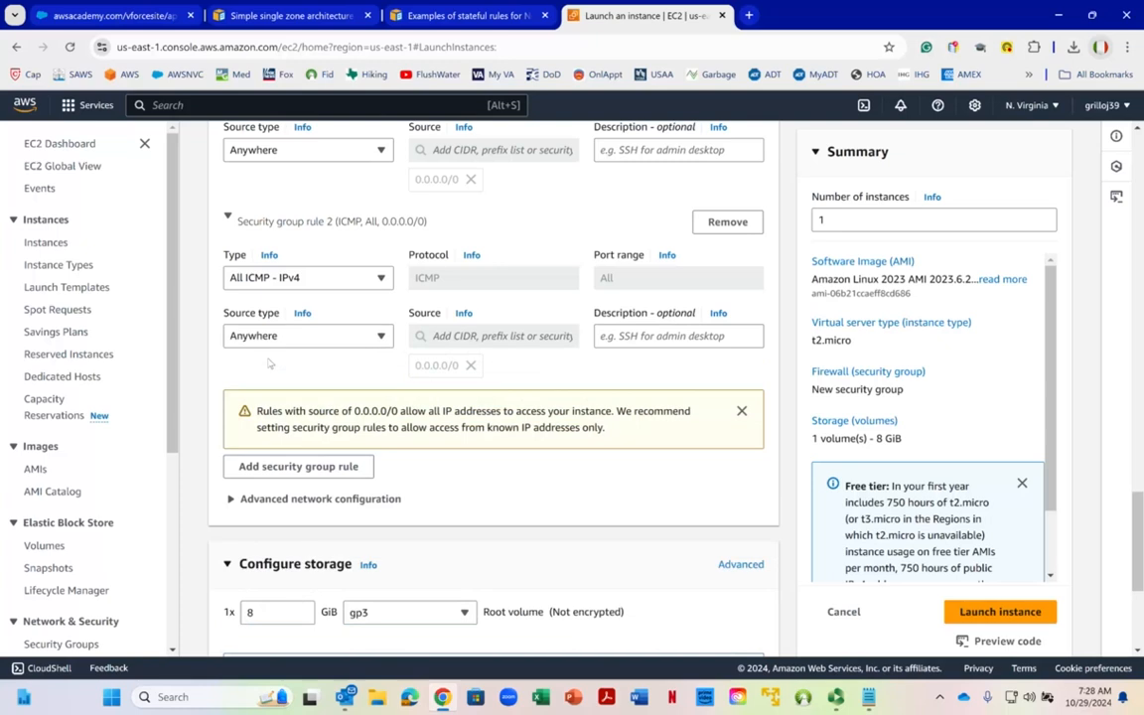
Step: Add a third inbound security group rule allowing HTTP with source type Anywhere
scroll(268, 364, "down", 1)
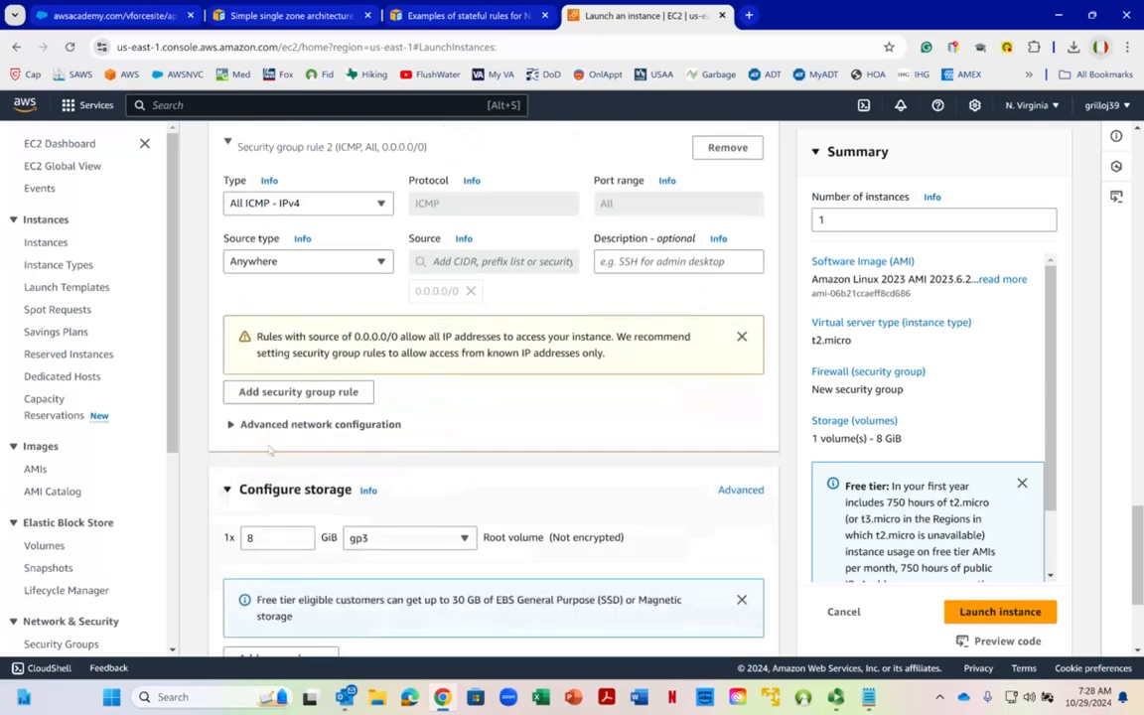
left_click(274, 396)
left_click(276, 391)
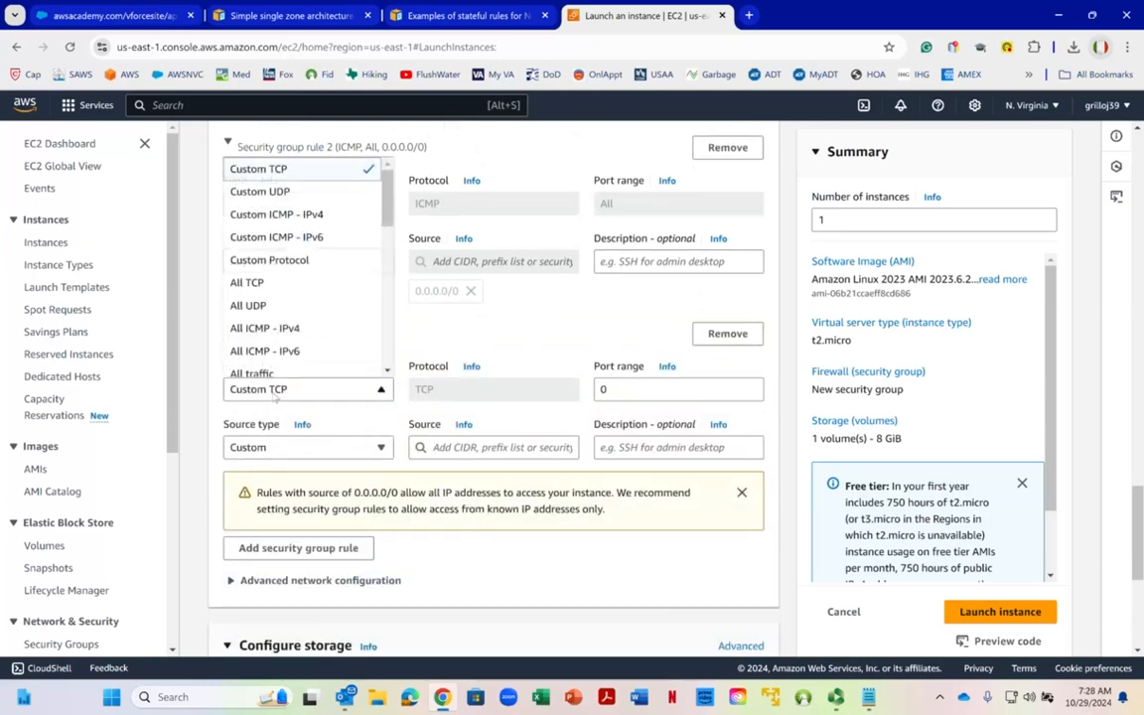
scroll(289, 309, "down", 2)
scroll(290, 309, "down", 3)
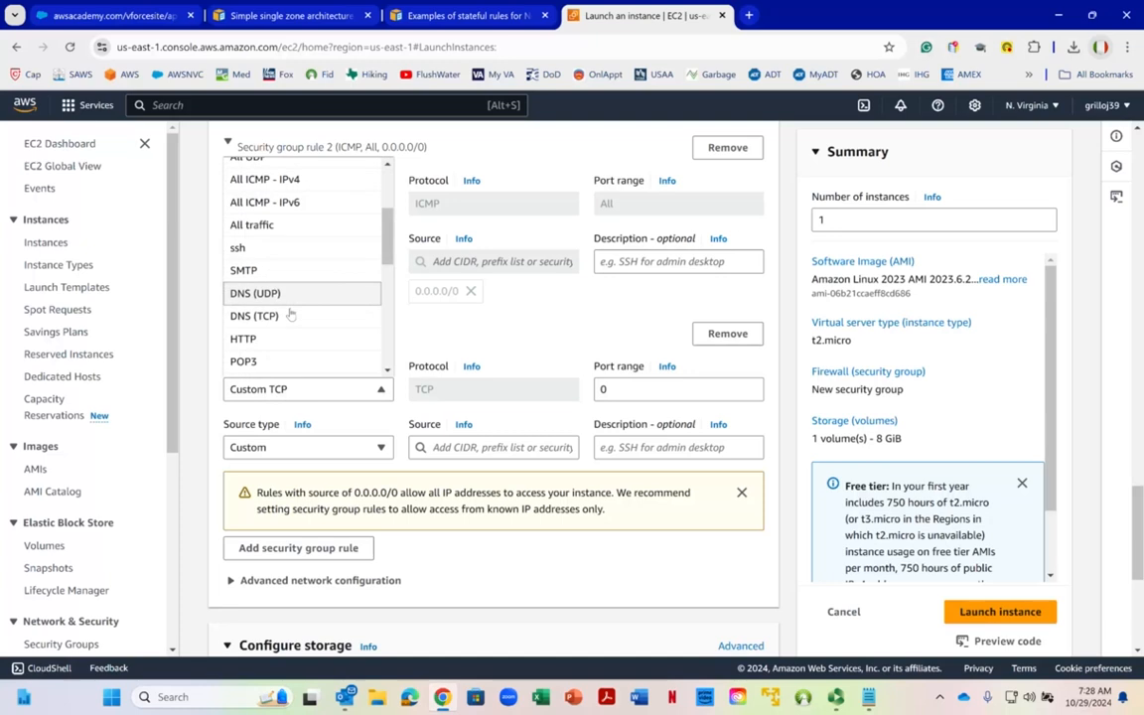
left_click(288, 337)
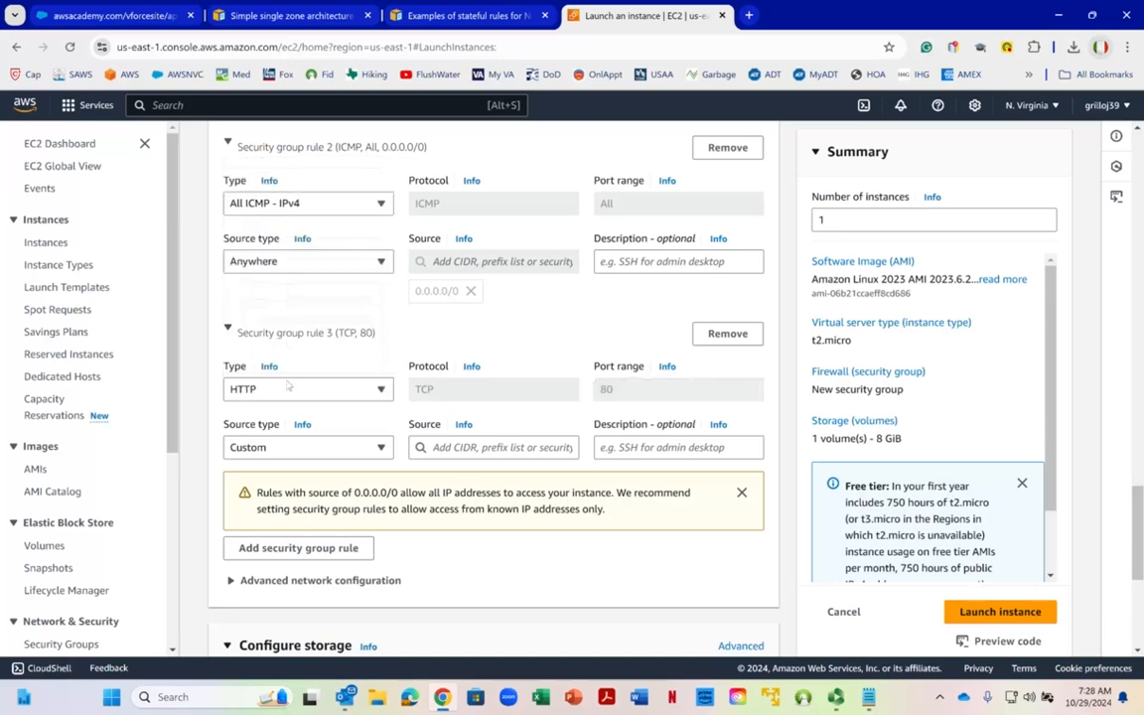
left_click(285, 448)
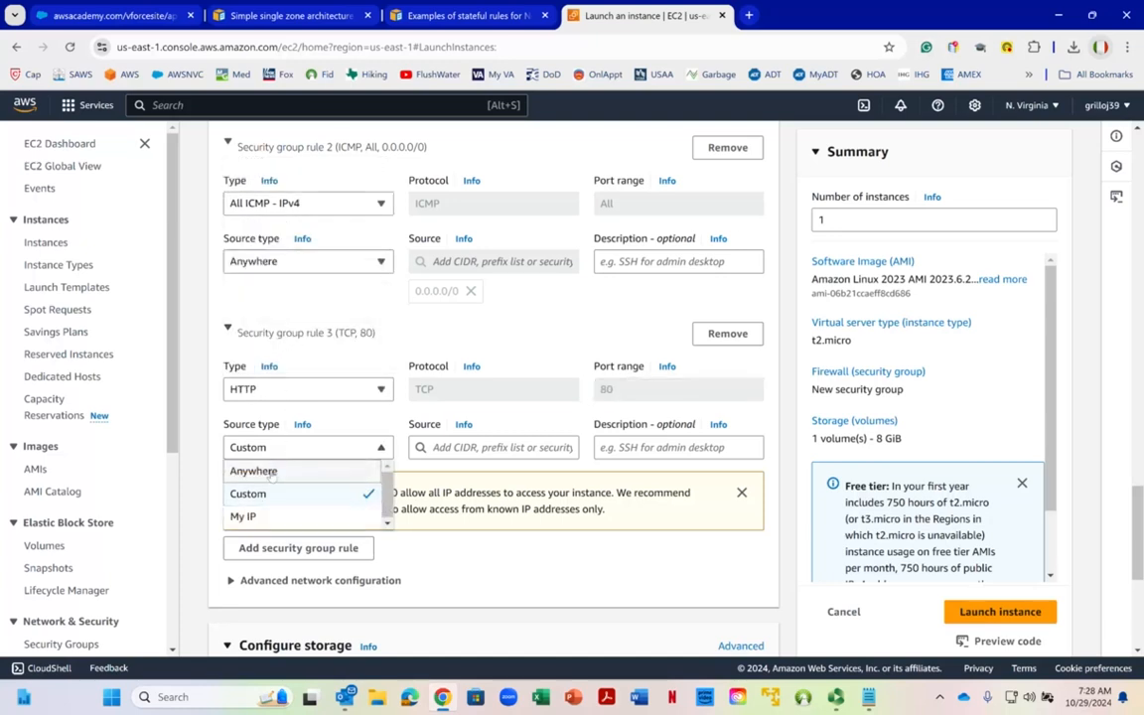
left_click(273, 473)
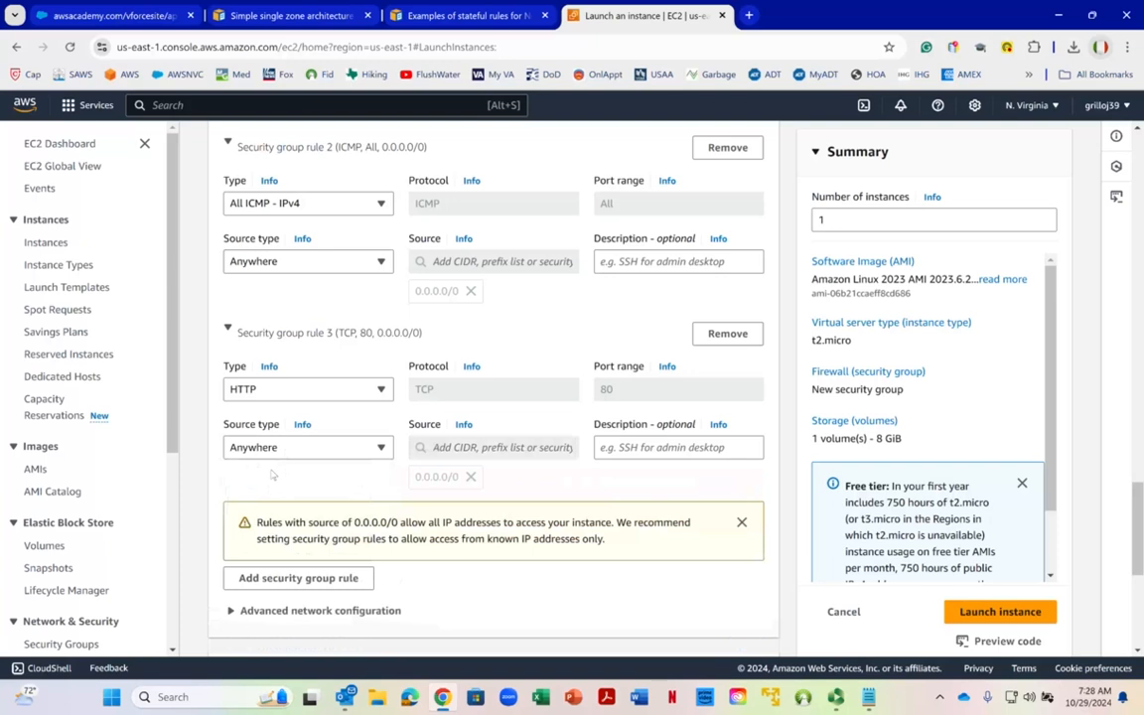
Step: Review the existing inbound rules and add a fourth one allowing HTTPS with source type Anywhere
scroll(273, 474, "down", 3)
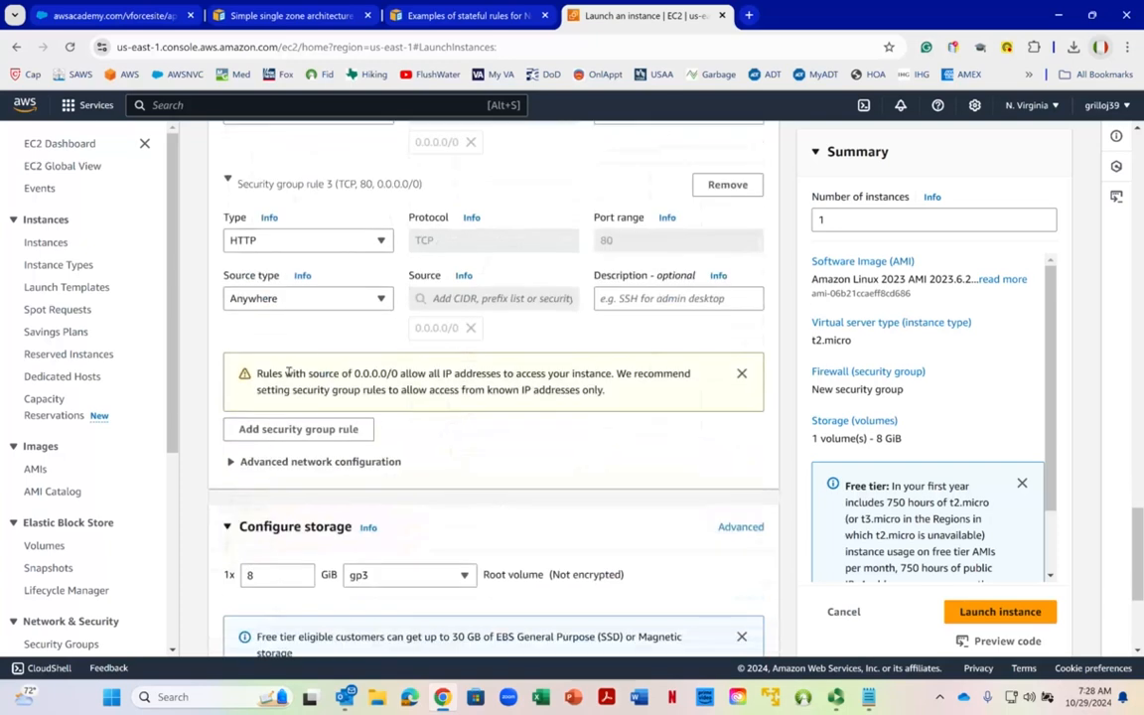
scroll(406, 308, "up", 6)
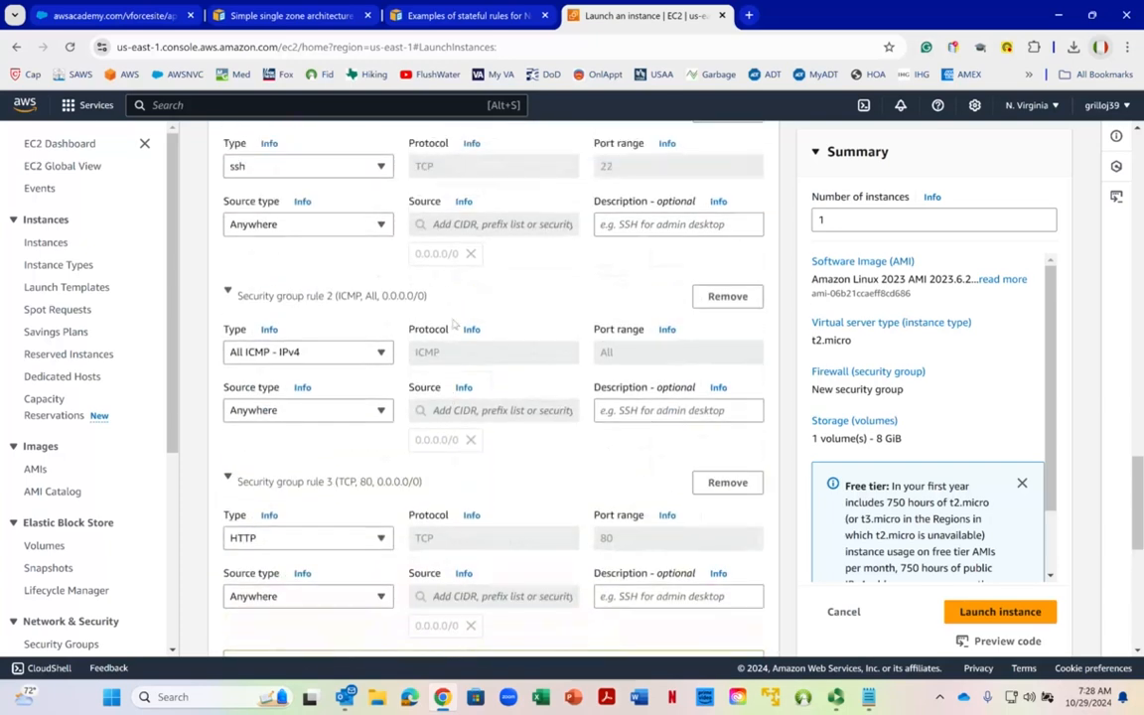
scroll(452, 321, "up", 2)
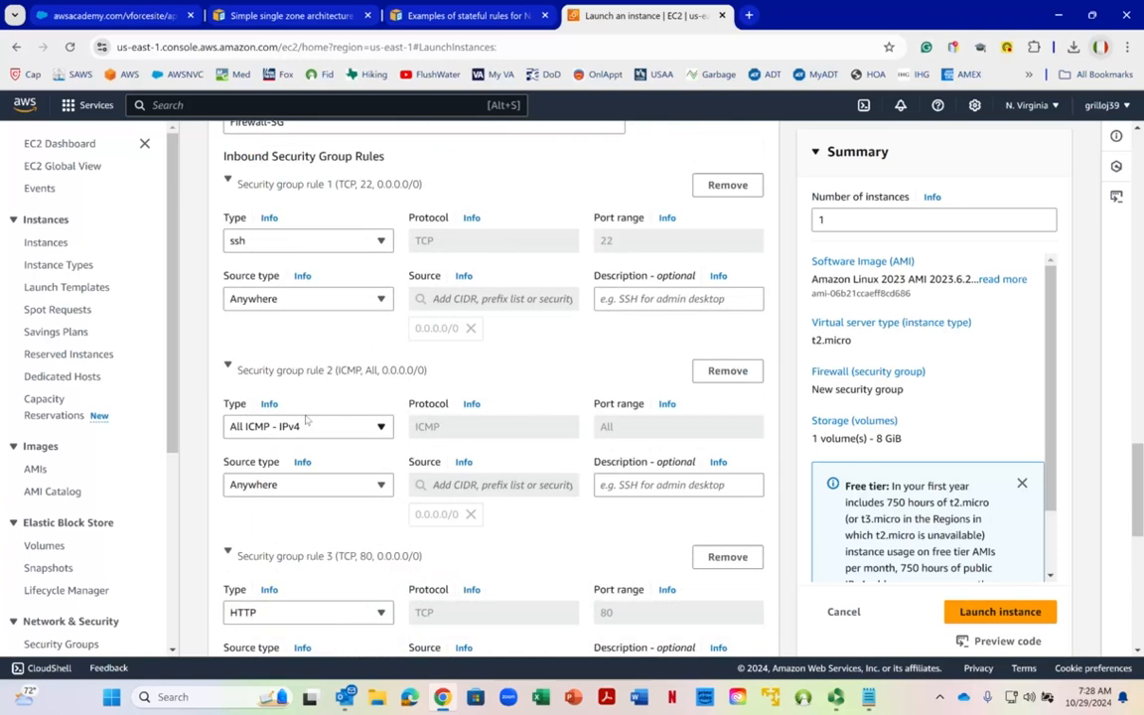
scroll(608, 430, "down", 6)
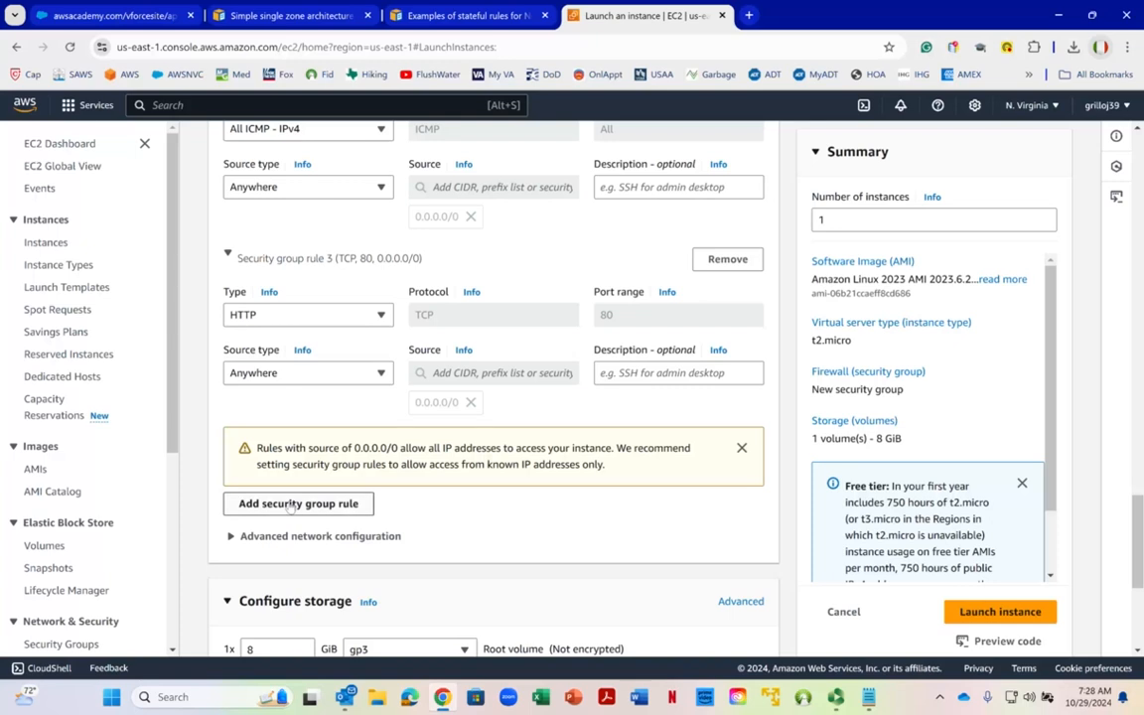
left_click(290, 505)
scroll(296, 467, "down", 3)
left_click(303, 351)
scroll(299, 378, "down", 5)
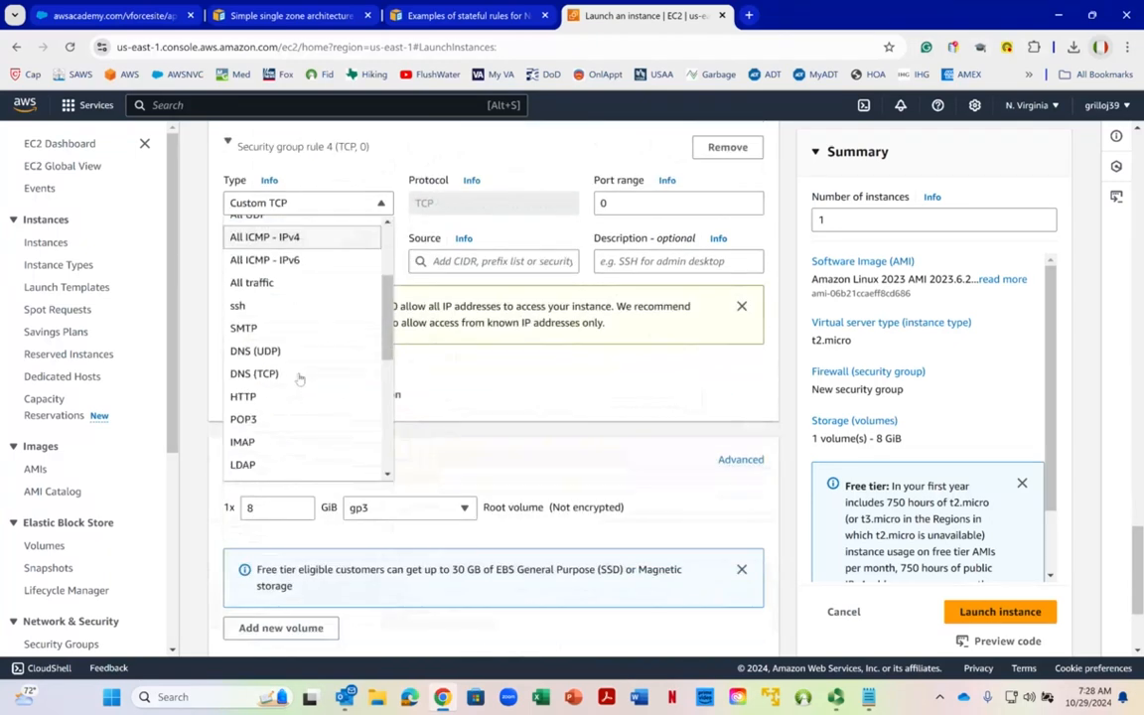
scroll(294, 387, "down", 4)
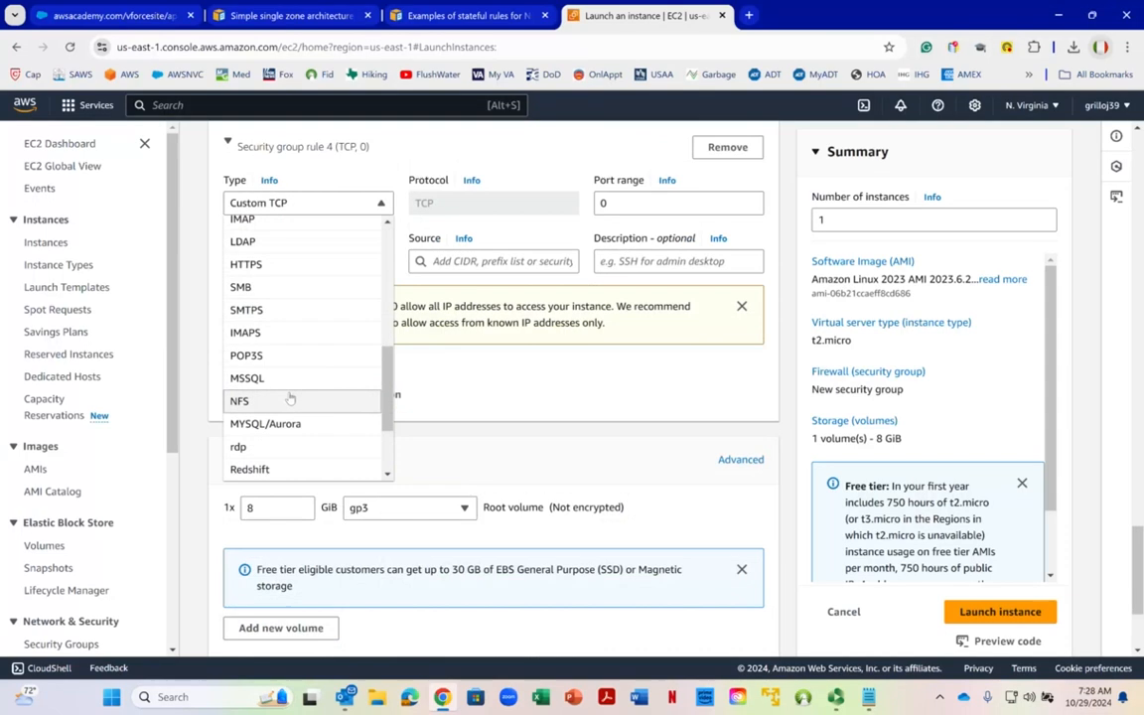
left_click(286, 264)
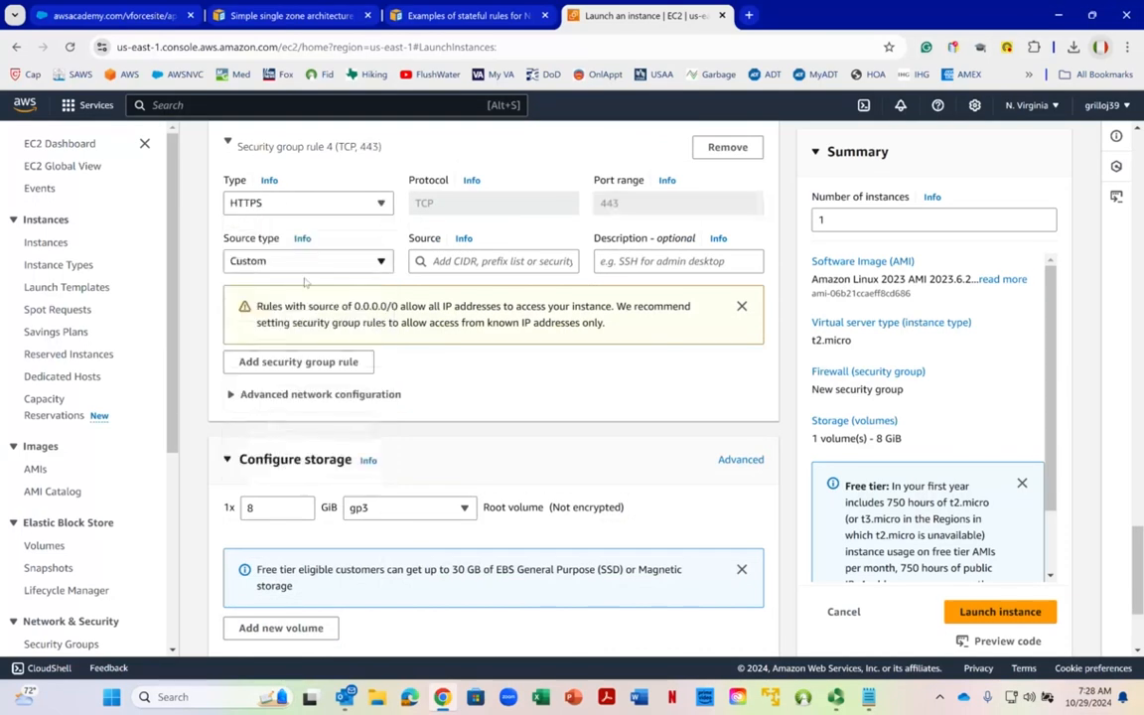
left_click(261, 264)
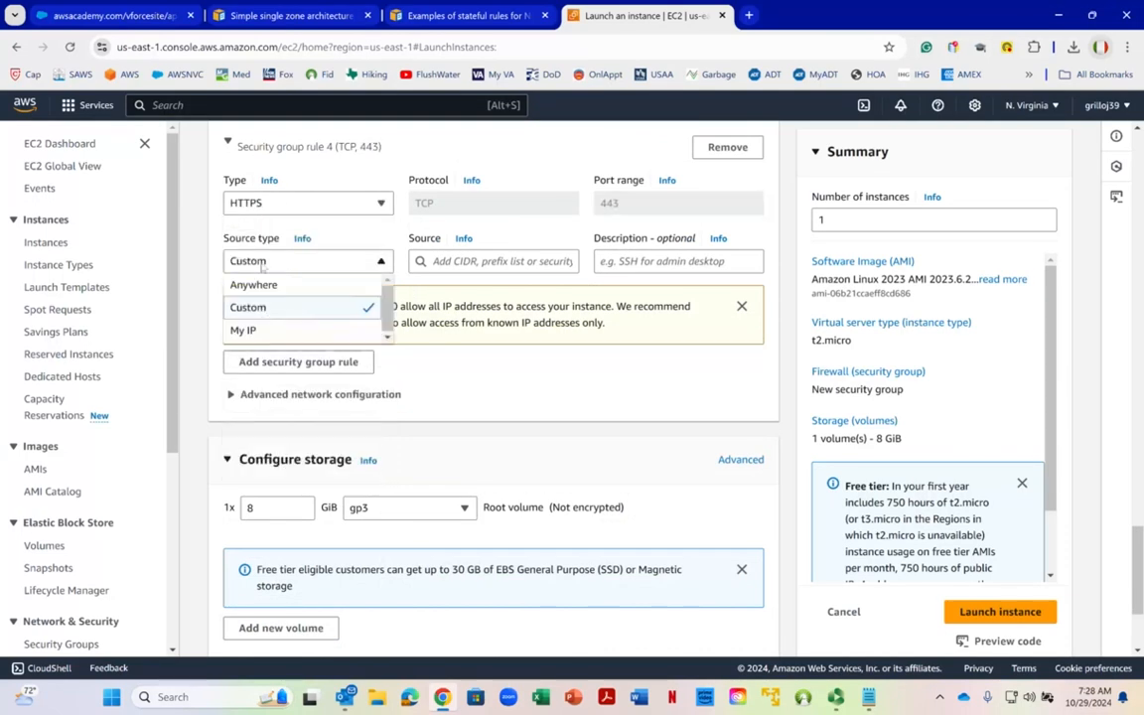
left_click(258, 284)
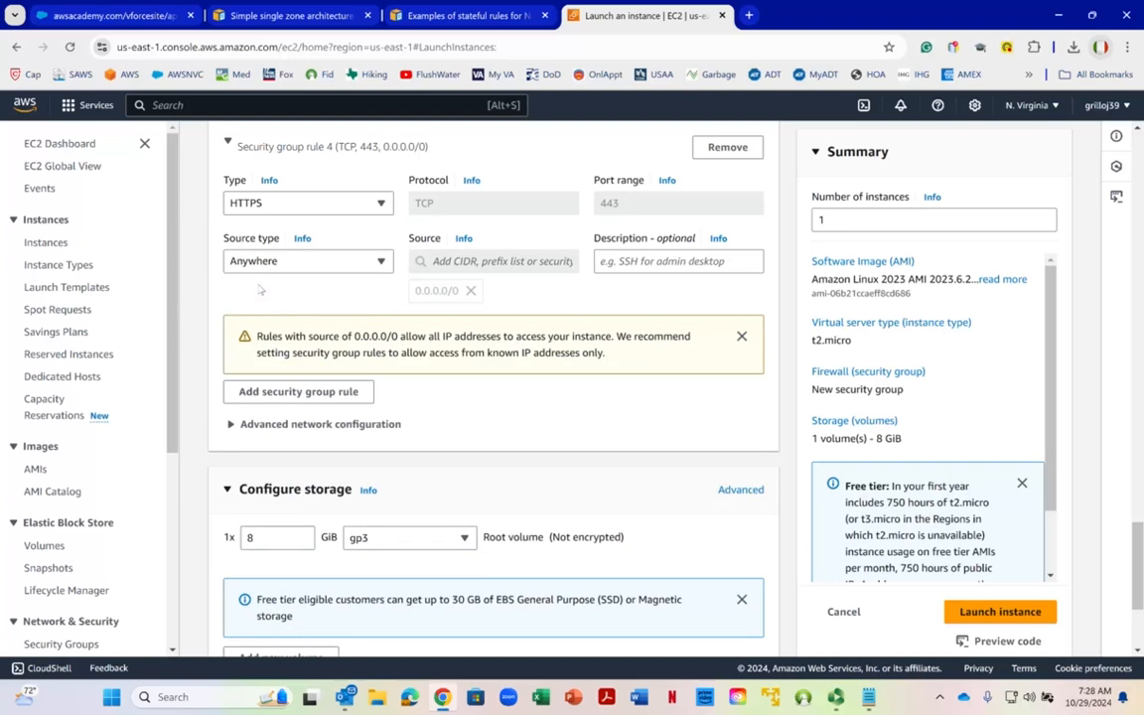
Step: Expand the instance's advanced details to examine the user data field, and look up the bash script in the FIREWALL LAB.txt notes
scroll(263, 297, "down", 1)
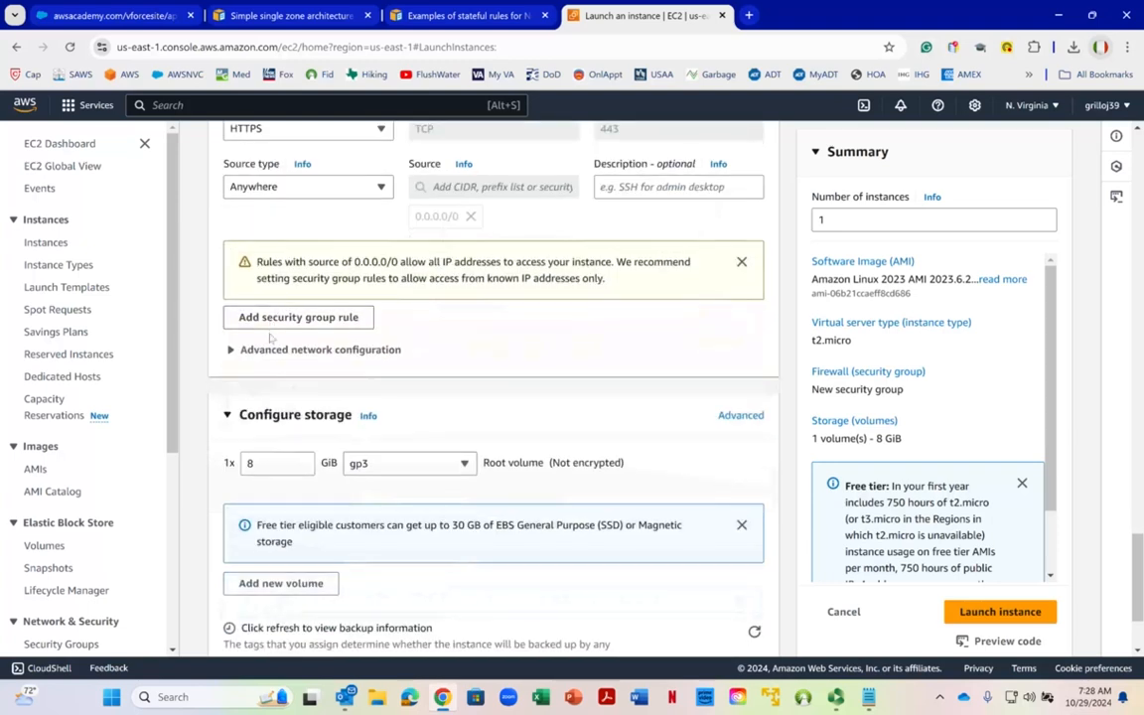
scroll(302, 319, "up", 2)
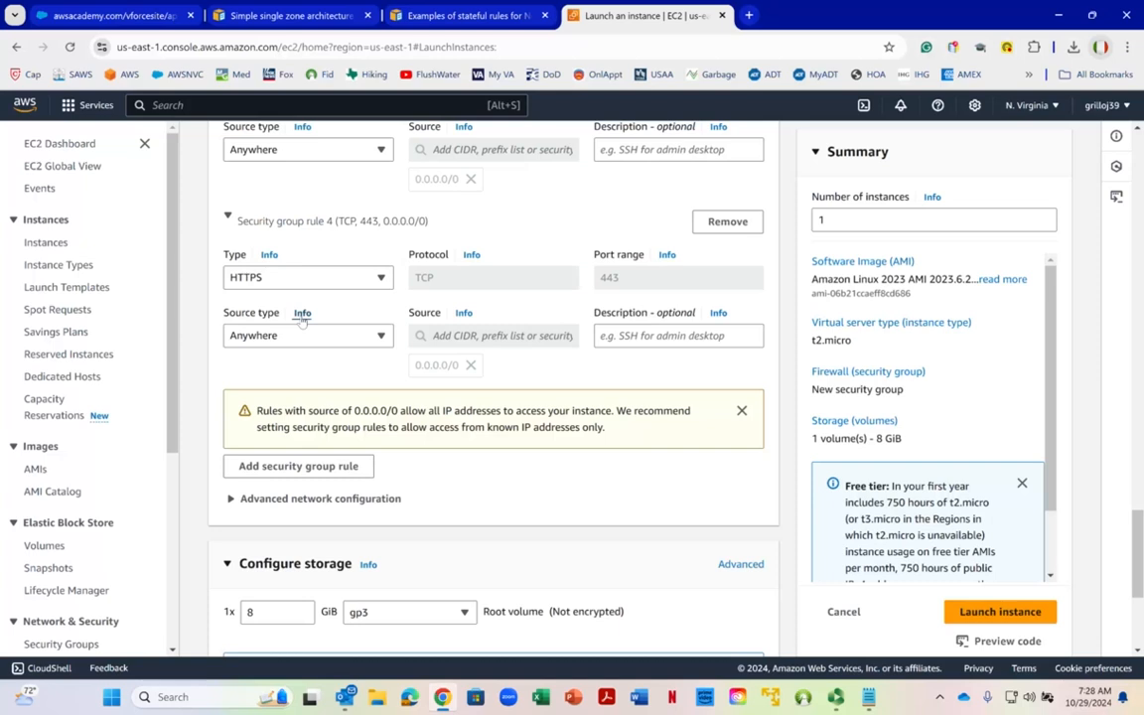
scroll(347, 417, "down", 1)
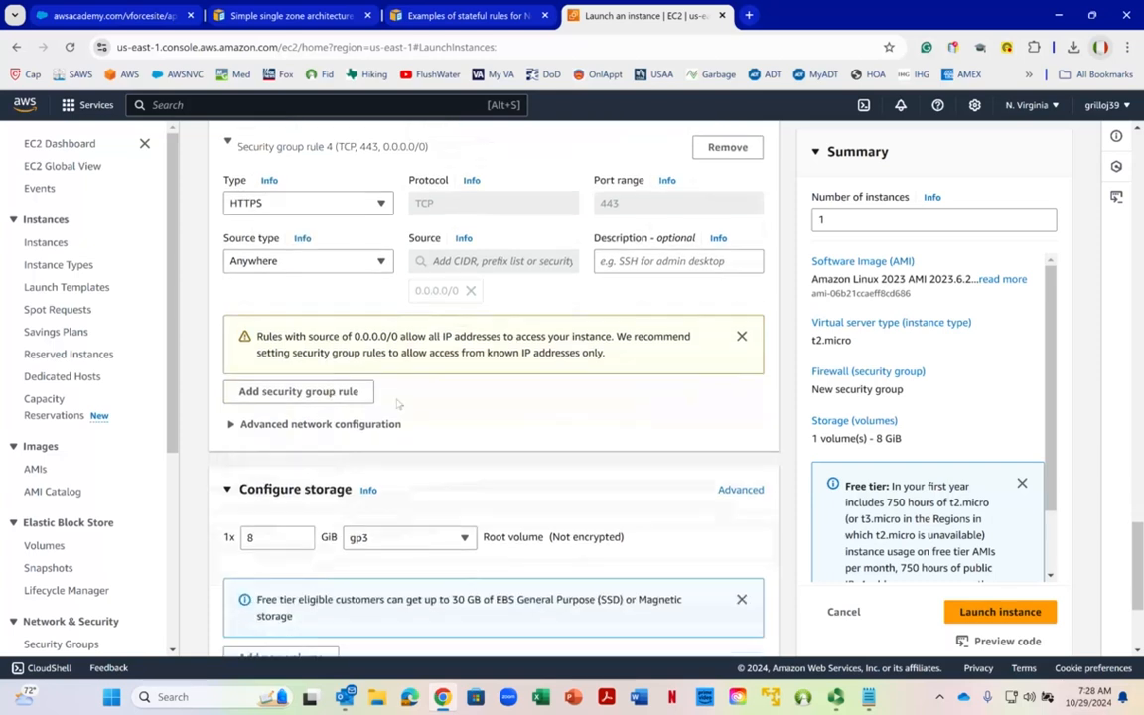
scroll(398, 403, "down", 2)
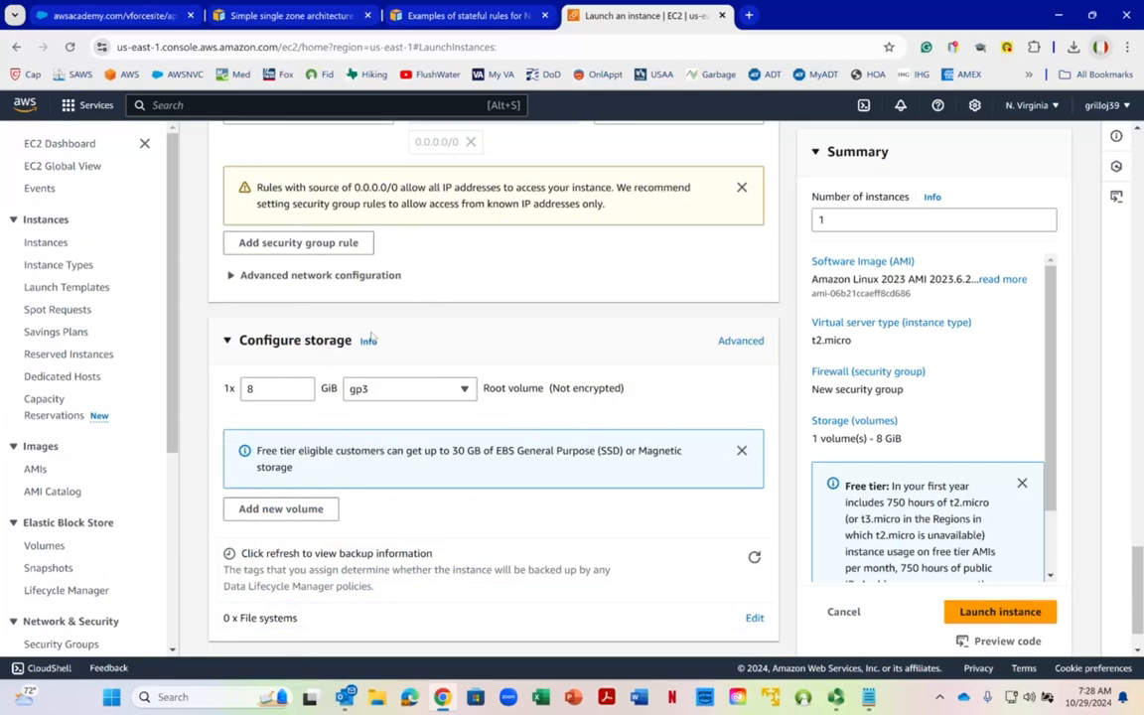
scroll(395, 403, "down", 1)
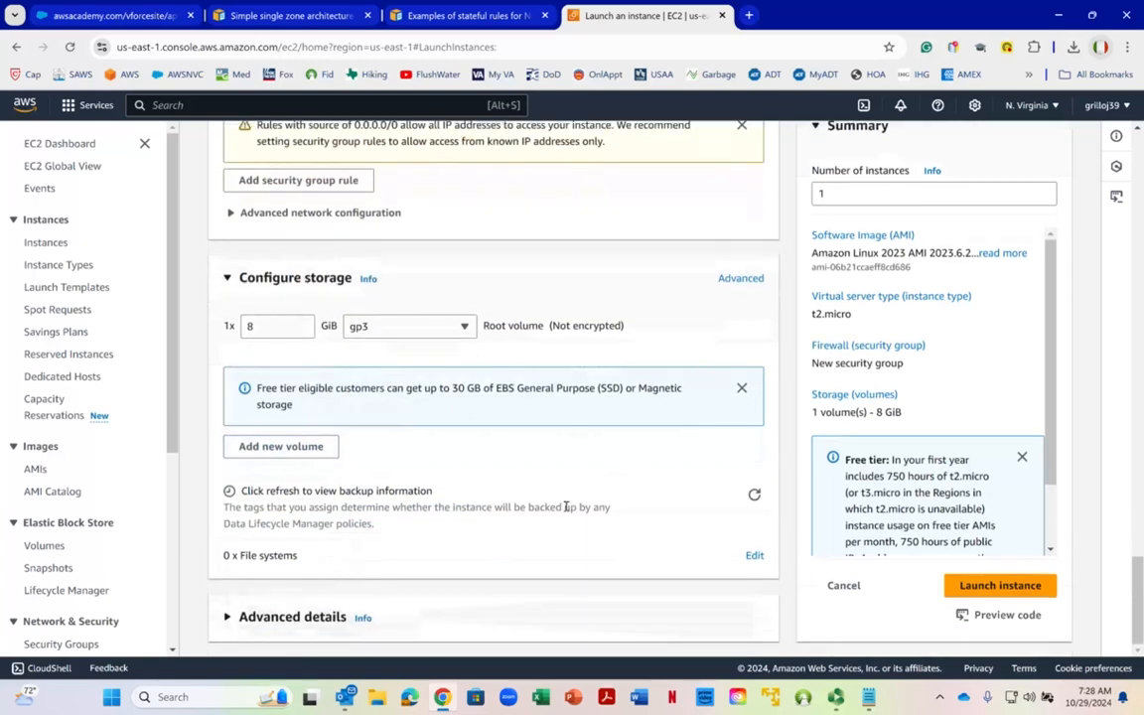
left_click(228, 617)
scroll(323, 554, "down", 10)
scroll(322, 554, "down", 15)
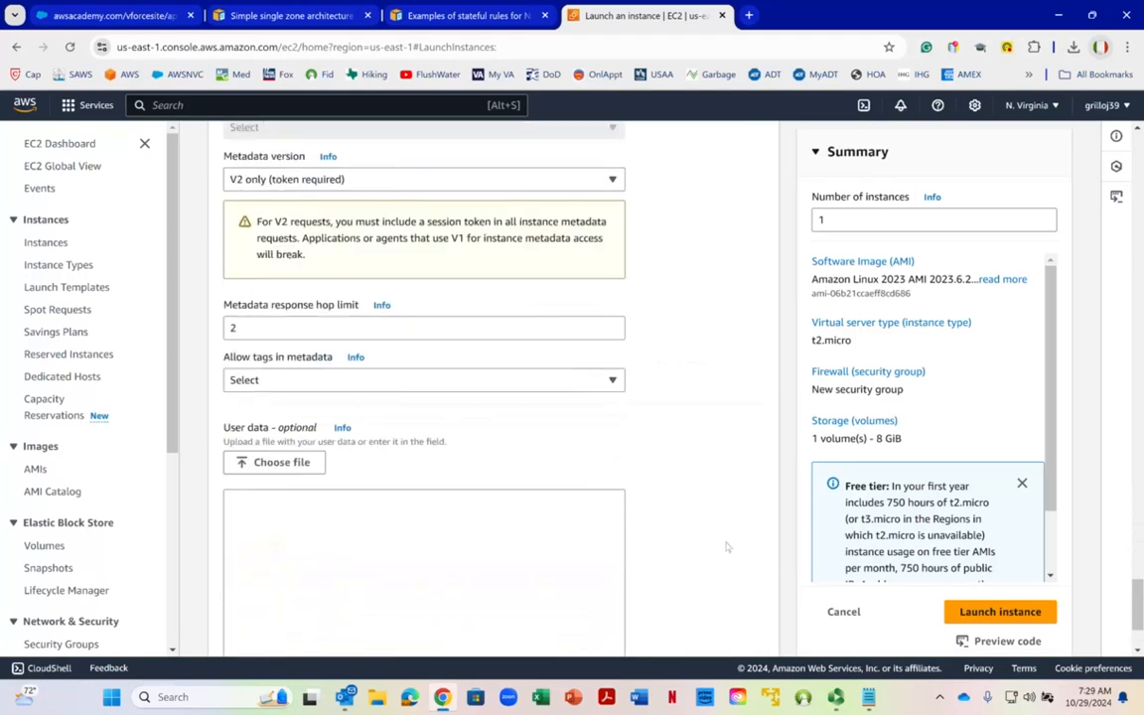
left_click(868, 698)
scroll(340, 368, "down", 5)
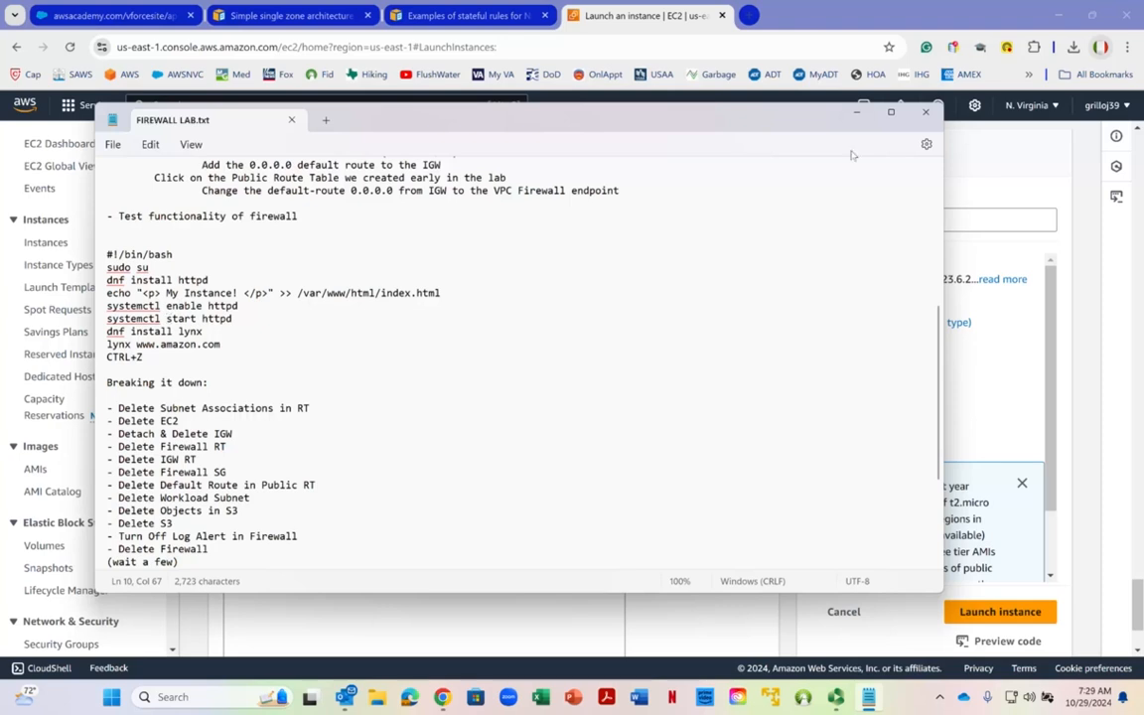
Step: Return to the AWS console and launch the instance with the user data field left empty
left_click(856, 113)
scroll(462, 413, "down", 2)
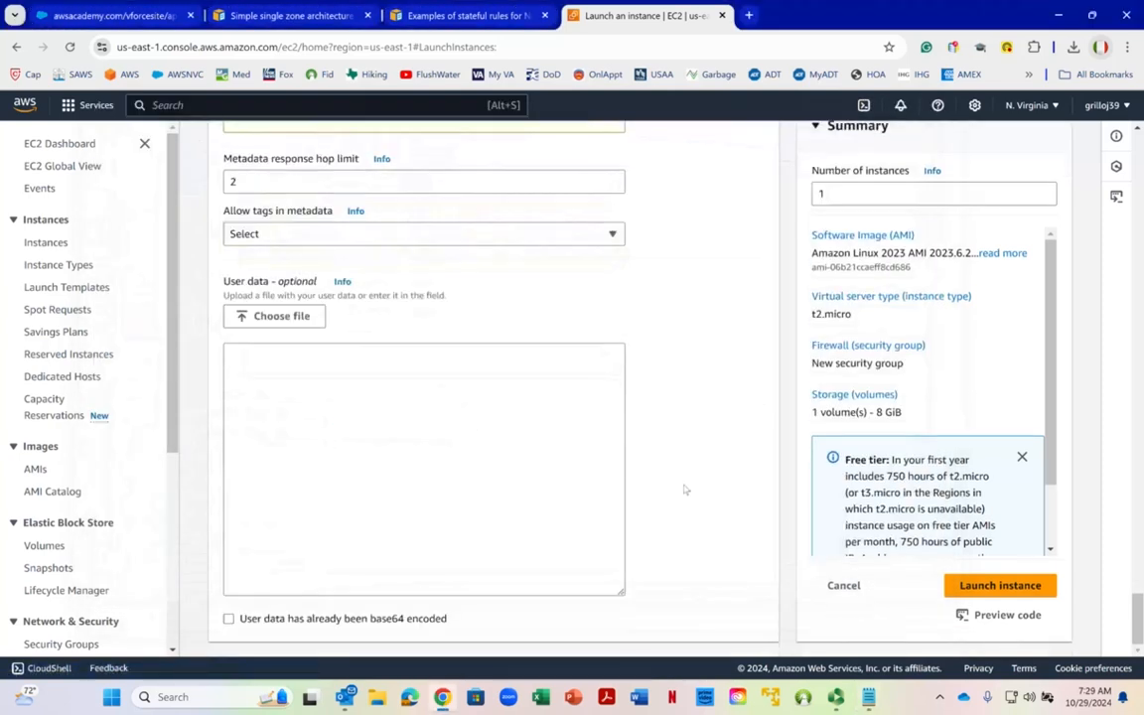
left_click(975, 590)
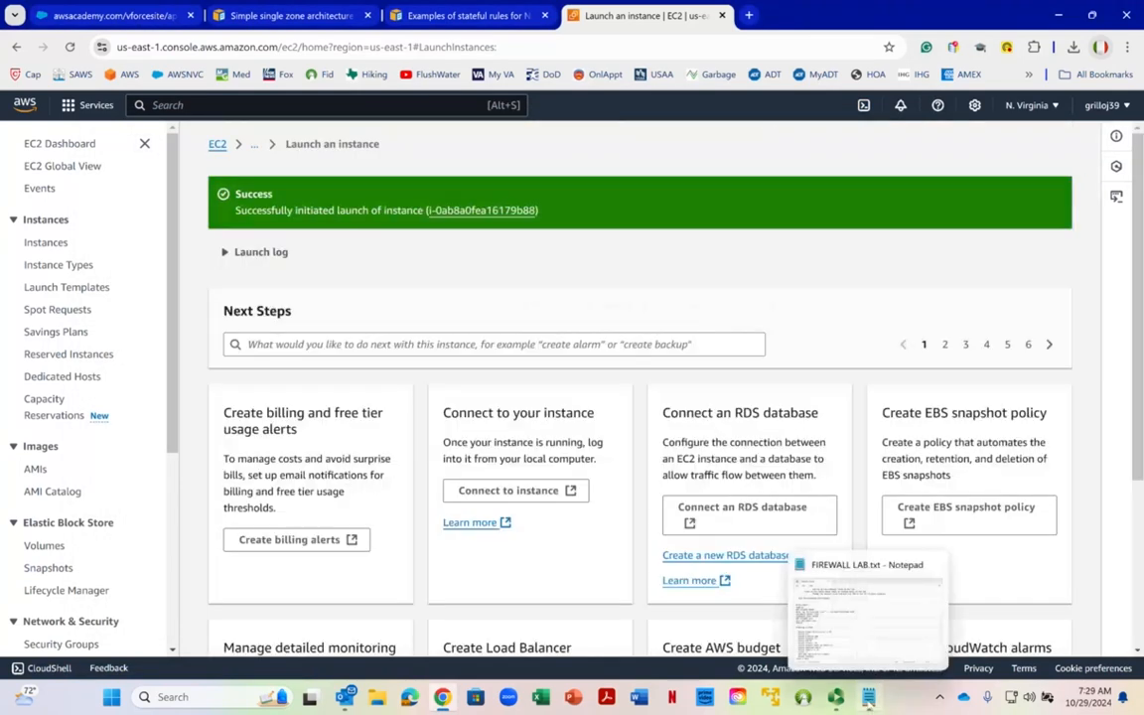
Step: Switch to the FIREWALL LAB.txt notes and review the step about connecting to the instance with the .ppk file
left_click(870, 697)
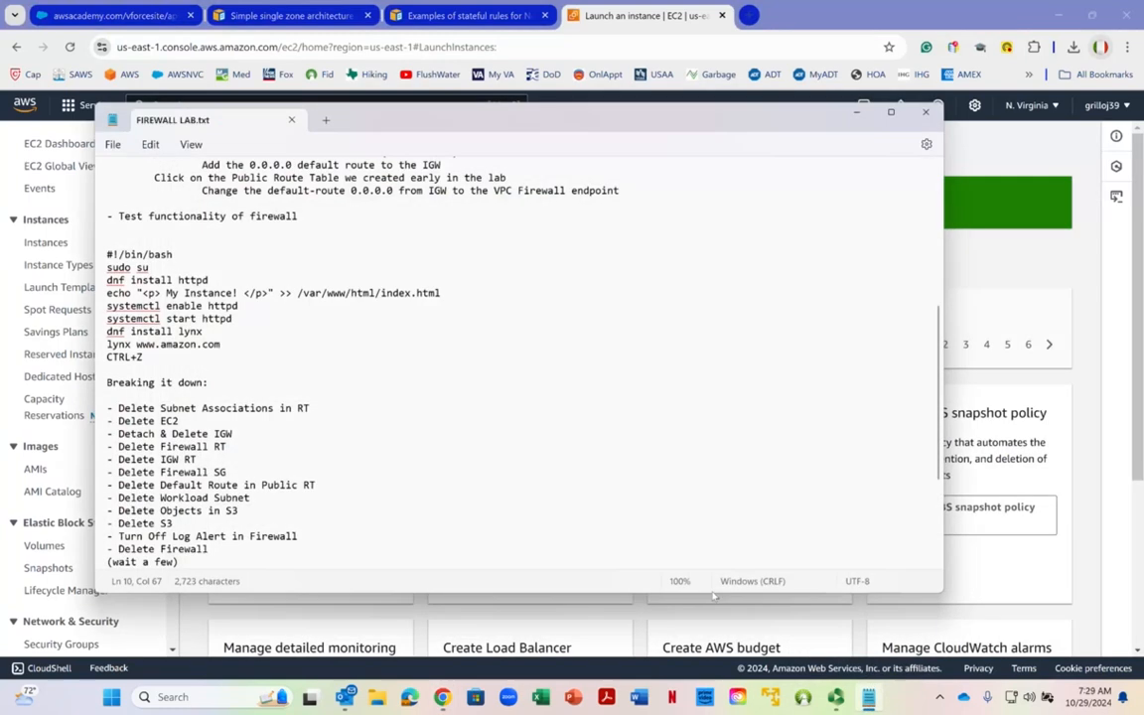
scroll(410, 432, "up", 1)
scroll(410, 432, "up", 5)
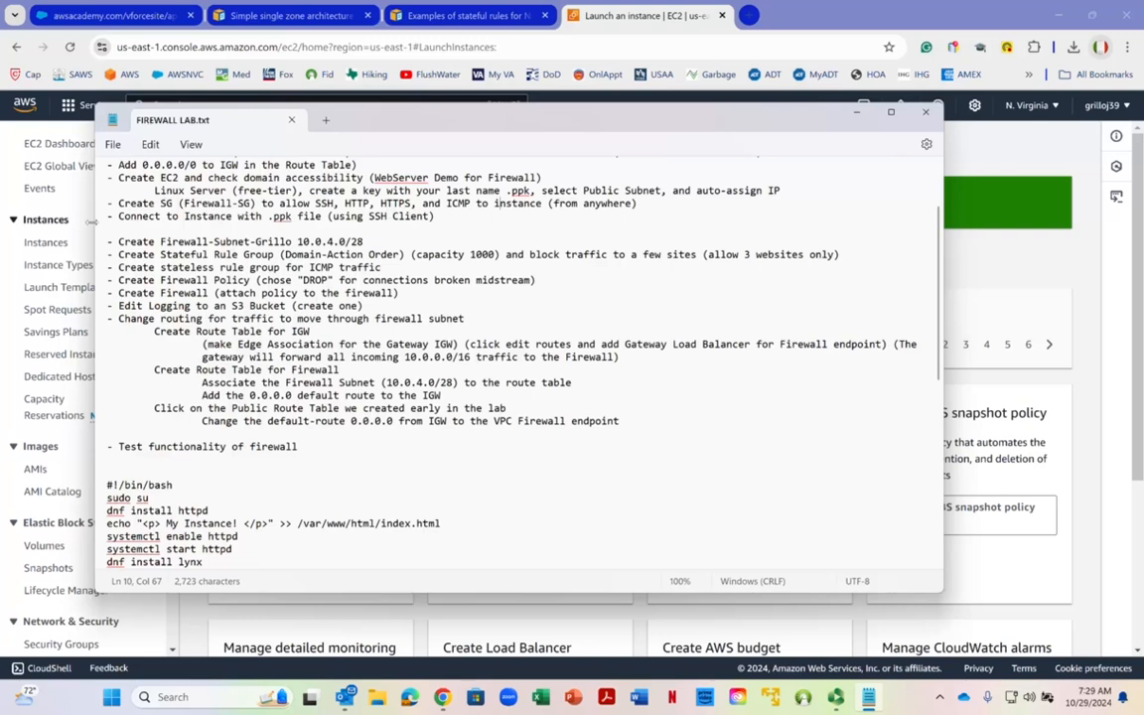
left_click_drag(118, 215, 321, 224)
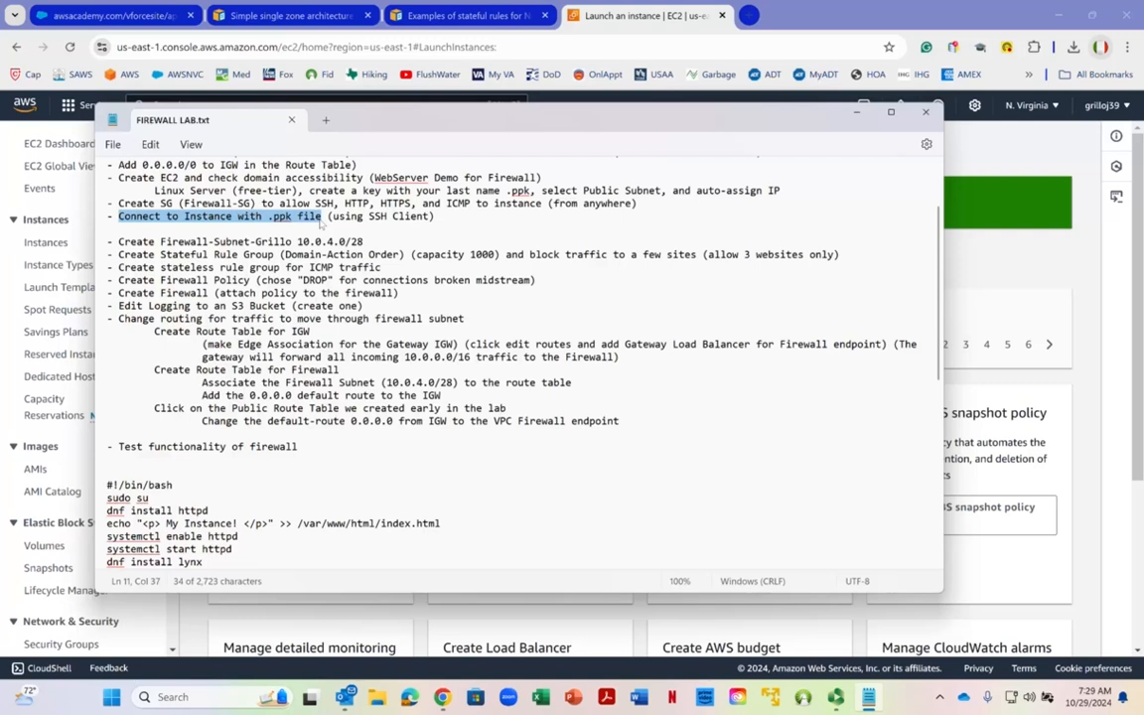
right_click(280, 225)
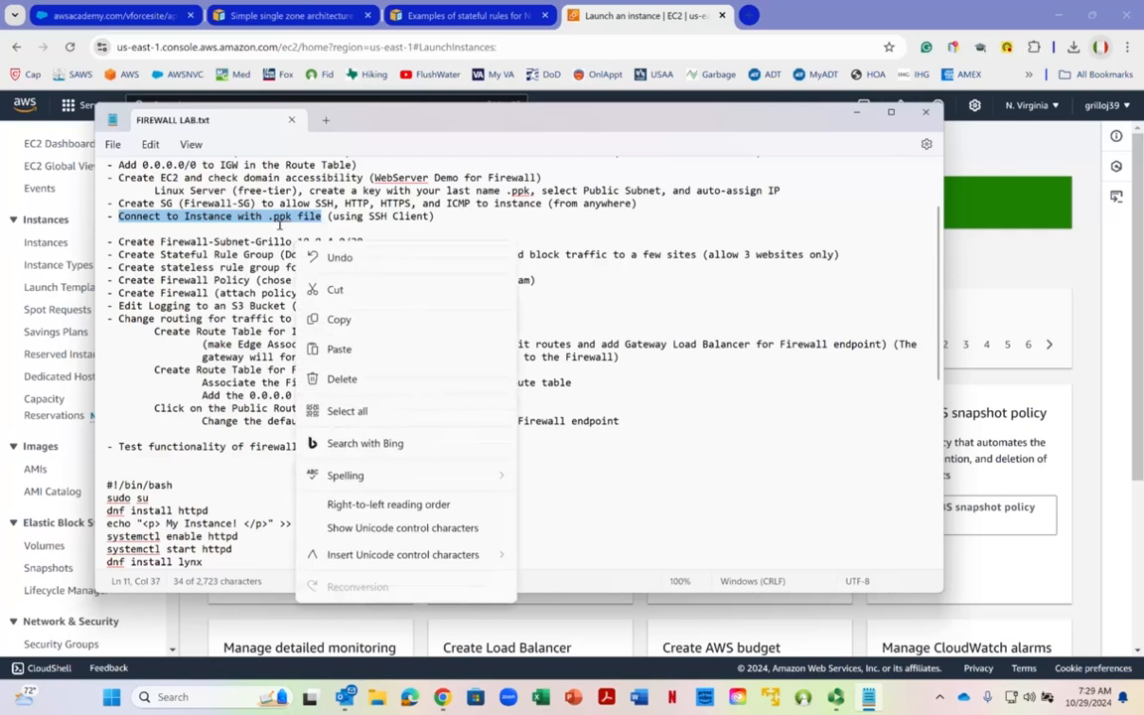
right_click(280, 225)
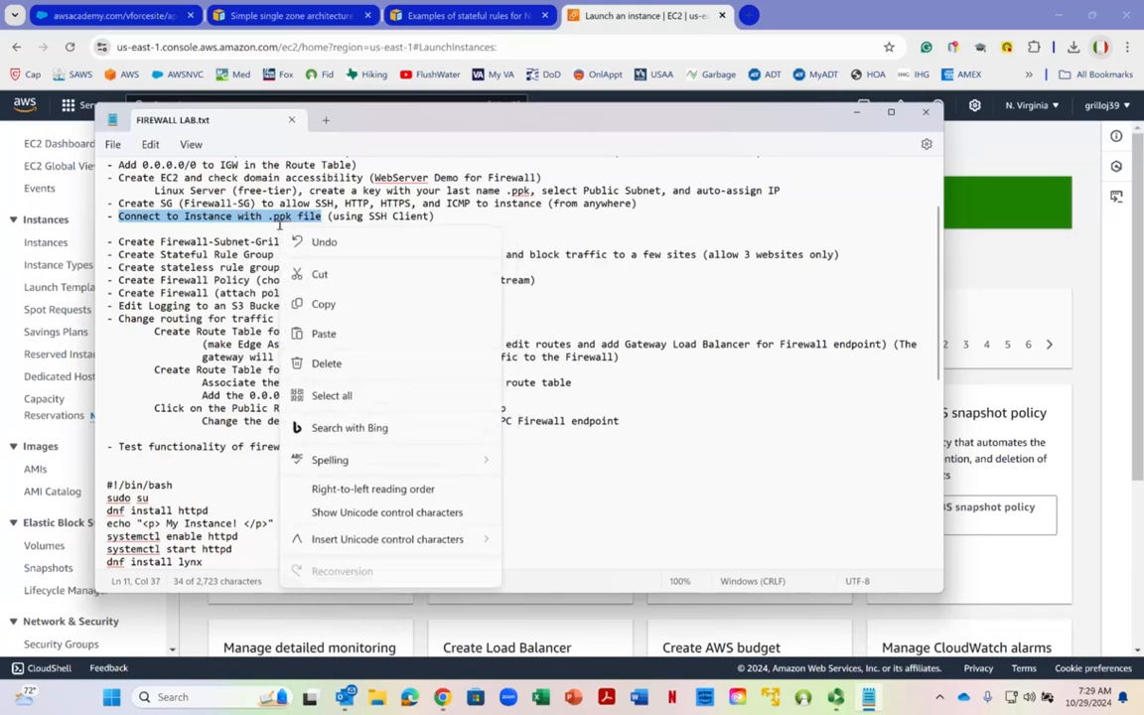
left_click(341, 215)
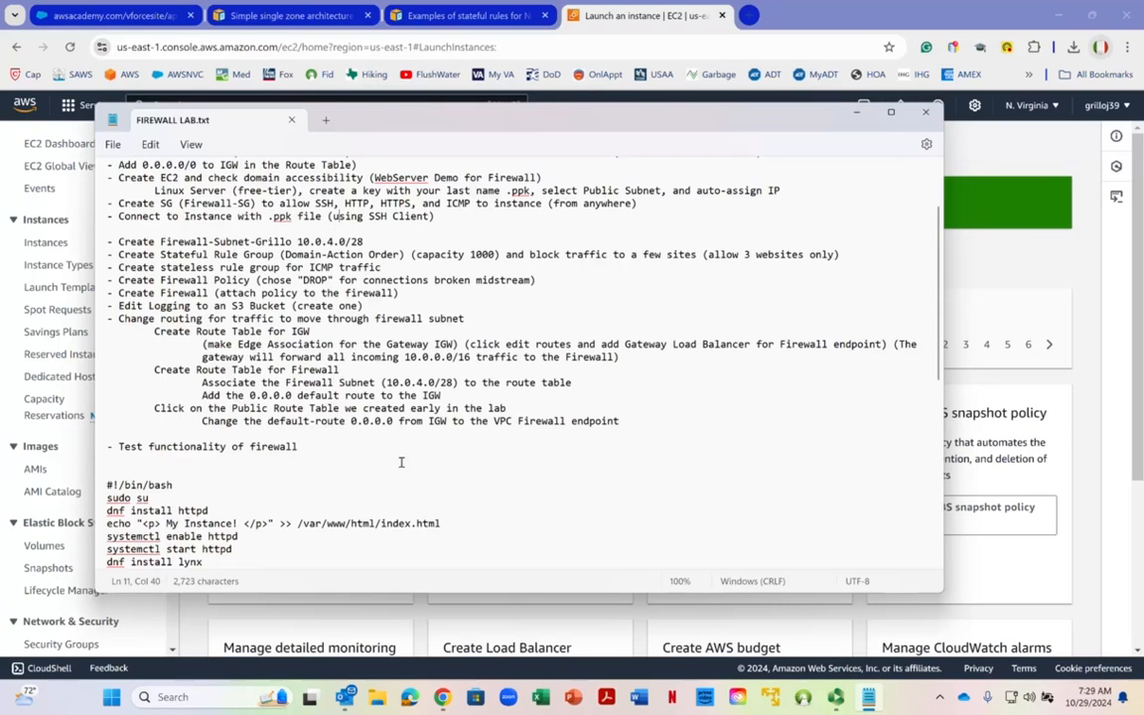
Step: Return to the browser and search the web for "download putty" in a new page
left_click(755, 10)
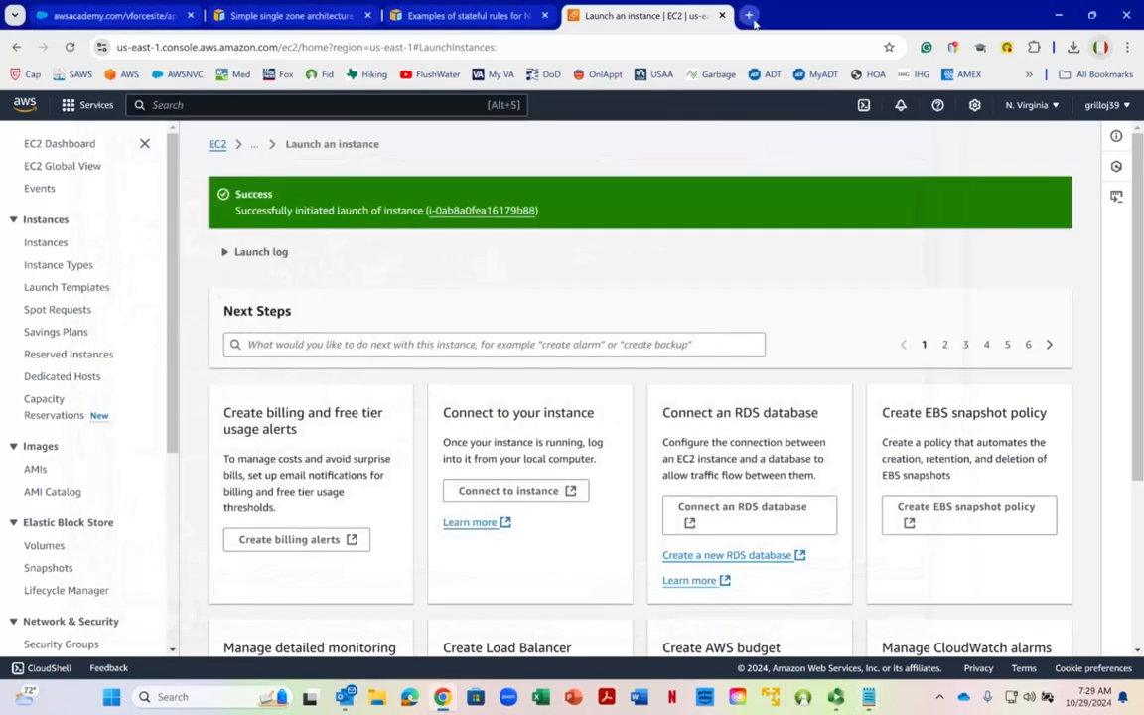
left_click(749, 15)
left_click(582, 47)
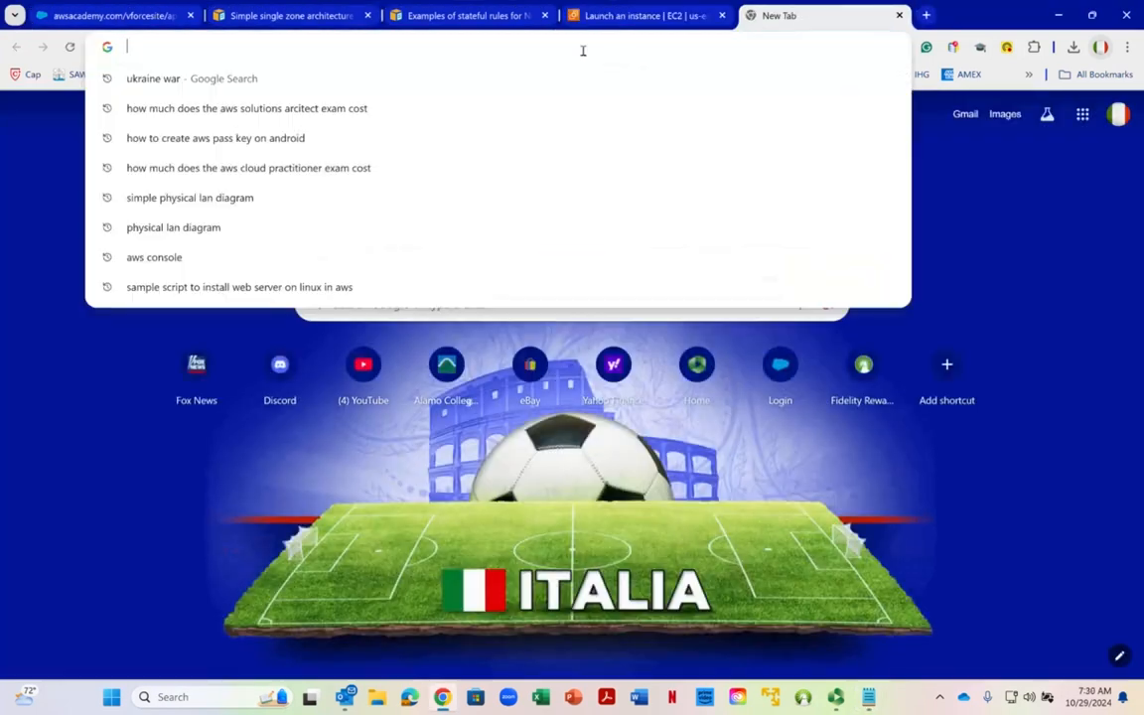
key("ctrl+p")
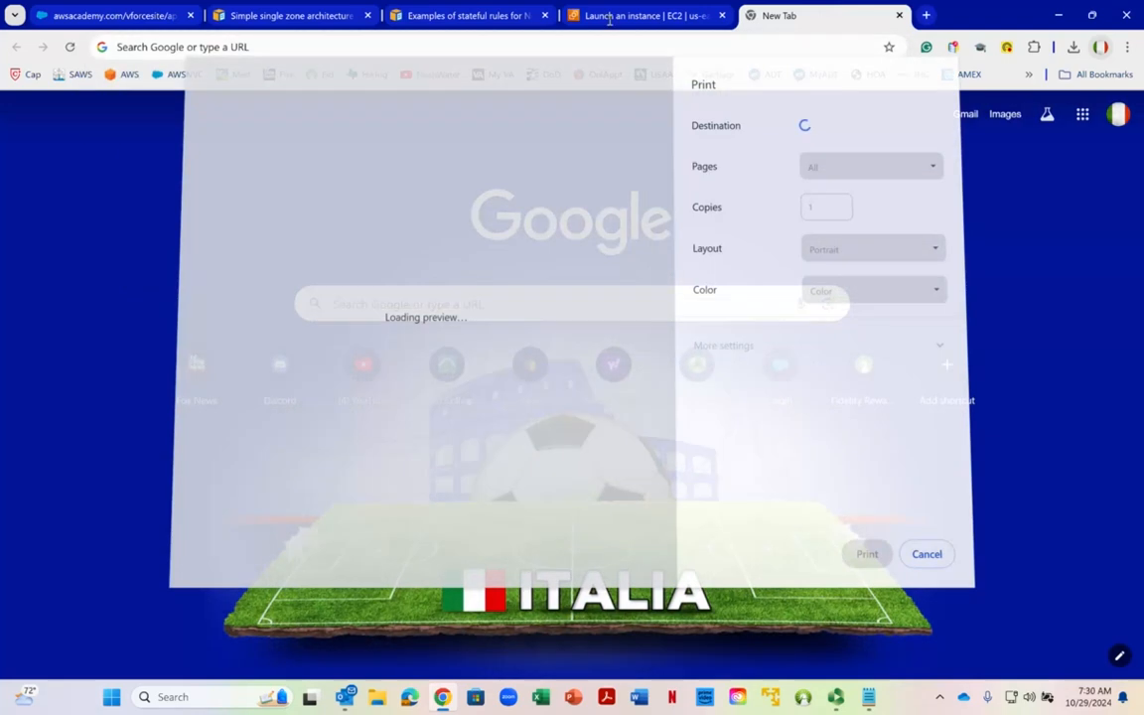
left_click(508, 39)
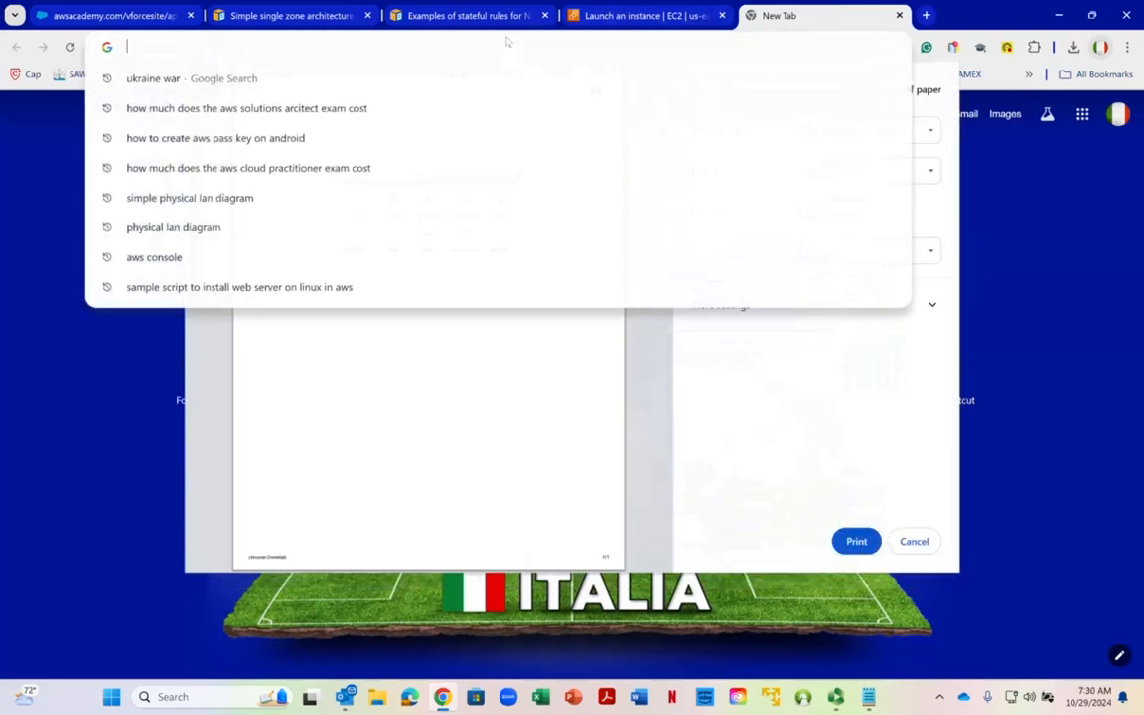
type("downlo")
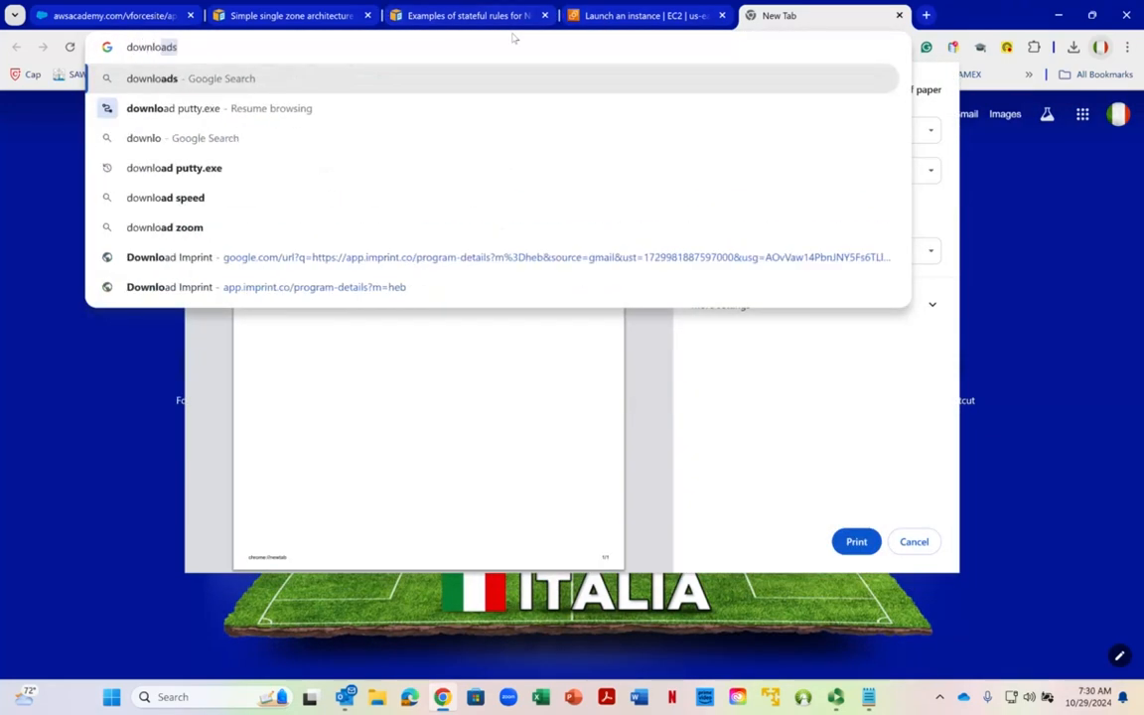
type("ad putty")
key("Return")
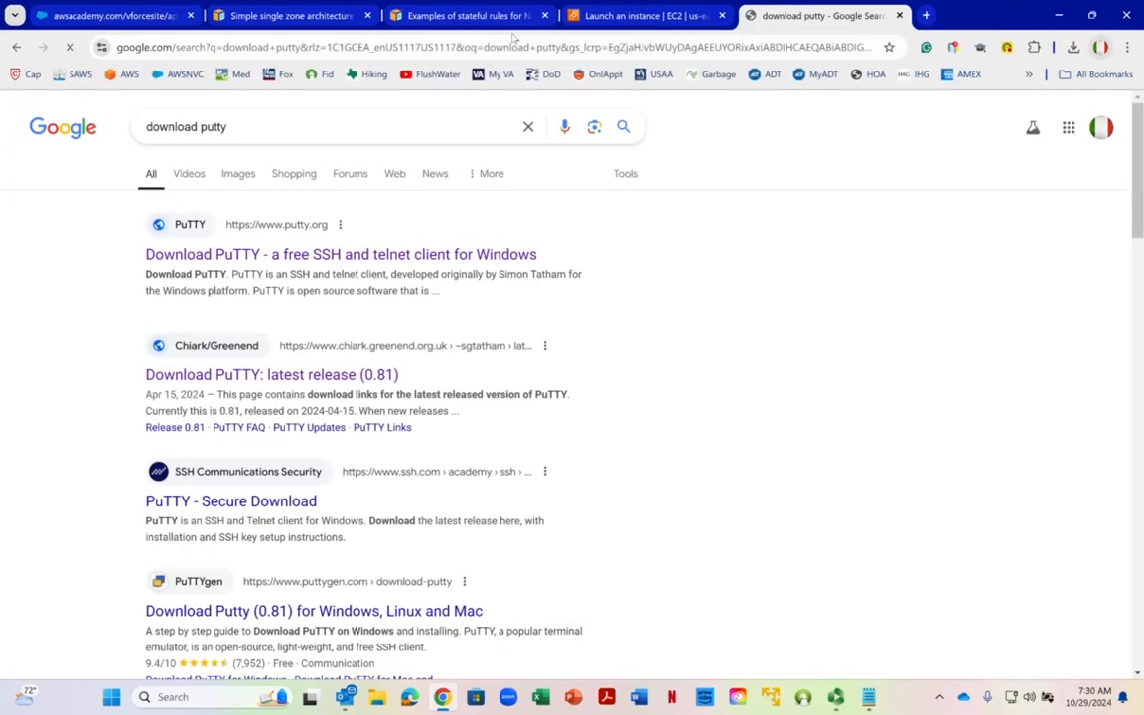
Step: Open PuTTY's official download page, examine the standalone 64-bit x86 putty.exe entry, and close the page without downloading
right_click(298, 257)
left_click(289, 257)
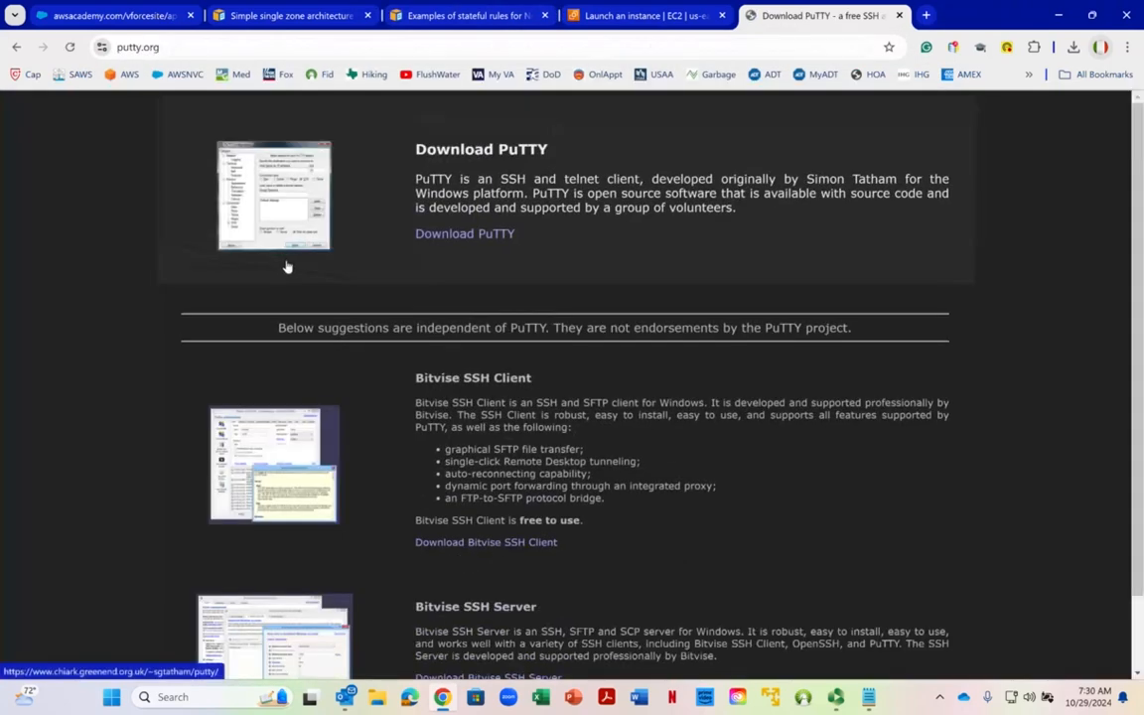
left_click(450, 235)
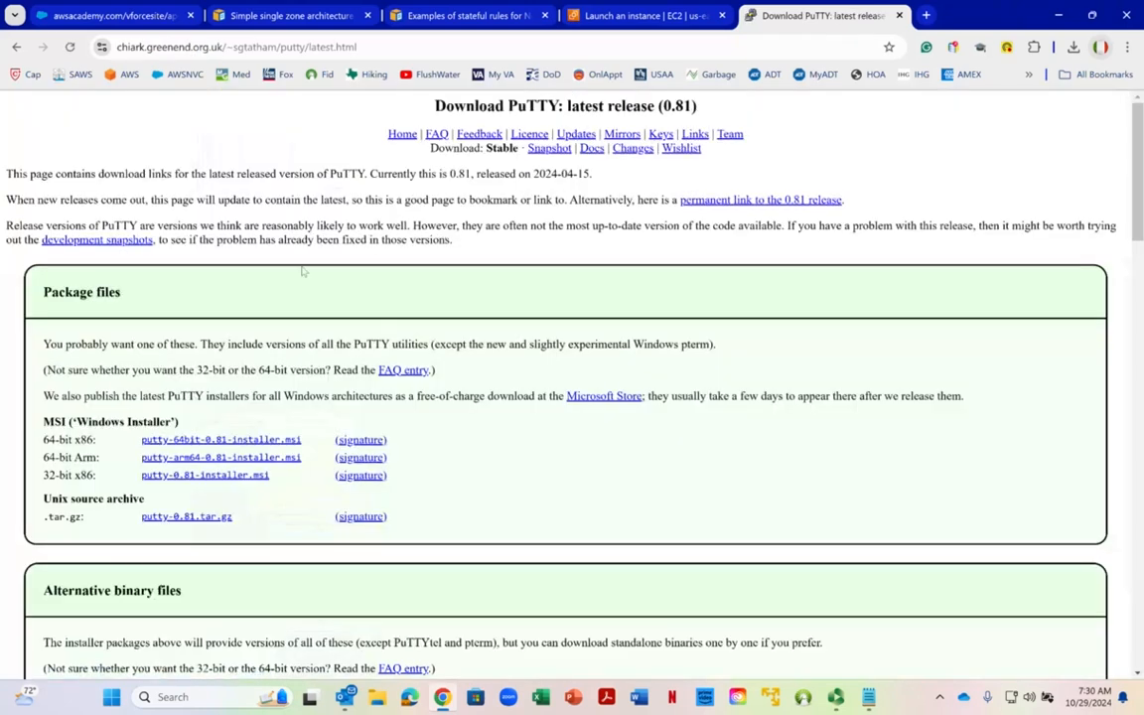
scroll(303, 270, "down", 2)
scroll(306, 266, "down", 1)
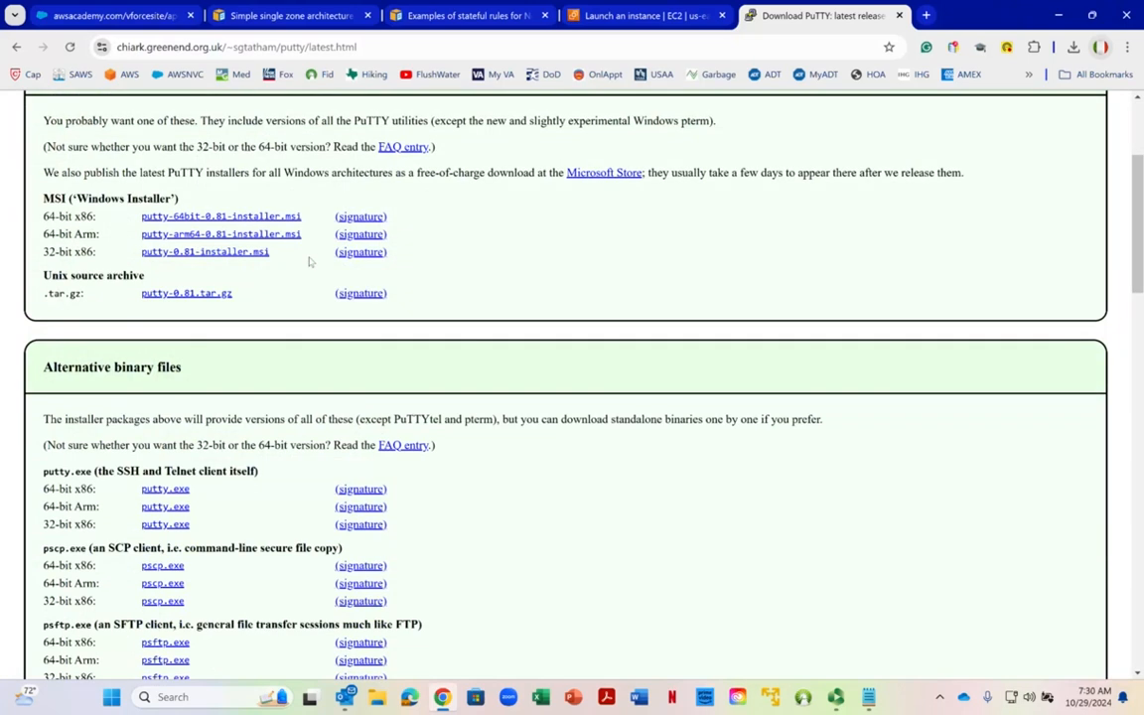
scroll(309, 261, "down", 2)
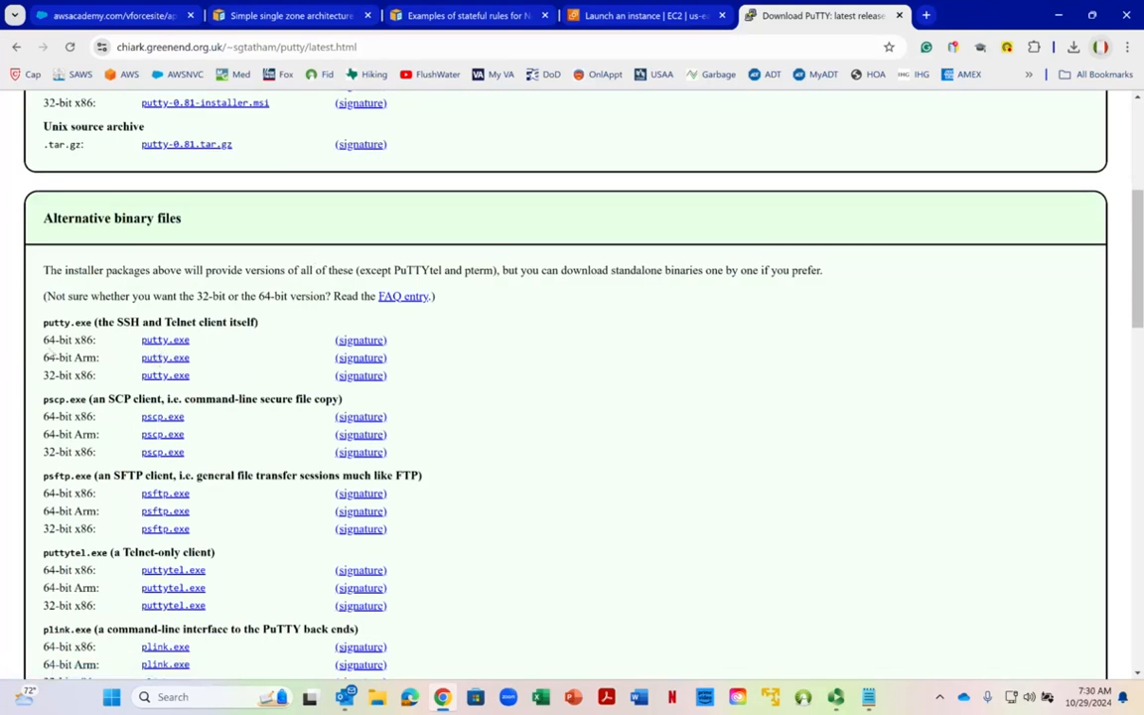
right_click(178, 339)
left_click(253, 316)
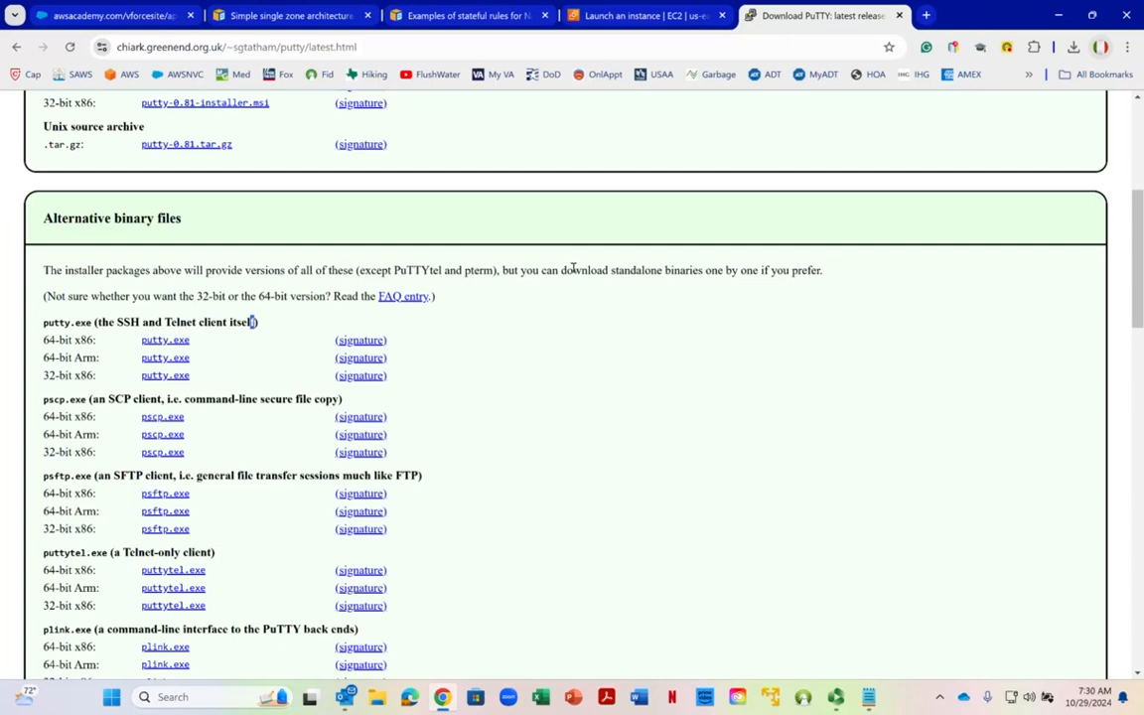
left_click(900, 15)
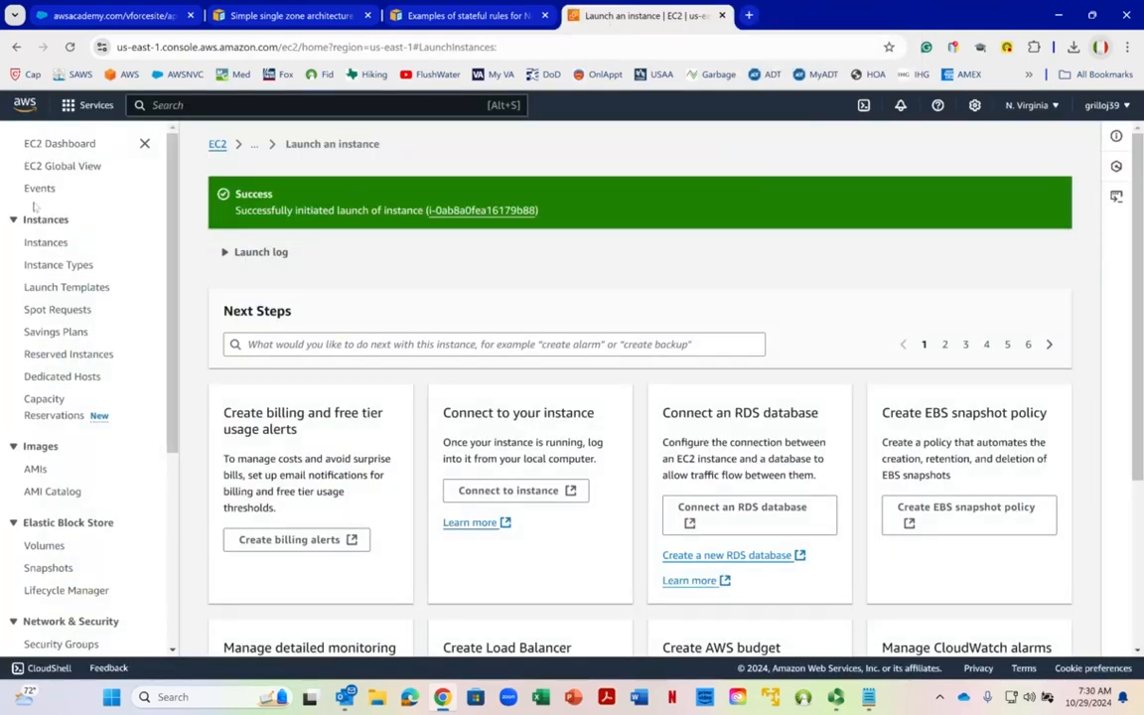
Step: List the running EC2 instances, refresh the list, and select the WebServer Demo instance to check its status checks
left_click(76, 145)
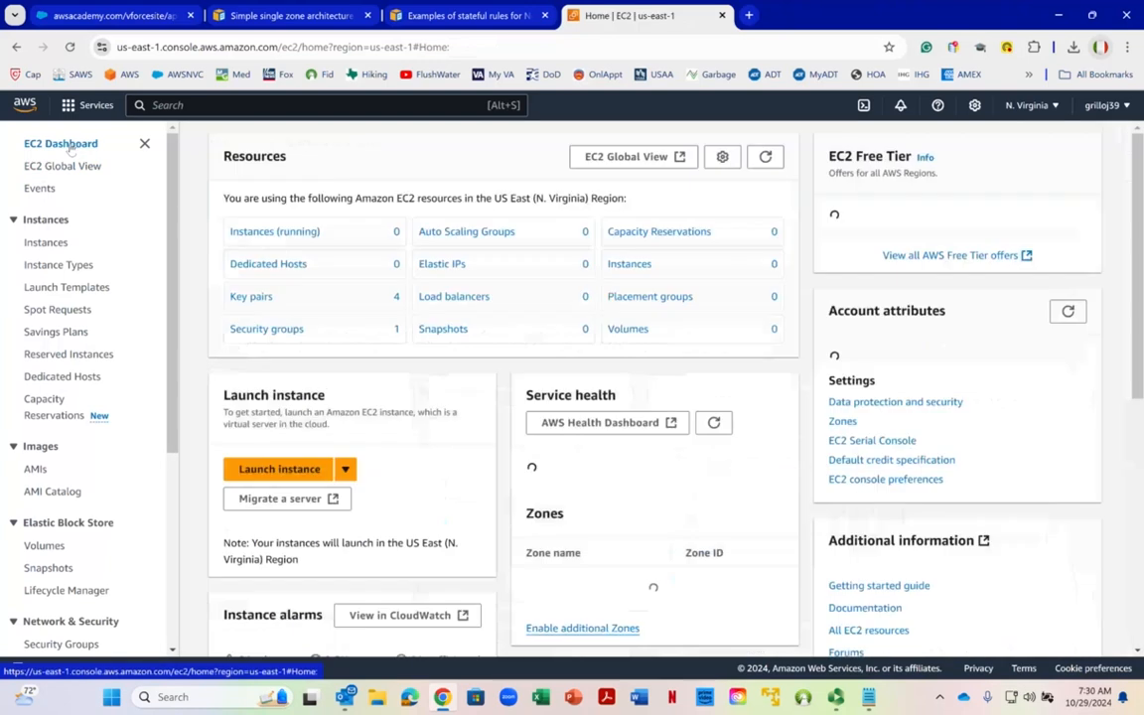
left_click(258, 230)
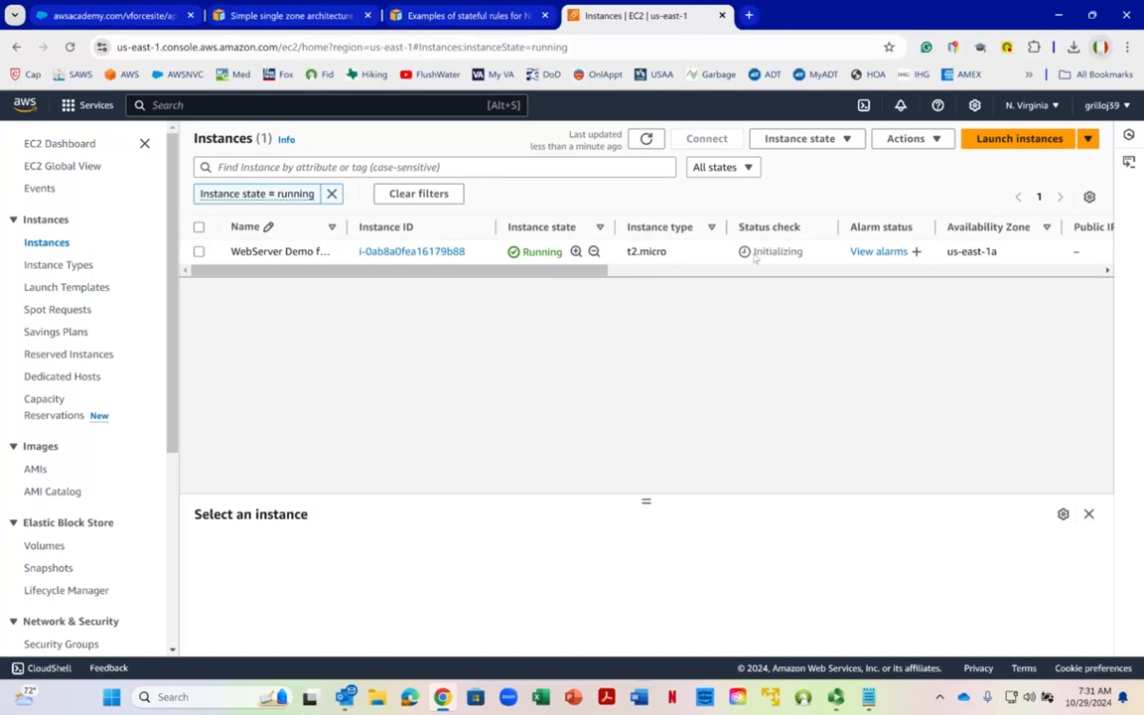
left_click_drag(754, 253, 800, 250)
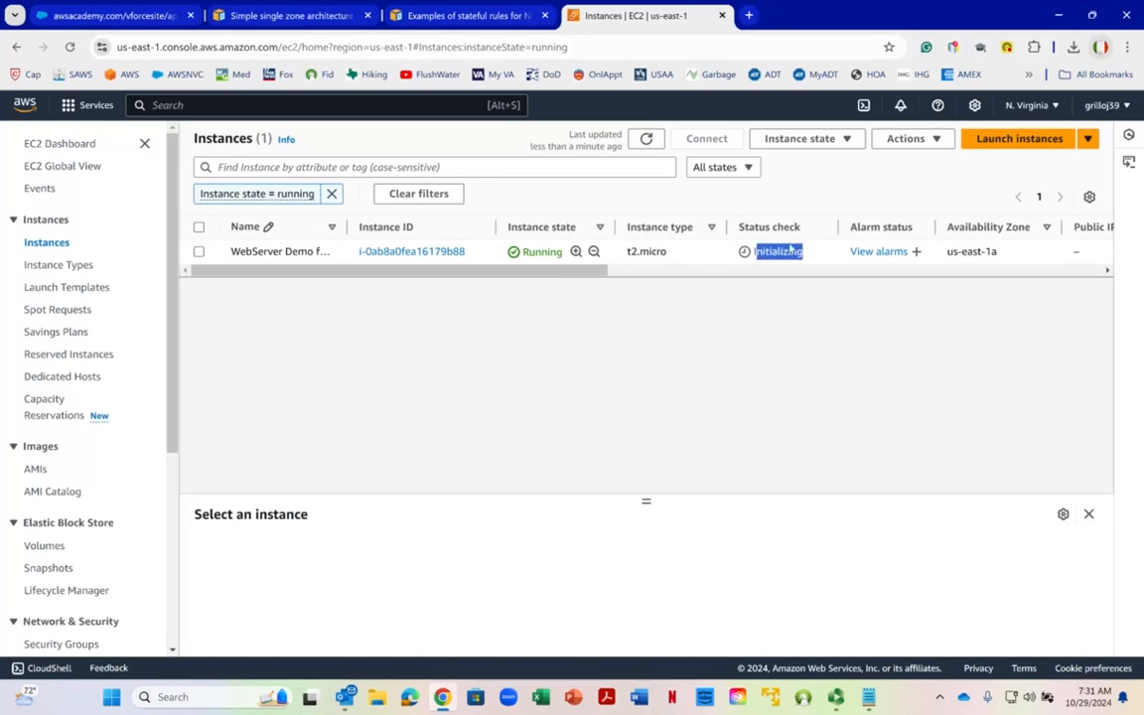
left_click(645, 138)
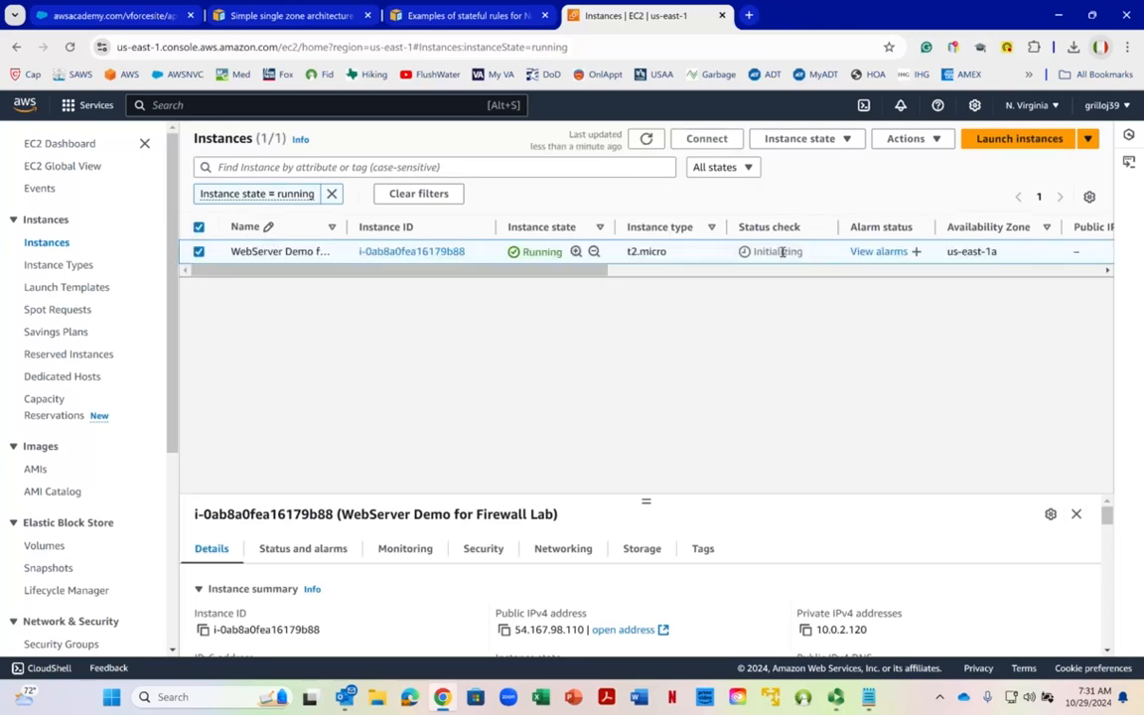
right_click(782, 252)
left_click(771, 252)
mouse_move(836, 696)
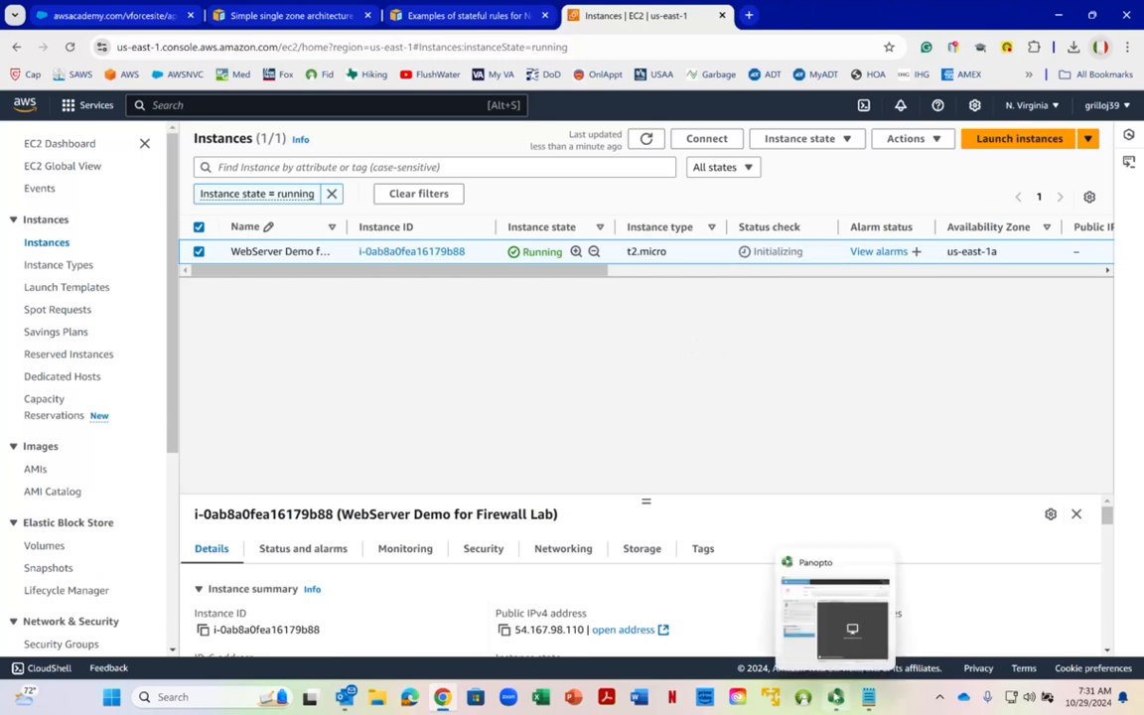
left_click(836, 696)
left_click(338, 164)
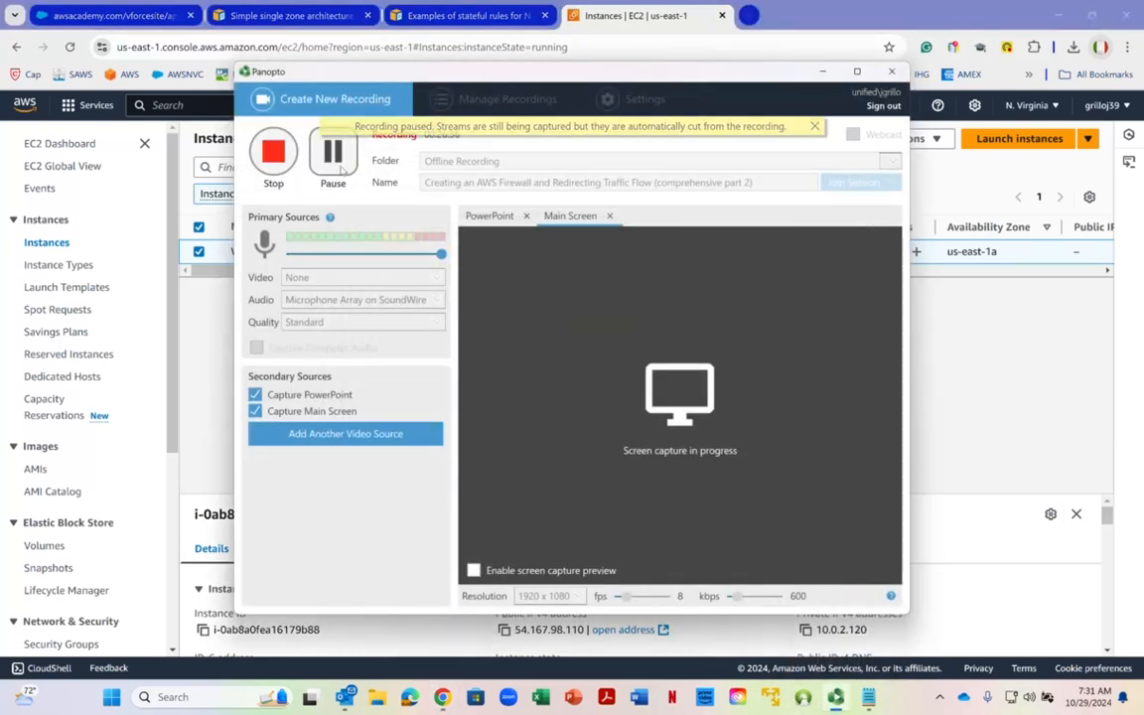
left_click(821, 73)
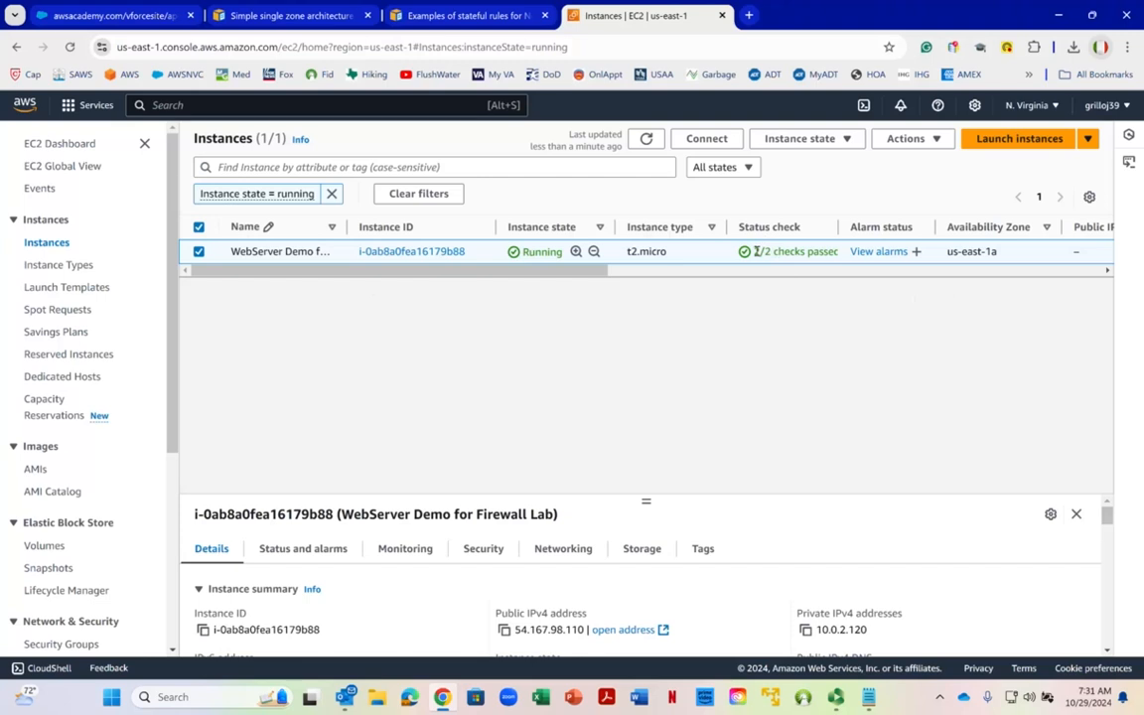
Step: Recheck the web server's status checks, open the instance's summary, and copy its public IPv4 address
left_click_drag(753, 251, 824, 252)
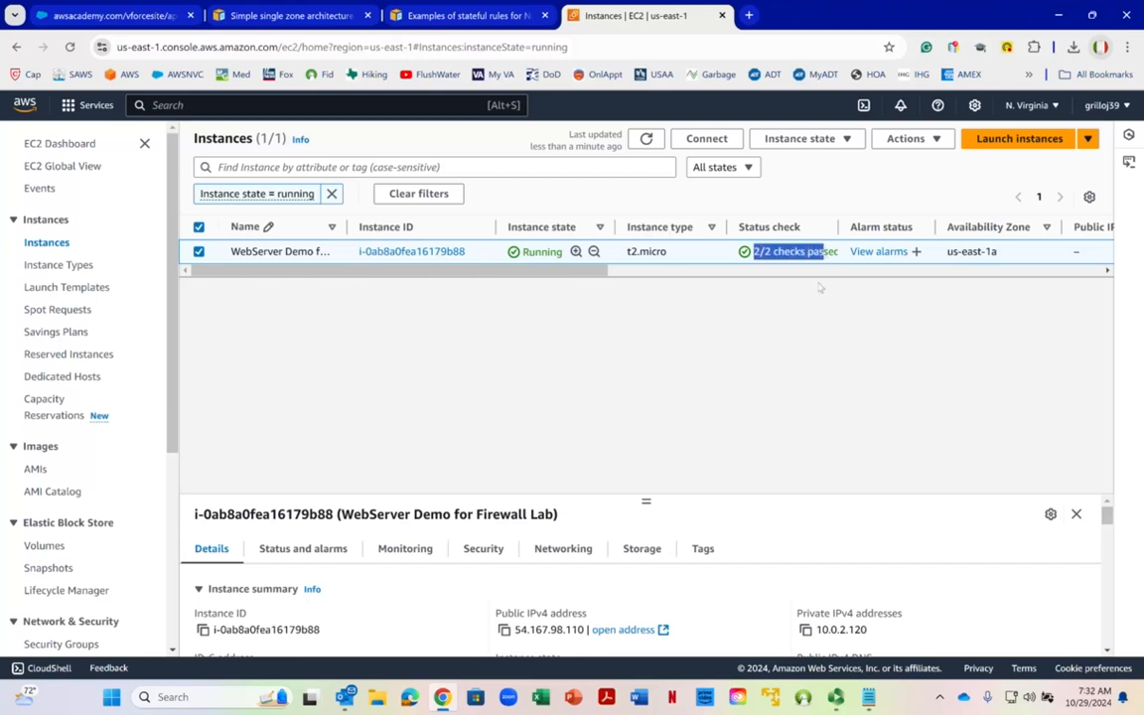
left_click(731, 397)
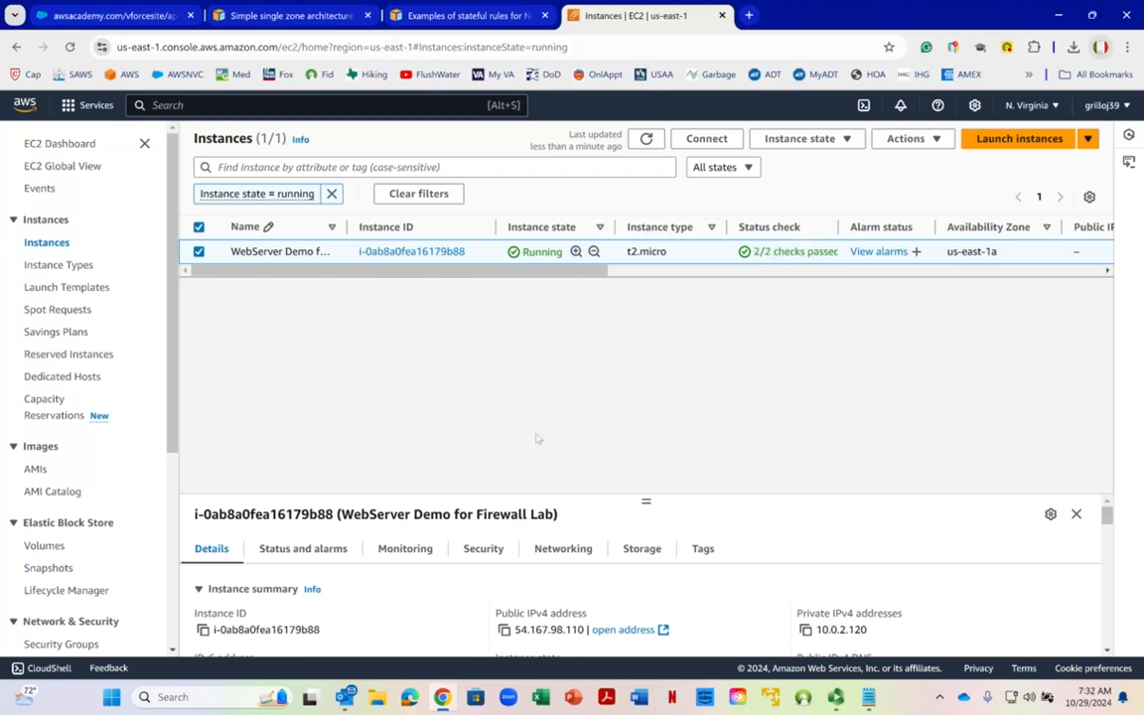
left_click(405, 253)
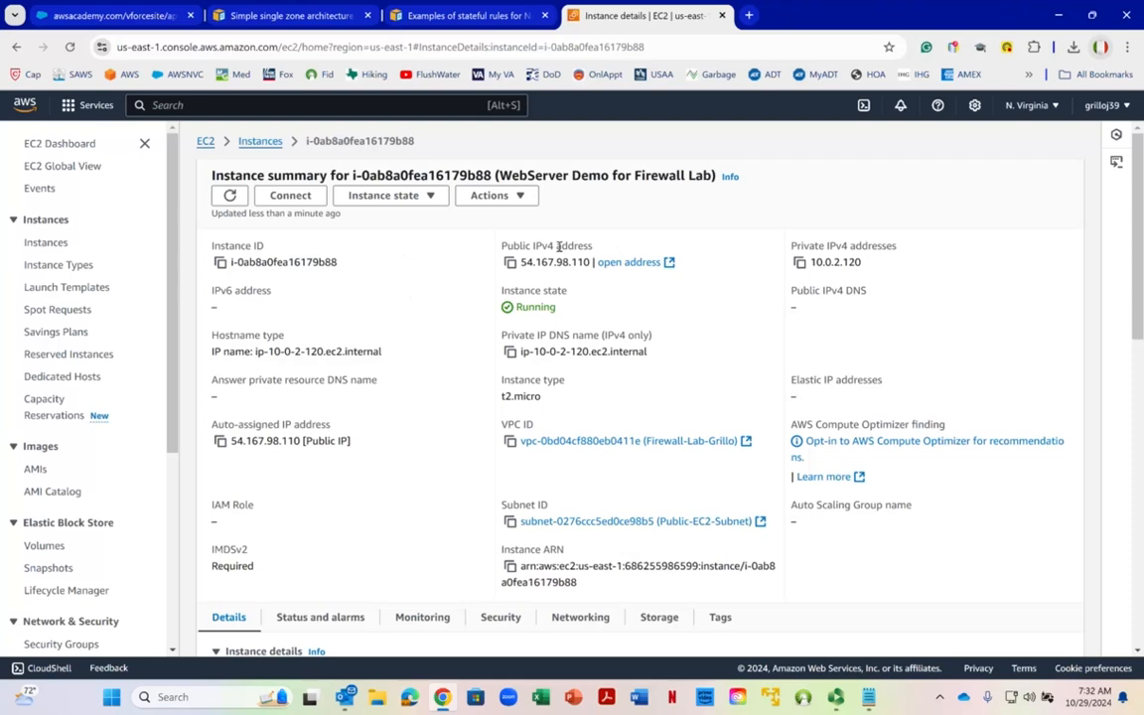
left_click(512, 266)
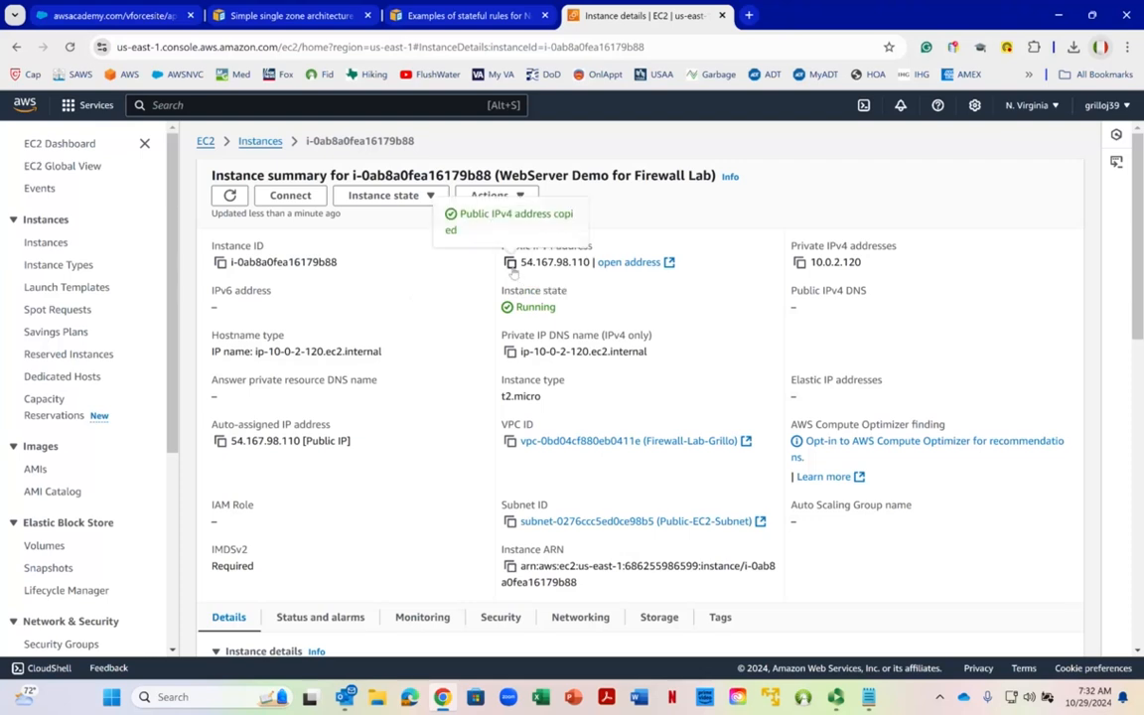
Step: Launch putty.exe and paste the copied public IP address 54.167.98.110 as the session's host name
left_click(217, 698)
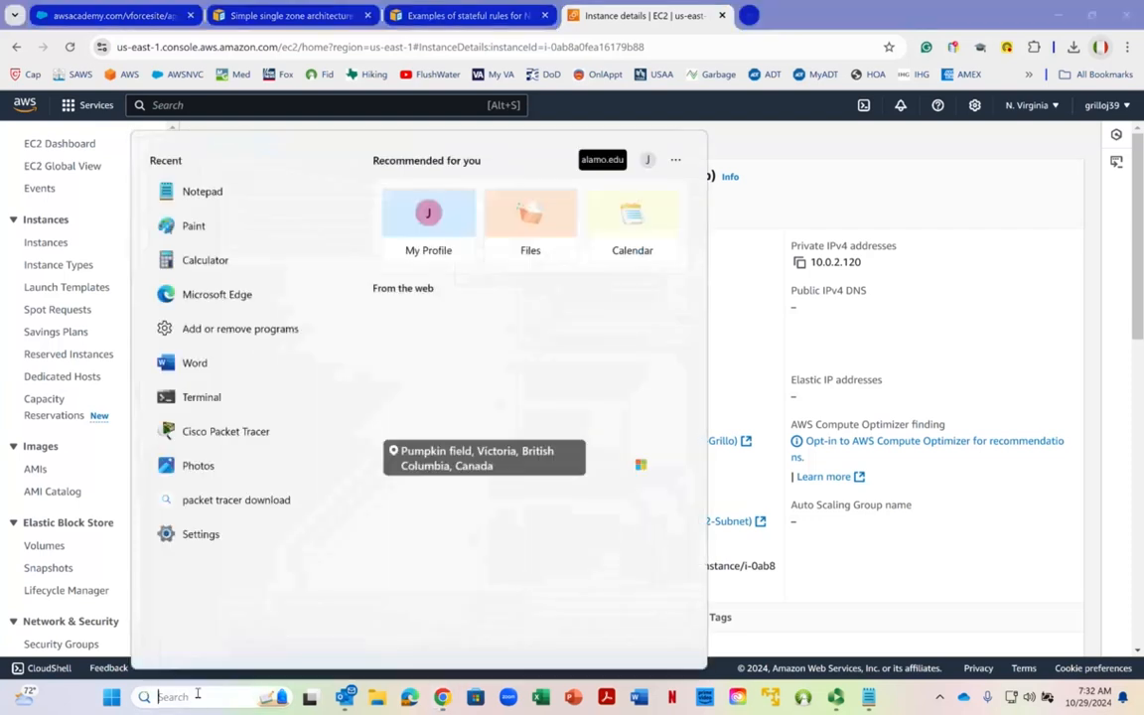
type("putty.exe")
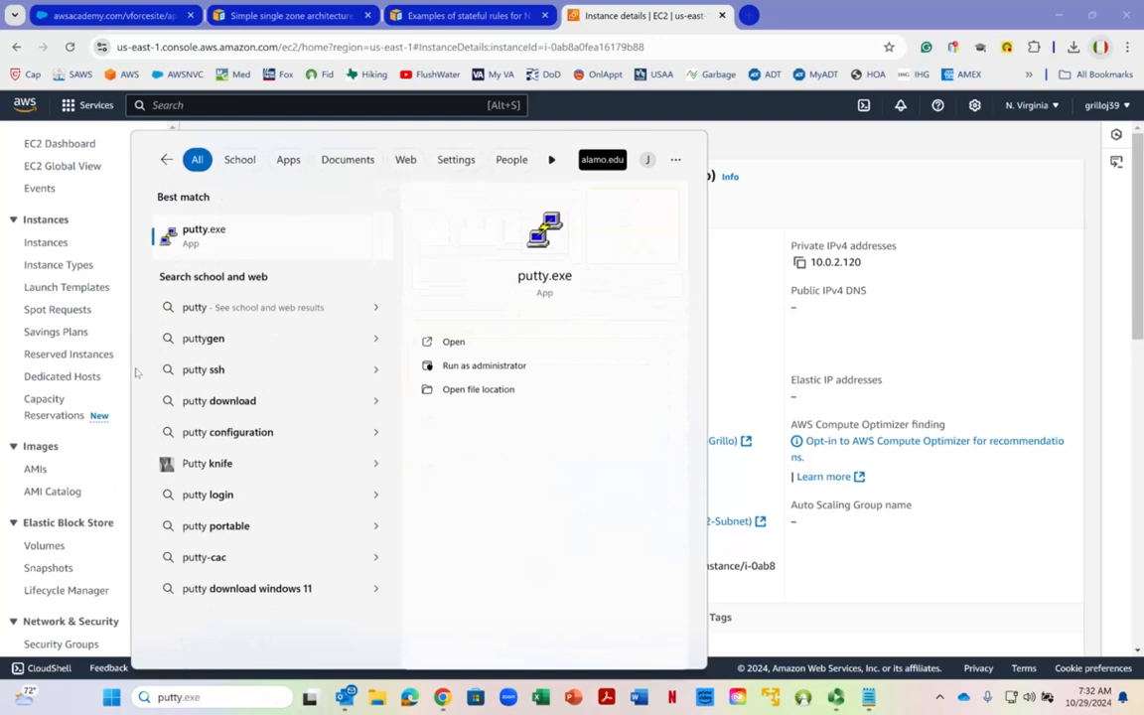
left_click(202, 236)
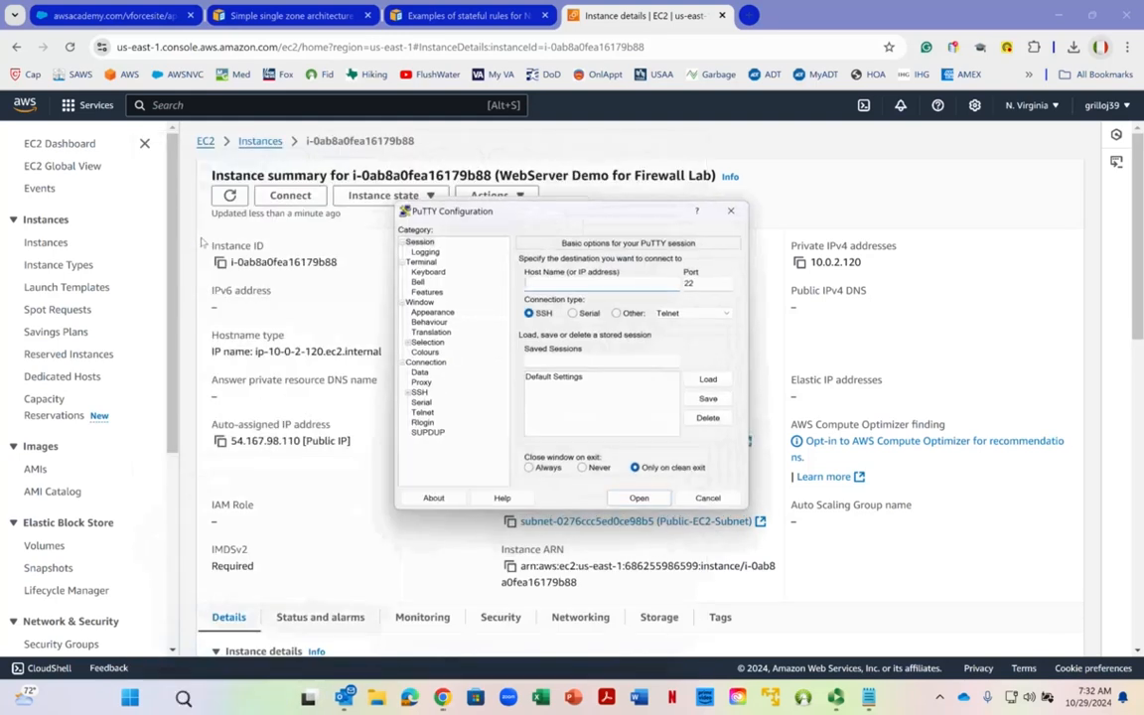
right_click(540, 281)
left_click(579, 344)
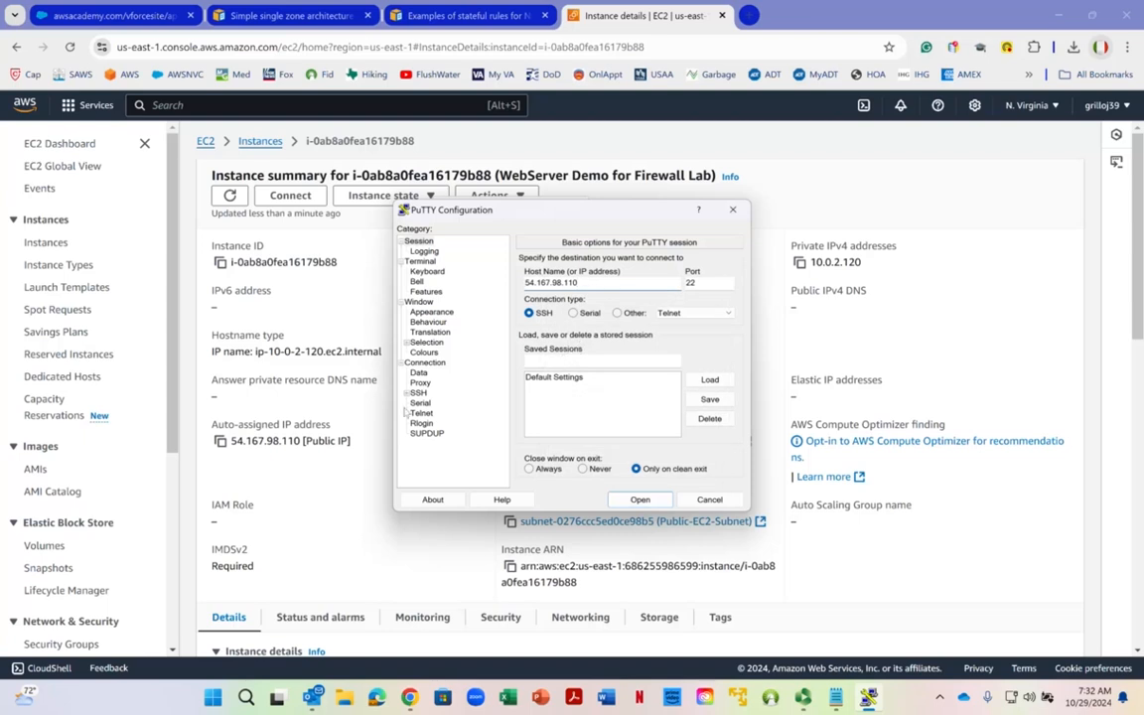
Step: Set GrilloKeyPair.ppk from Downloads as the private key file in the SSH authentication credentials
left_click(408, 386)
left_click(407, 393)
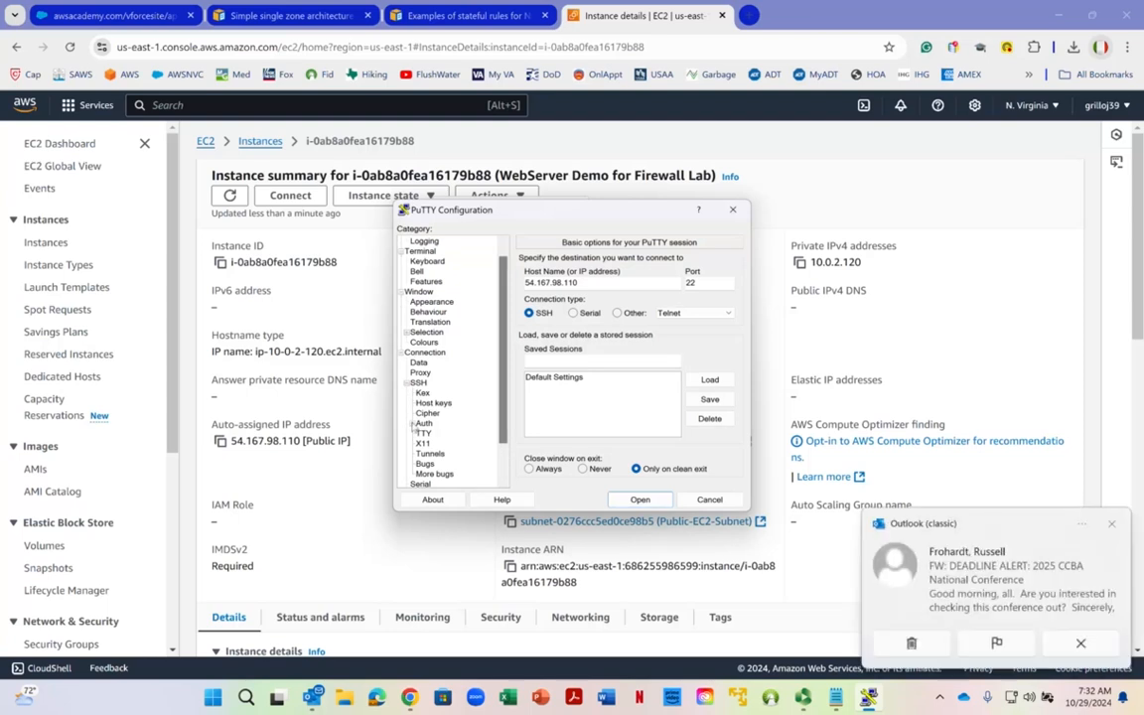
left_click(412, 423)
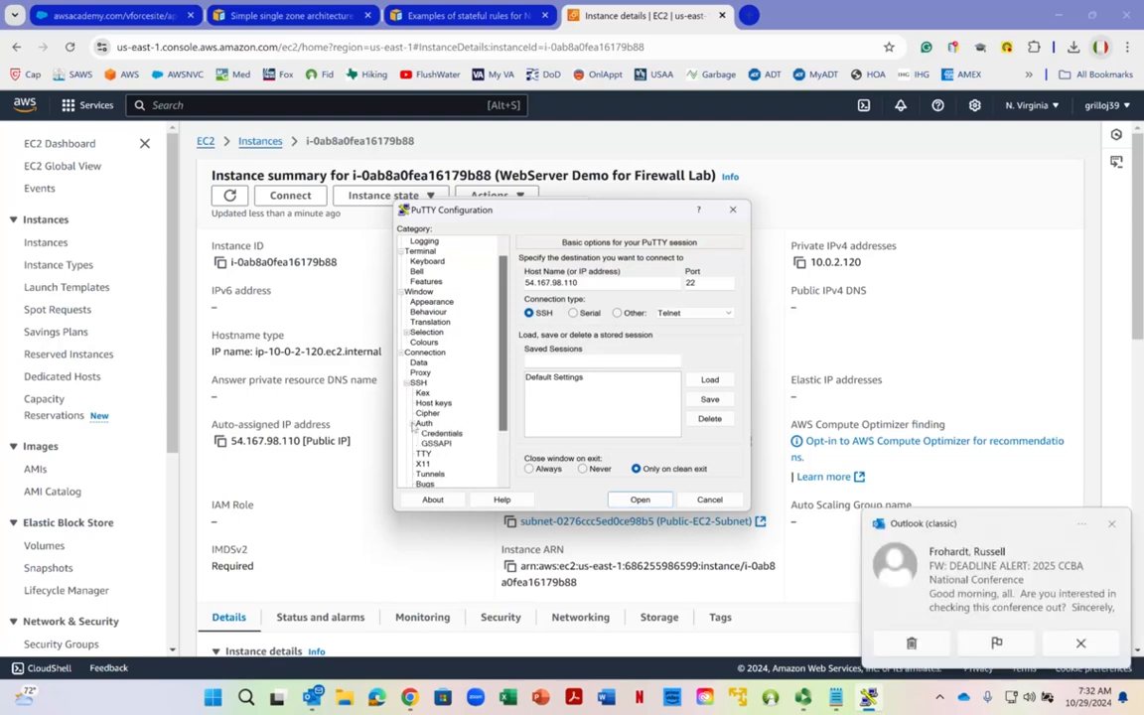
left_click(442, 434)
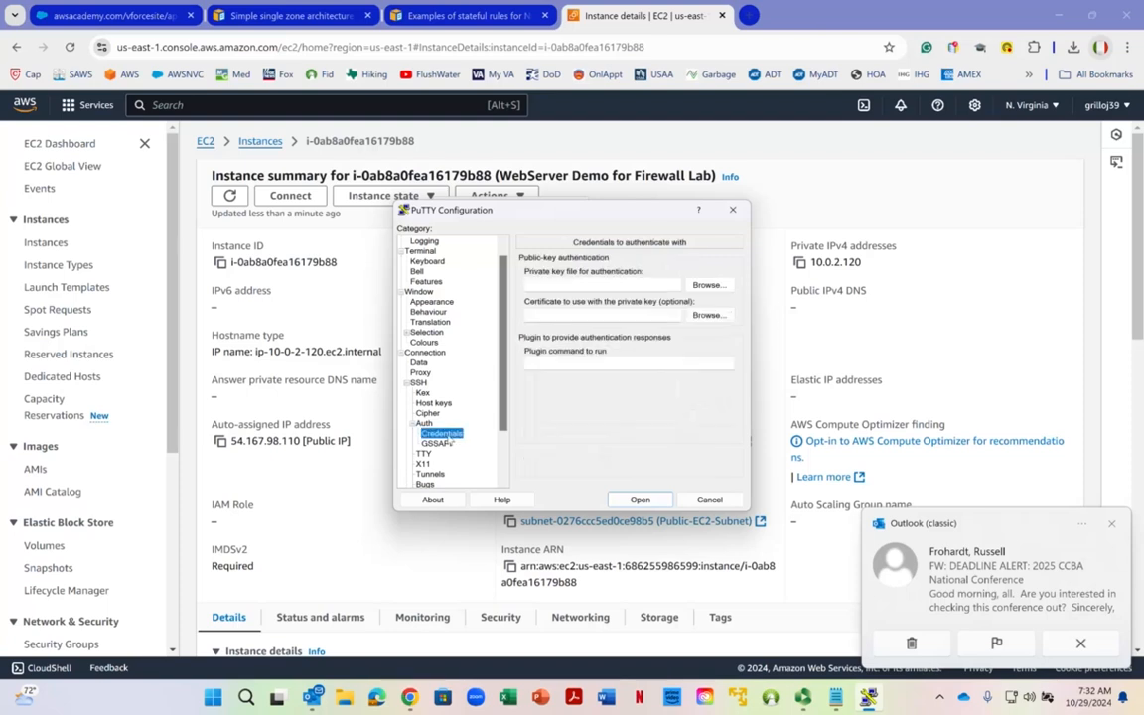
left_click(708, 285)
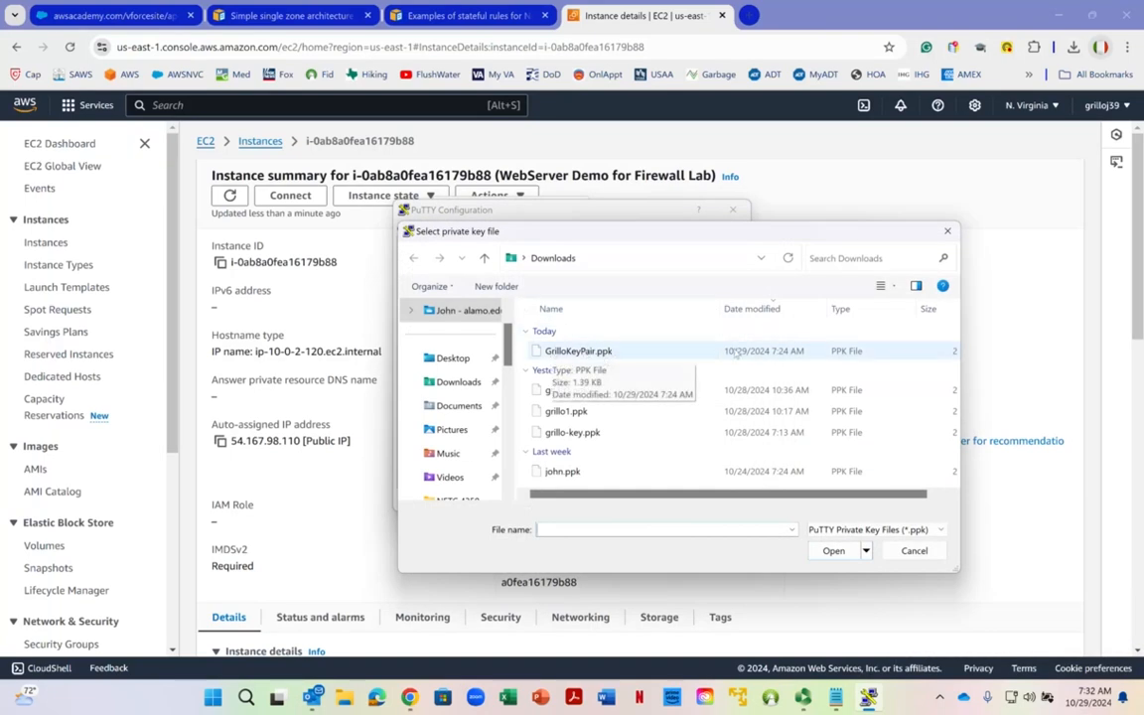
double_click(614, 358)
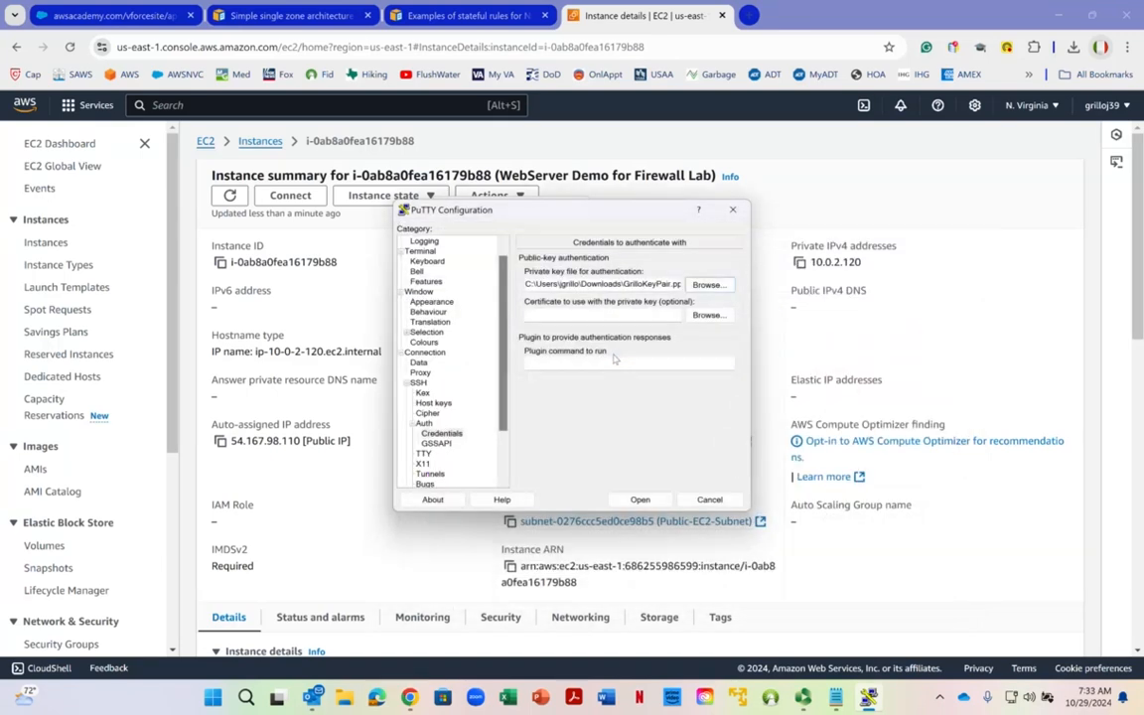
Step: Open the SSH connection, accept the server's host key, maximize the terminal, and log in as ec2-user
left_click(639, 500)
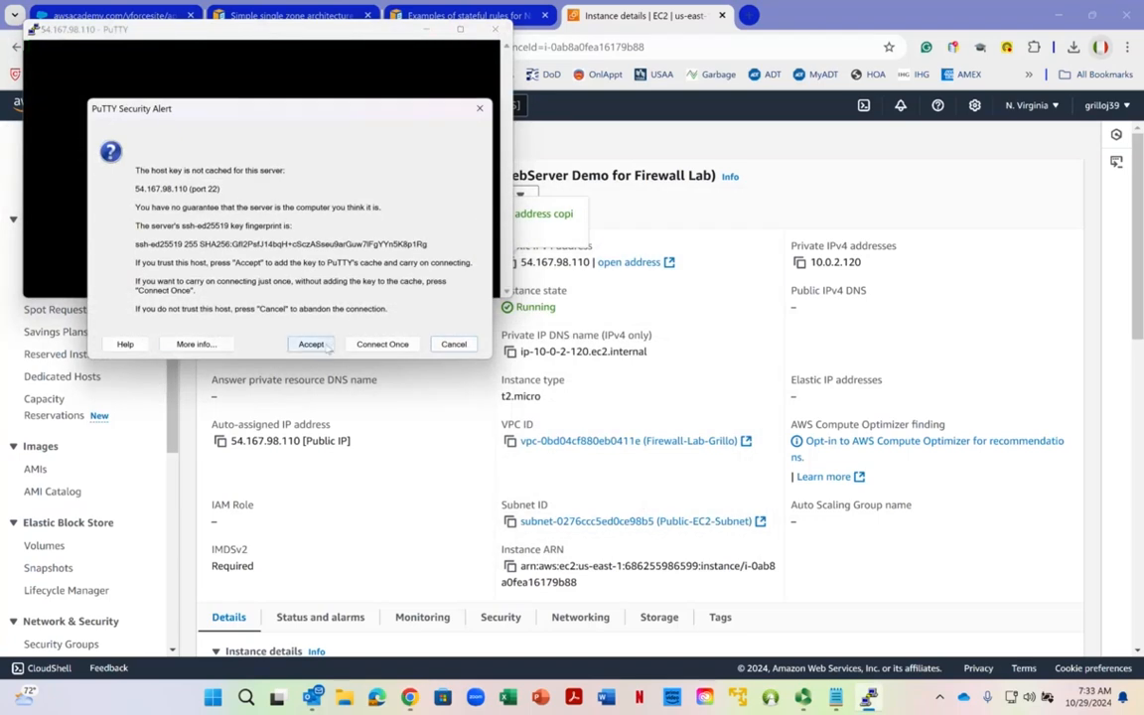
left_click(310, 344)
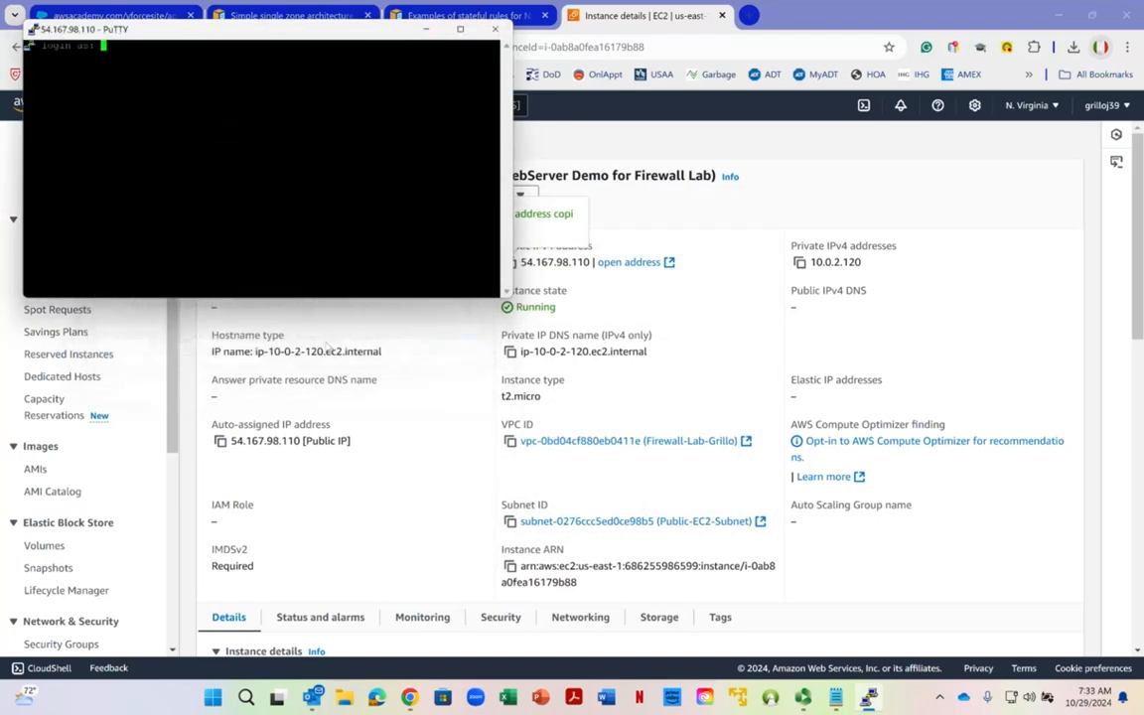
left_click(460, 30)
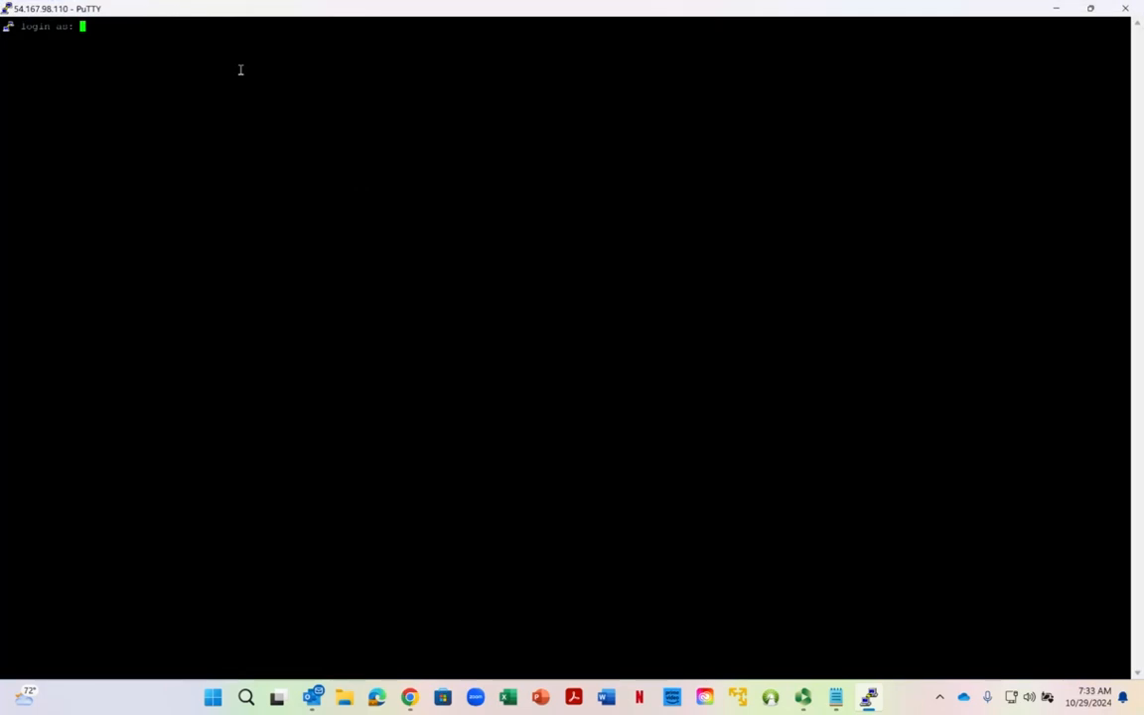
type("ec2-user")
key("Return")
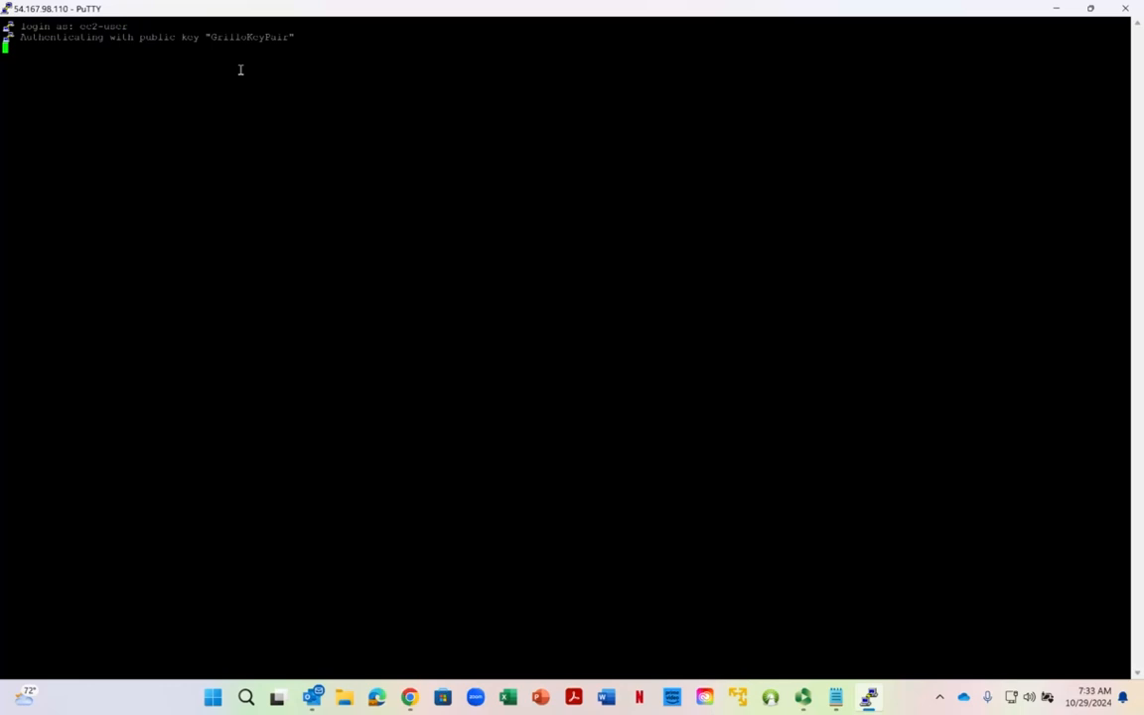
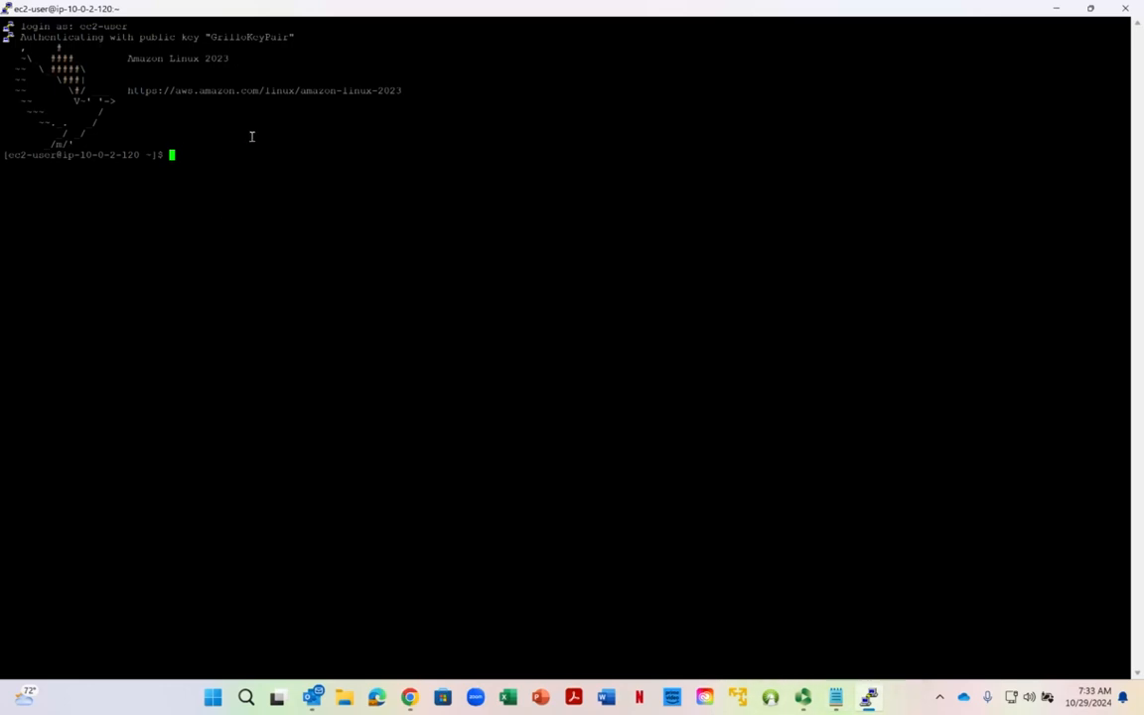
Step: Switch the terminal session to the root user with sudo su
type("sudo su")
key("Return")
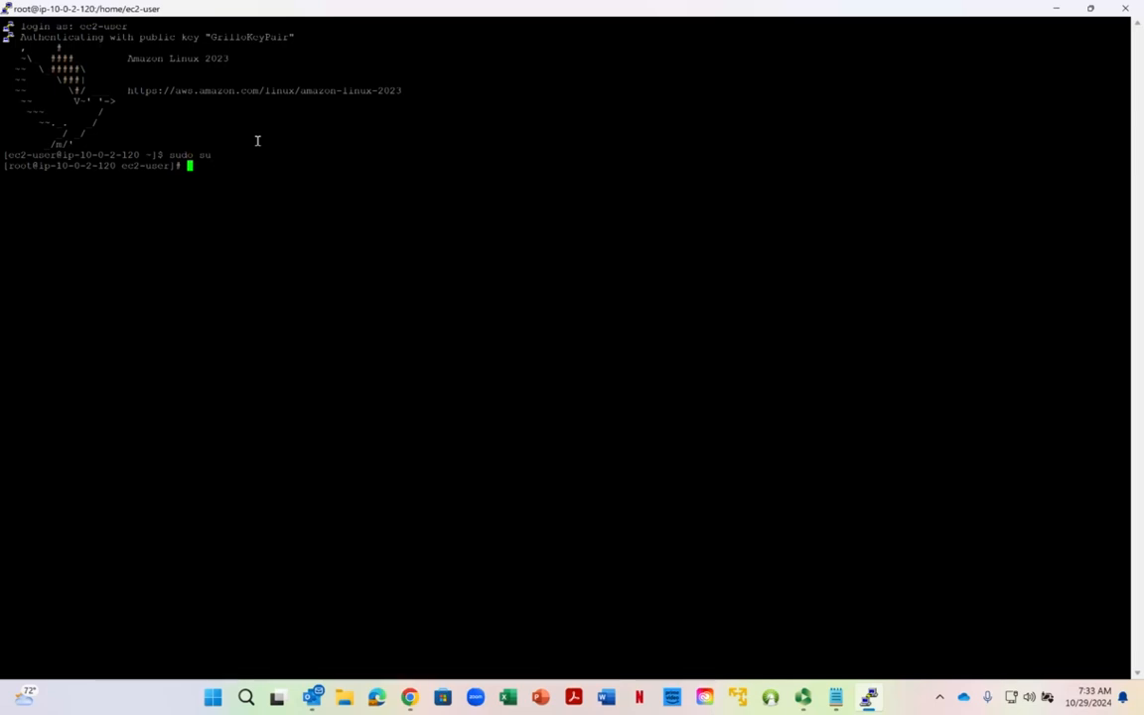
double_click(257, 140)
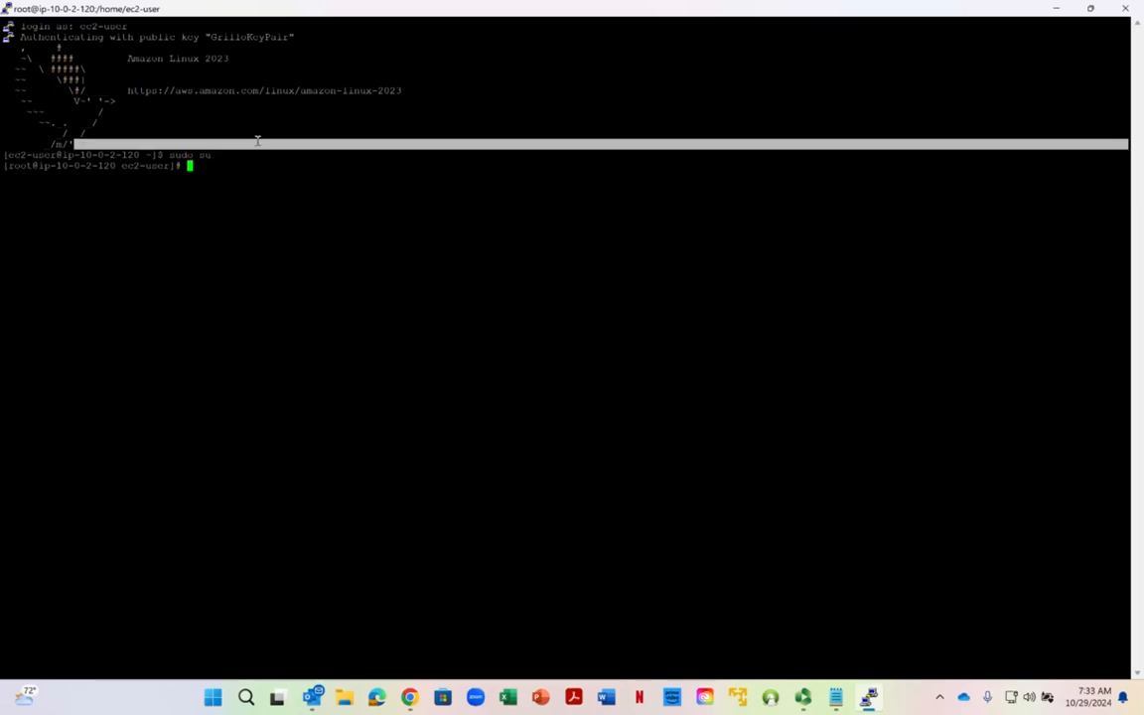
left_click(161, 131)
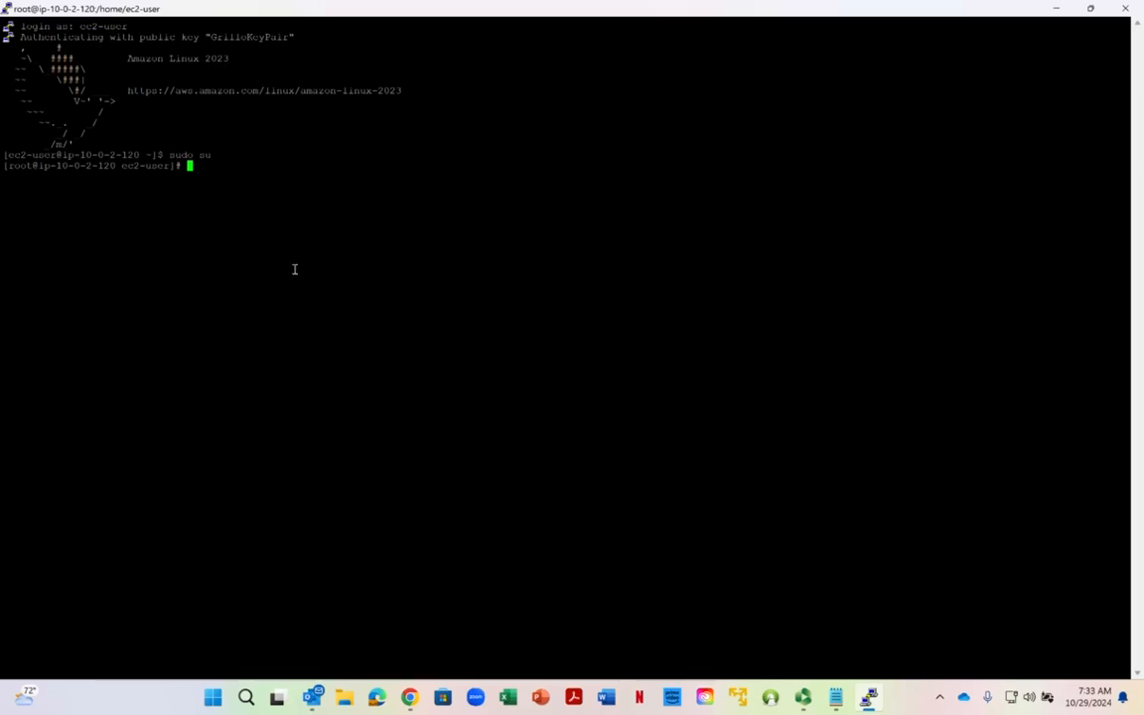
Step: Check the server setup commands in the FIREWALL LAB.txt notes, and update the instance's packages with dnf -y update
left_click(836, 698)
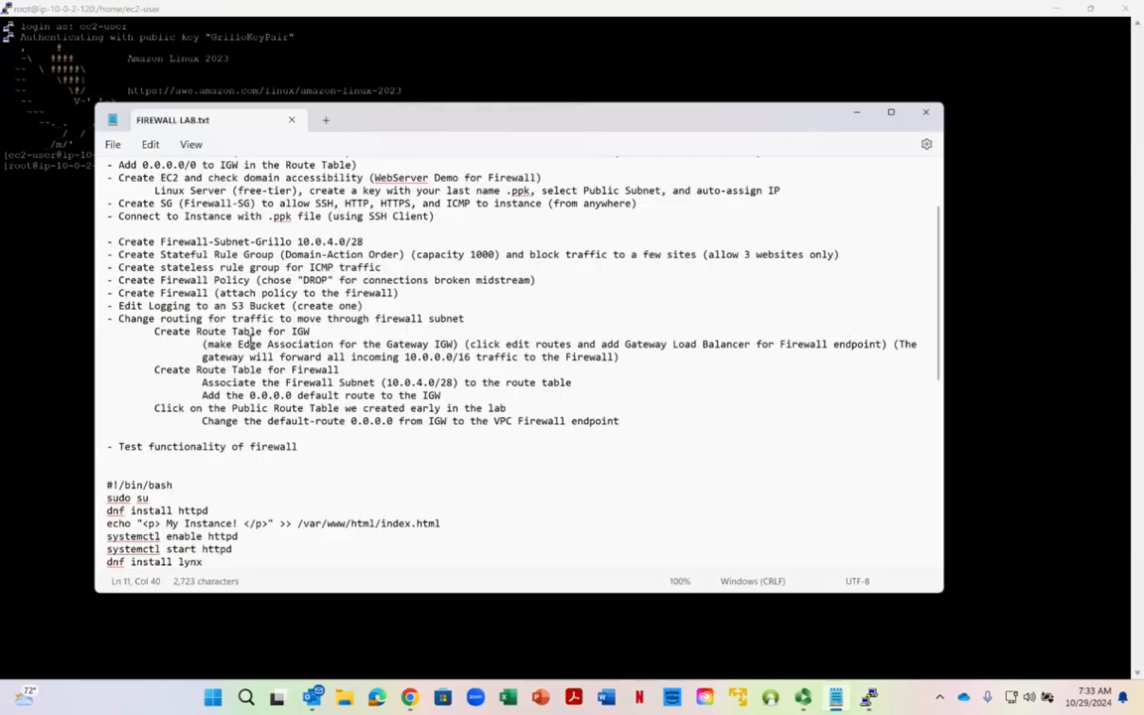
scroll(260, 368, "down", 2)
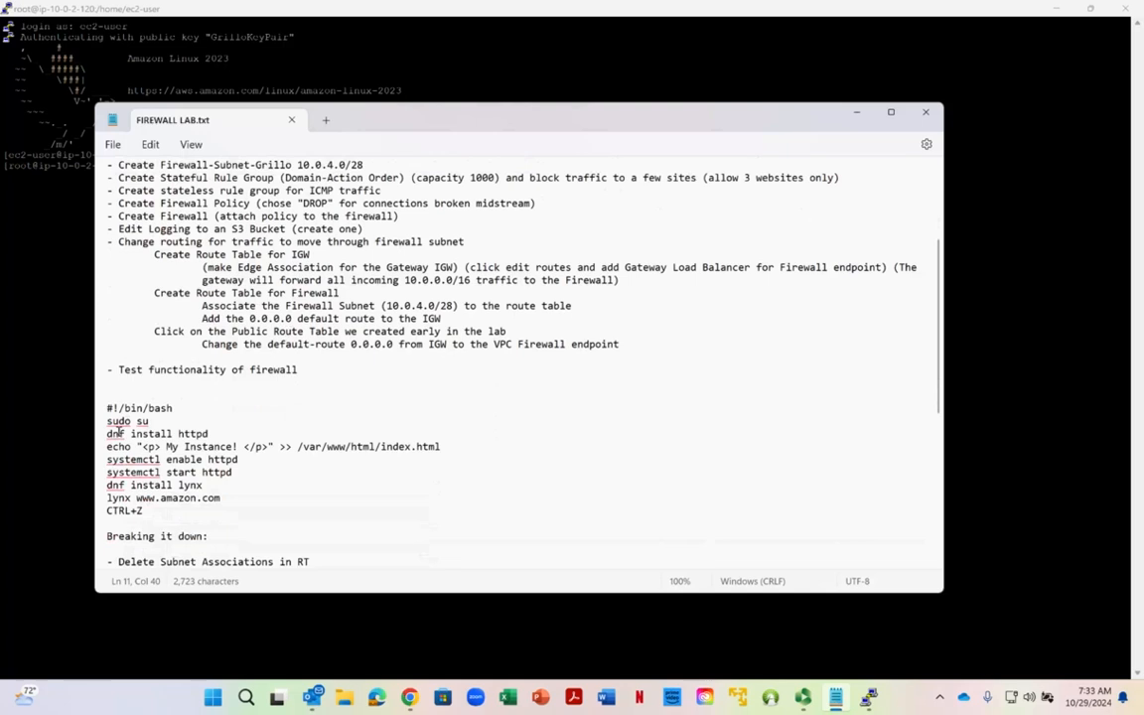
left_click(853, 114)
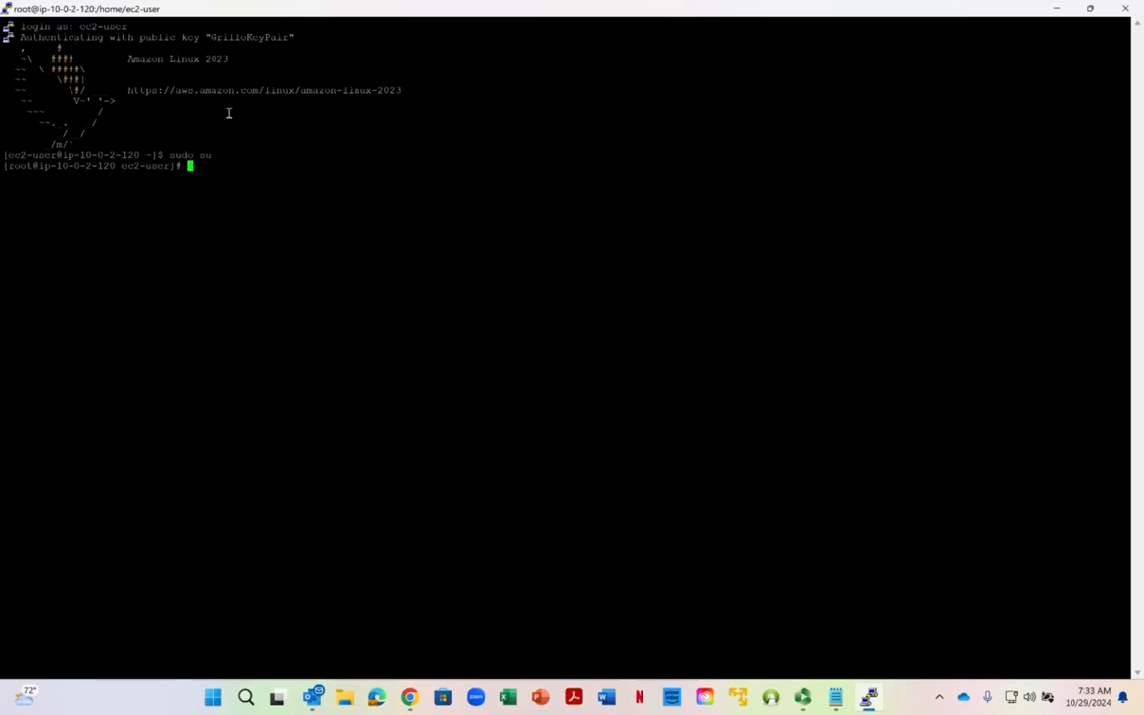
type("dnf -y update")
key("Return")
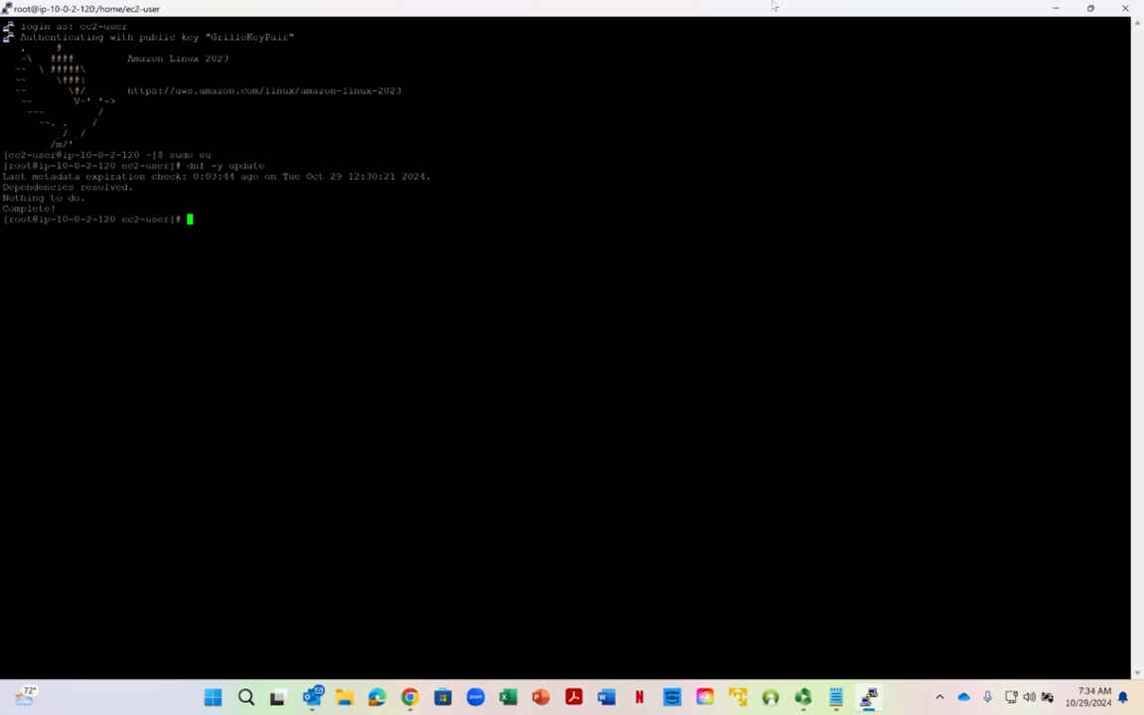
Step: Install the Apache web server by running dnf install httpd, copied from the notes, in the PuTTY terminal and answering y
mouse_move(835, 696)
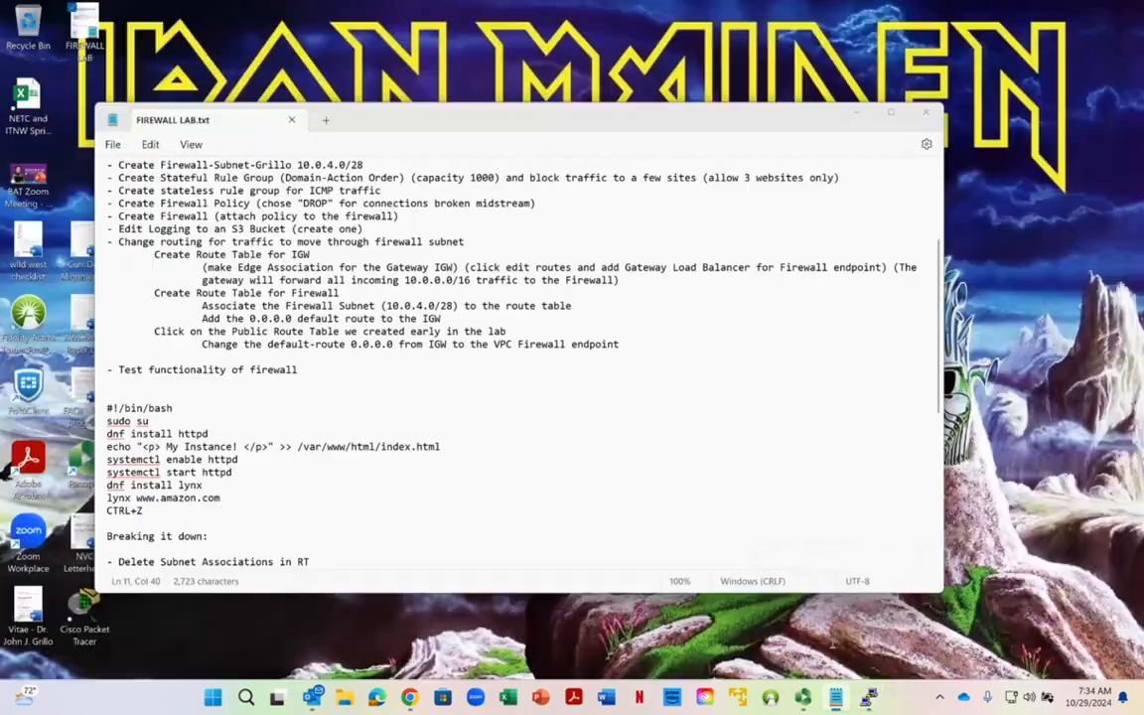
left_click(832, 648)
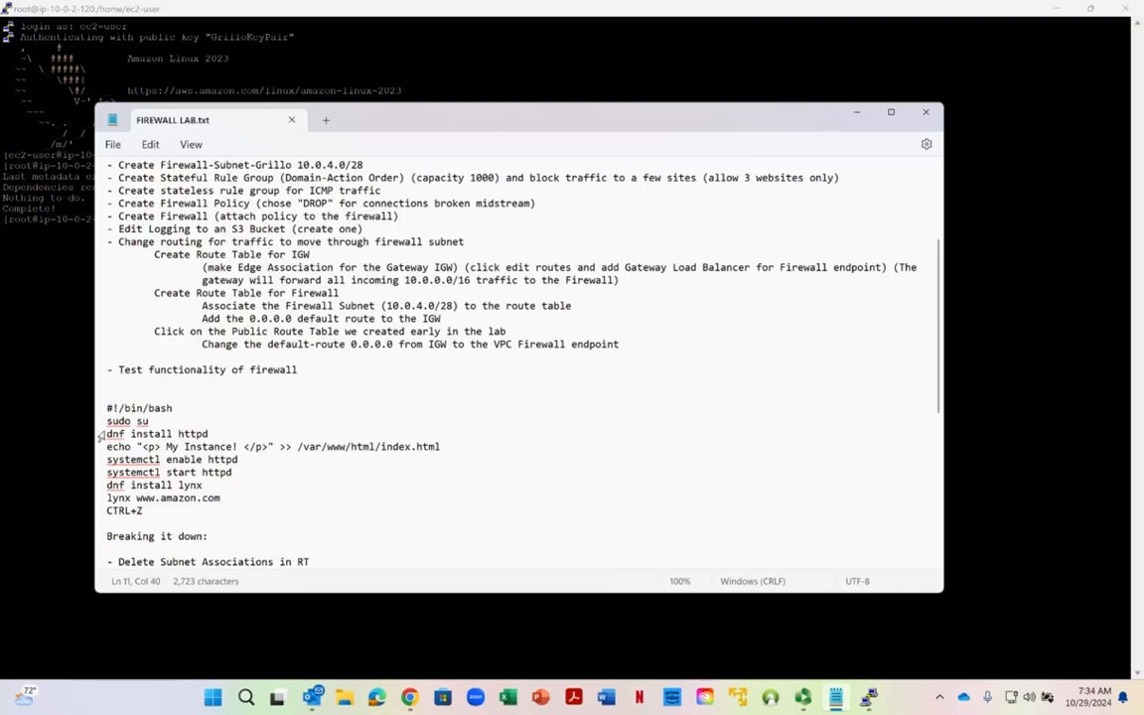
left_click_drag(108, 434, 210, 444)
right_click(210, 444)
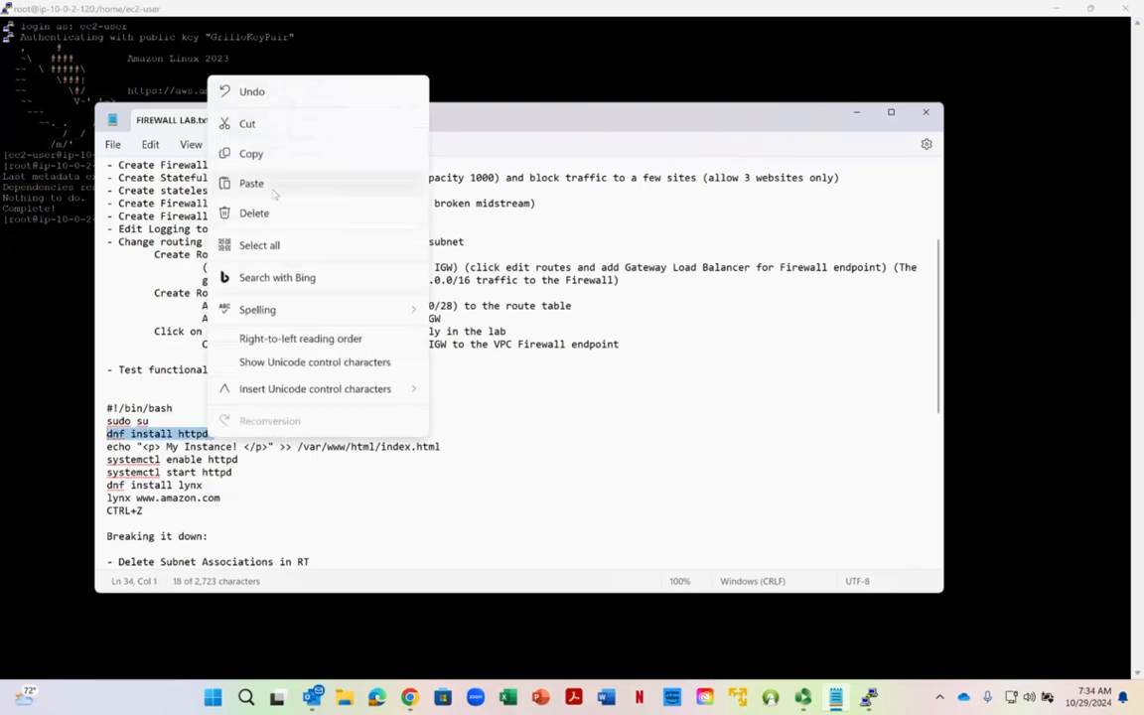
left_click(271, 153)
left_click(36, 296)
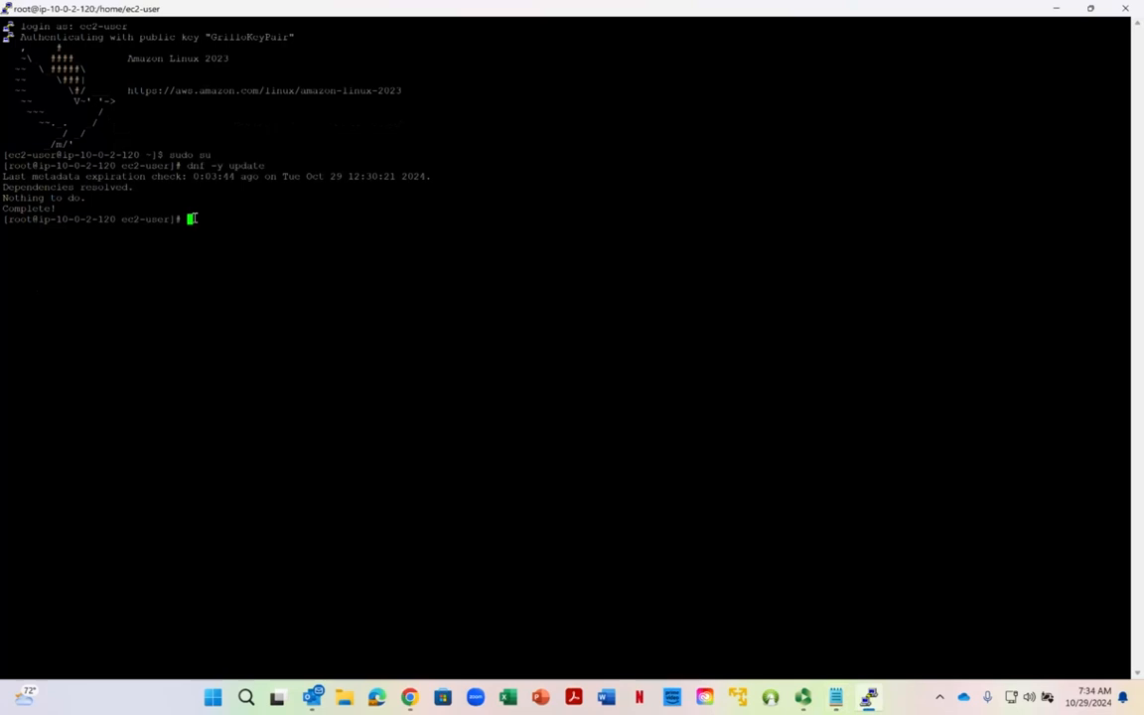
right_click(192, 218)
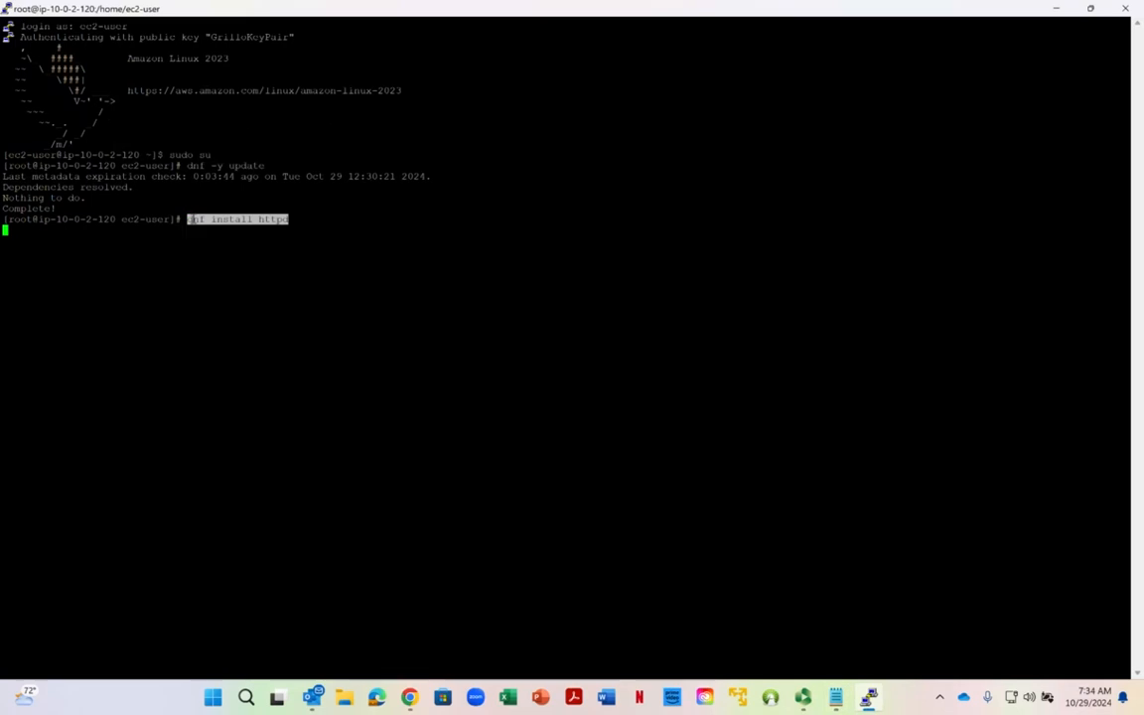
left_click(308, 217)
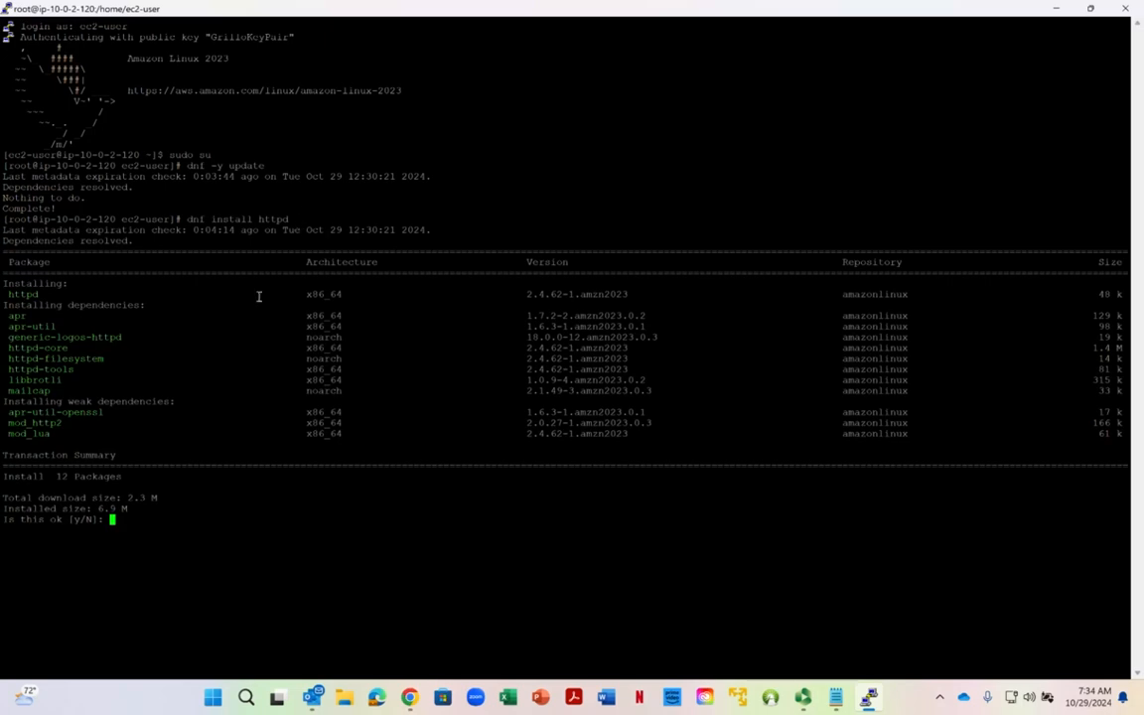
type("y")
key("Return")
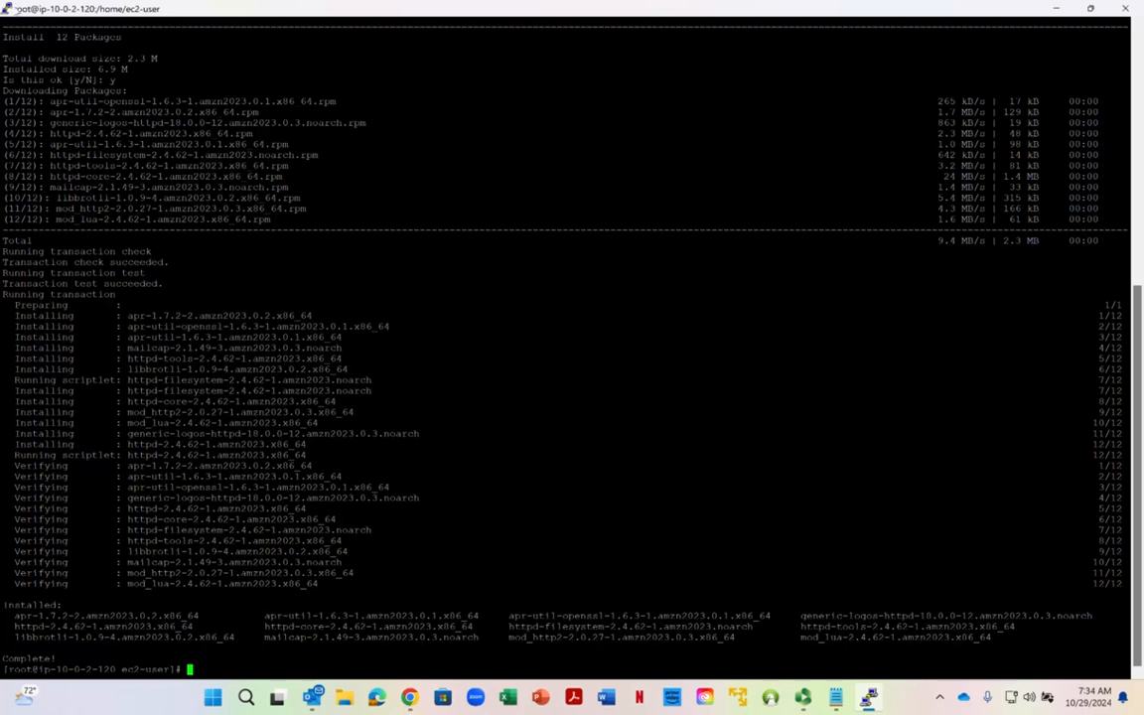
Step: Copy the echo command that writes "<p> My Instance! </p>" to the web page from the FIREWALL LAB.txt notes
mouse_move(845, 708)
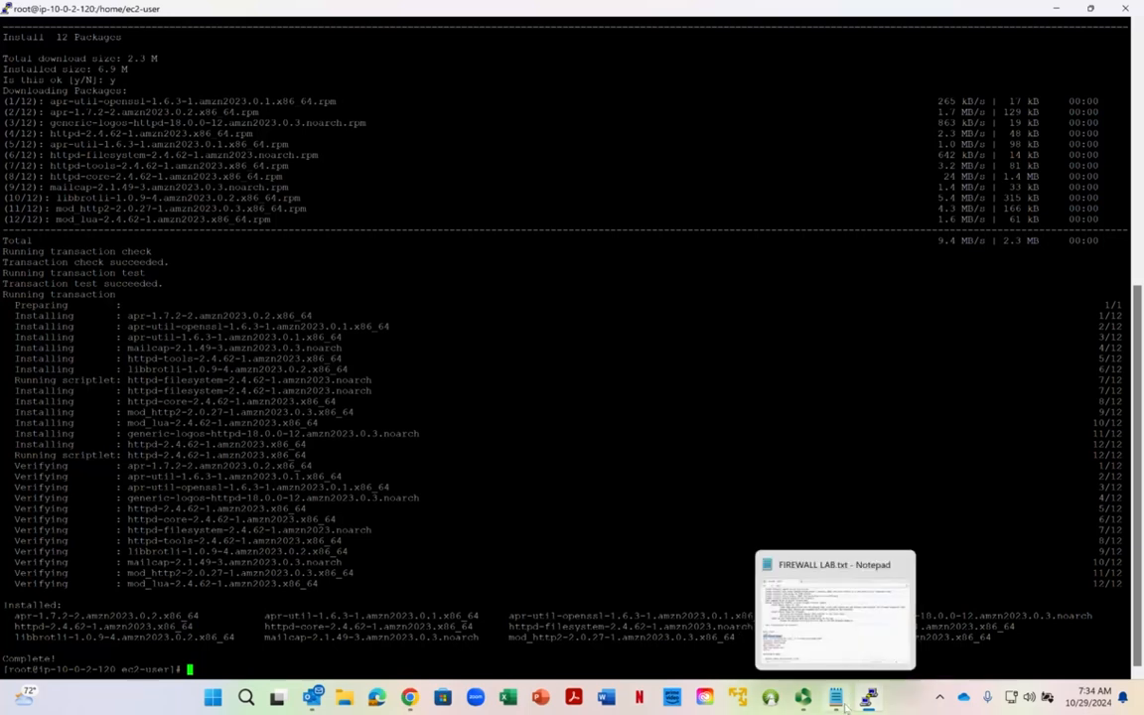
left_click(837, 700)
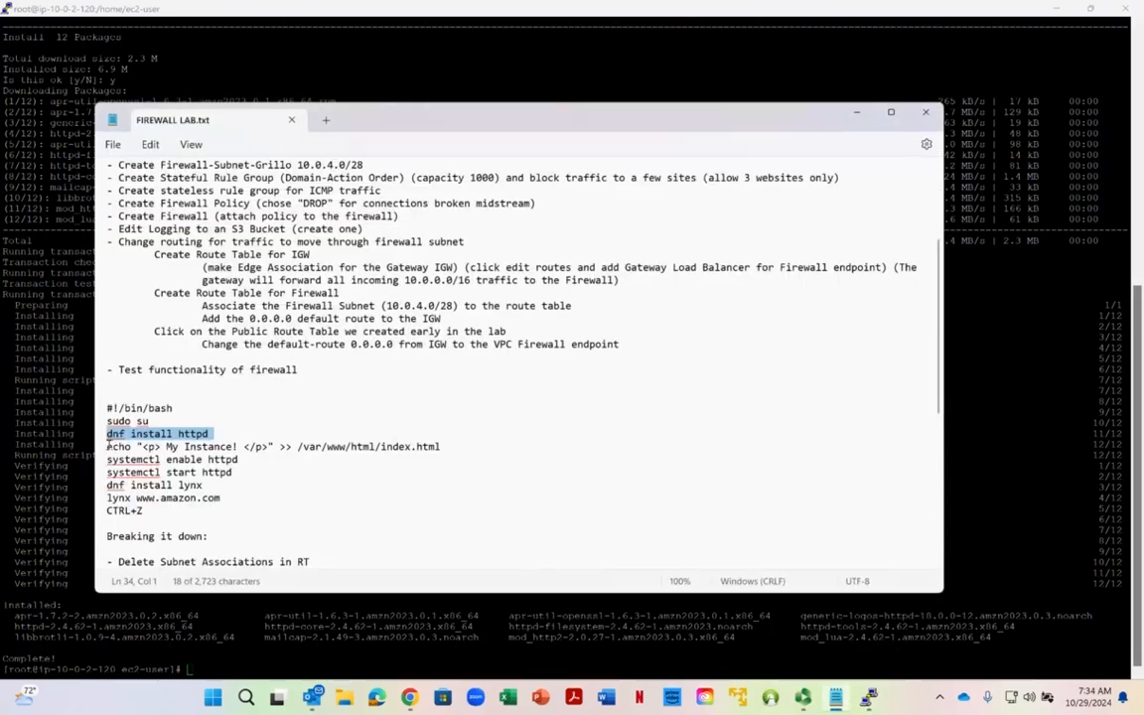
left_click_drag(107, 446, 439, 456)
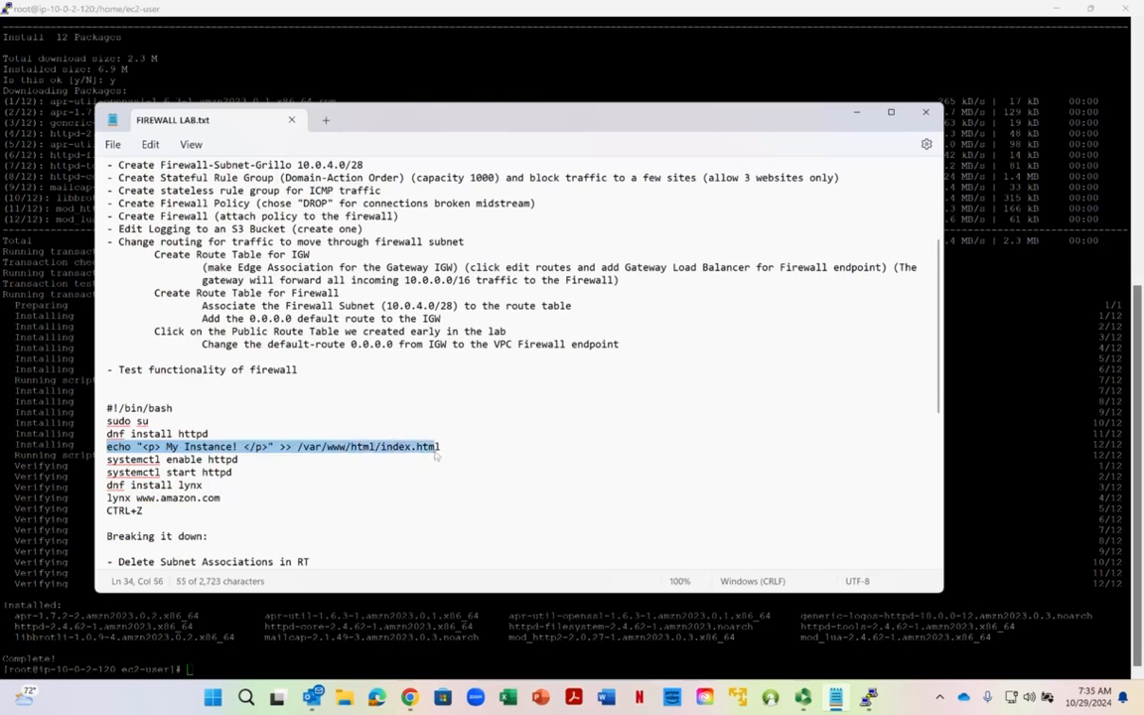
right_click(412, 452)
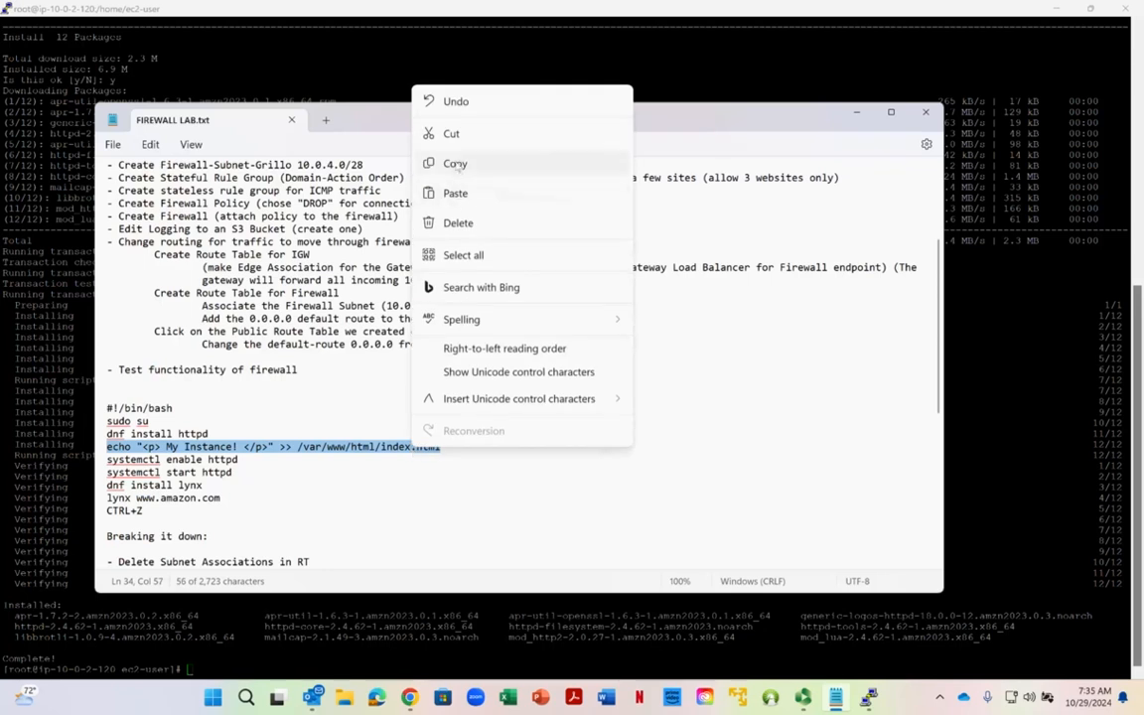
left_click(455, 163)
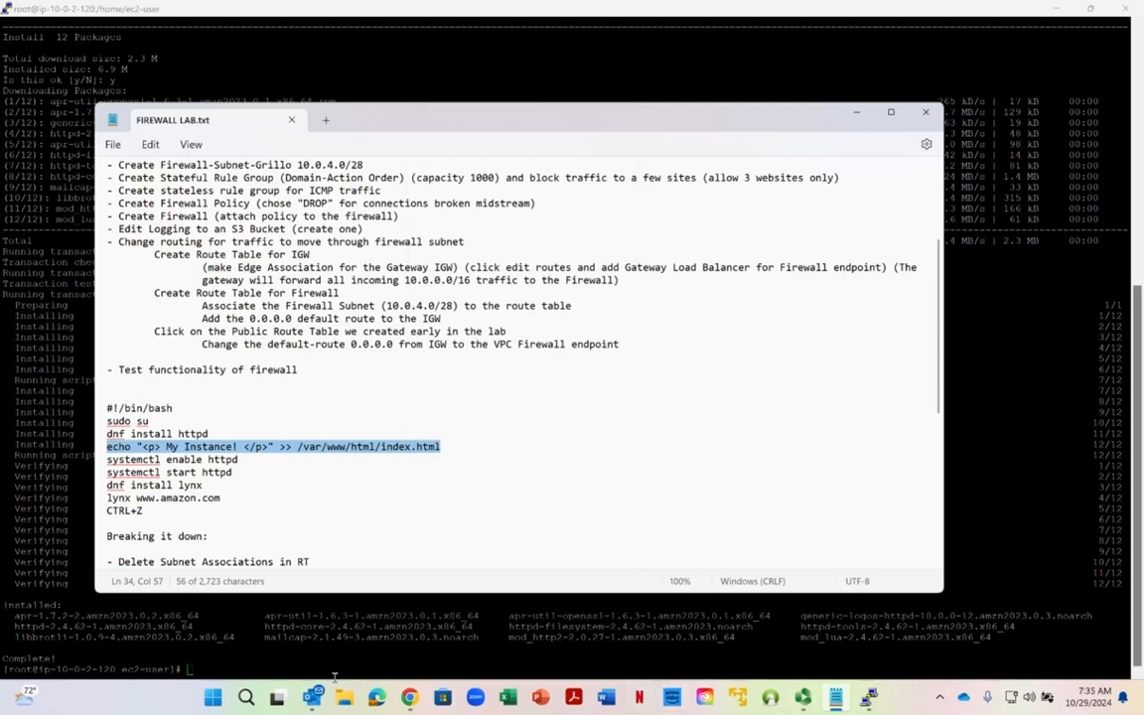
Step: Clear the PuTTY terminal and run the copied echo command to append the paragraph to /var/www/html/index.html
mouse_move(804, 698)
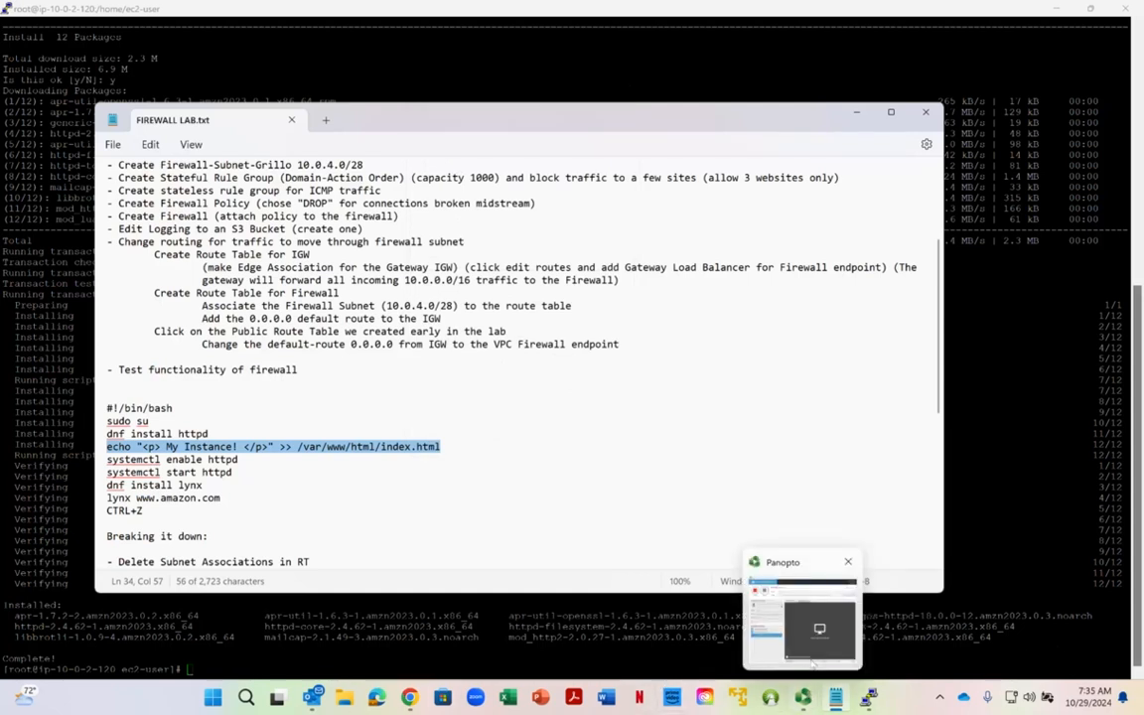
mouse_move(806, 673)
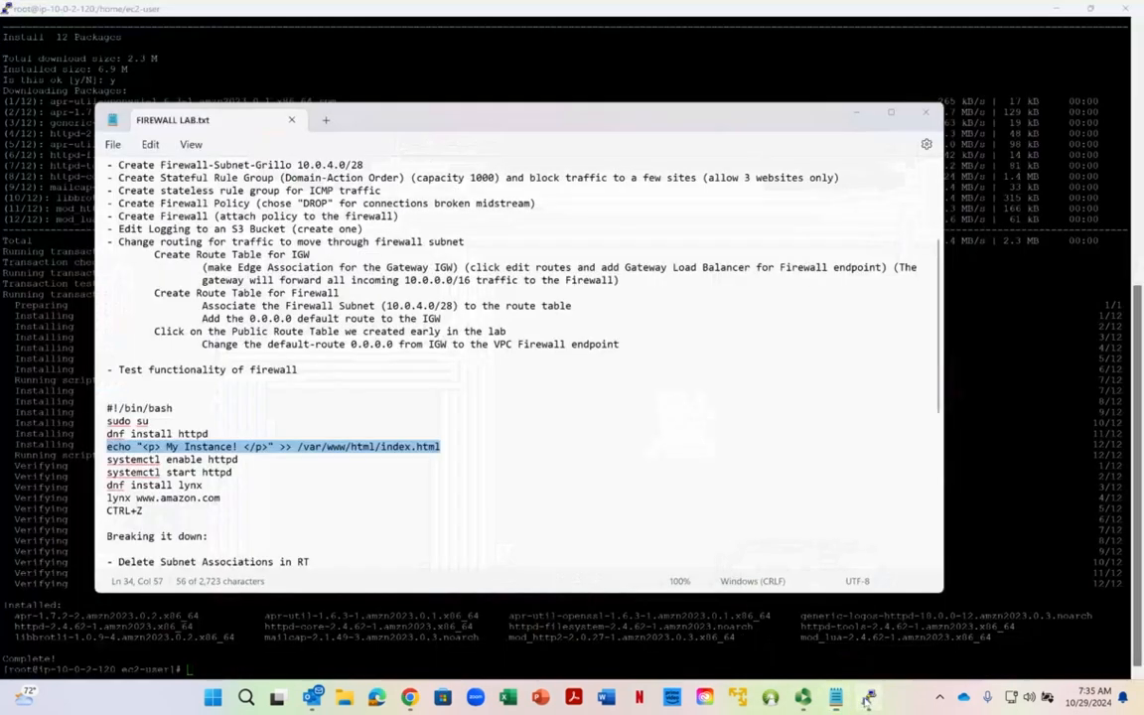
left_click(779, 630)
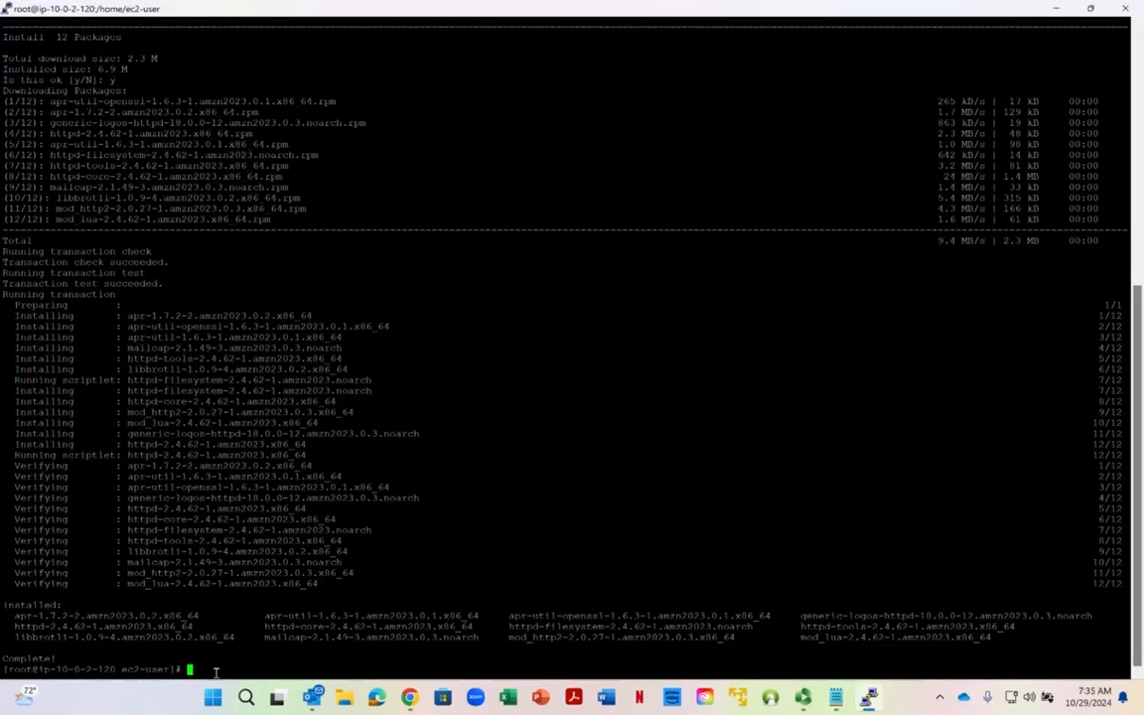
type("clear")
key("Return")
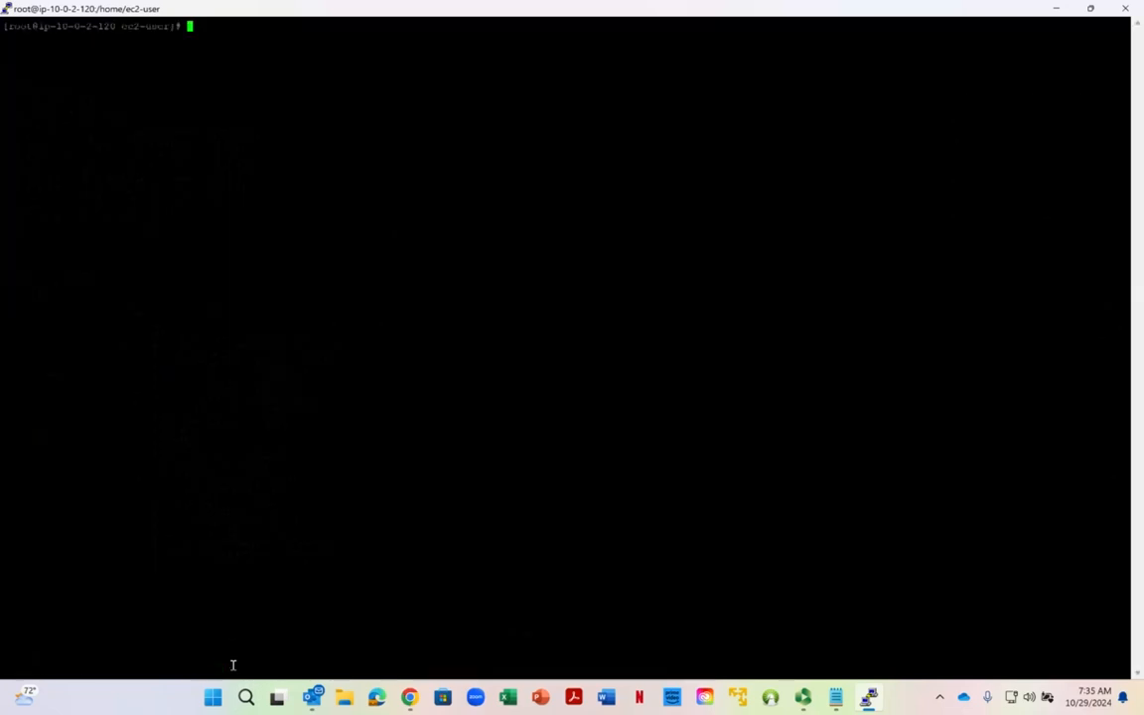
right_click(171, 26)
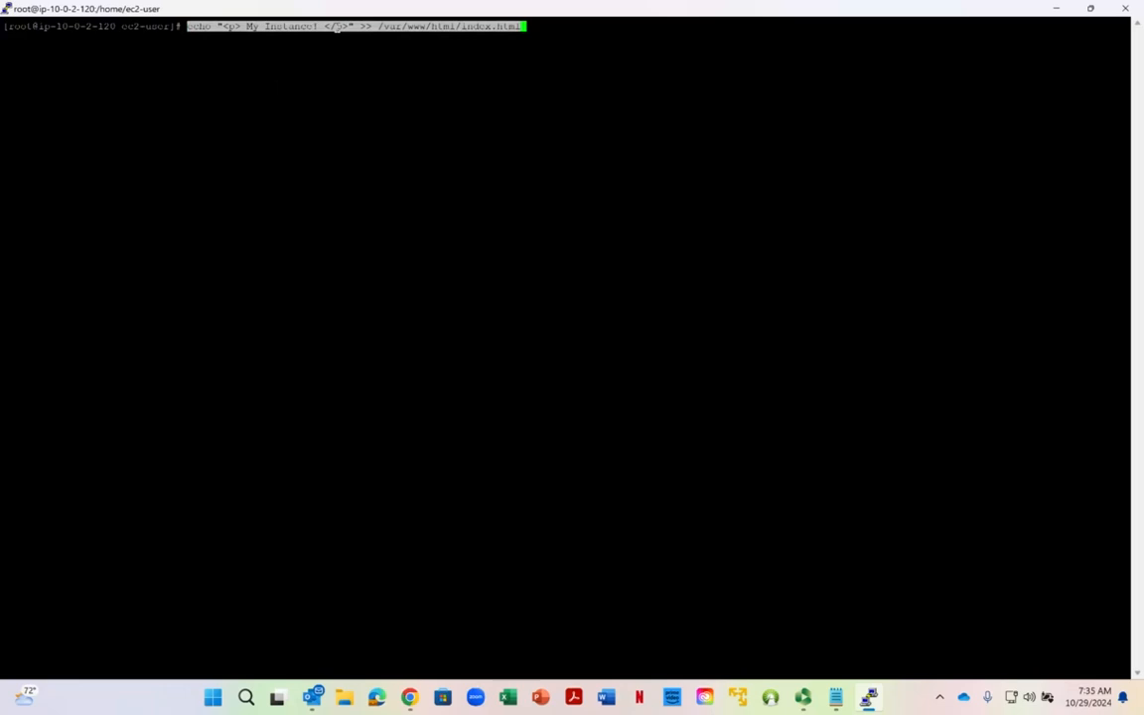
key("Return")
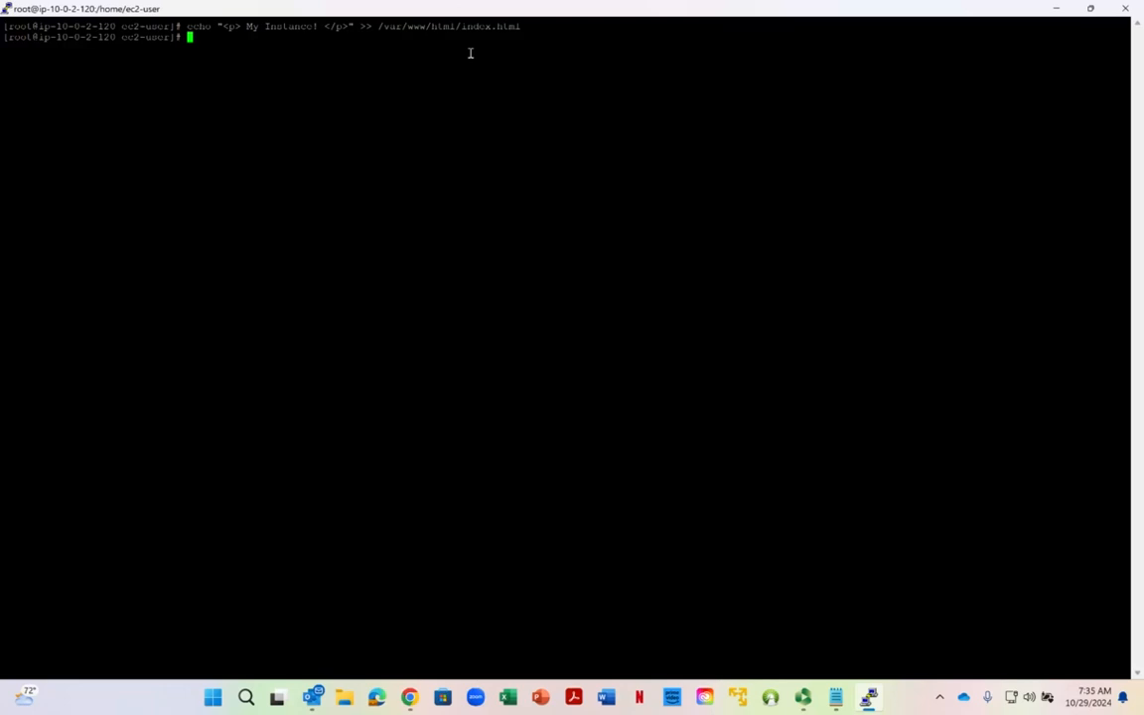
Step: Display the contents of /var/www/html/index.html in the terminal using cat
type("cat /var/www")
type("/html/index.html")
key("Return")
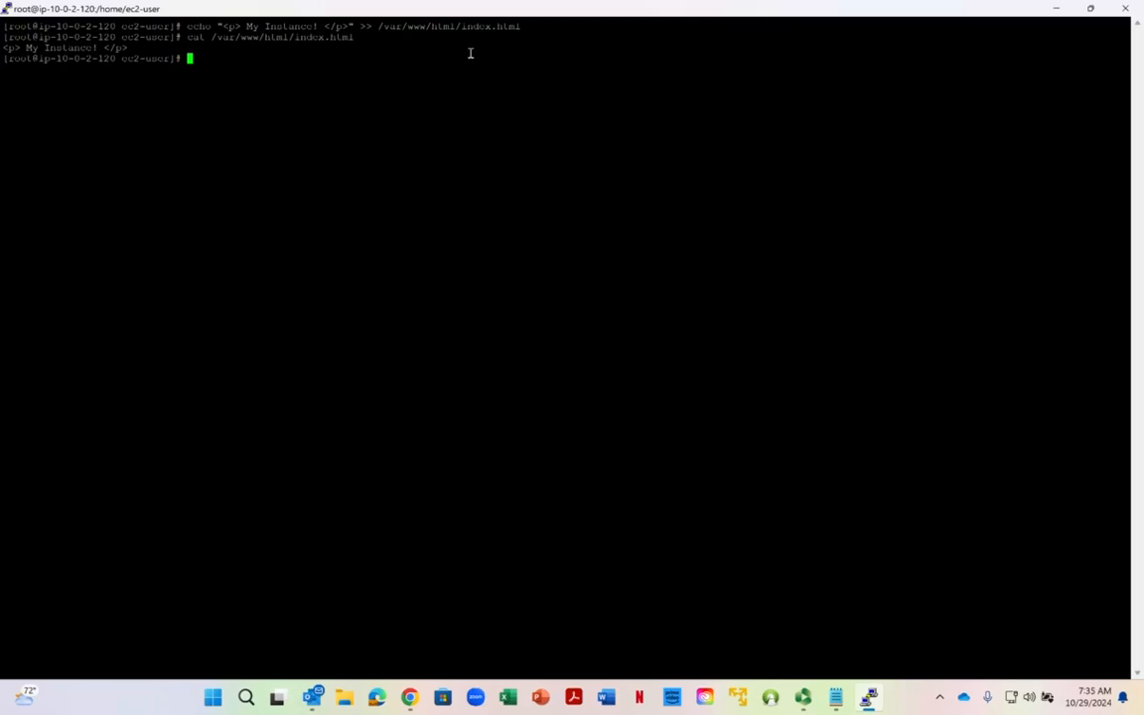
Step: Edit /var/www/html/index.html in vi, insert the line "<p> Welcome to my Firewall</p>" above the existing paragraph, and save and quit with :wq!
type("vi /var/www/html/index.html")
key("Return")
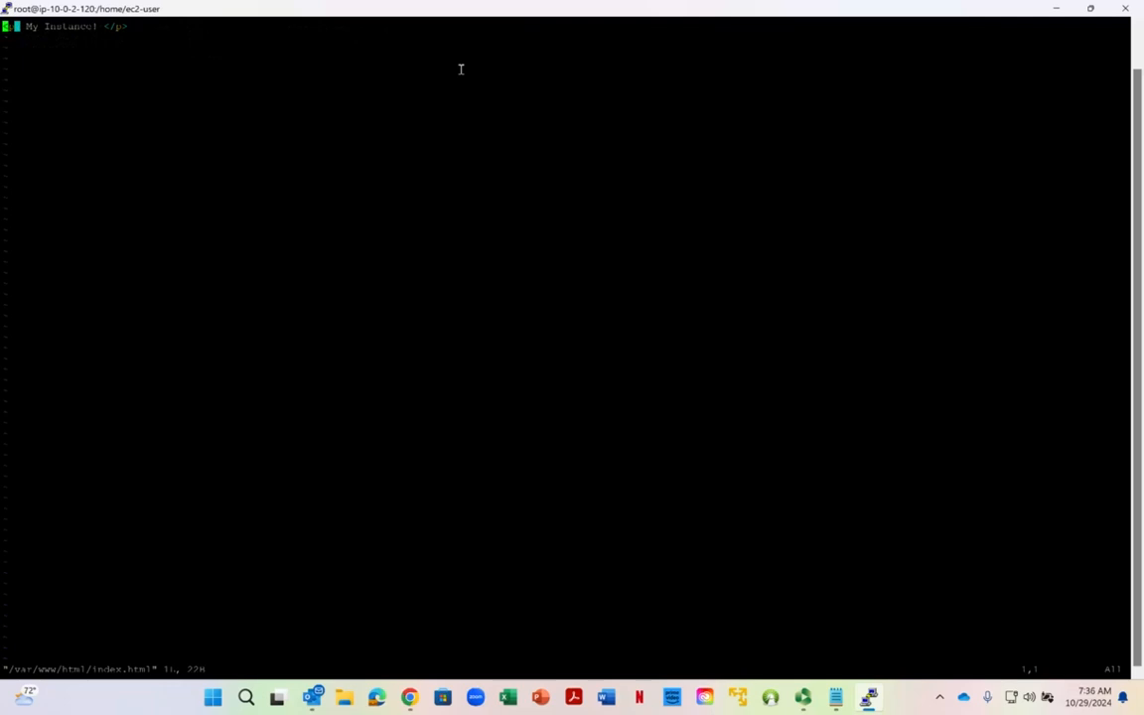
key("i")
key("Return")
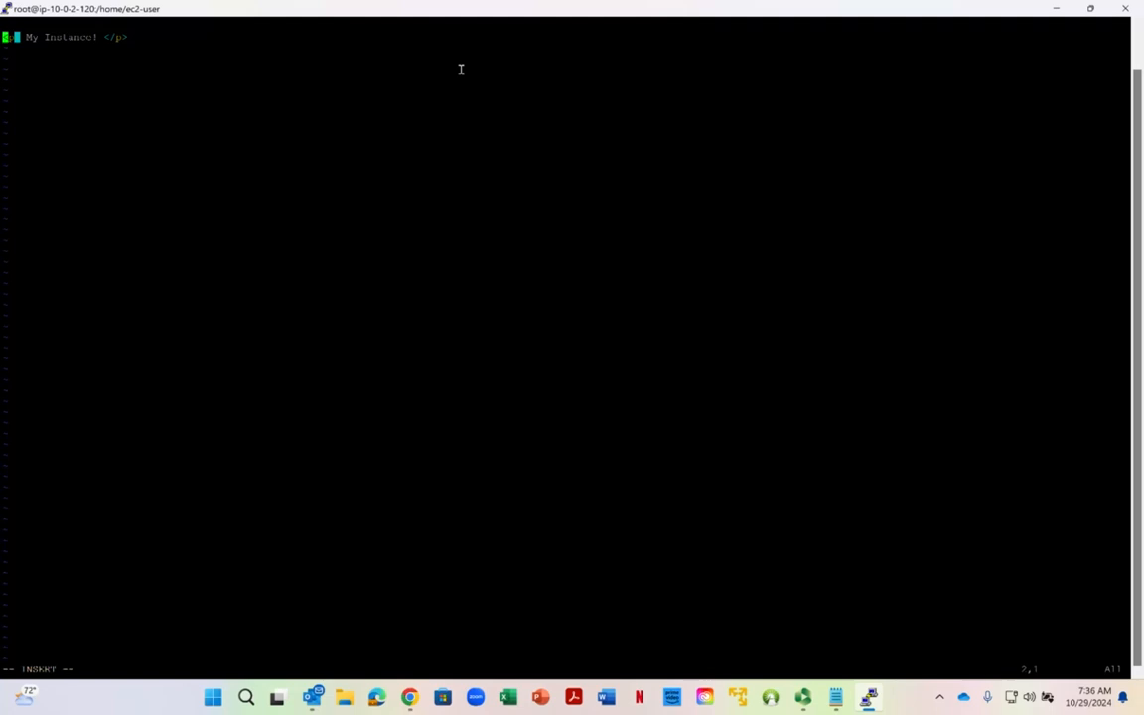
key("Up")
type("<p> Welcome to my fi")
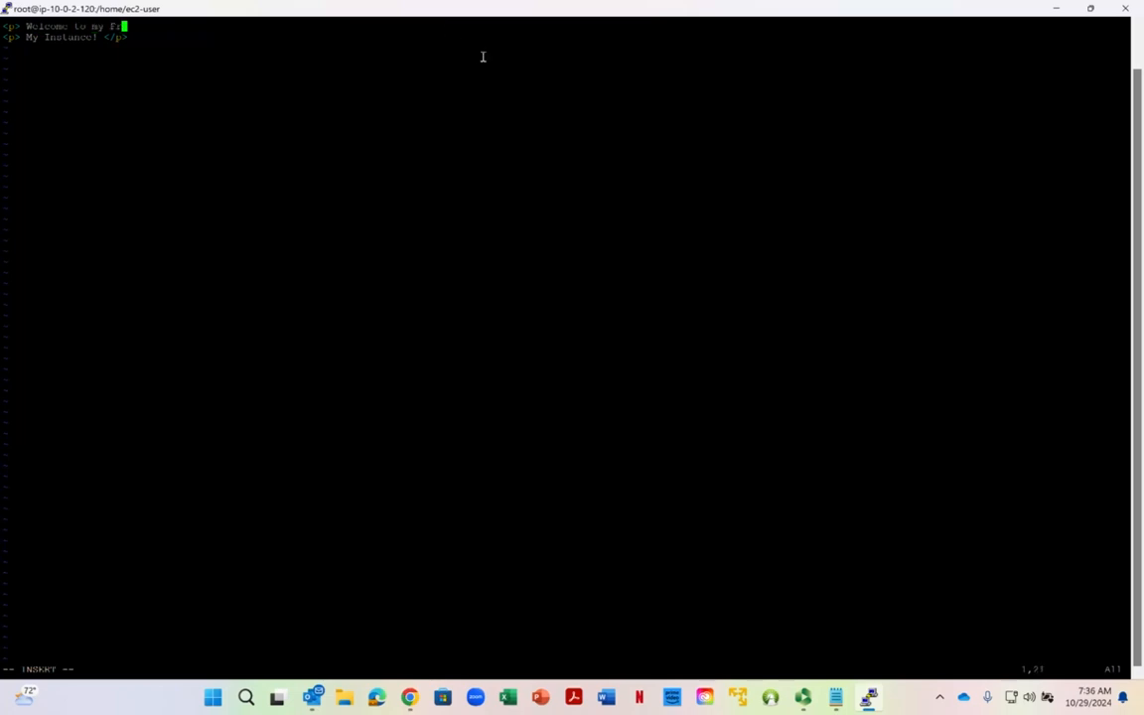
type("rewall!")
type("<")
type("/")
type("p")
type(">")
key("Escape")
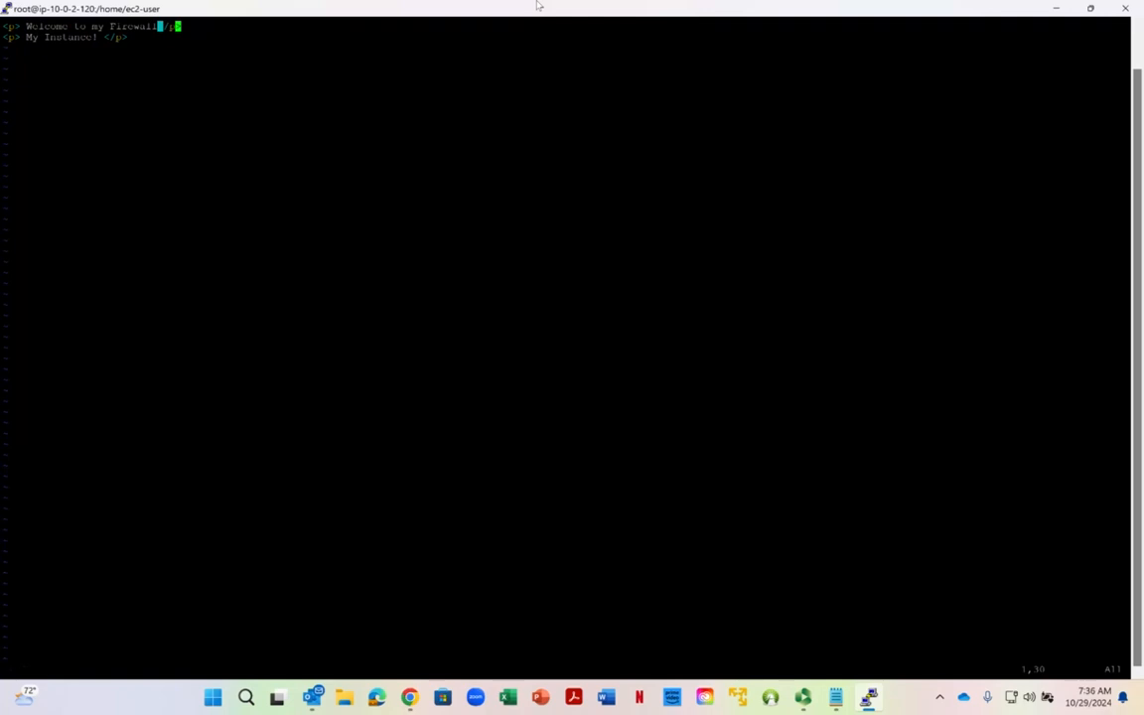
type(":wq!")
key("Return")
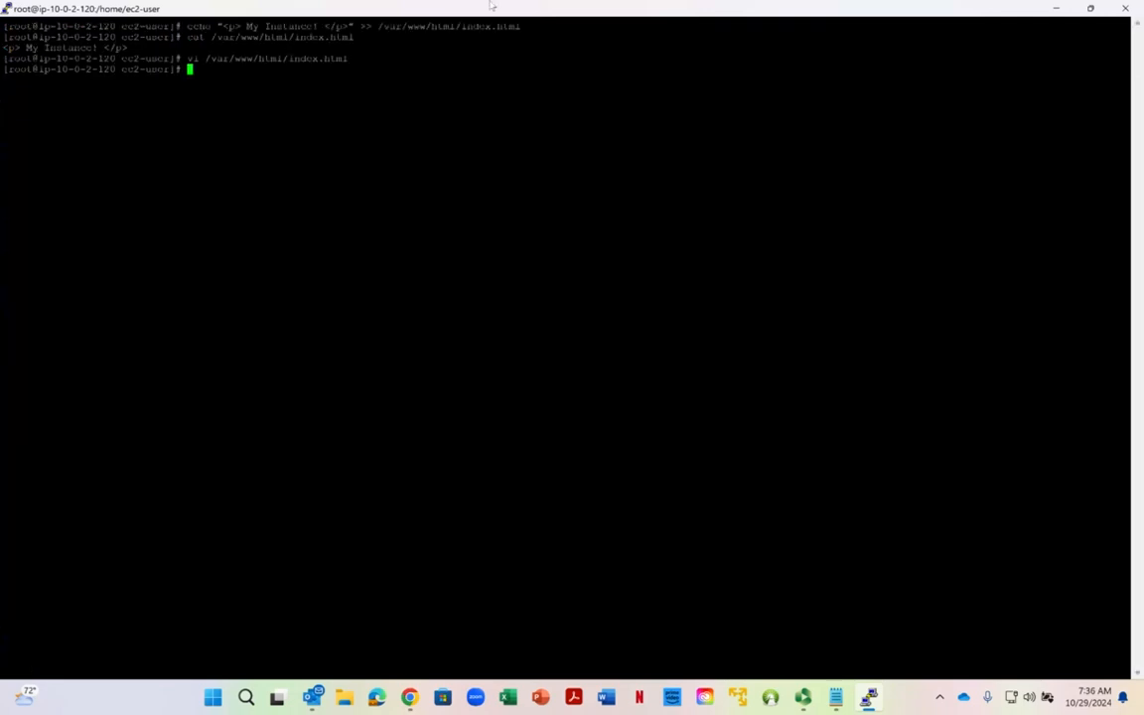
Step: Copy systemctl enable httpd from the FIREWALL LAB.txt notes and run it in the PuTTY terminal
left_click(836, 700)
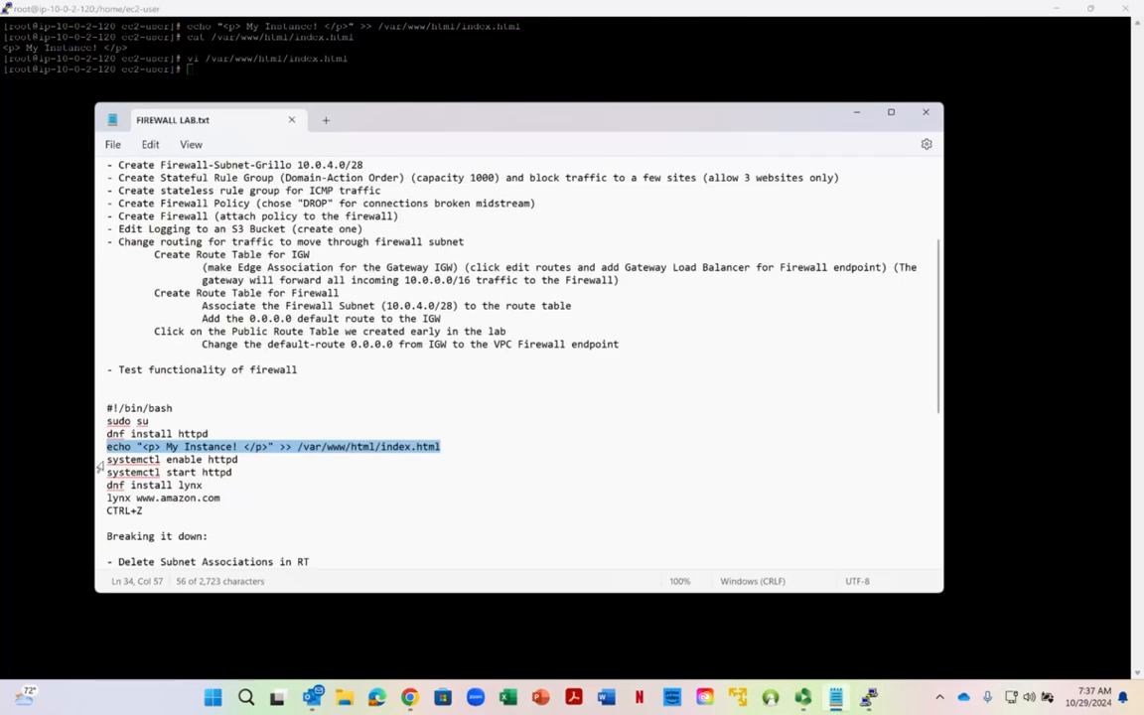
left_click_drag(107, 460, 244, 467)
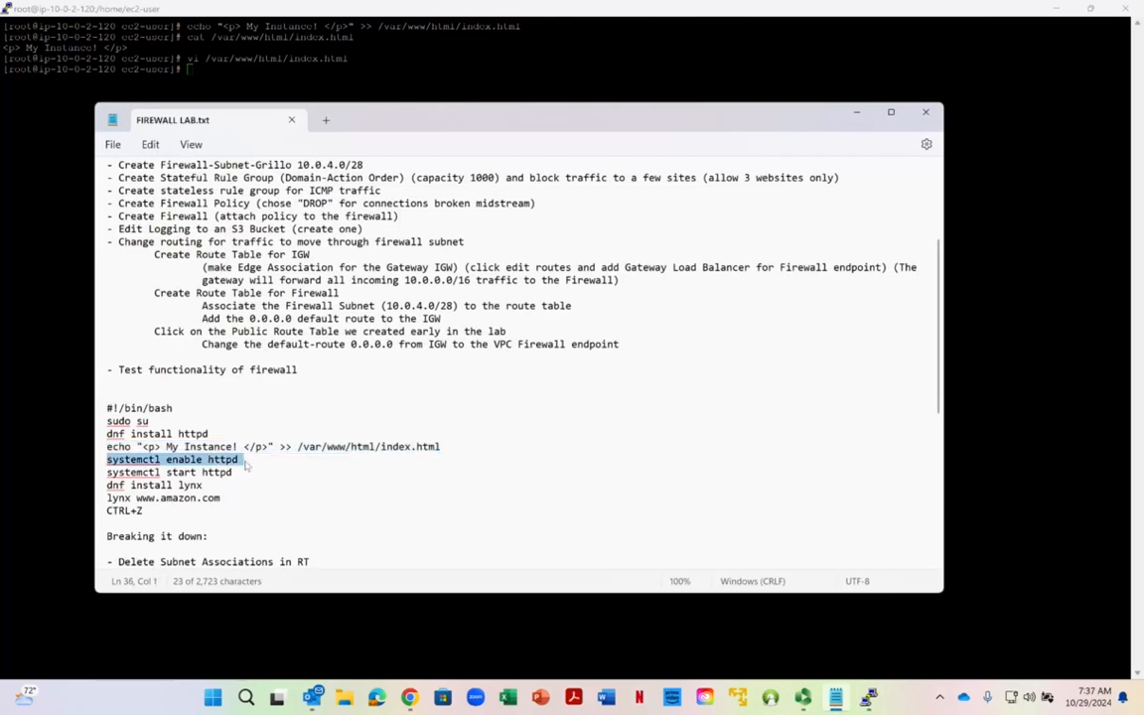
right_click(244, 465)
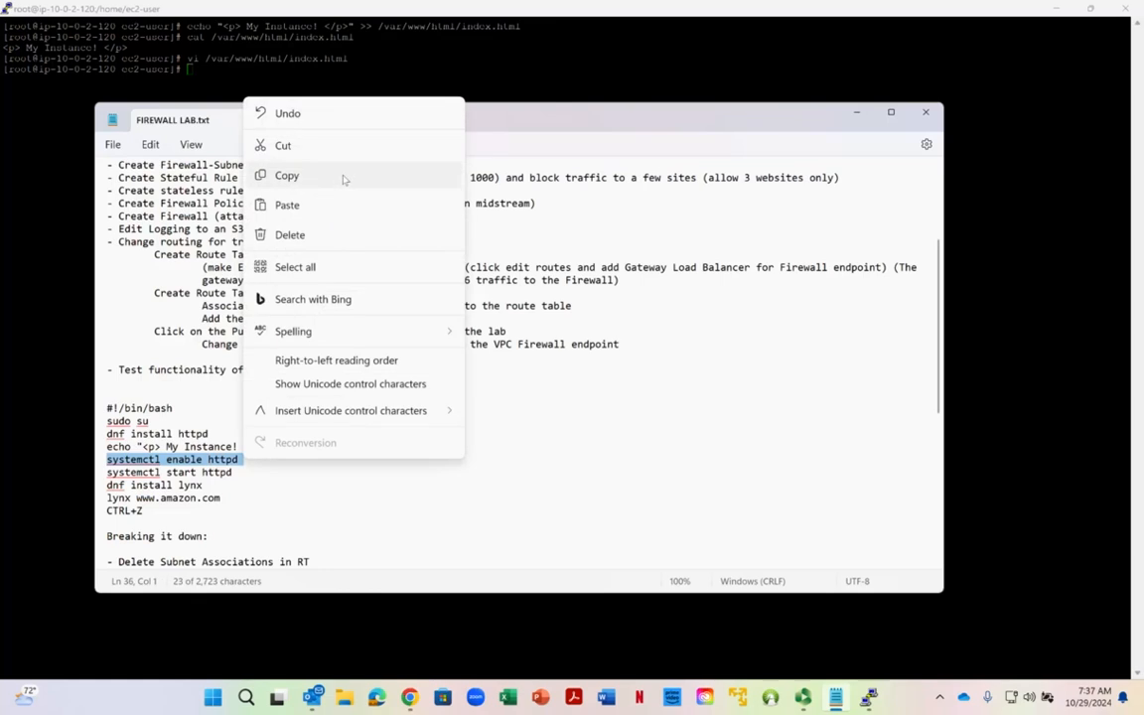
left_click(343, 179)
left_click(193, 69)
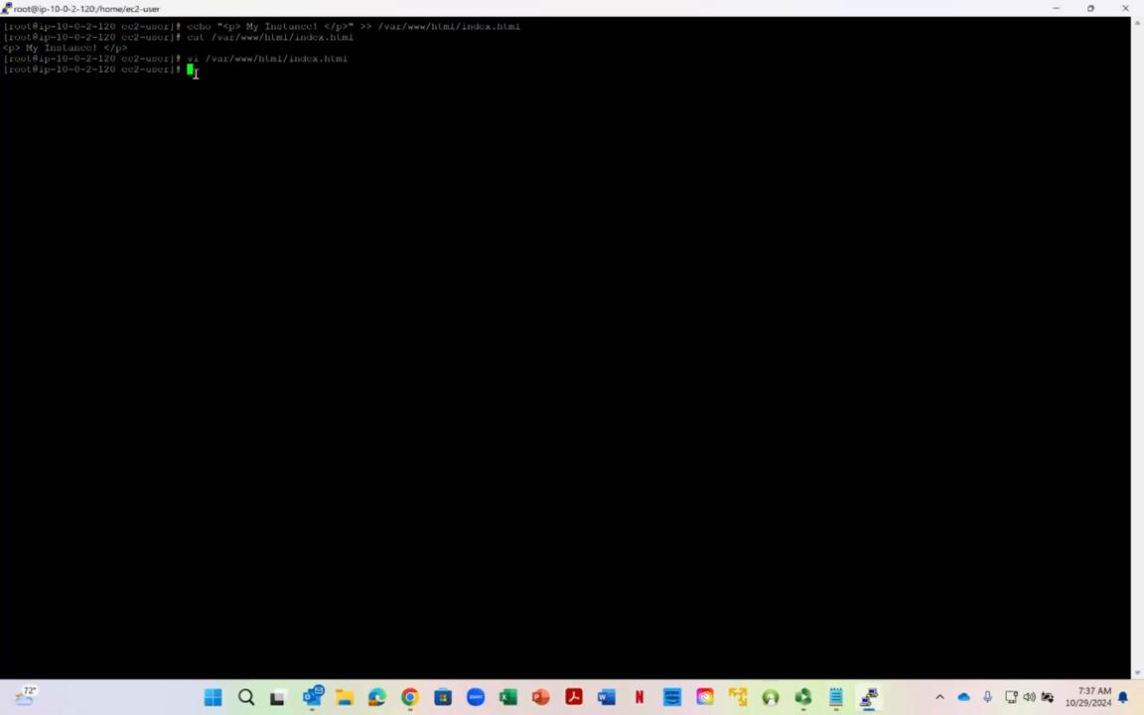
right_click(202, 82)
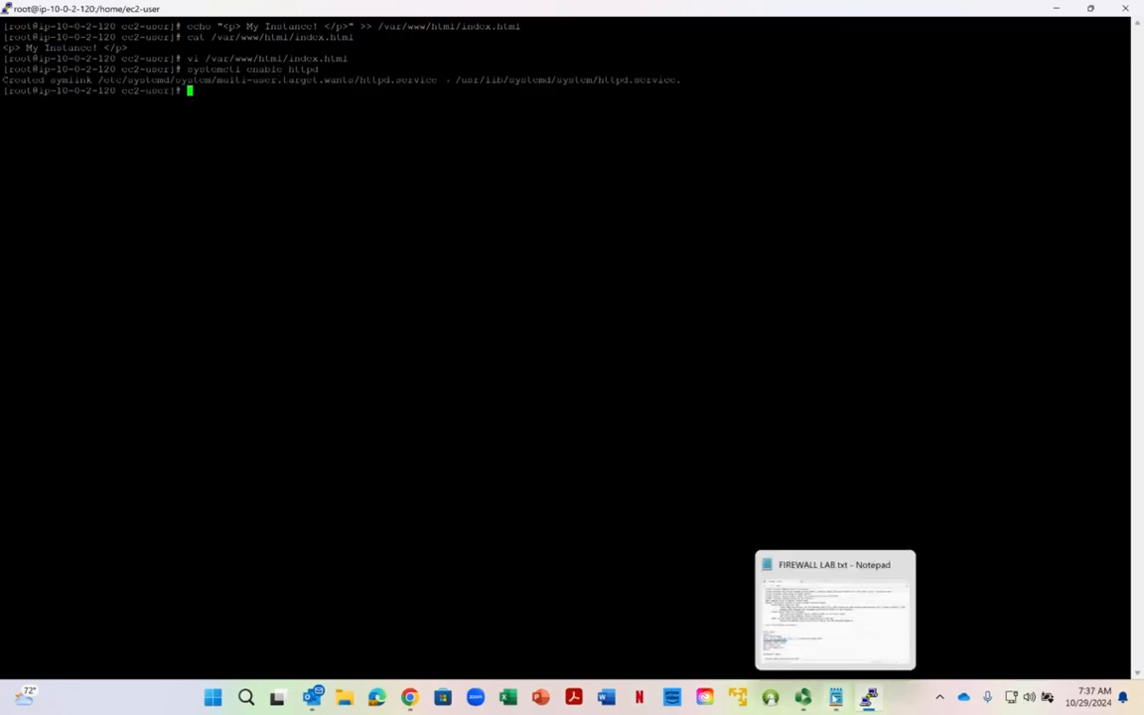
Step: Start the Apache service by running systemctl start httpd, copied from the FIREWALL LAB.txt notes, in the PuTTY terminal
left_click(836, 698)
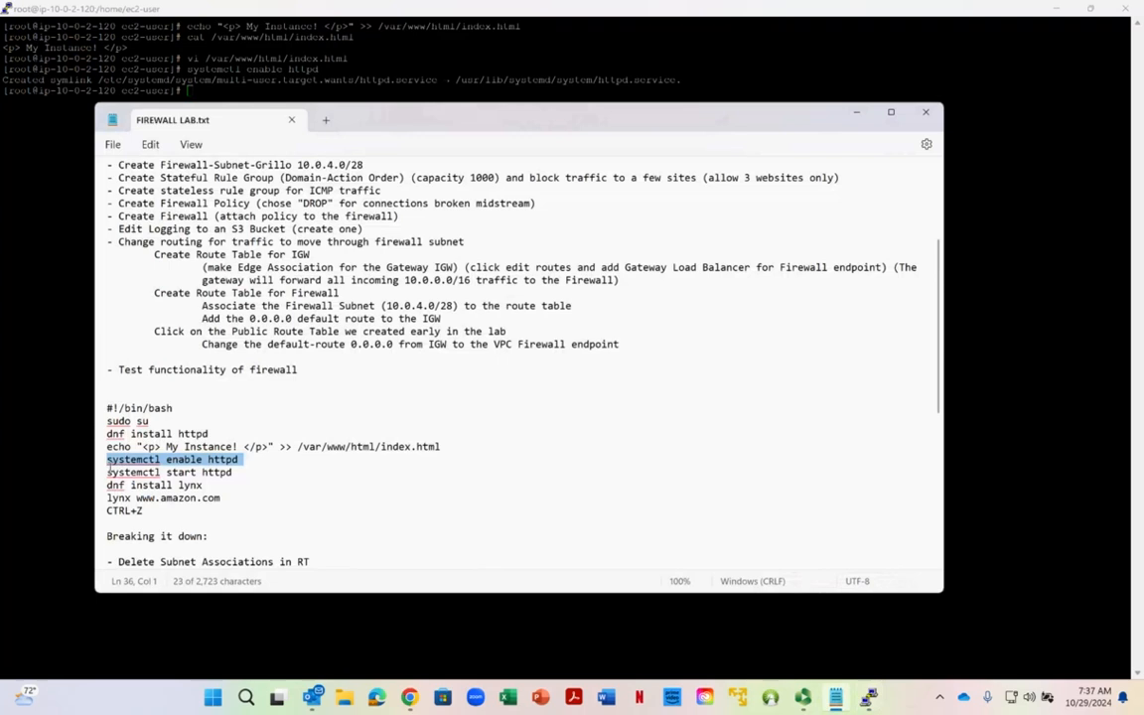
left_click_drag(107, 472, 236, 476)
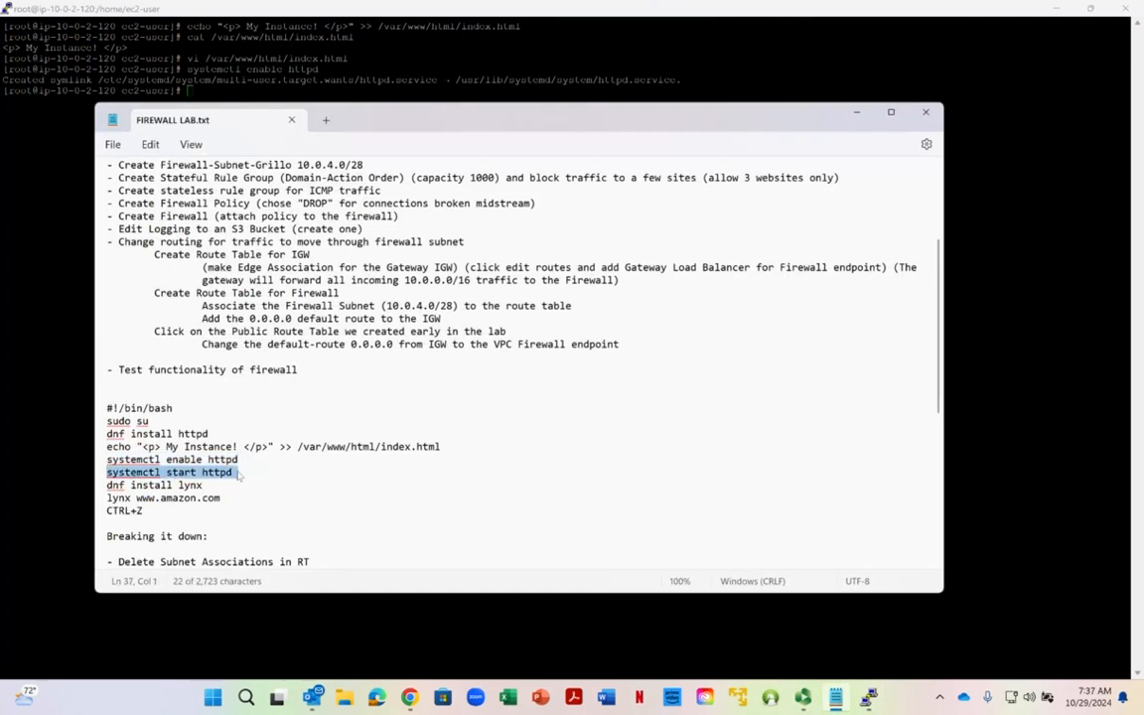
right_click(238, 474)
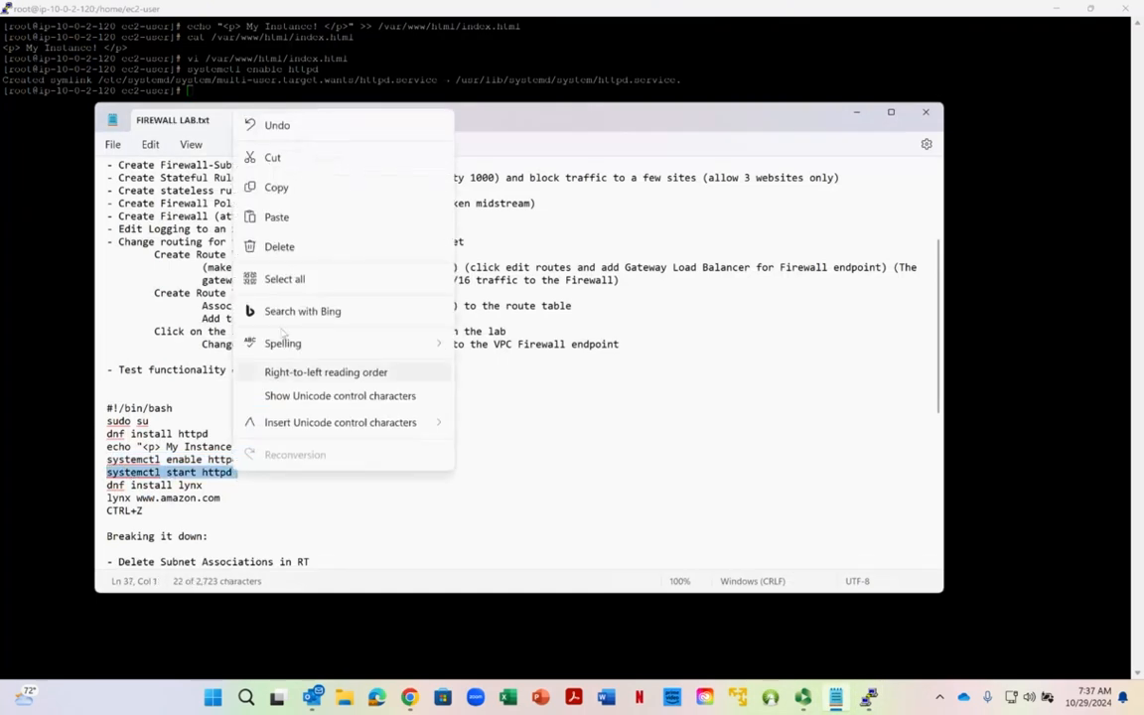
left_click(310, 188)
left_click(207, 91)
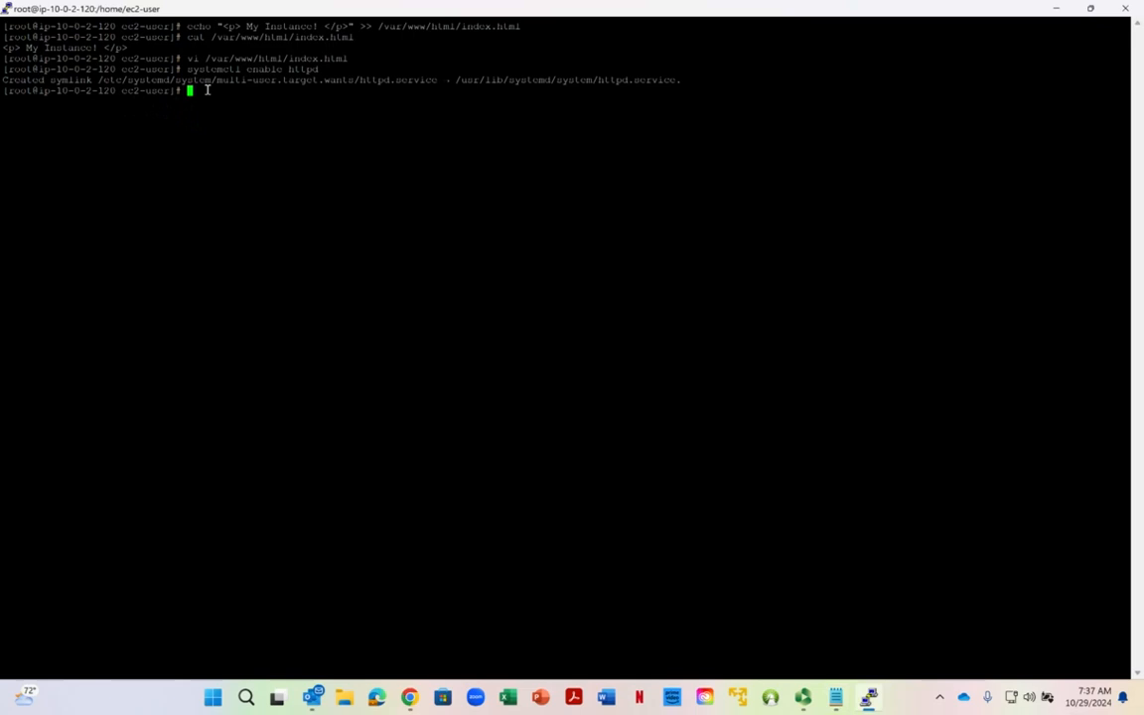
right_click(206, 91)
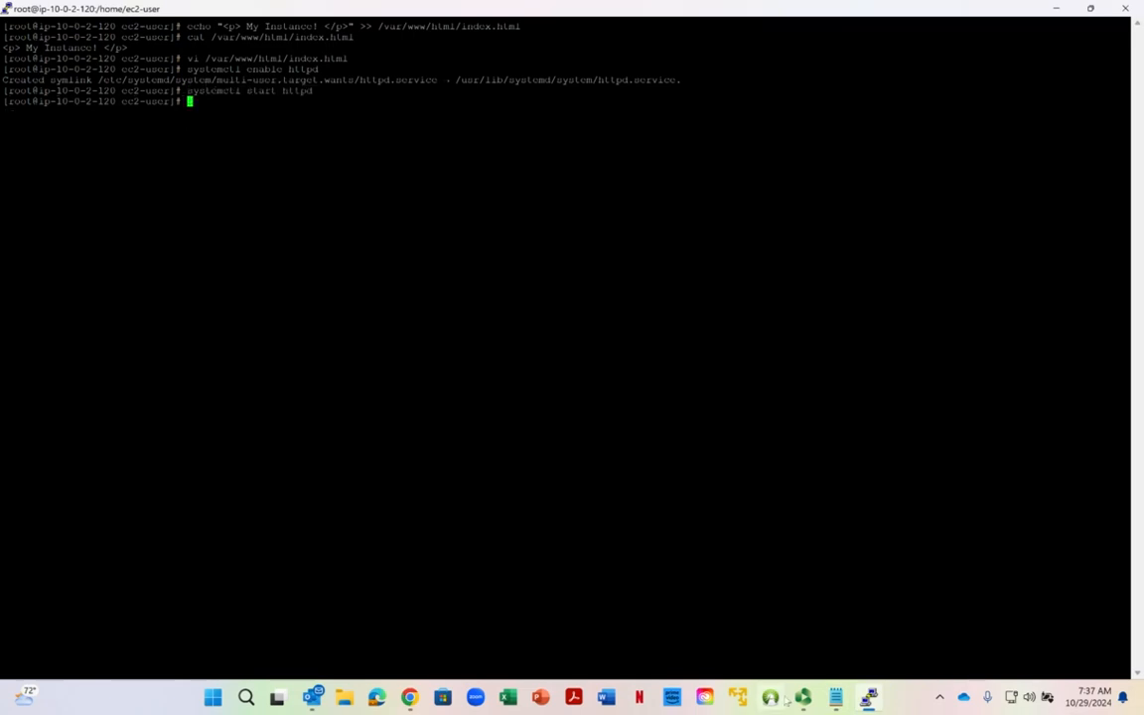
left_click(839, 698)
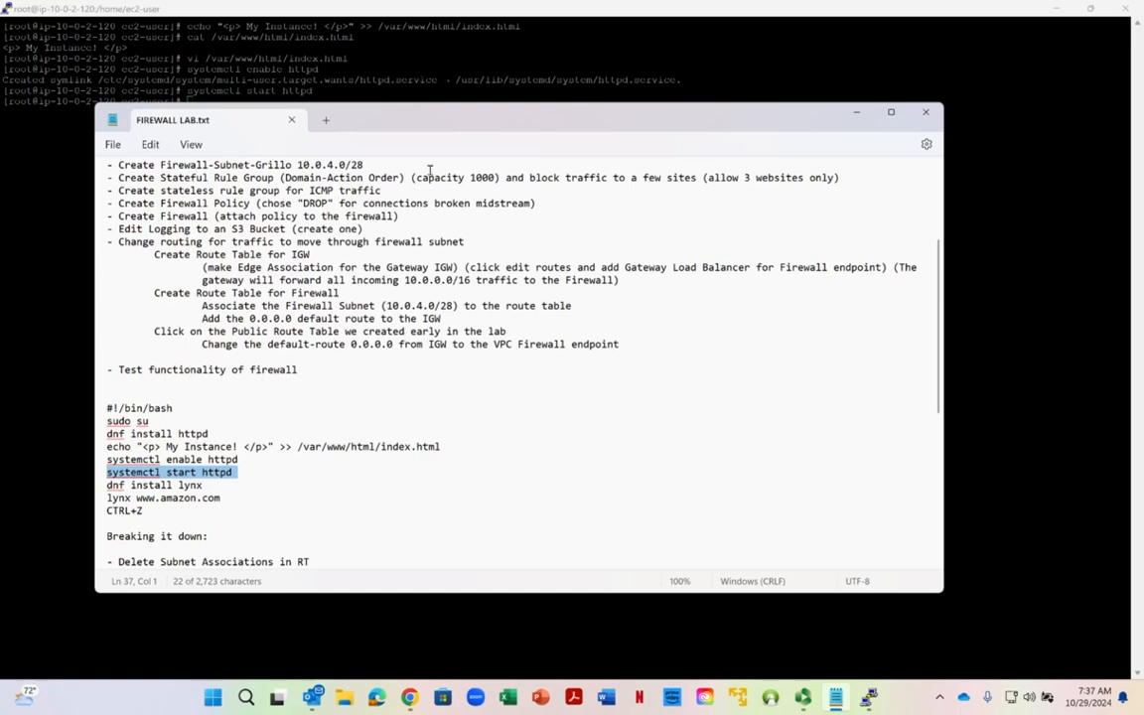
left_click_drag(427, 111, 413, 159)
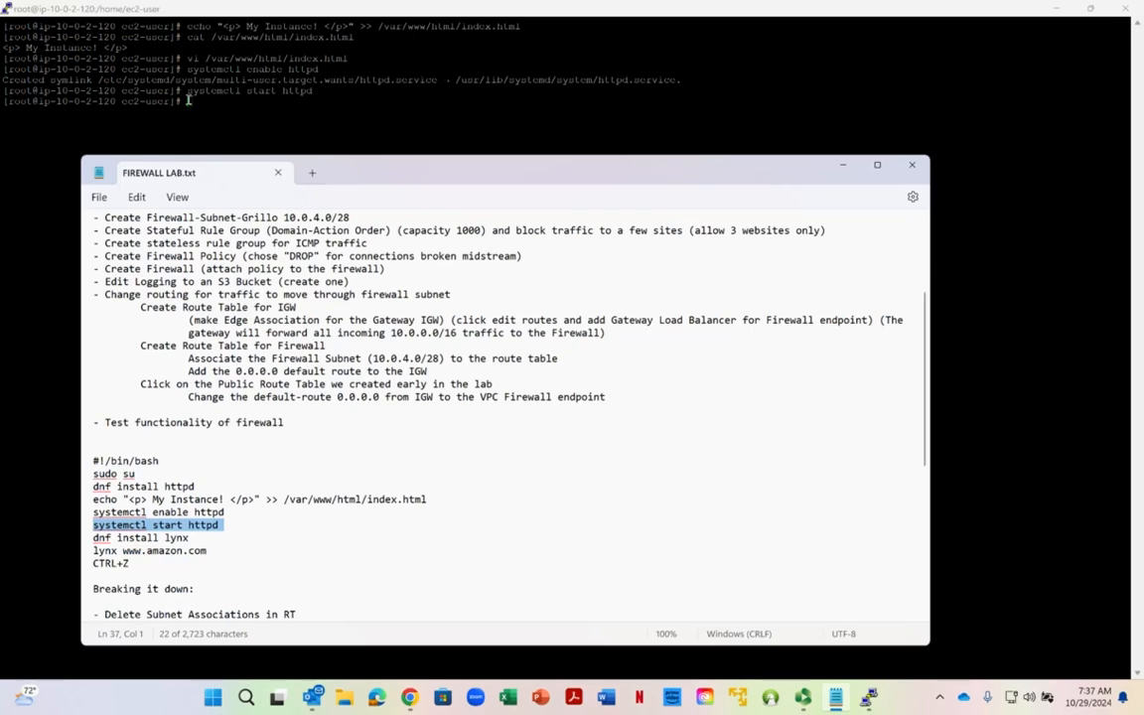
type("d")
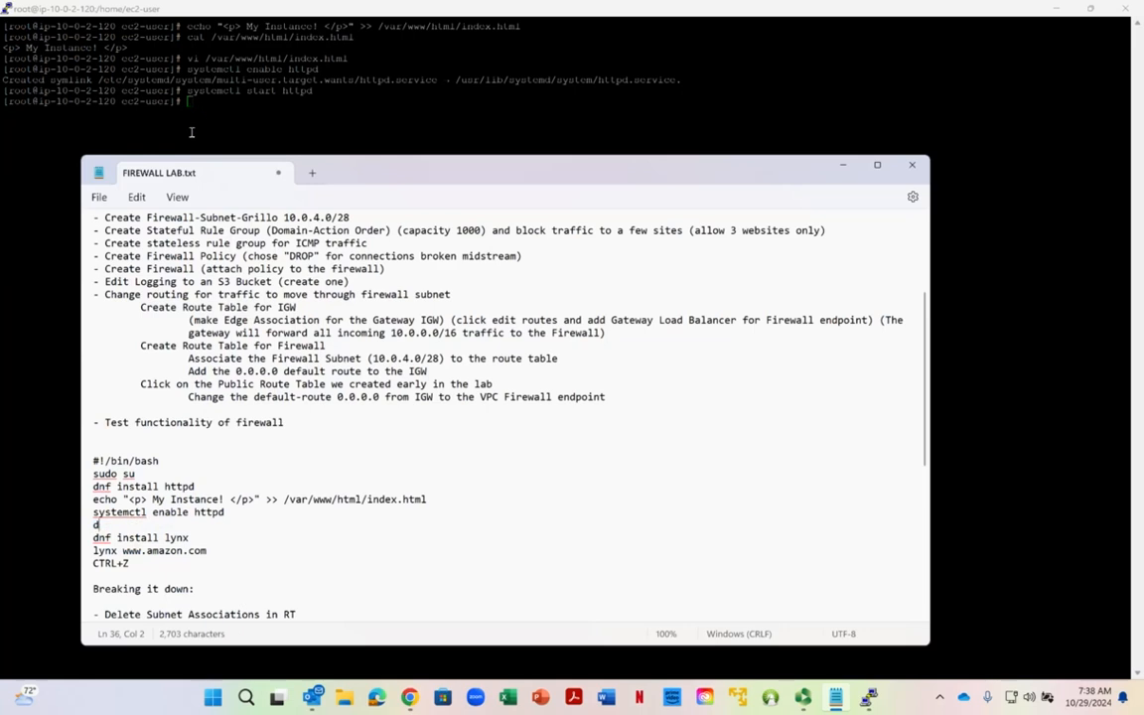
key("ctrl+z")
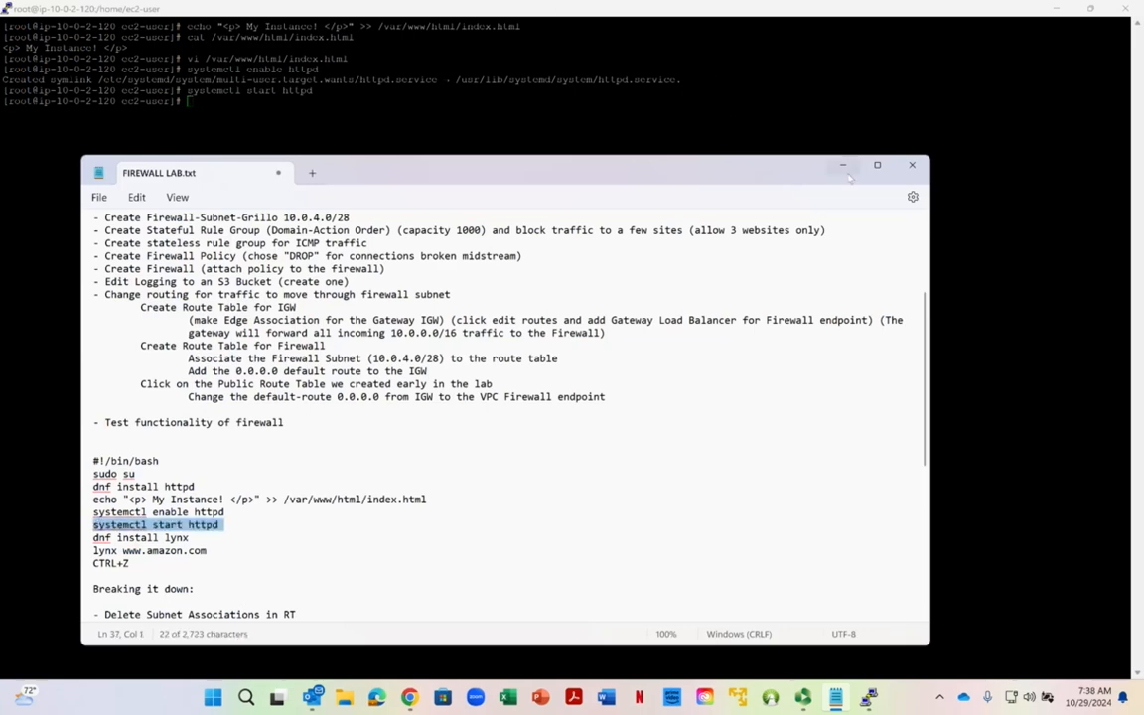
left_click(842, 165)
Step: Install the Lynx text browser by running dnf install lynx in the PuTTY terminal and answering y
type("dnf install ")
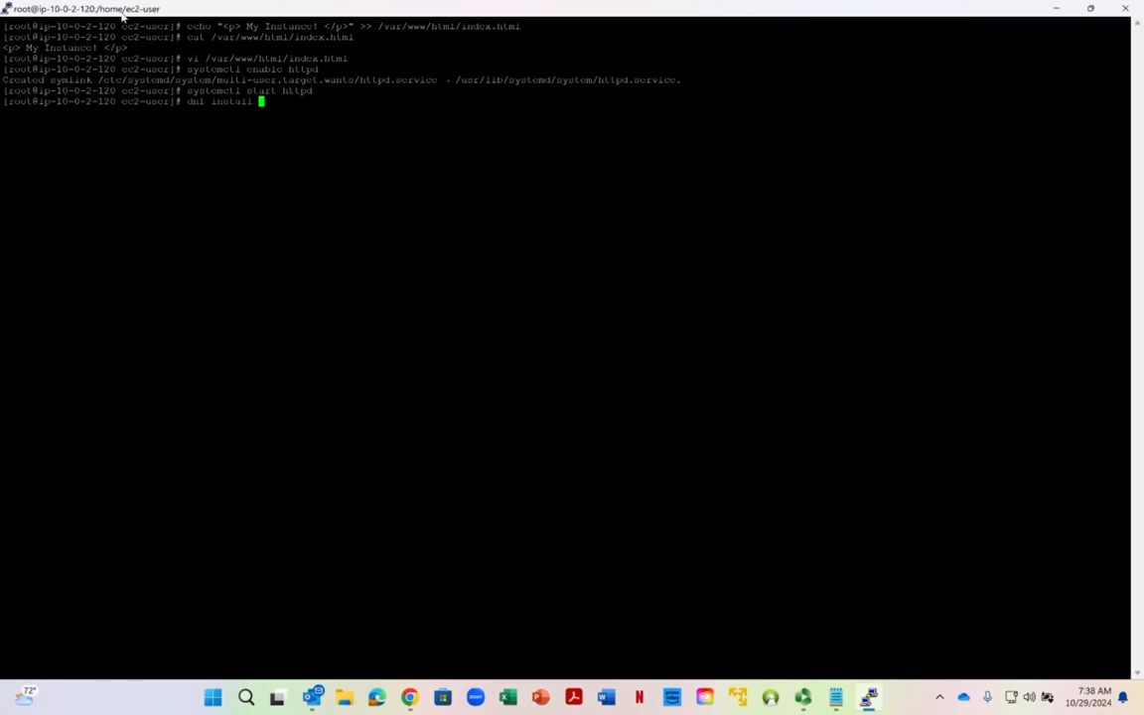
type("lynx")
key("Return")
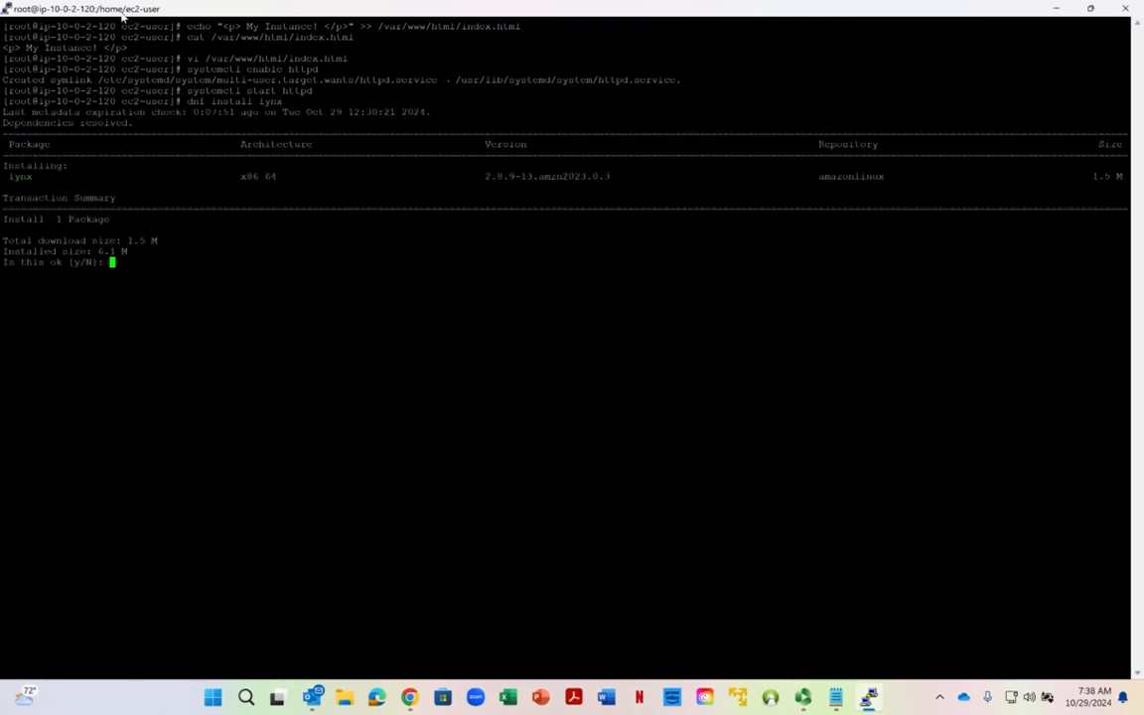
type("y")
key("Return")
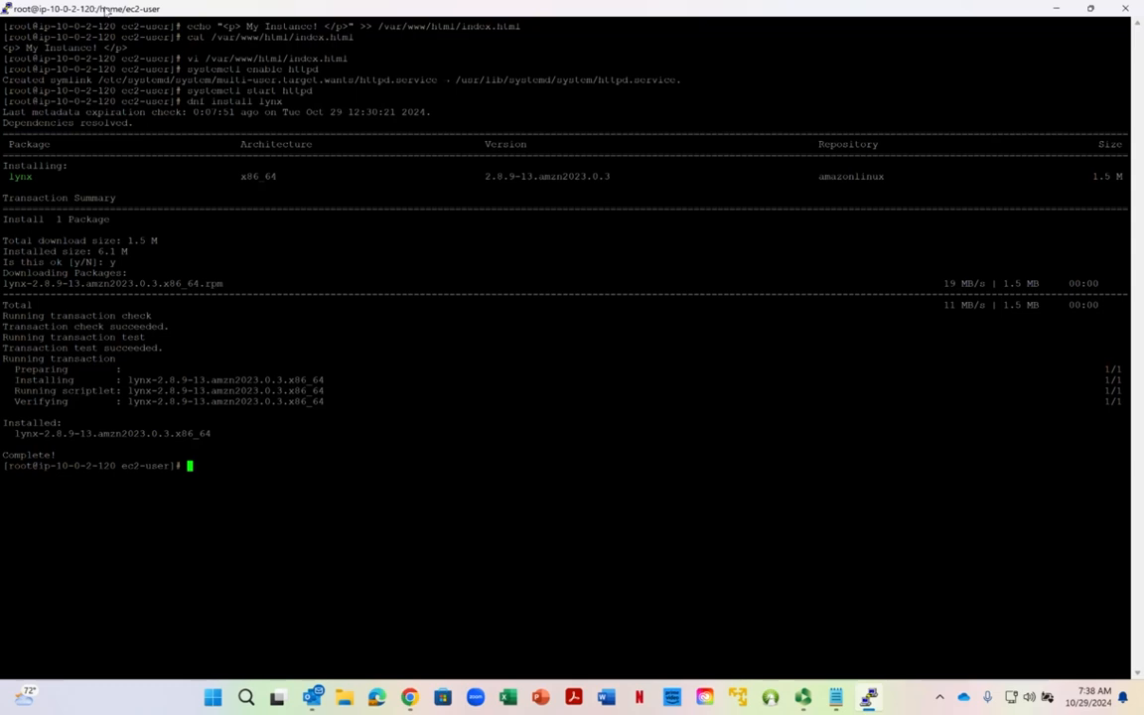
type("www.google.co")
key("BackSpace")
key("BackSpace")
key("BackSpace")
key("BackSpace")
key("BackSpace")
key("BackSpace")
key("BackSpace")
key("BackSpace")
key("BackSpace")
key("BackSpace")
key("BackSpace")
key("BackSpace")
key("BackSpace")
type("lynx www.google.com")
key("Return")
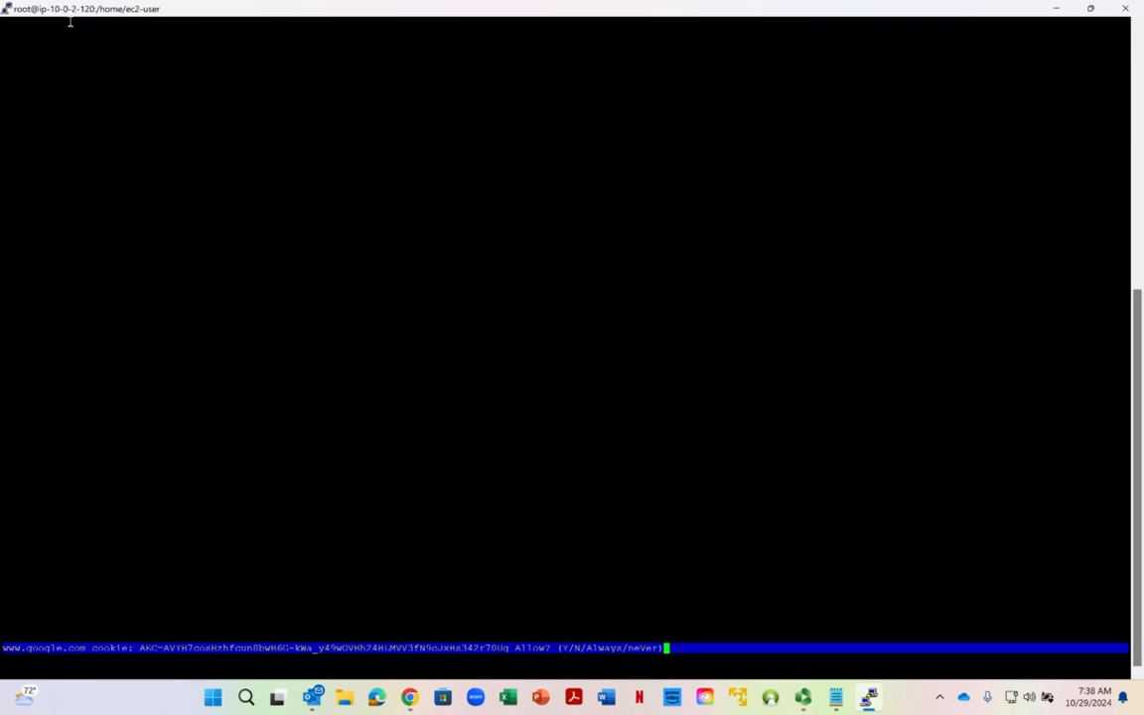
key("y")
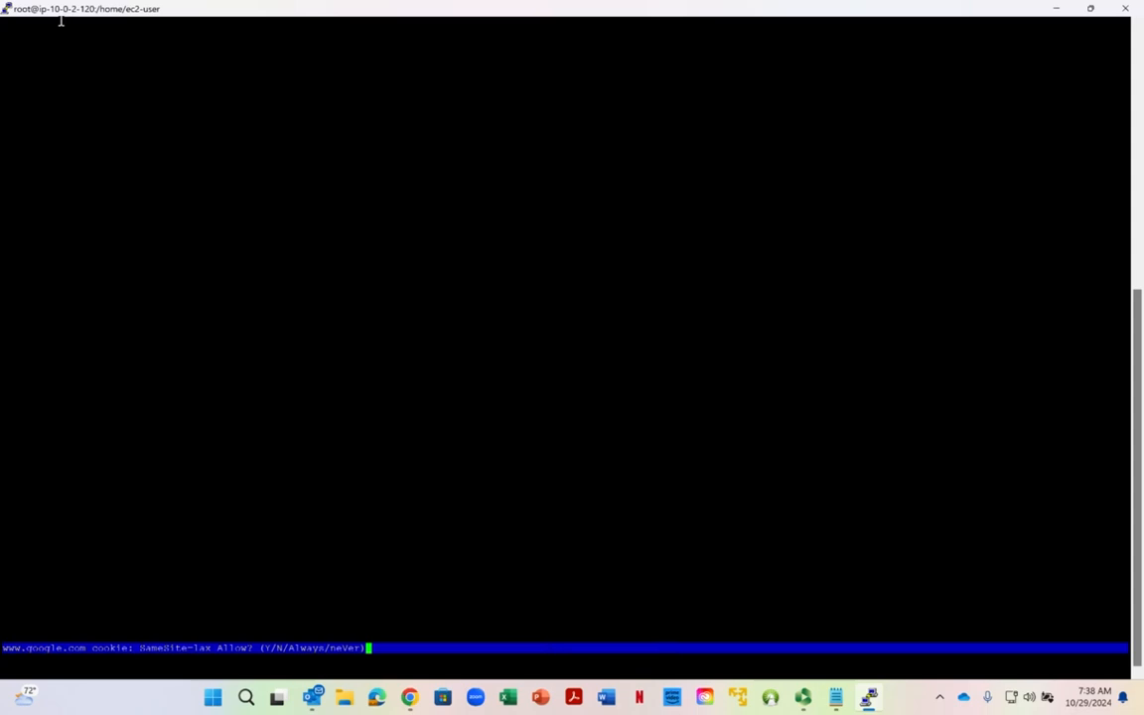
key("y")
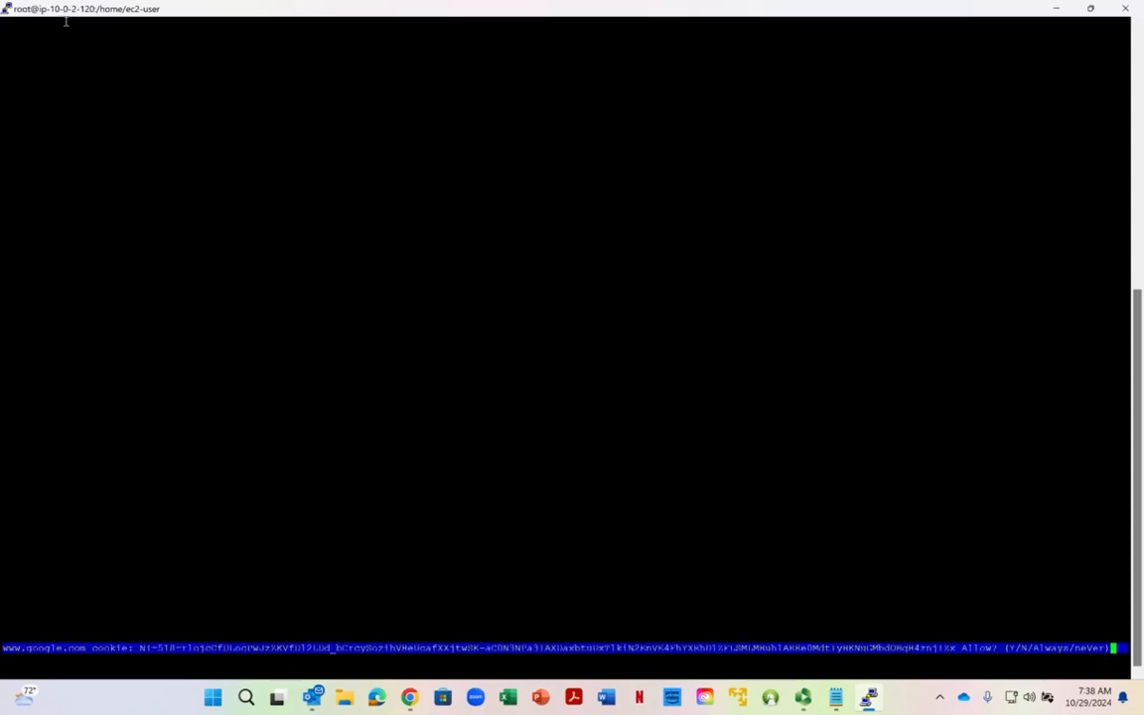
key("y")
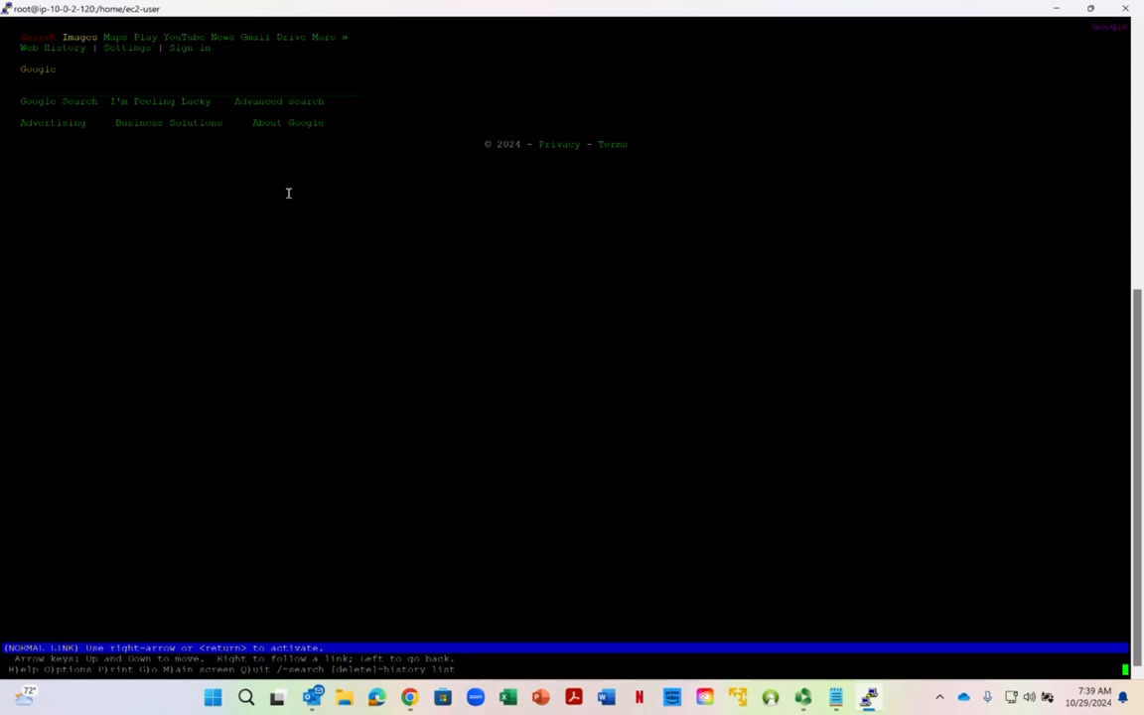
key("ctrl+z")
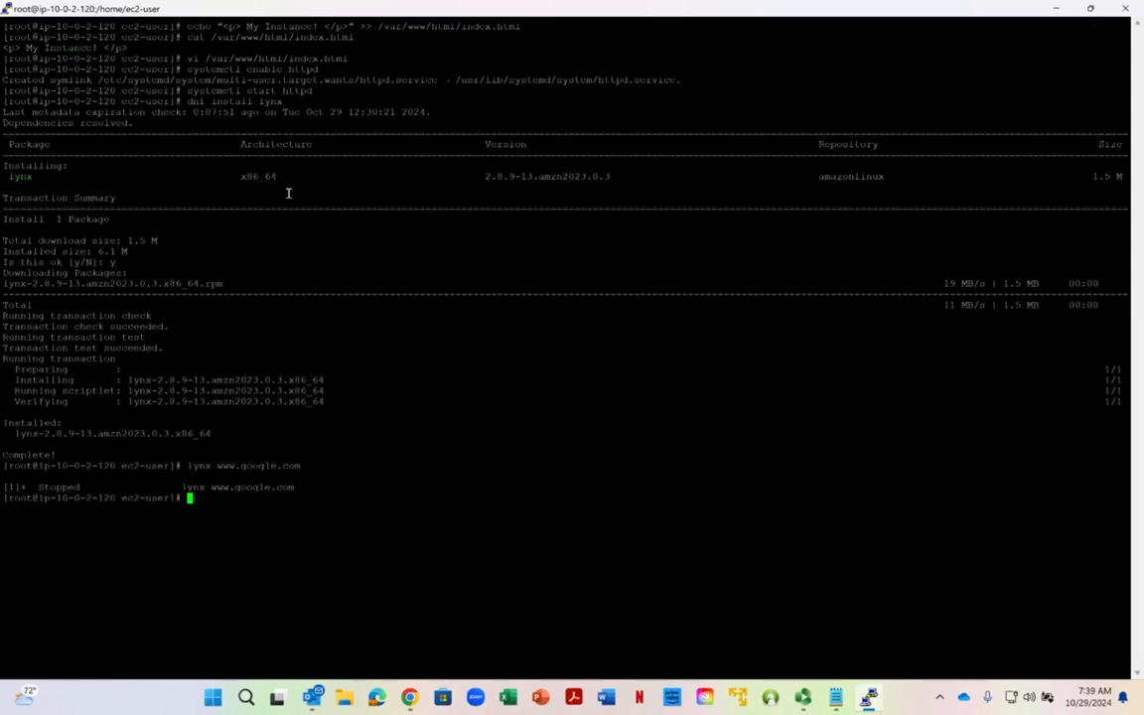
left_click(1090, 8)
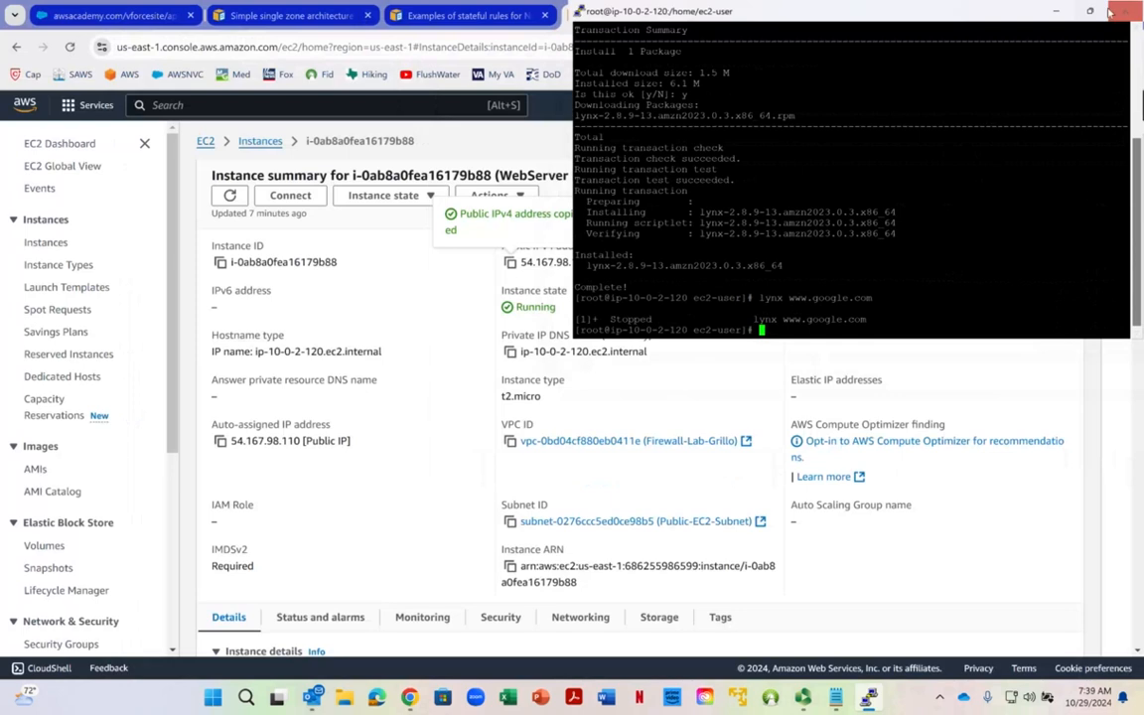
left_click_drag(987, 14, 402, 30)
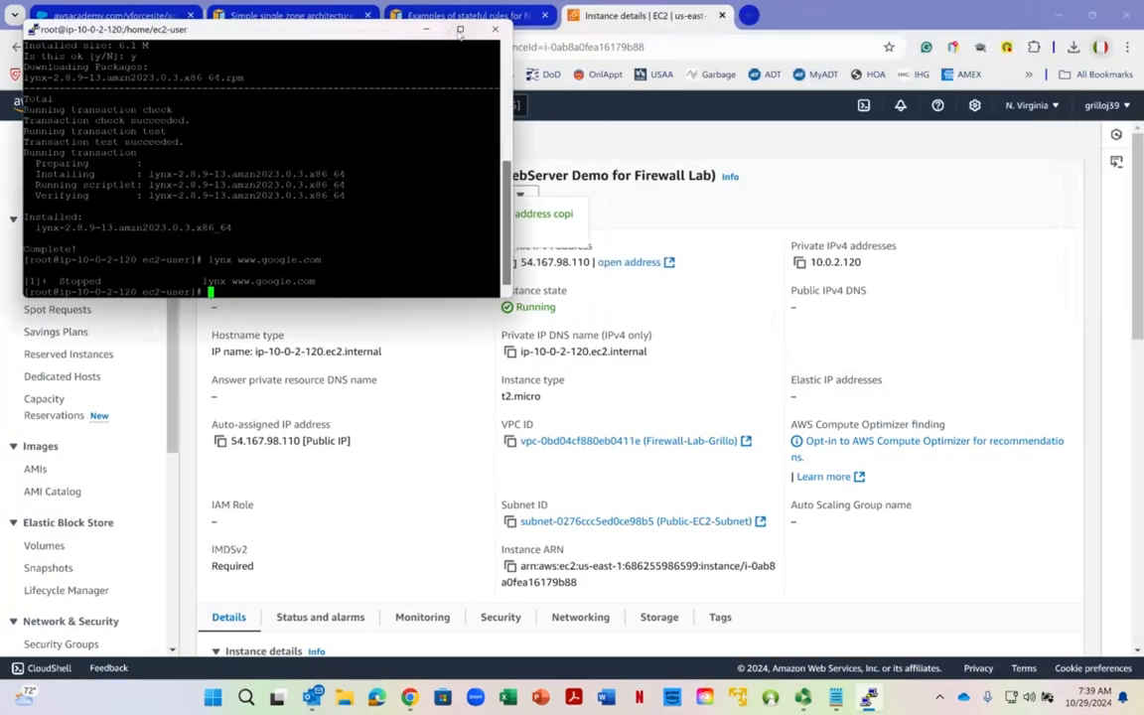
left_click(460, 29)
Step: Review the lab checklist from its beginning in the FIREWALL LAB.txt notes, up to the firewall subnet section
left_click(836, 698)
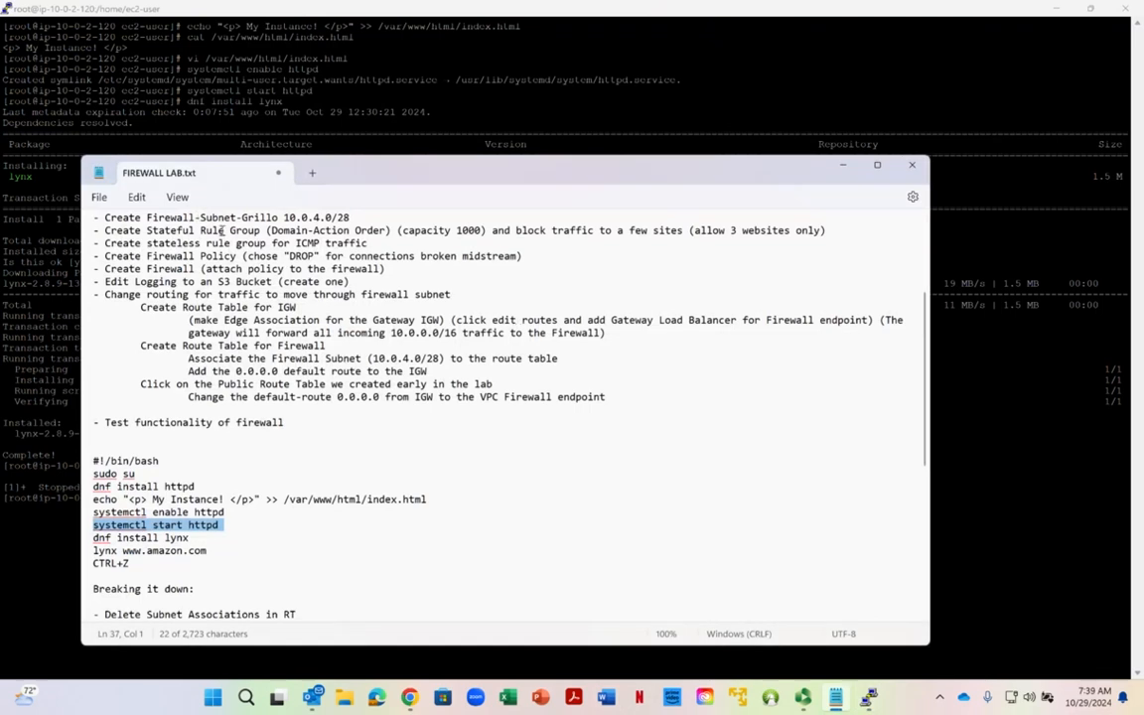
scroll(254, 256, "up", 4)
left_click(192, 346)
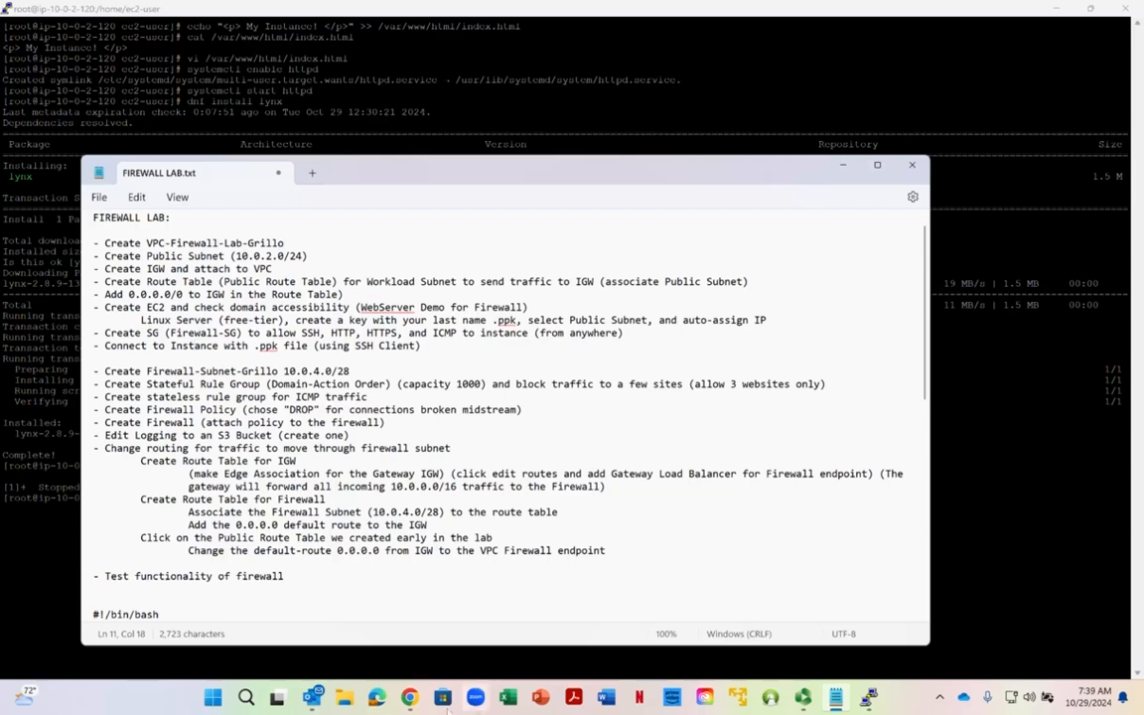
Step: Switch to Chrome and examine the single zone internet gateway architecture diagram in the AWS Network Firewall Developer Guide
left_click(414, 699)
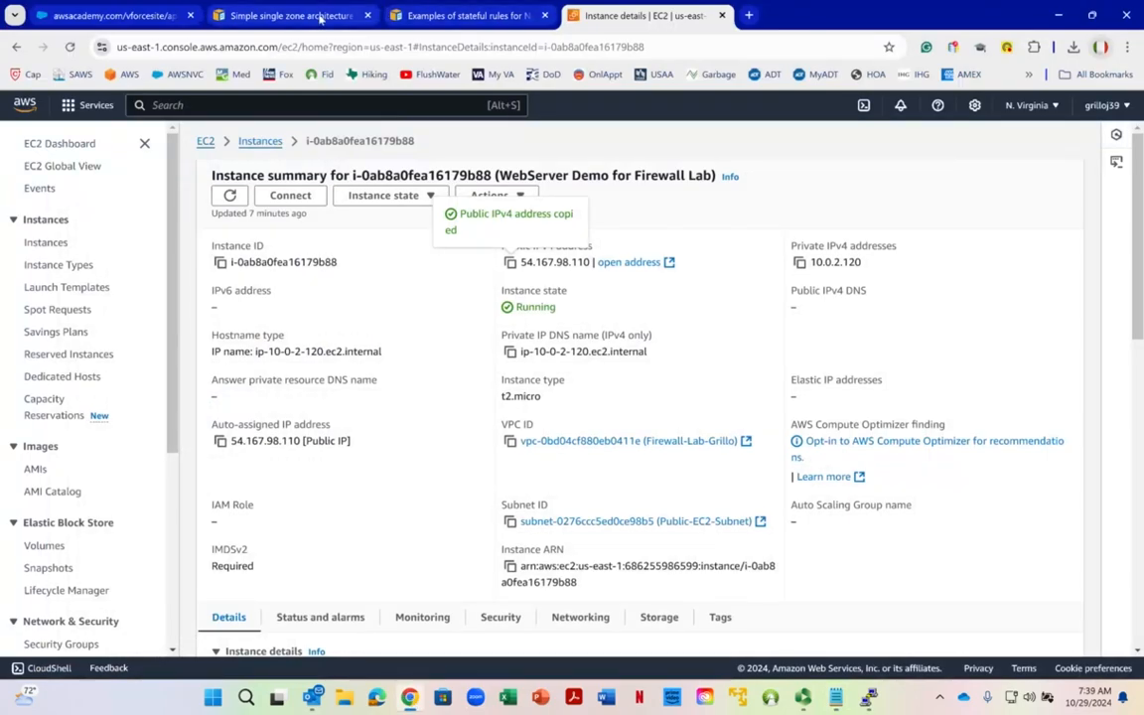
left_click(288, 15)
scroll(488, 351, "down", 3)
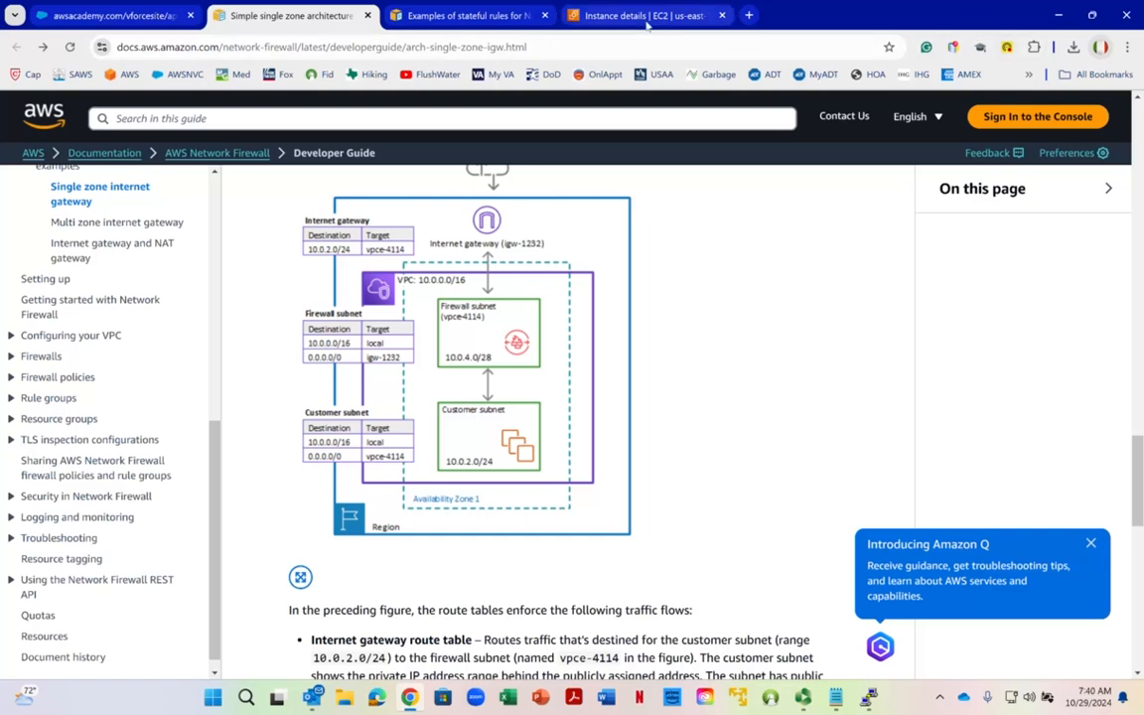
mouse_move(648, 25)
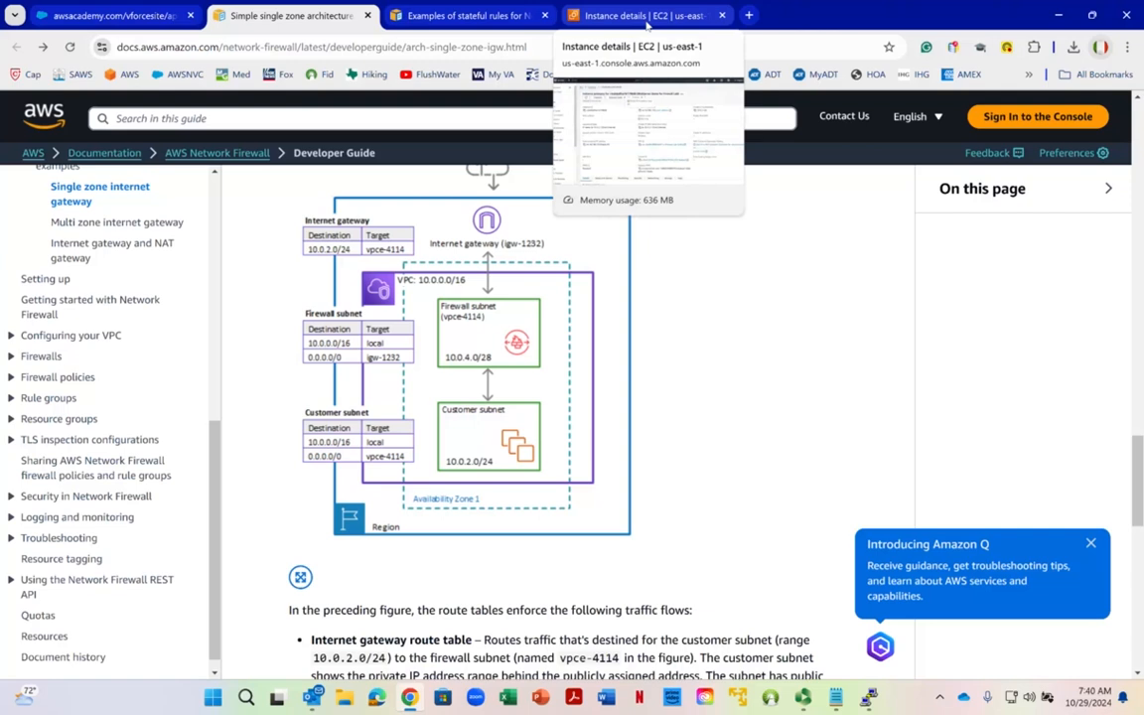
Step: Return to the EC2 console and mark the firewall subnet line (10.0.4.0/28) in the FIREWALL LAB.txt notes as the next task
left_click(648, 26)
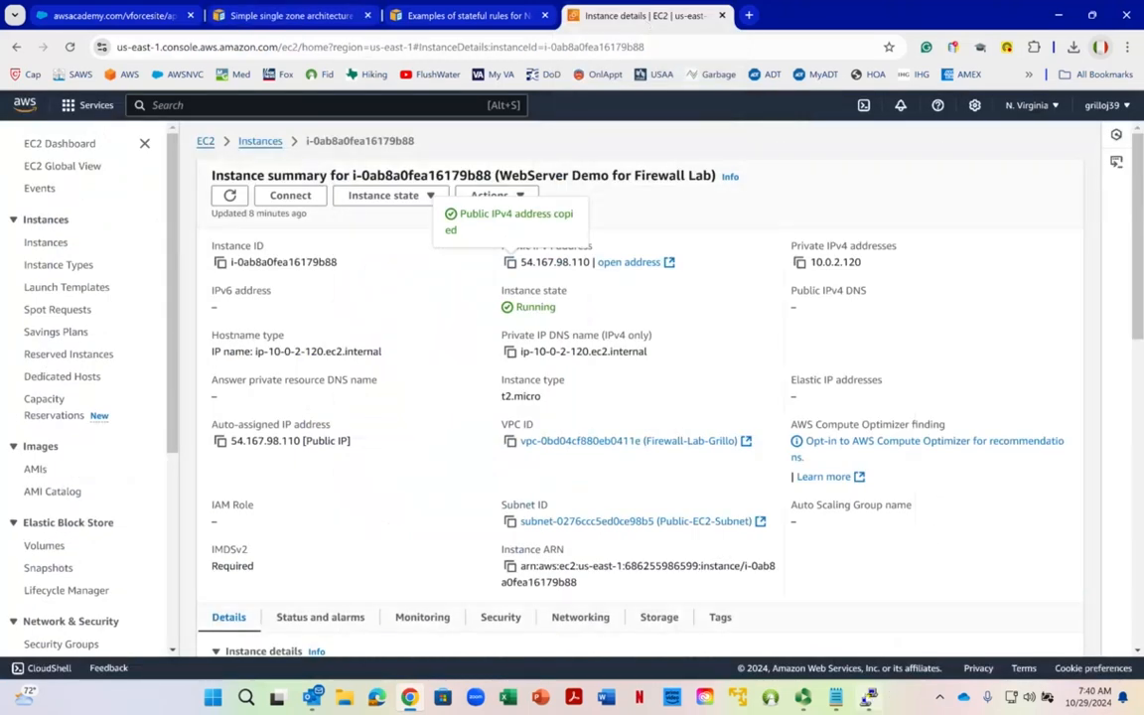
left_click(837, 697)
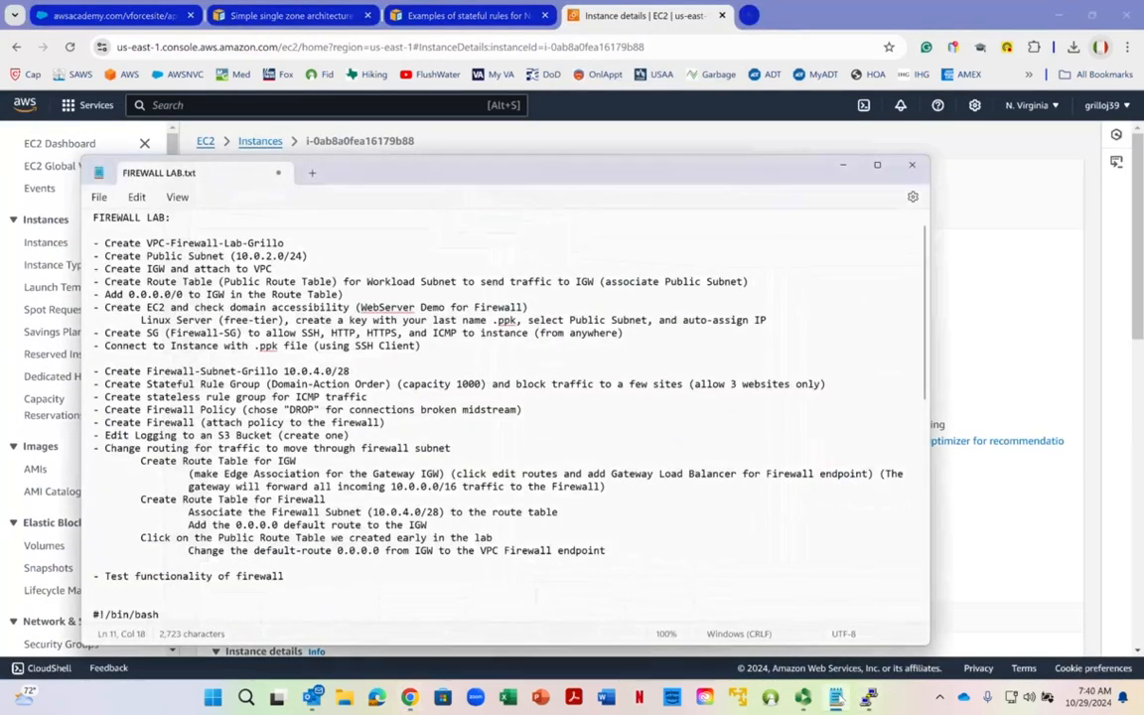
left_click(94, 370)
triple_click(278, 370)
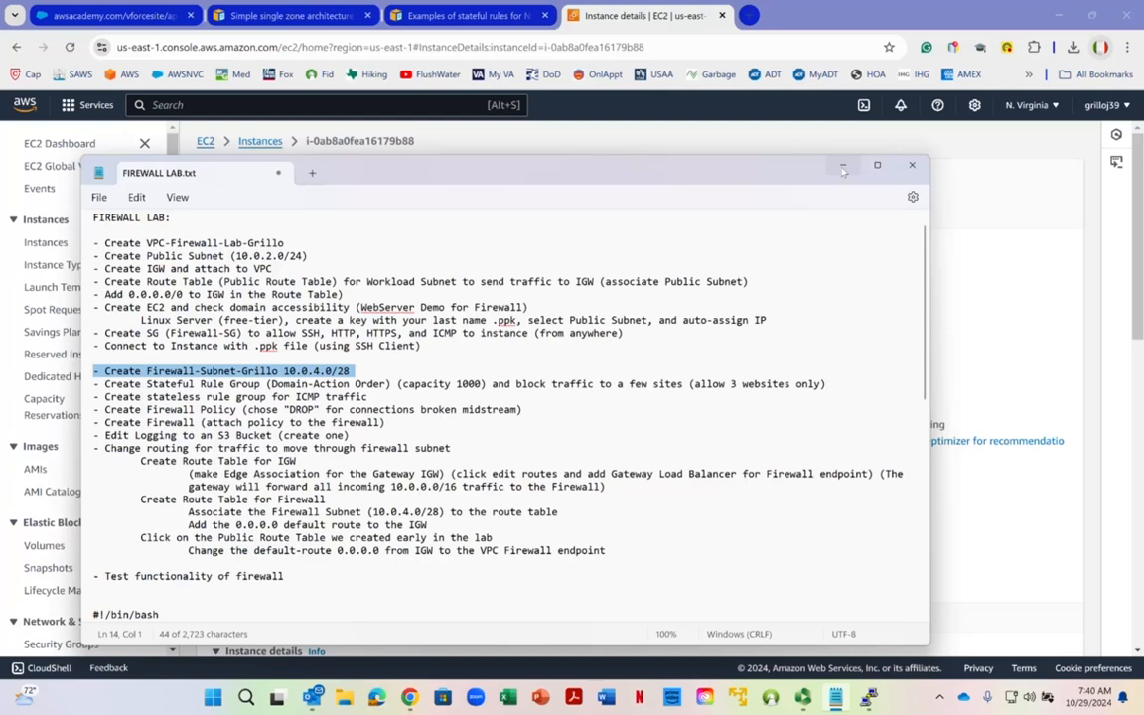
left_click(842, 167)
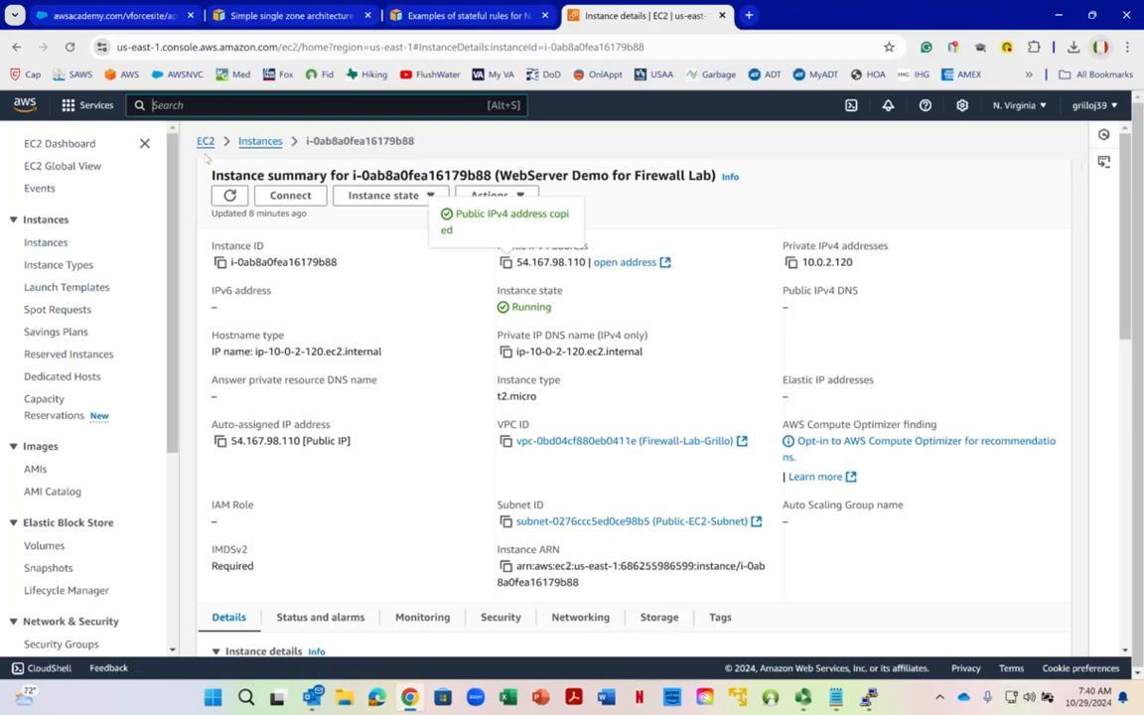
Step: Search the AWS console for vpc and start creating a new subnet from the VPC service's subnet list
type("vpc")
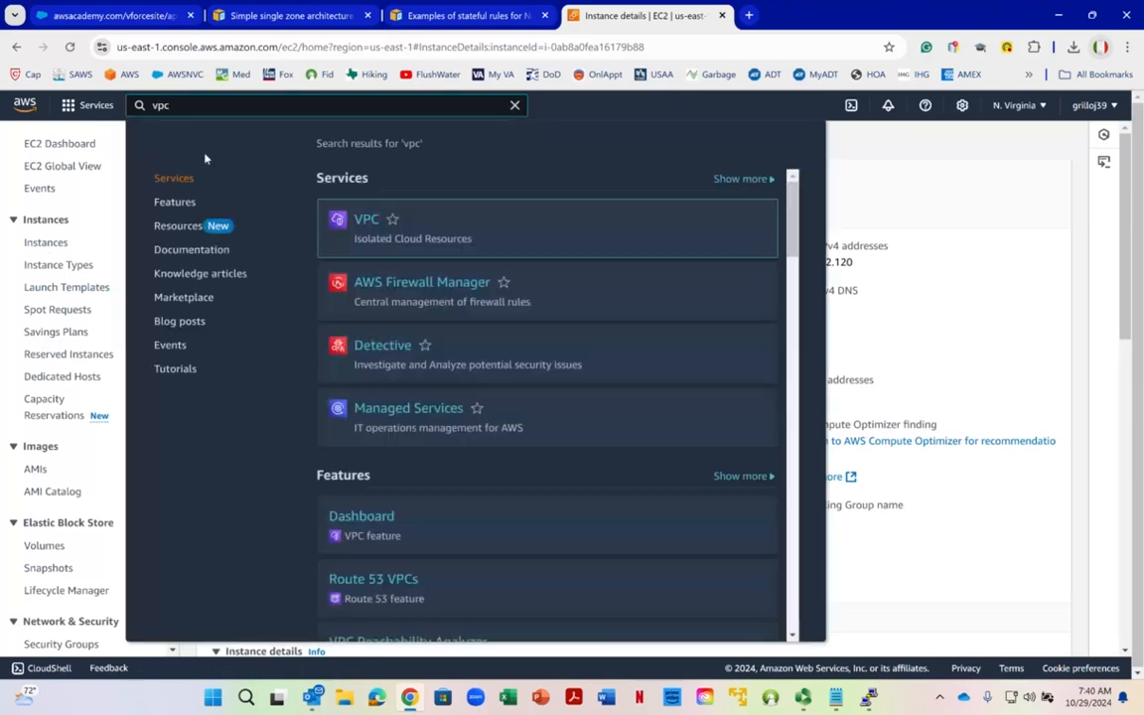
key("Return")
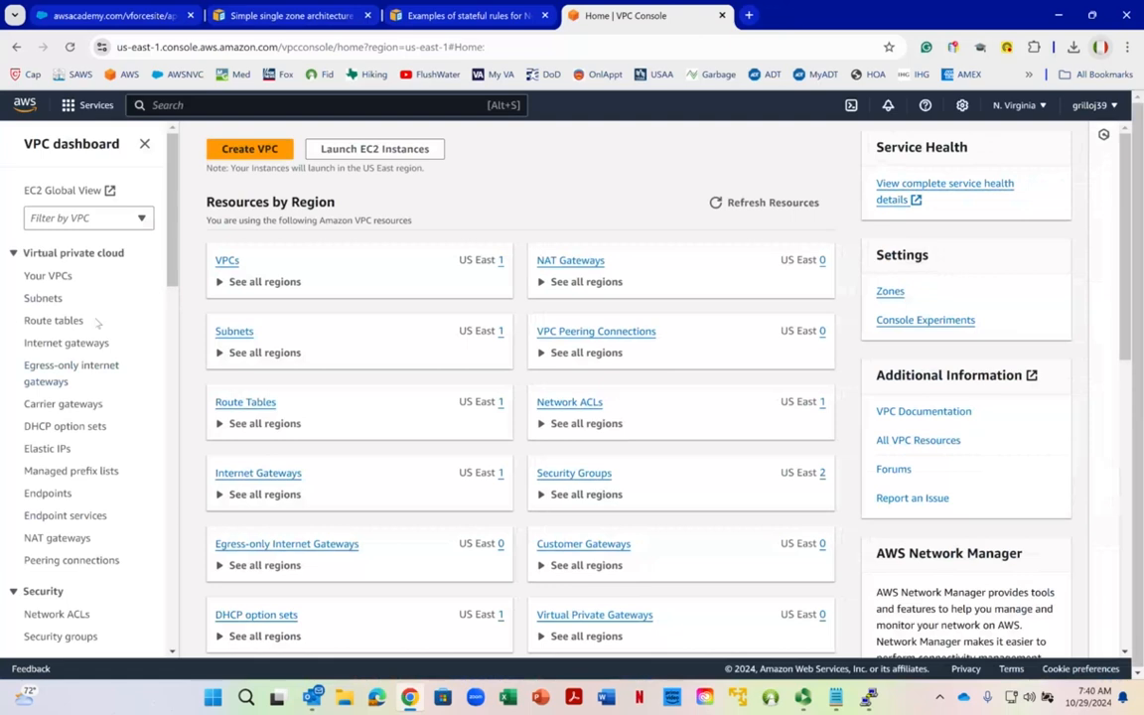
left_click(43, 299)
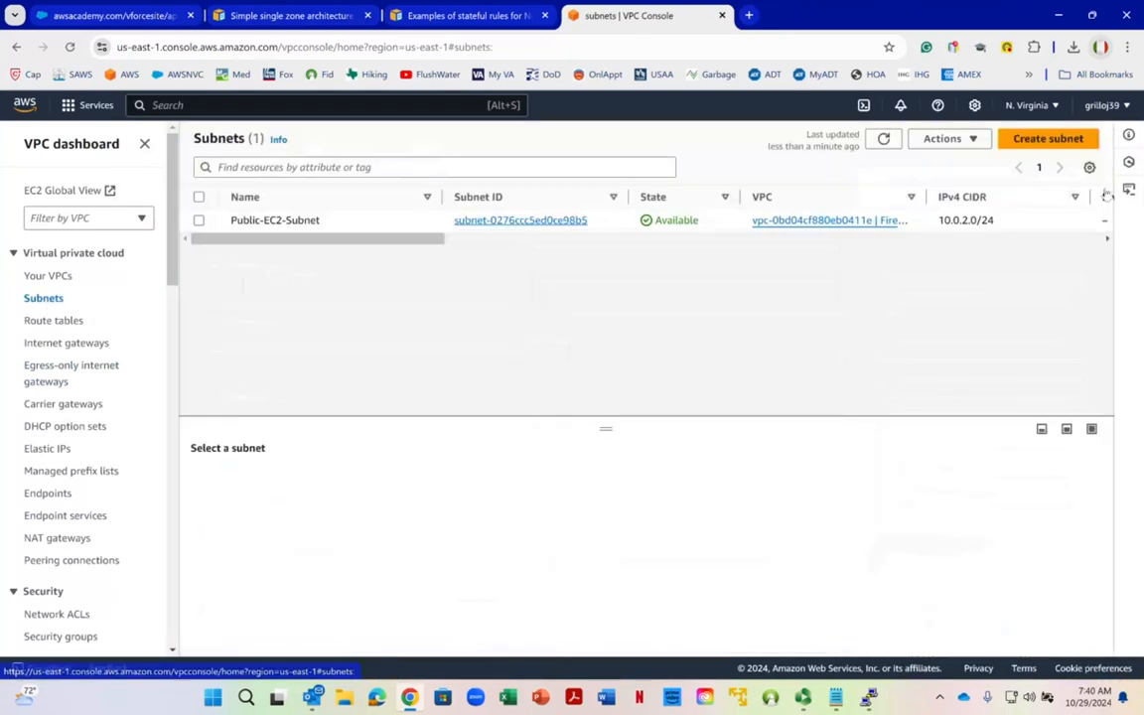
left_click(1046, 139)
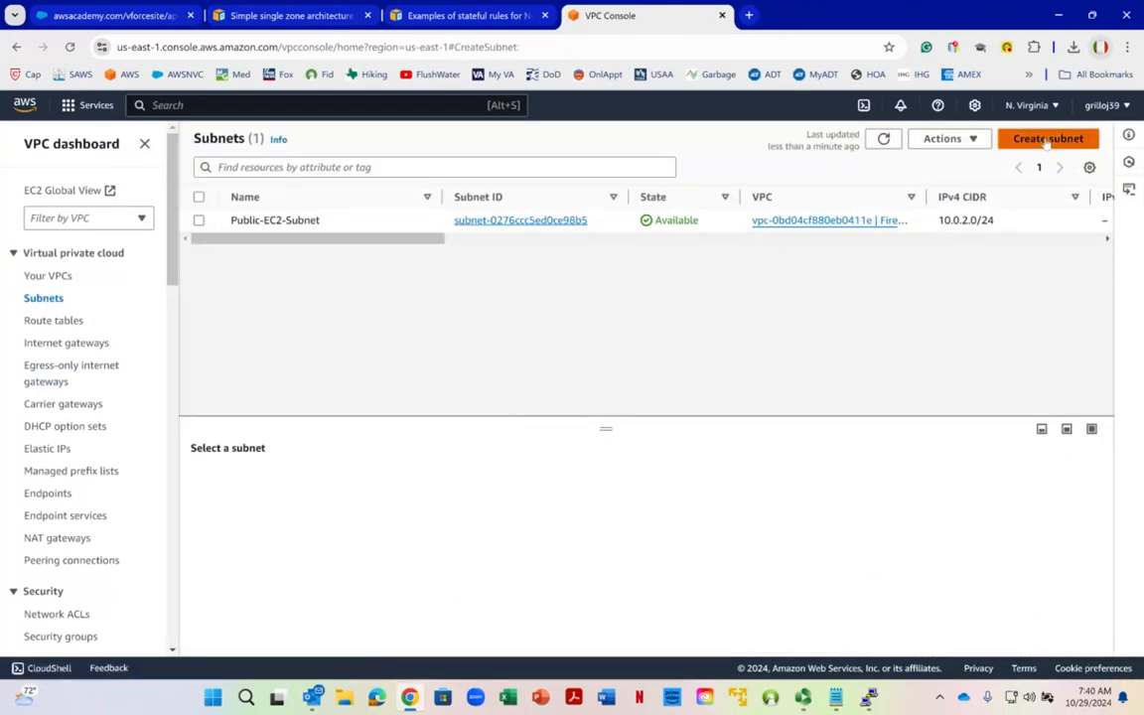
Step: Copy the firewall subnet's name from the FIREWALL LAB.txt notes and return to the subnet creation form
left_click(836, 698)
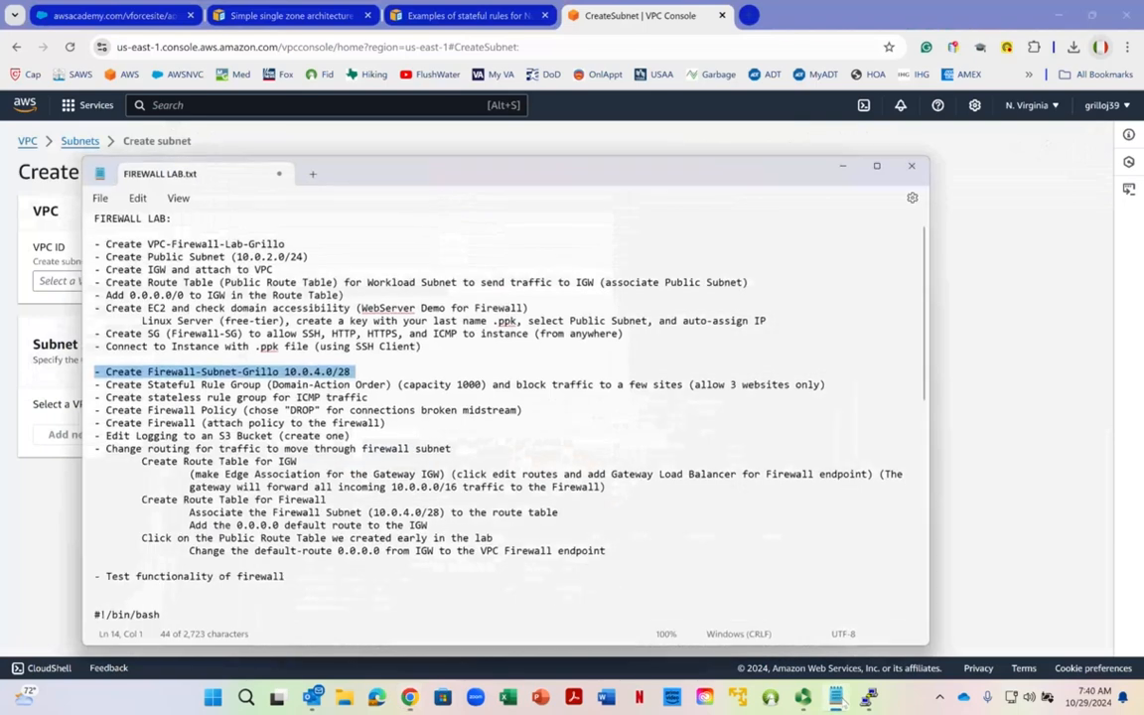
left_click(149, 371)
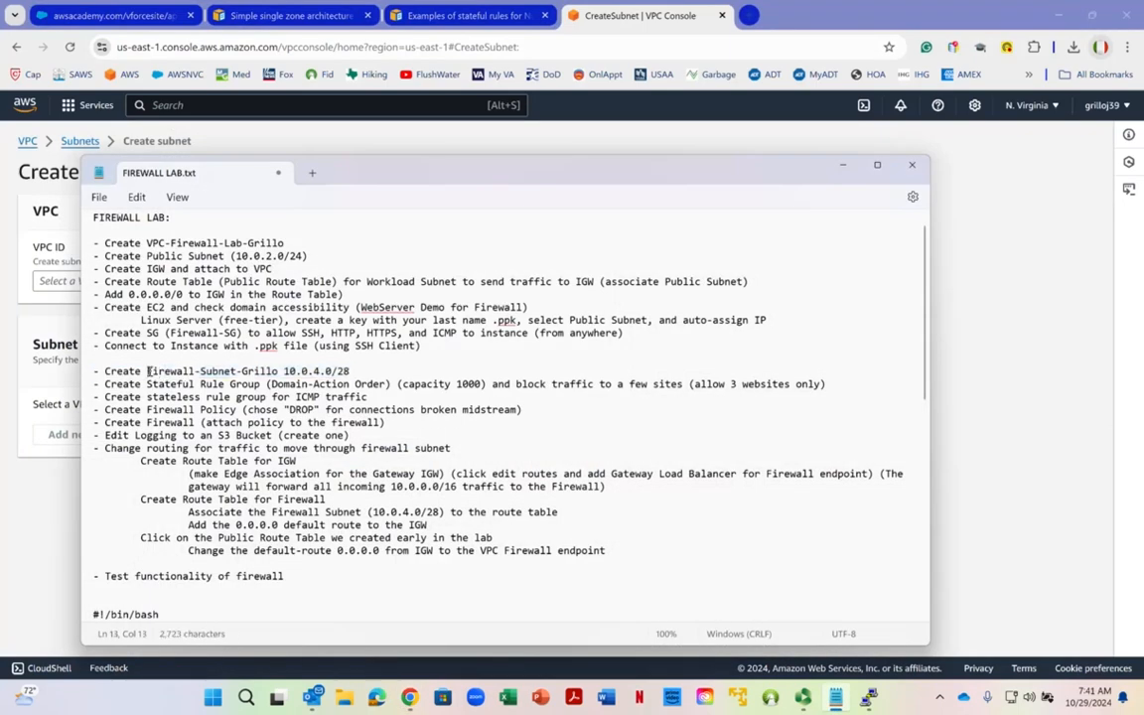
left_click_drag(147, 371, 177, 372)
right_click(177, 371)
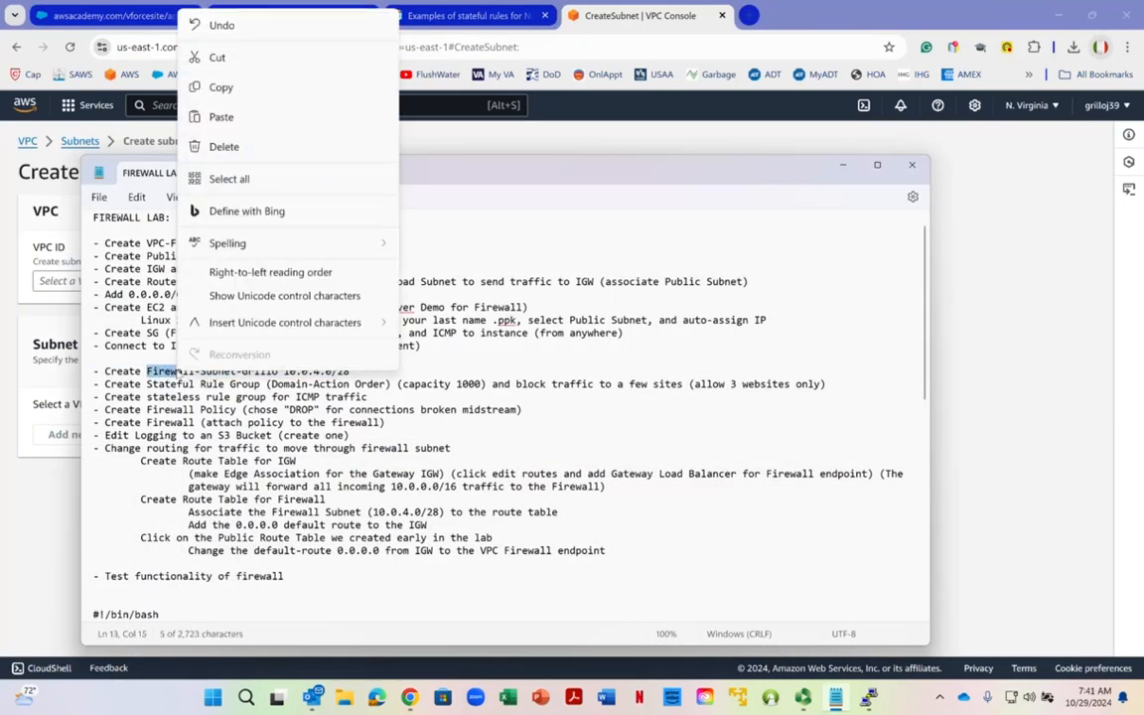
left_click(160, 378)
left_click(148, 373)
left_click_drag(148, 373, 280, 382)
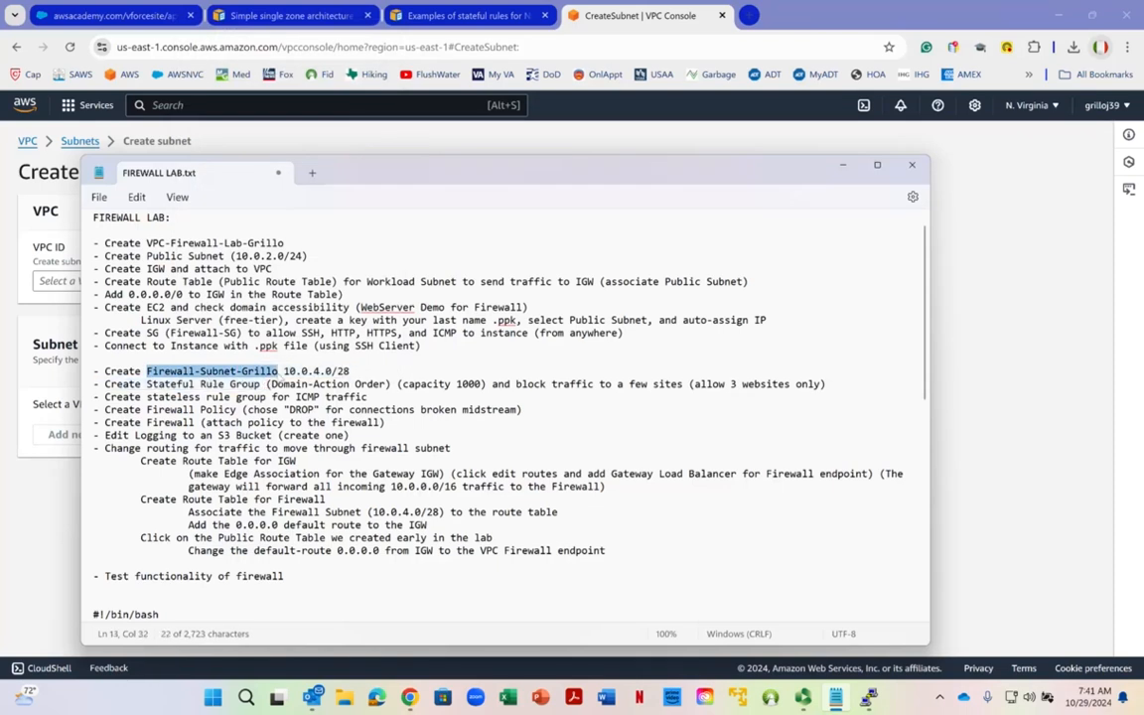
right_click(279, 383)
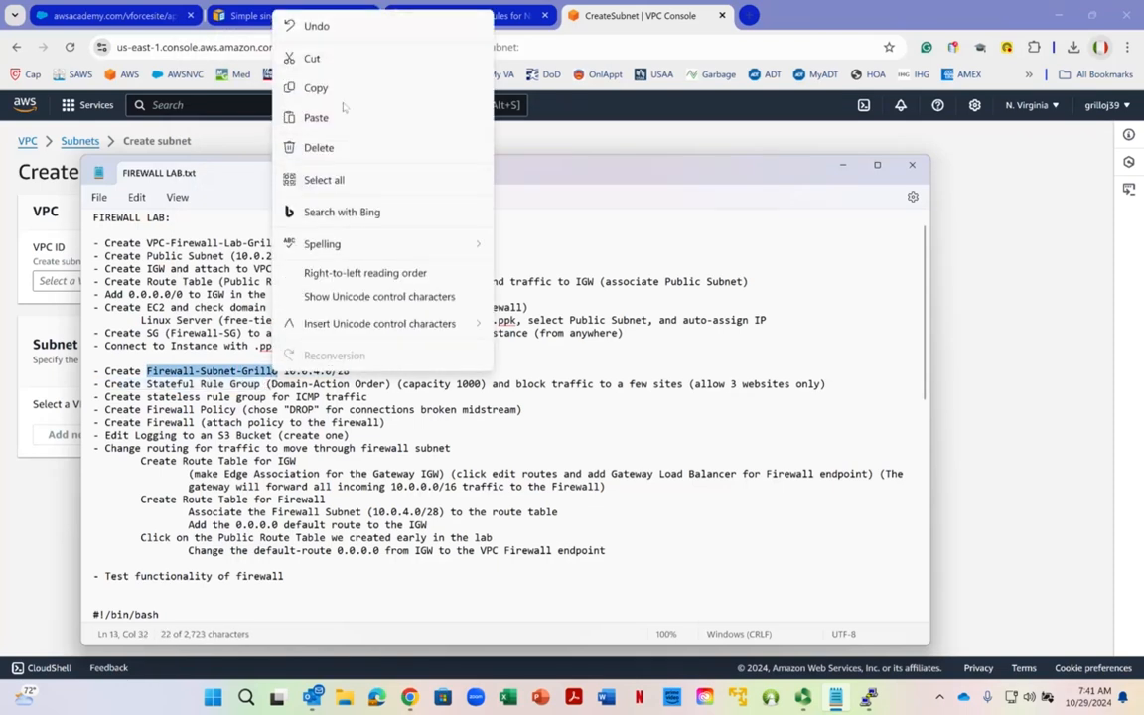
left_click(335, 89)
left_click(5, 282)
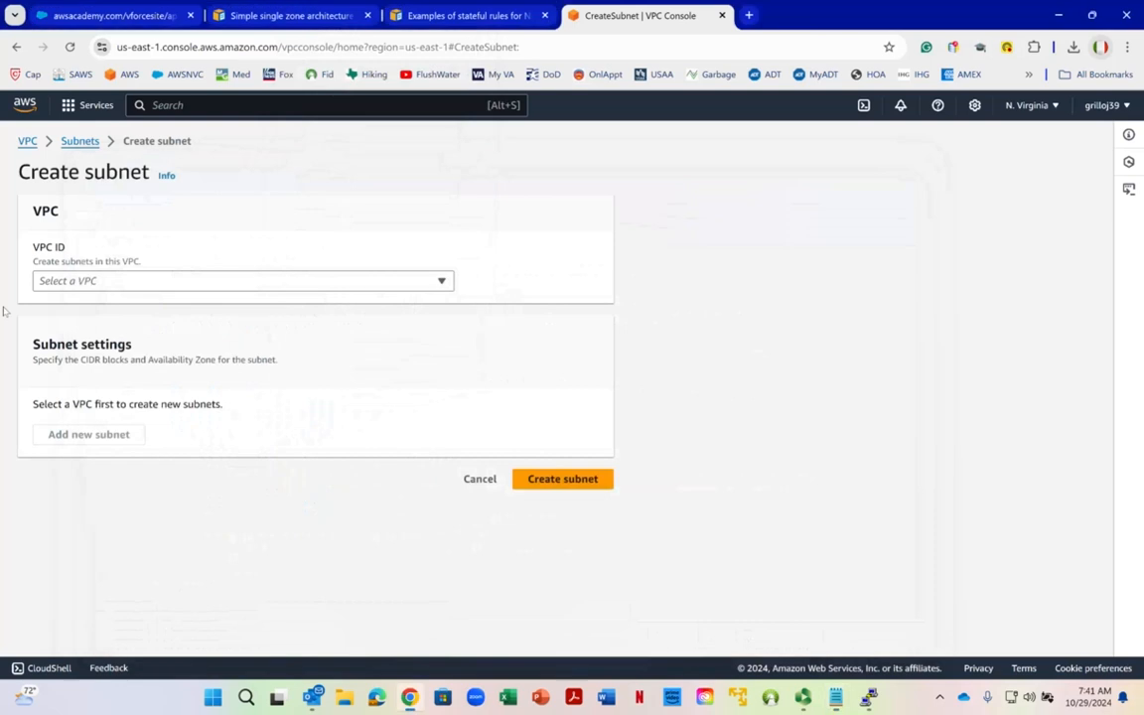
Step: Choose the firewall lab VPC (10.0.0.0/16) for the new subnet and paste the copied text as the subnet name
left_click(103, 282)
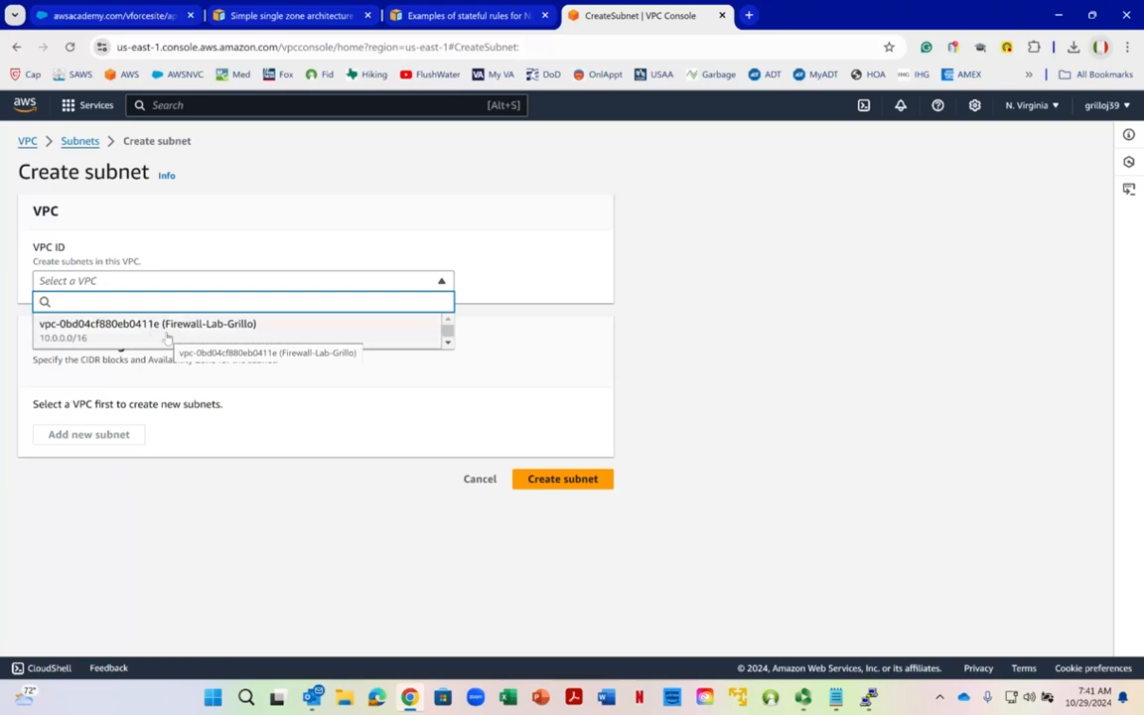
left_click(167, 335)
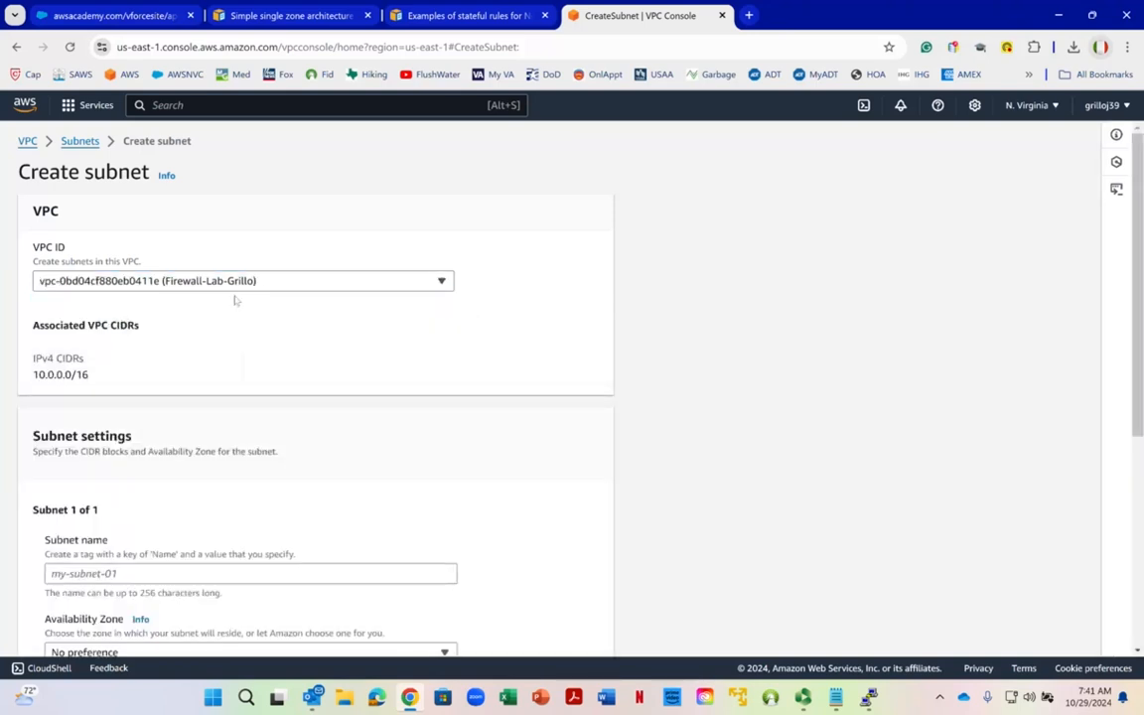
scroll(229, 327, "down", 3)
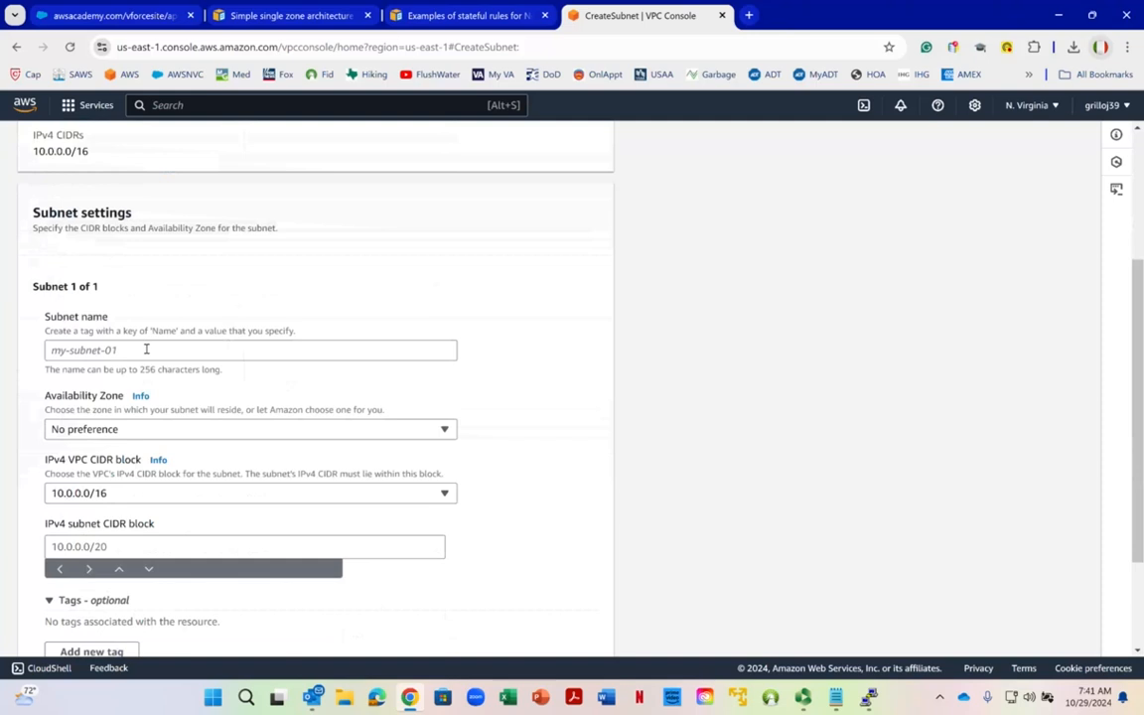
right_click(146, 349)
left_click(217, 177)
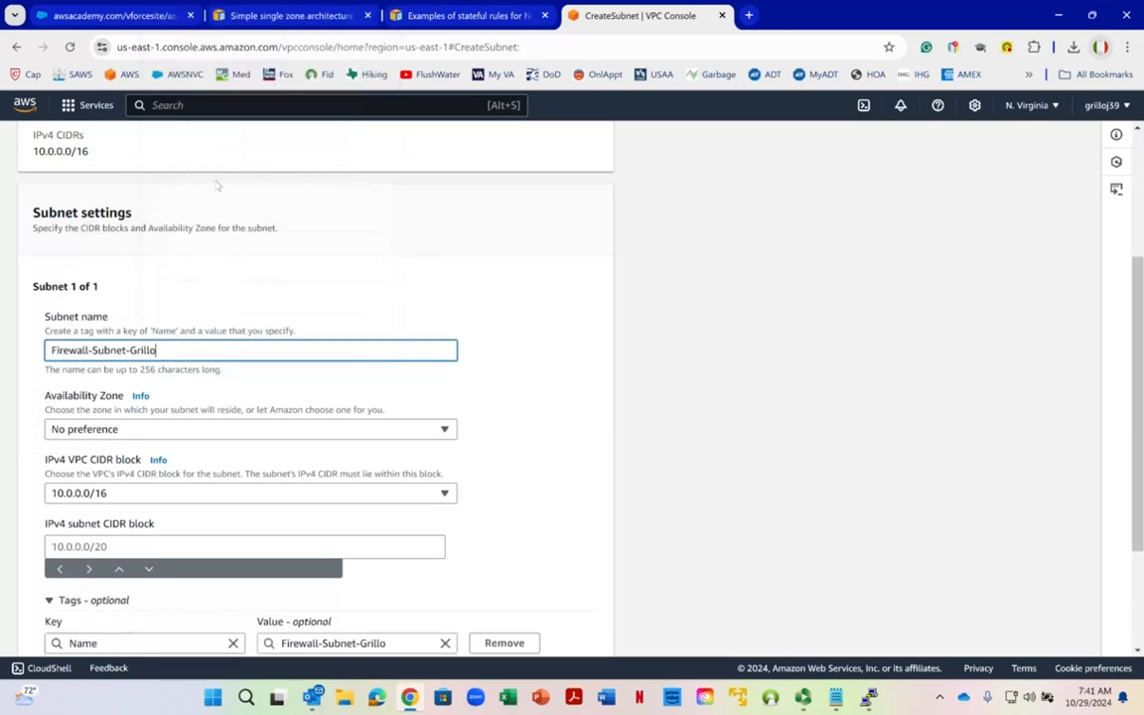
Step: Set the subnet's Availability Zone to us-east-1a and, following the architecture diagram, its IPv4 CIDR block to 10.0.4.0/28
scroll(228, 249, "down", 2)
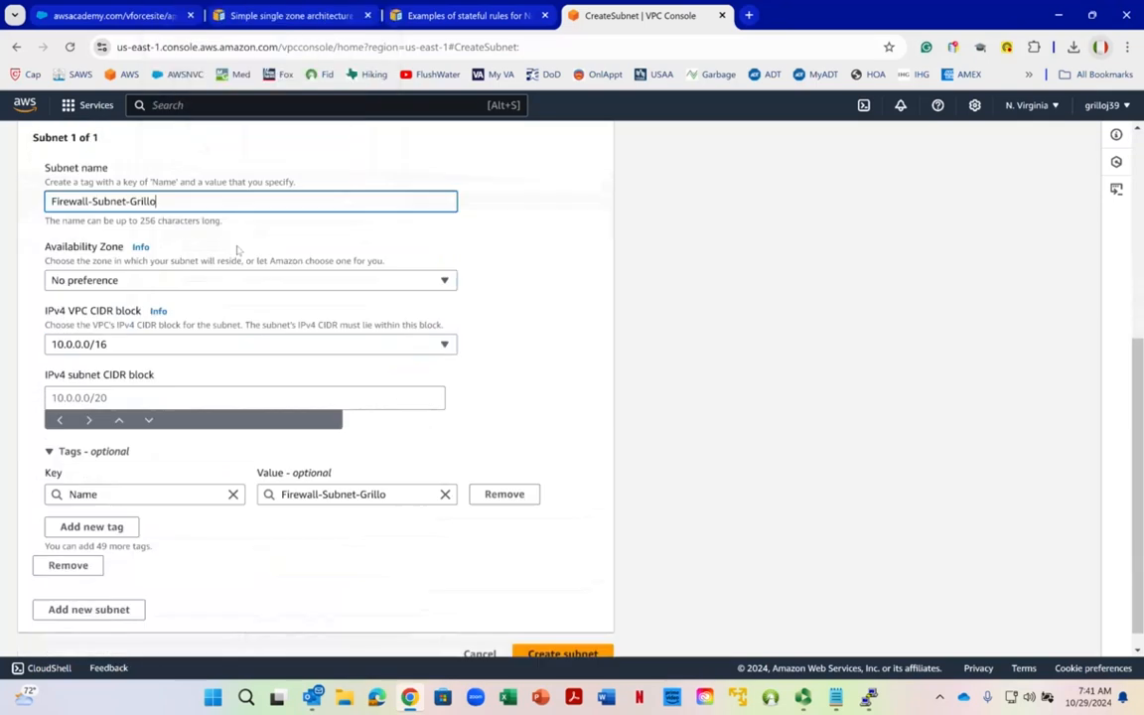
left_click(114, 282)
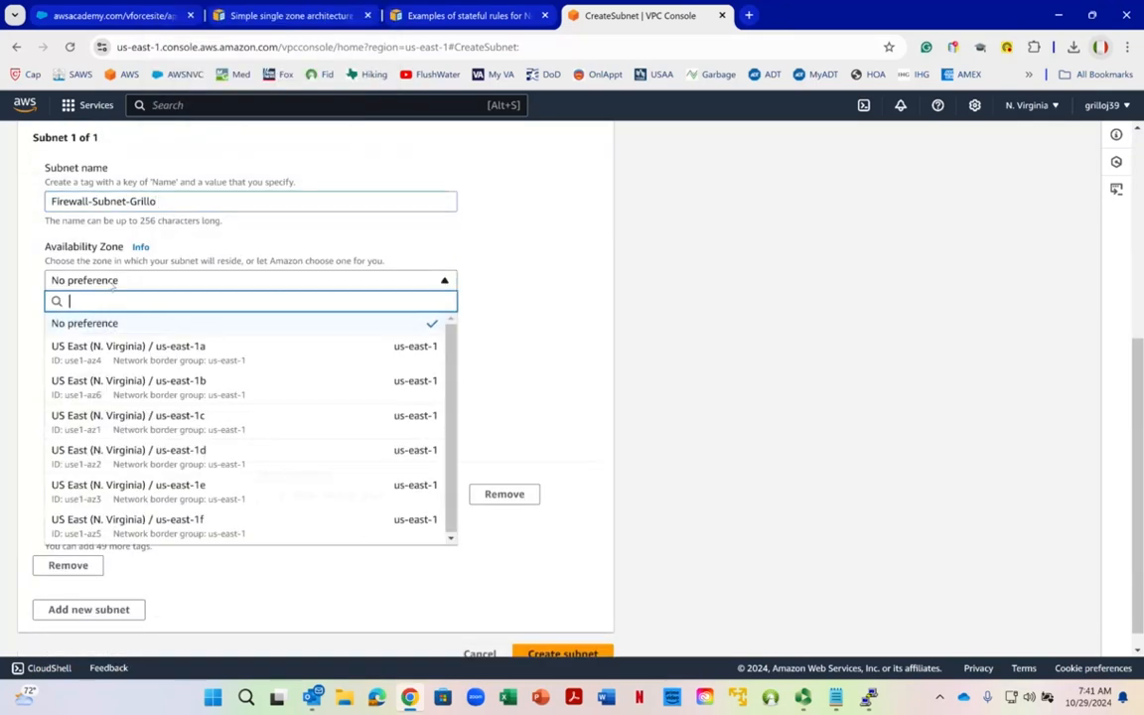
left_click(123, 349)
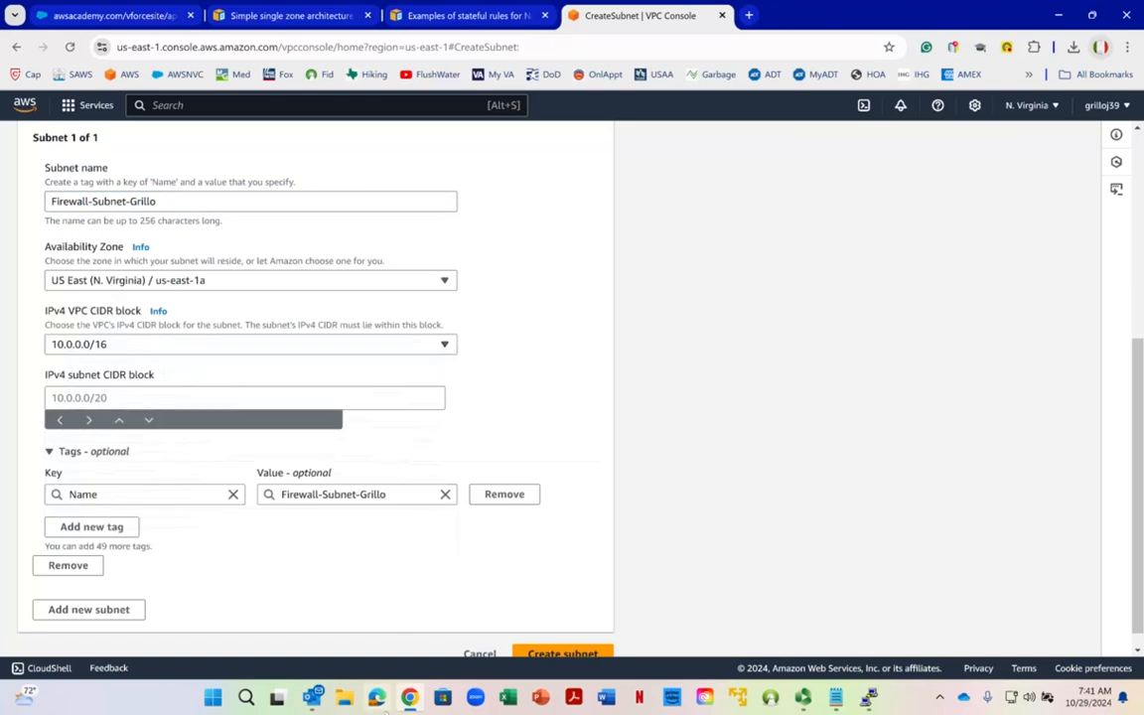
left_click(295, 17)
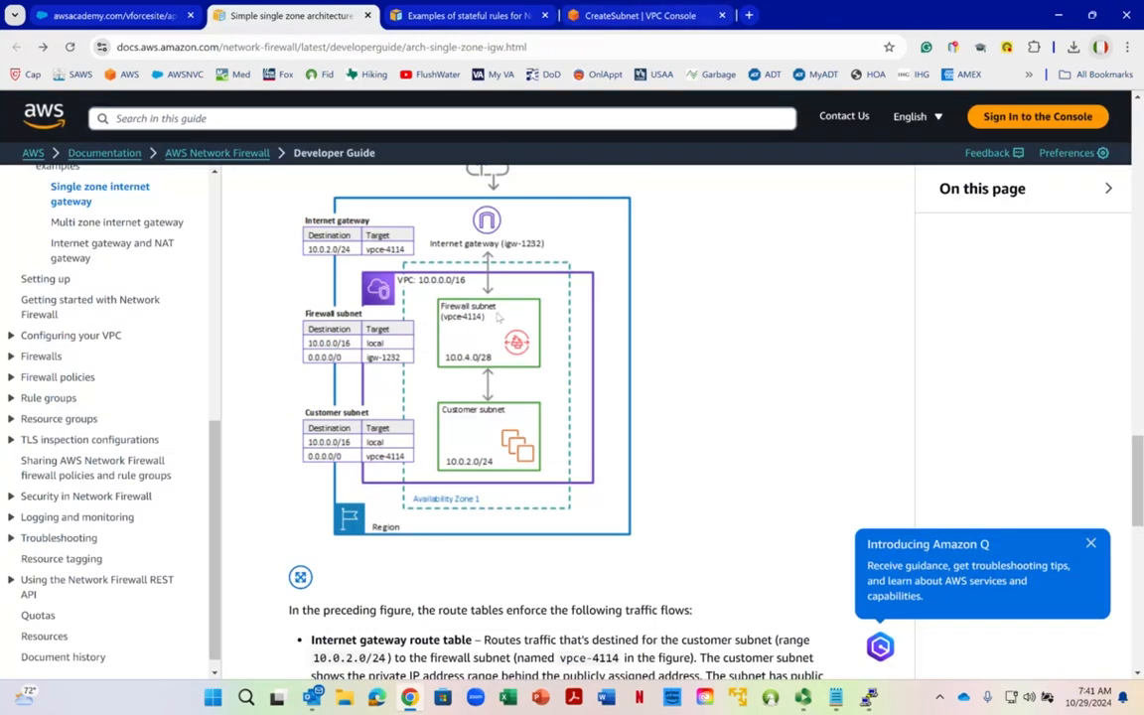
left_click(624, 19)
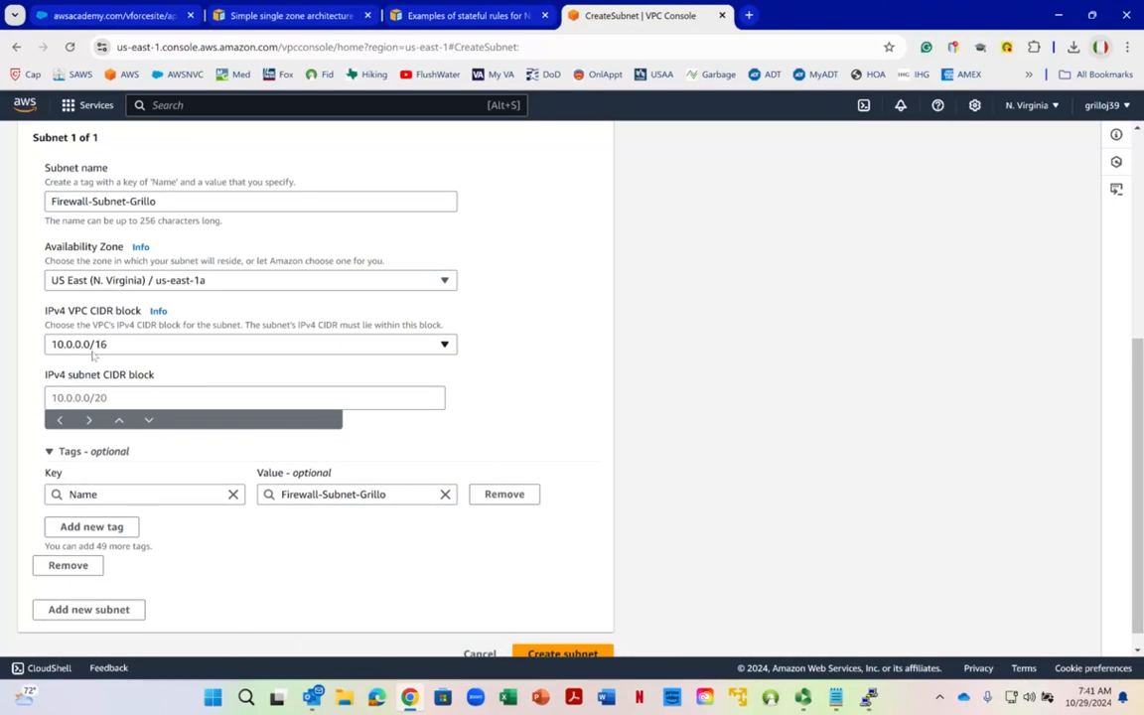
left_click(85, 399)
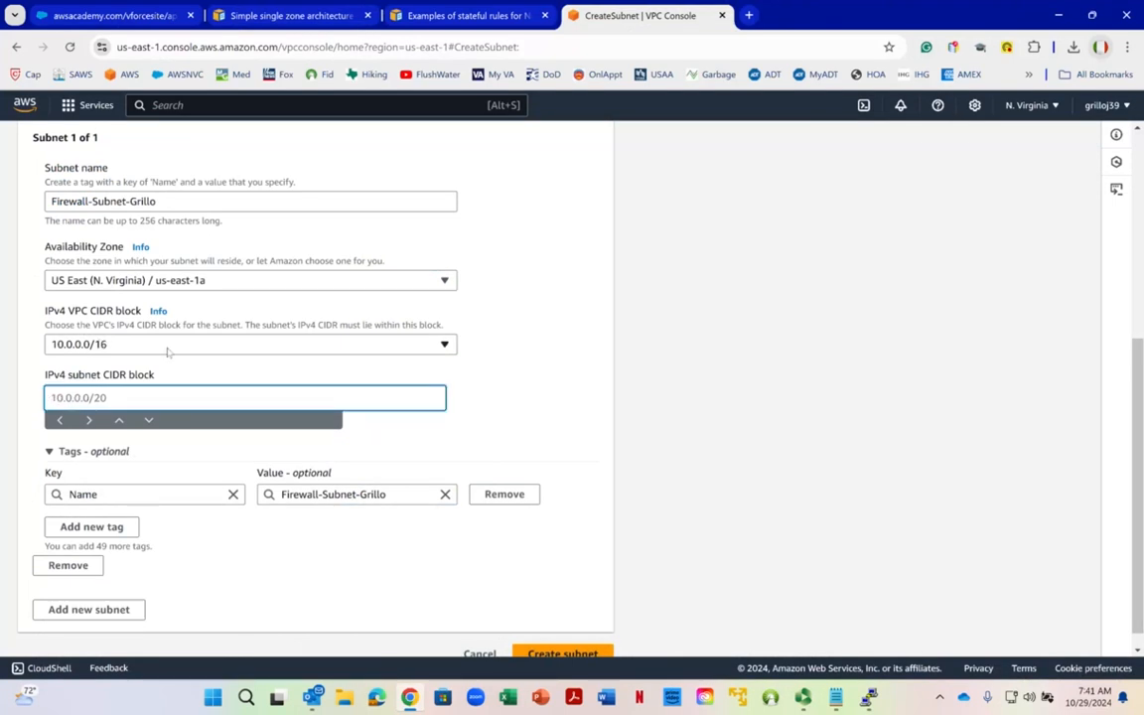
type("10.0.4.0/28")
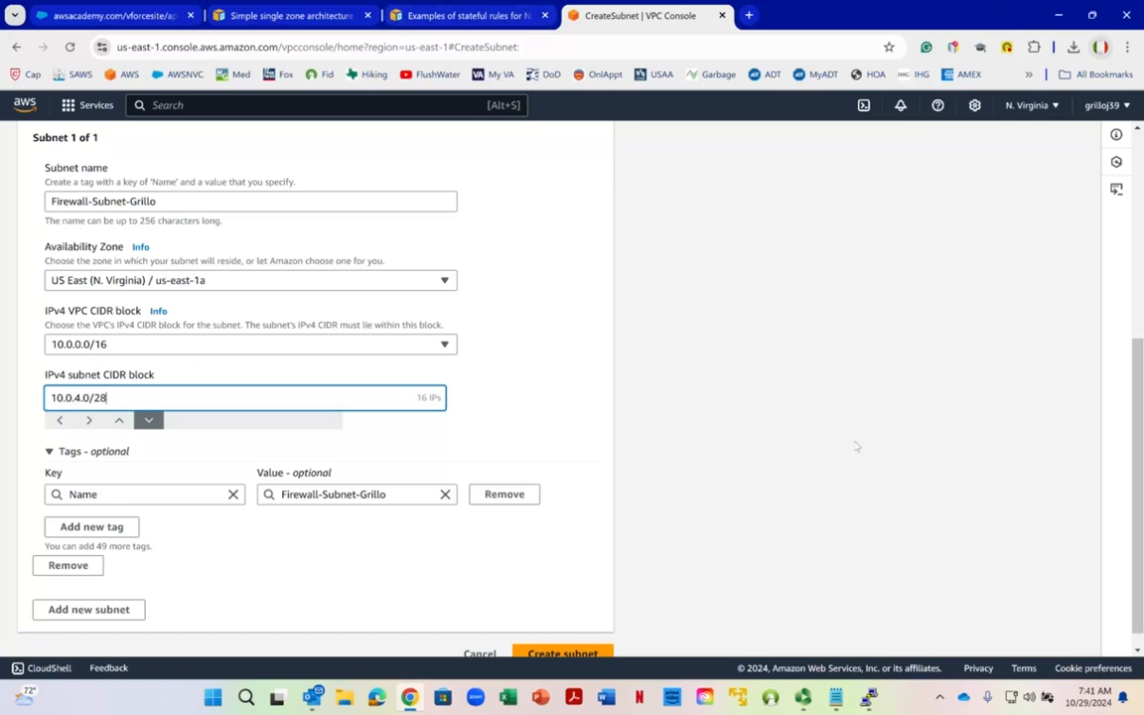
Step: Check the subnet's CIDR block against the lab notes and create the firewall subnet
left_click(770, 696)
left_click_drag(284, 370, 355, 372)
left_click(842, 164)
scroll(393, 402, "down", 1)
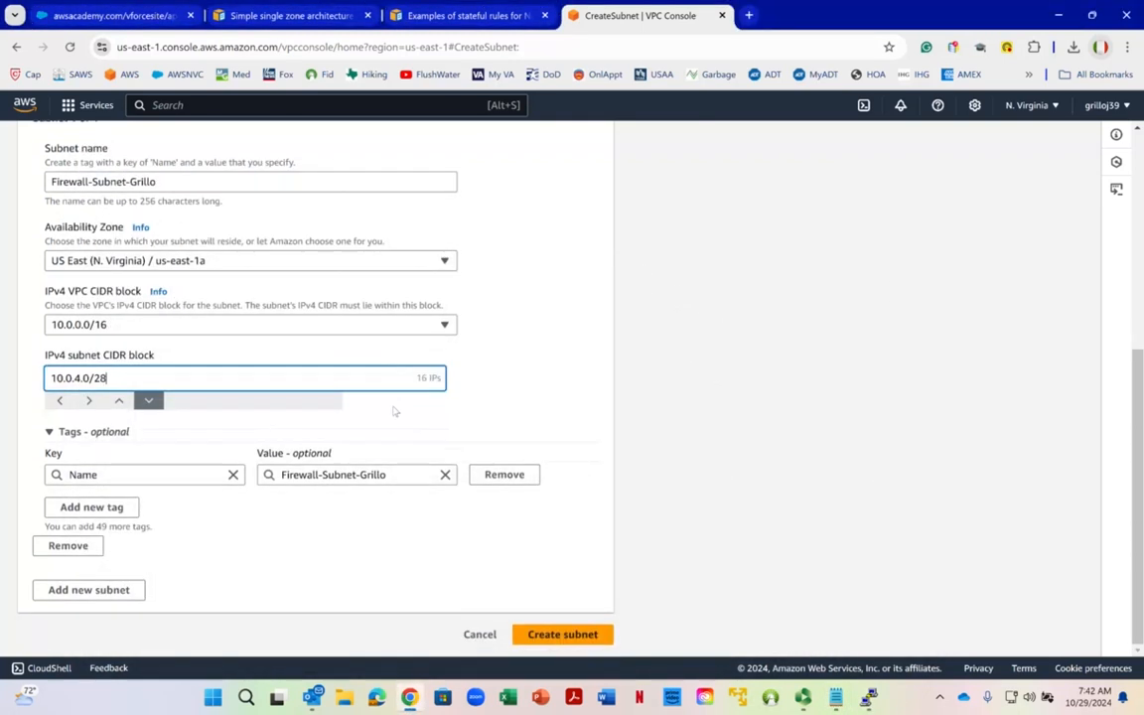
left_click(536, 634)
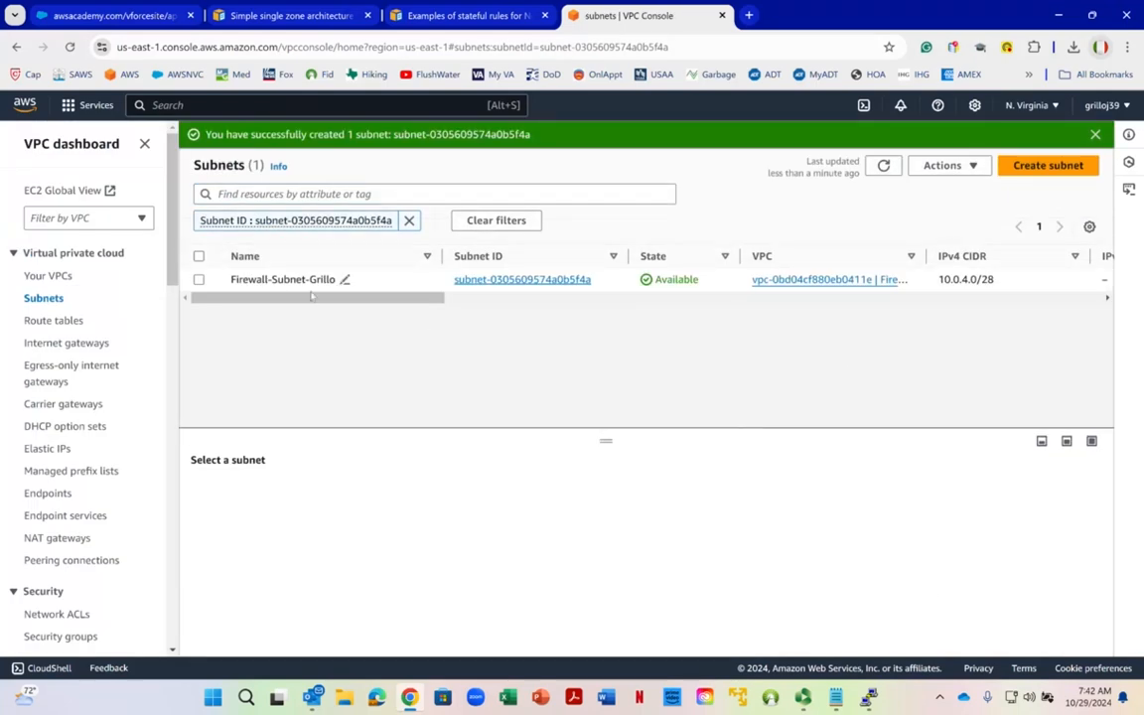
Step: Review the stateful rule group line in the FIREWALL LAB.txt notes and return to the VPC console
mouse_move(836, 698)
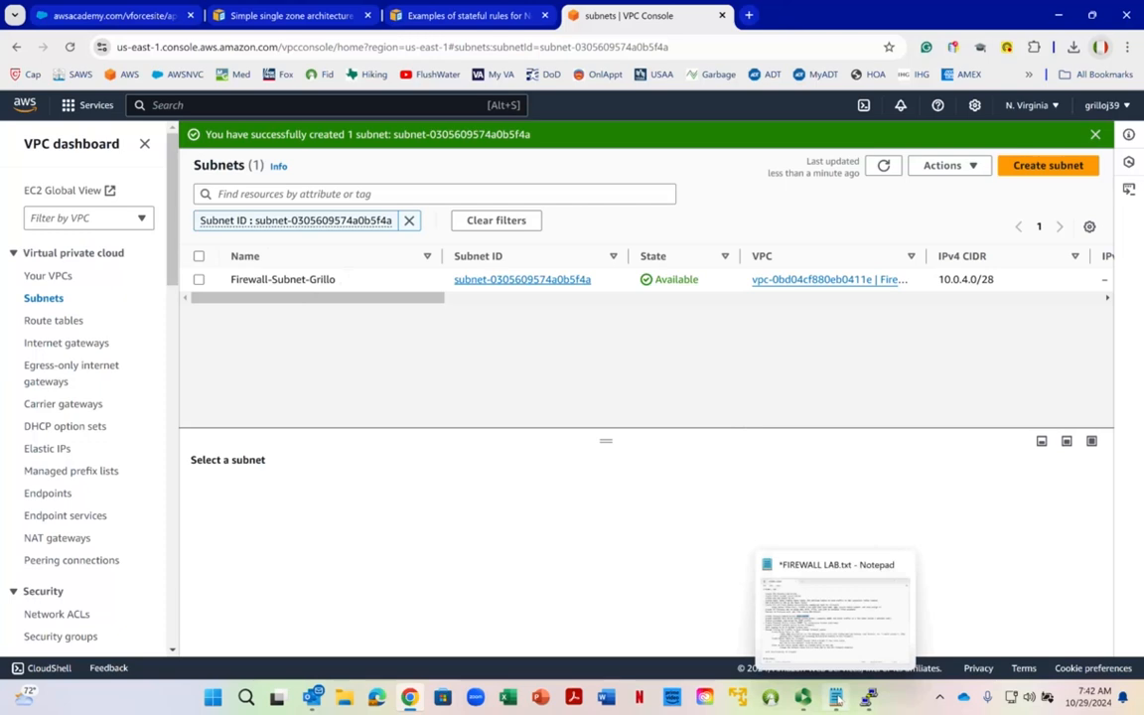
left_click(784, 596)
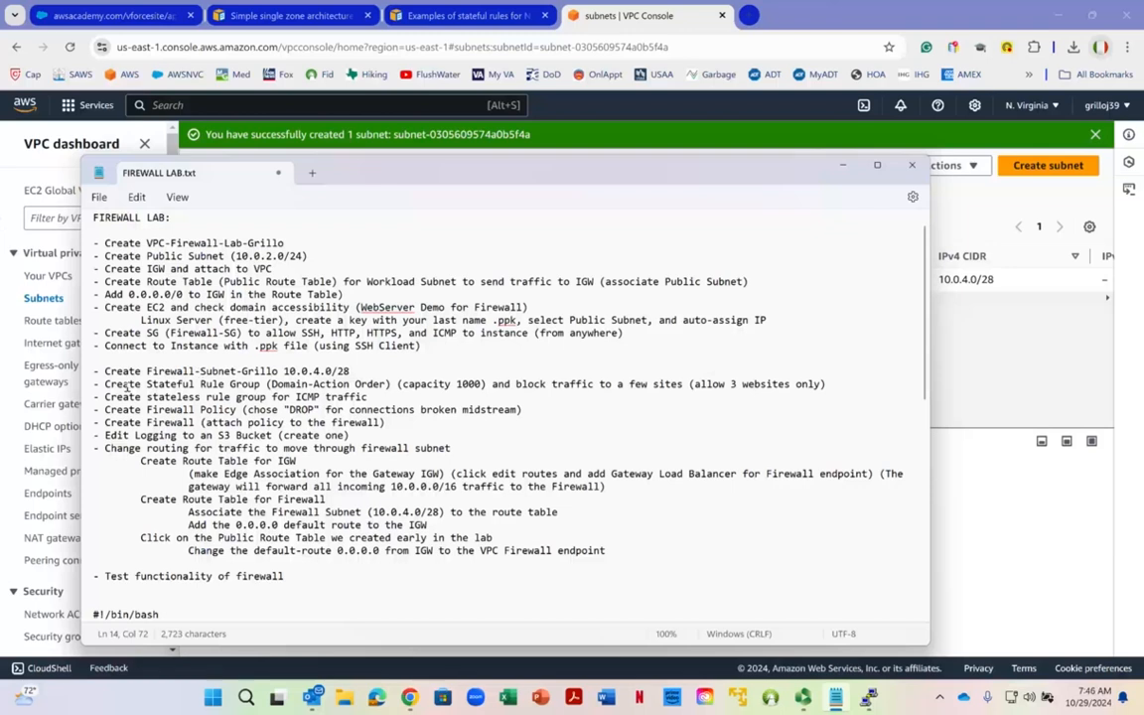
left_click_drag(111, 383, 829, 388)
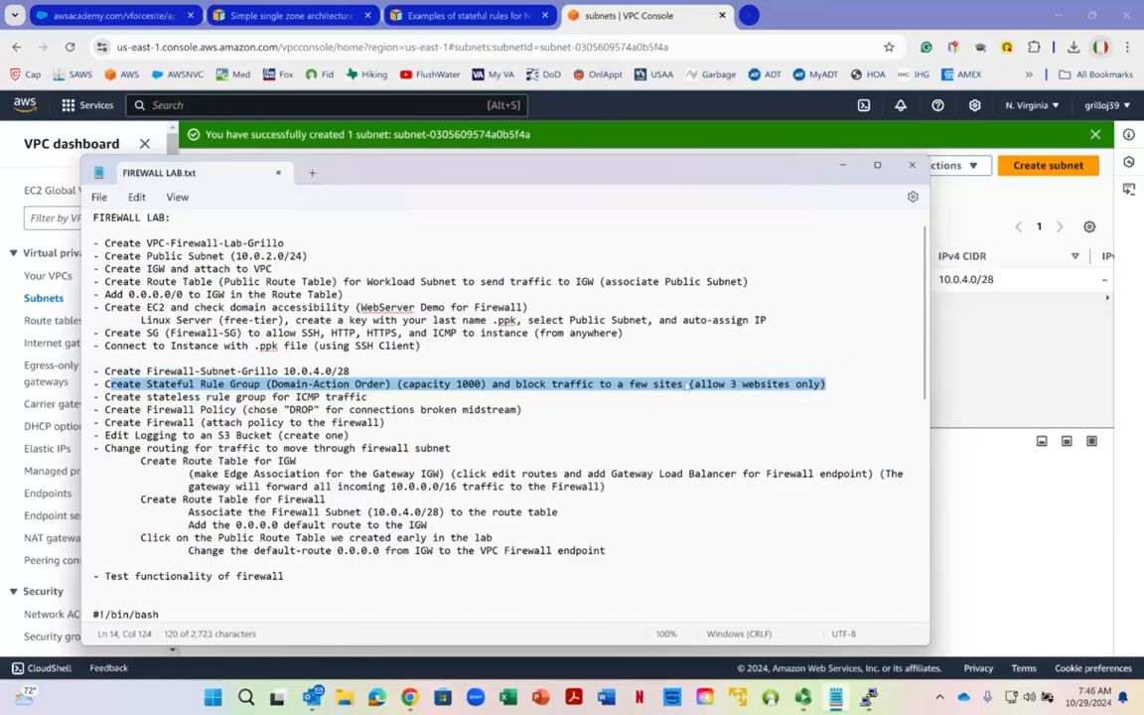
left_click(631, 386)
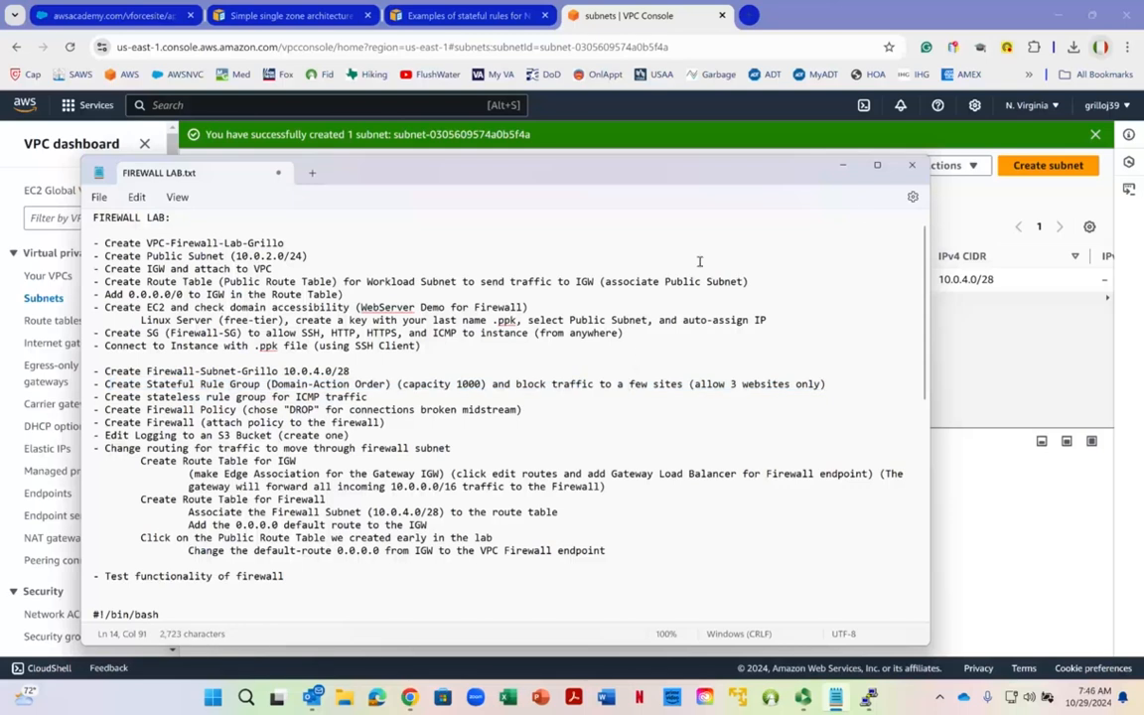
left_click(766, 146)
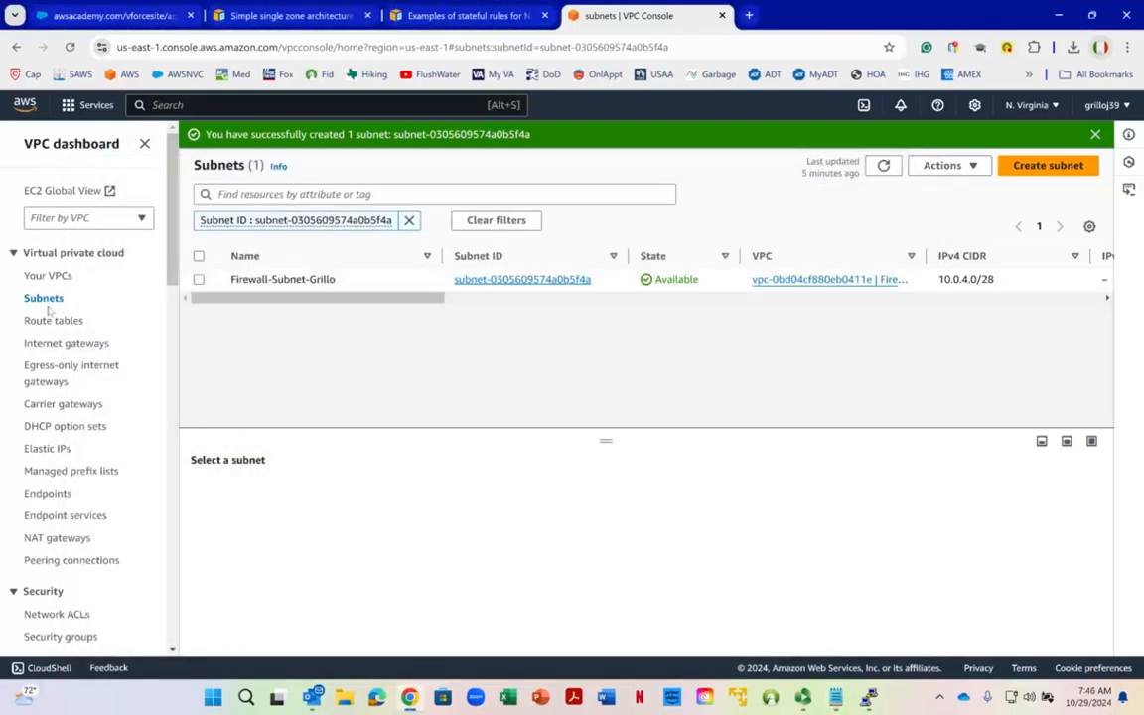
Step: Open the Network Firewall rule groups page in the VPC console
scroll(46, 311, "down", 5)
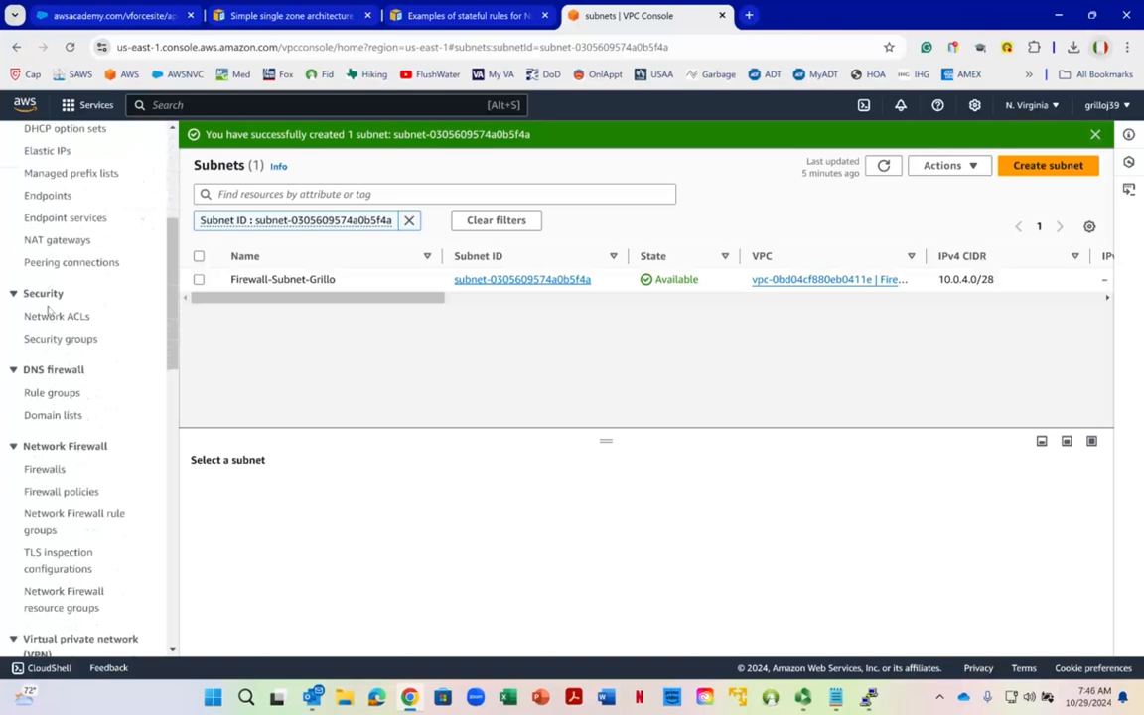
scroll(47, 311, "down", 3)
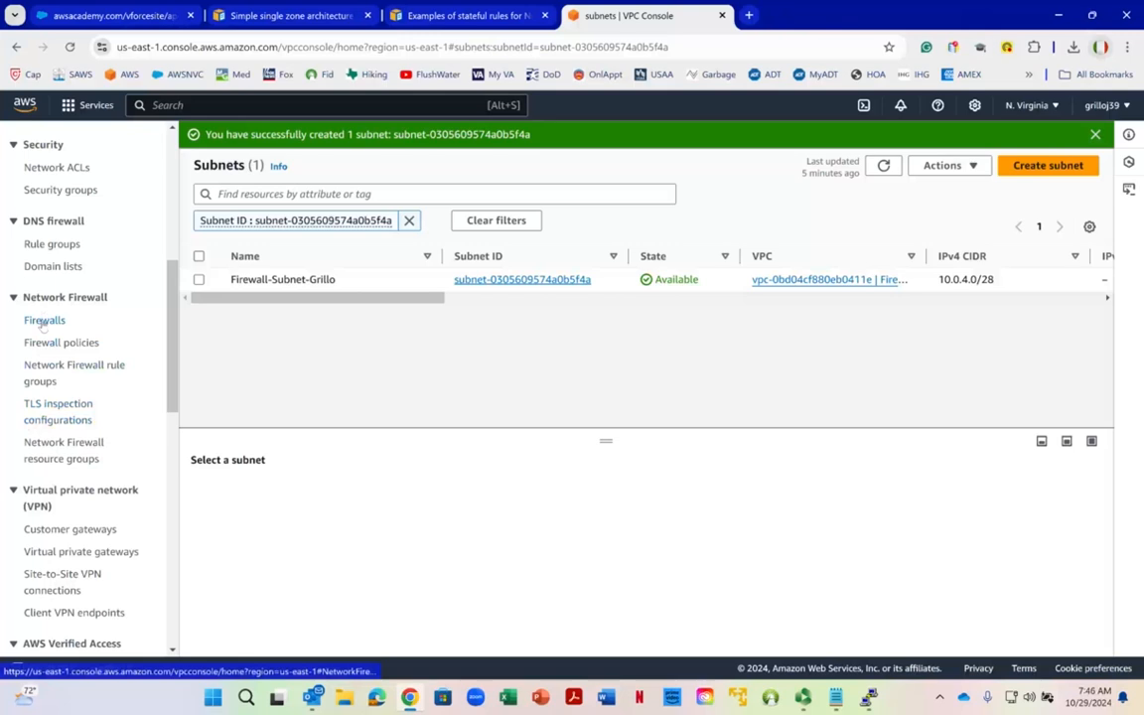
left_click(87, 370)
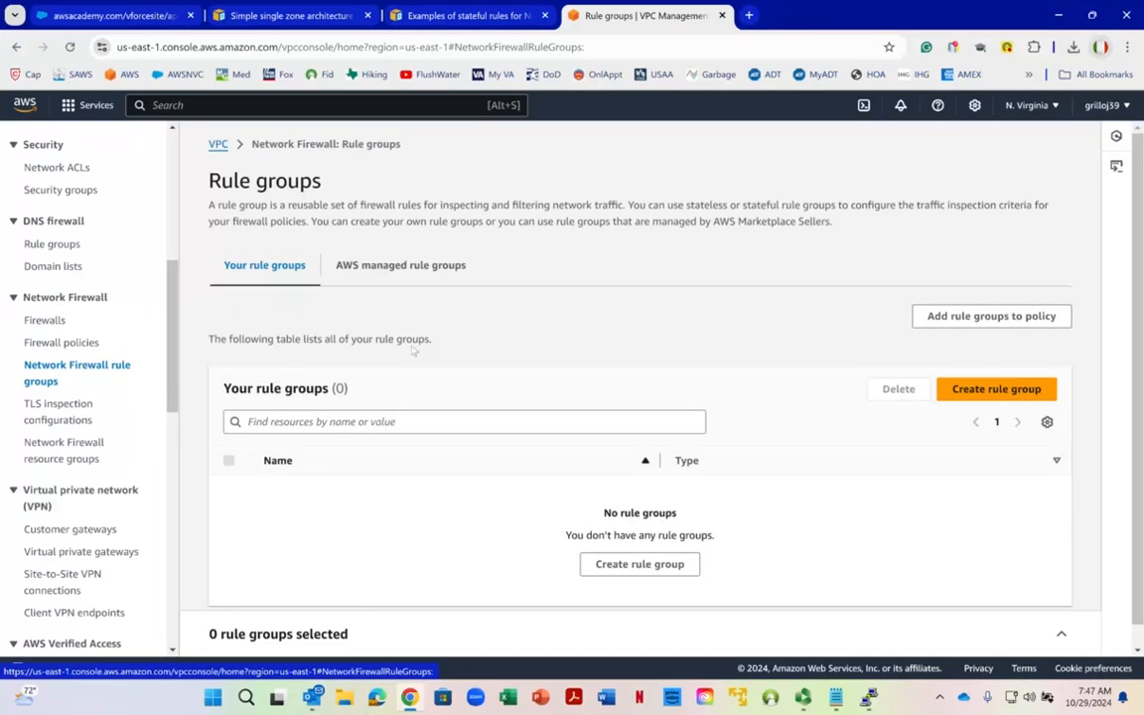
Step: Check the stateful rule group line in the FIREWALL LAB.txt notes and start creating a Network Firewall rule group
scroll(539, 354, "down", 1)
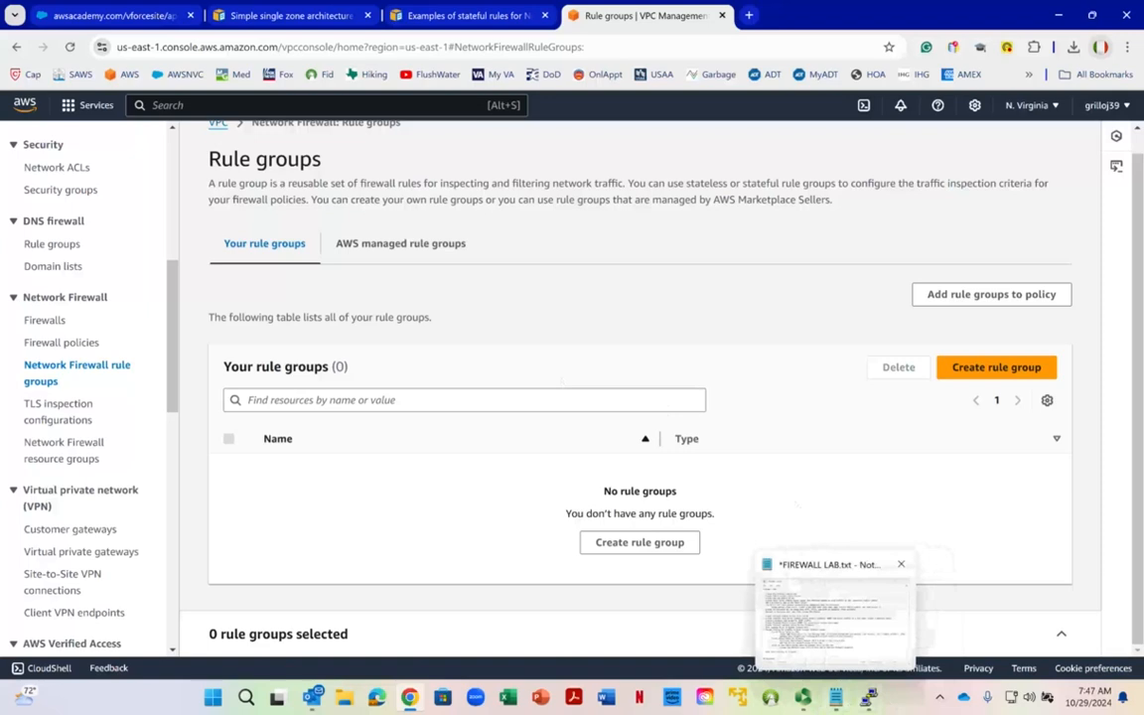
left_click(835, 698)
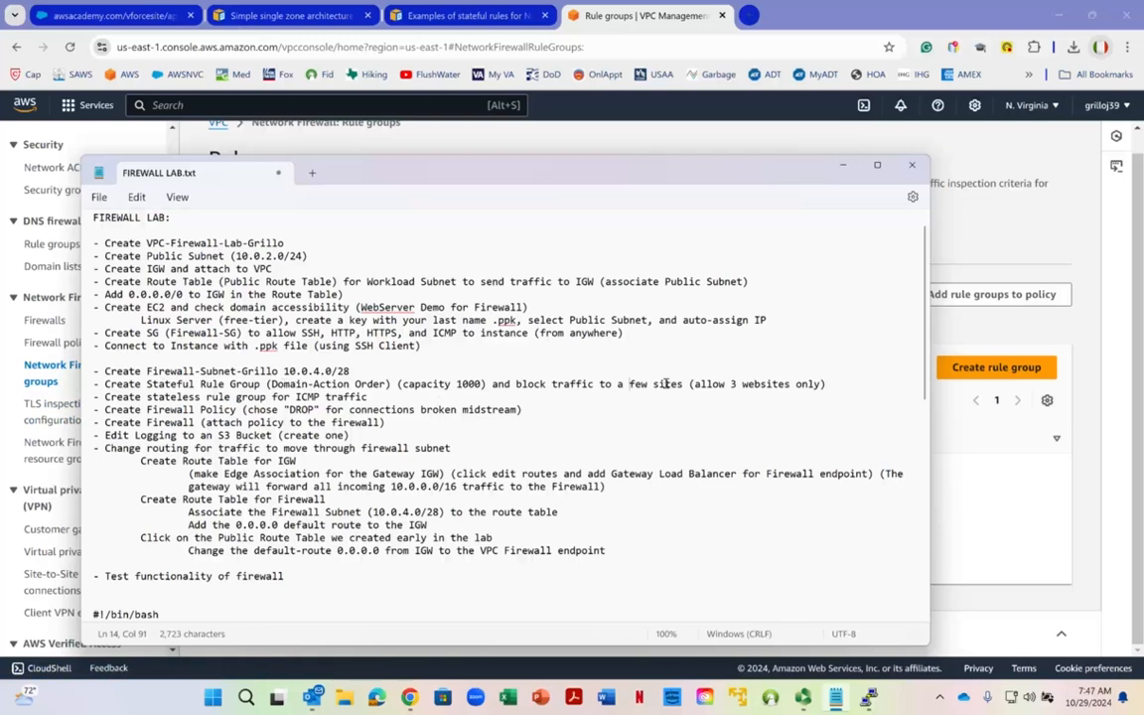
left_click(967, 231)
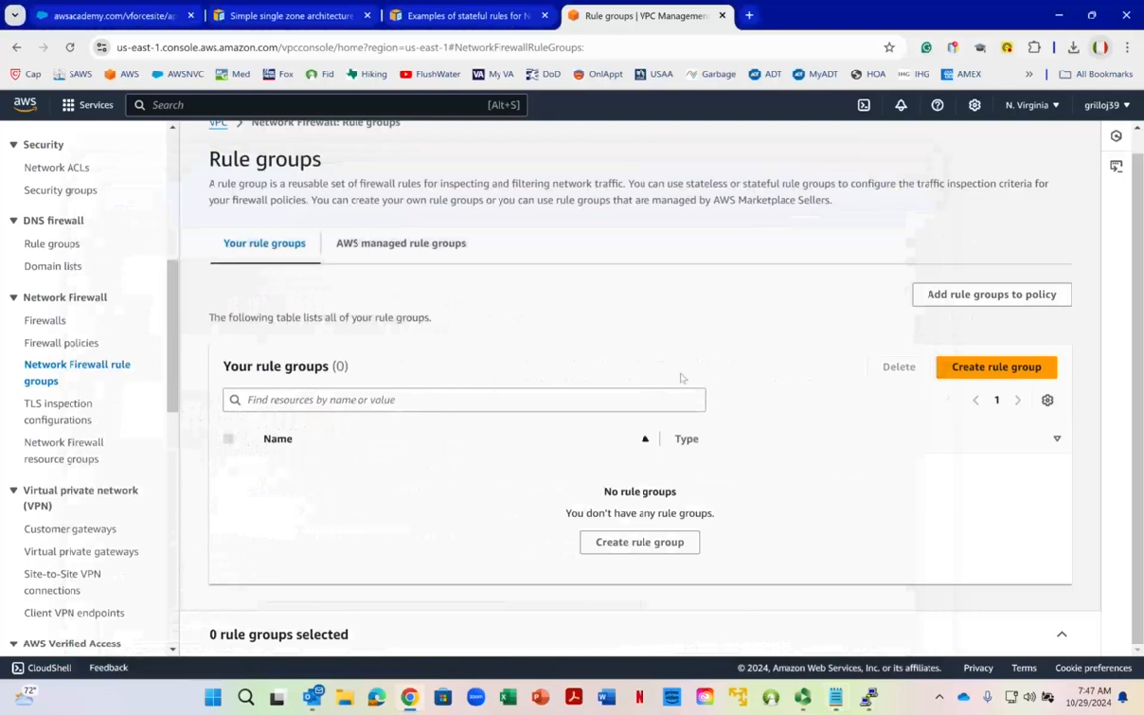
left_click(967, 368)
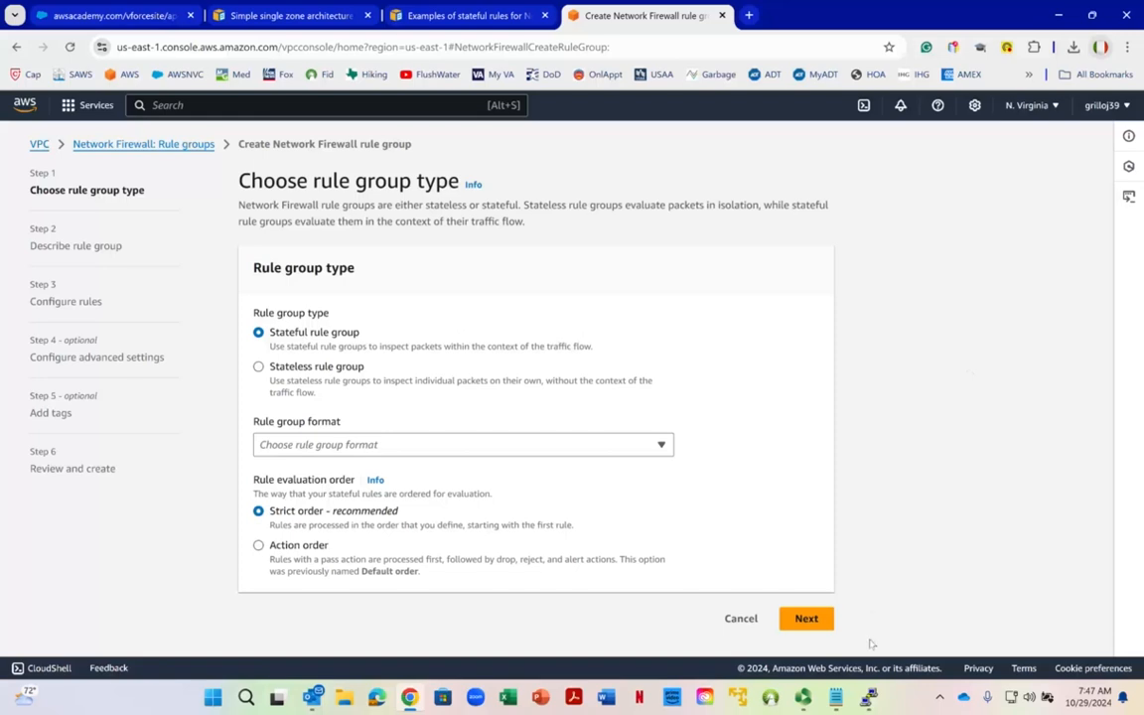
Step: Confirm the required rule group type in the FIREWALL LAB.txt notes and return to the rule group wizard
mouse_move(835, 697)
left_click(698, 592)
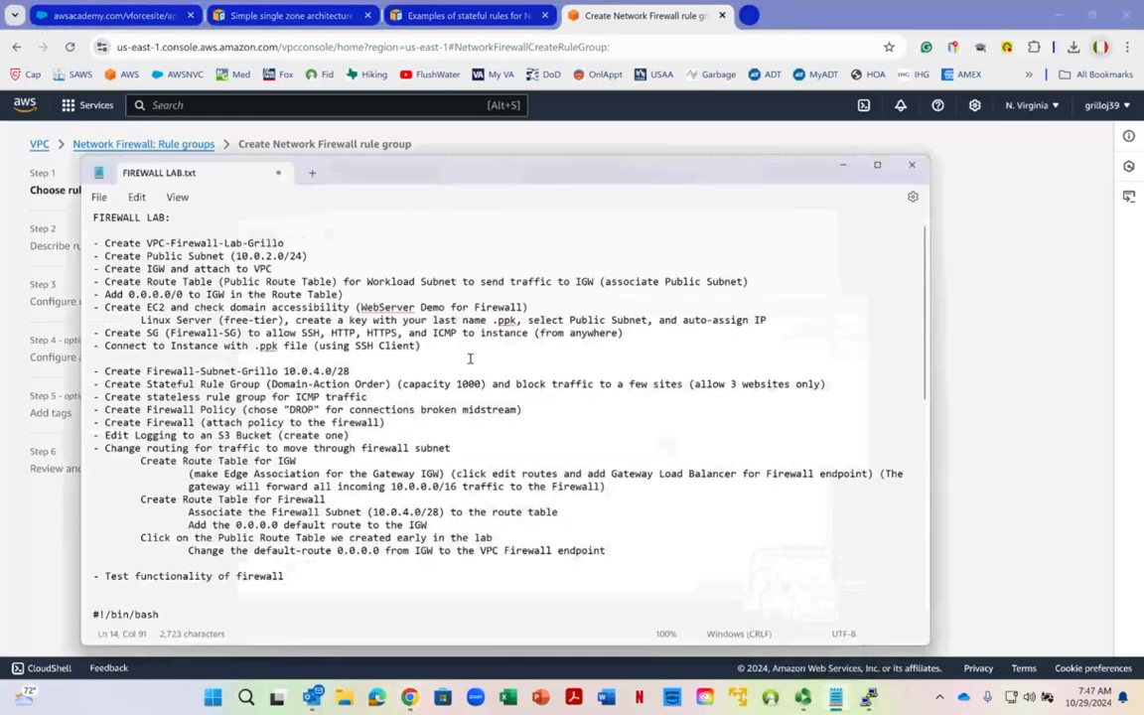
left_click_drag(146, 384, 258, 385)
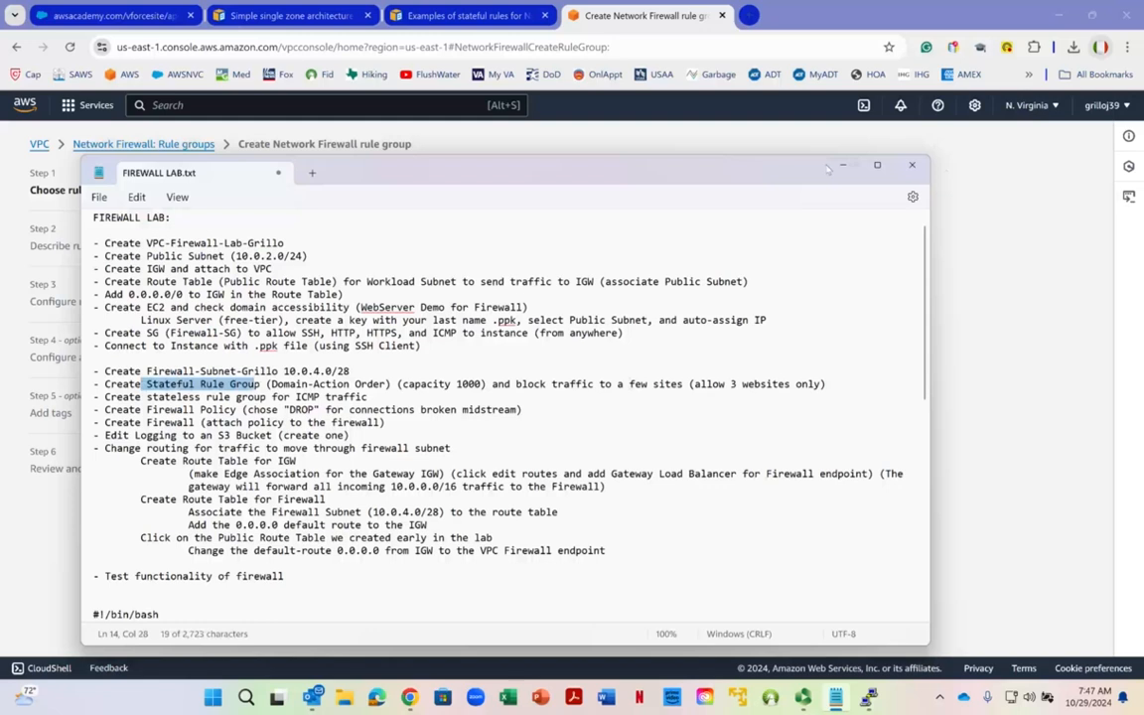
left_click(842, 164)
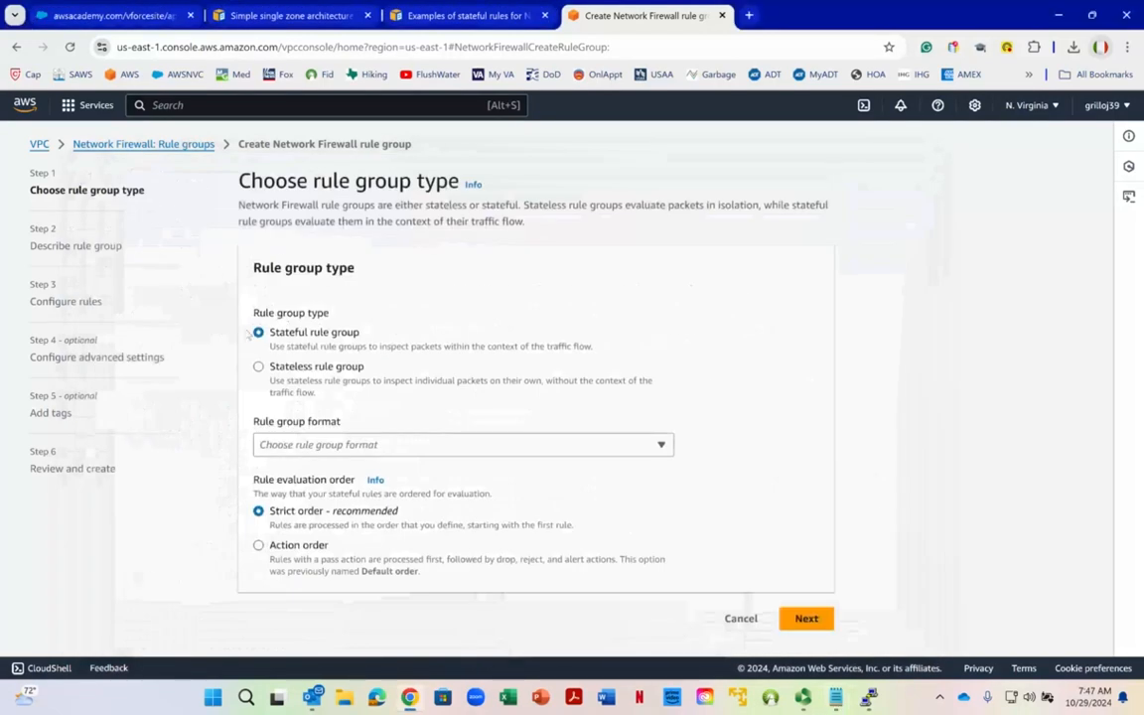
Step: View the available rule group formats and examine the allow-traffic examples in the AWS stateful rules documentation
left_click(303, 445)
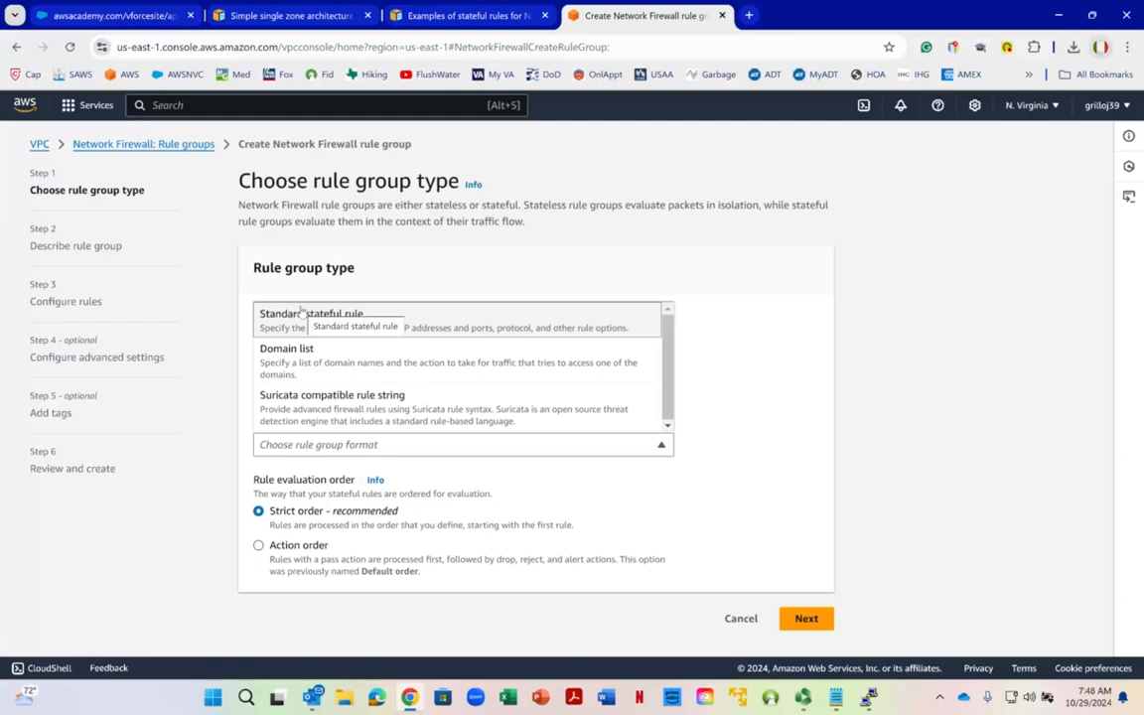
left_click(499, 18)
scroll(527, 298, "up", 15)
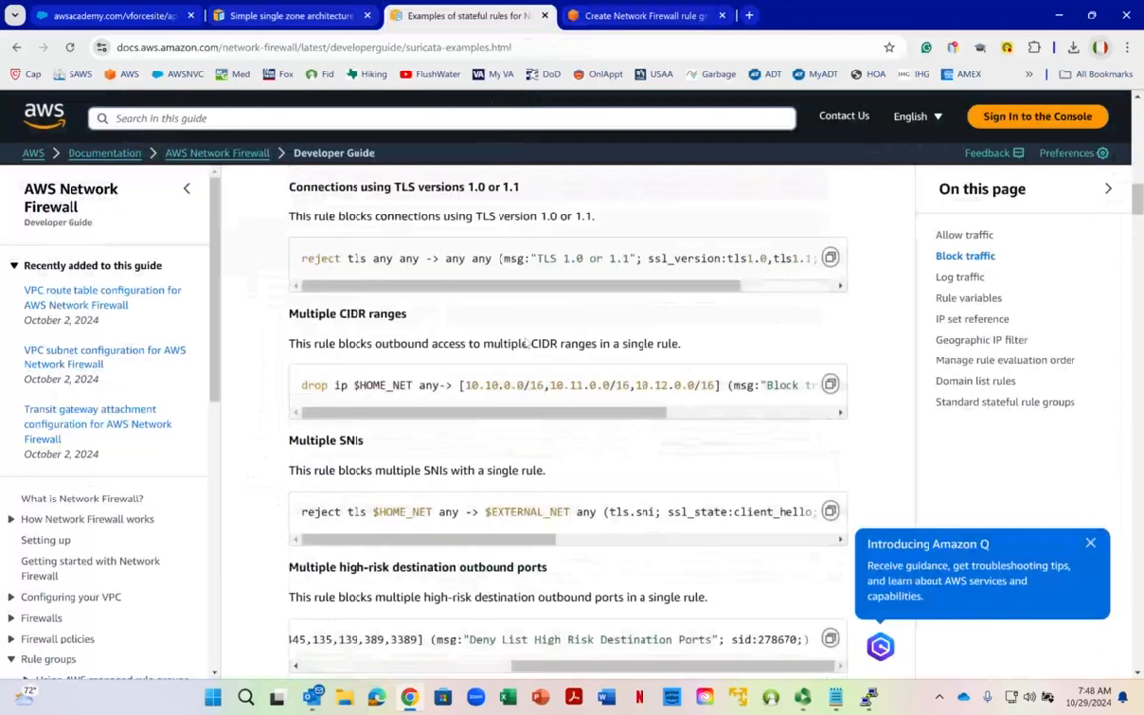
scroll(531, 329, "up", 5)
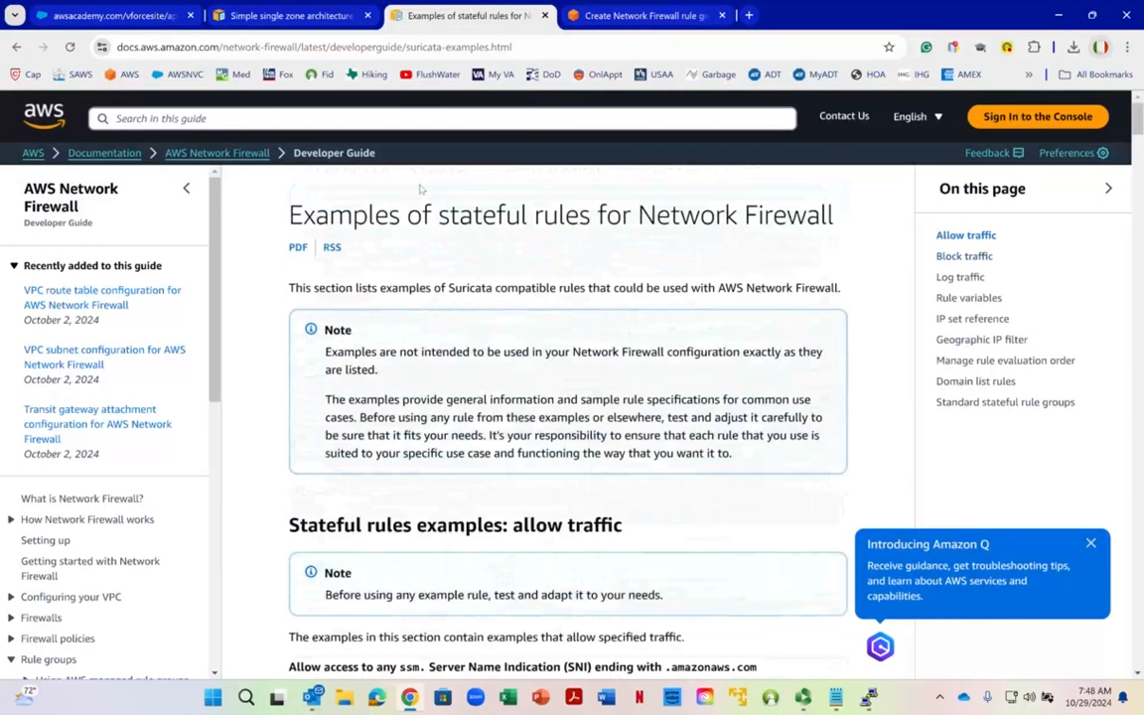
scroll(546, 244, "down", 5)
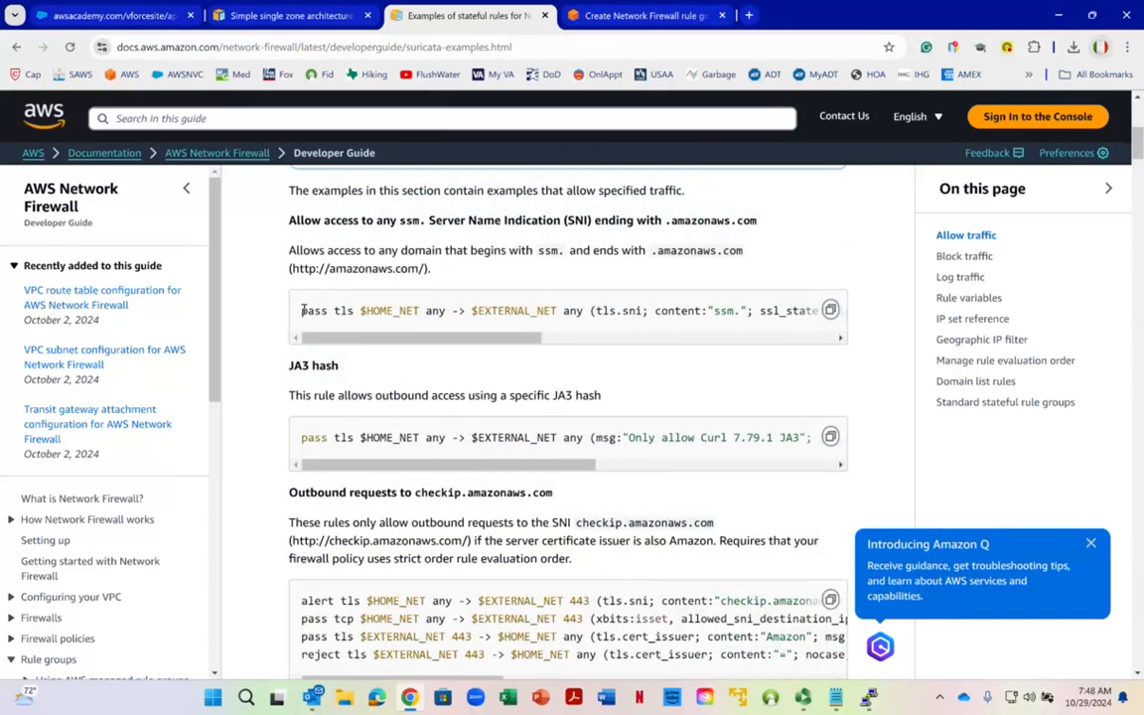
left_click_drag(441, 338, 171, 389)
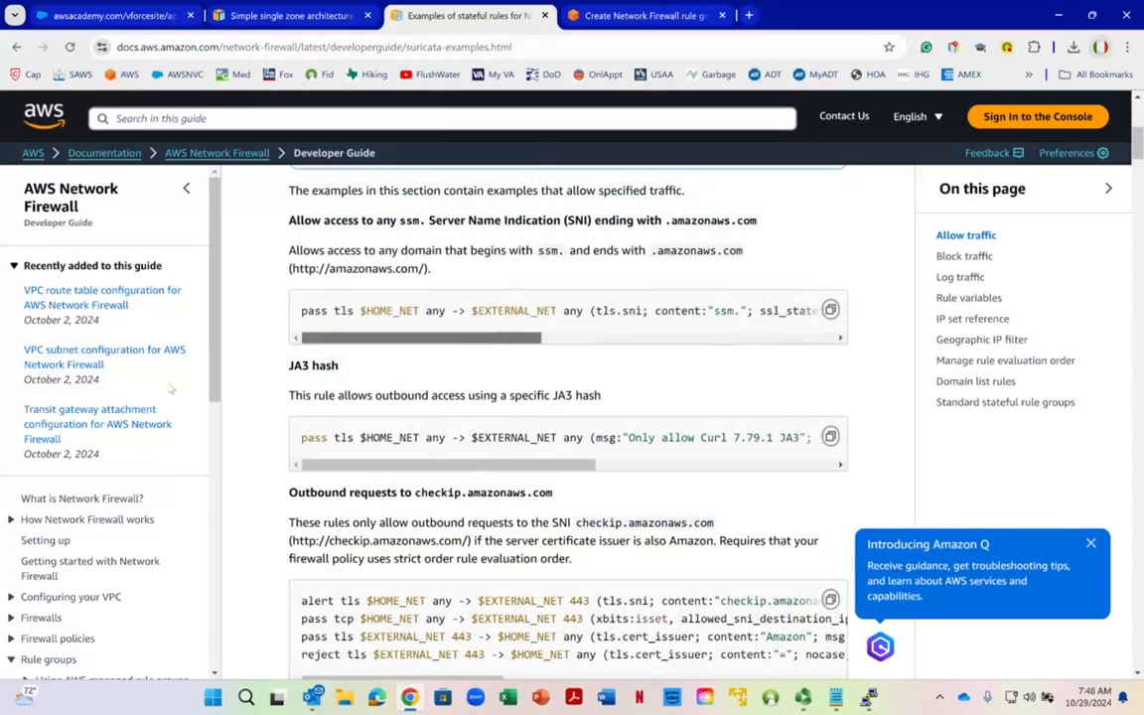
Step: Copy the documentation page's suricata-examples.html URL to the end of the FIREWALL LAB.txt notes, below the free AWS account link
left_click(326, 46)
right_click(328, 47)
left_click(375, 188)
key("alt+Tab")
scroll(457, 549, "down", 12)
left_click(312, 588)
key("Return")
key("Return")
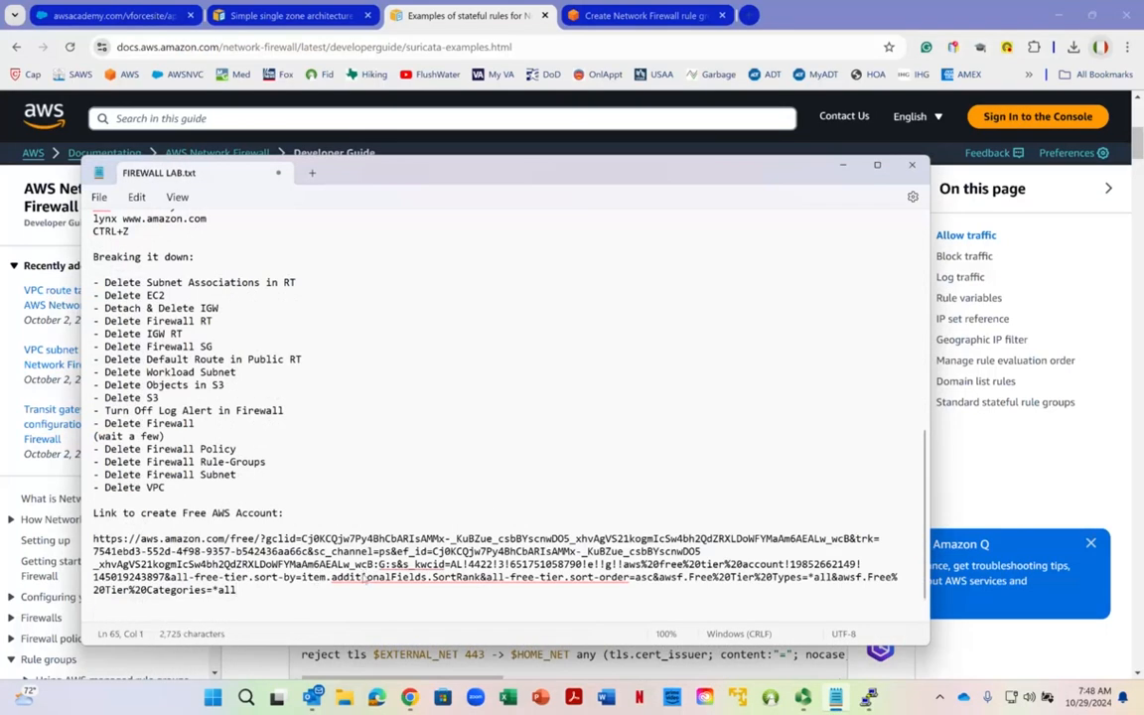
key("ctrl+v")
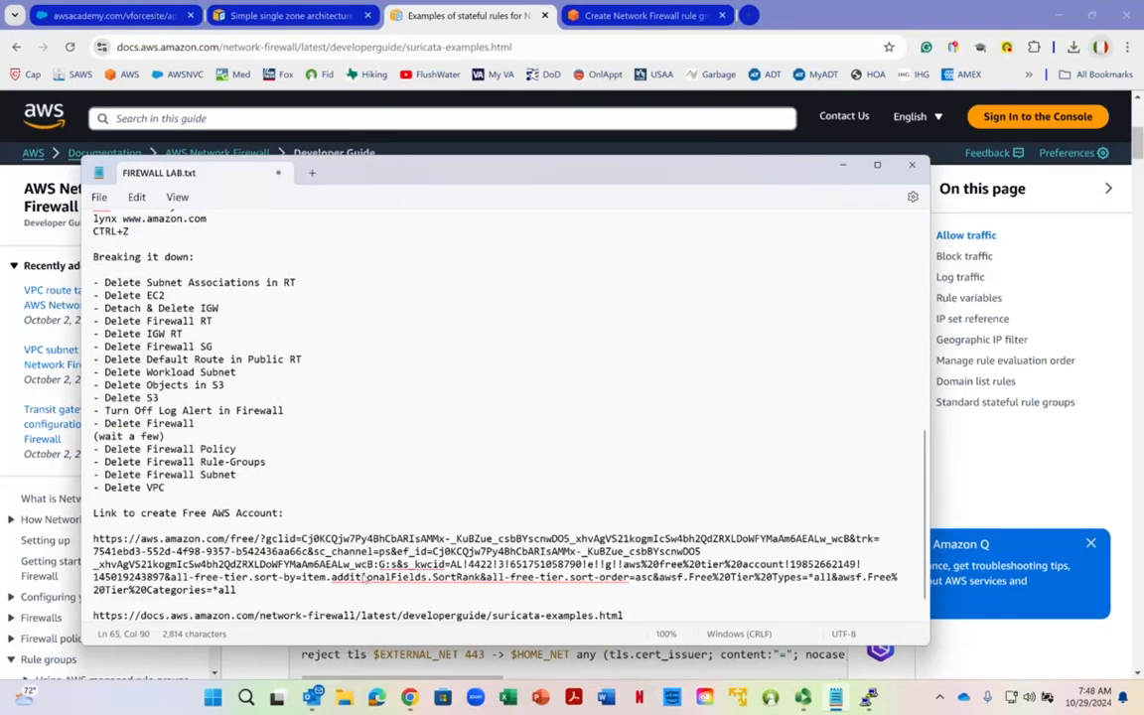
left_click(849, 171)
Step: Examine the block-traffic stateful rule examples, including the full TLS 1.0 or 1.1 rule, and return to the rule group wizard
scroll(489, 413, "down", 5)
scroll(488, 413, "down", 4)
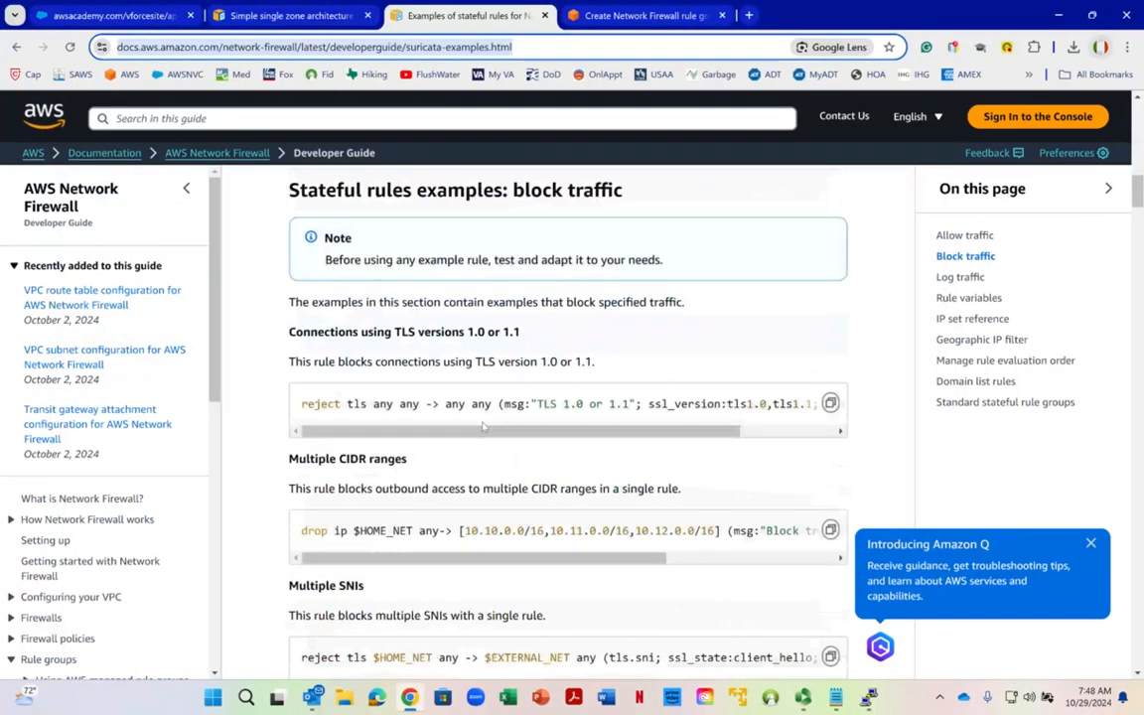
scroll(484, 425, "up", 2)
scroll(484, 425, "down", 3)
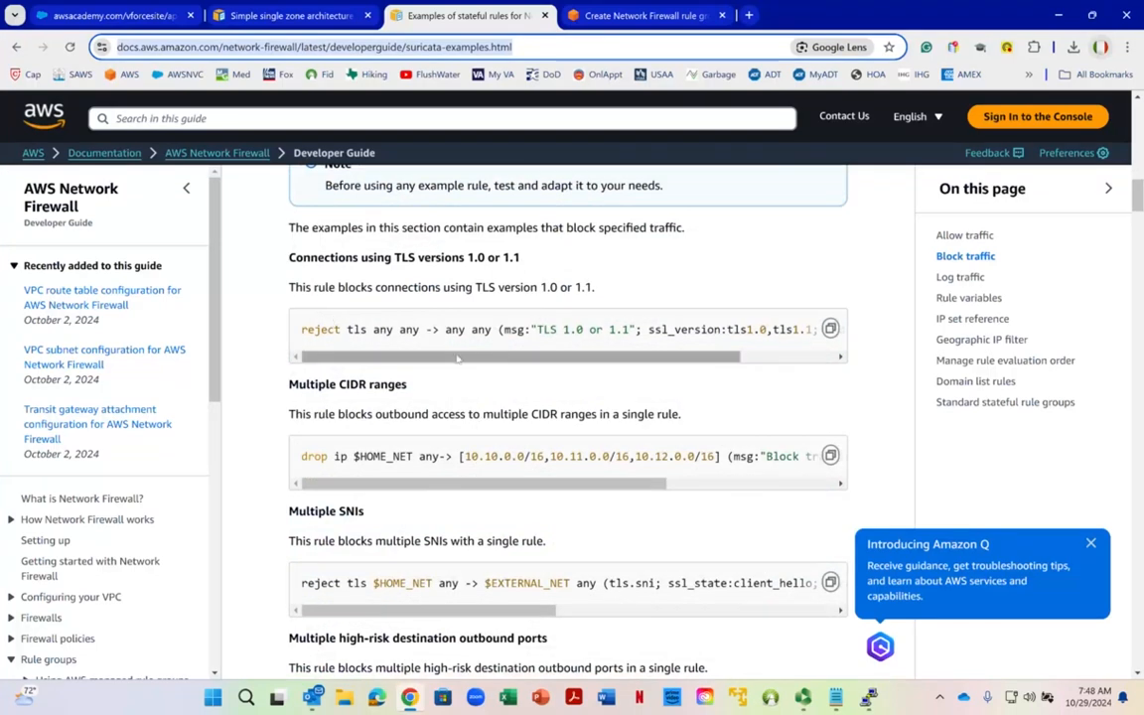
scroll(453, 362, "right", 3)
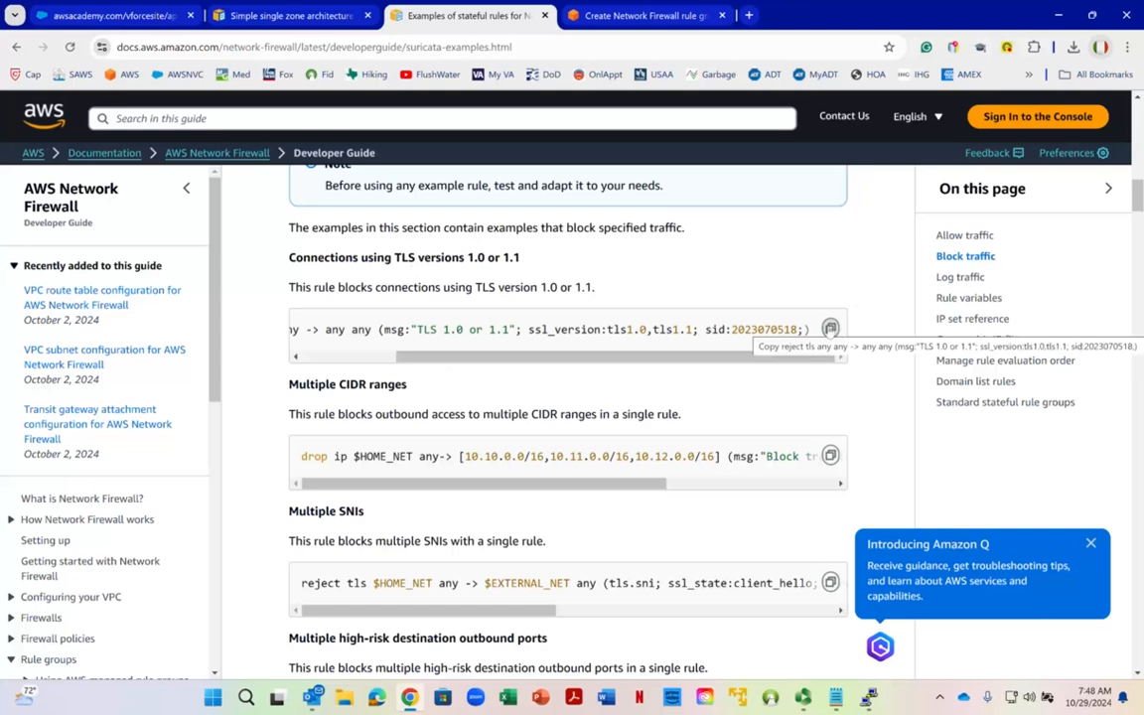
left_click(264, 16)
left_click(602, 20)
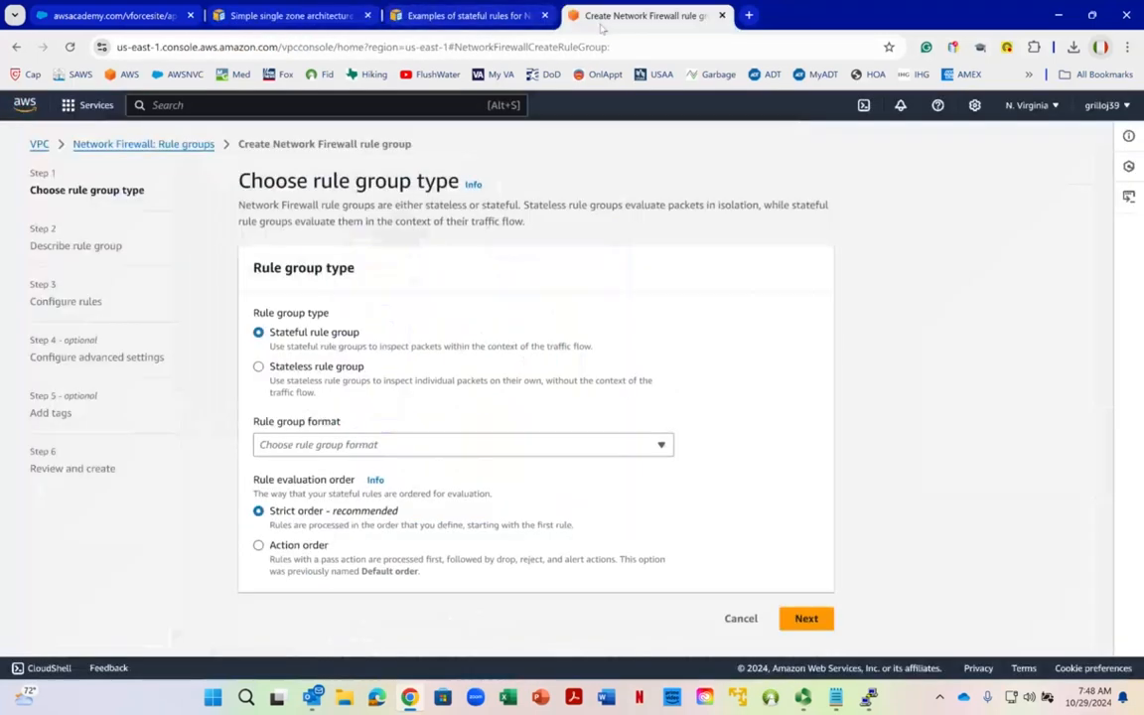
Step: Set the stateful rule group's format to Domain list with Action order evaluation, and continue to the description page
left_click(302, 445)
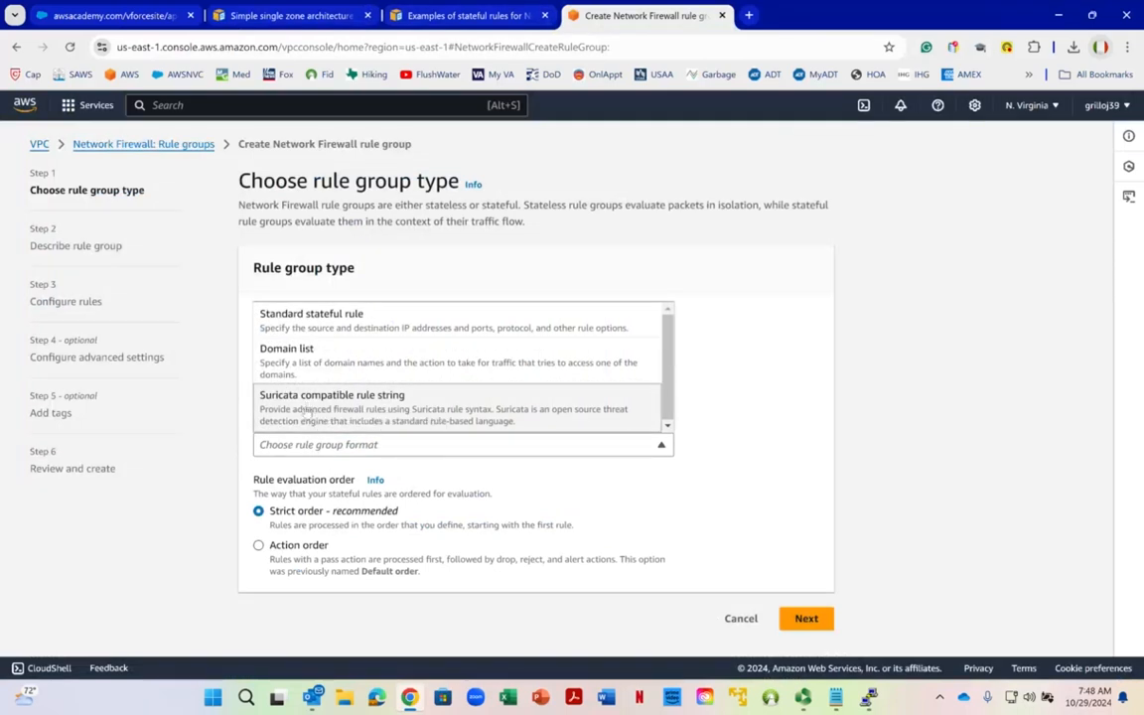
left_click(303, 363)
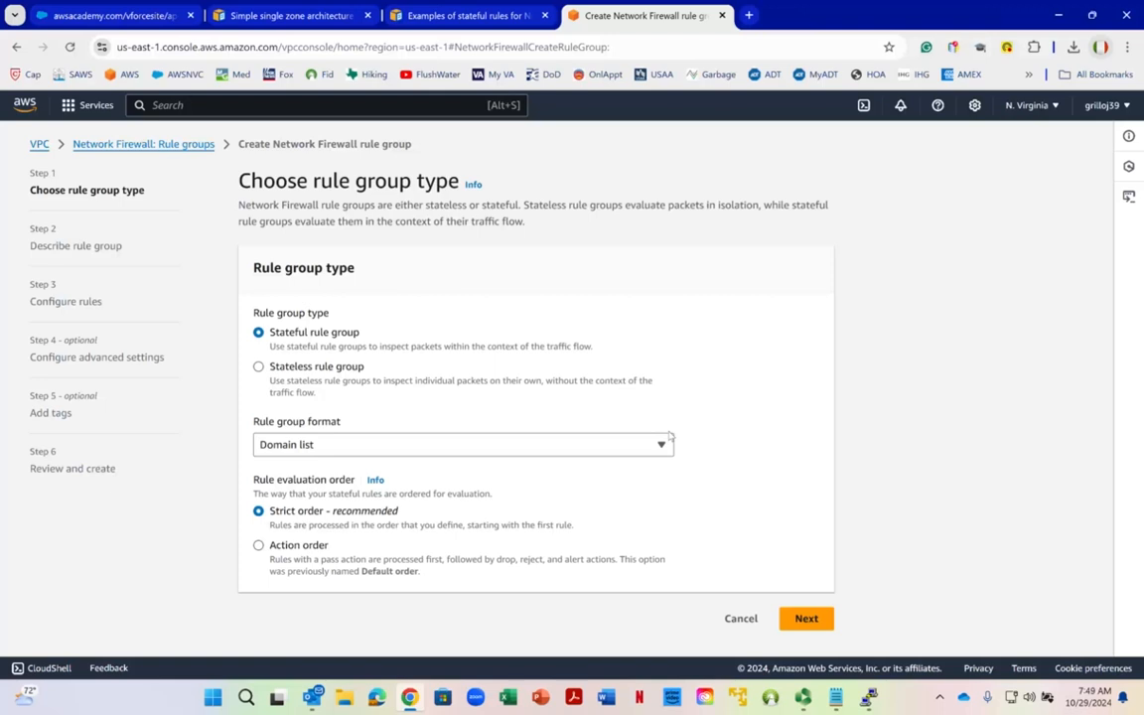
left_click(259, 546)
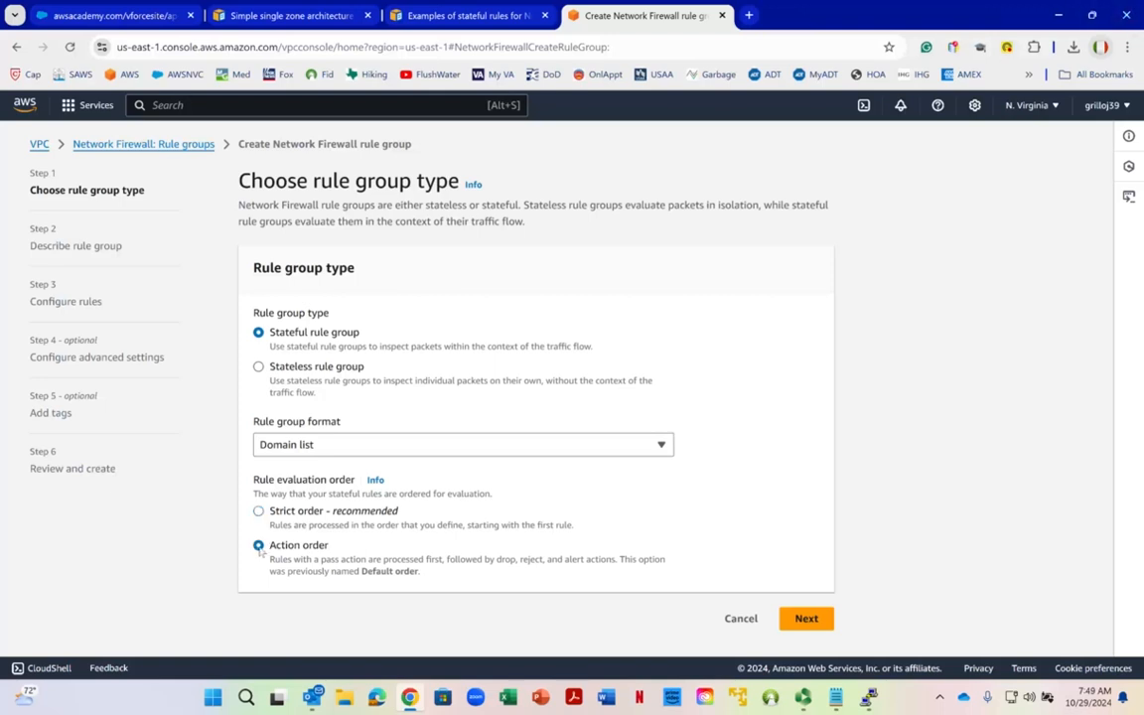
left_click(807, 619)
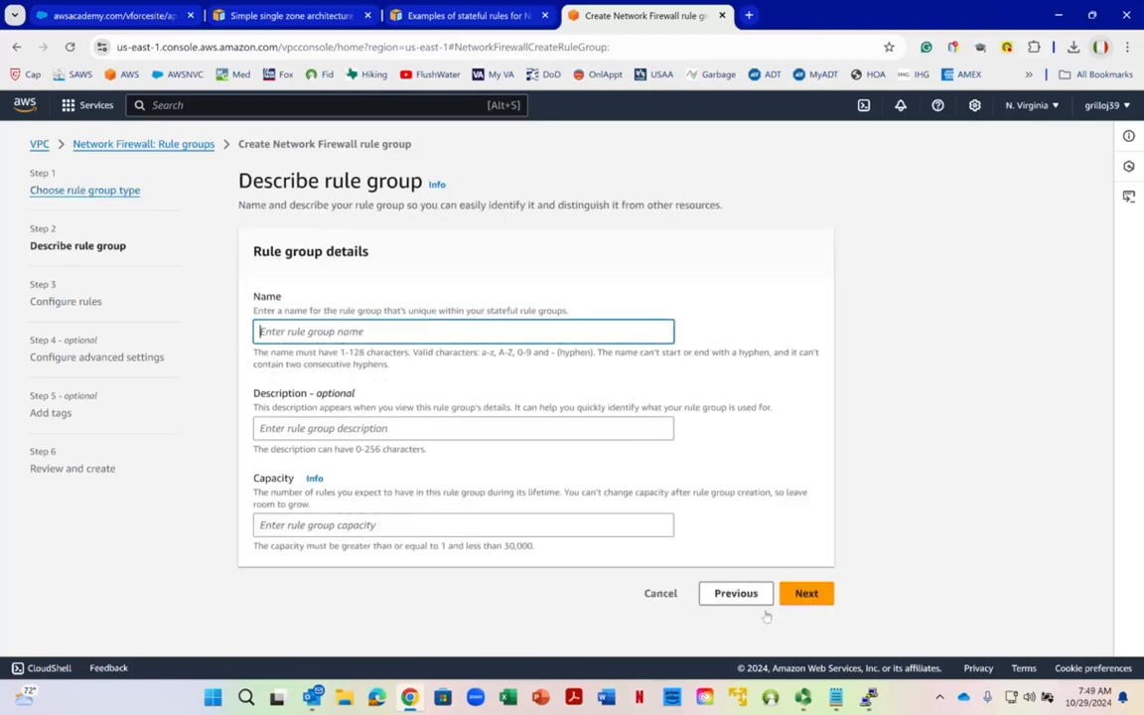
Step: Review the stateful rule group requirements in the FIREWALL LAB.txt notes and close the notes
left_click(839, 698)
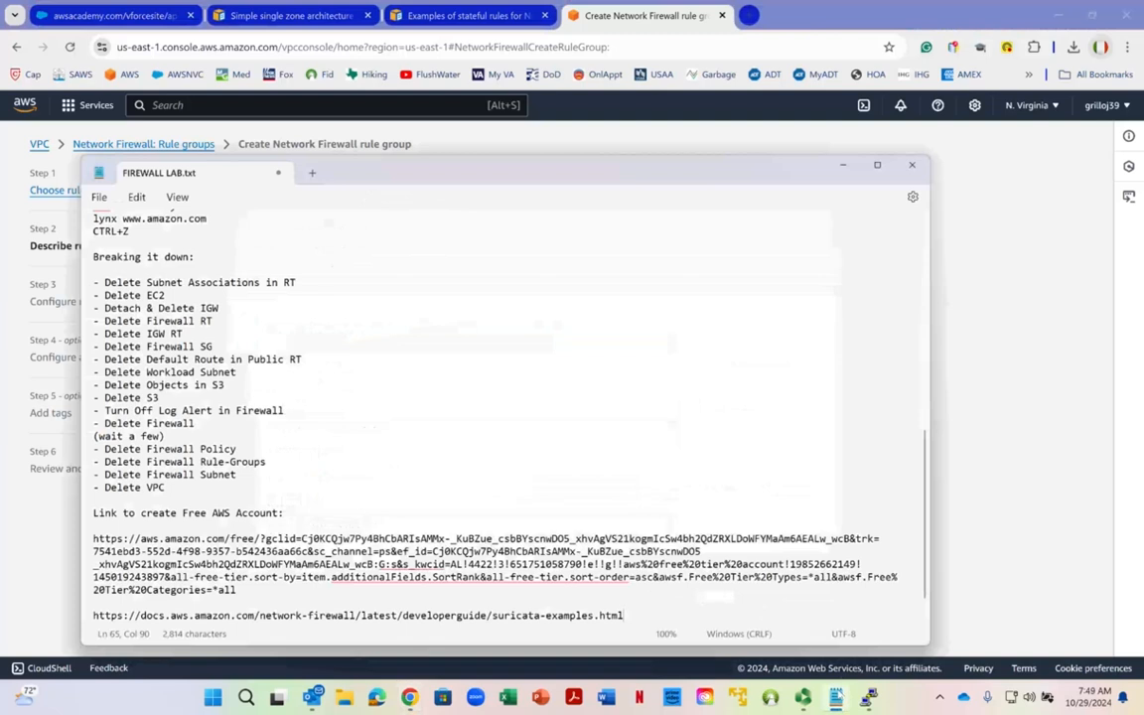
scroll(612, 520, "up", 9)
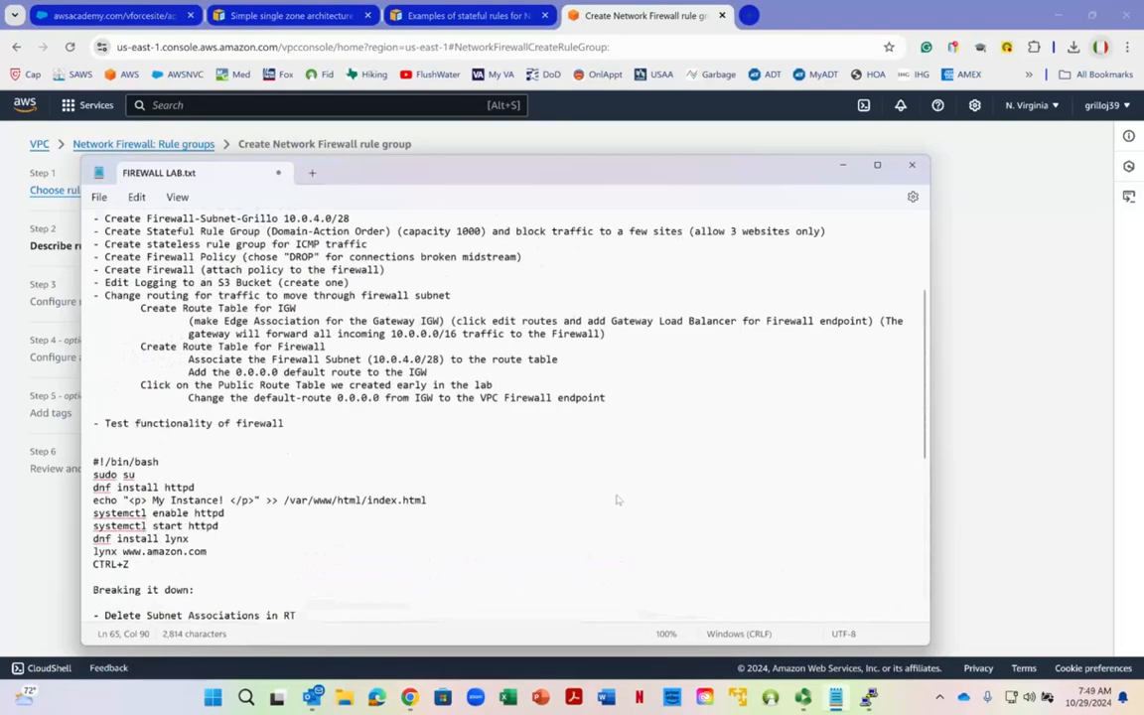
scroll(616, 500, "up", 1)
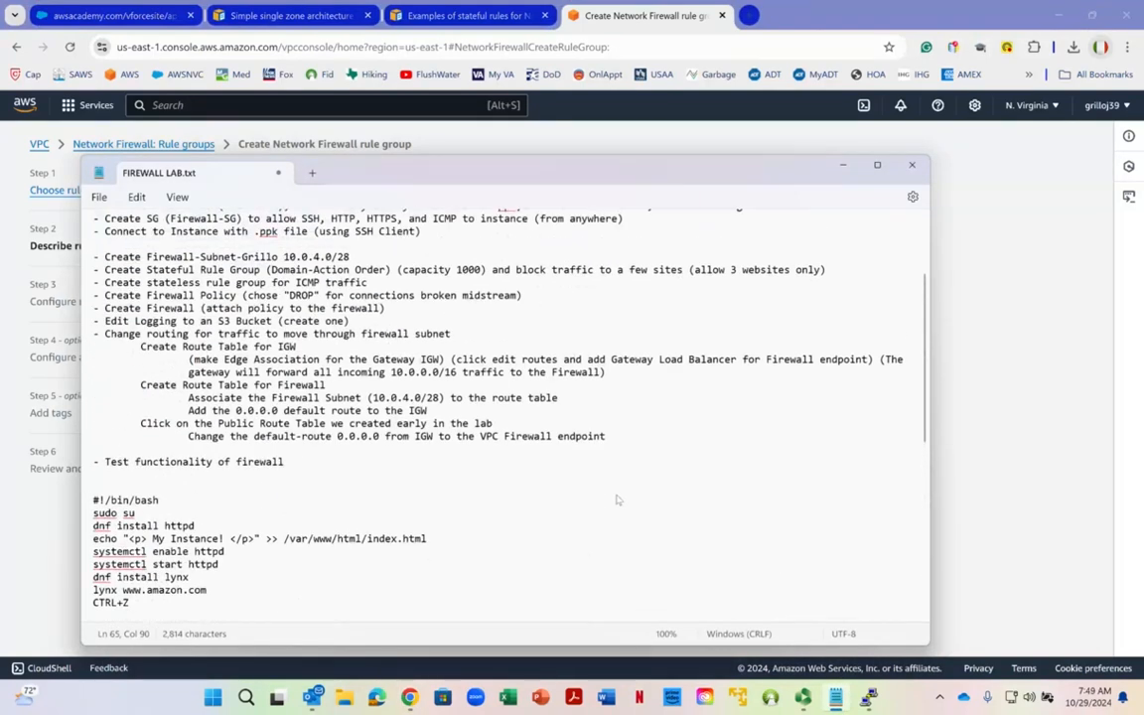
scroll(616, 499, "up", 2)
scroll(616, 500, "down", 1)
scroll(616, 500, "up", 1)
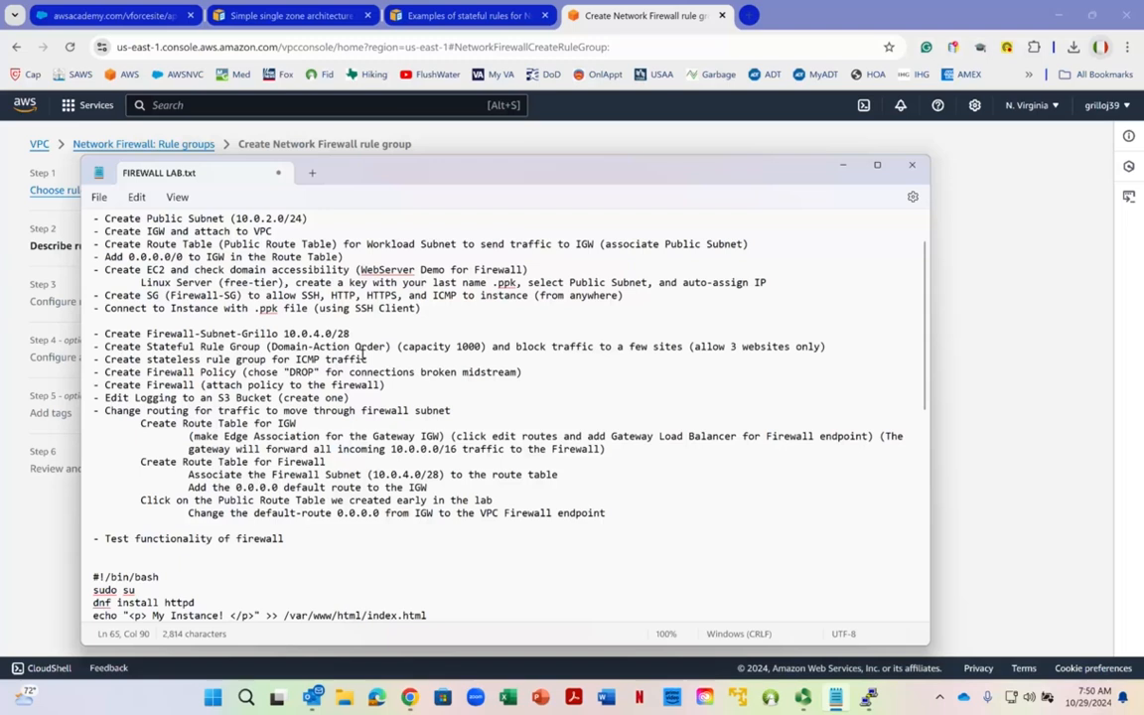
left_click(914, 166)
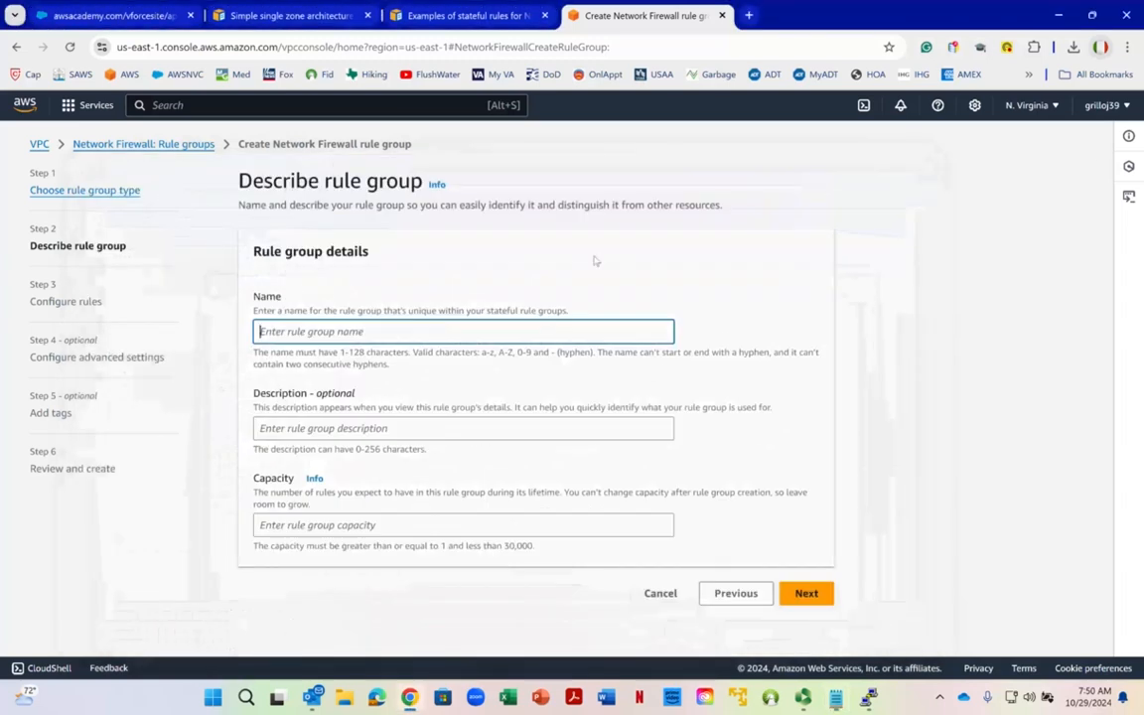
Step: Name the rule group with the owner's surname followed by -Stateful-Domain-Block, and copy that name
type("Grillo-")
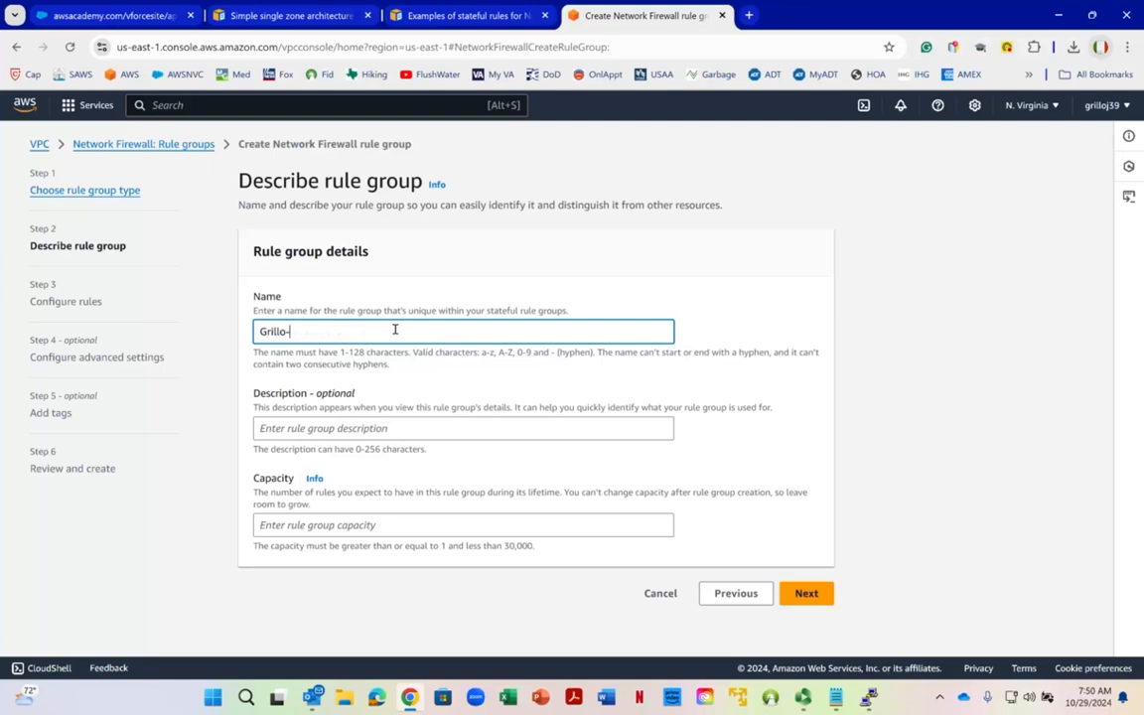
type("Stateful-Domain-Block")
left_click_drag(398, 331, 253, 331)
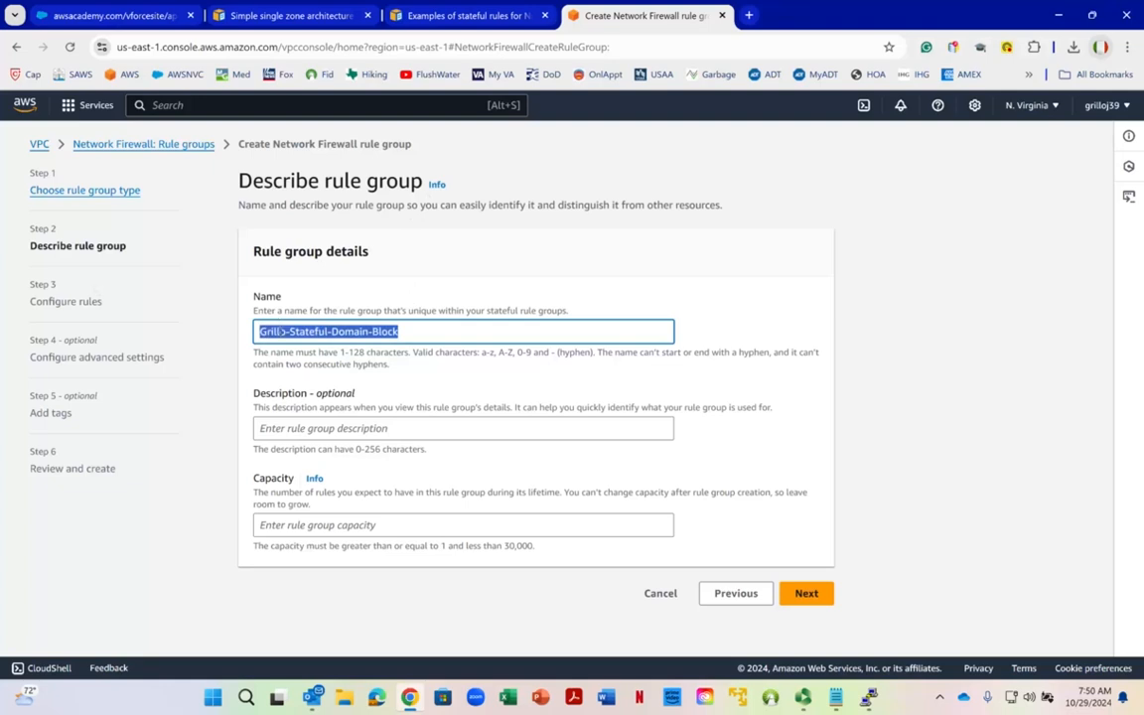
right_click(276, 333)
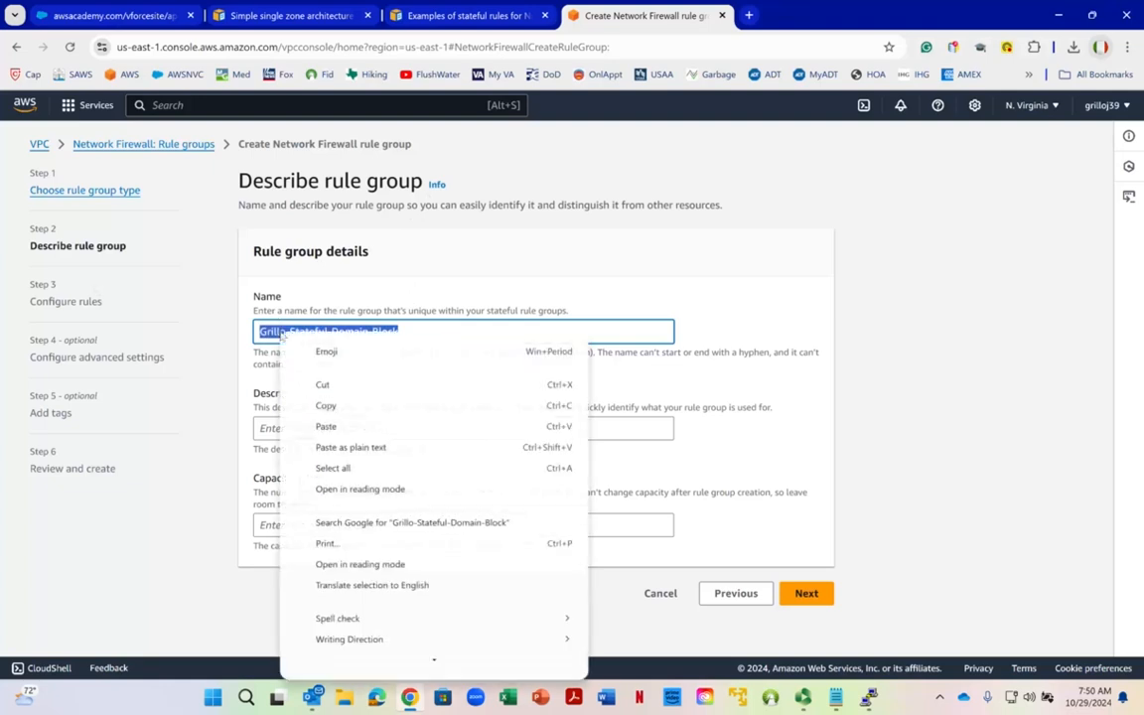
left_click(406, 405)
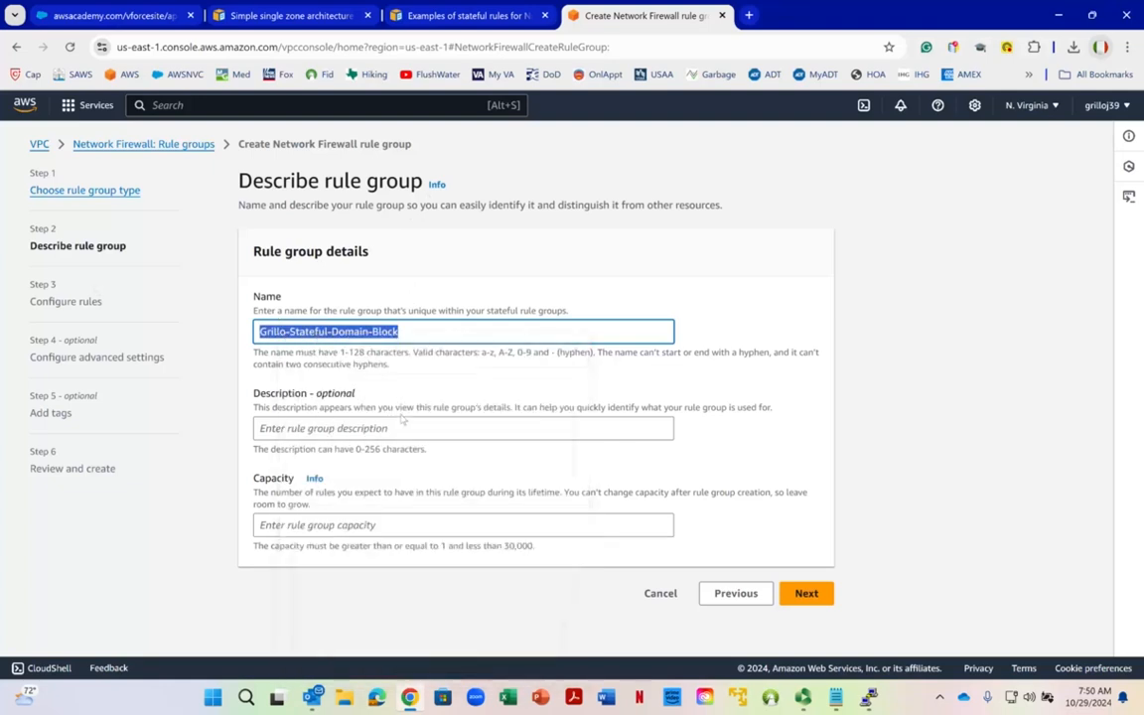
Step: Paste the copied name as the rule group's description and set its capacity to 2000
left_click(331, 427)
right_click(326, 427)
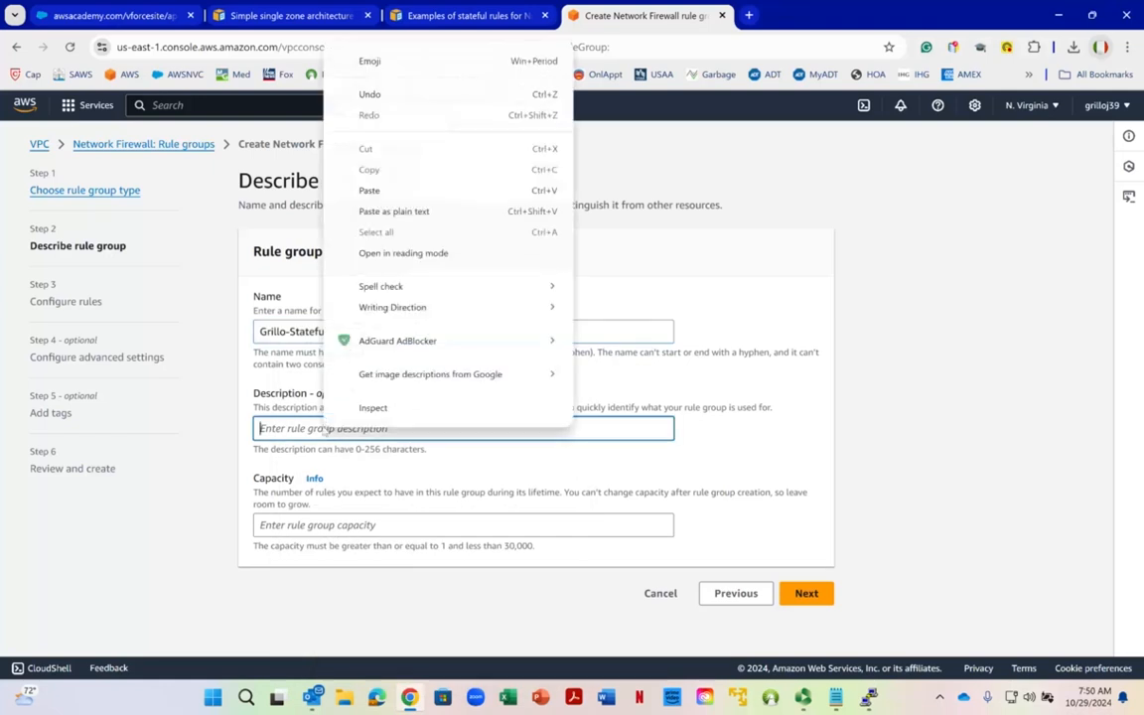
left_click(382, 213)
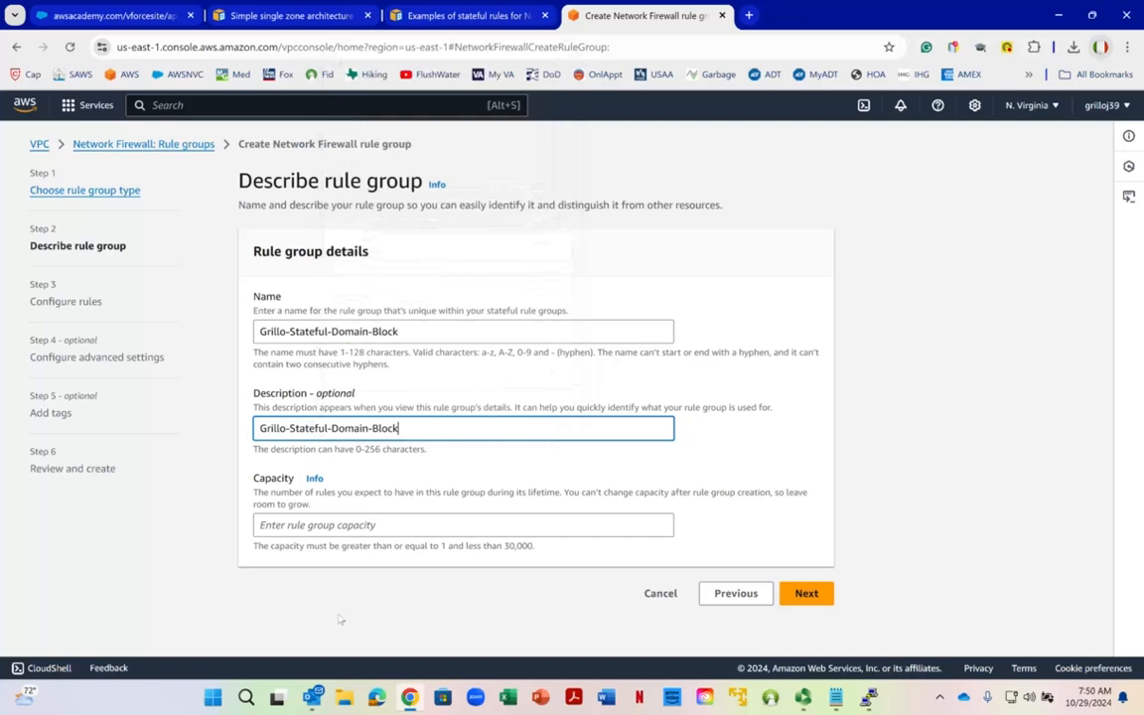
left_click(320, 524)
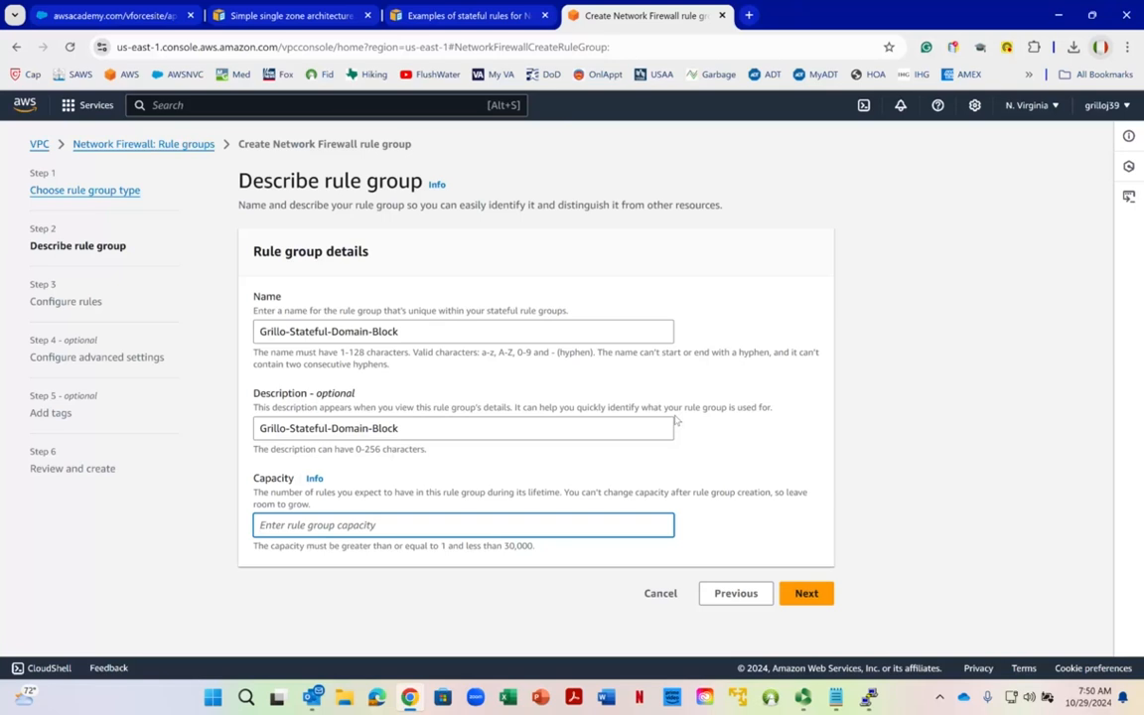
type("2000")
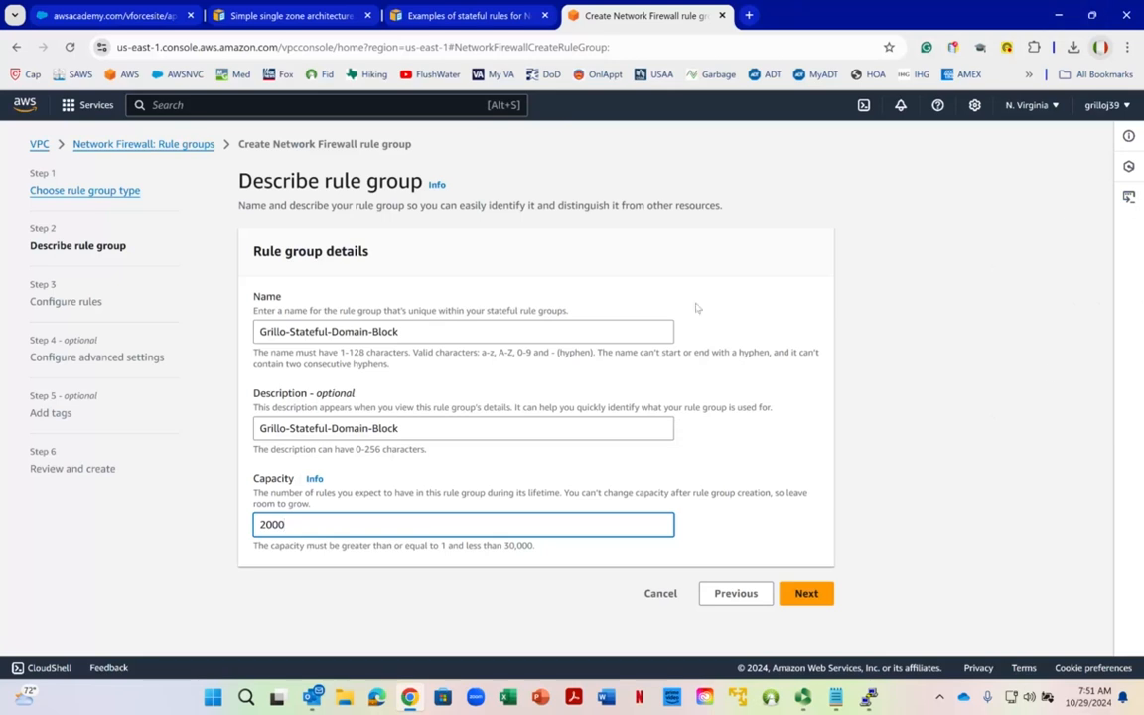
left_click(807, 594)
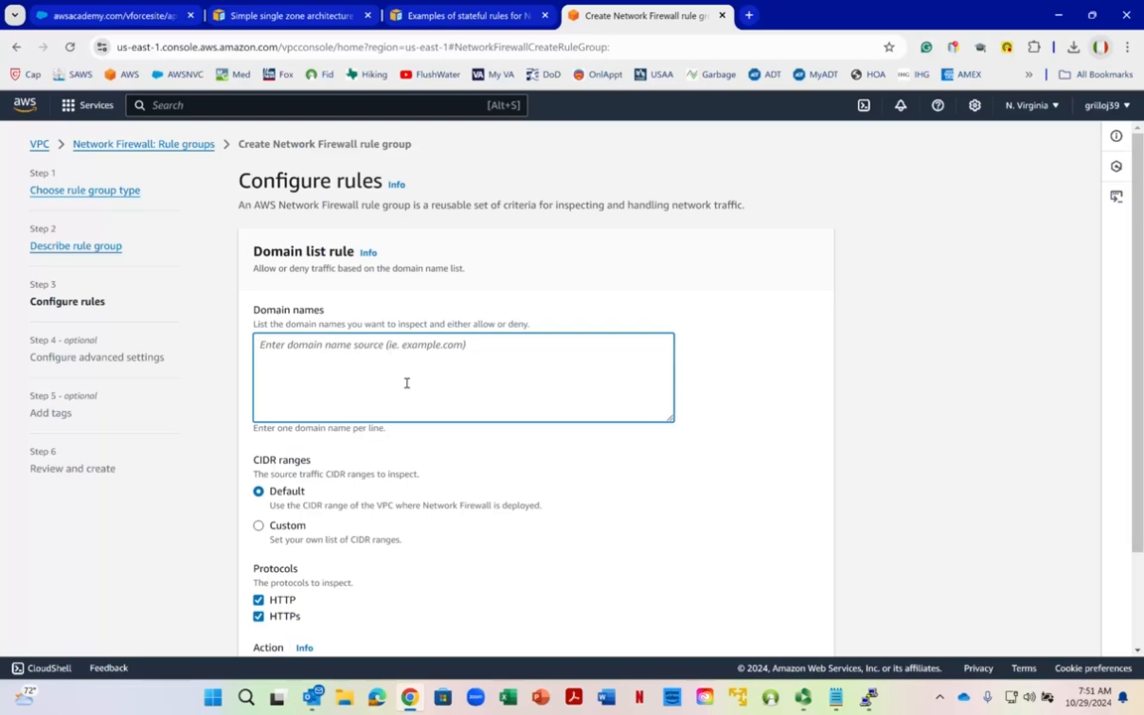
type("www.facebook.com")
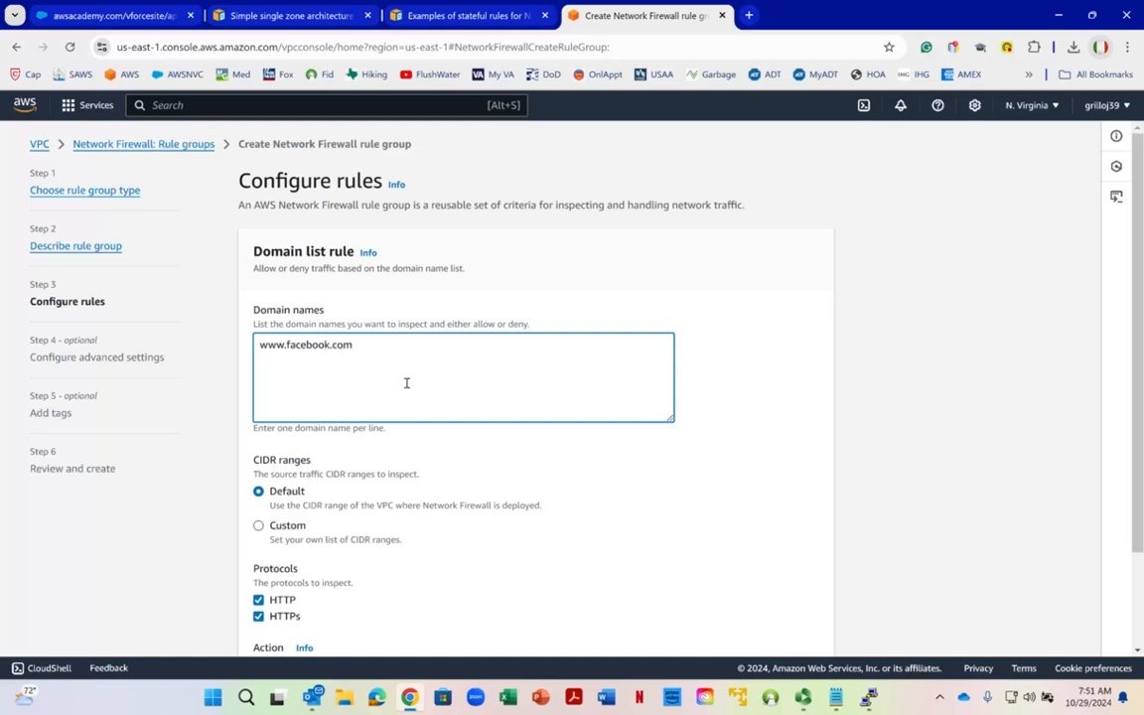
key("Return")
type("www.")
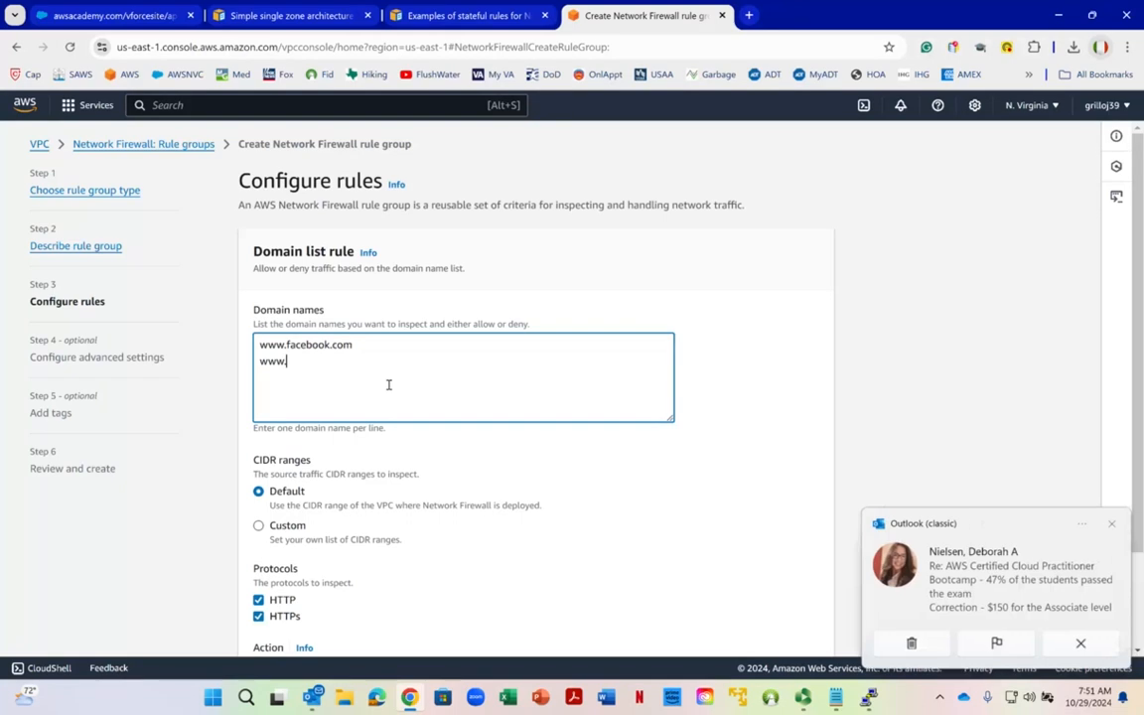
type("ksat.com")
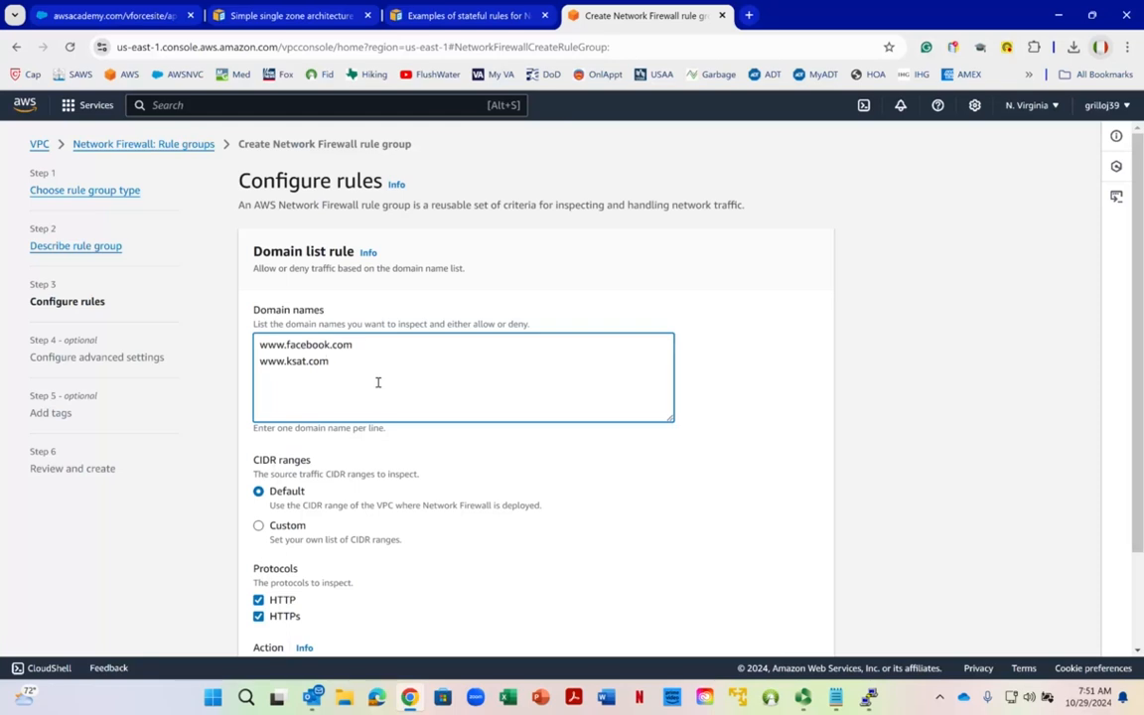
key("Return")
type("www.evil.com")
key("Return")
type("www.ba")
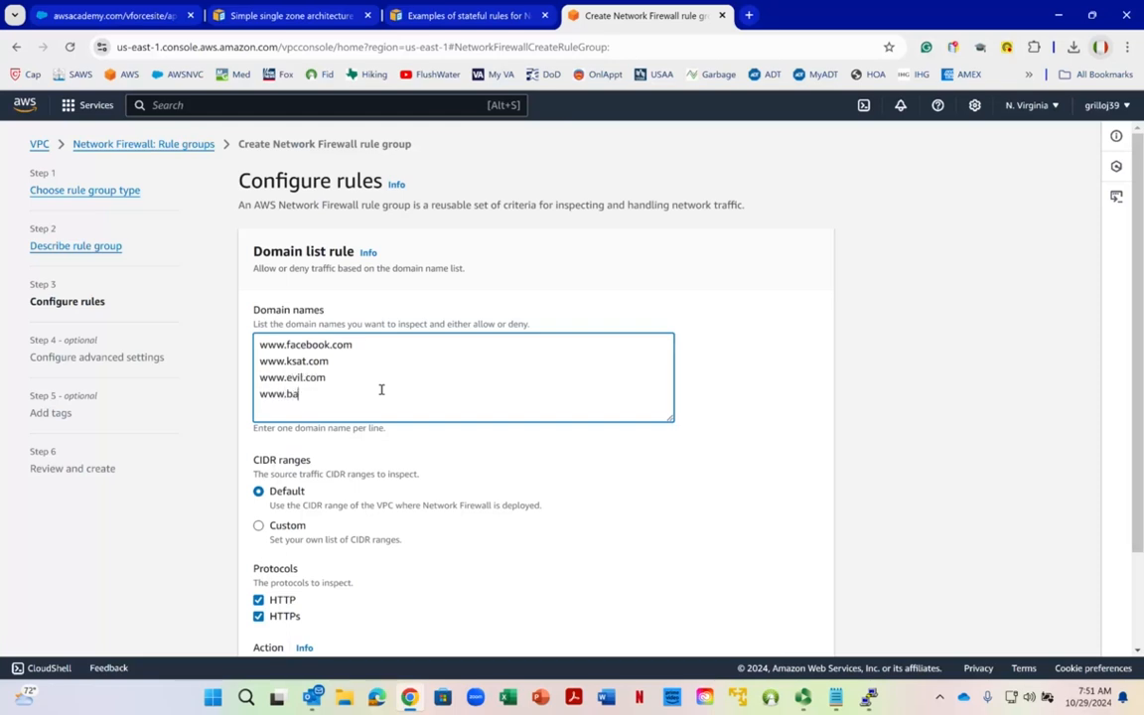
type("dboy.com")
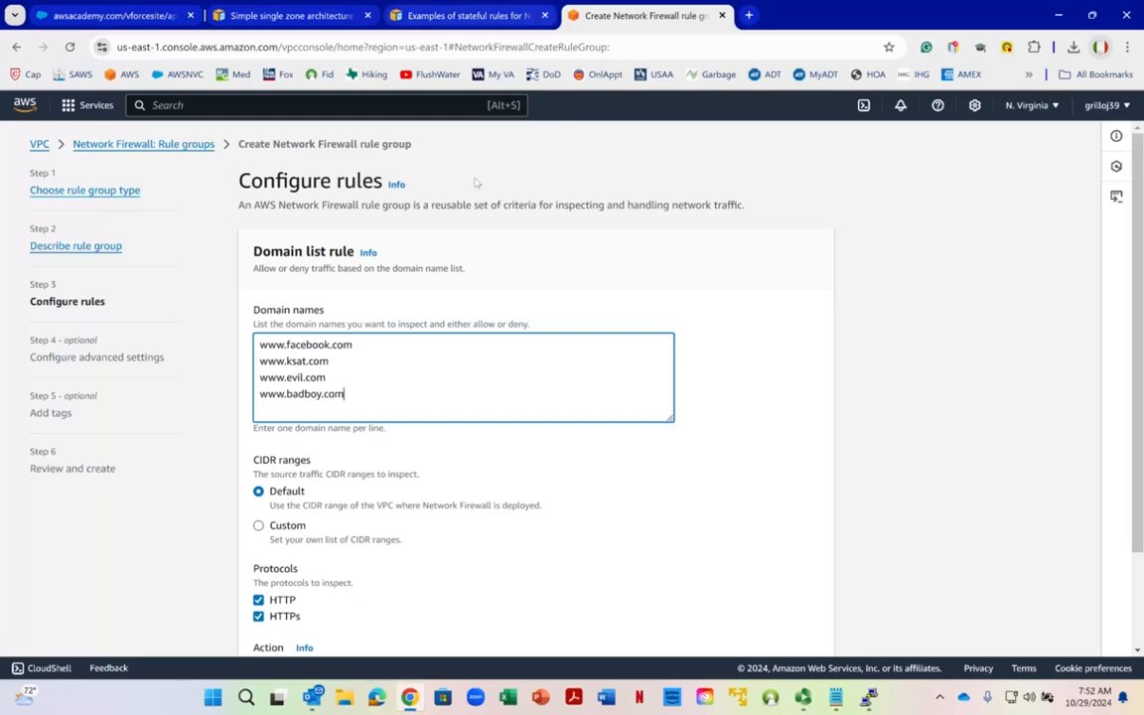
Step: Set the domain list rule's action to Deny and continue to the advanced settings
scroll(271, 337, "down", 2)
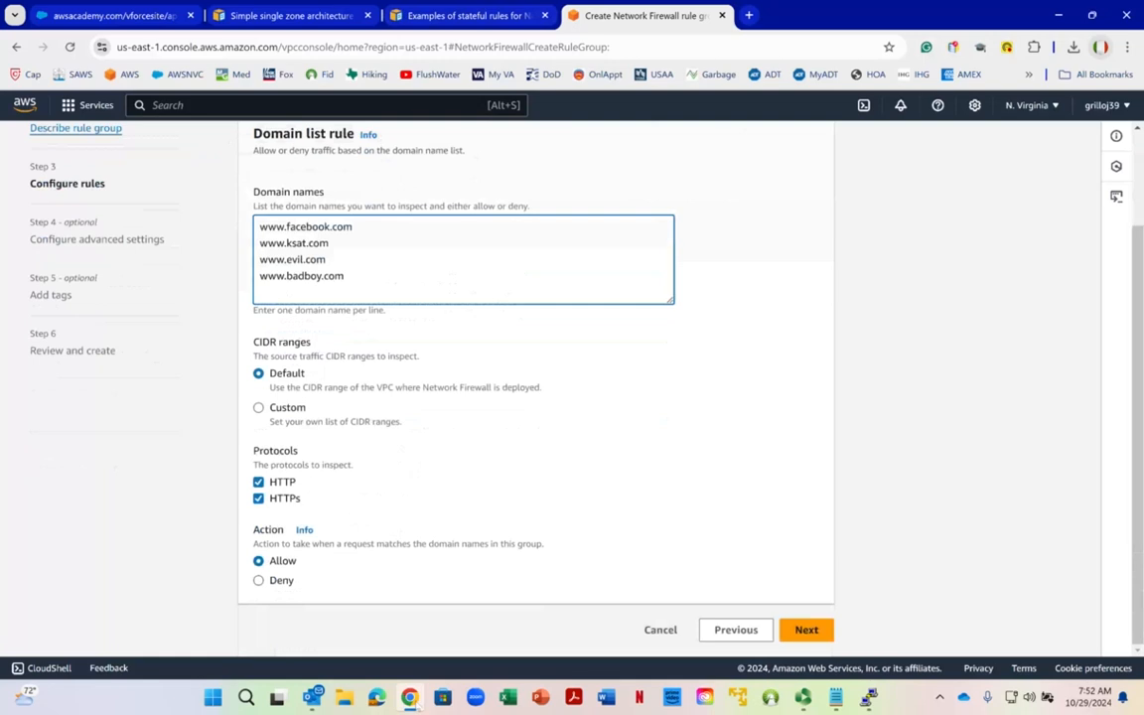
mouse_move(409, 697)
left_click(259, 579)
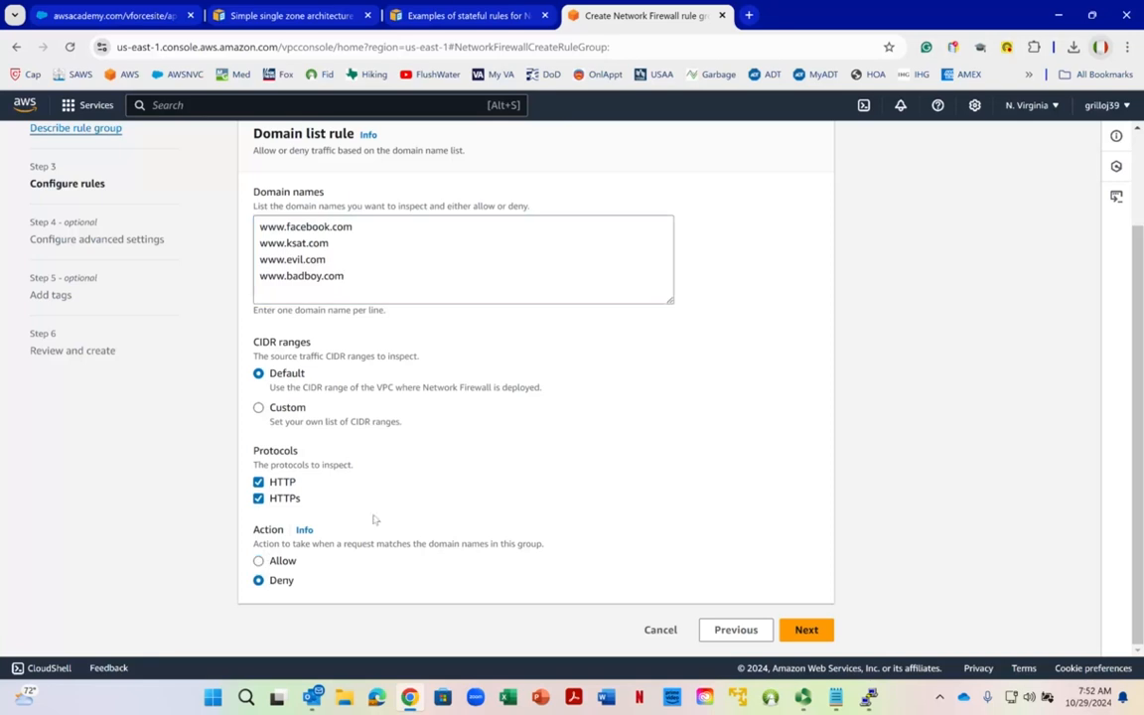
left_click(804, 636)
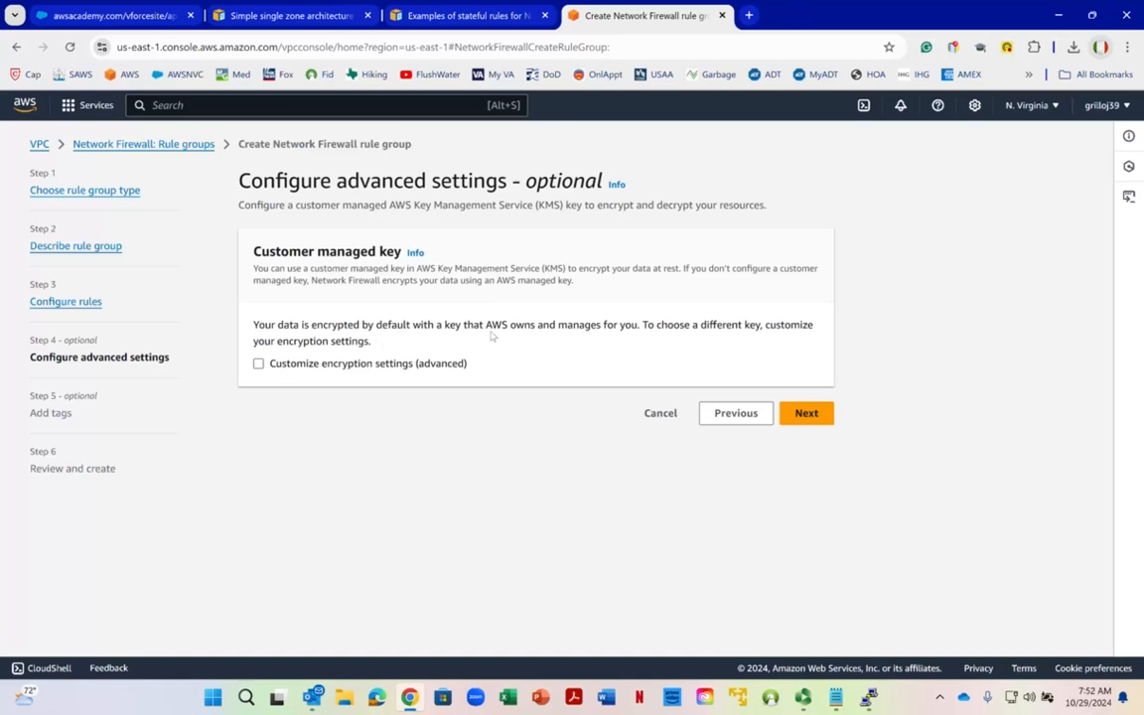
Step: Keep the default encryption settings, add no tags, review the summary and create the stateful rule group
left_click(806, 414)
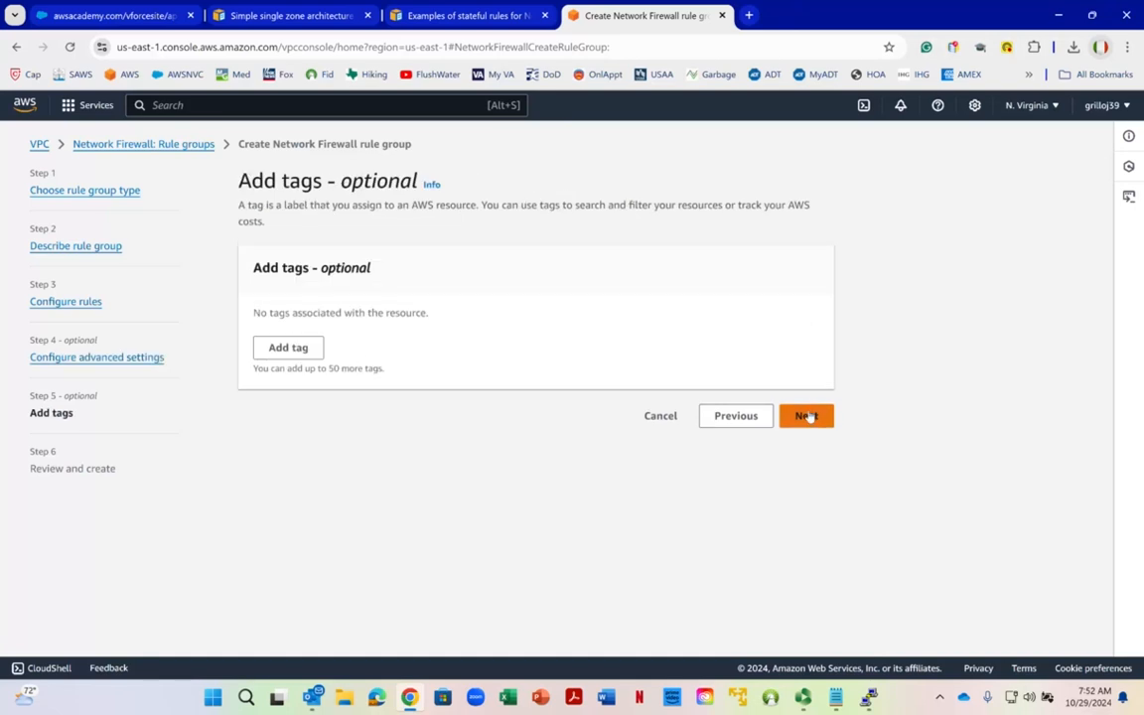
left_click(807, 416)
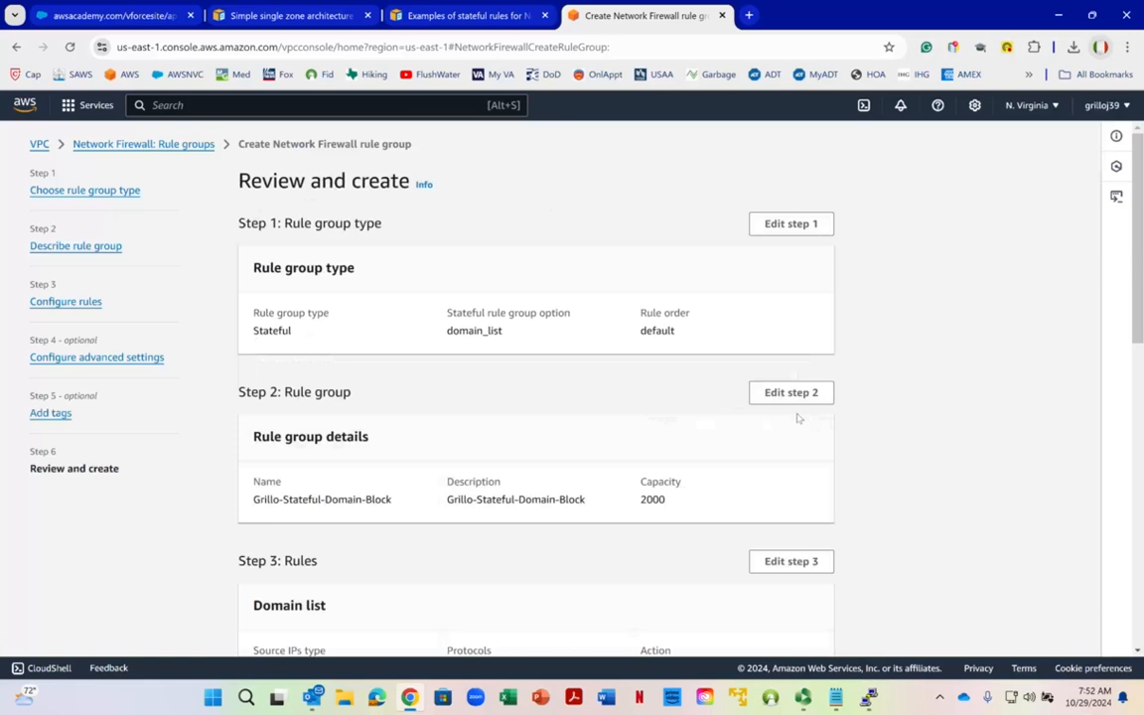
scroll(646, 401, "down", 1)
scroll(646, 401, "down", 3)
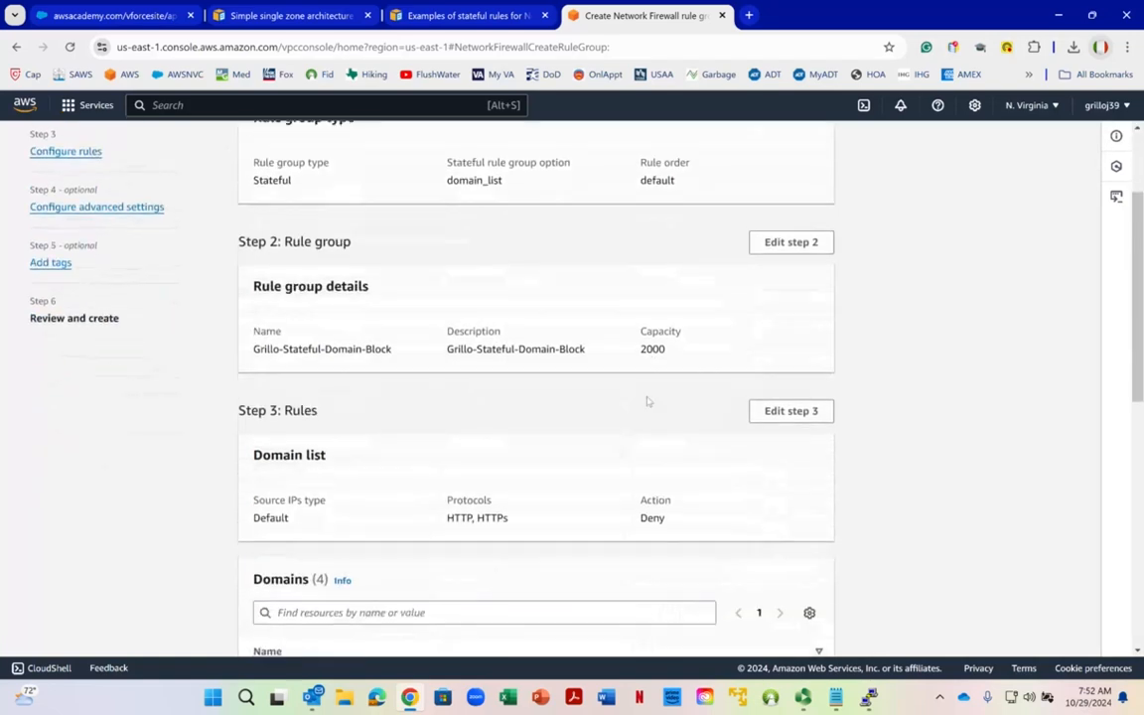
scroll(646, 399, "down", 2)
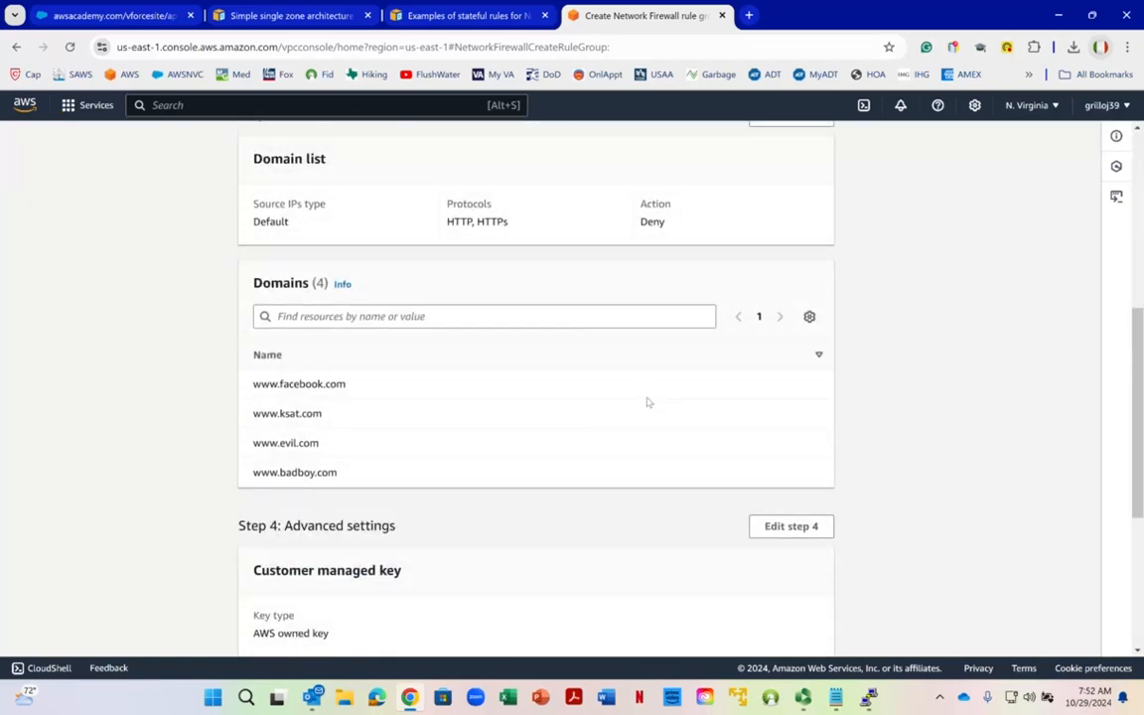
scroll(646, 401, "down", 2)
scroll(639, 409, "down", 1)
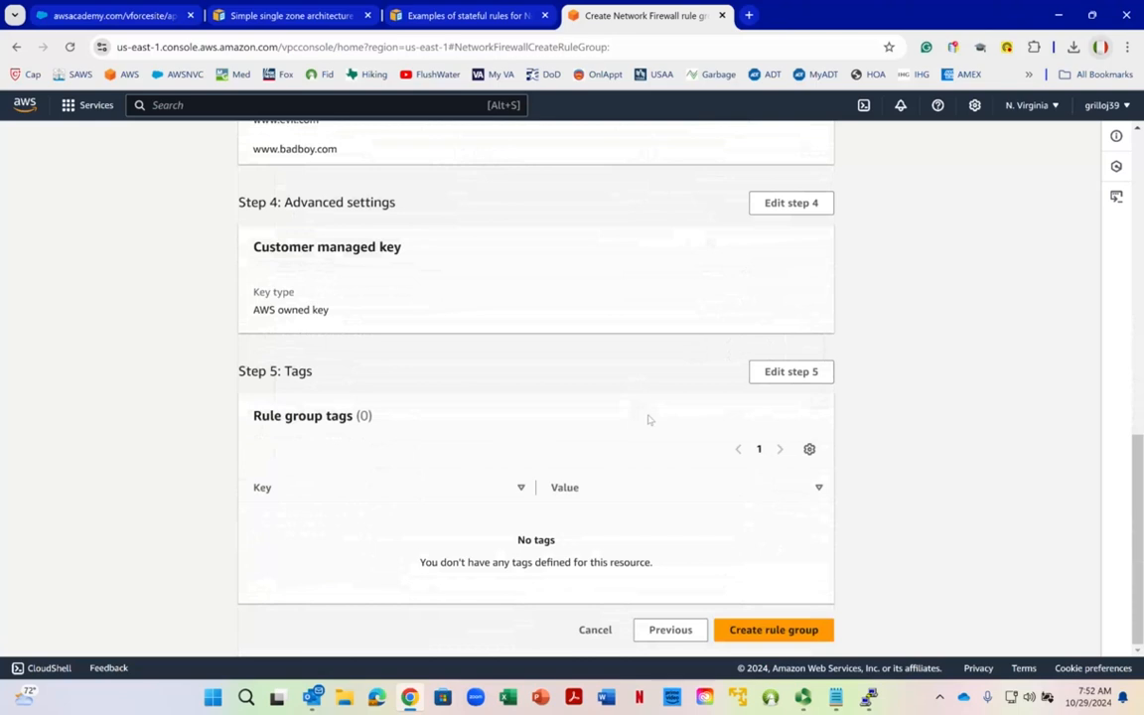
left_click(752, 636)
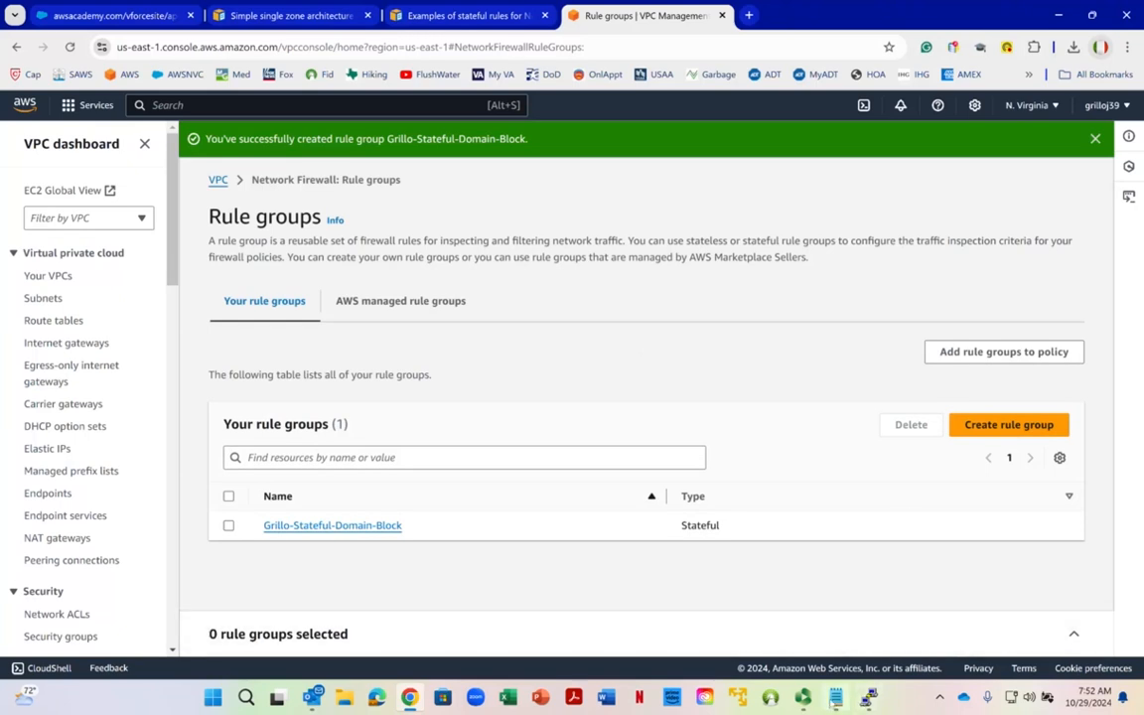
Step: Check the stateless ICMP task in the FIREWALL LAB.txt notes and start a new rule group of the Stateless type
left_click(842, 698)
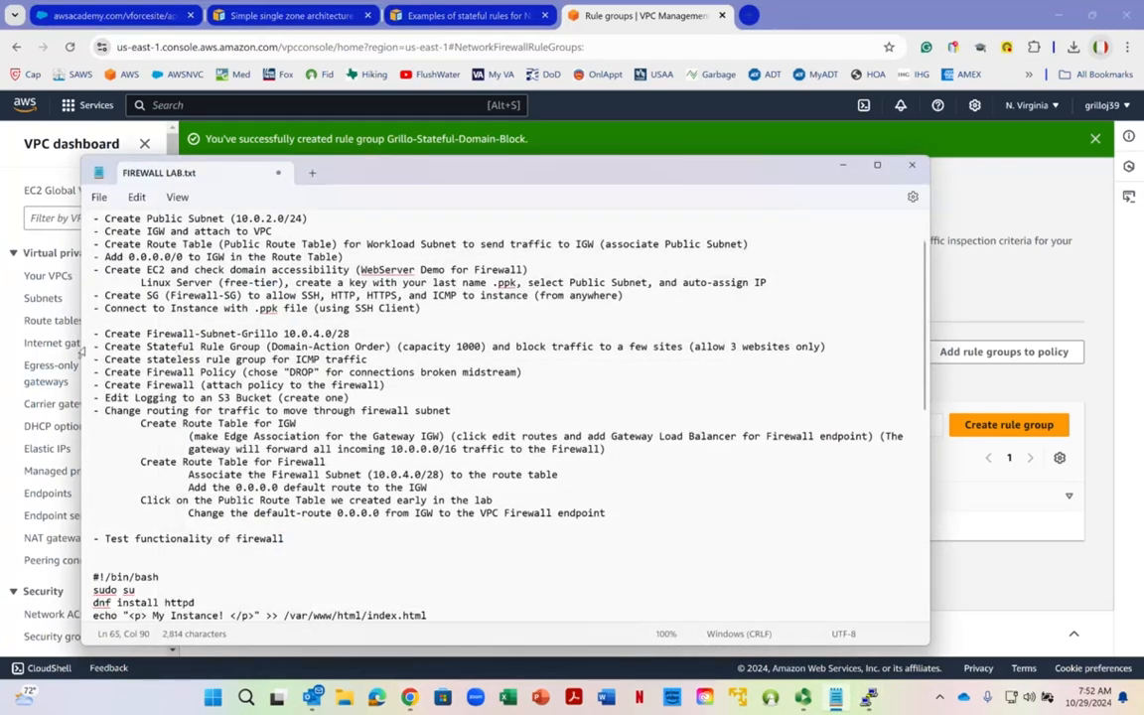
left_click_drag(104, 360, 375, 360)
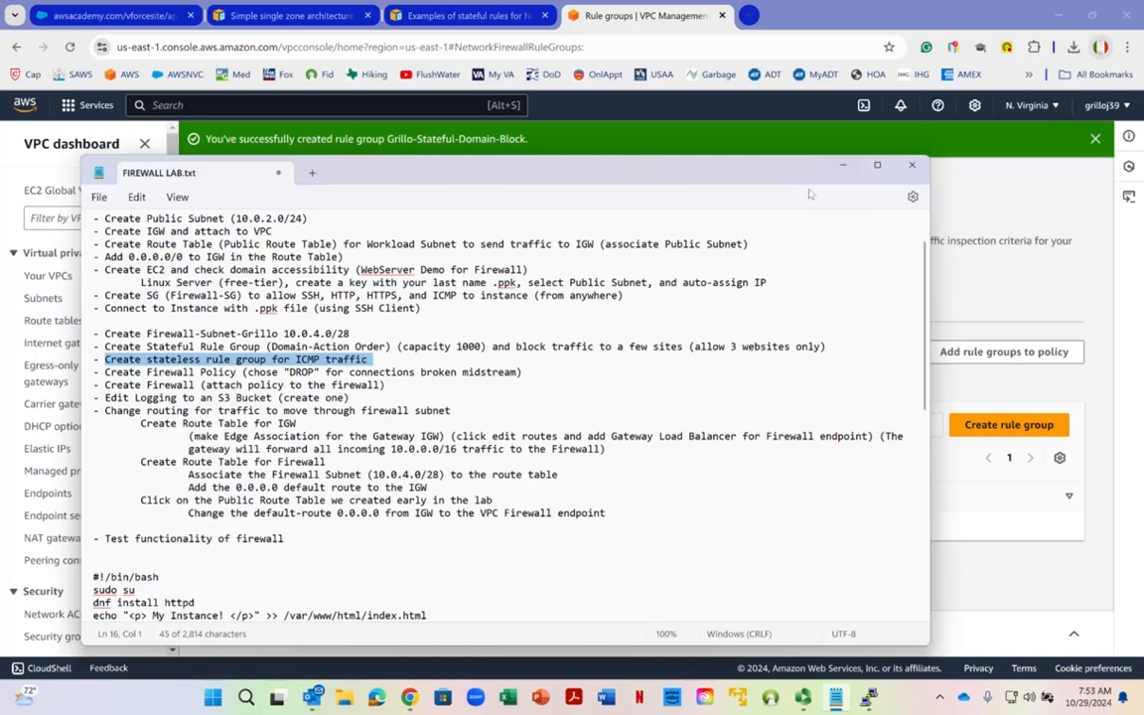
left_click(843, 166)
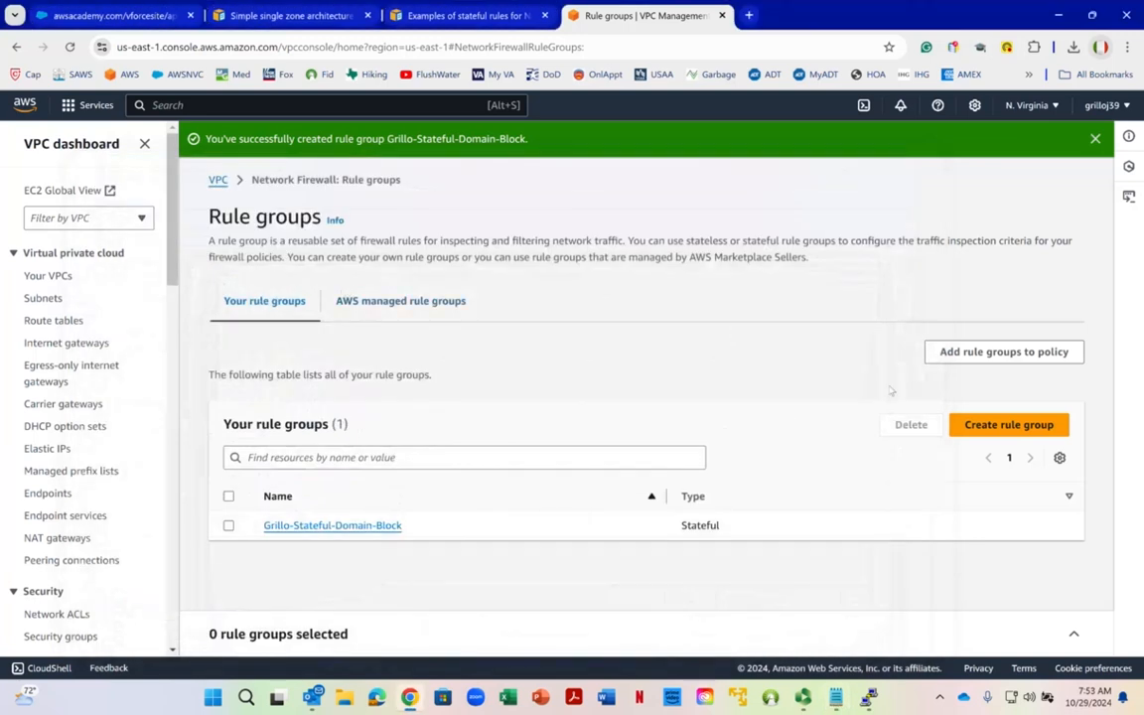
left_click(1009, 425)
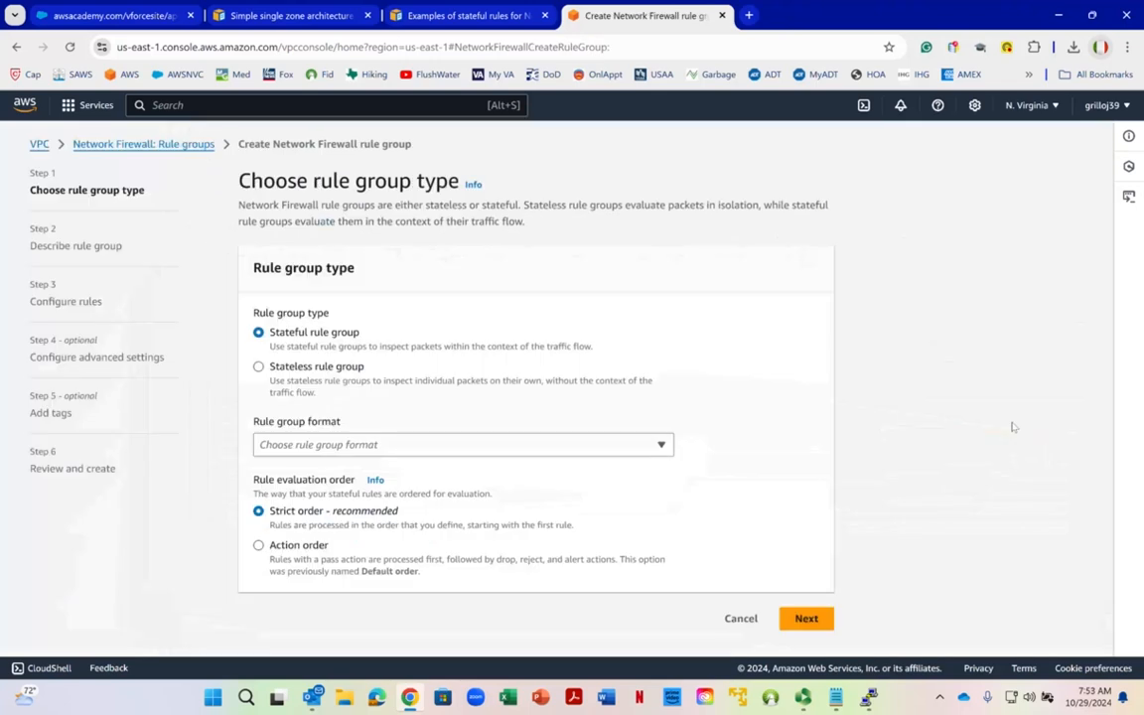
right_click(1013, 427)
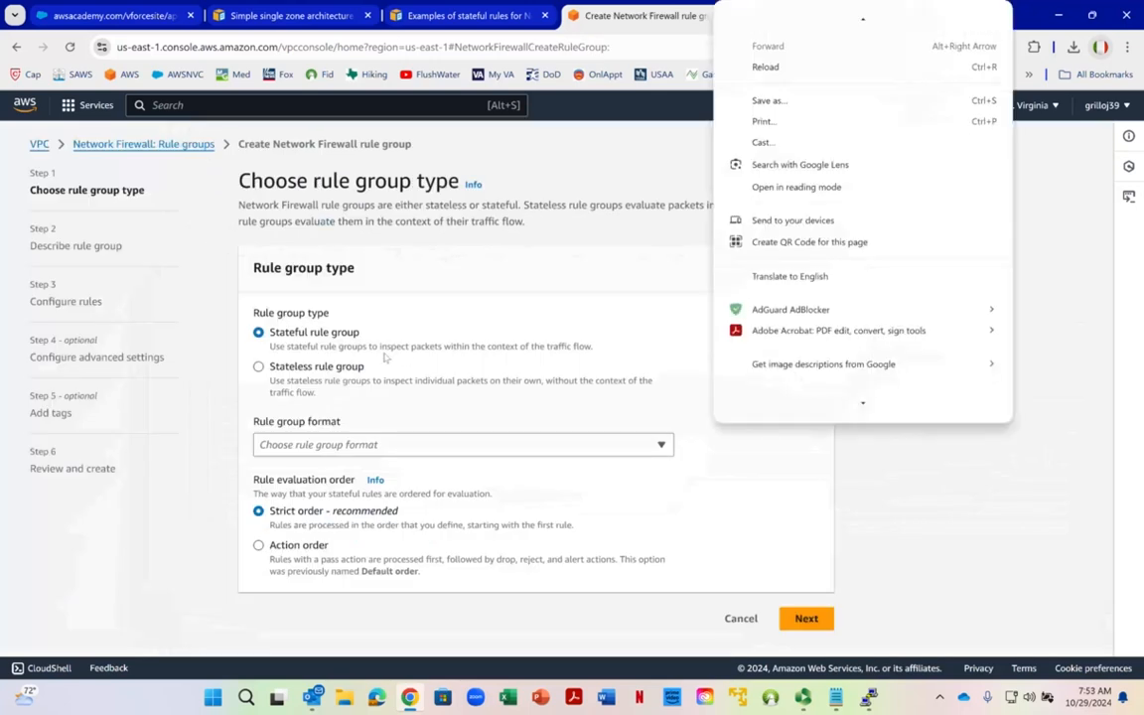
left_click(260, 368)
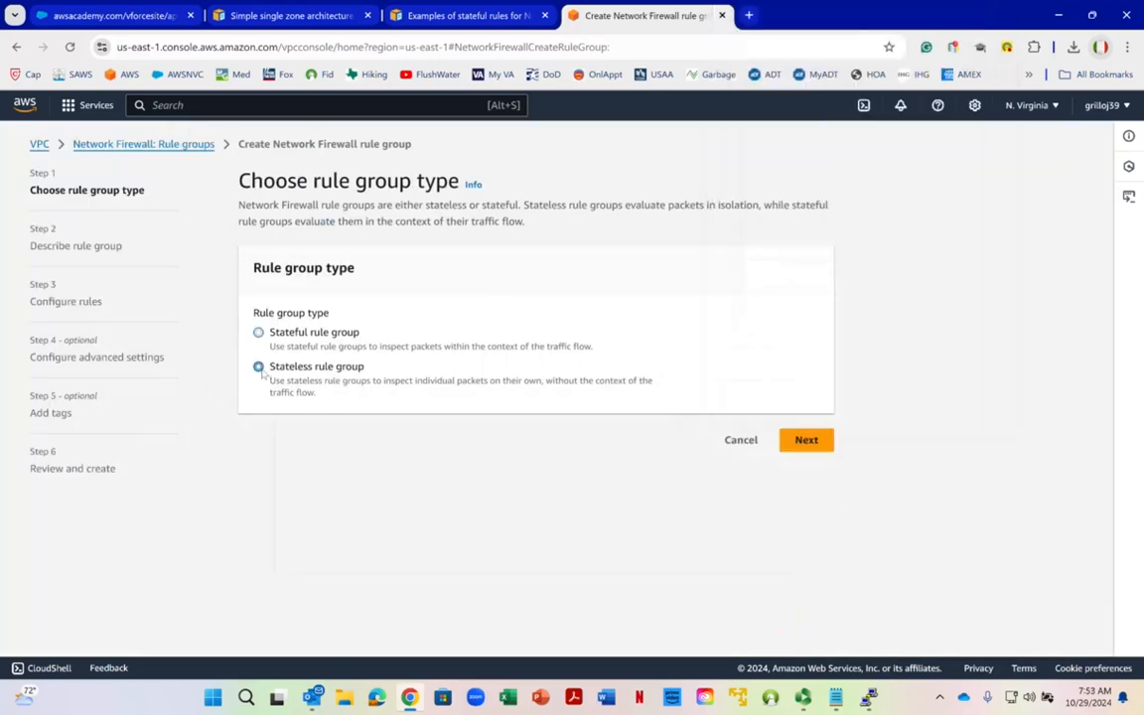
left_click(807, 441)
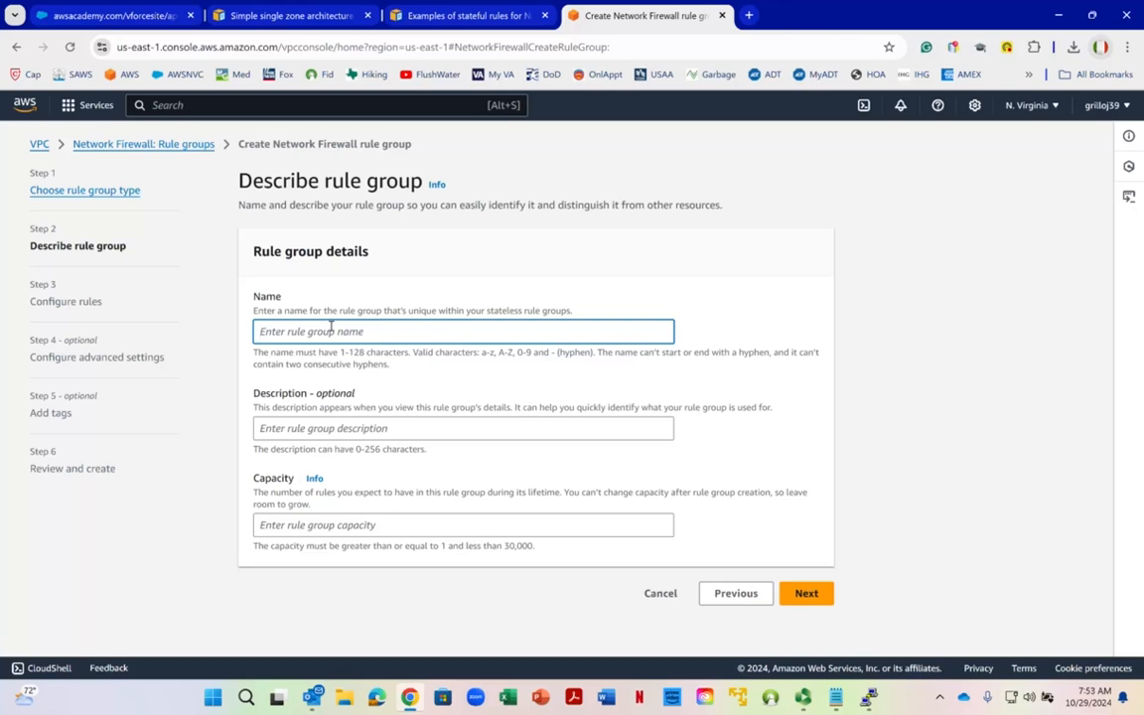
Step: Name the stateless rule group Allow-ICMP-Stateless- followed by the owner's surname
type("Allow ICMP")
key("BackSpace")
key("BackSpace")
key("BackSpace")
key("BackSpace")
type("-I")
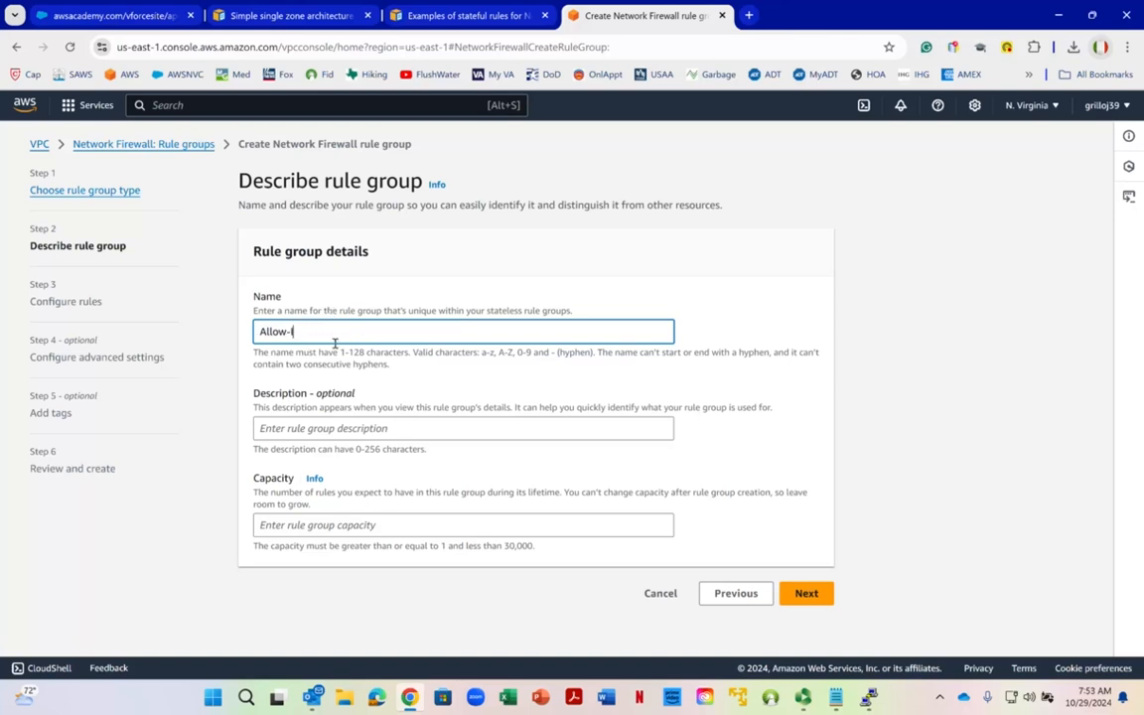
type("CMP-Stateless-Grillo")
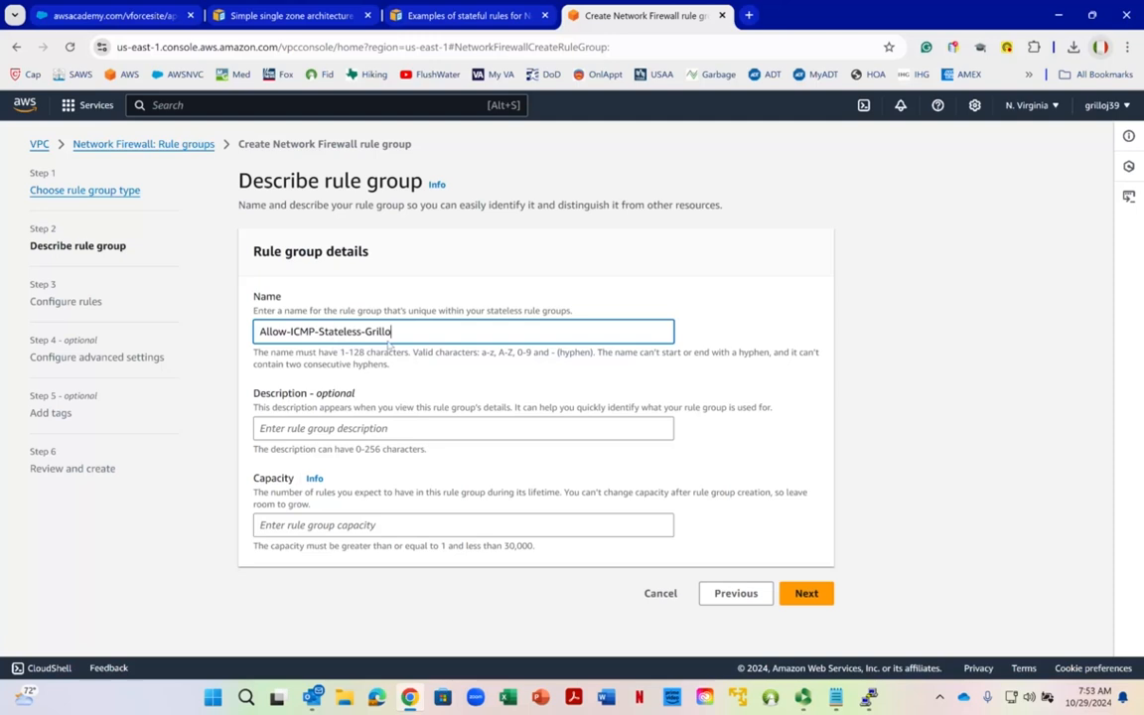
Step: Copy the rule group's name into its description, set the capacity to 2000 and continue to rule configuration
left_click_drag(396, 331, 198, 315)
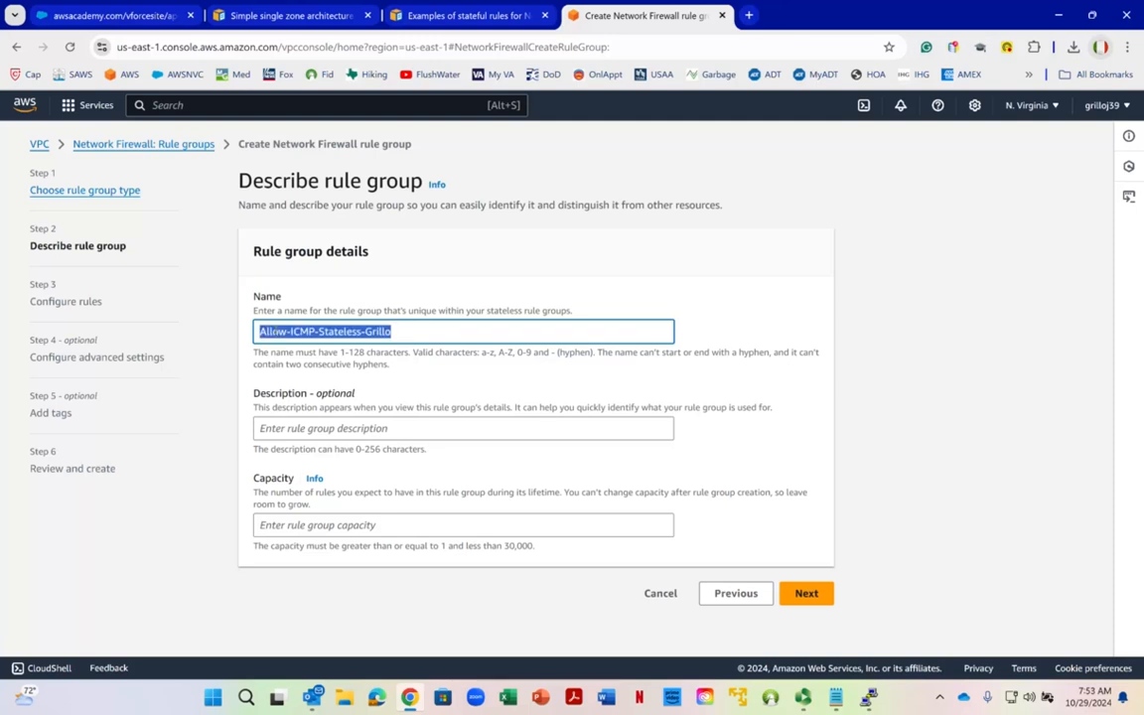
right_click(277, 334)
left_click(320, 406)
left_click(300, 429)
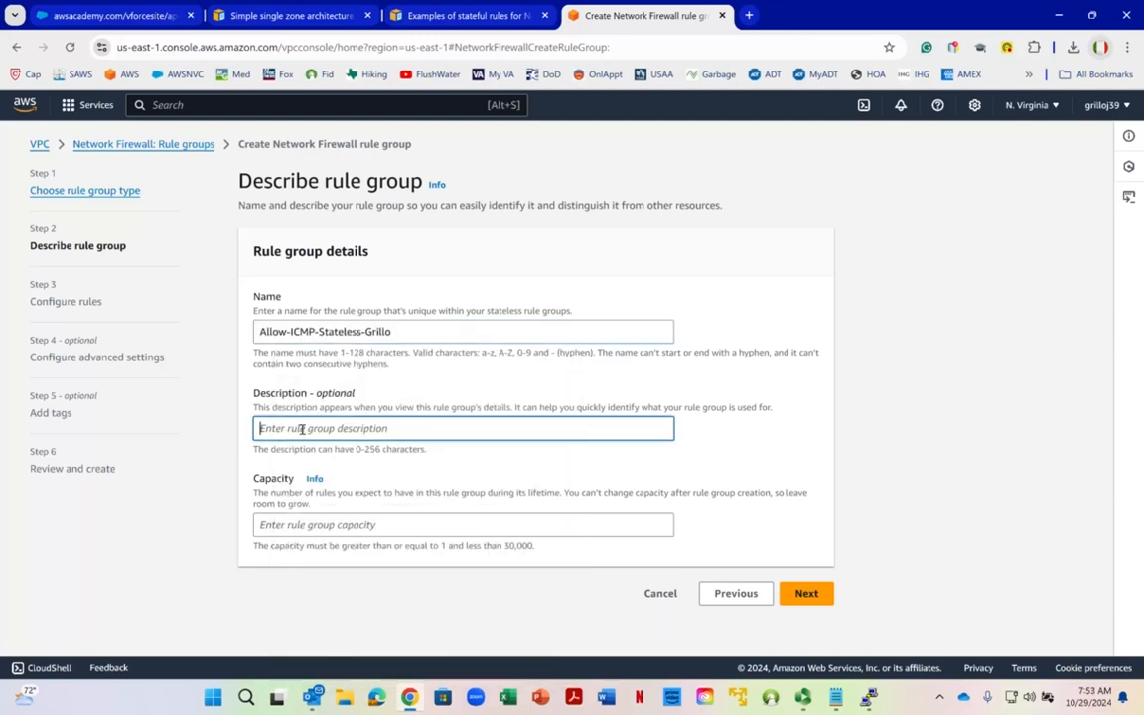
right_click(303, 428)
left_click(348, 193)
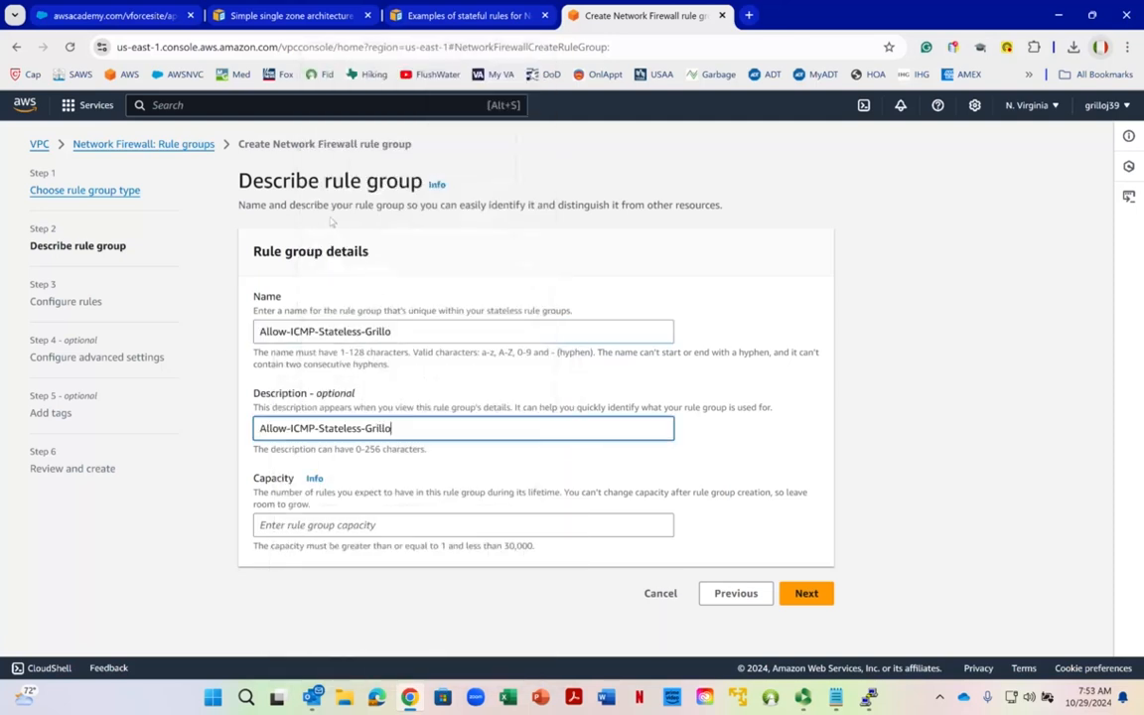
left_click(356, 525)
type("2000")
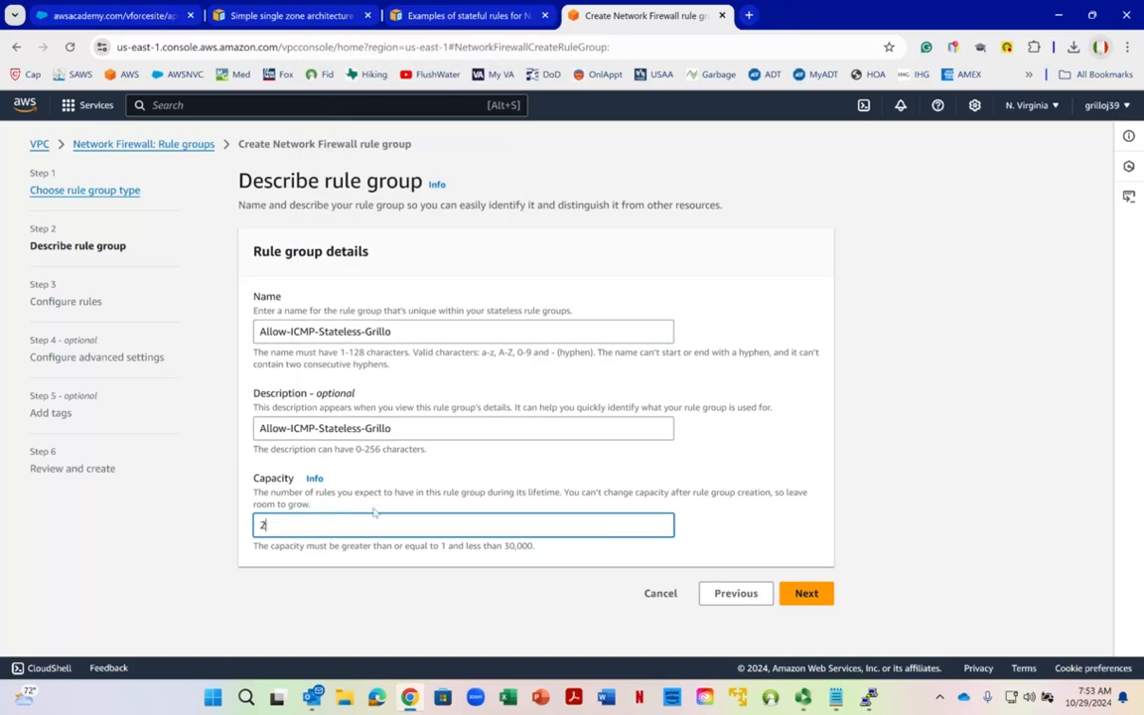
left_click(806, 593)
Step: Set the stateless rule's priority to 10, replace the All protocols selection with ICMP, and look through the remaining protocols
type("1")
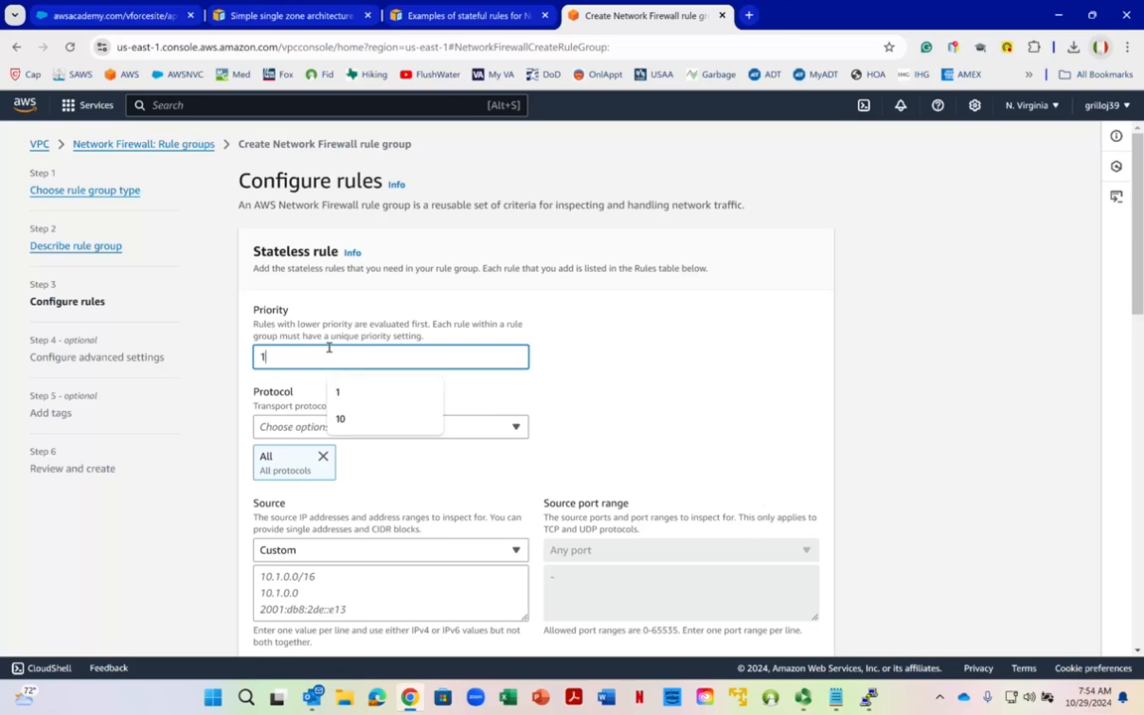
type("0")
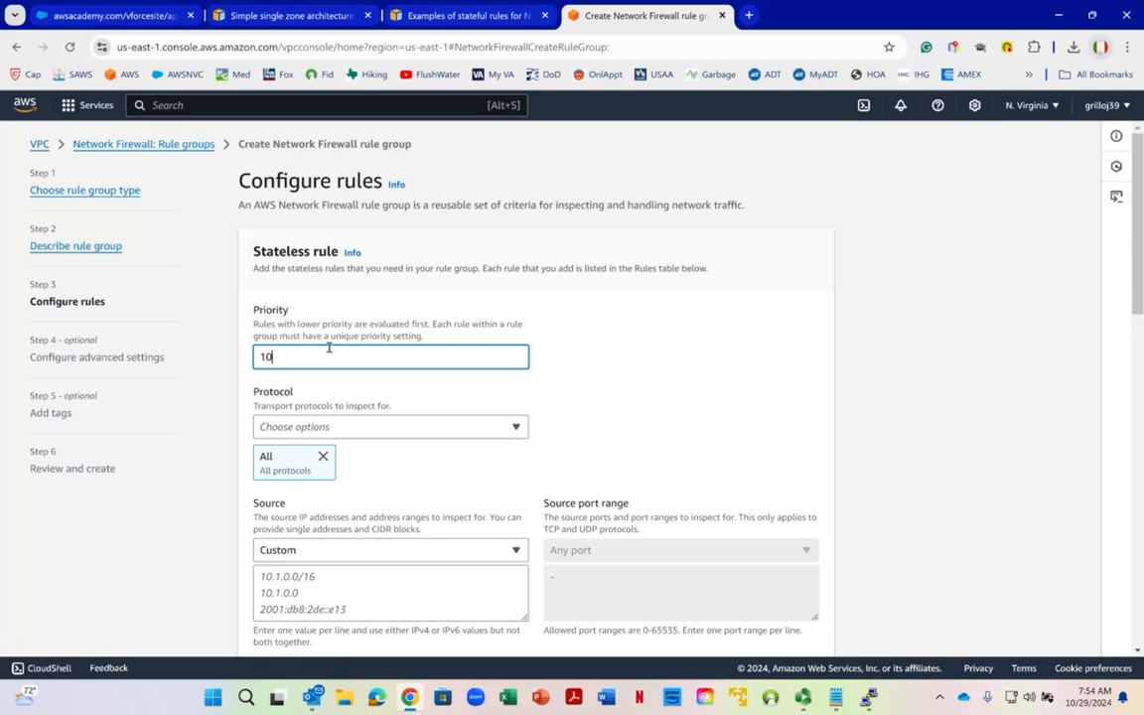
left_click(323, 457)
left_click(333, 429)
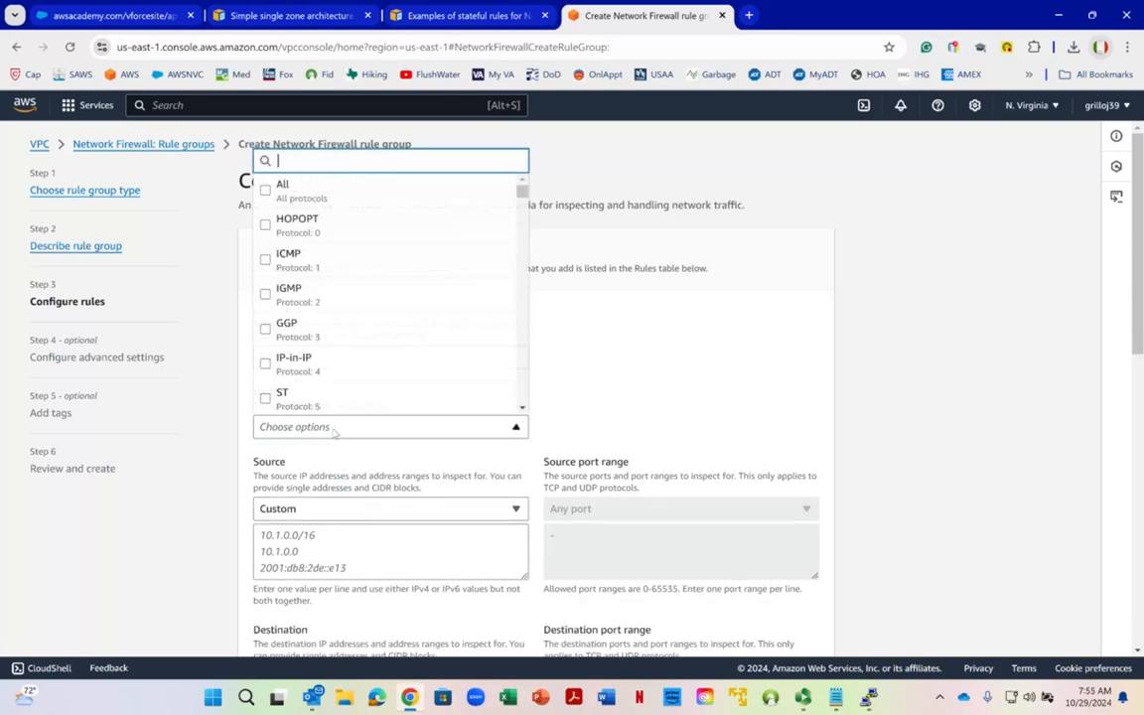
left_click(265, 260)
scroll(358, 317, "down", 3)
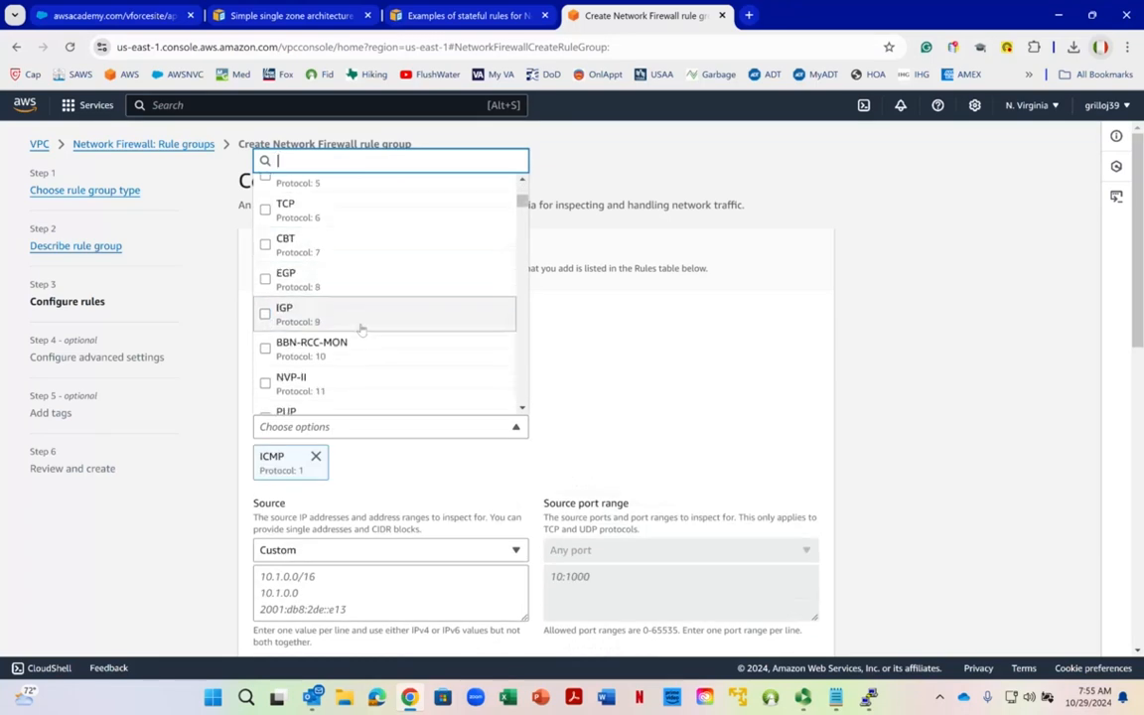
scroll(361, 329, "down", 1)
scroll(361, 329, "down", 3)
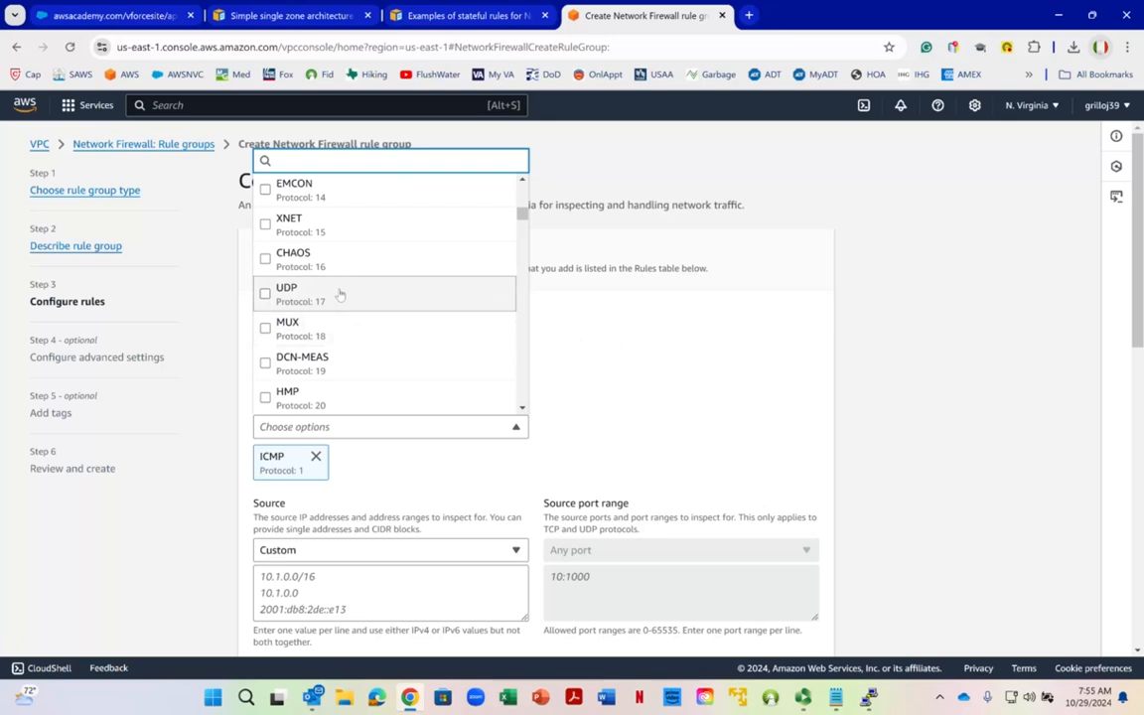
scroll(391, 332, "down", 1)
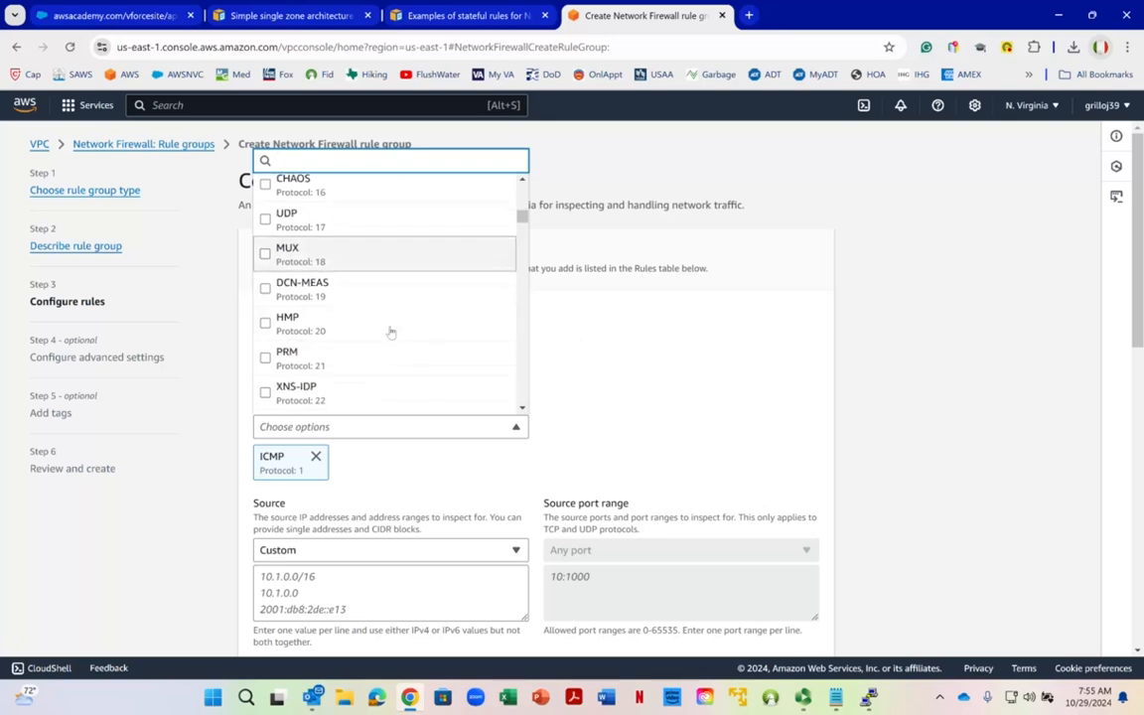
scroll(391, 333, "down", 1)
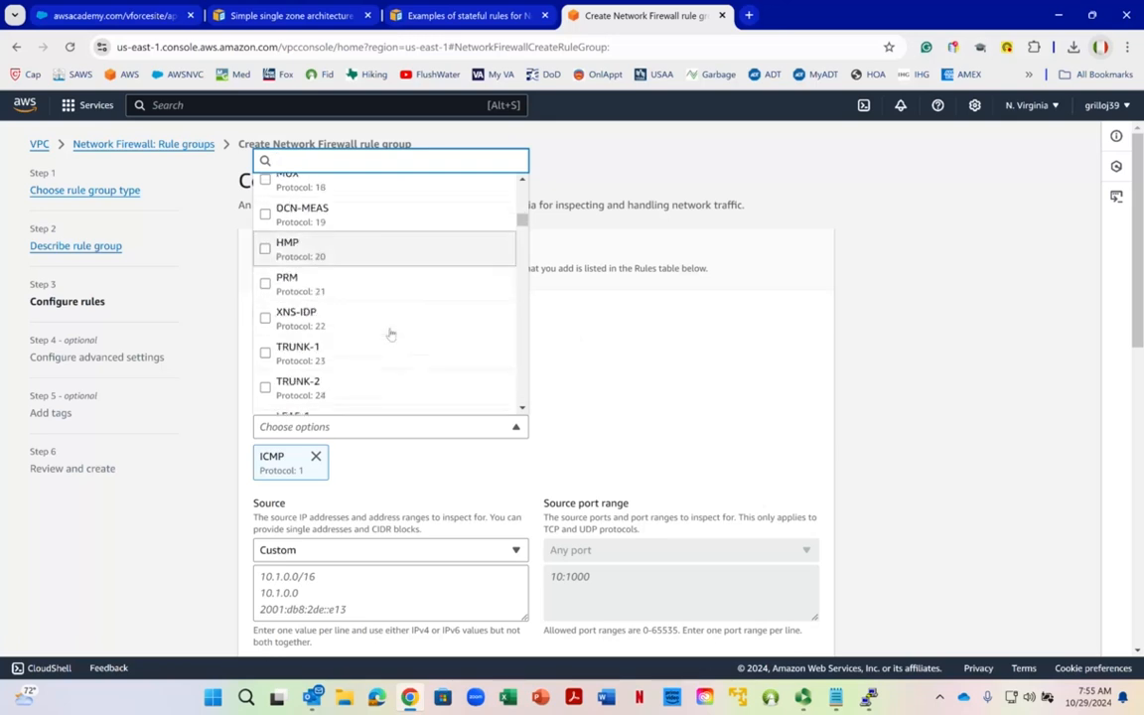
Step: Close the protocol list with only ICMP selected and set the stateless rule's custom source to 10.0.0.0/16
scroll(392, 335, "down", 2)
scroll(391, 335, "down", 1)
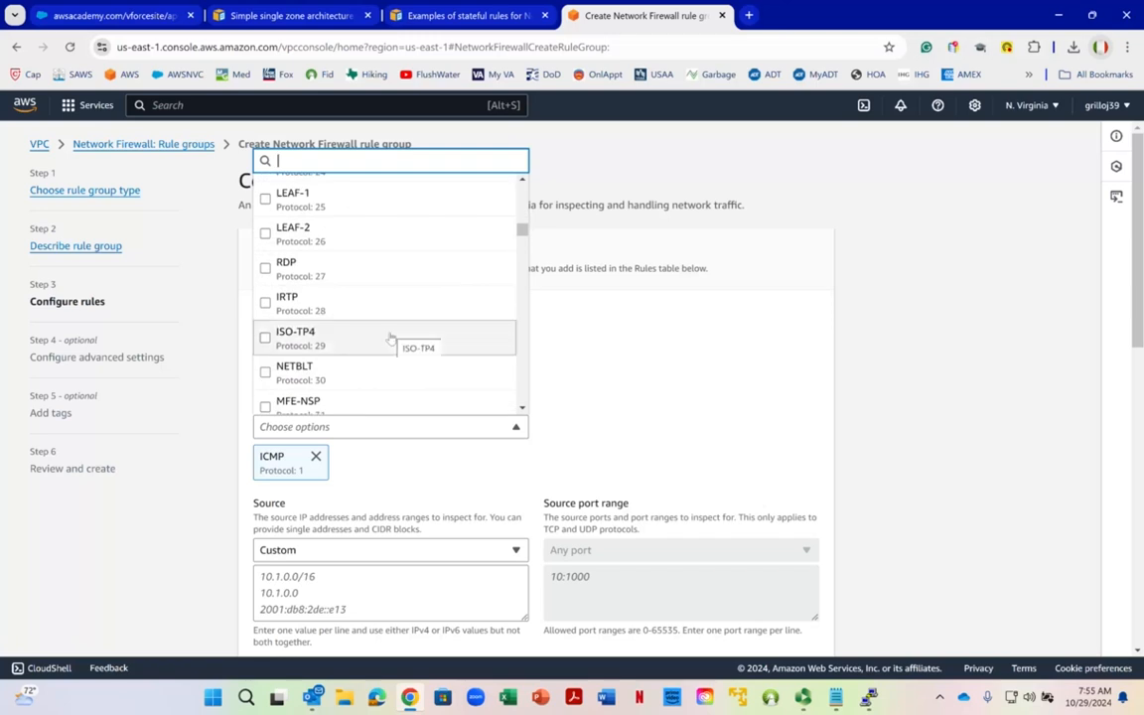
left_click(657, 397)
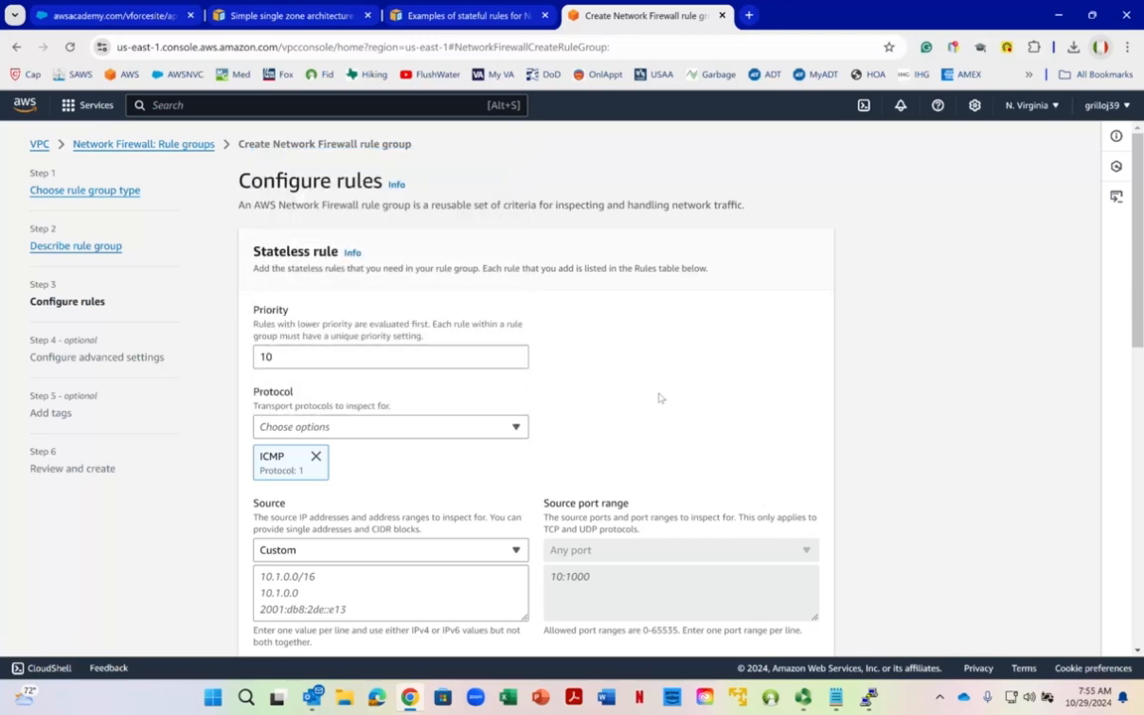
scroll(655, 393, "down", 3)
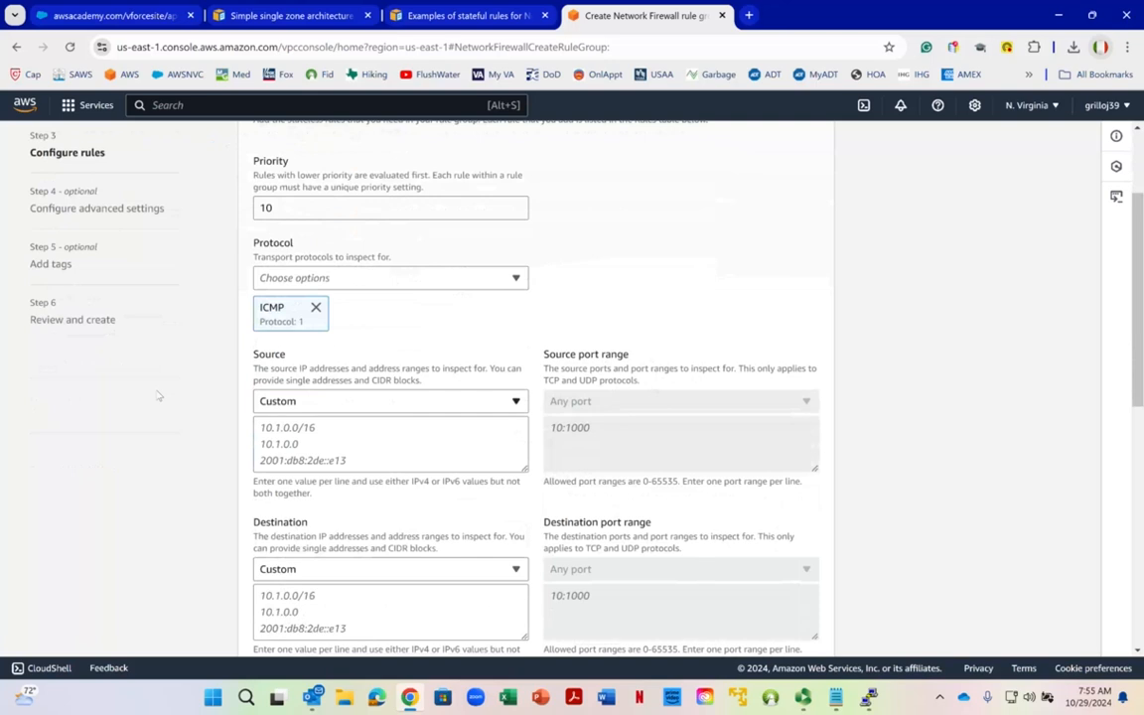
left_click(285, 436)
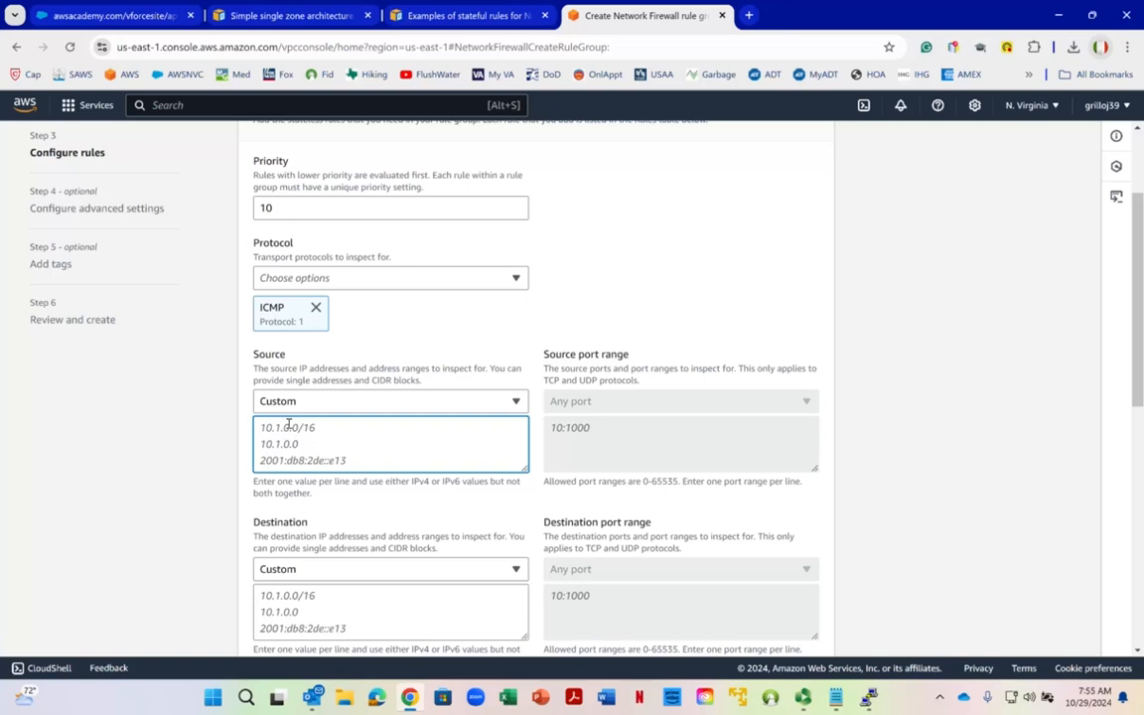
type("10.0")
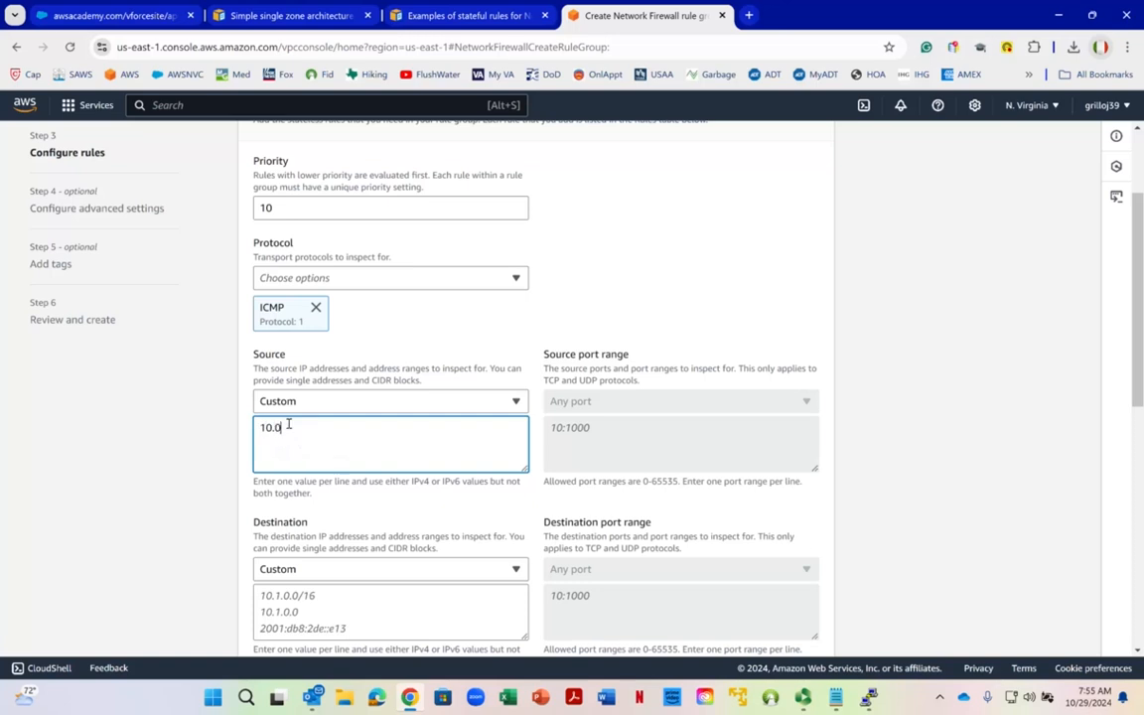
type(".0.0/16")
left_click(391, 403)
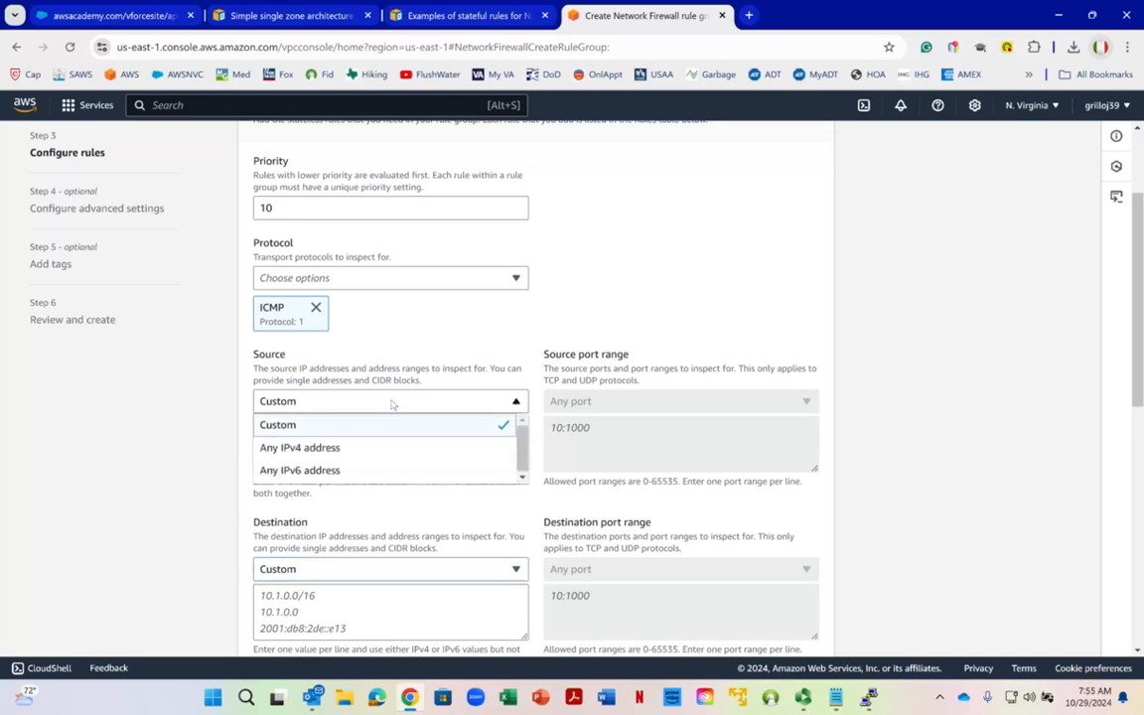
left_click(391, 402)
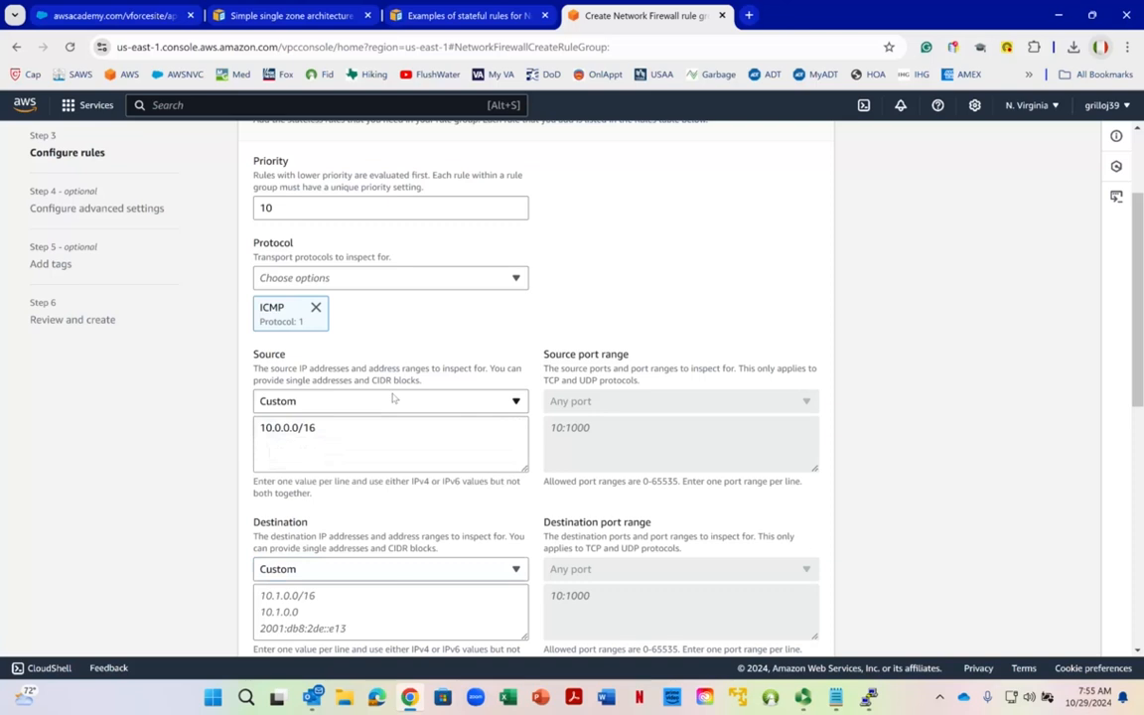
Step: Set the stateless rule's destination to Any IPv4 address and check the rule action and the Rules table
scroll(378, 353, "down", 2)
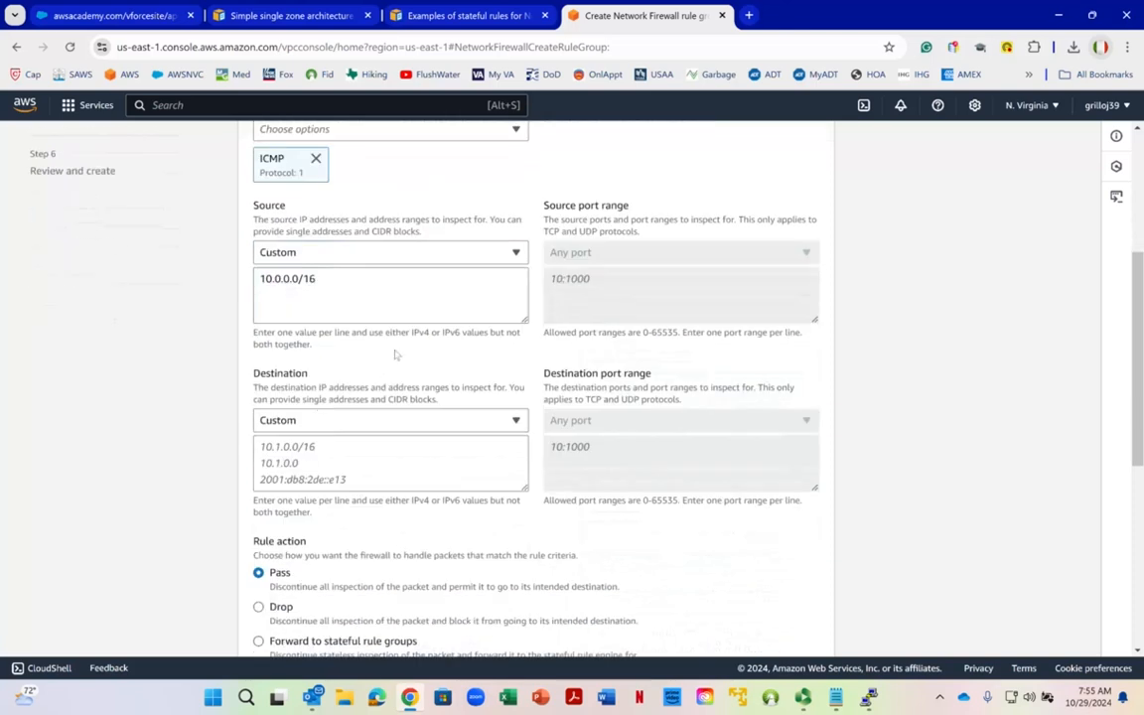
left_click(301, 421)
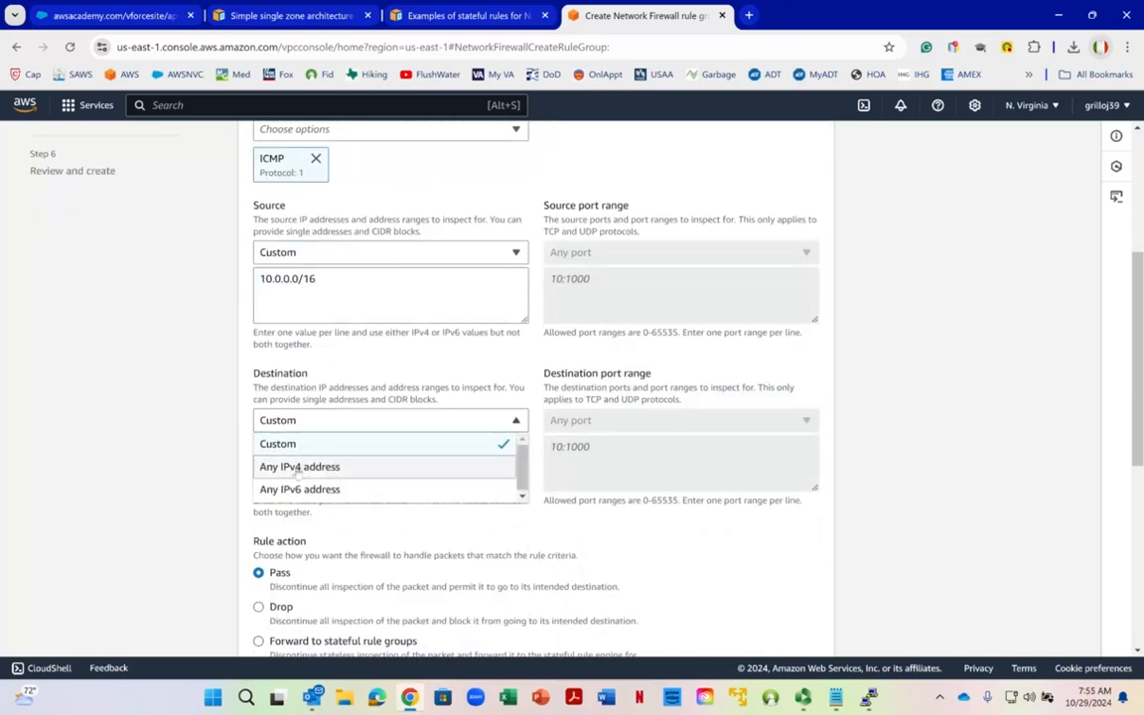
left_click(297, 467)
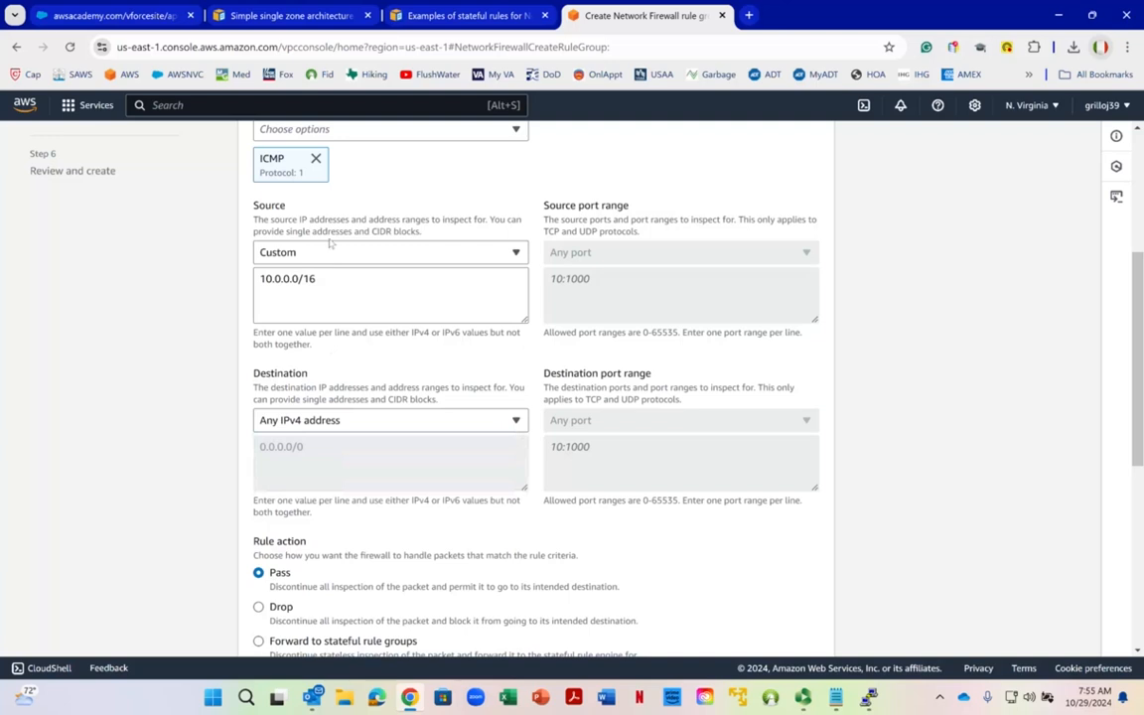
scroll(372, 365, "down", 2)
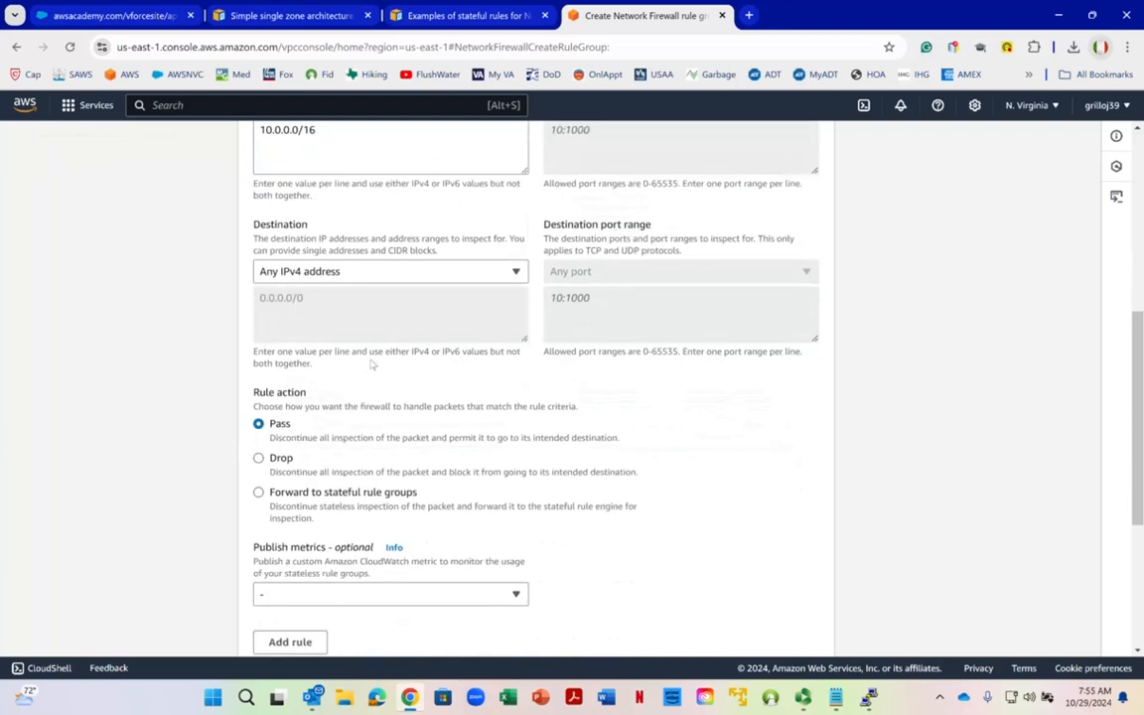
scroll(372, 364, "down", 2)
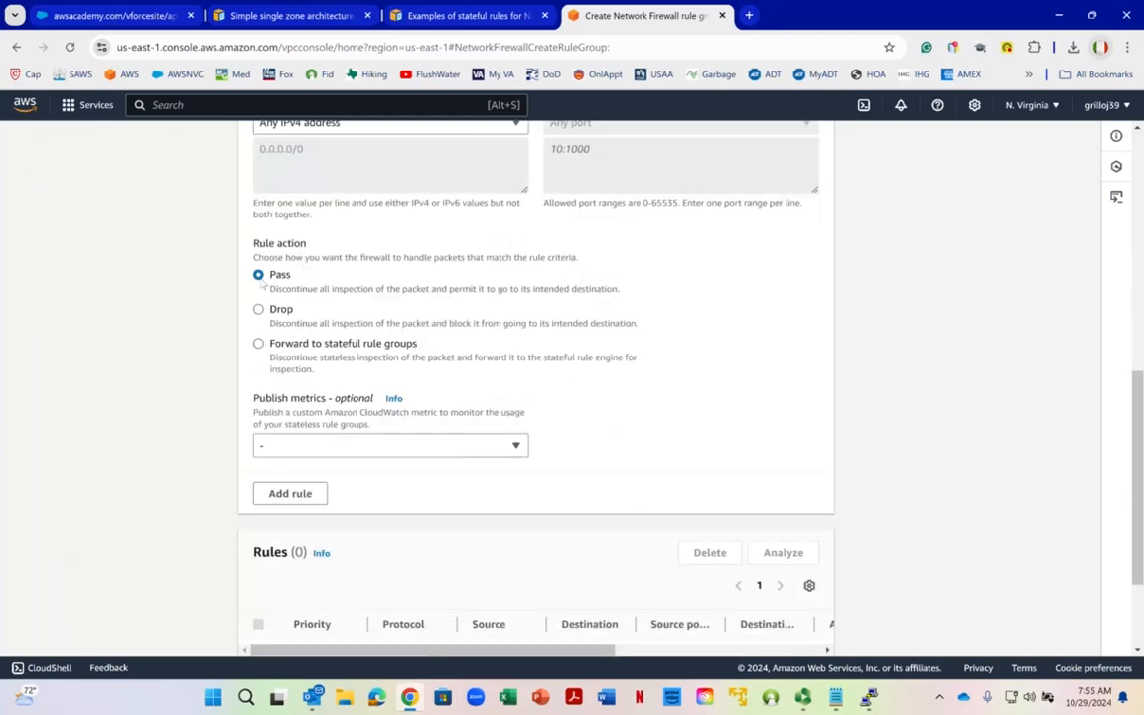
scroll(258, 348, "down", 2)
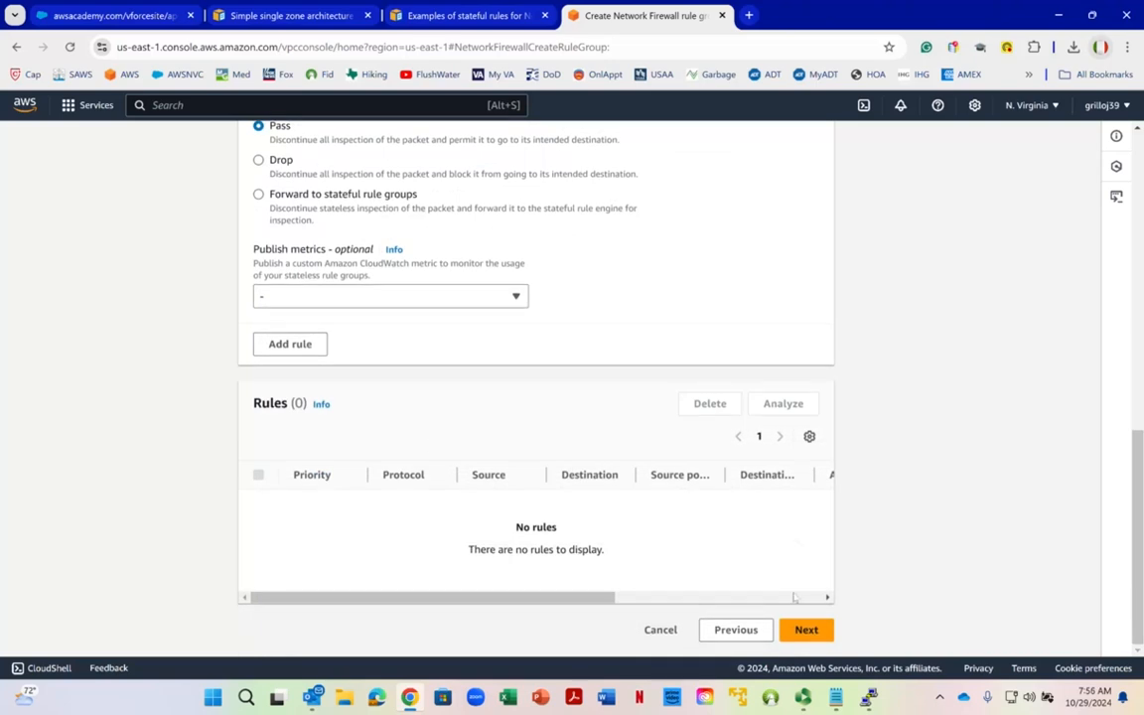
Step: Add the configured ICMP pass rule, priority 10, from 10.0.0.0/16 to 0.0.0.0/0, to the stateless rule group
left_click(799, 630)
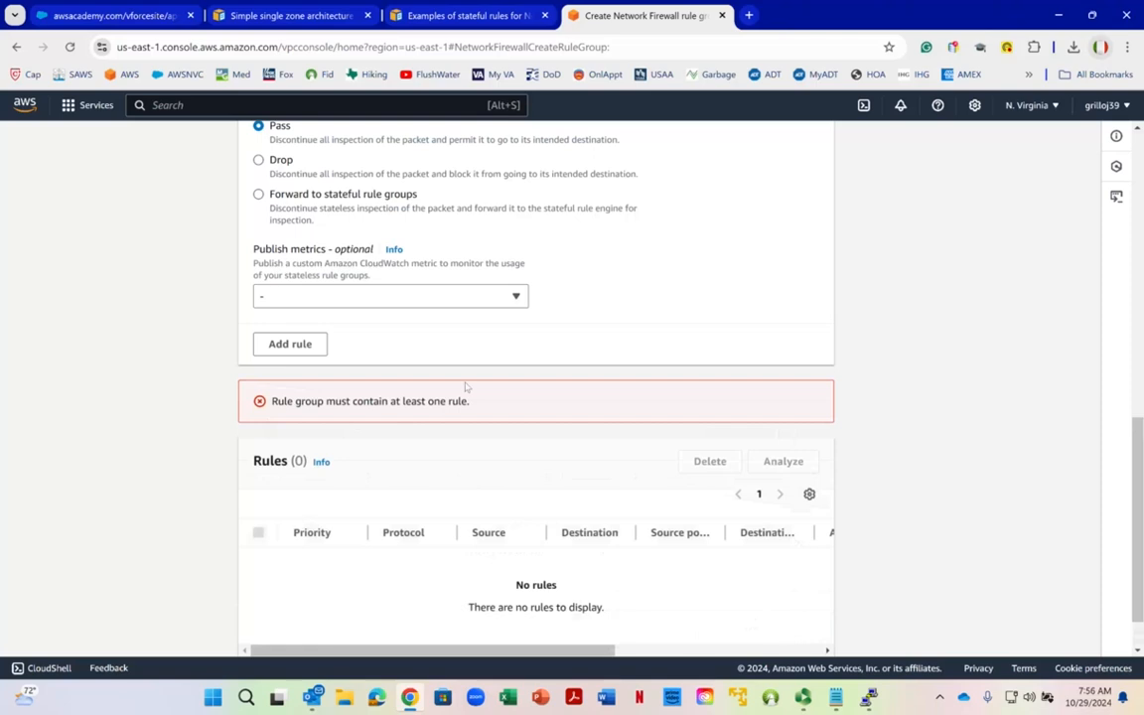
scroll(407, 348, "up", 1)
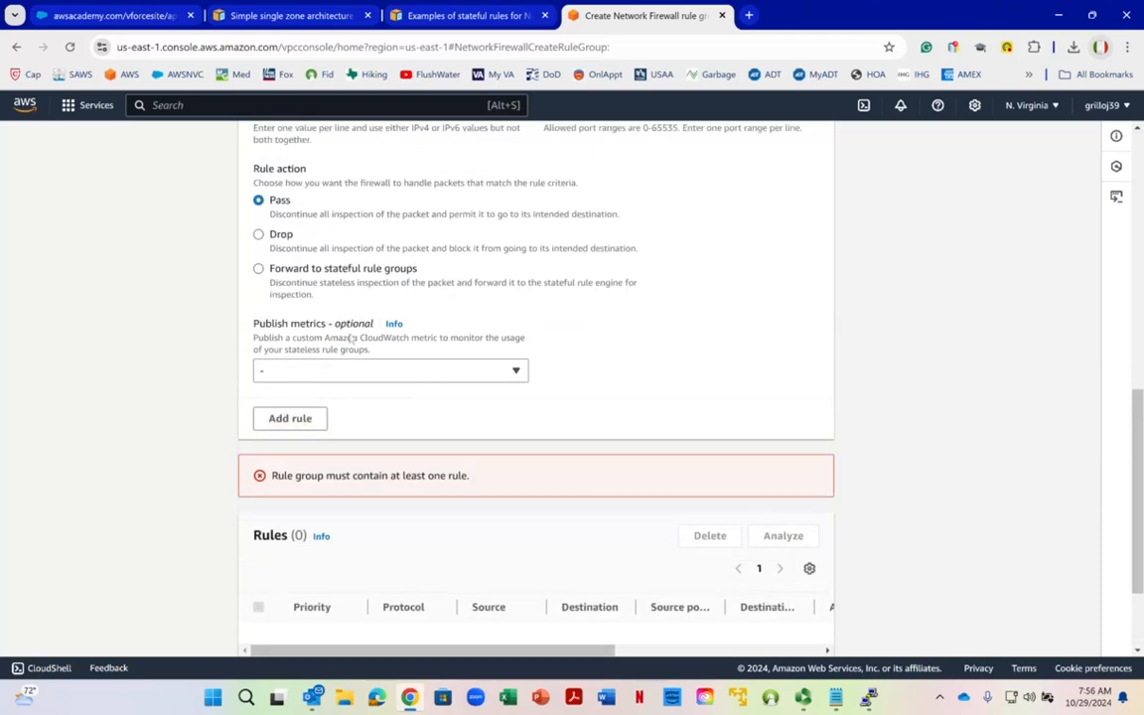
scroll(373, 374, "down", 1)
scroll(373, 373, "down", 1)
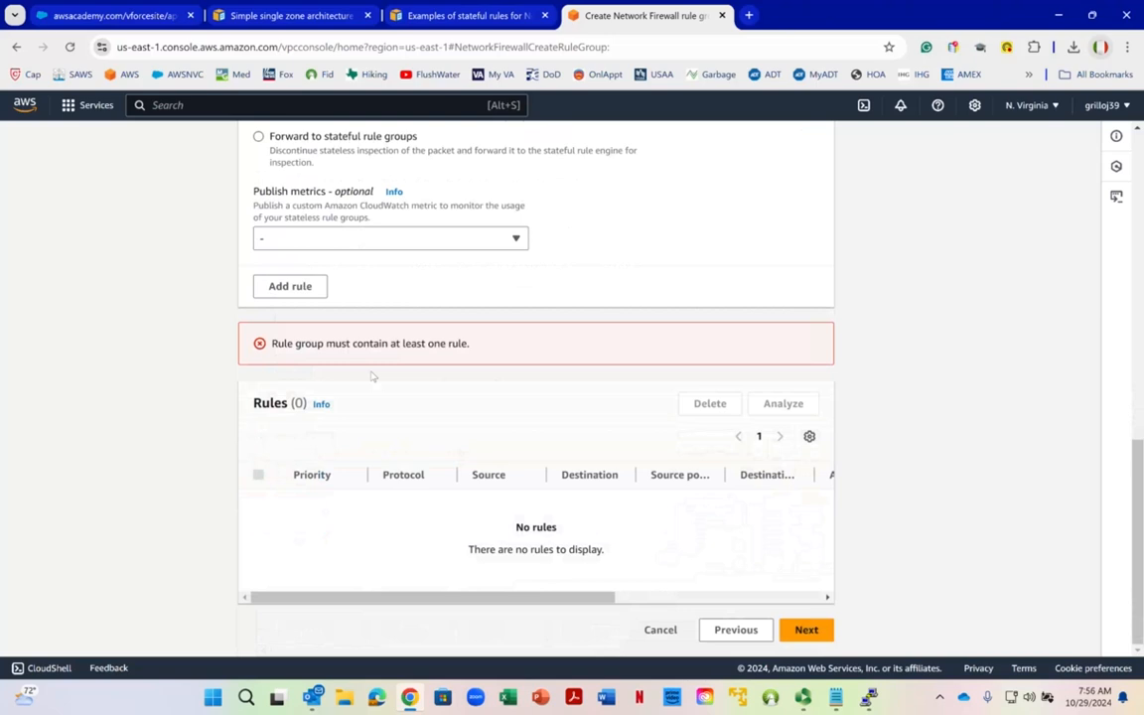
scroll(546, 403, "up", 3)
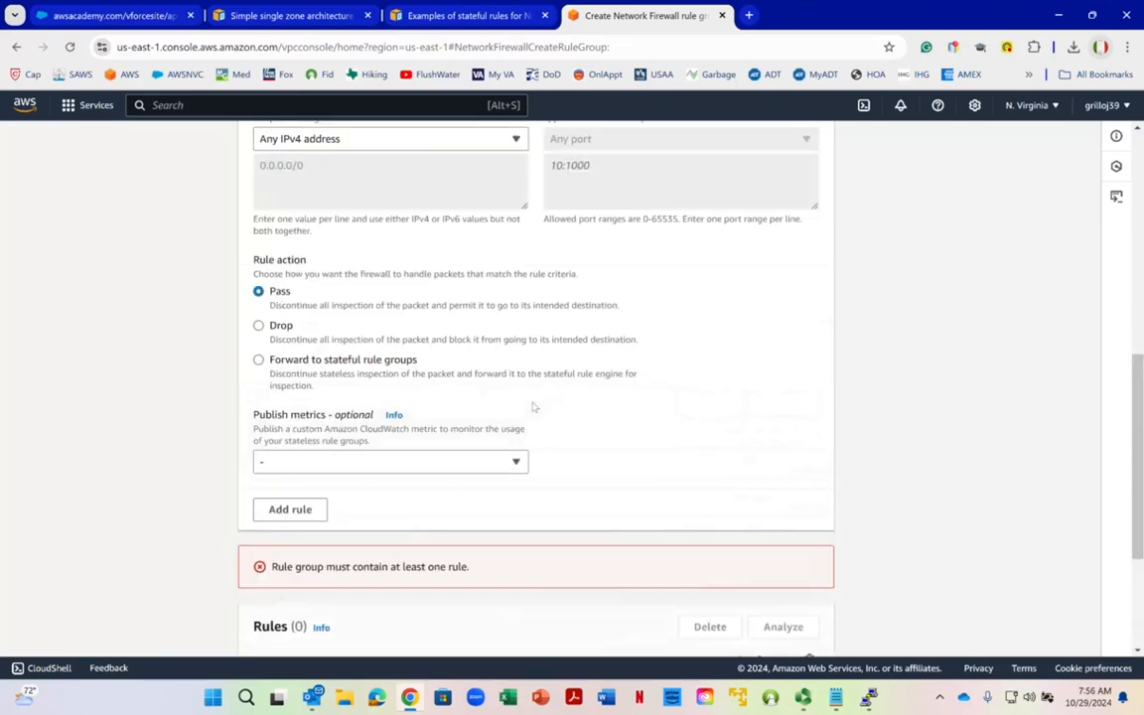
left_click(313, 516)
scroll(537, 422, "down", 2)
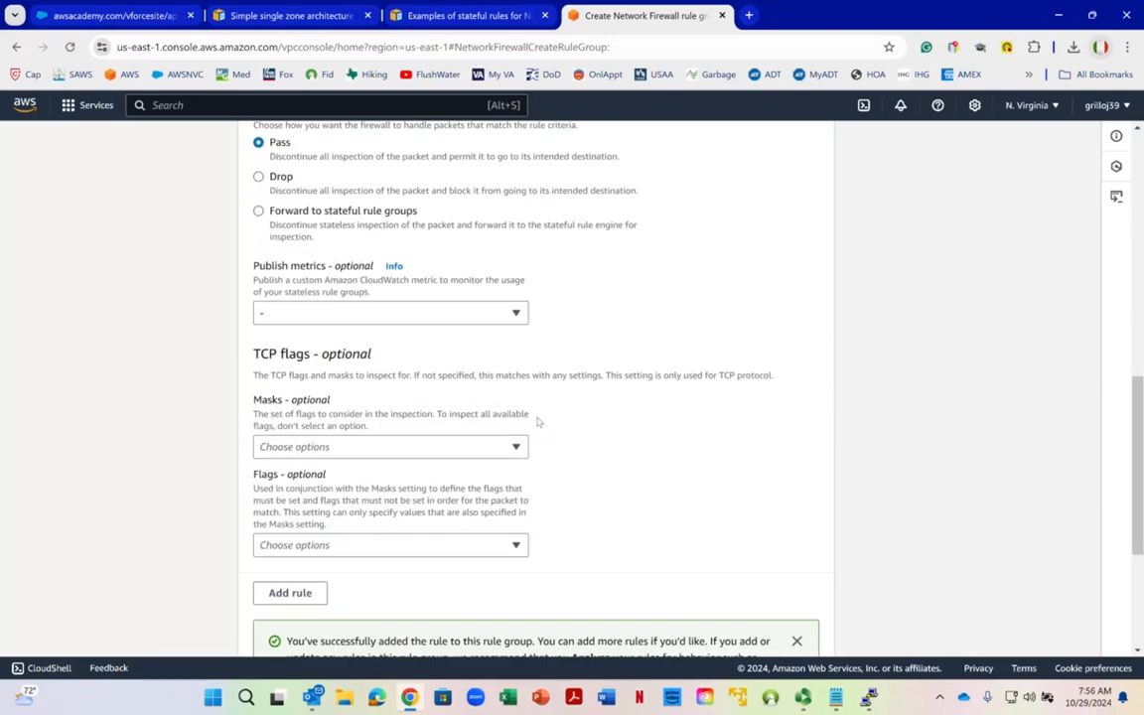
scroll(537, 422, "down", 4)
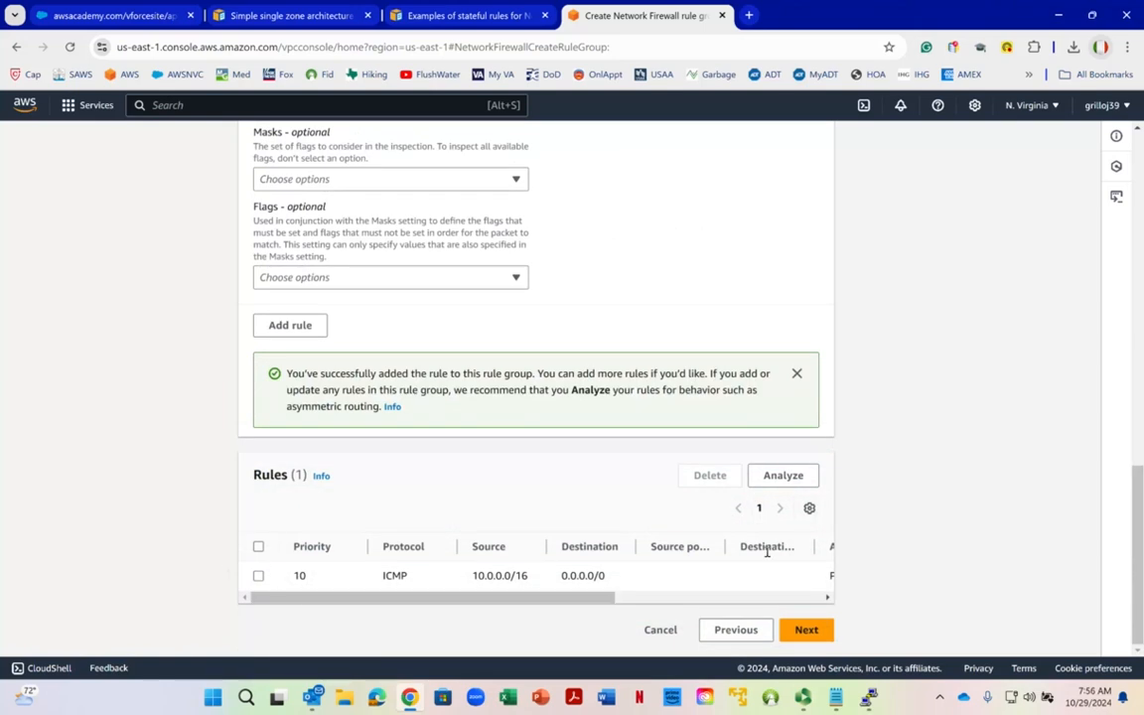
Step: Keep the default encryption settings, add no tags, and create the stateless ICMP rule group after reviewing its summary
left_click(806, 628)
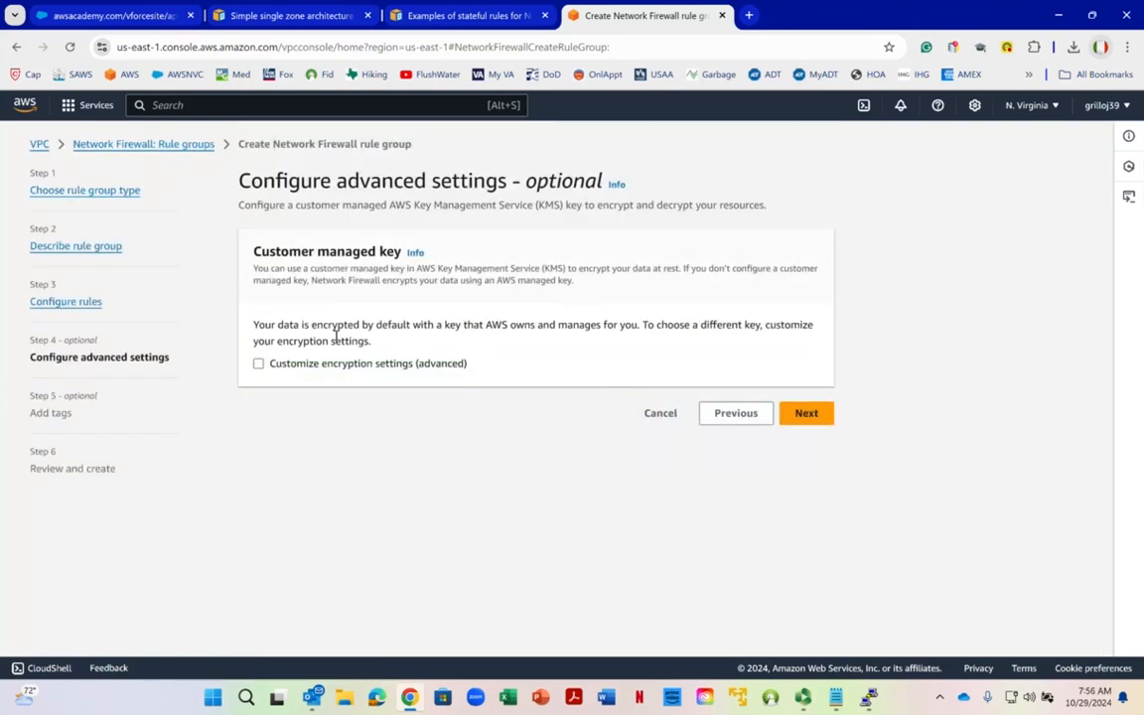
left_click(810, 417)
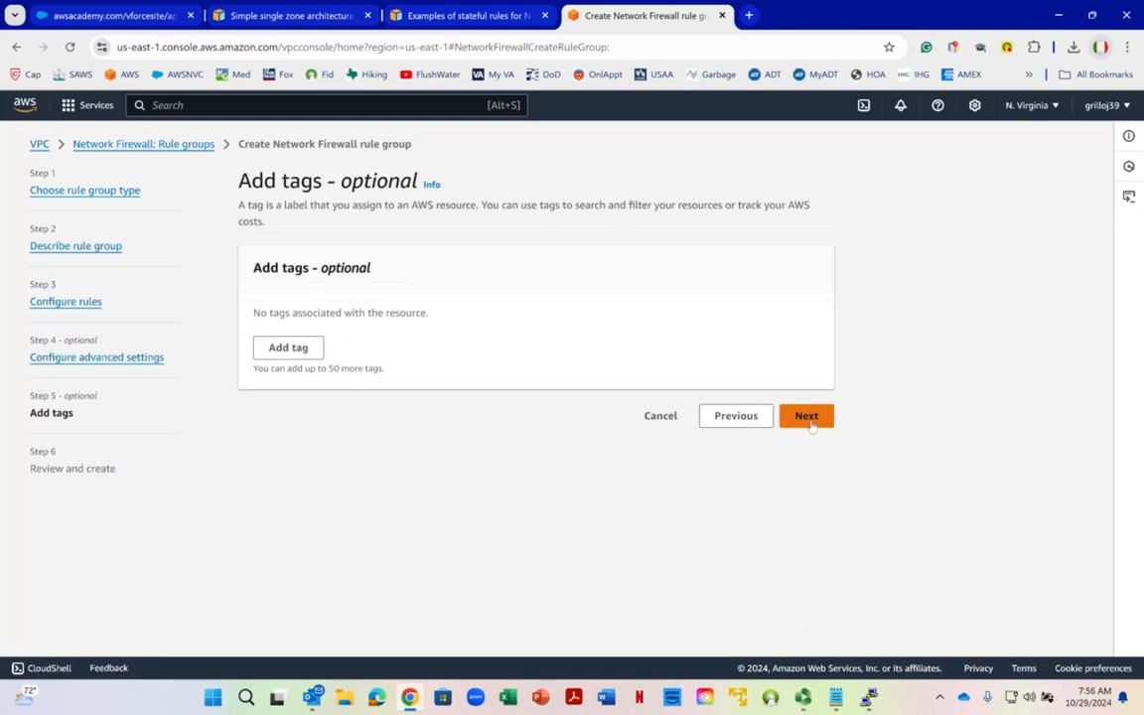
left_click(807, 417)
scroll(597, 401, "down", 3)
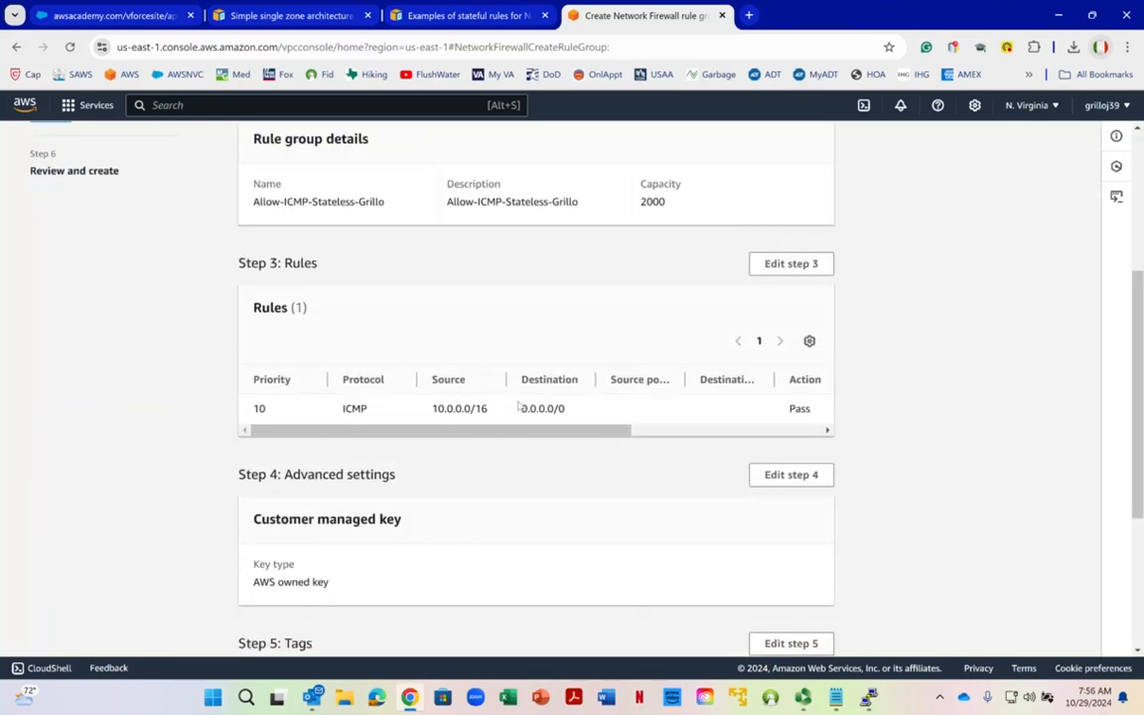
scroll(472, 475, "down", 3)
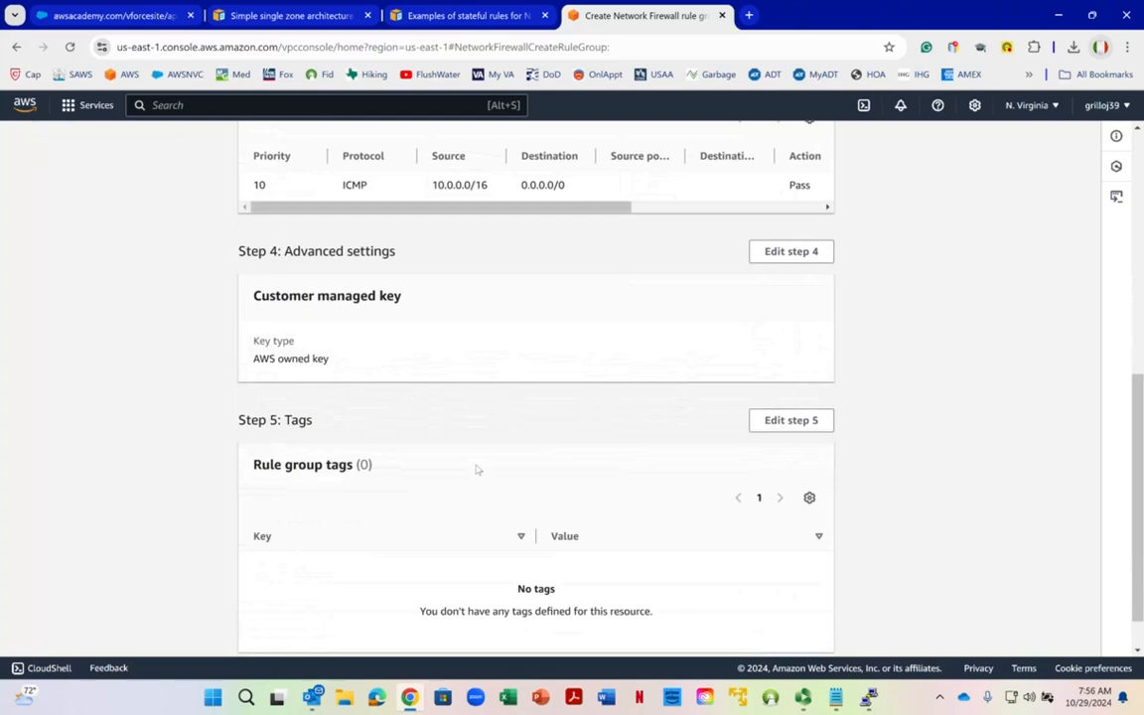
left_click(782, 630)
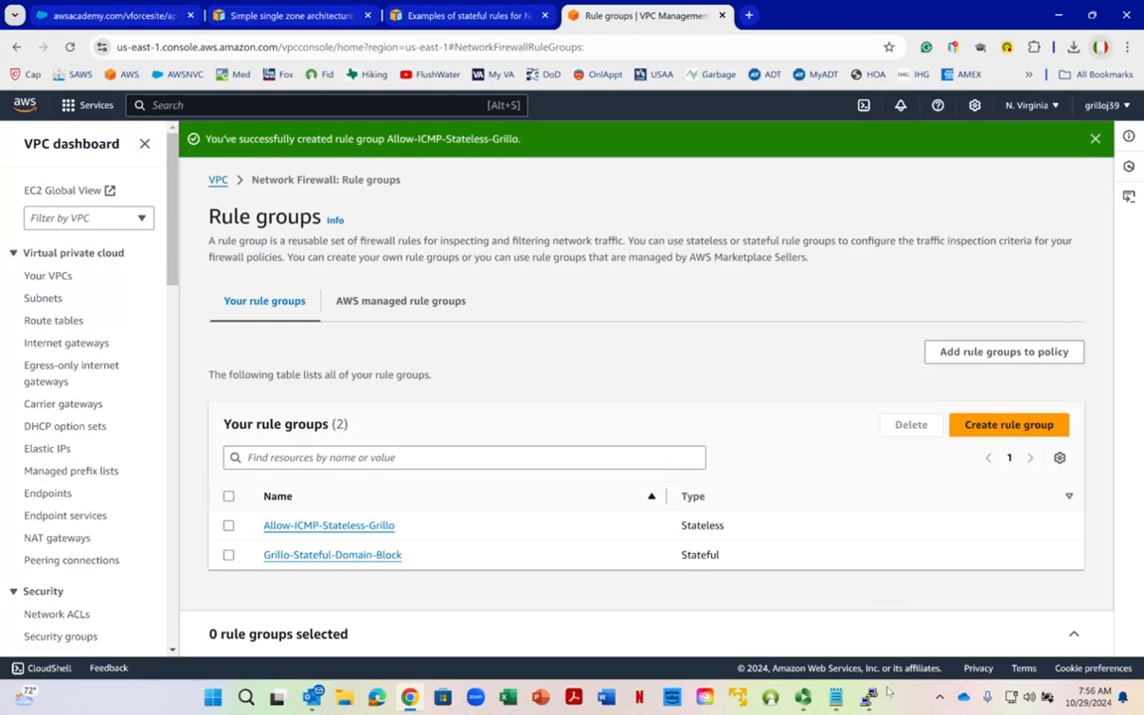
Step: Switch to Notepad and read the firewall policy and firewall creation tasks in FIREWALL LAB.txt, then return to the AWS console
mouse_move(838, 700)
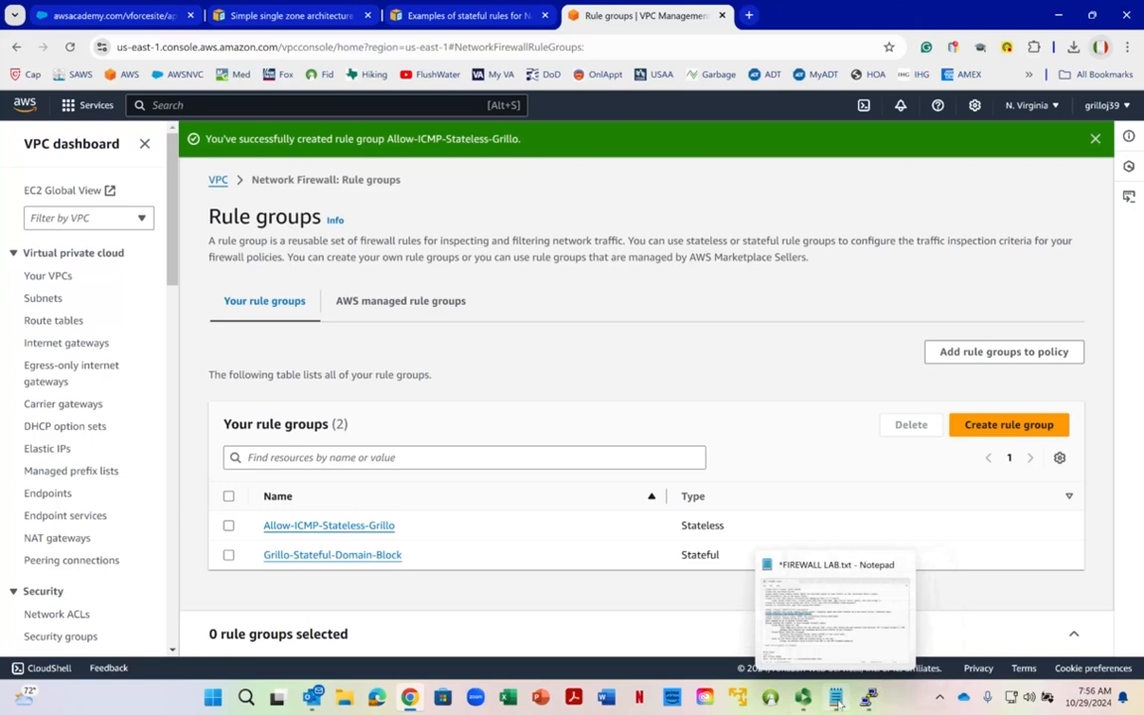
left_click(836, 698)
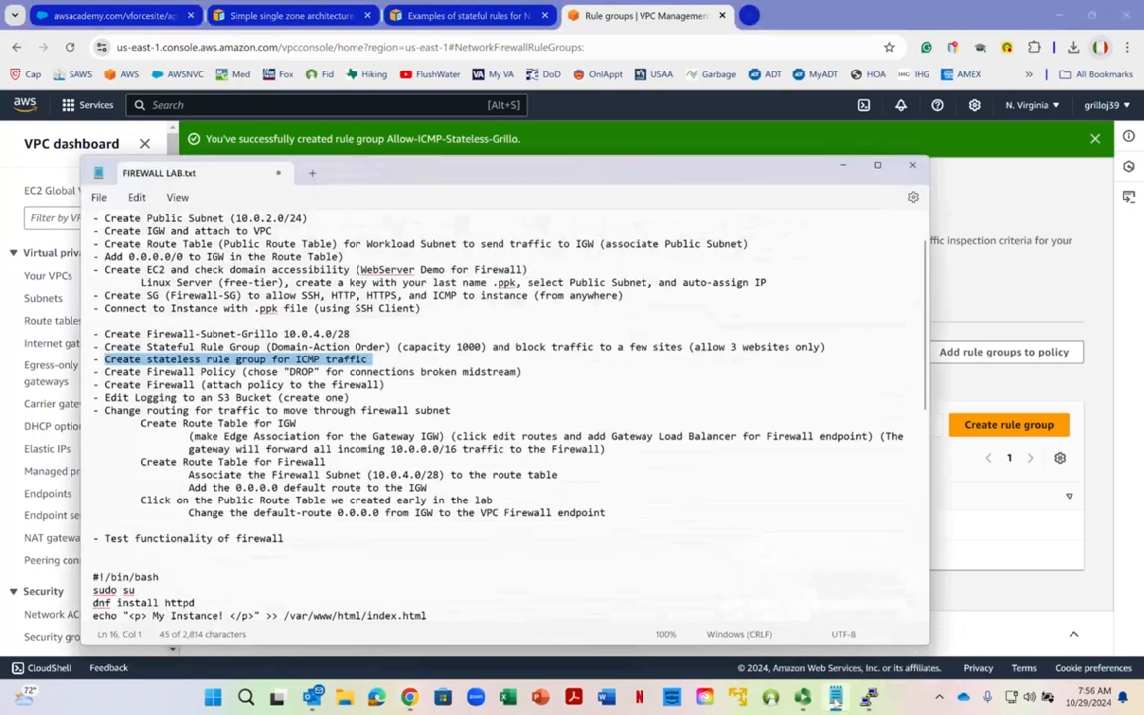
left_click(201, 372)
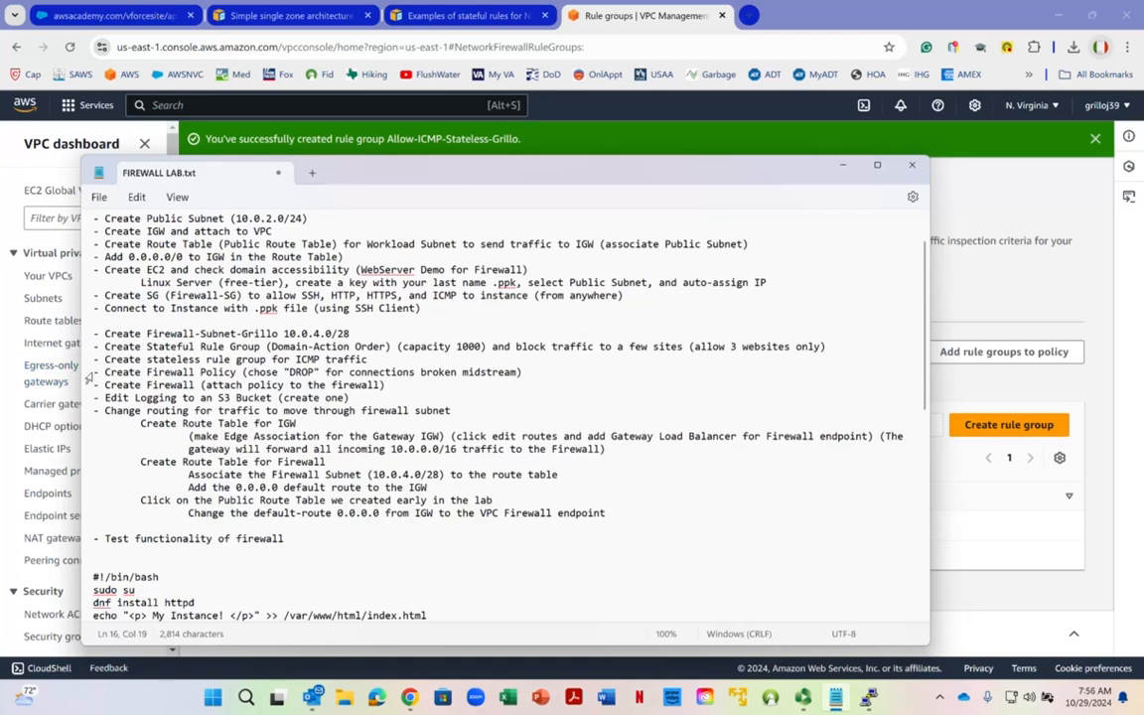
left_click_drag(103, 384, 405, 395)
right_click(405, 396)
left_click(437, 104)
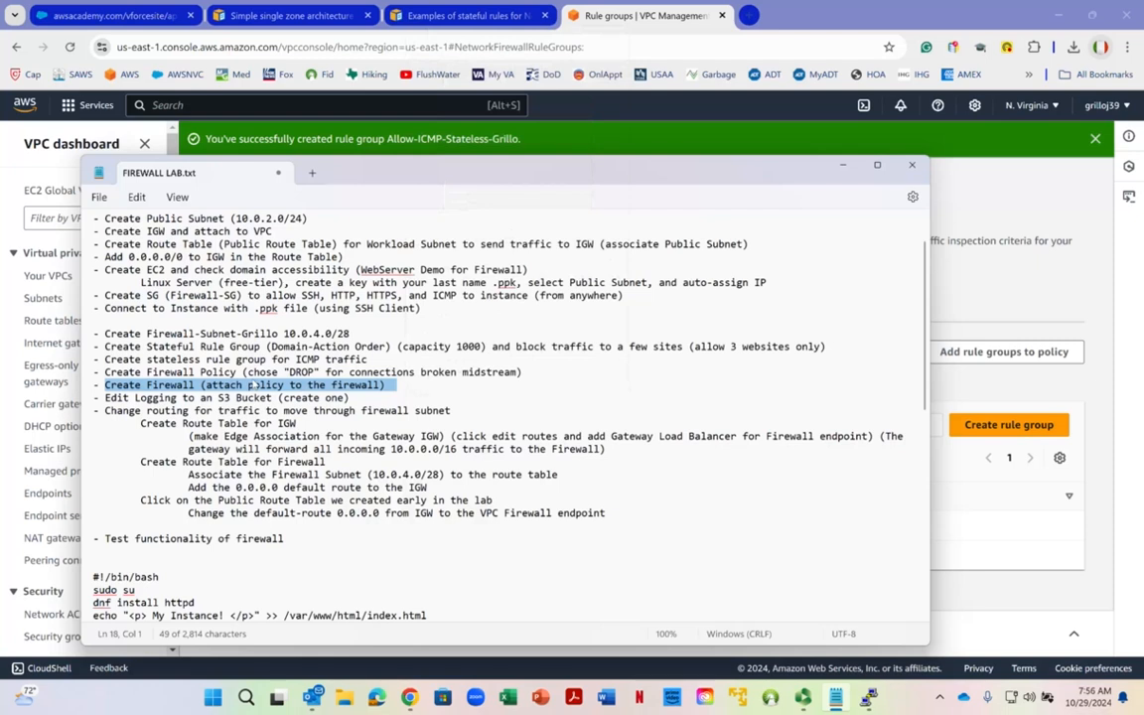
left_click(252, 386)
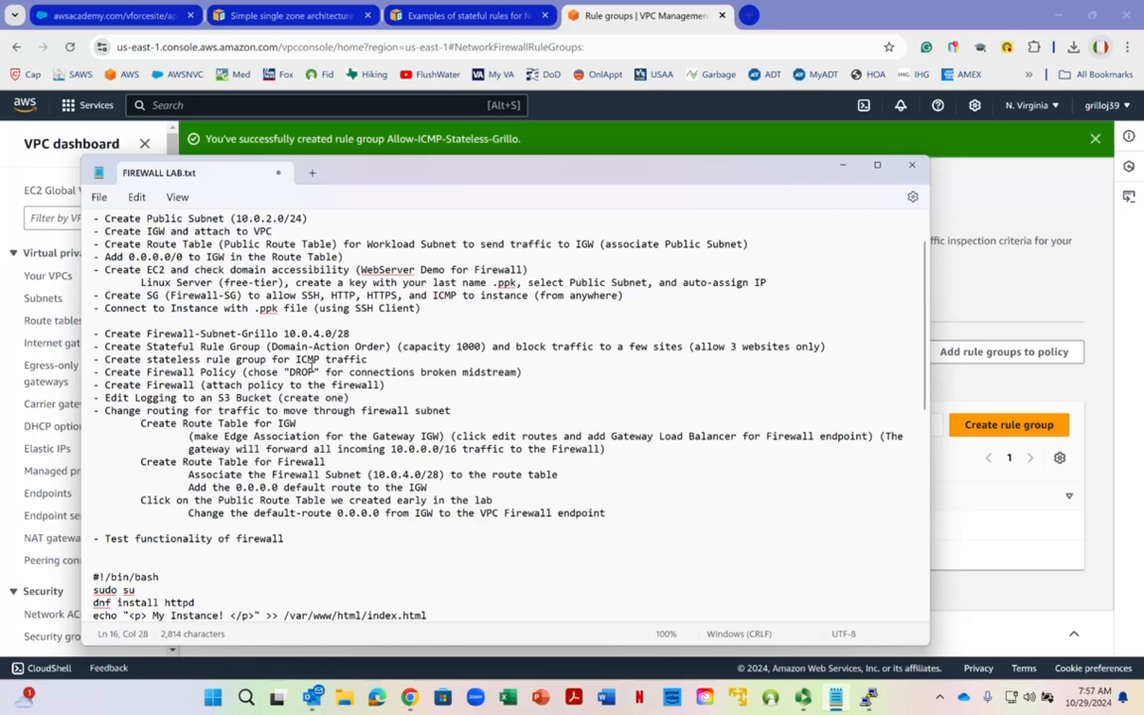
left_click(842, 165)
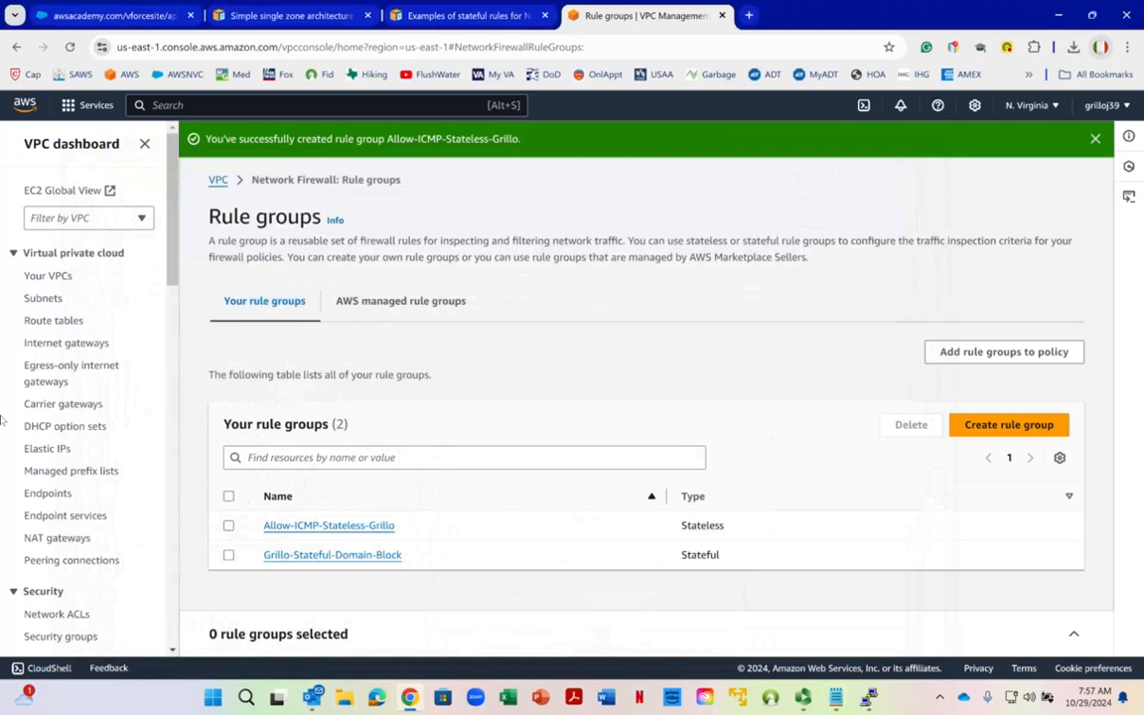
Step: Start a new Network Firewall policy and name it with the owner's last name followed by "-Firewall-Policy"
scroll(8, 398, "down", 3)
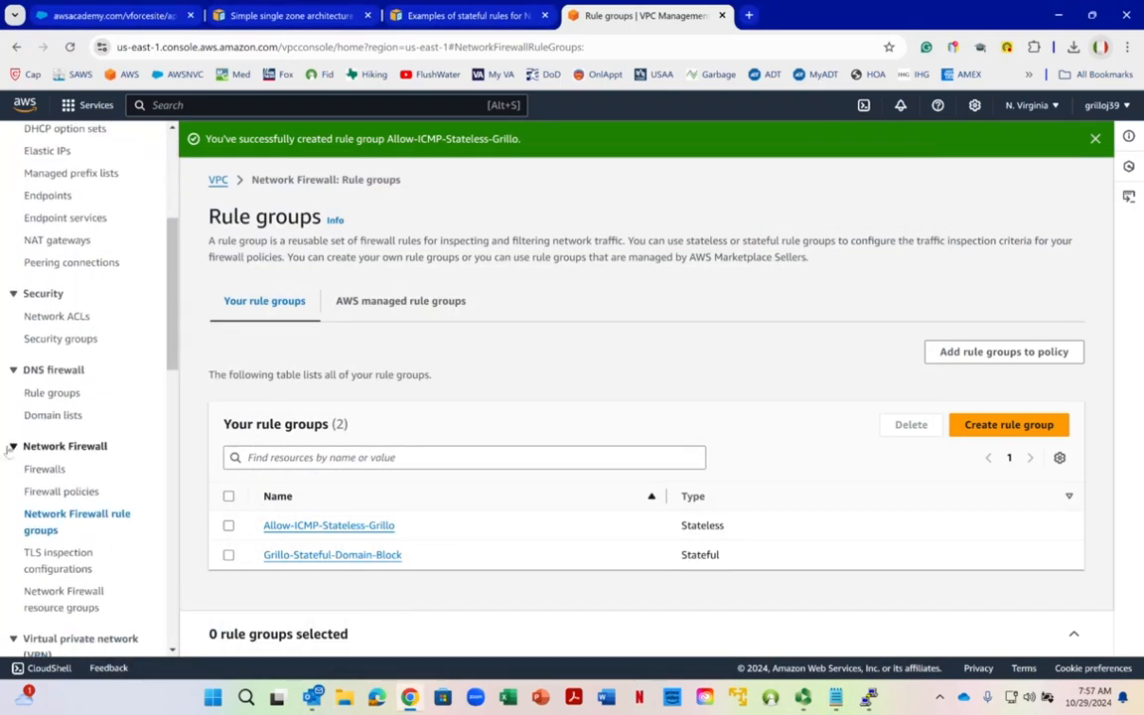
scroll(10, 449, "down", 2)
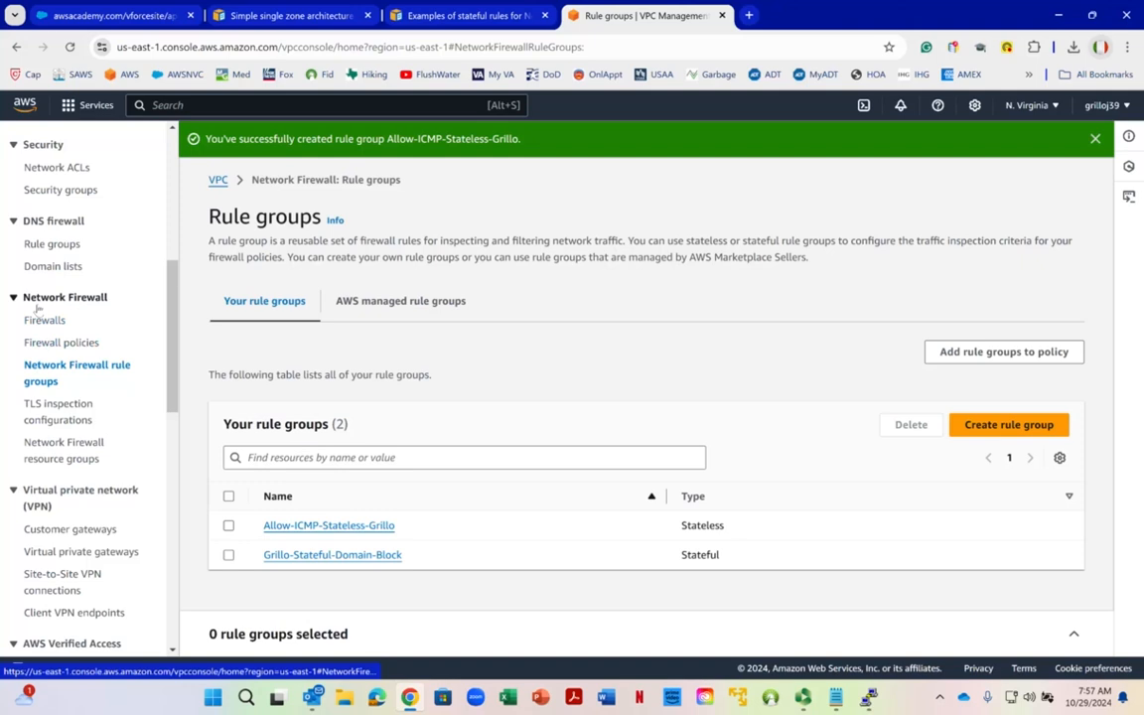
left_click(44, 344)
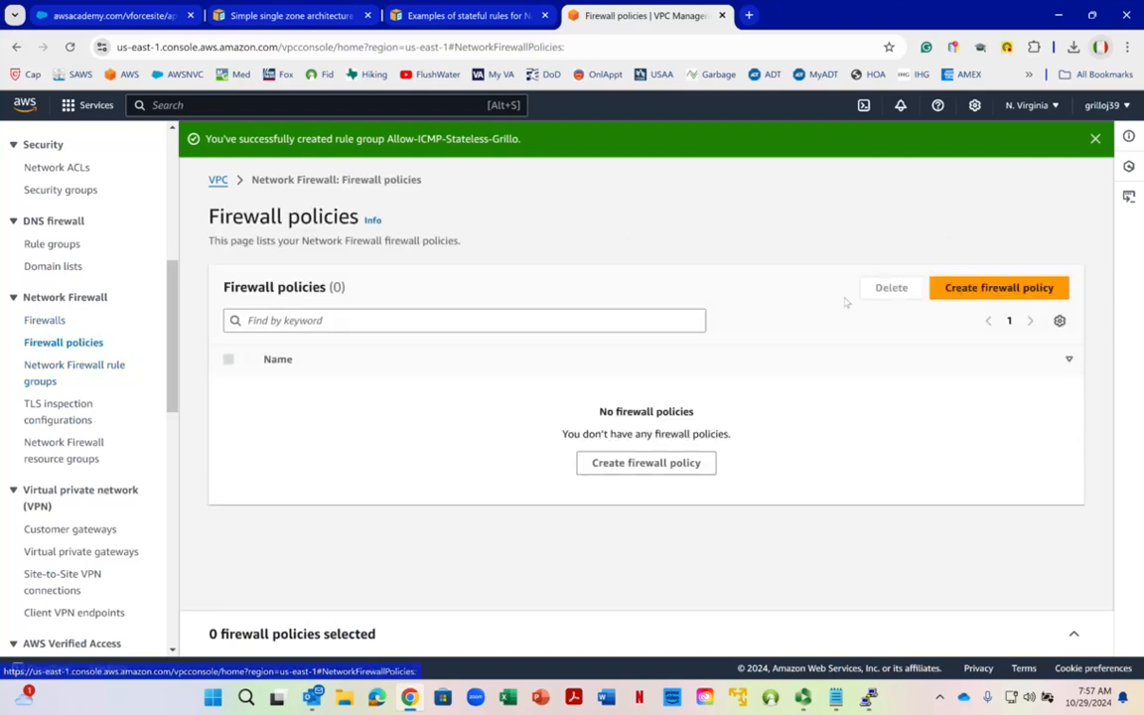
left_click(986, 288)
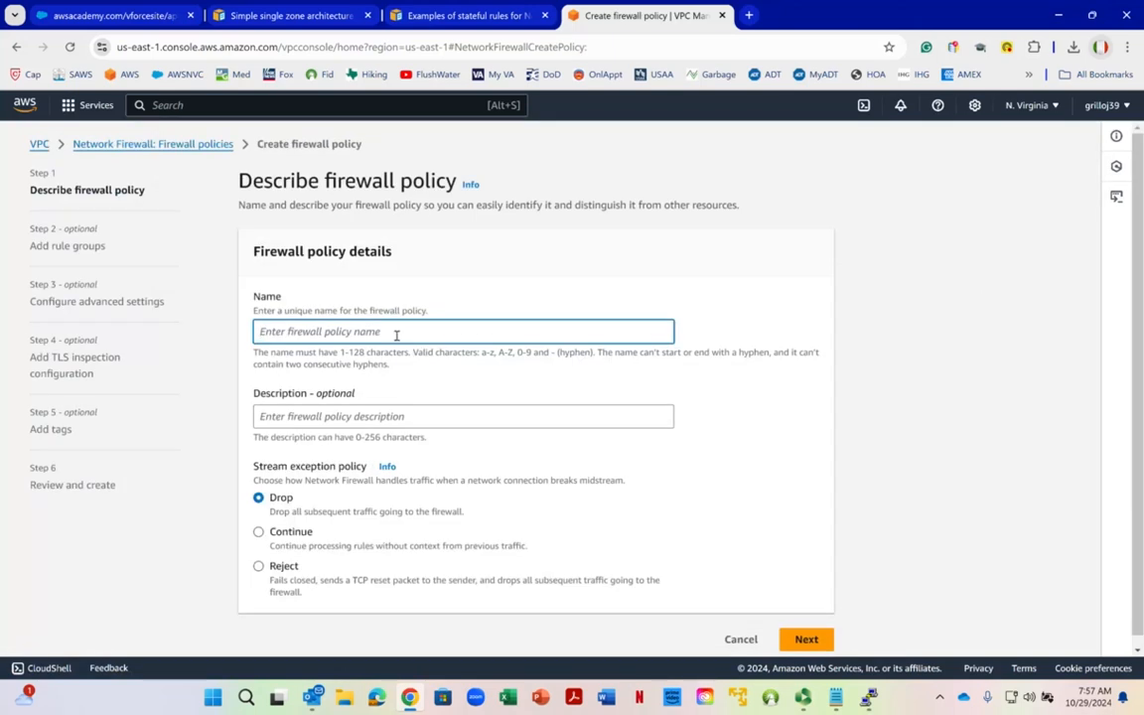
type("Grill")
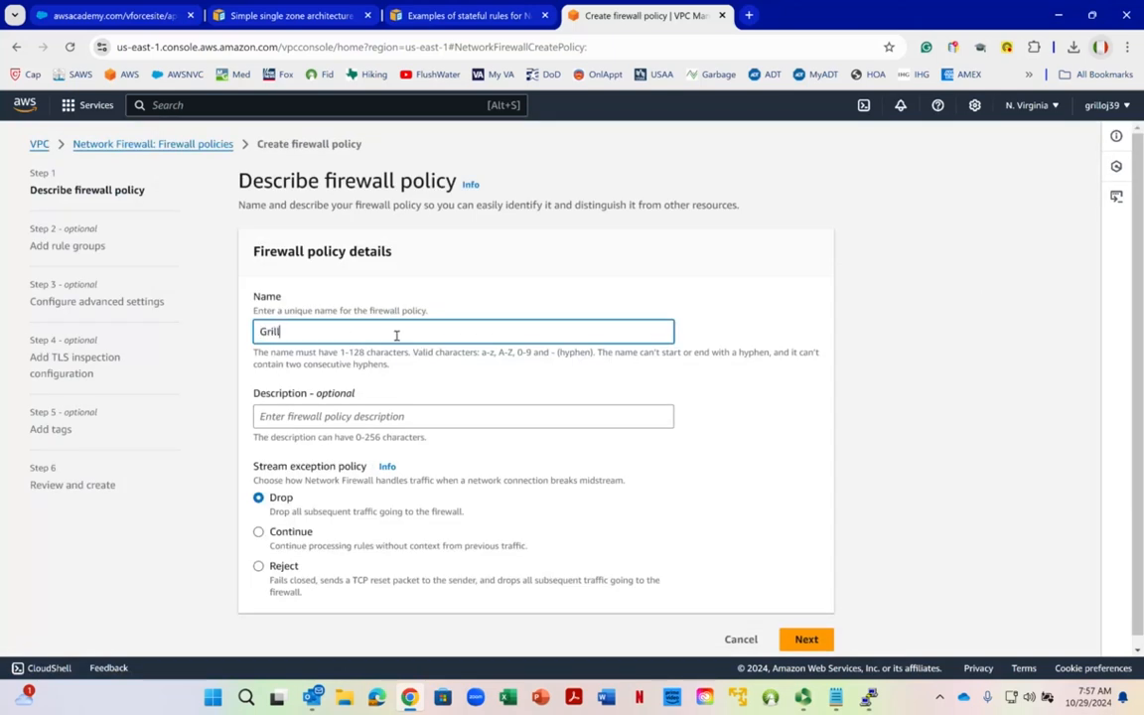
type("o-Firewall-Policy")
Step: Copy the firewall policy's name into its description
left_click_drag(408, 319, 110, 337)
left_click(377, 336)
left_click_drag(377, 337, 259, 332)
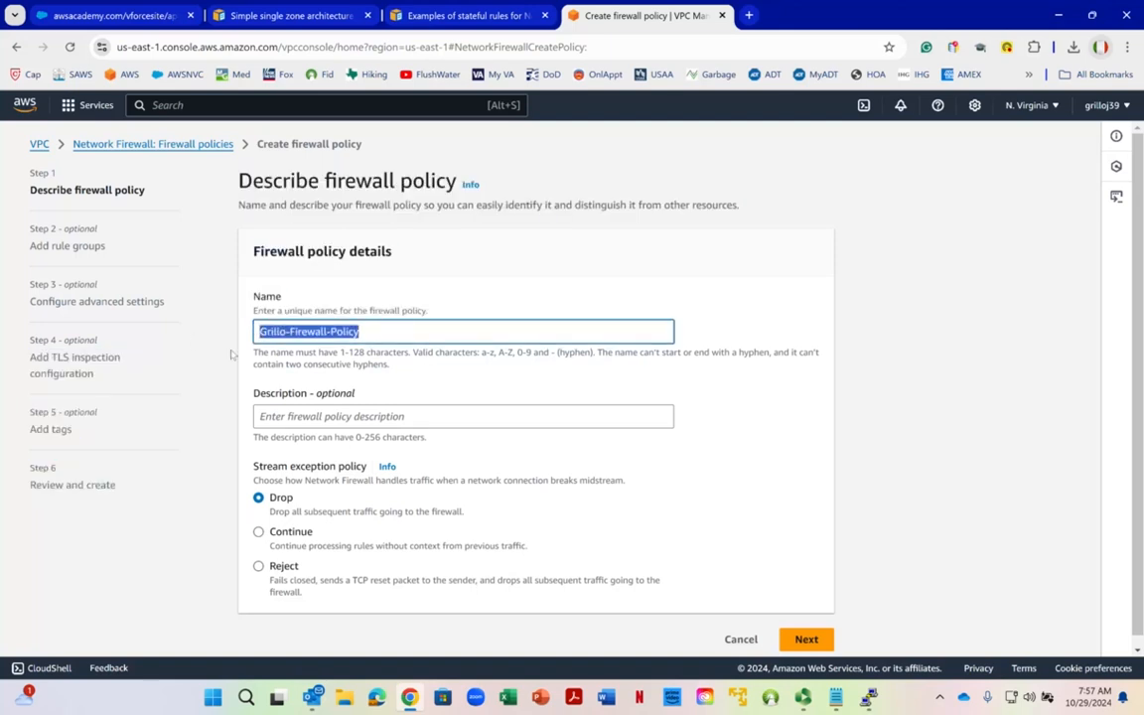
right_click(318, 338)
left_click(349, 408)
left_click(312, 416)
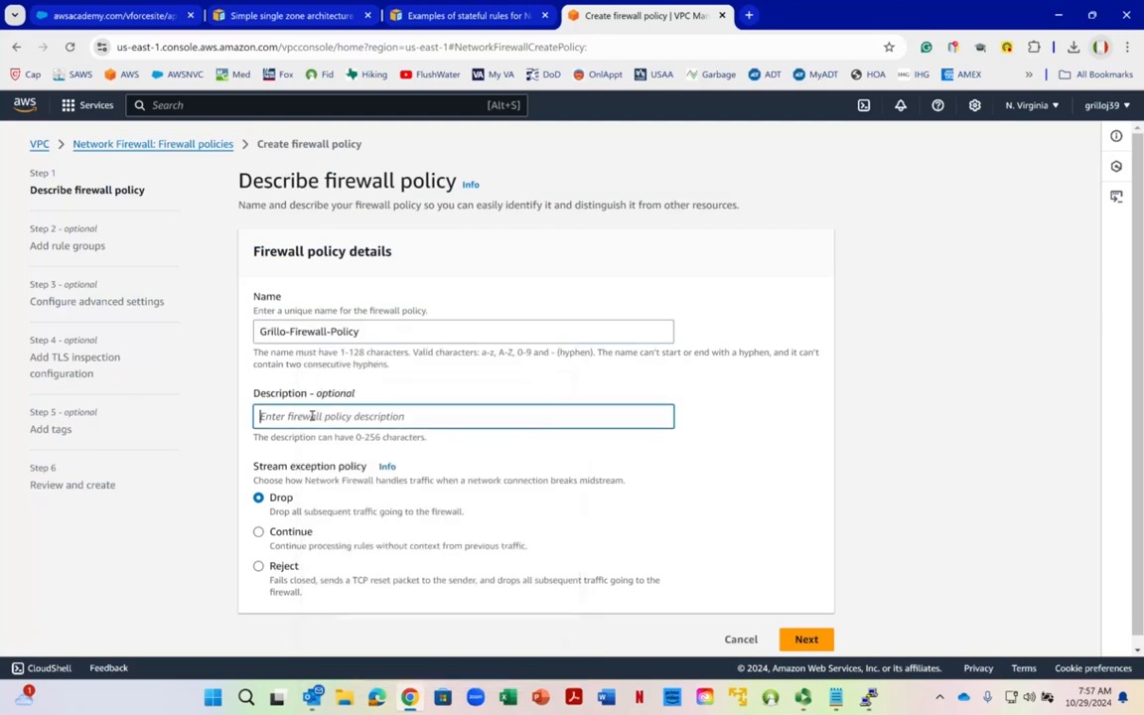
right_click(312, 416)
left_click(320, 189)
scroll(366, 298, "down", 1)
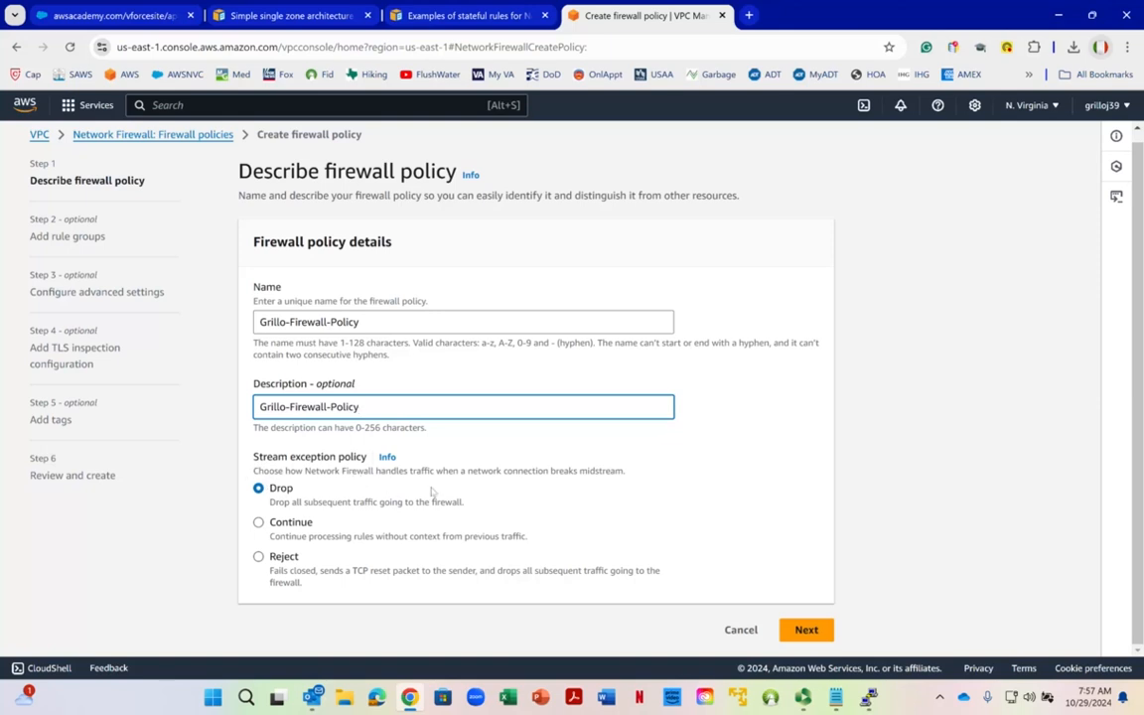
Step: Keep Drop as the stream exception policy and proceed to adding rule groups
left_click_drag(482, 472, 596, 473)
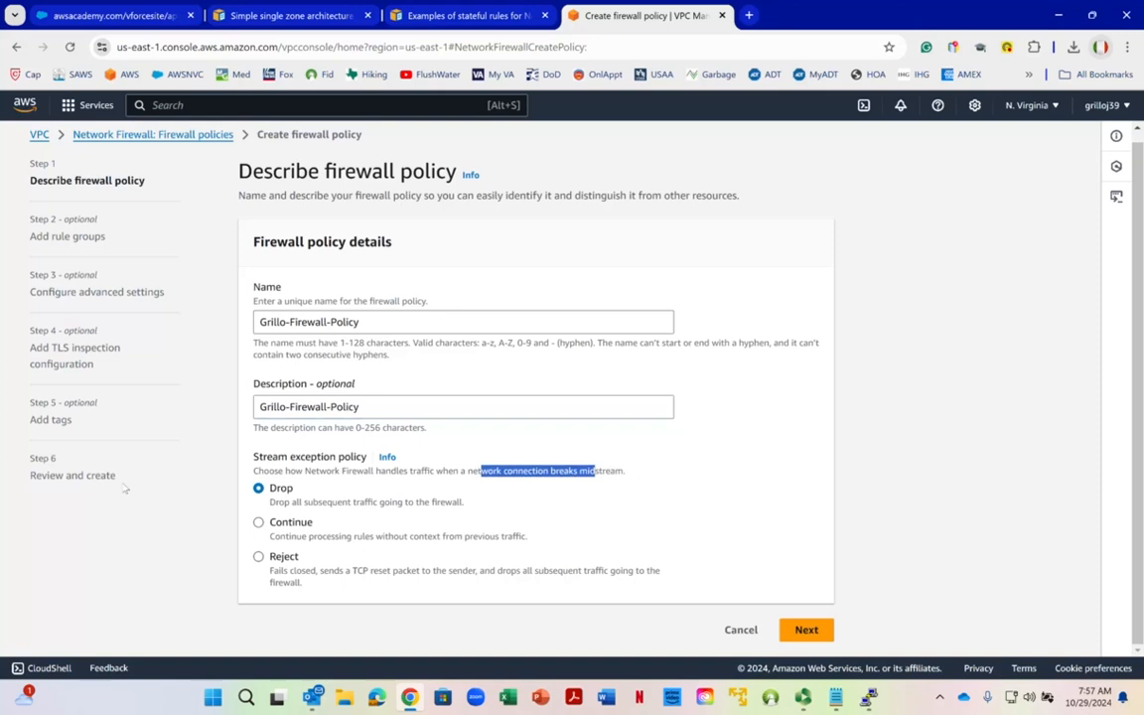
right_click(398, 491)
left_click(347, 503)
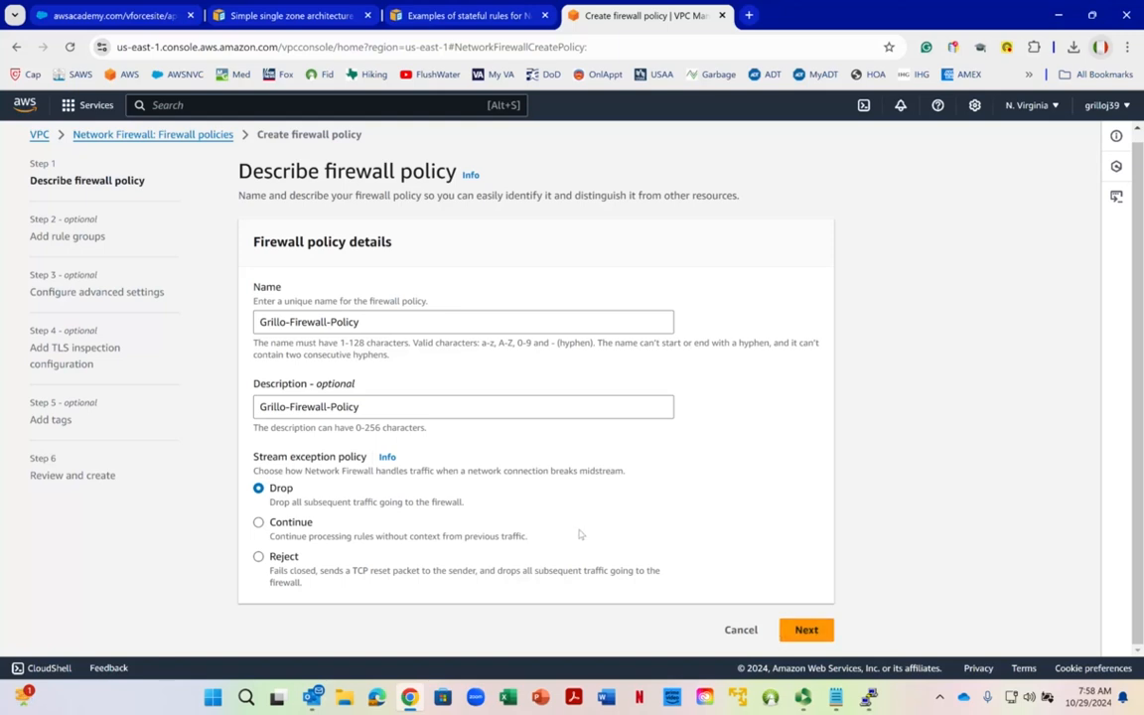
left_click(802, 630)
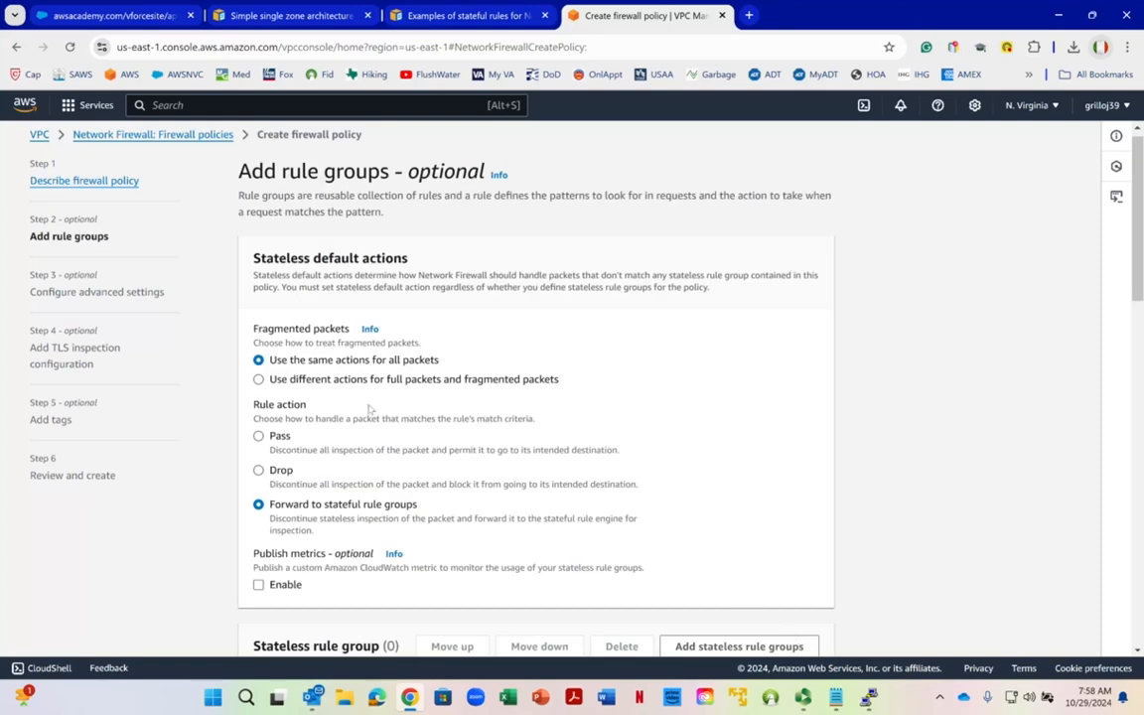
right_click(318, 366)
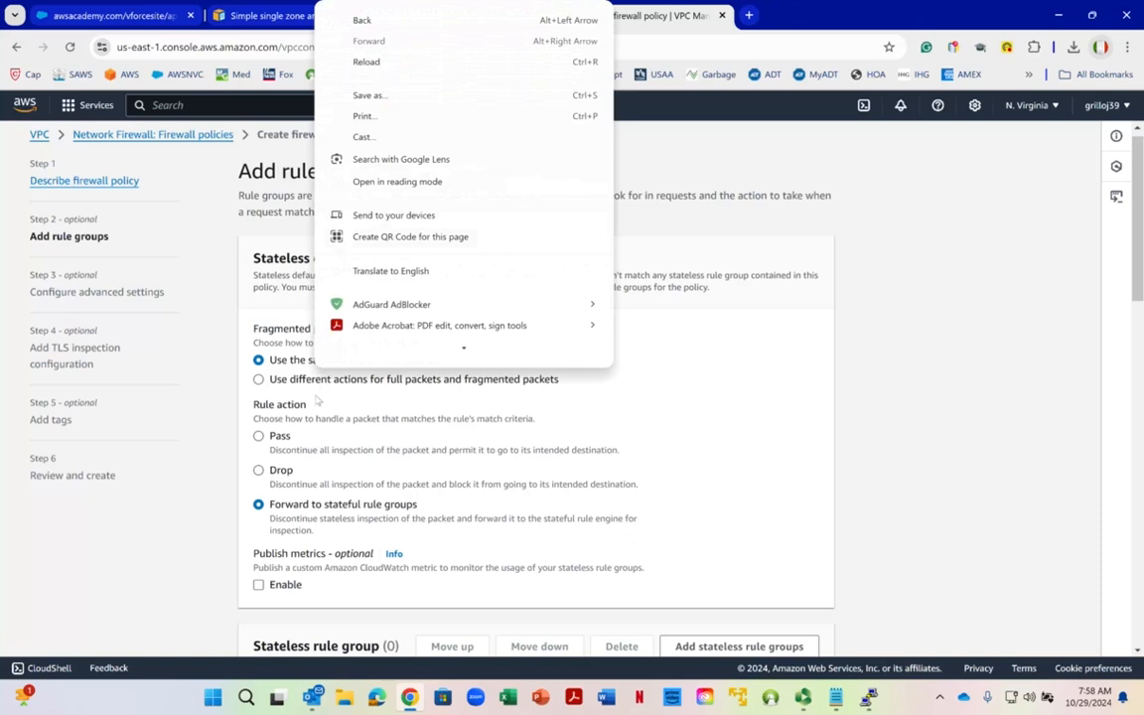
left_click(291, 462)
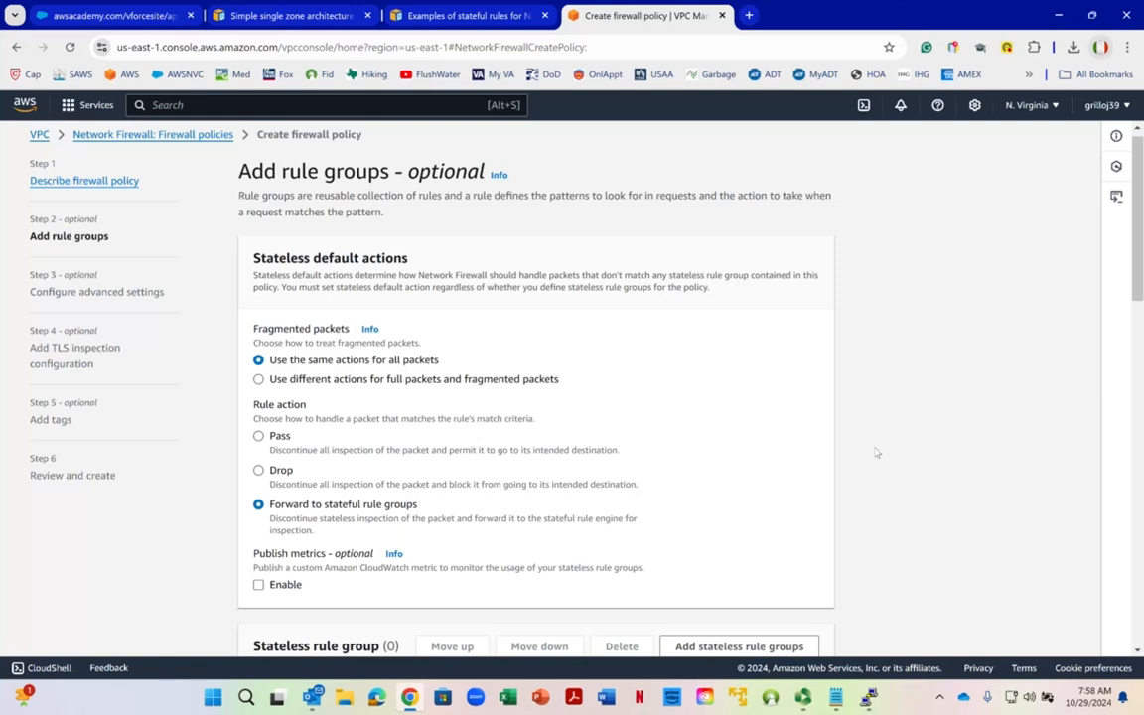
Step: Add the existing Allow-ICMP stateless rule group to the firewall policy
scroll(689, 344, "down", 3)
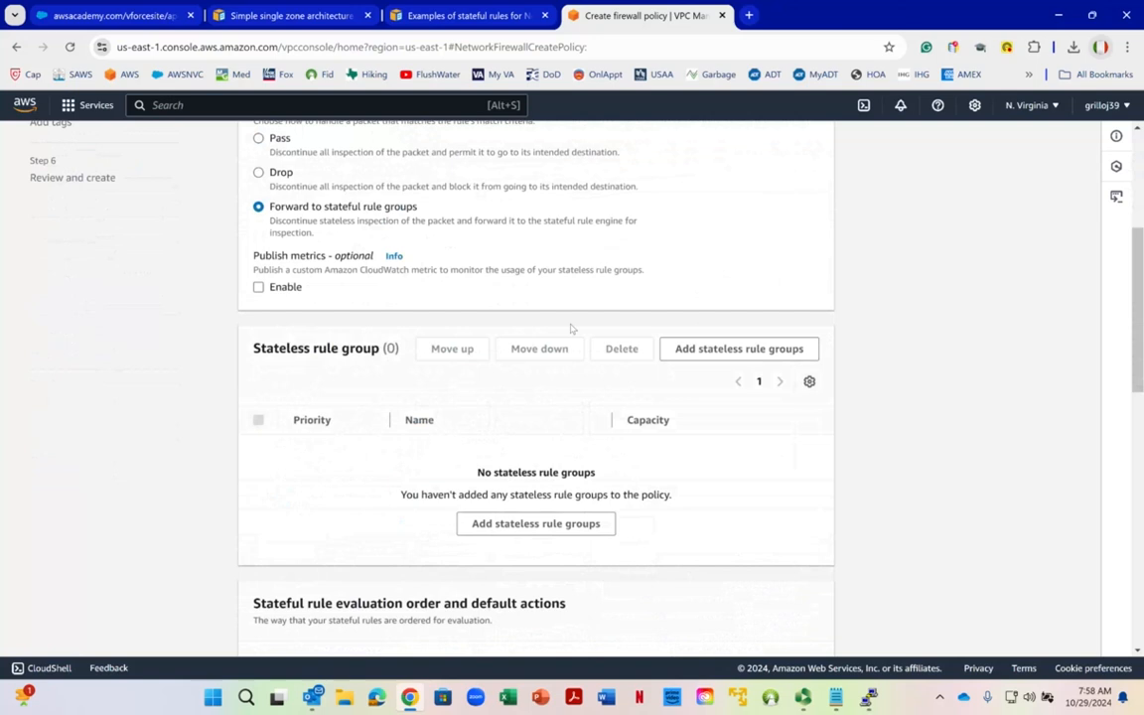
left_click(737, 348)
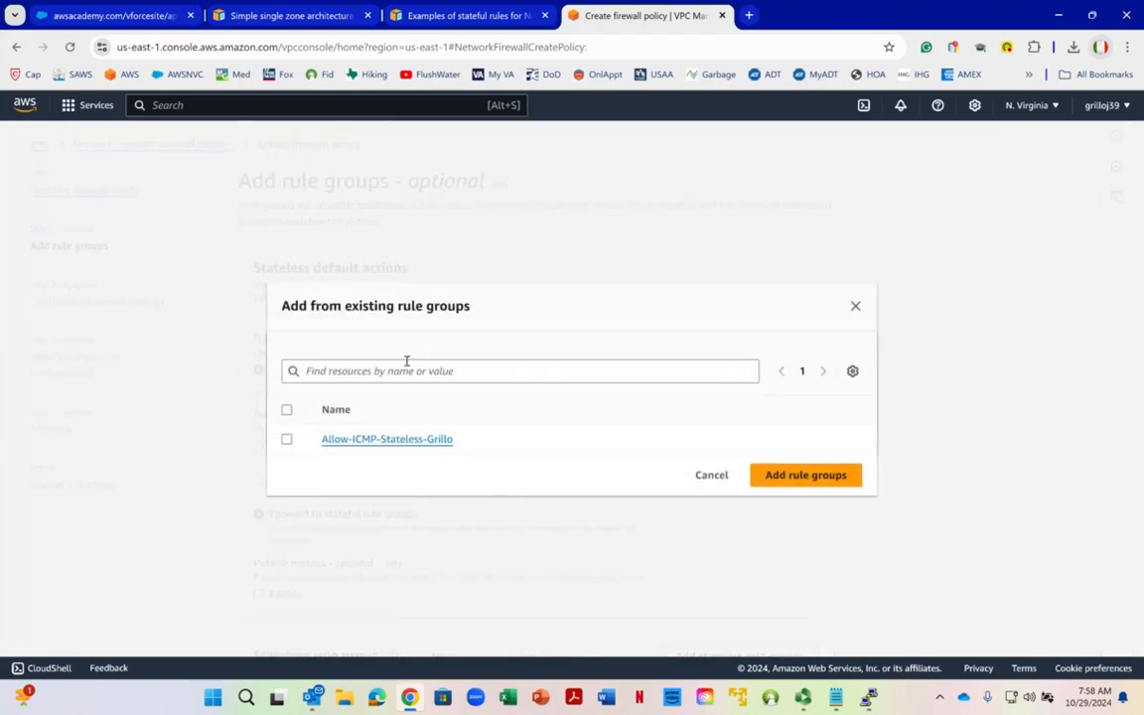
left_click(286, 410)
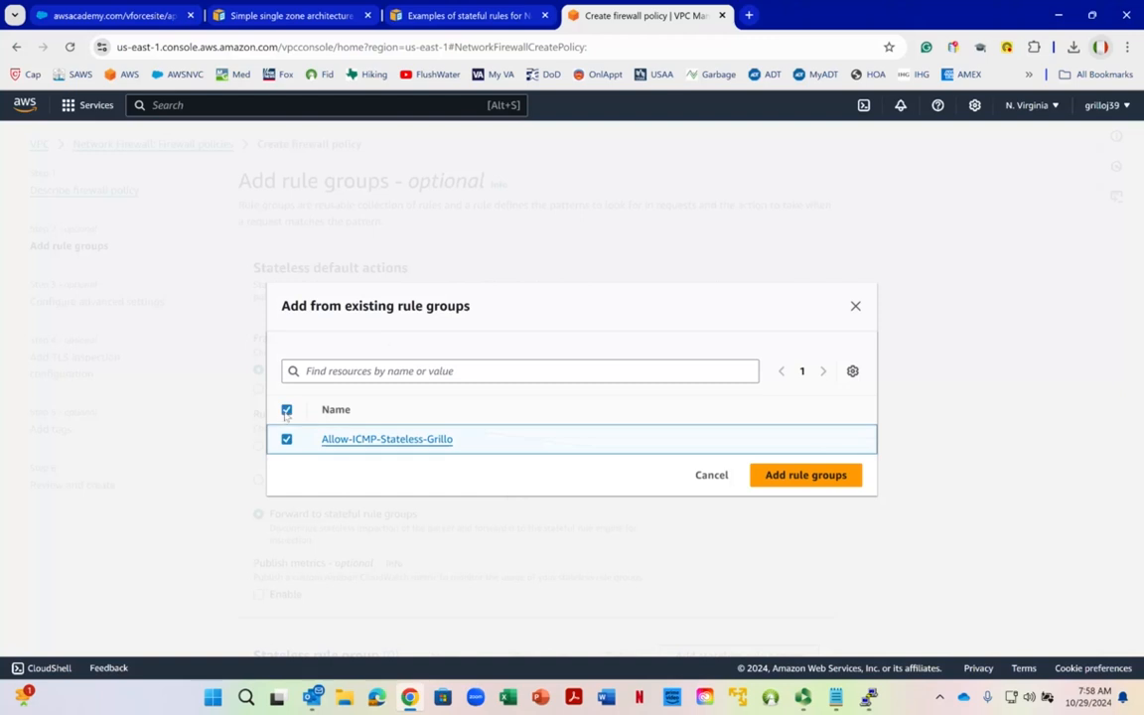
left_click(785, 482)
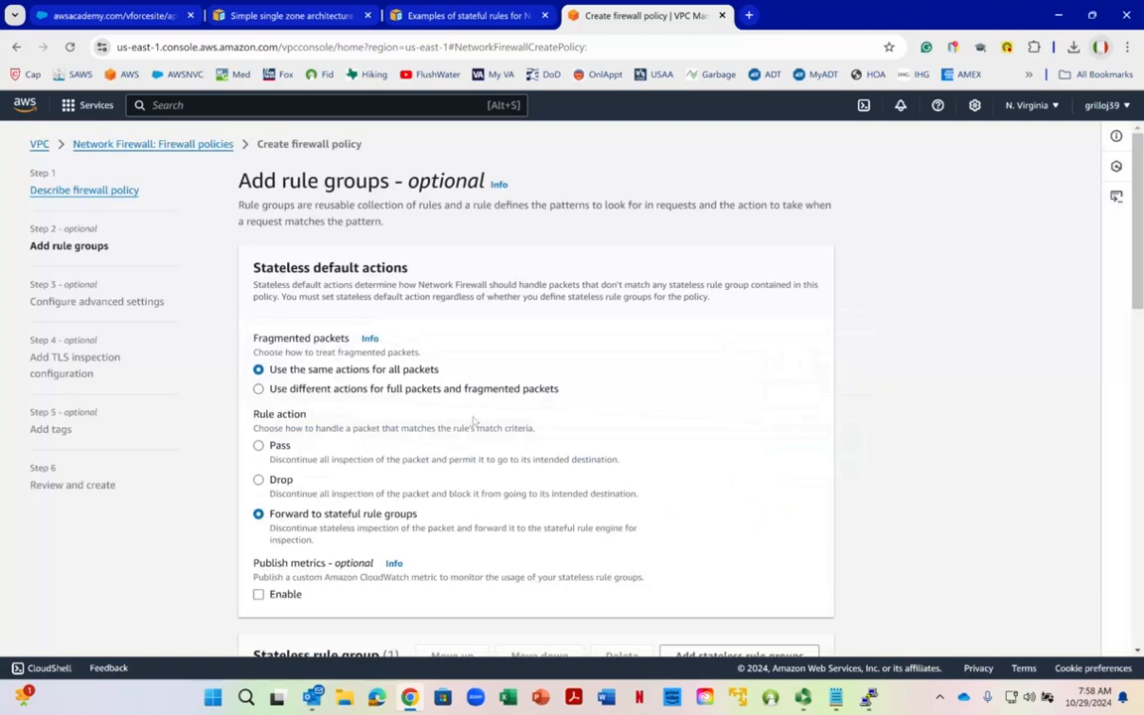
scroll(475, 421, "down", 5)
scroll(475, 421, "down", 2)
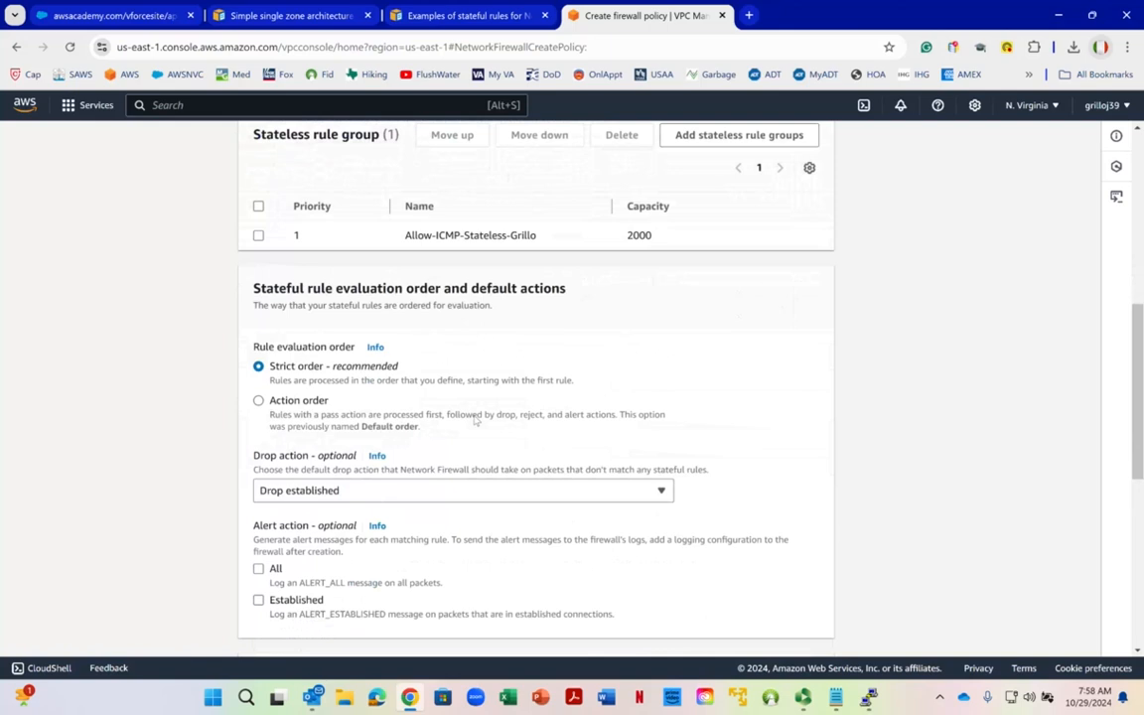
Step: Set the policy's stateful rule evaluation order to Action order
scroll(475, 421, "down", 3)
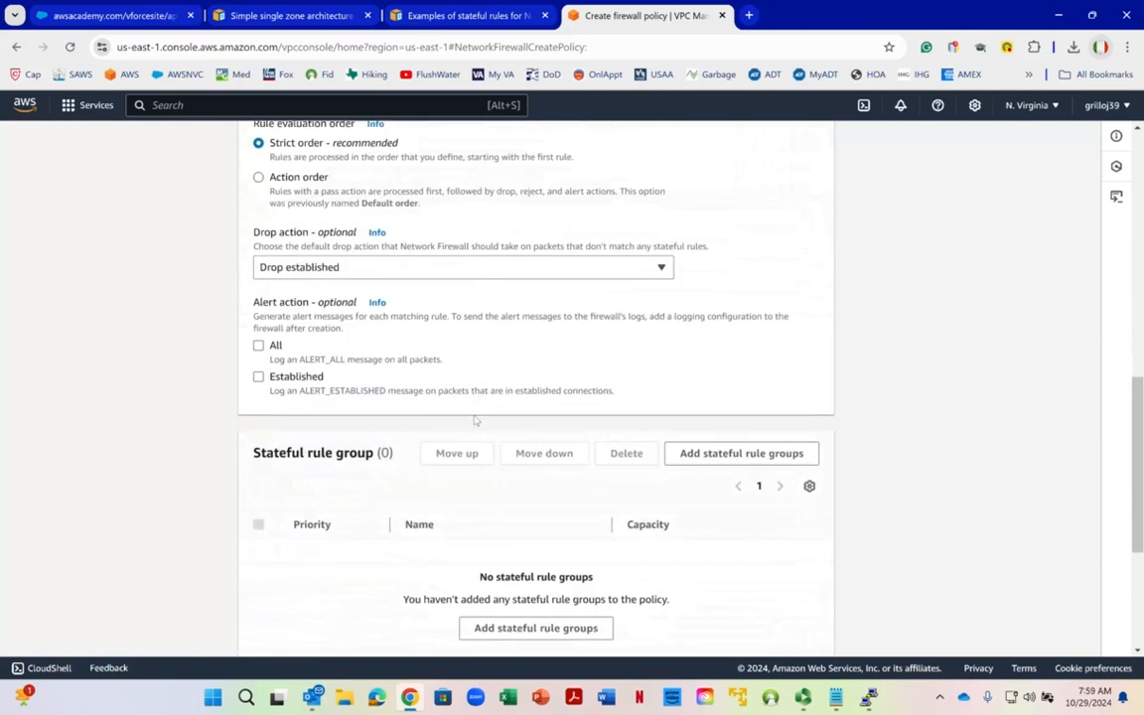
scroll(474, 421, "up", 2)
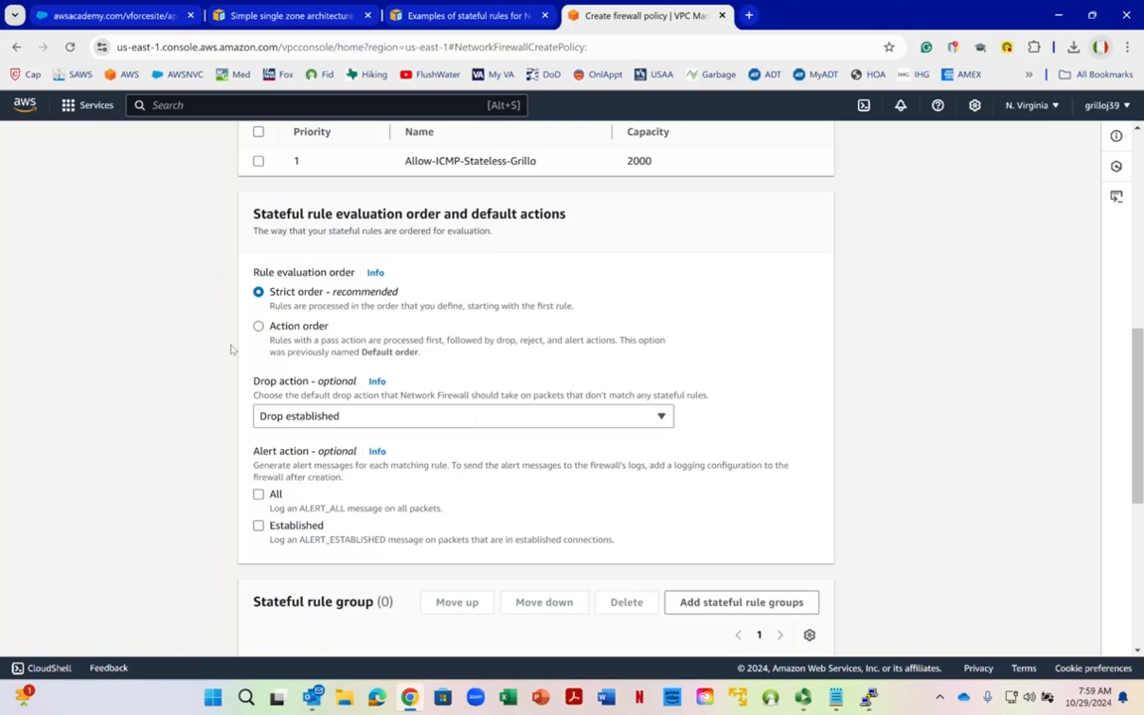
left_click(259, 331)
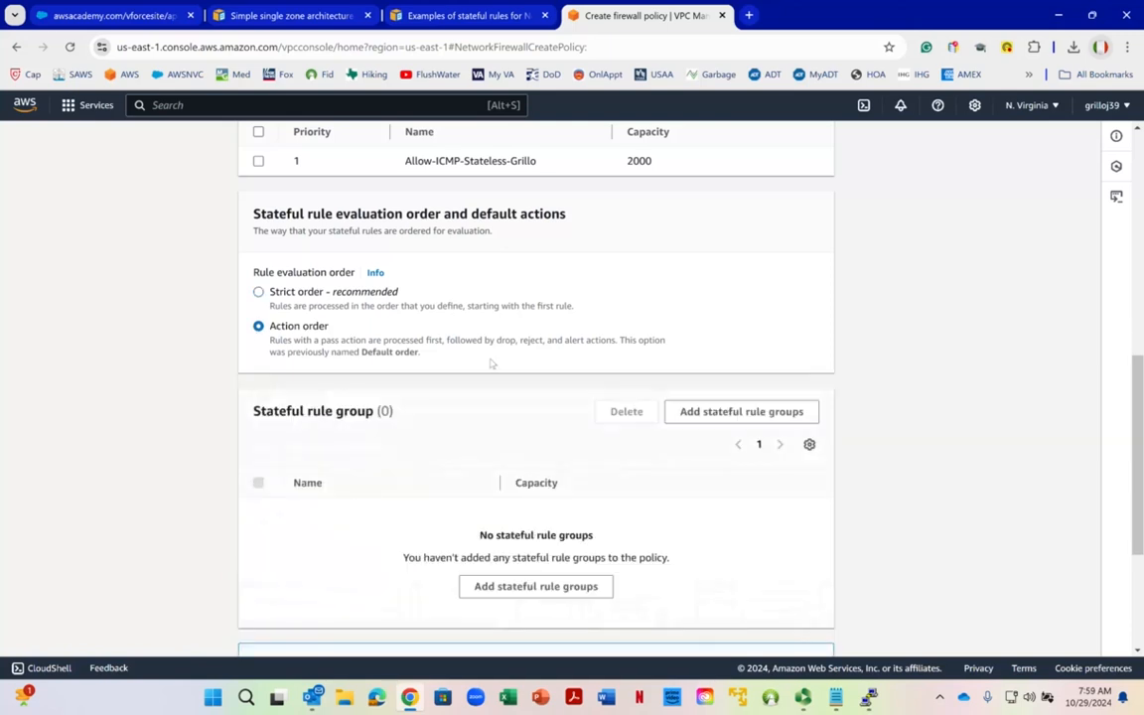
Step: Check the stateless default actions and add the existing Stateful-Domain-Block rule group to the firewall policy
scroll(492, 365, "up", 3)
scroll(493, 373, "up", 2)
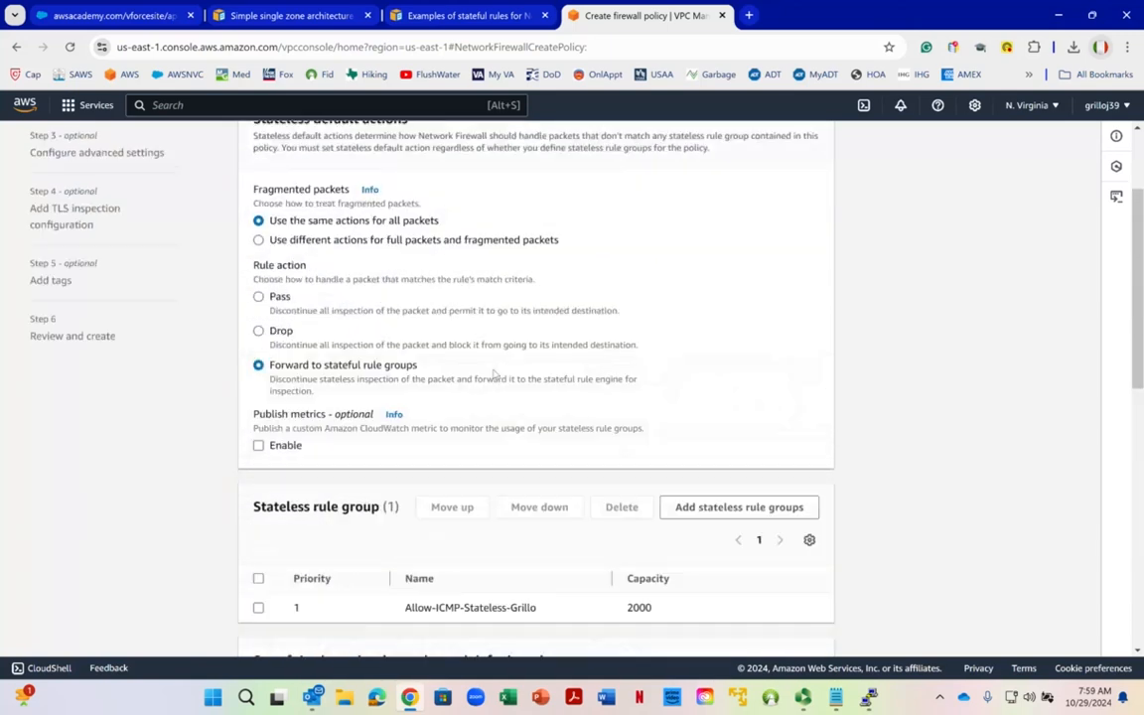
right_click(393, 371)
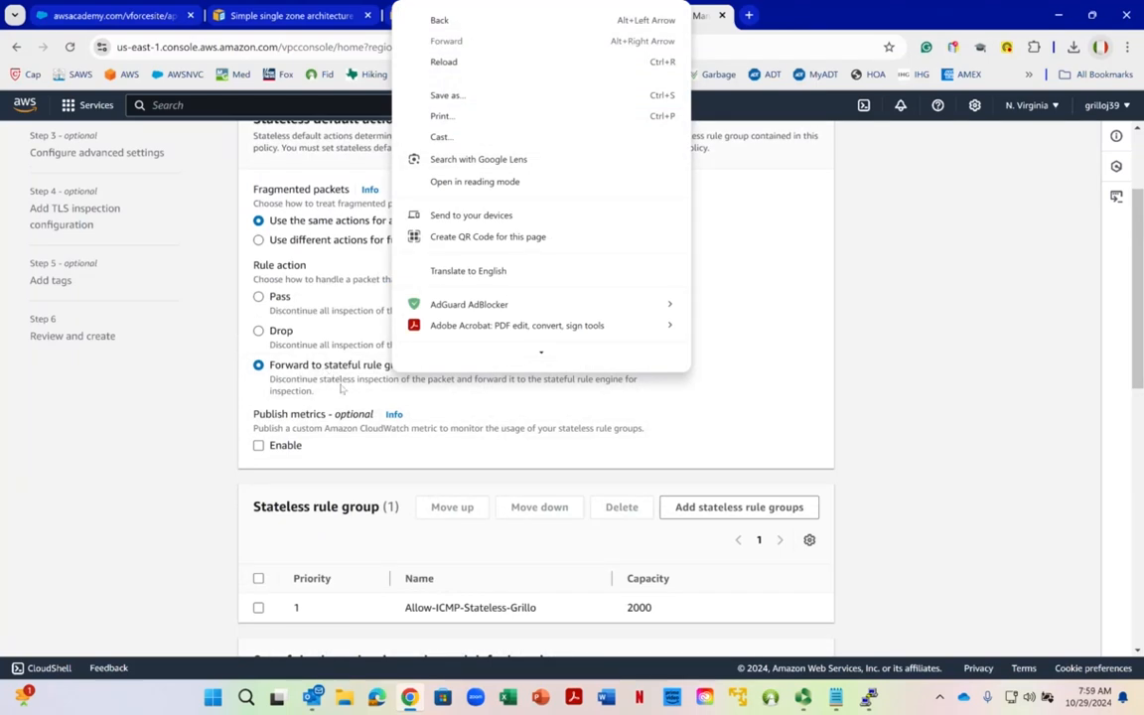
left_click(334, 370)
scroll(357, 358, "up", 1)
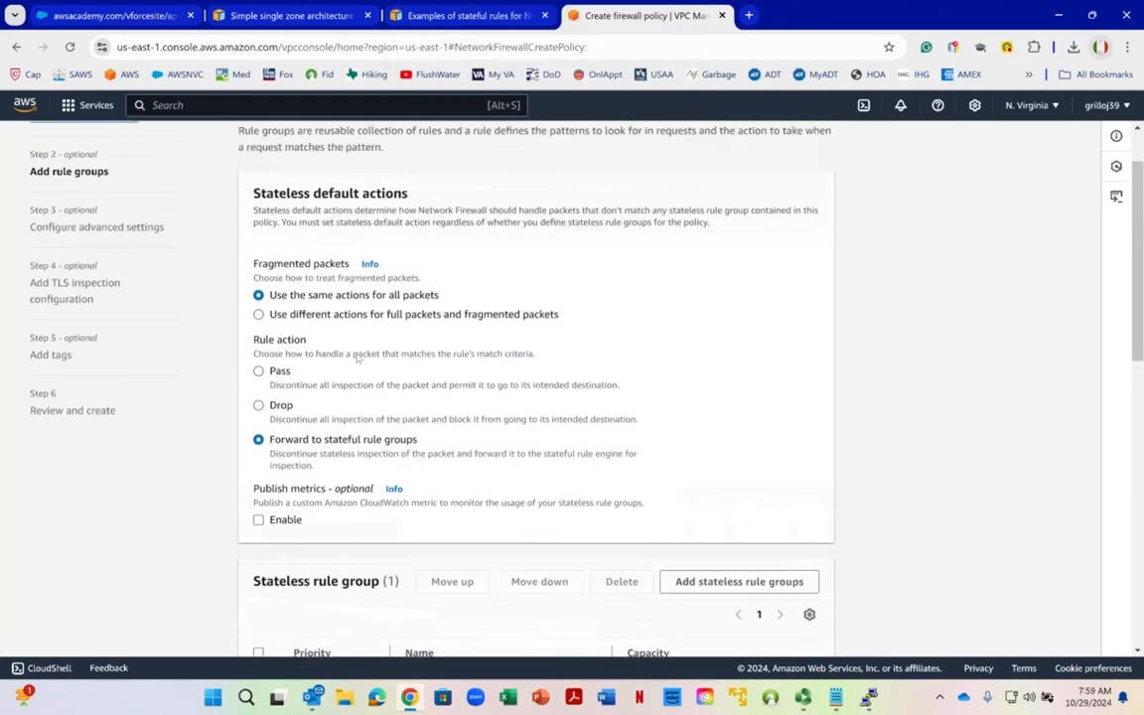
scroll(360, 377, "down", 3)
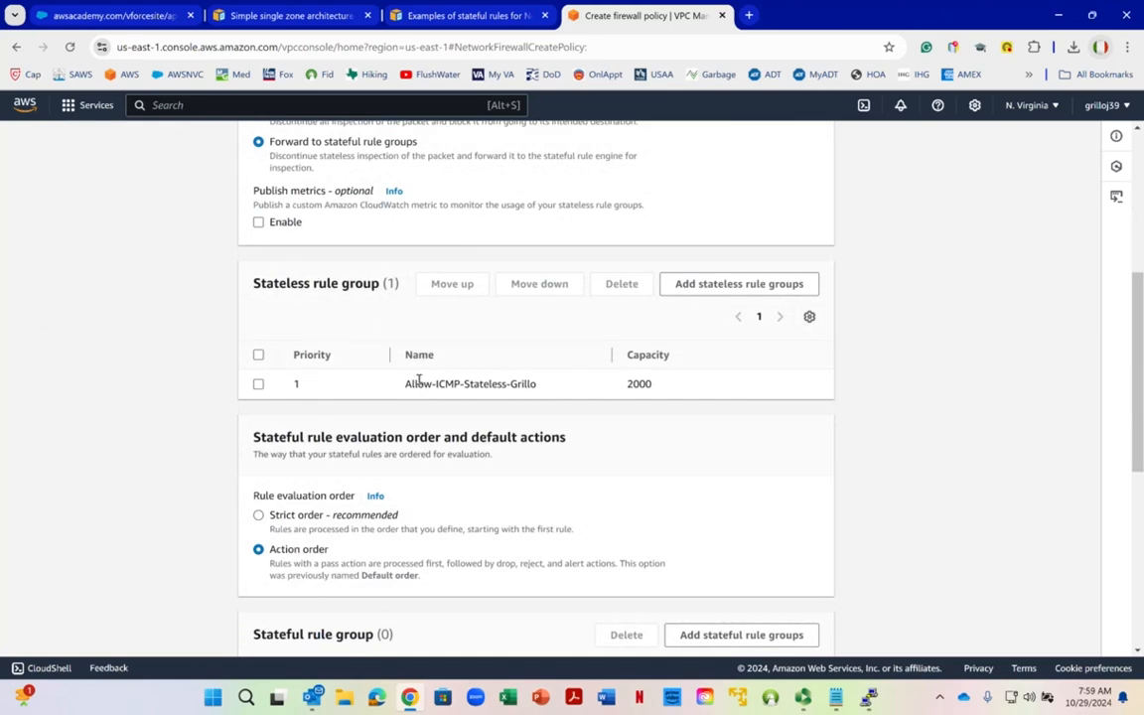
scroll(754, 497, "down", 2)
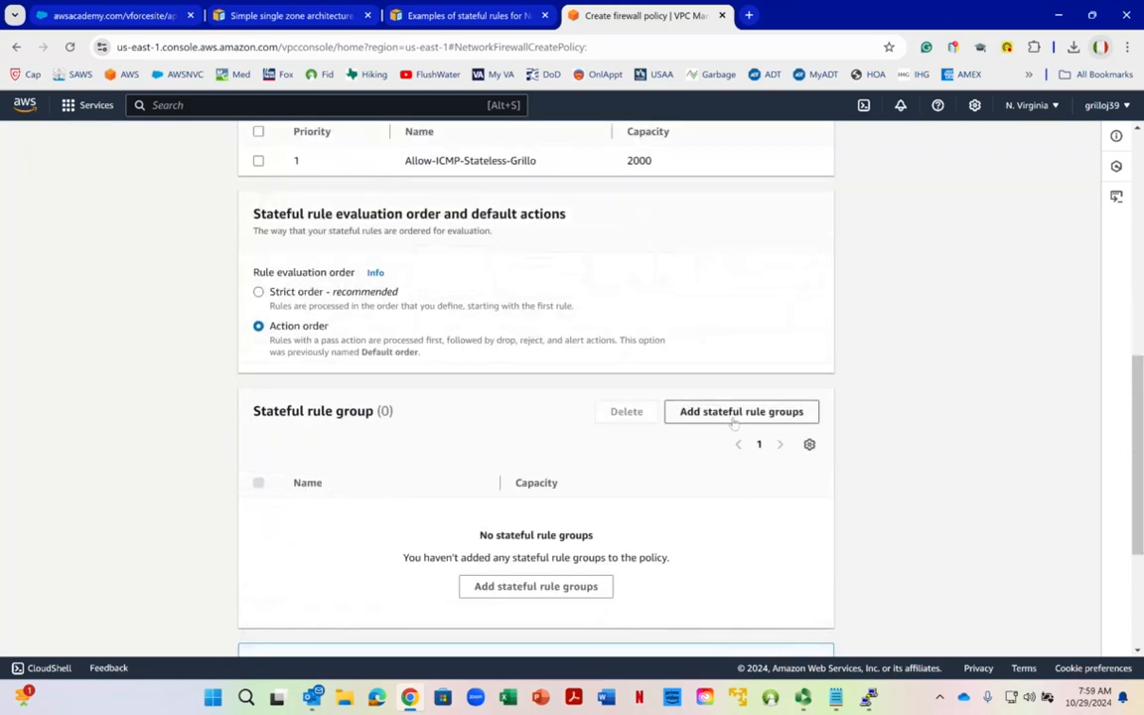
left_click(735, 415)
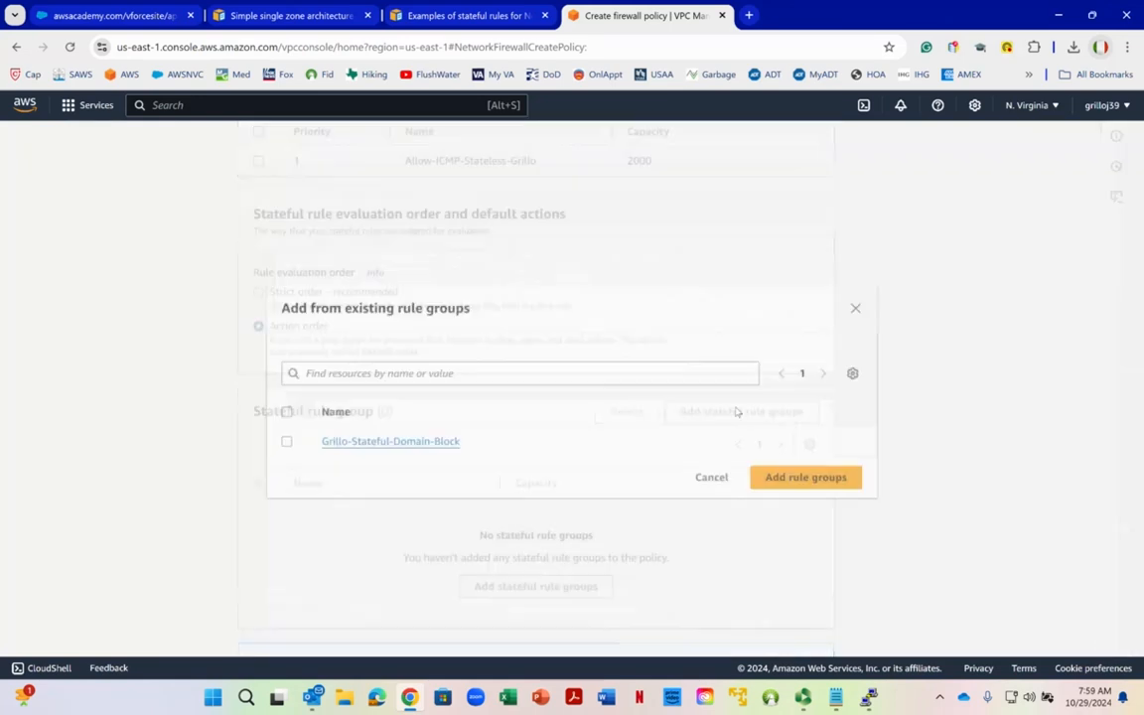
left_click(286, 439)
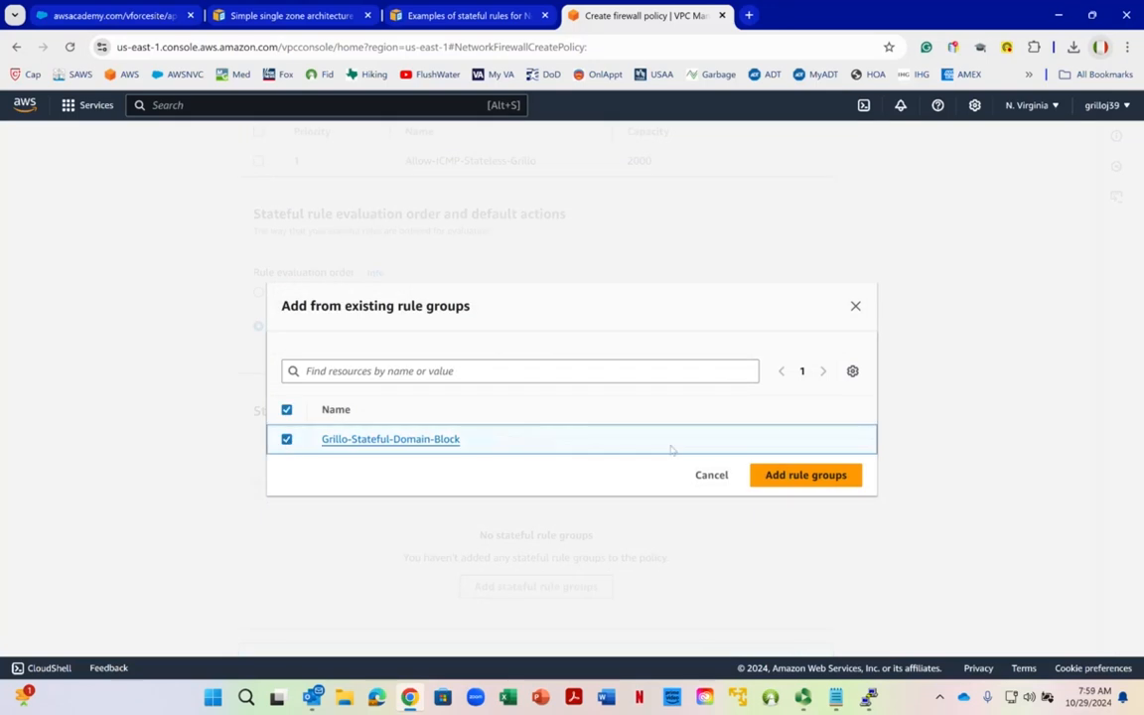
left_click(778, 479)
scroll(493, 461, "down", 2)
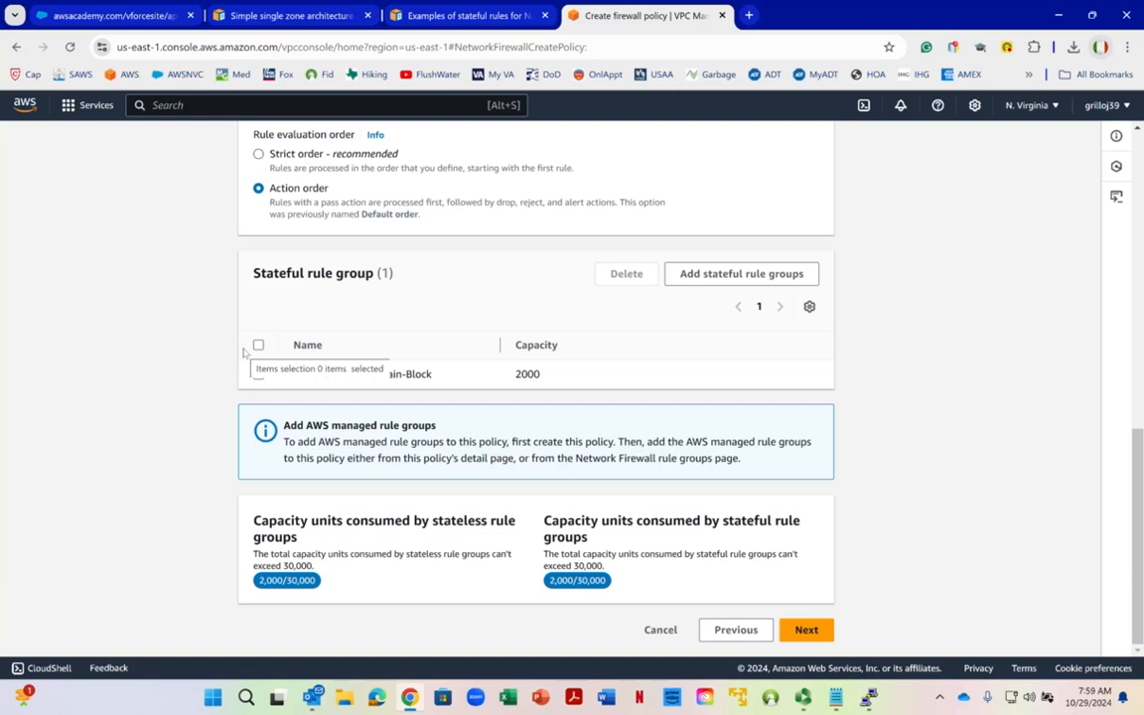
Step: Keep the defaults for advanced settings, TLS inspection and tags, and proceed to the policy review
left_click(807, 629)
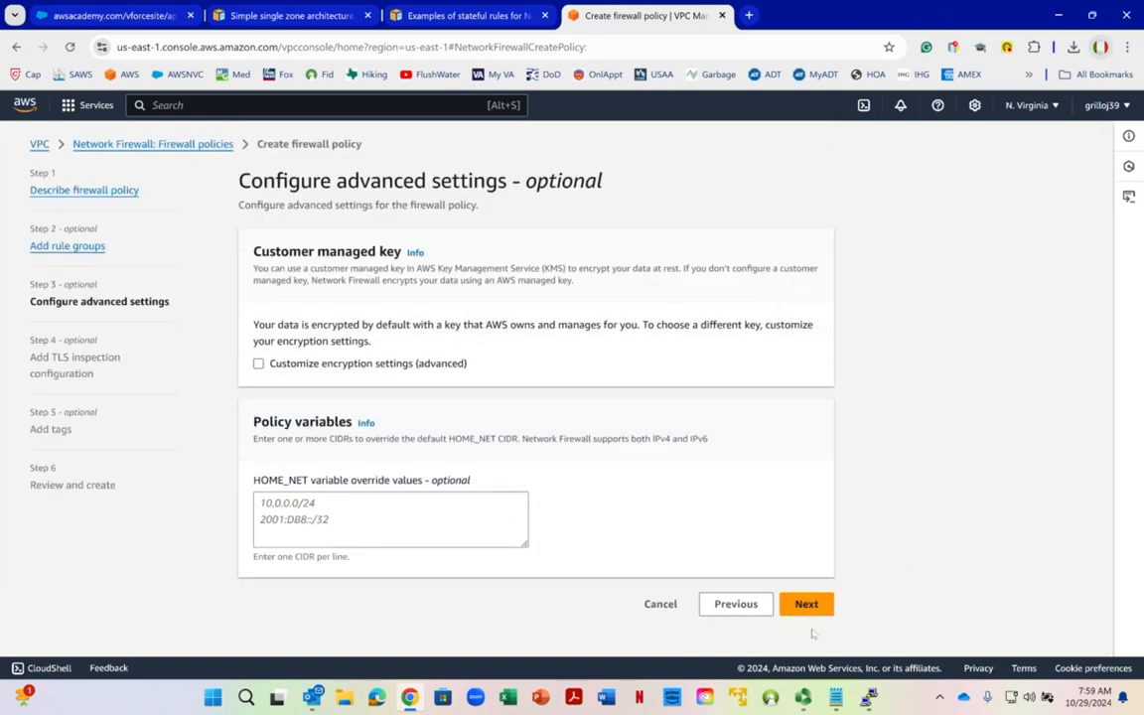
left_click(807, 604)
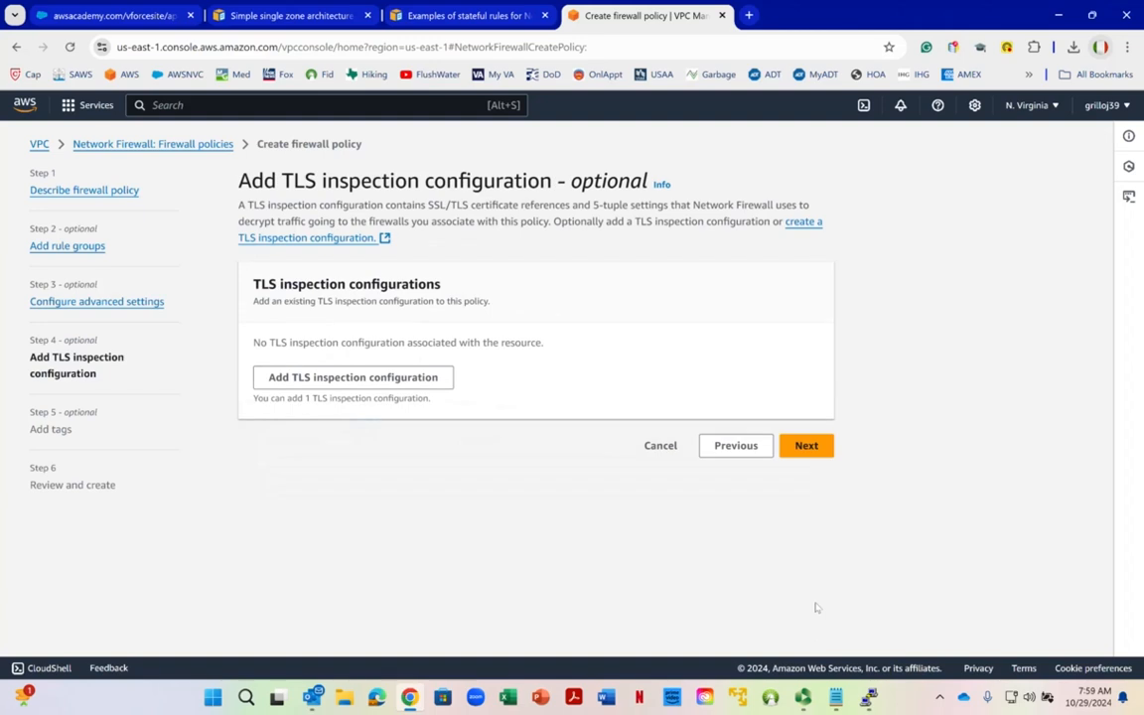
left_click(804, 446)
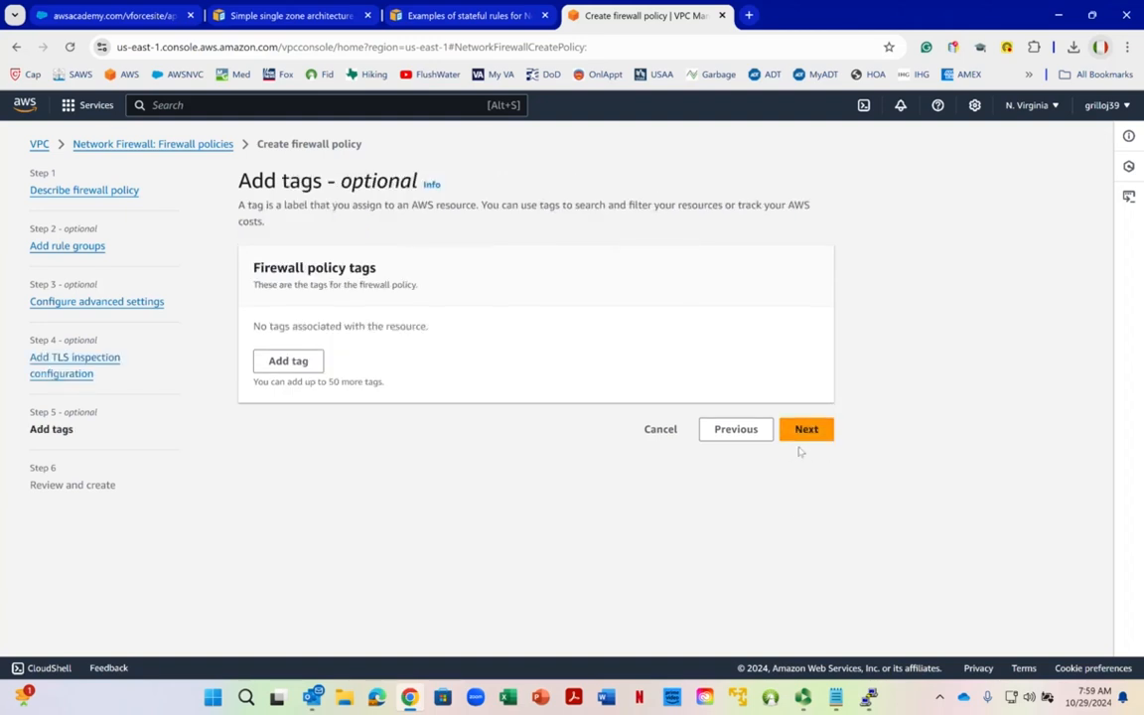
left_click(805, 433)
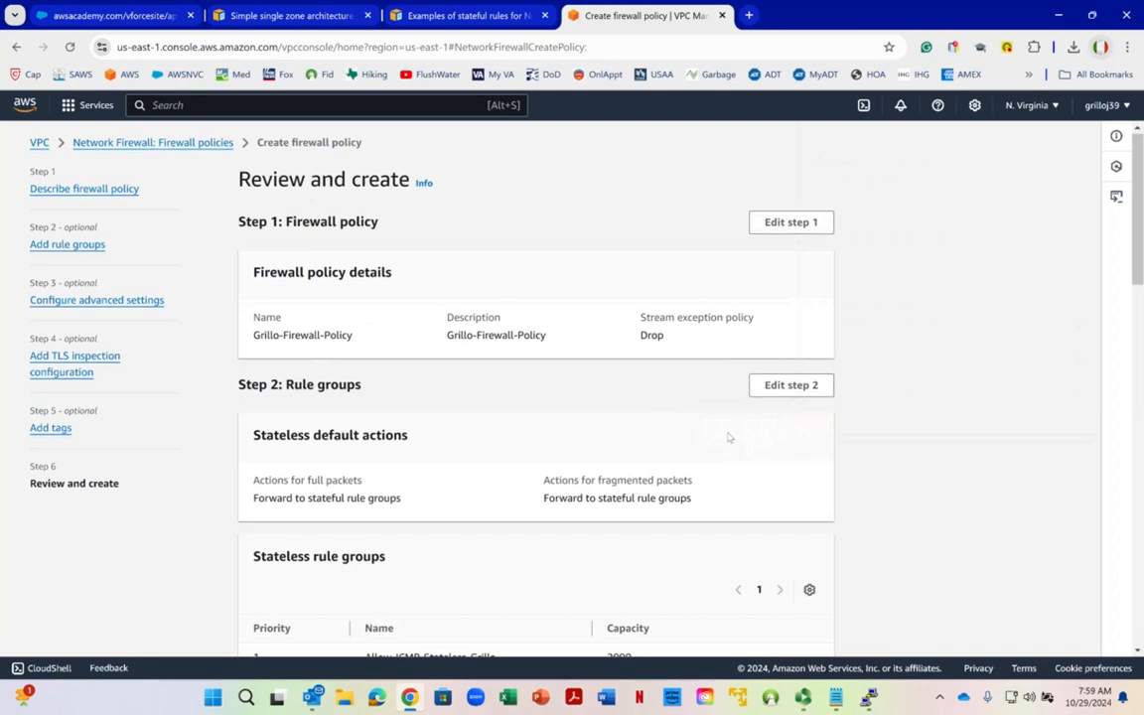
Step: Review the policy's details, stateless default actions, stateless and stateful rule groups and rule order in the summary
scroll(730, 437, "down", 2)
scroll(734, 441, "down", 2)
scroll(740, 452, "up", 3)
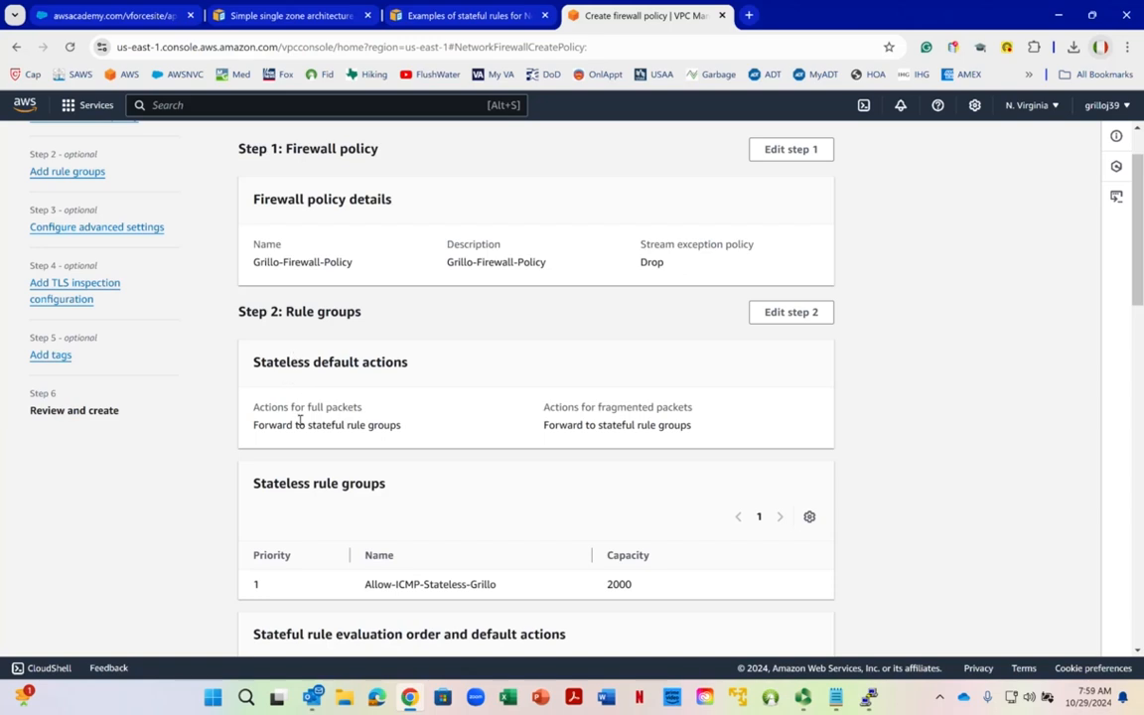
left_click_drag(295, 424, 331, 425)
scroll(401, 465, "down", 2)
scroll(401, 465, "down", 2)
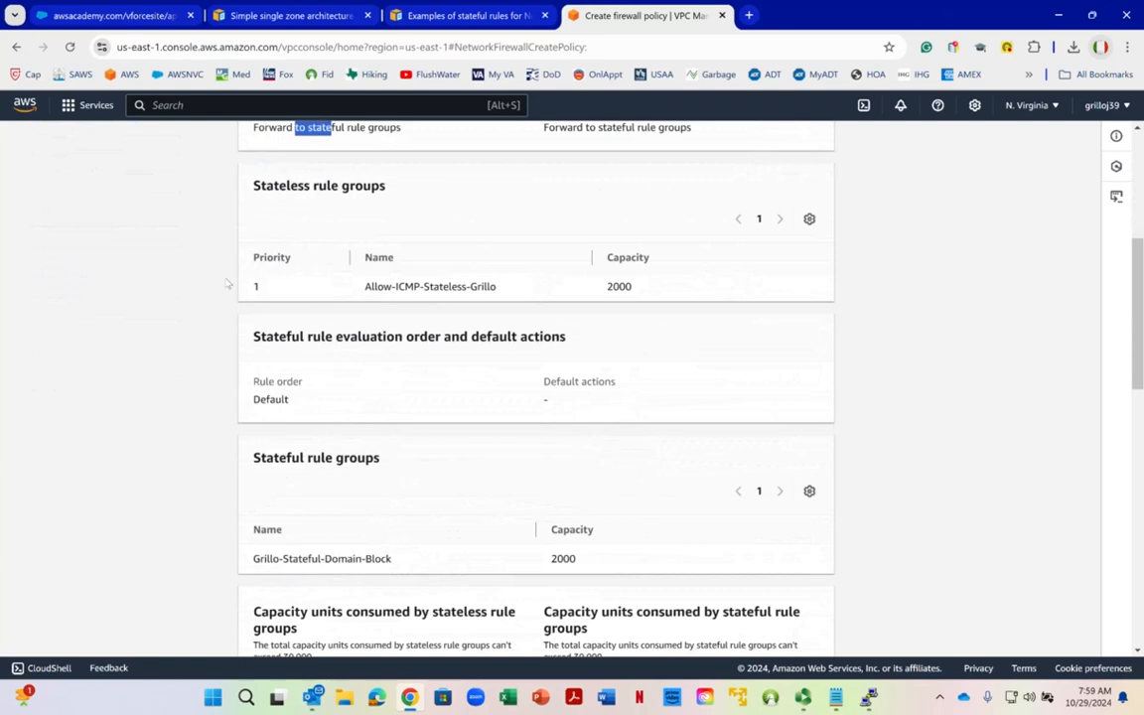
left_click_drag(378, 288, 480, 290)
left_click(481, 293)
right_click(481, 296)
left_click(436, 293)
scroll(496, 372, "down", 2)
right_click(496, 376)
left_click(125, 348)
scroll(119, 352, "down", 1)
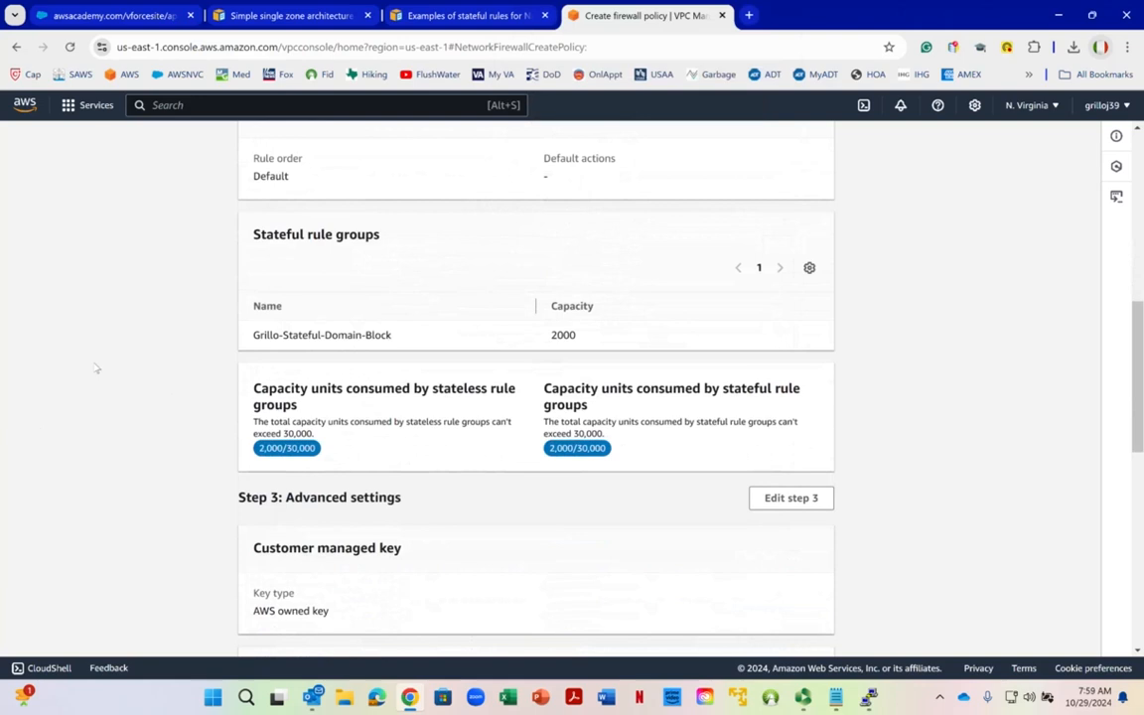
Step: Check the remaining summary sections and create the firewall policy
scroll(84, 373, "down", 3)
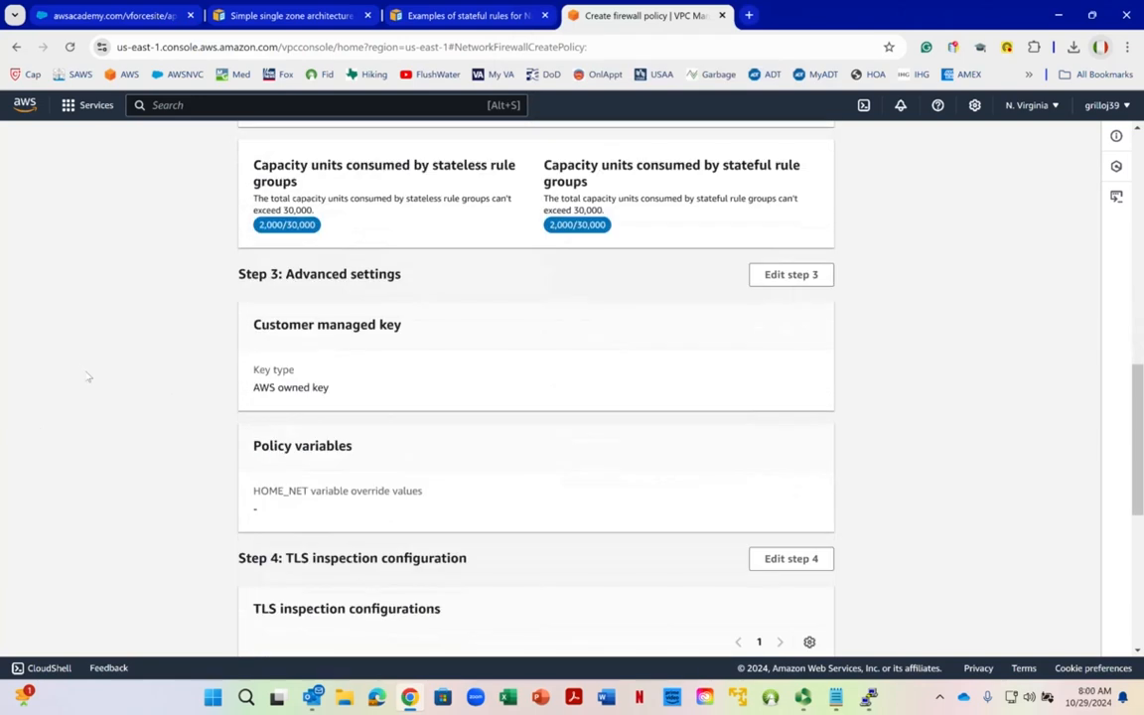
right_click(88, 376)
scroll(510, 475, "down", 6)
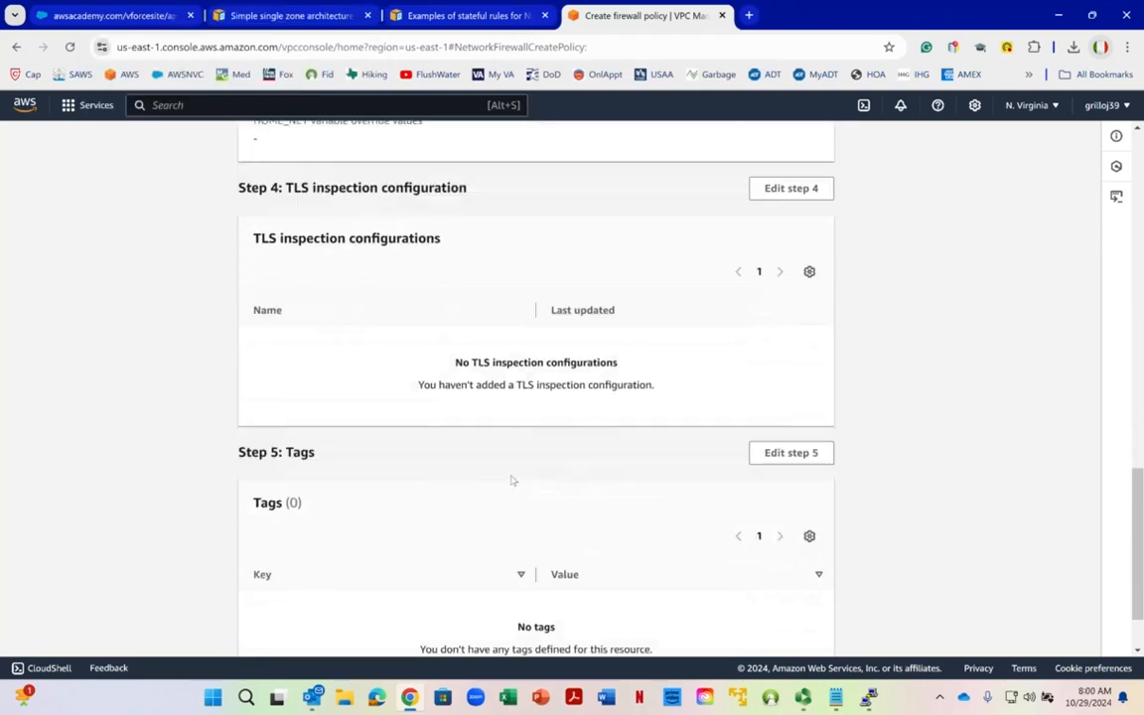
left_click(786, 635)
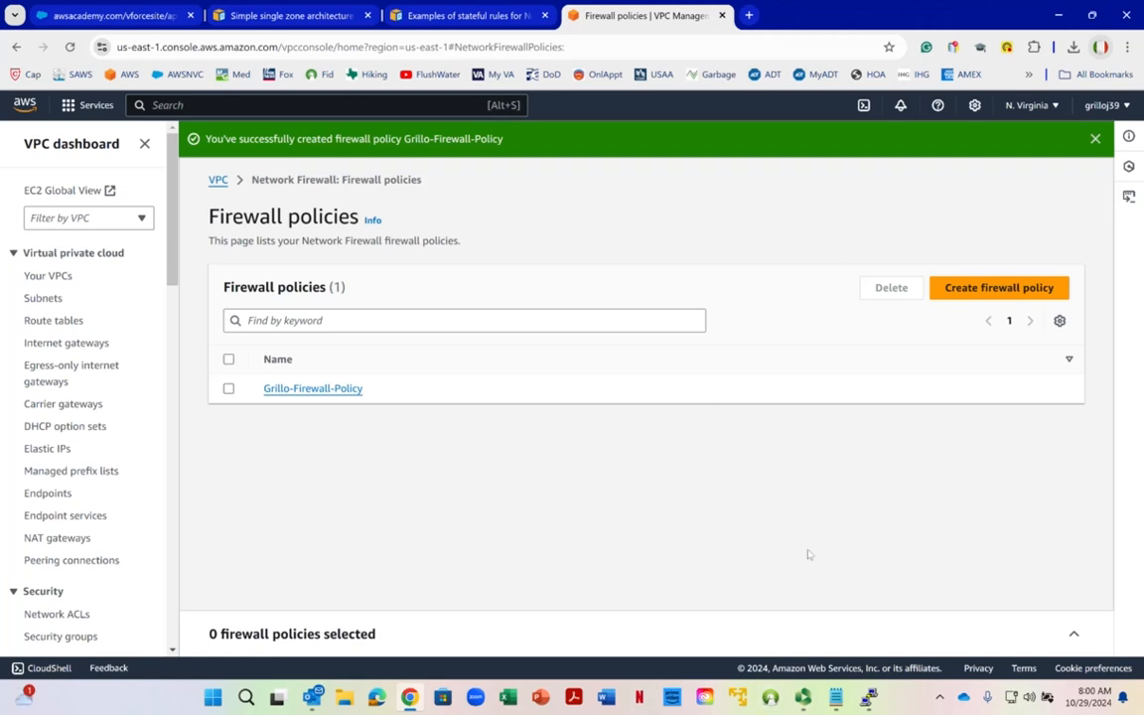
Step: Switch to the FIREWALL LAB.txt notes in Notepad and highlight the line about creating the firewall and attaching the policy
left_click(836, 697)
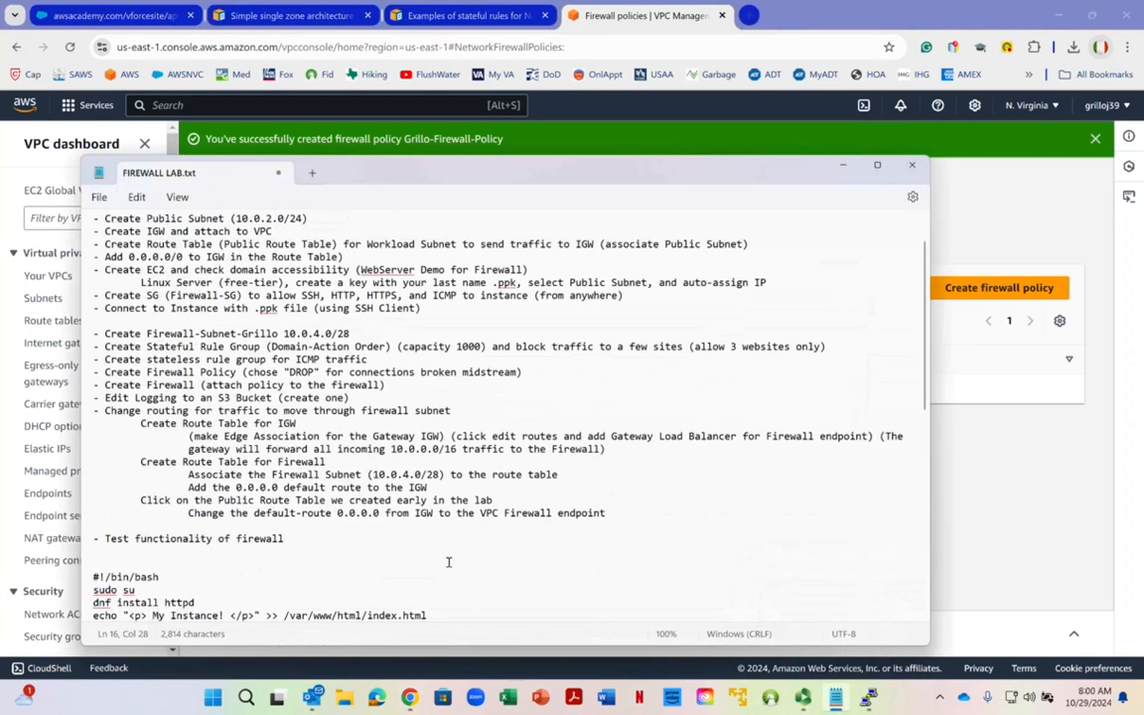
scroll(453, 551, "down", 2)
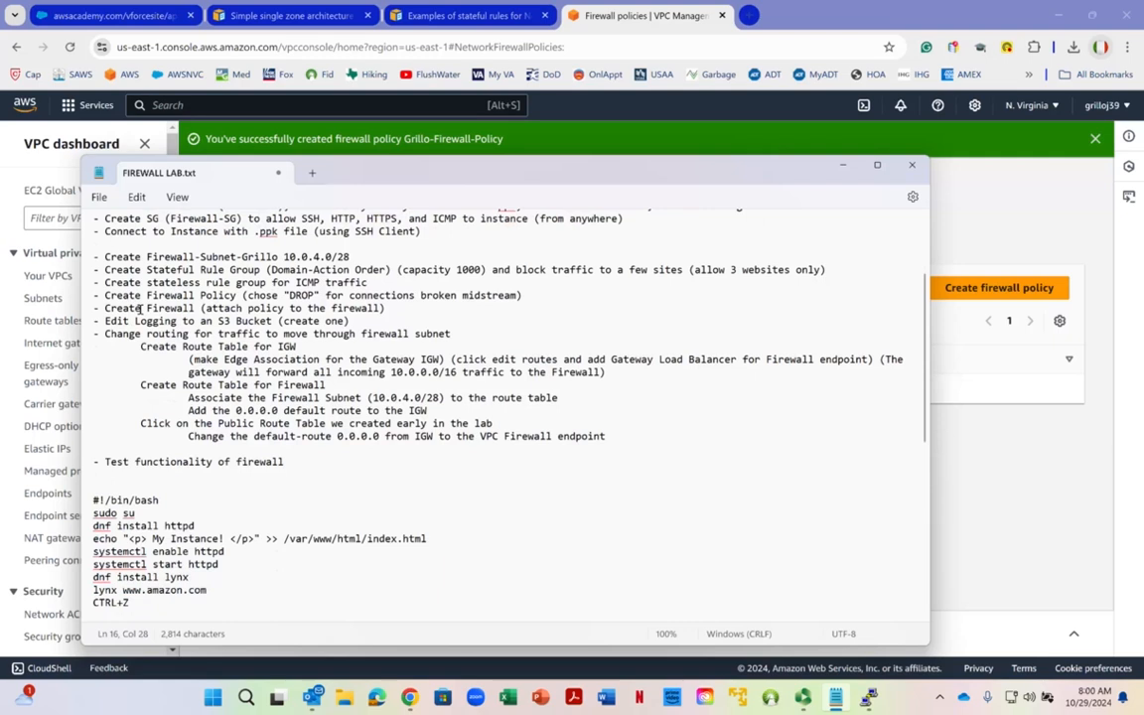
left_click_drag(105, 308, 390, 312)
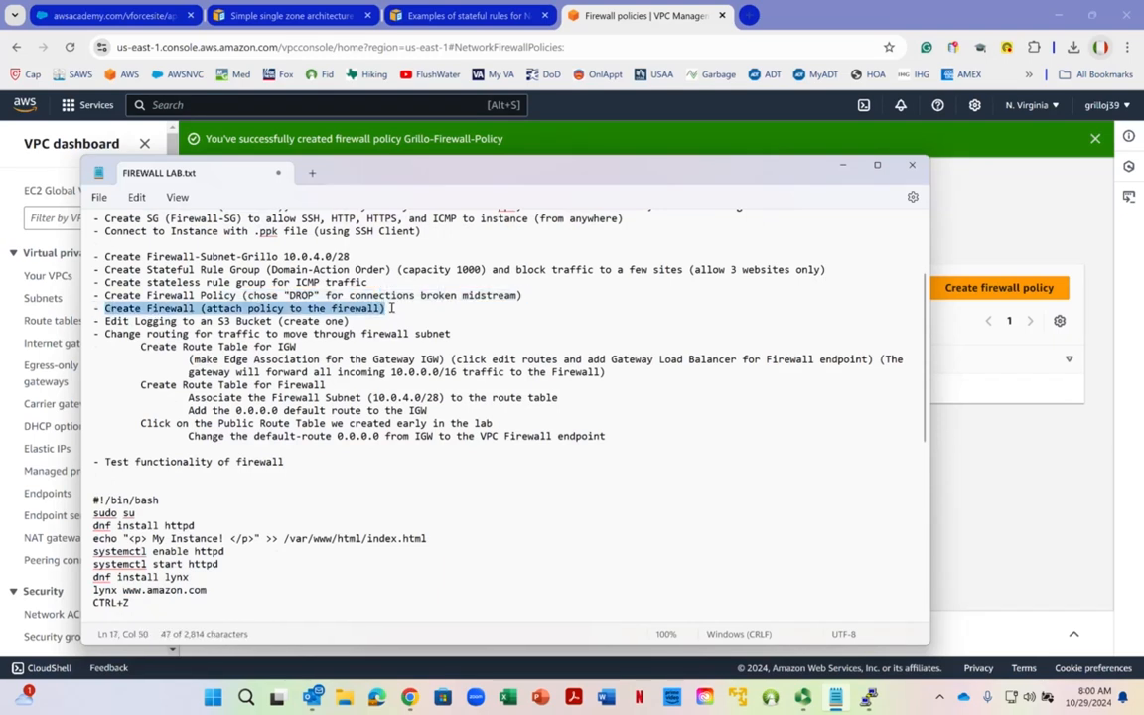
left_click(843, 166)
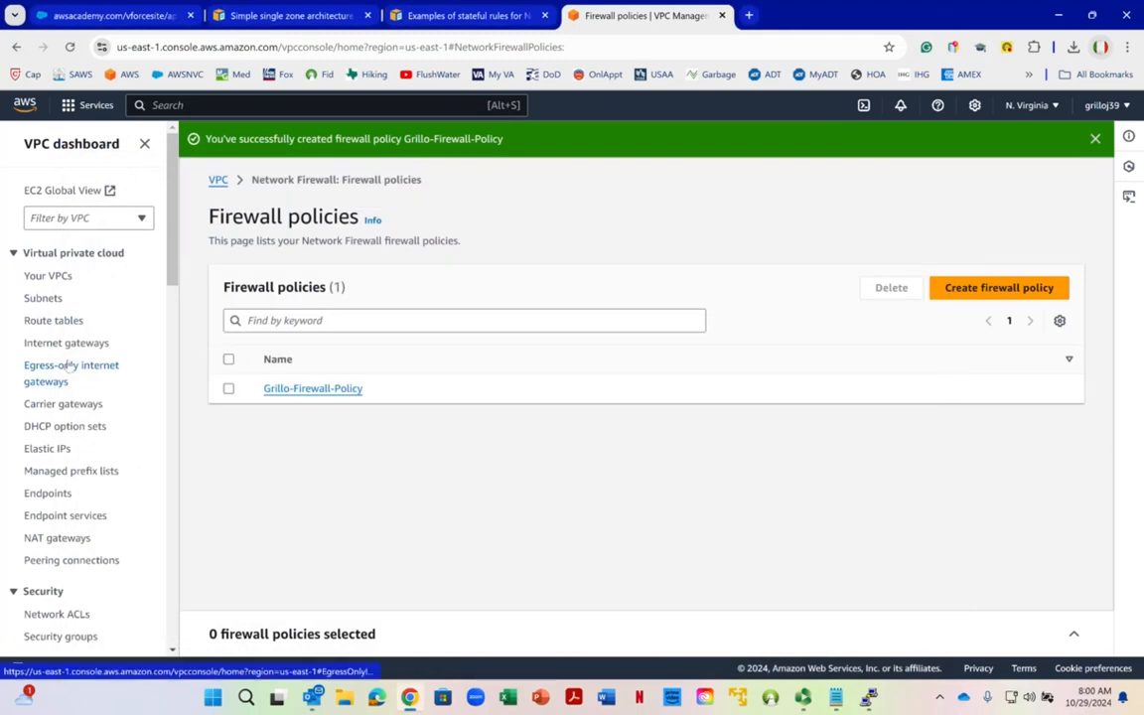
Step: Start a new Network Firewall firewall and name it with the owner's last name followed by "-Firewall"
scroll(70, 367, "down", 4)
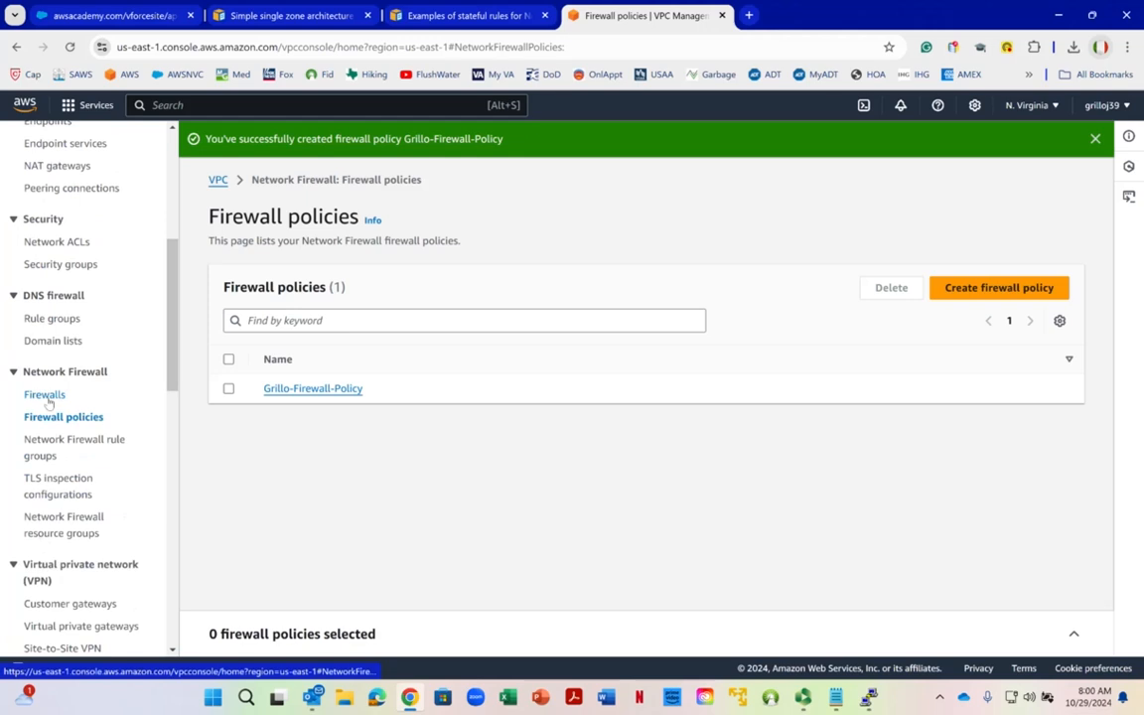
left_click(46, 397)
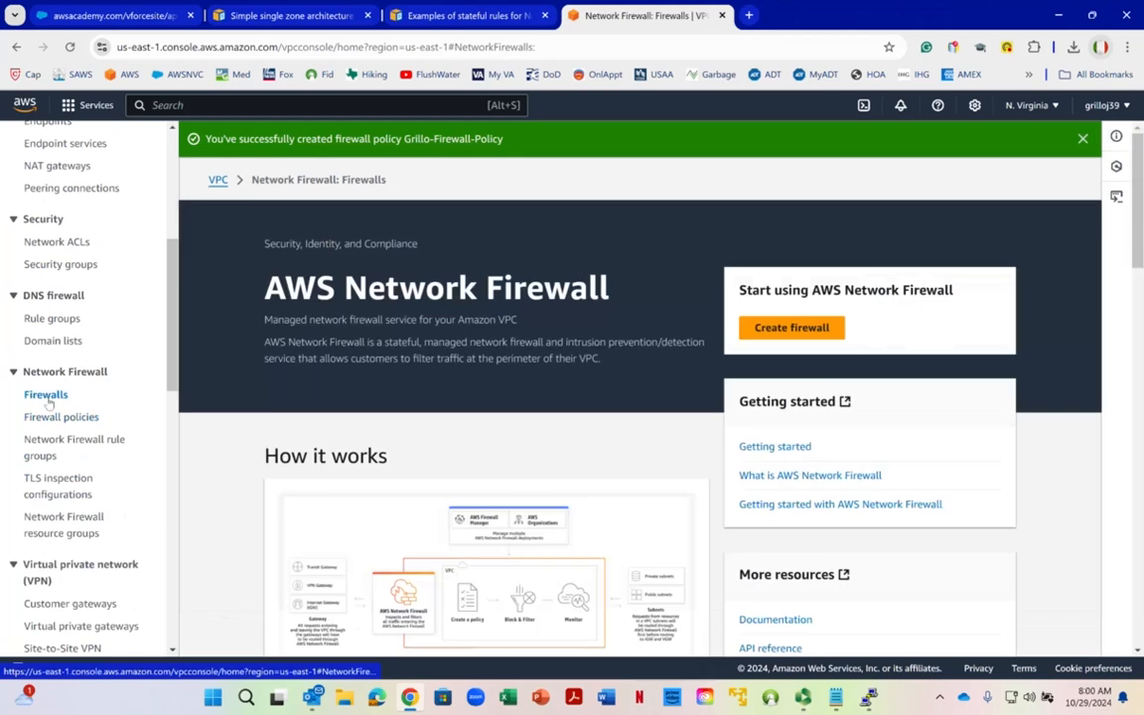
left_click(784, 334)
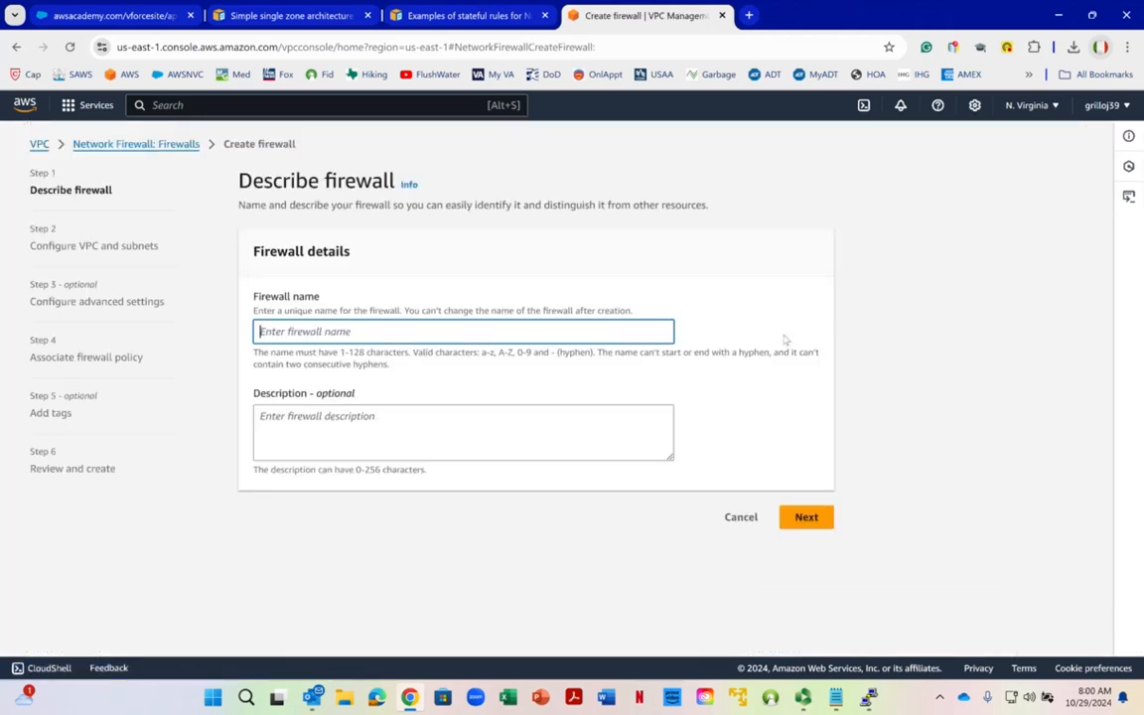
type("Grillo-Fi")
type("ree")
type("wall")
Step: Copy the firewall's name into its description and proceed to the VPC and subnet configuration
left_click_drag(346, 329, 176, 359)
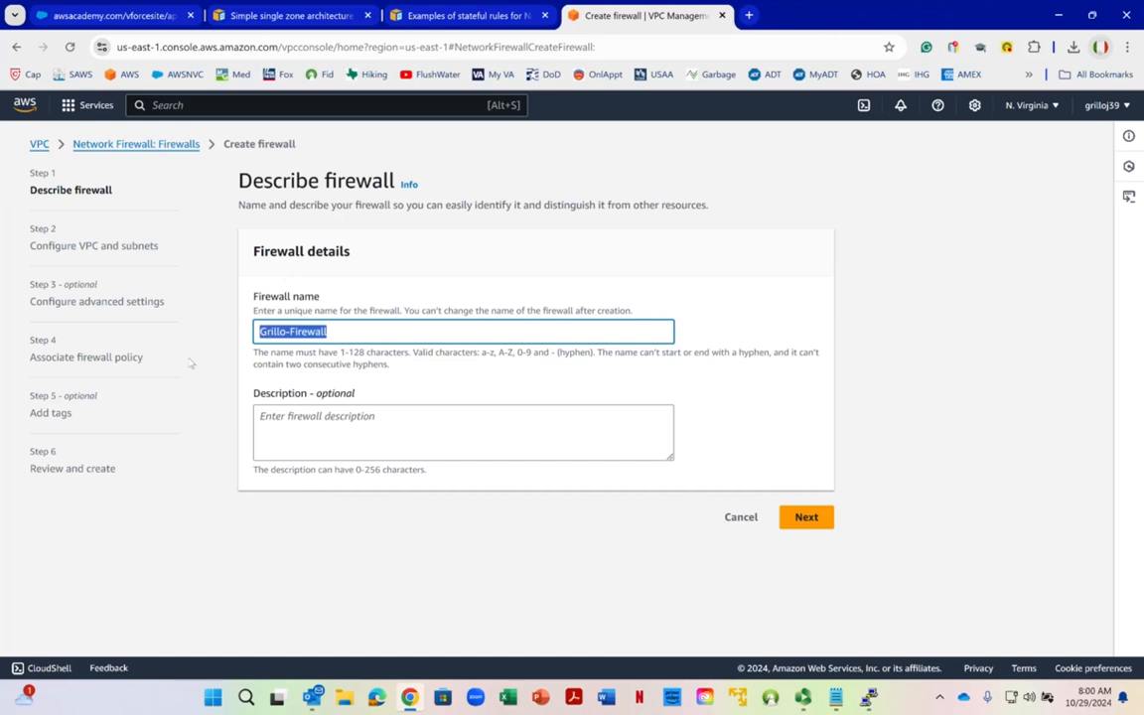
right_click(281, 331)
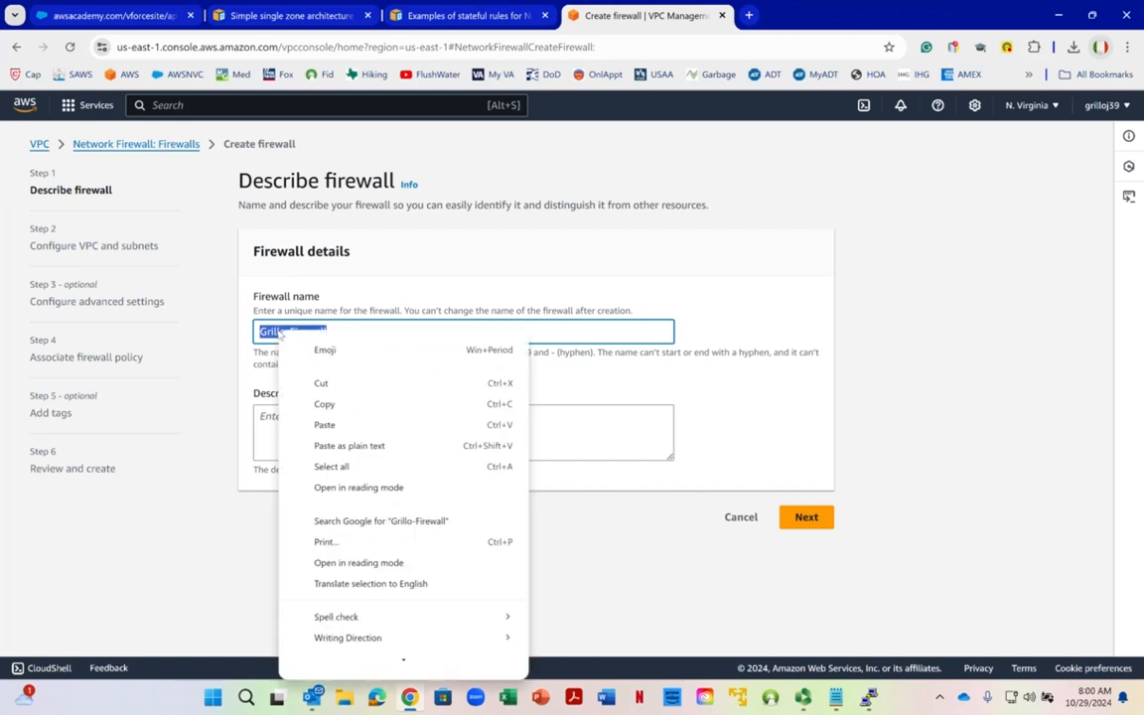
left_click(324, 403)
right_click(305, 418)
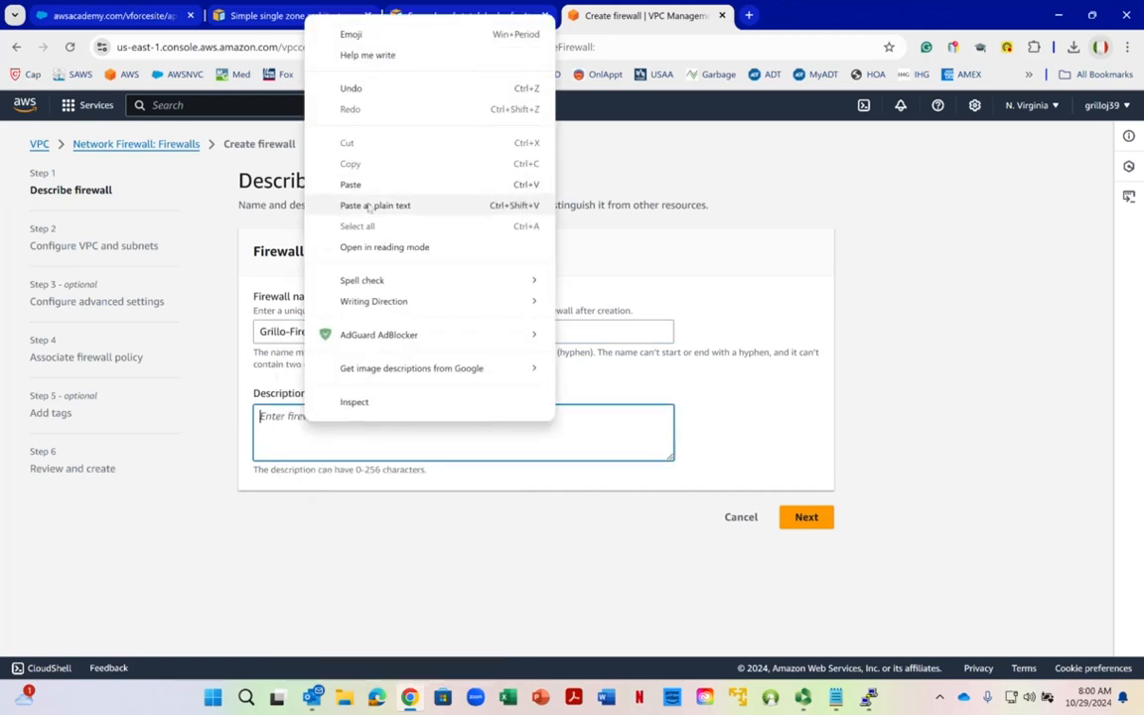
left_click(358, 184)
left_click(808, 517)
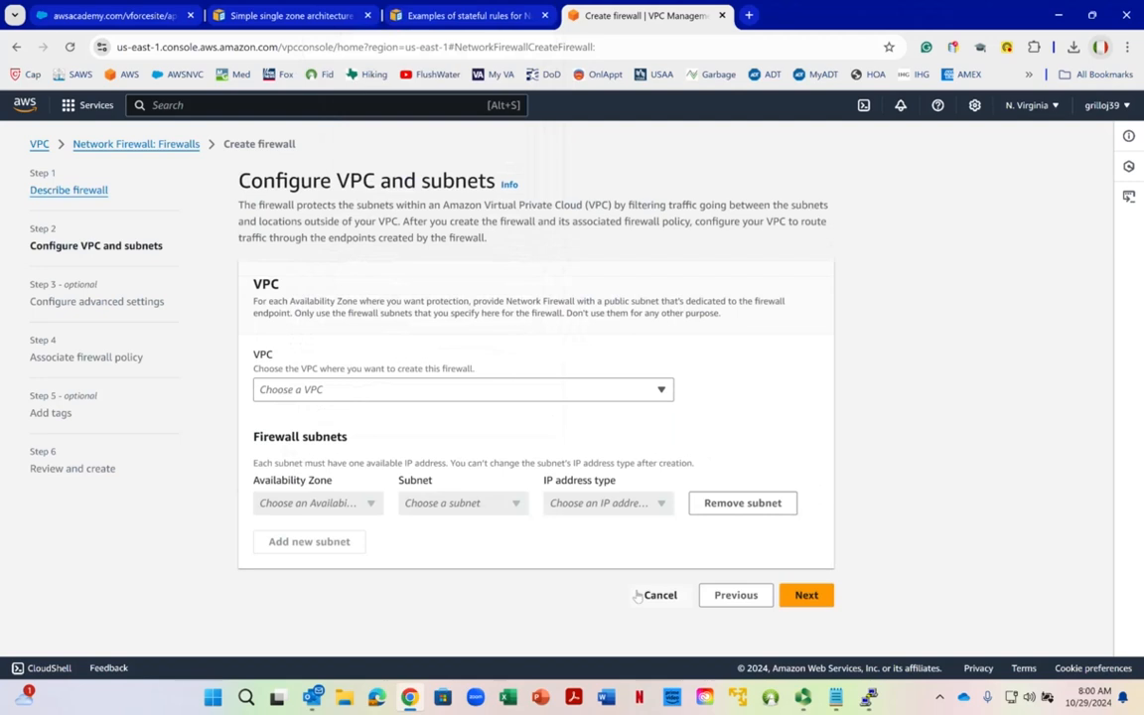
Step: Choose the existing Firewall-Lab VPC for the firewall
left_click(401, 393)
right_click(399, 392)
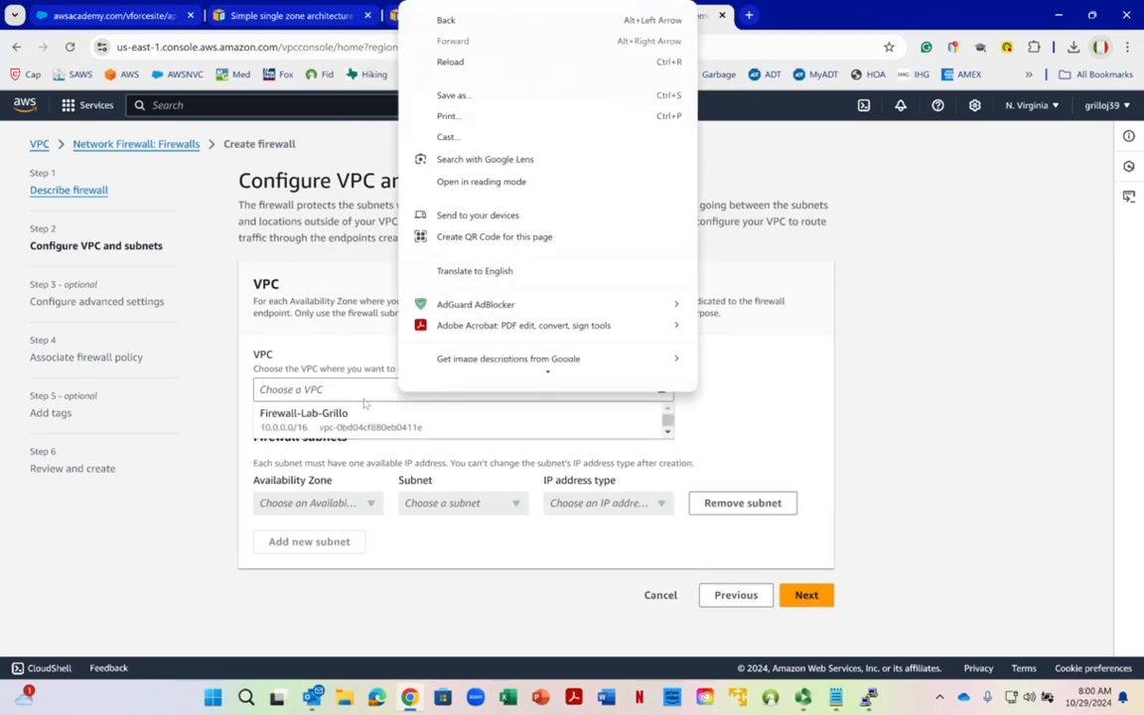
left_click(333, 411)
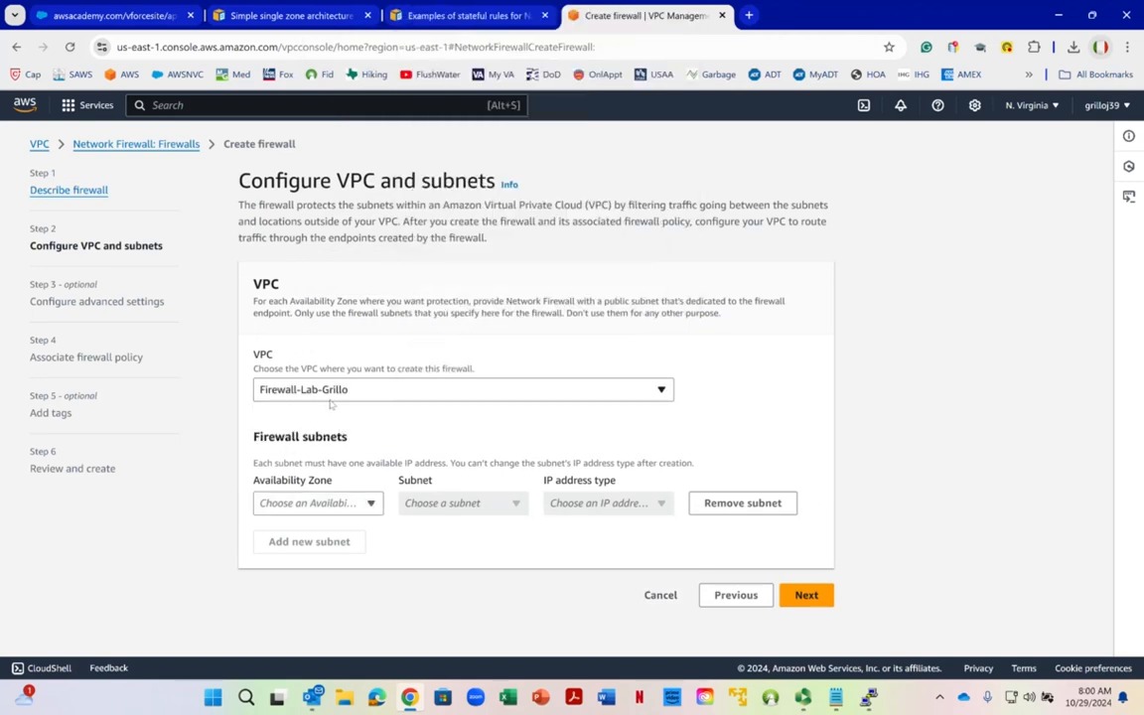
Step: Configure the firewall subnet with Availability Zone us-east-1a, the existing Firewall-Subnet and IPv4 addressing, and proceed to the advanced settings
left_click(372, 503)
right_click(375, 505)
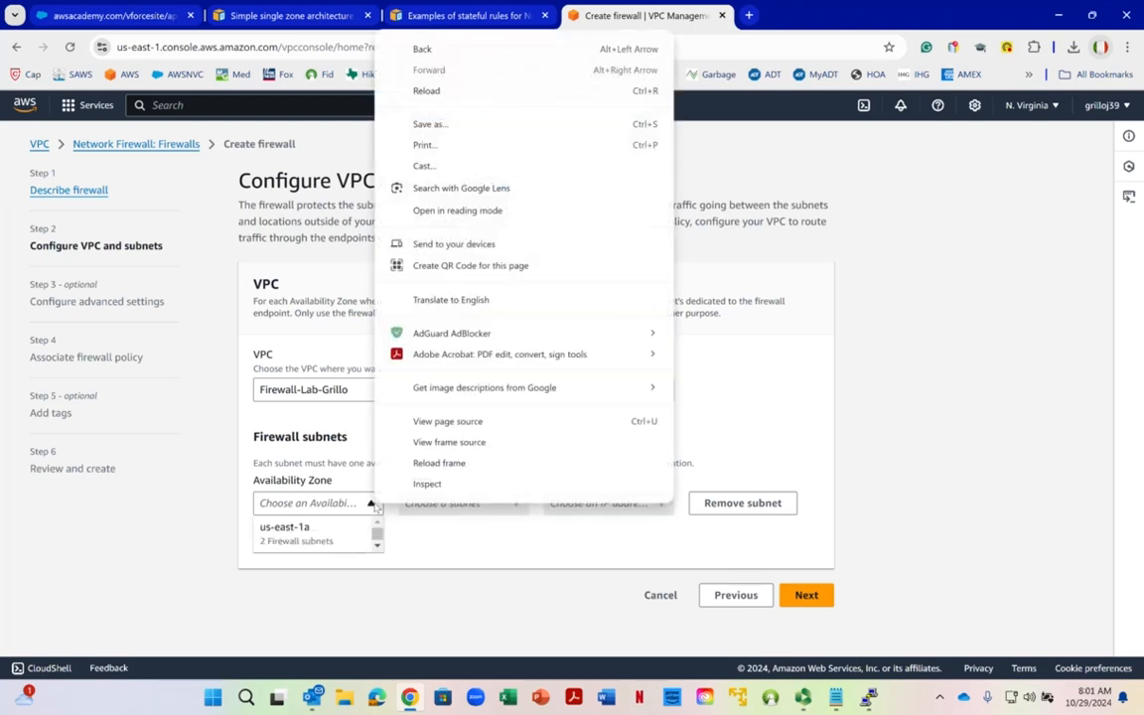
key("Escape")
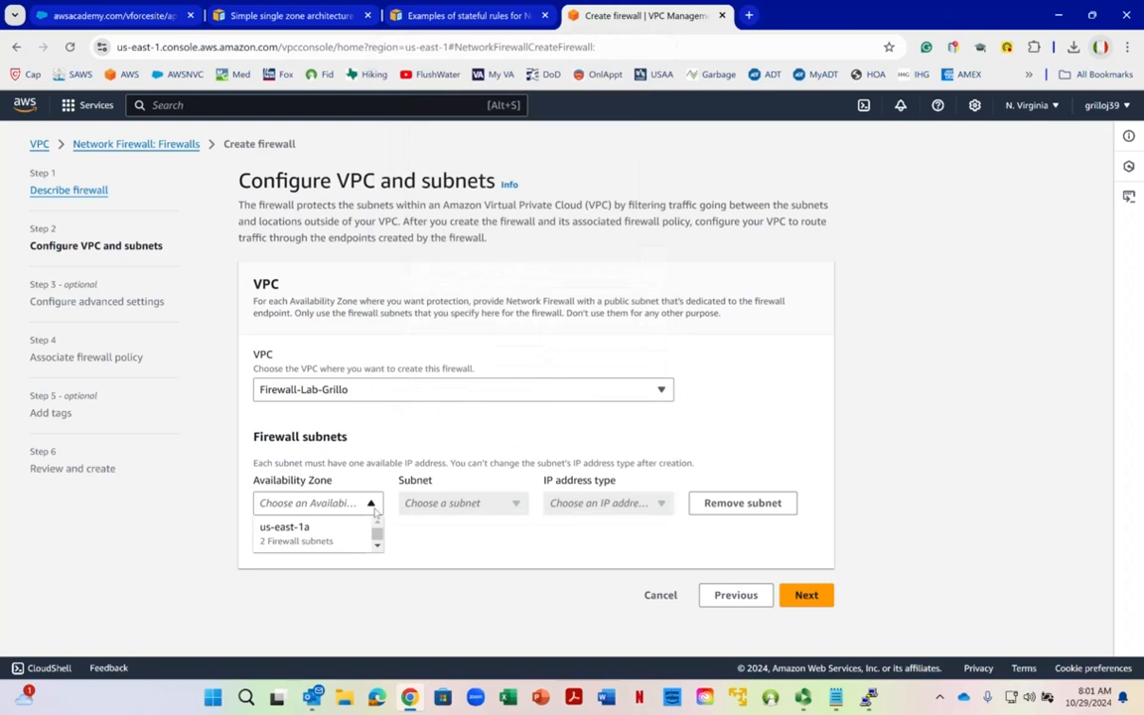
left_click(329, 535)
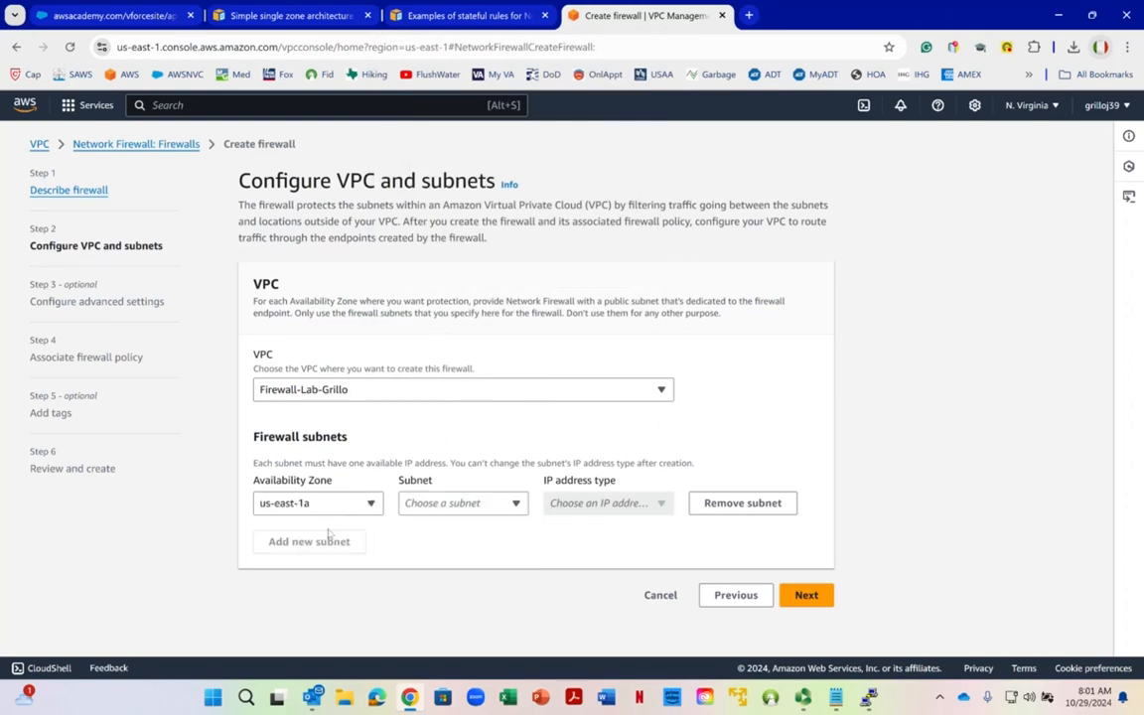
left_click(429, 504)
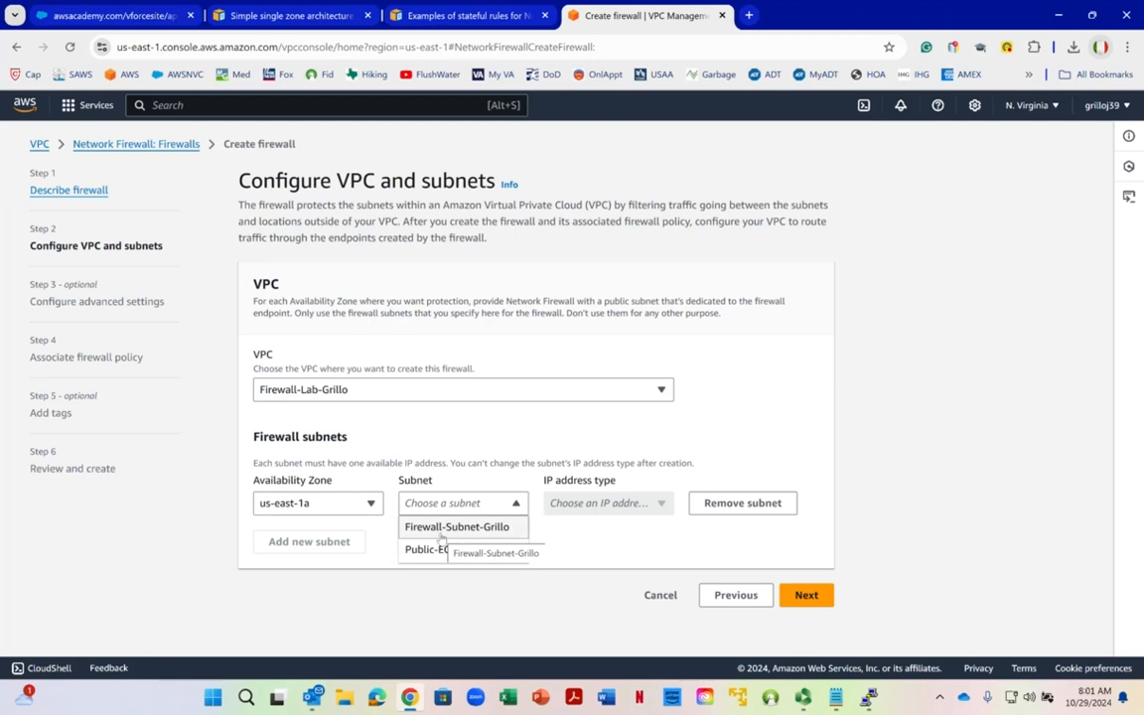
left_click(440, 529)
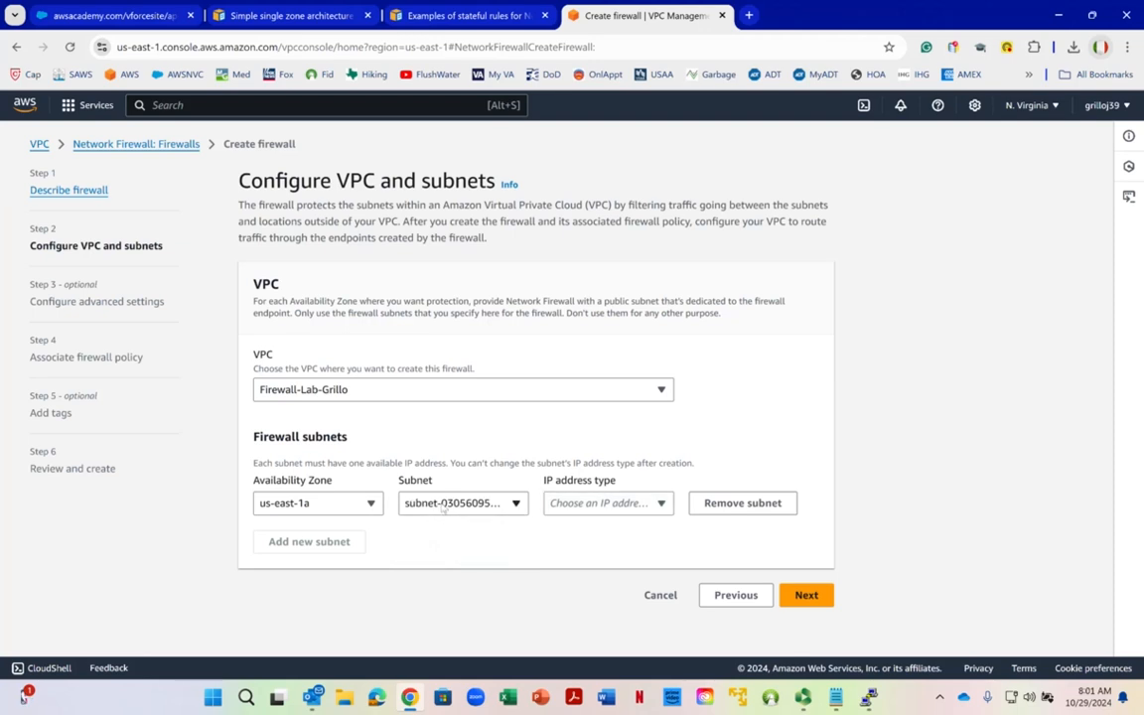
left_click(659, 503)
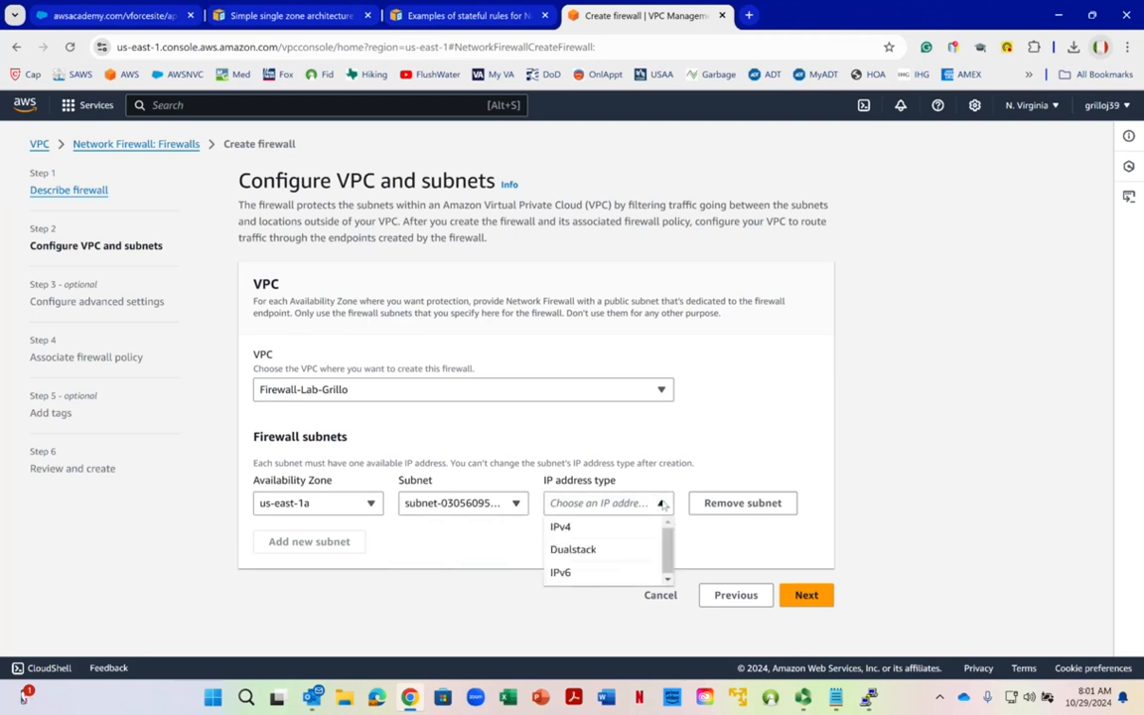
left_click(643, 527)
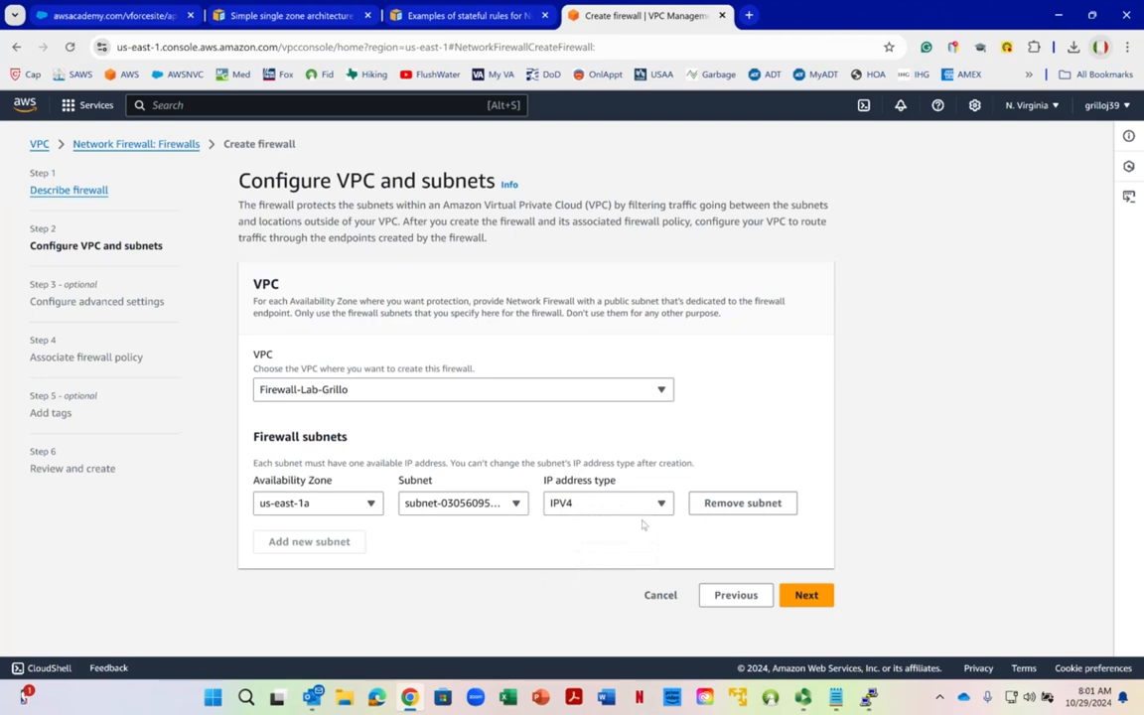
left_click(808, 595)
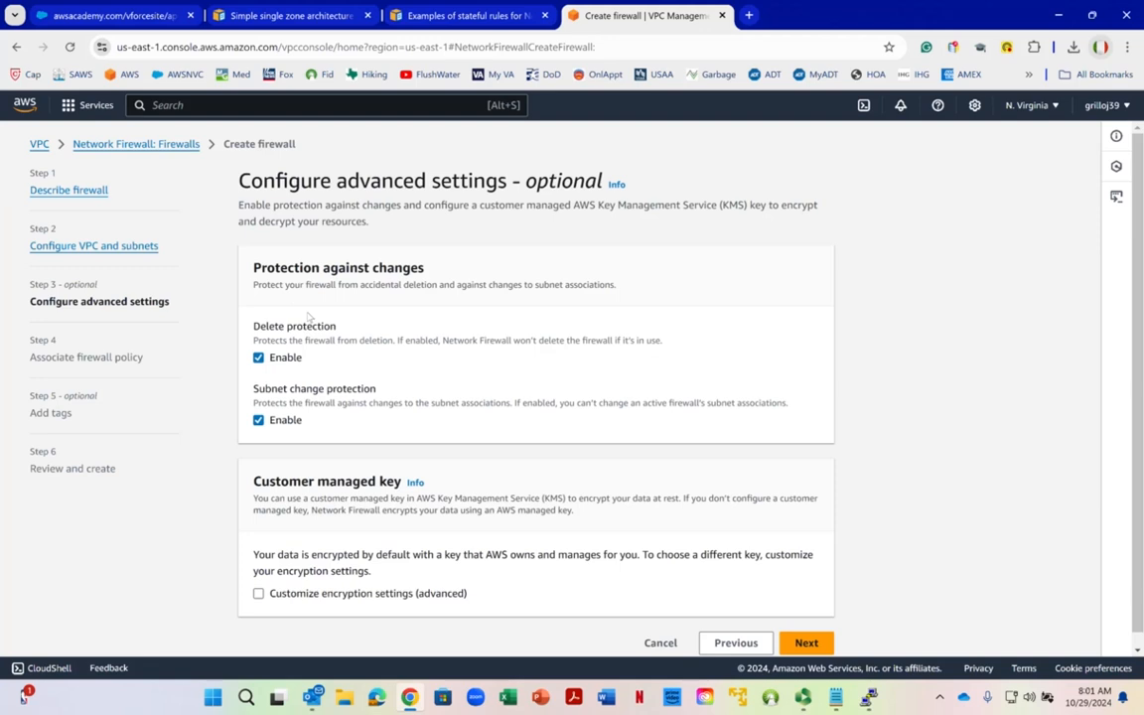
Step: Disable delete protection and subnet change protection for the firewall, and proceed to the firewall policy association
right_click(264, 335)
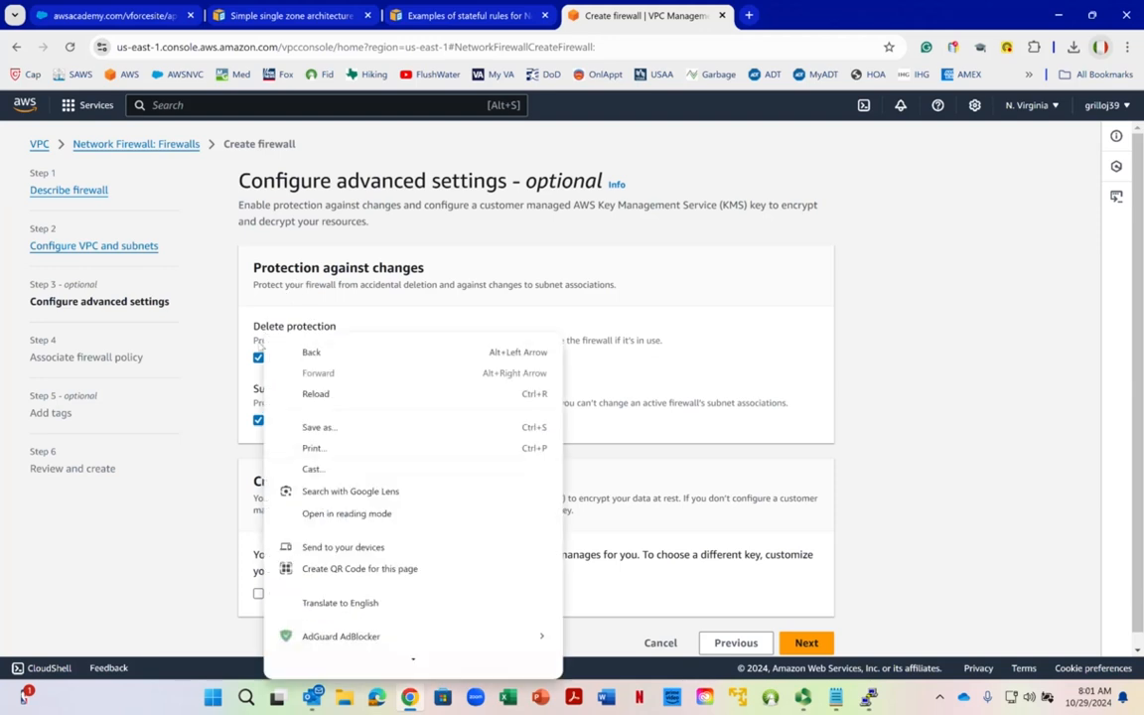
left_click(258, 357)
right_click(259, 357)
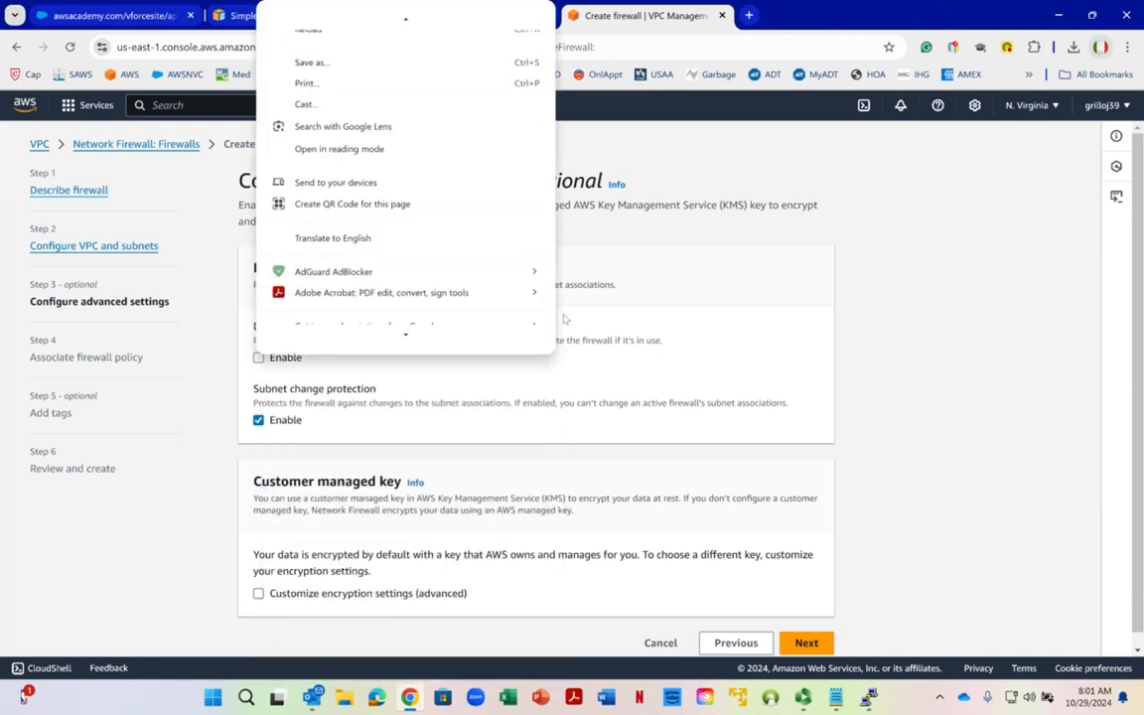
left_click(580, 339)
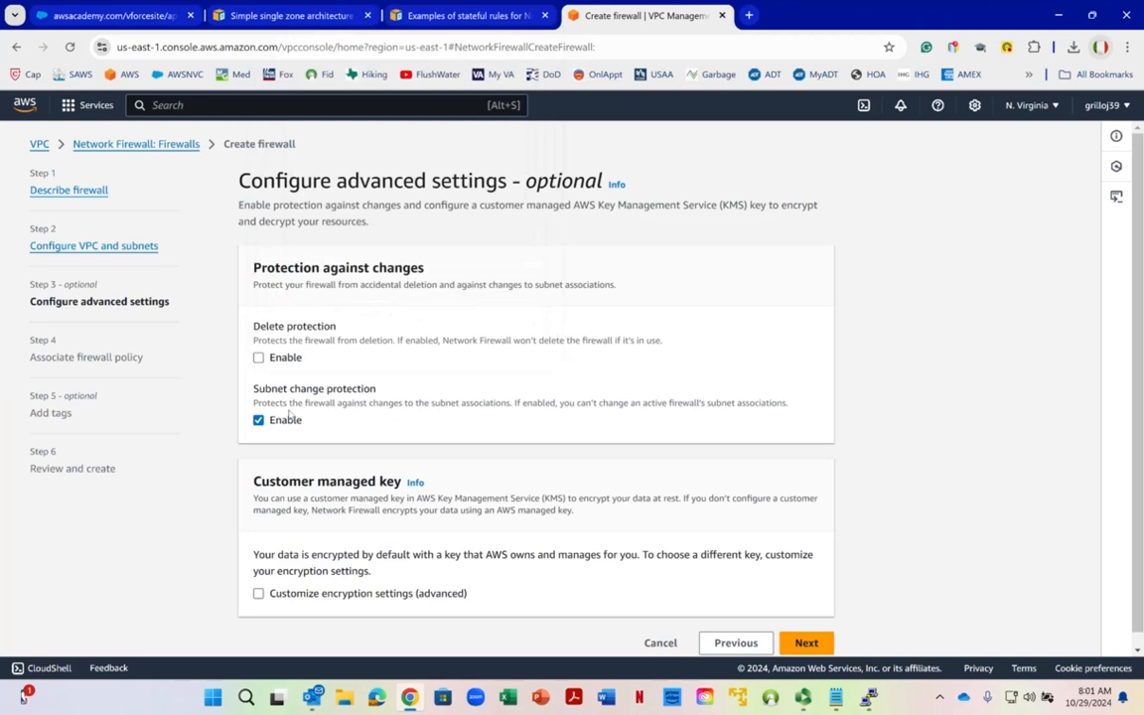
left_click(258, 420)
right_click(256, 319)
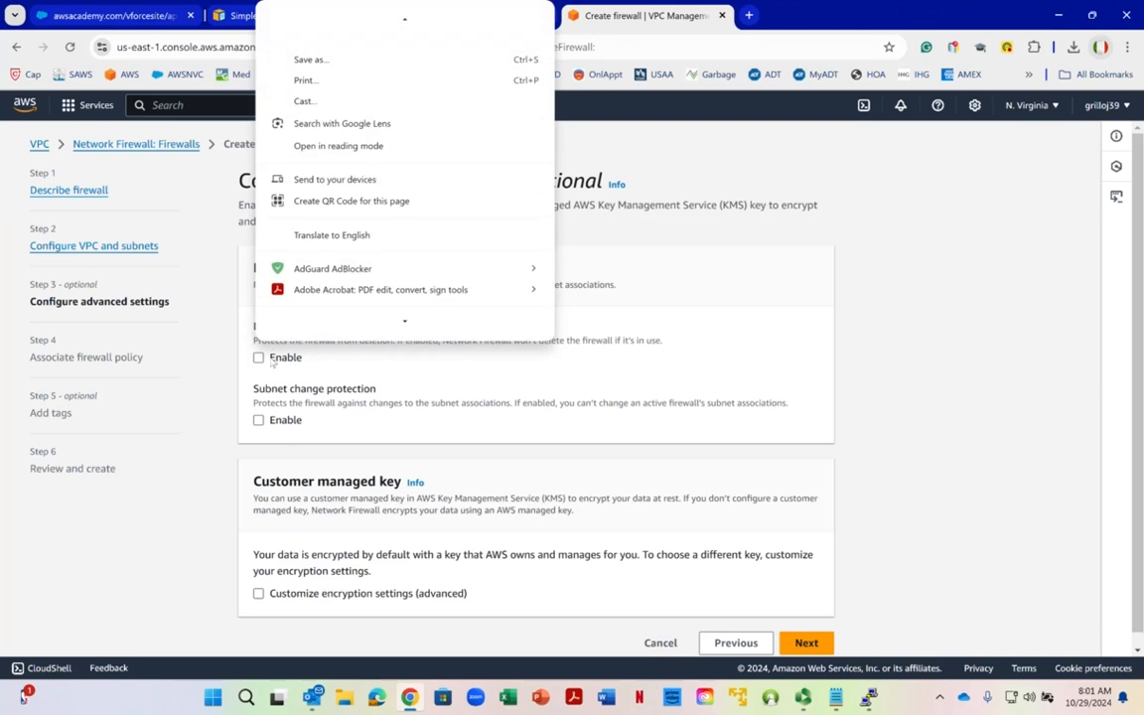
scroll(331, 394, "down", 1)
left_click(803, 630)
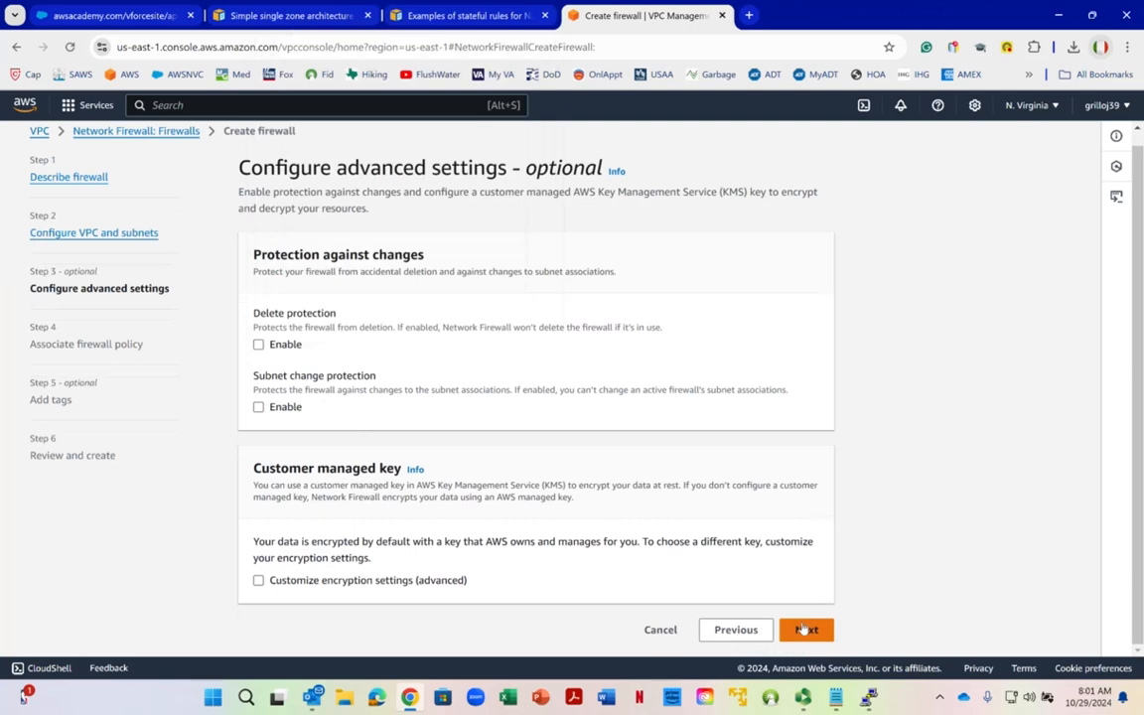
Step: Associate the existing Firewall-Policy with the firewall and proceed to the tags
right_click(296, 252)
left_click(251, 348)
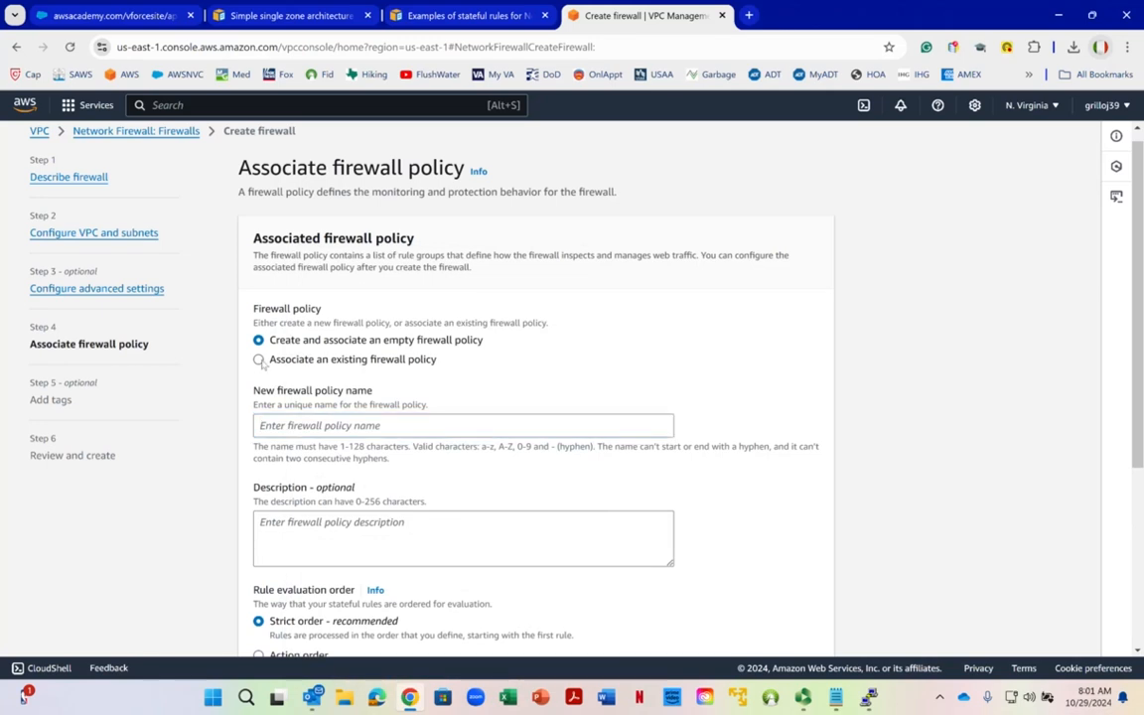
left_click(259, 361)
left_click(664, 440)
right_click(312, 465)
left_click(265, 475)
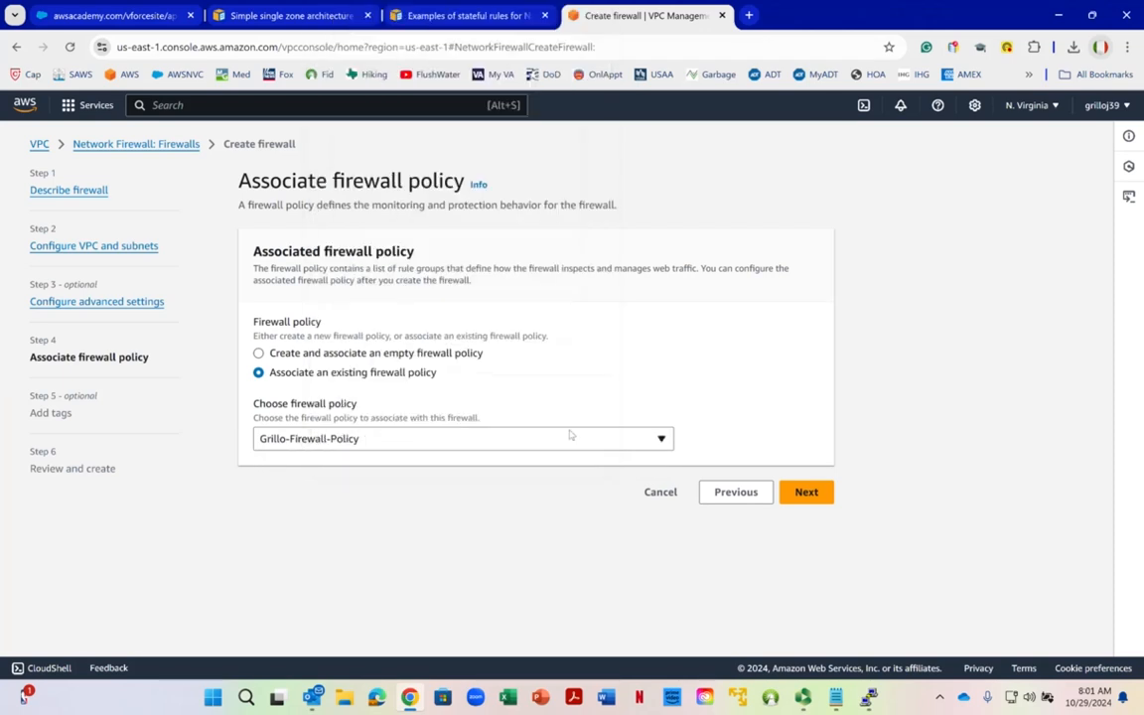
left_click(806, 491)
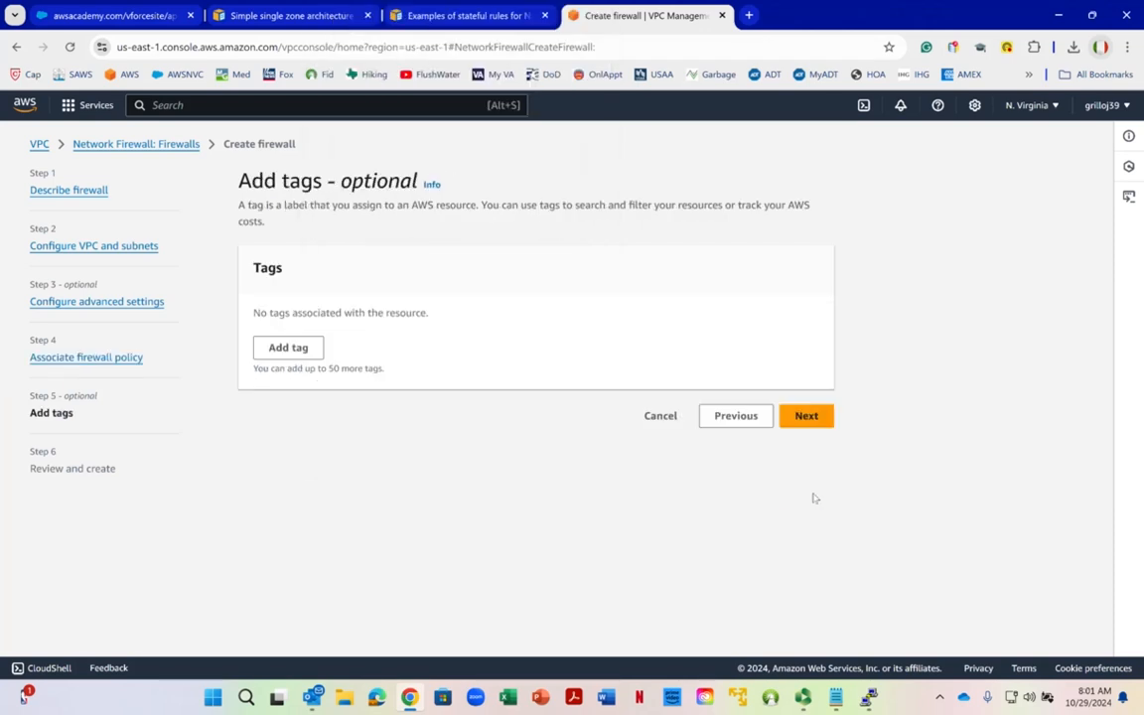
Step: Skip adding tags, review the firewall configuration and create the firewall
left_click(806, 417)
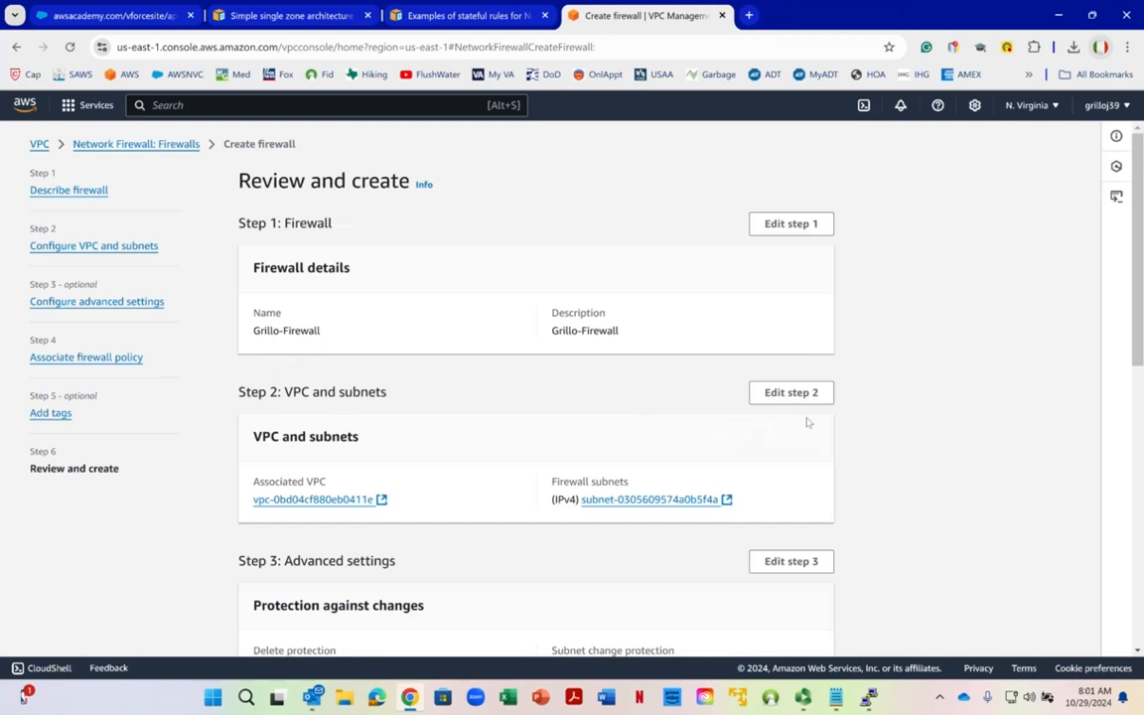
scroll(591, 354, "down", 1)
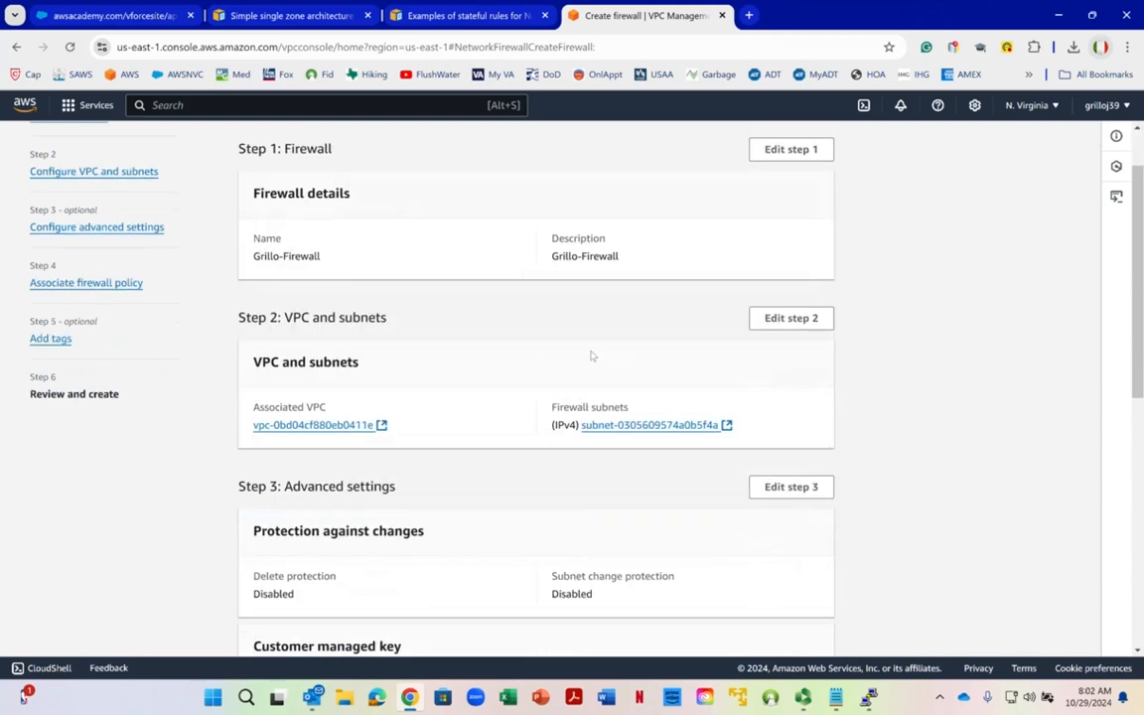
scroll(591, 354, "down", 2)
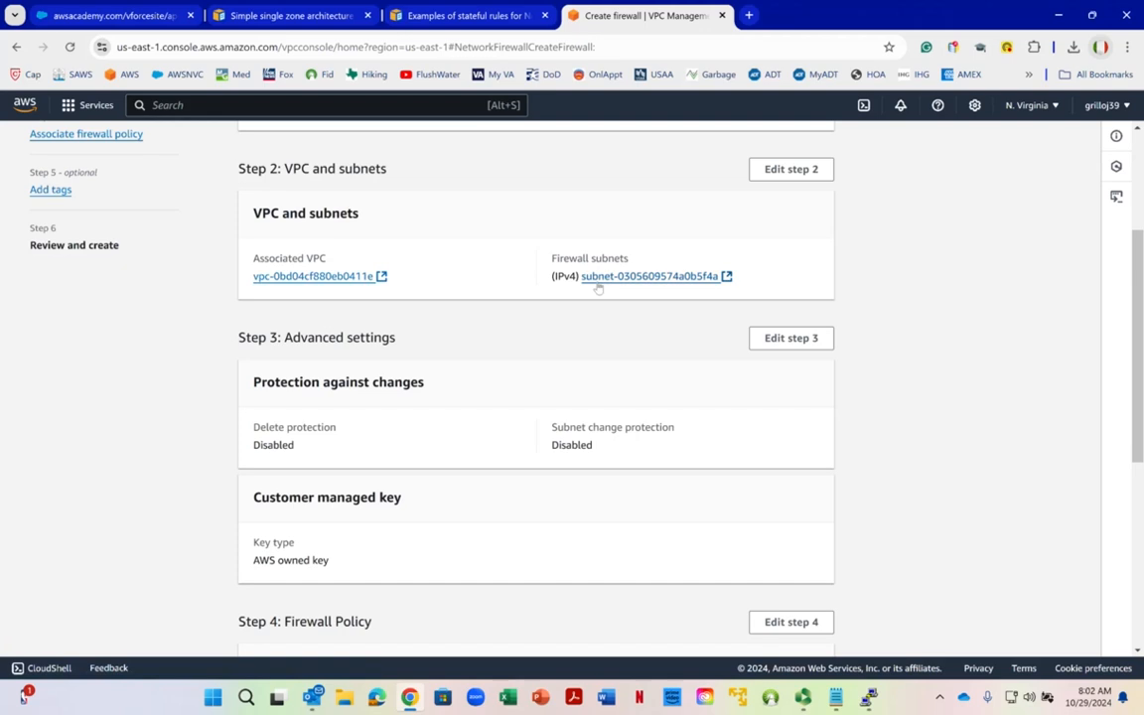
scroll(599, 287, "down", 2)
scroll(598, 288, "down", 2)
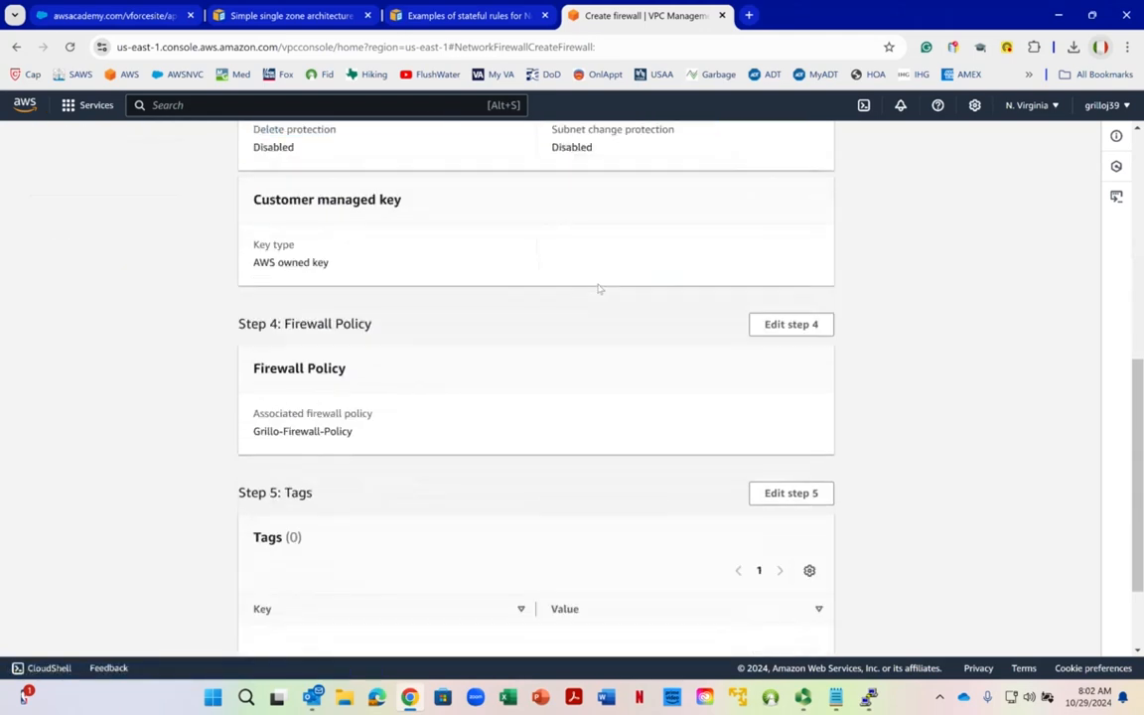
scroll(598, 288, "down", 2)
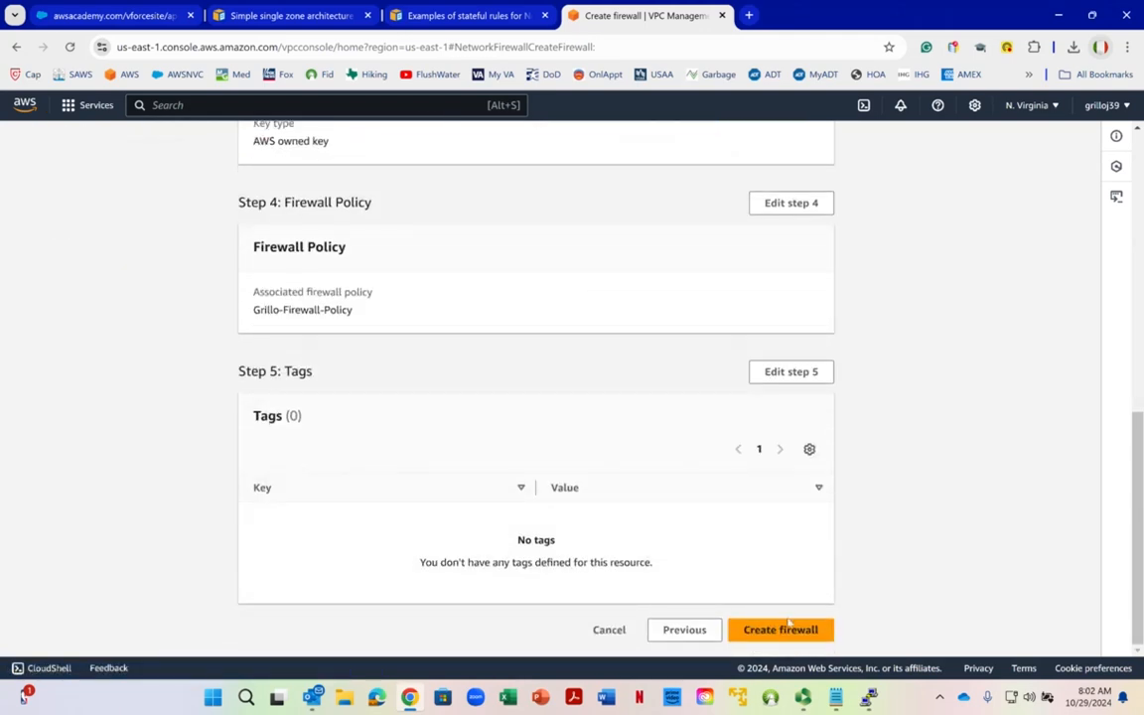
left_click(790, 630)
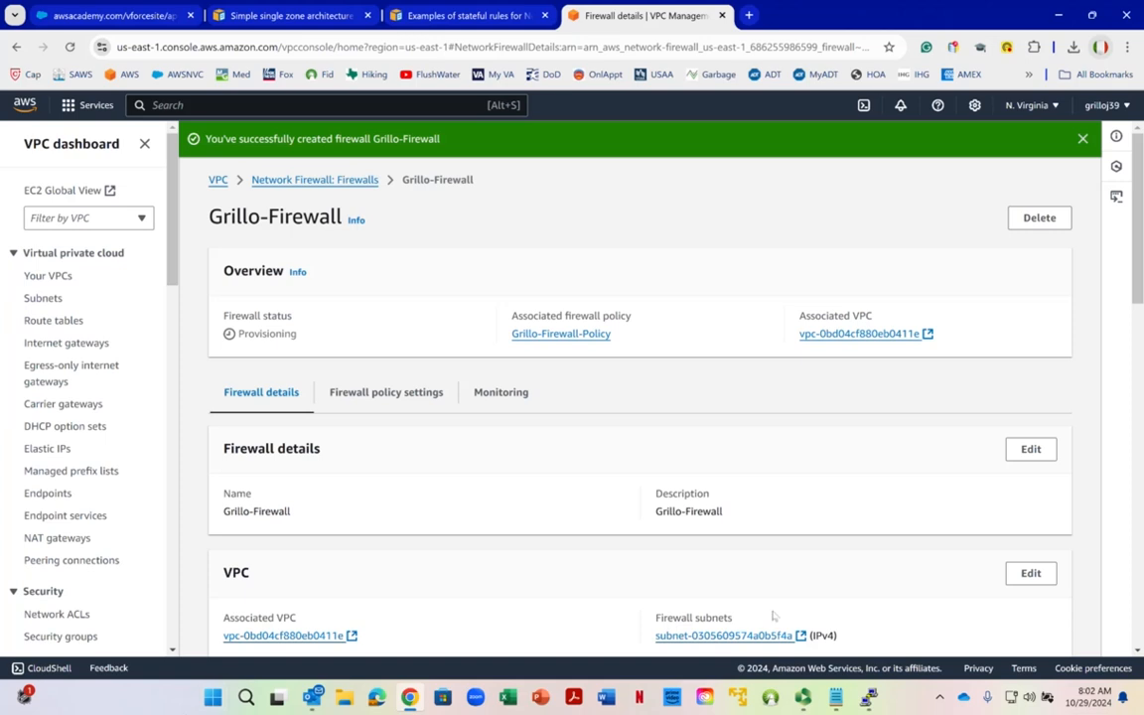
left_click(805, 701)
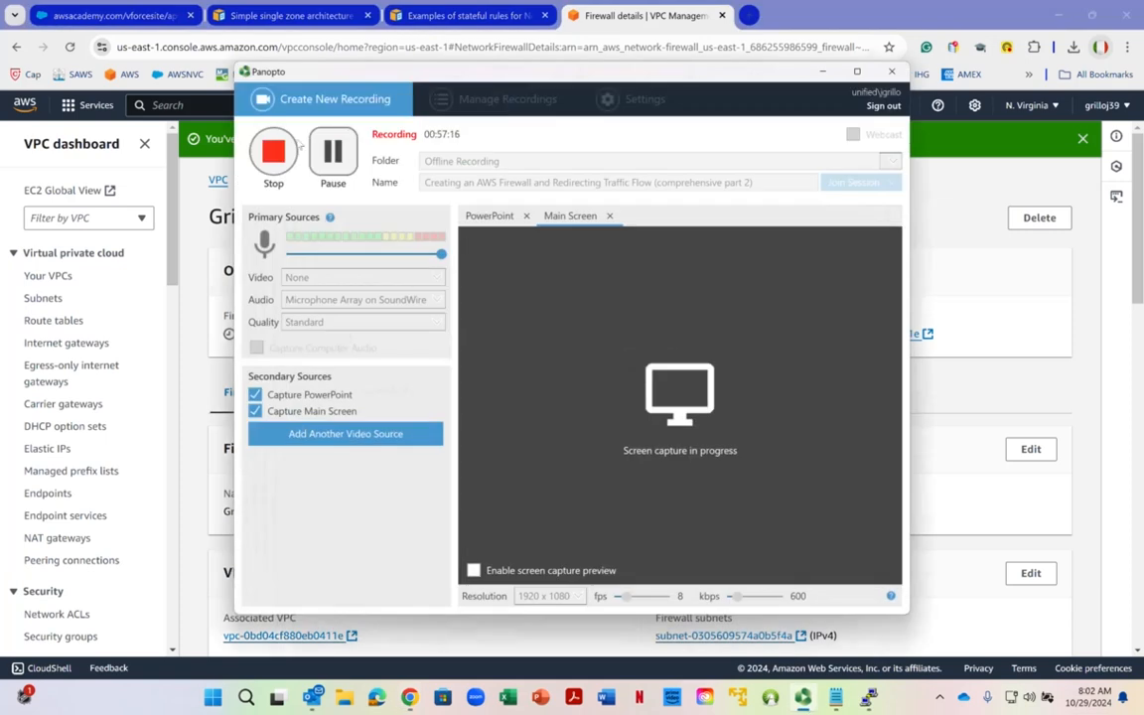
left_click(333, 152)
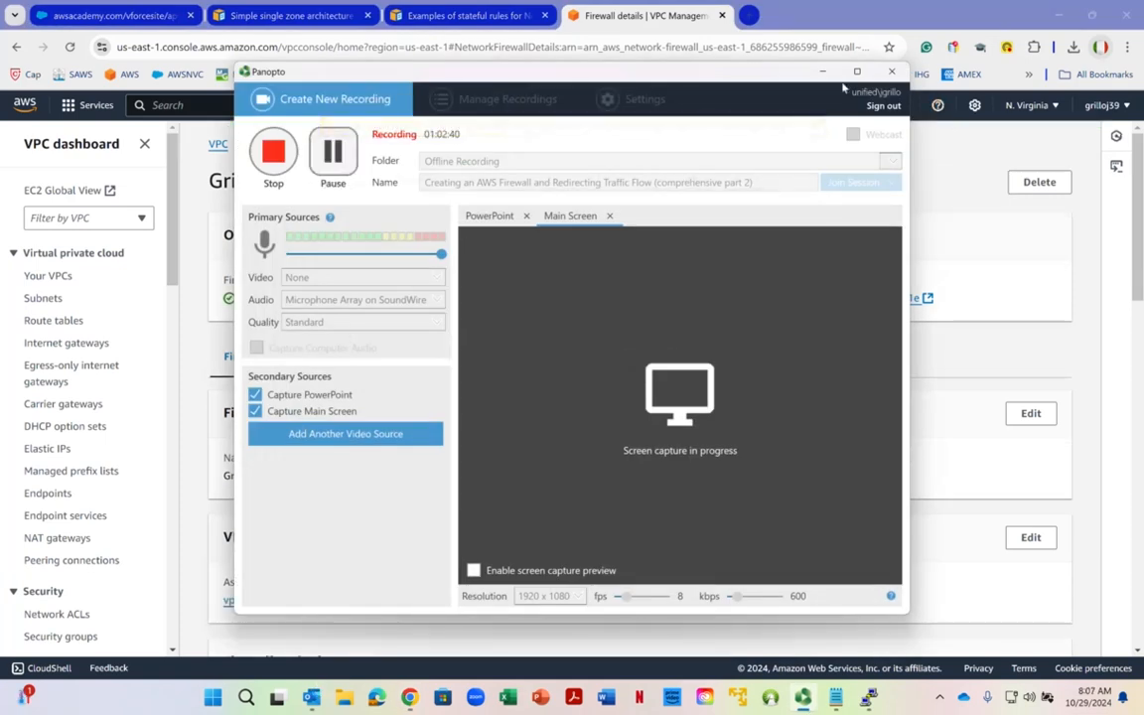
left_click(822, 71)
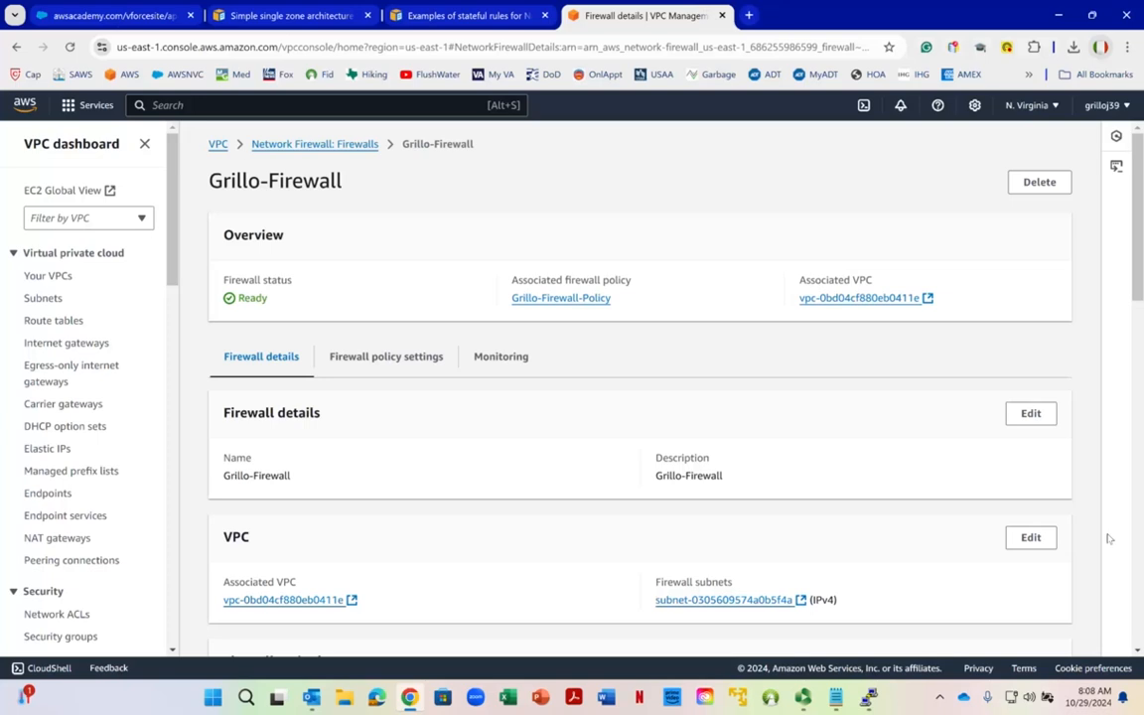
Step: Switch to the FIREWALL LAB.txt notes in Notepad and review the IGW route table, edge association and firewall endpoint route instructions
left_click(836, 697)
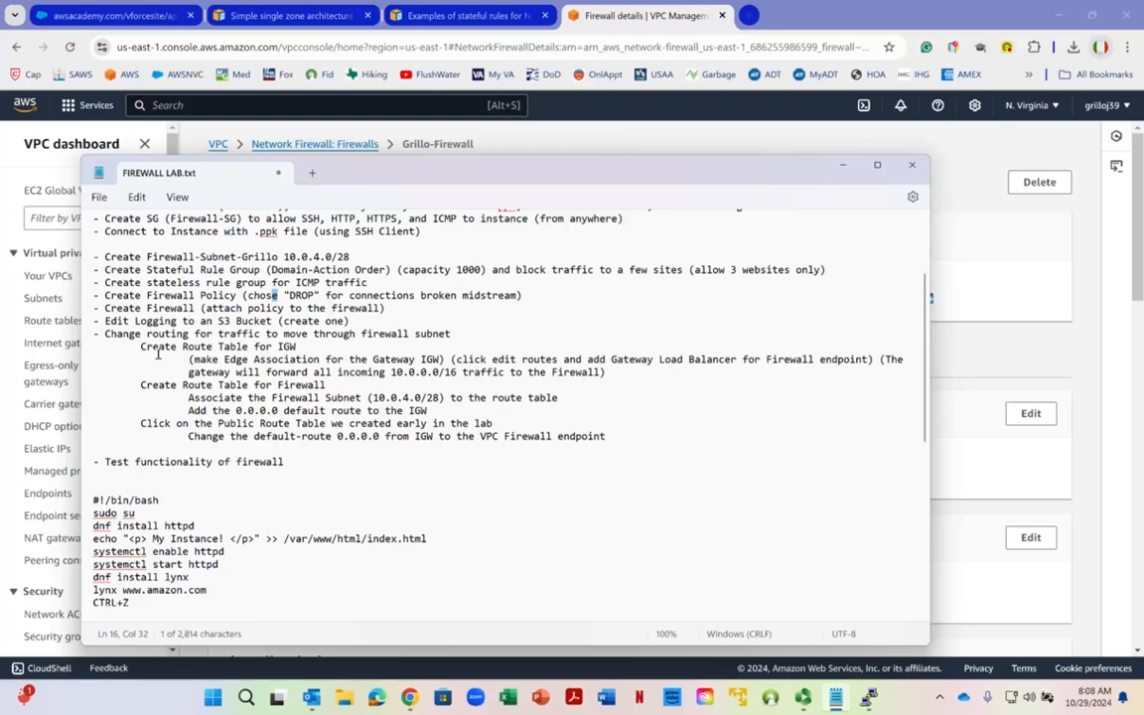
left_click_drag(142, 345, 304, 349)
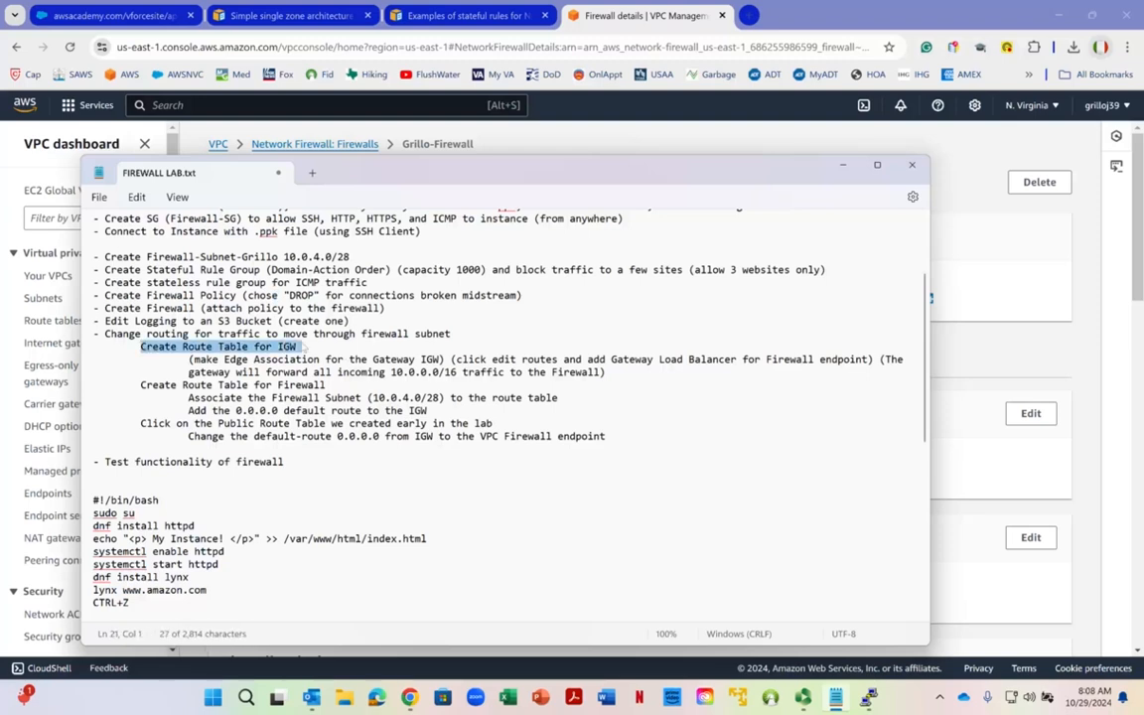
left_click(193, 362)
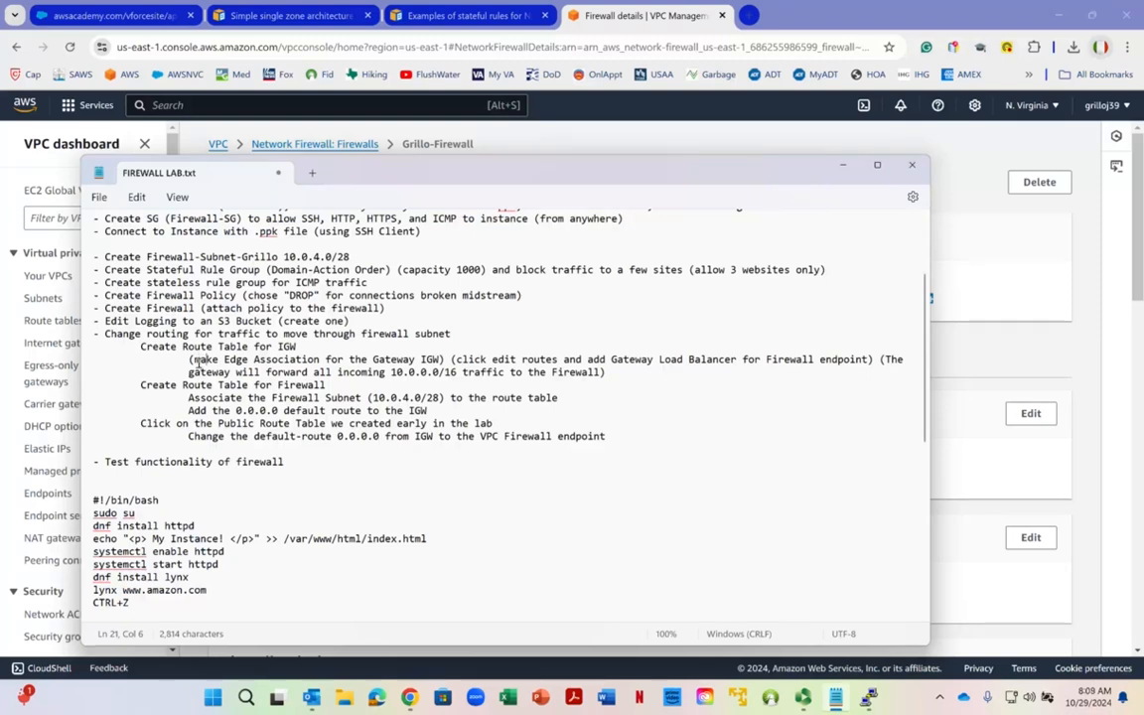
left_click_drag(194, 362, 442, 361)
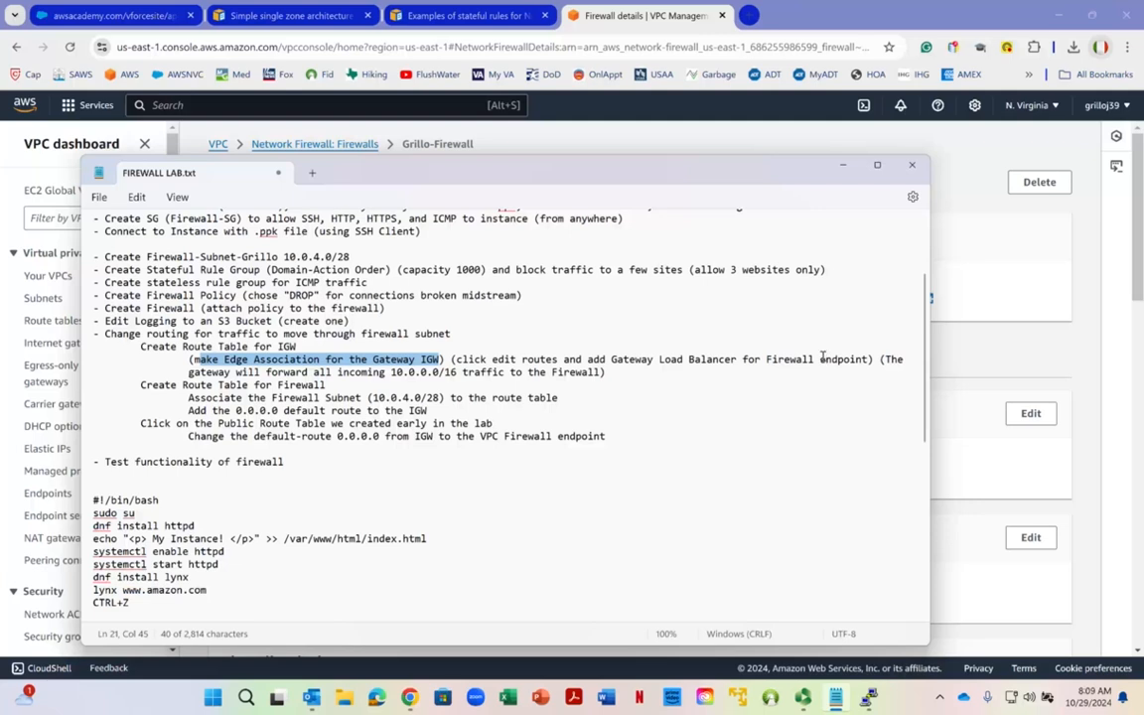
left_click_drag(390, 372, 459, 372)
left_click(549, 372)
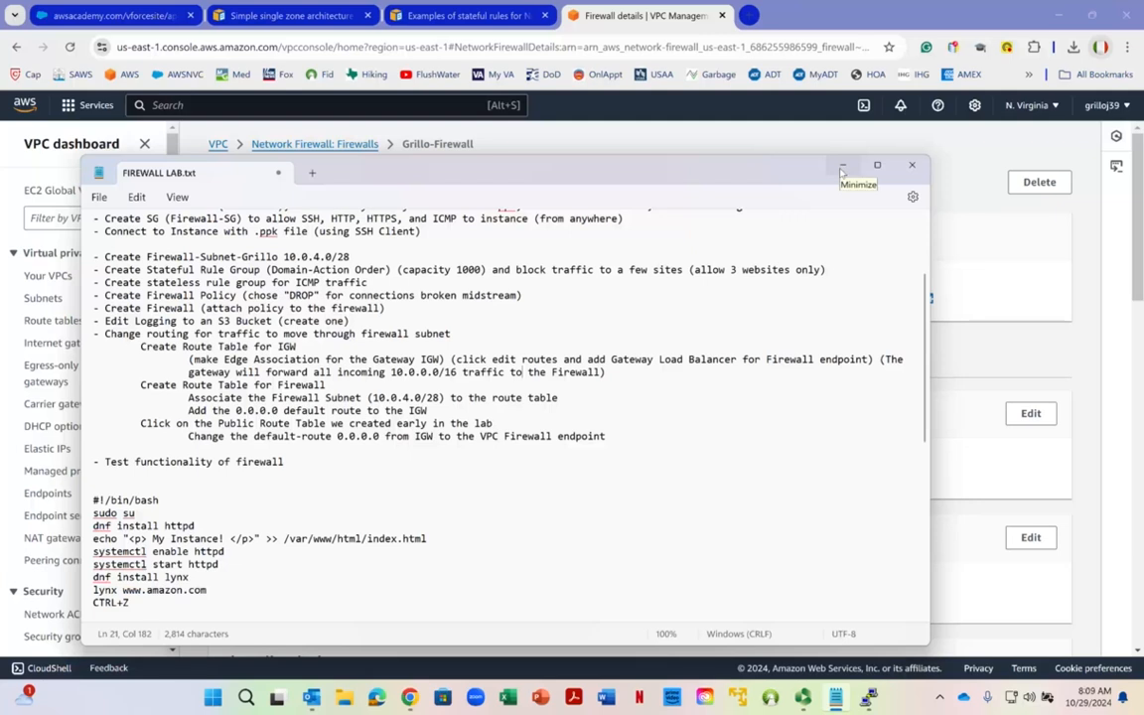
left_click(793, 362)
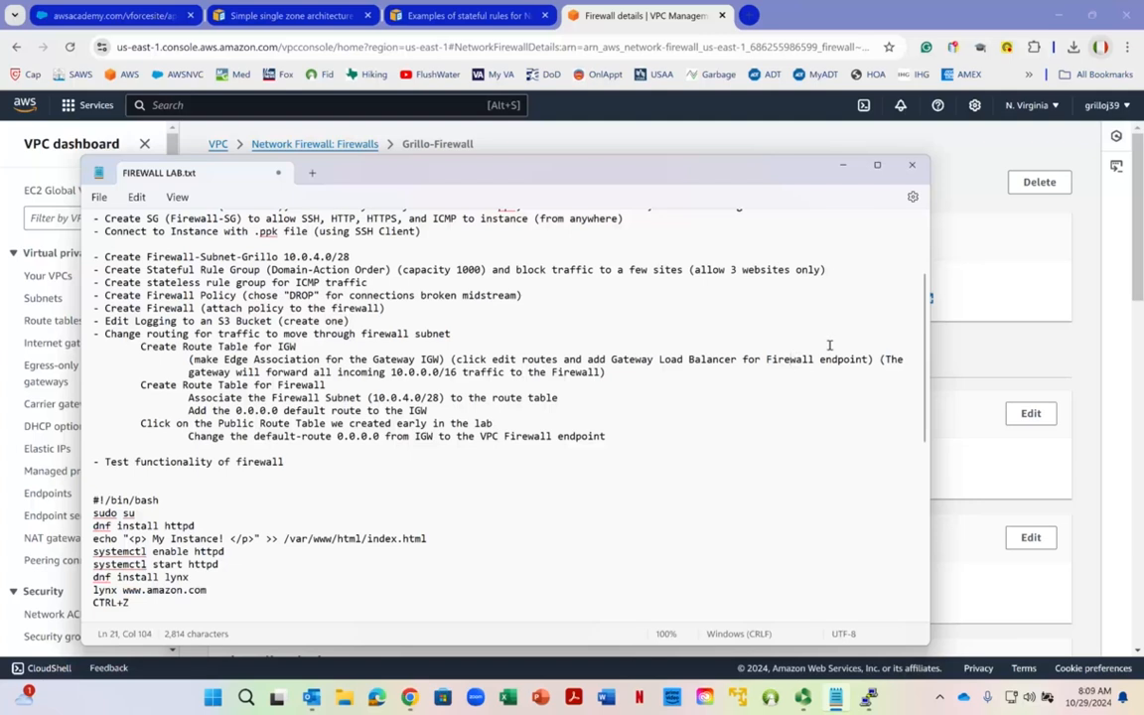
left_click(843, 165)
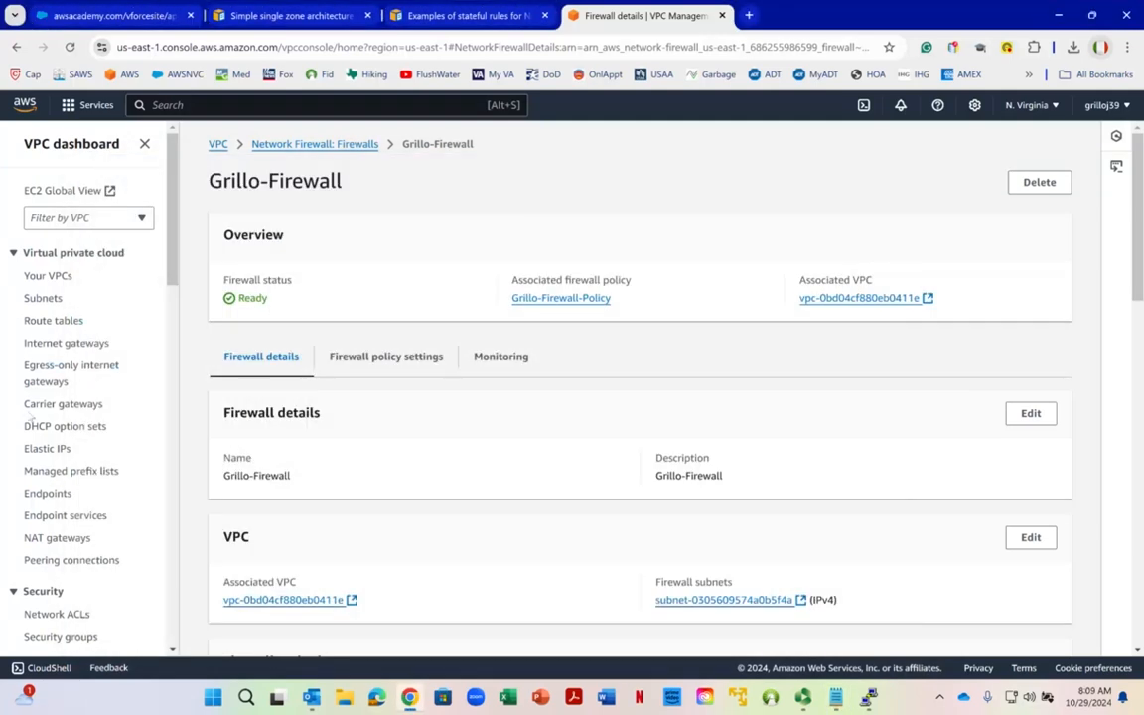
Step: Open the list of VPC endpoints to examine the endpoint belonging to the new firewall
scroll(40, 415, "down", 1)
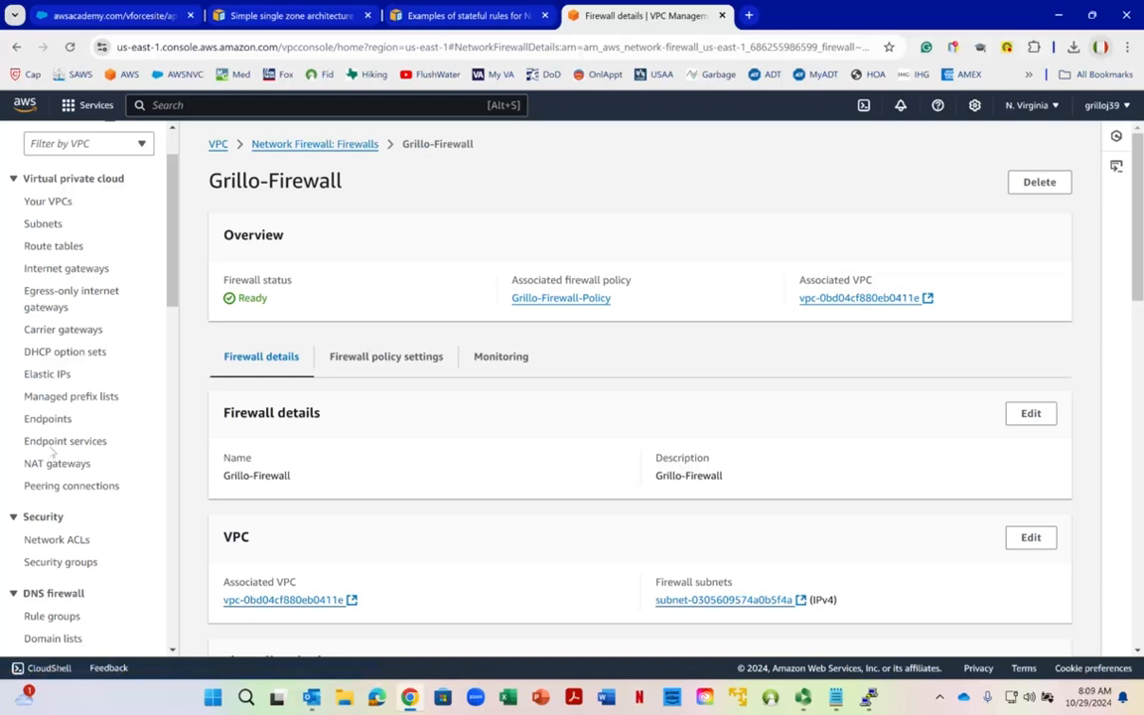
right_click(49, 419)
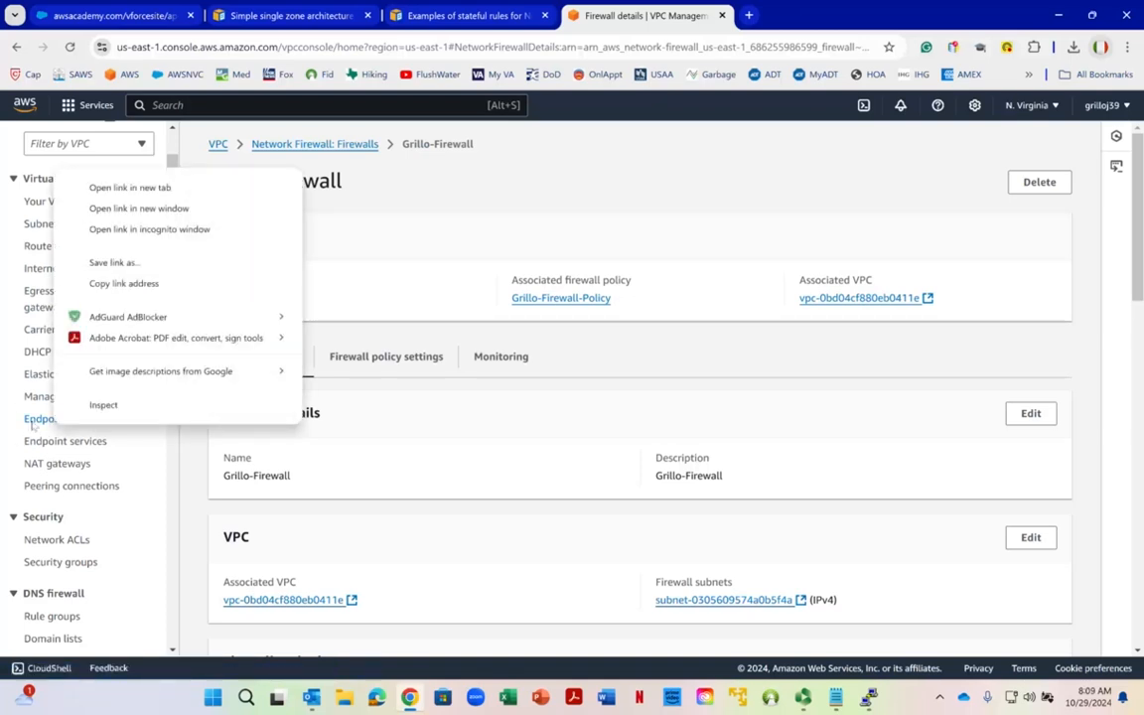
left_click(34, 421)
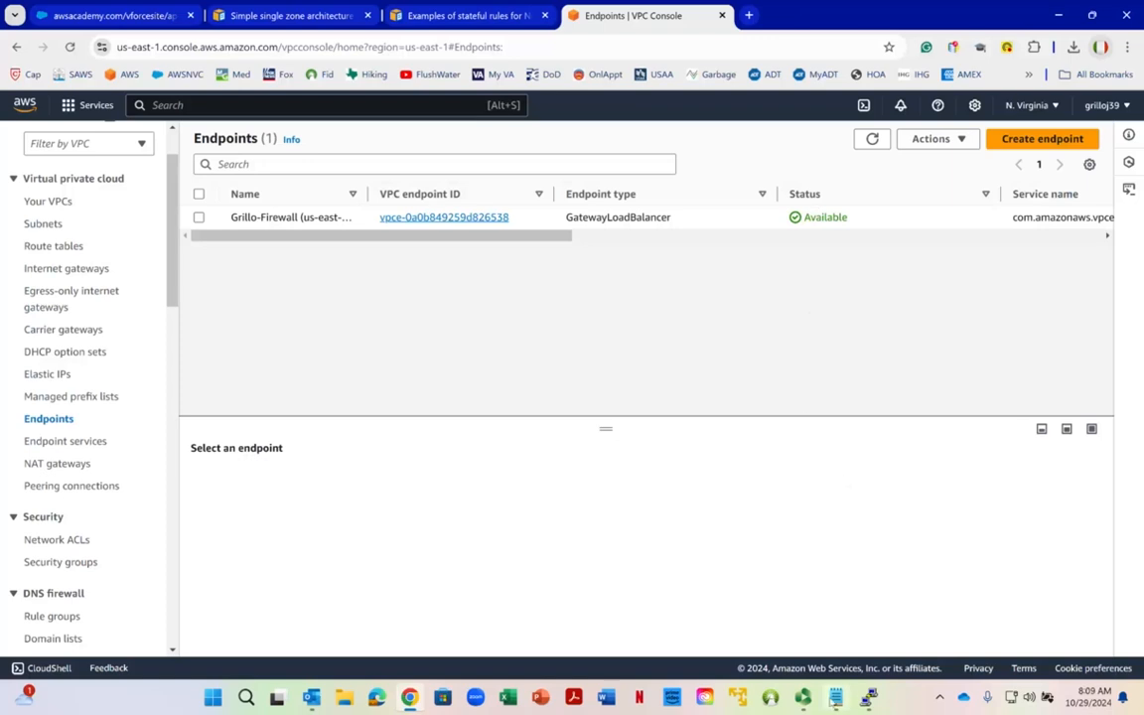
Step: Switch to the FIREWALL LAB.txt notes in Notepad and locate the instruction to create the IGW route table
left_click(836, 698)
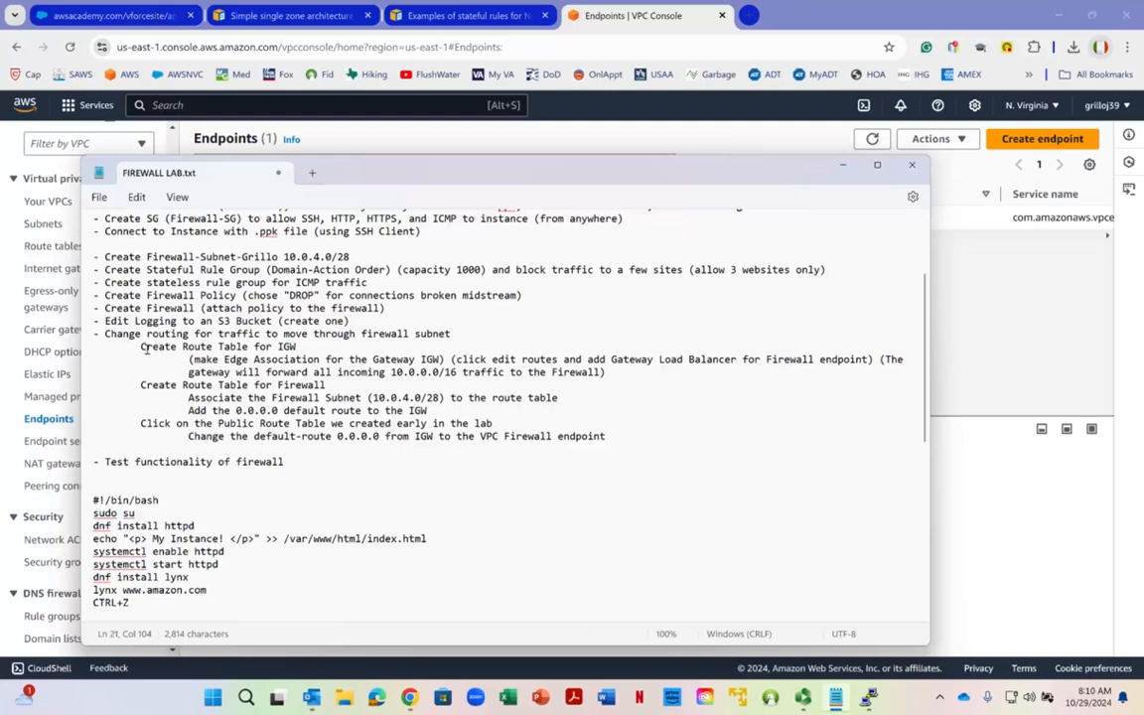
left_click_drag(140, 348, 305, 353)
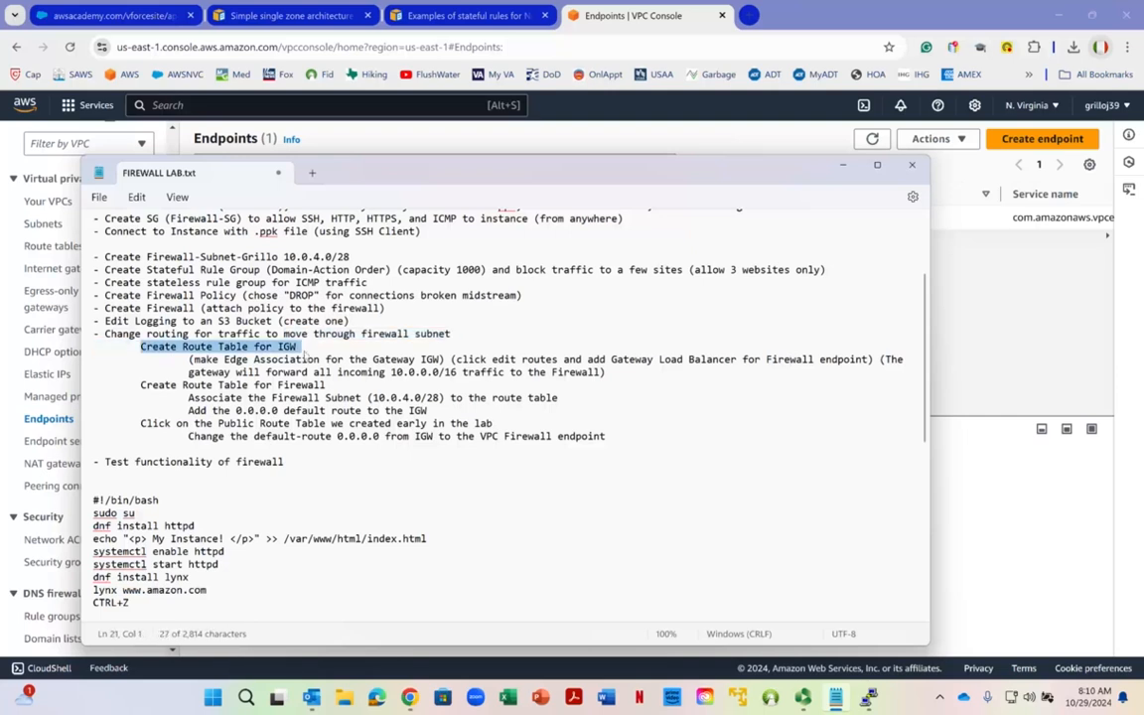
left_click(759, 147)
Step: Start a new route table in the AWS VPC console in Chrome and name it IGW-RT
left_click(53, 247)
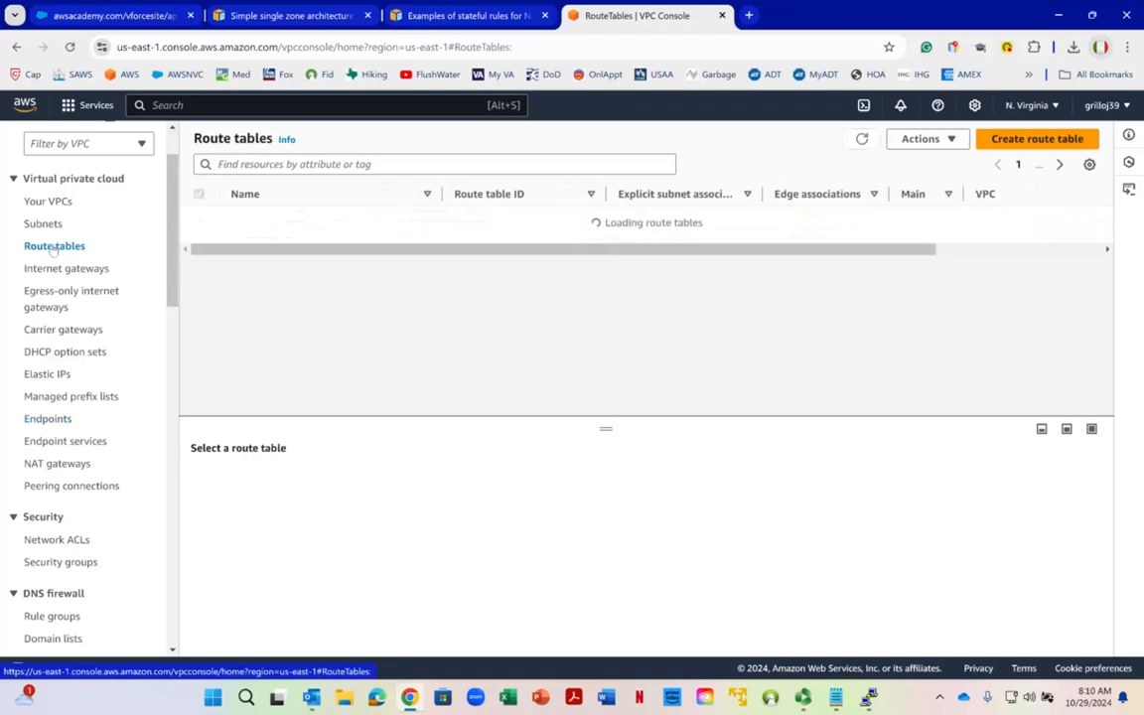
right_click(53, 248)
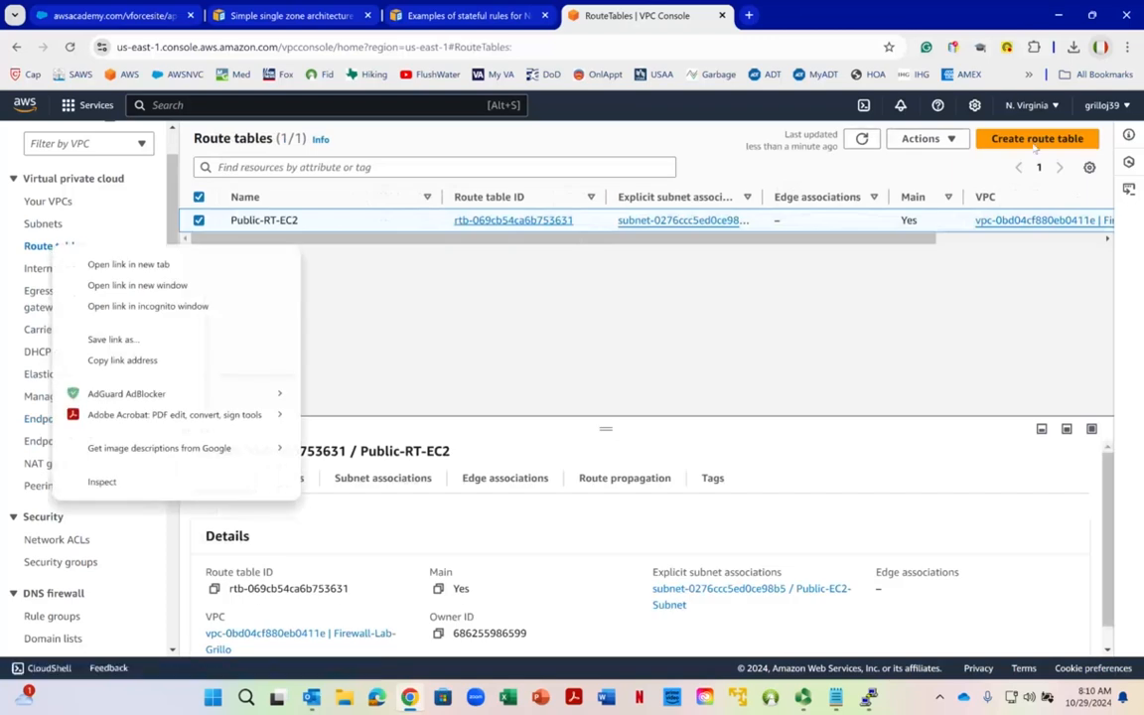
left_click(1035, 141)
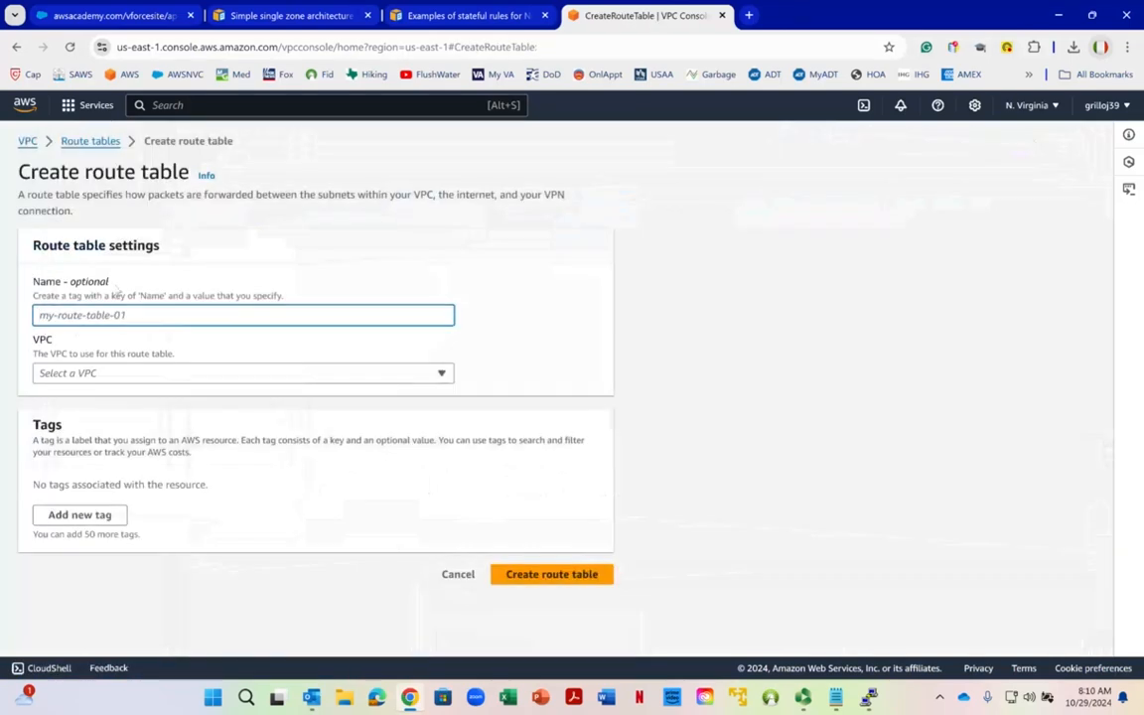
type("IG")
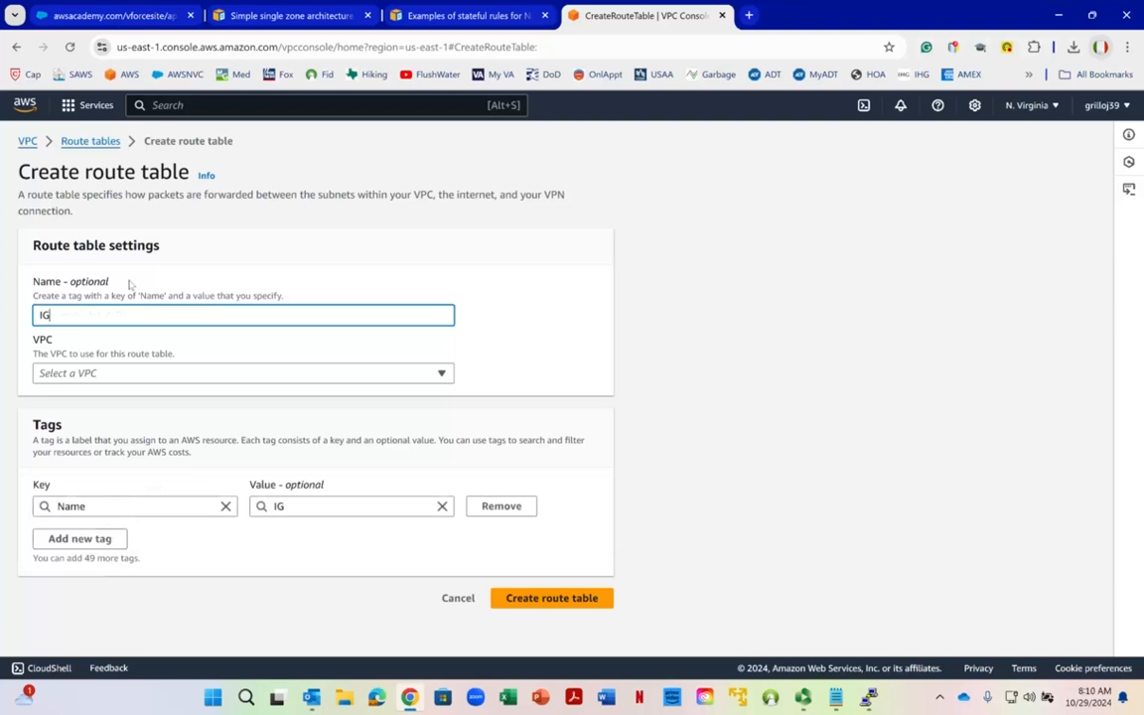
type("W-R")
key("BackSpace")
key("BackSpace")
key("BackSpace")
key("BackSpace")
key("BackSpace")
type("IGW-RT")
Step: Assign the new route table to the firewall lab VPC and create it
left_click(74, 373)
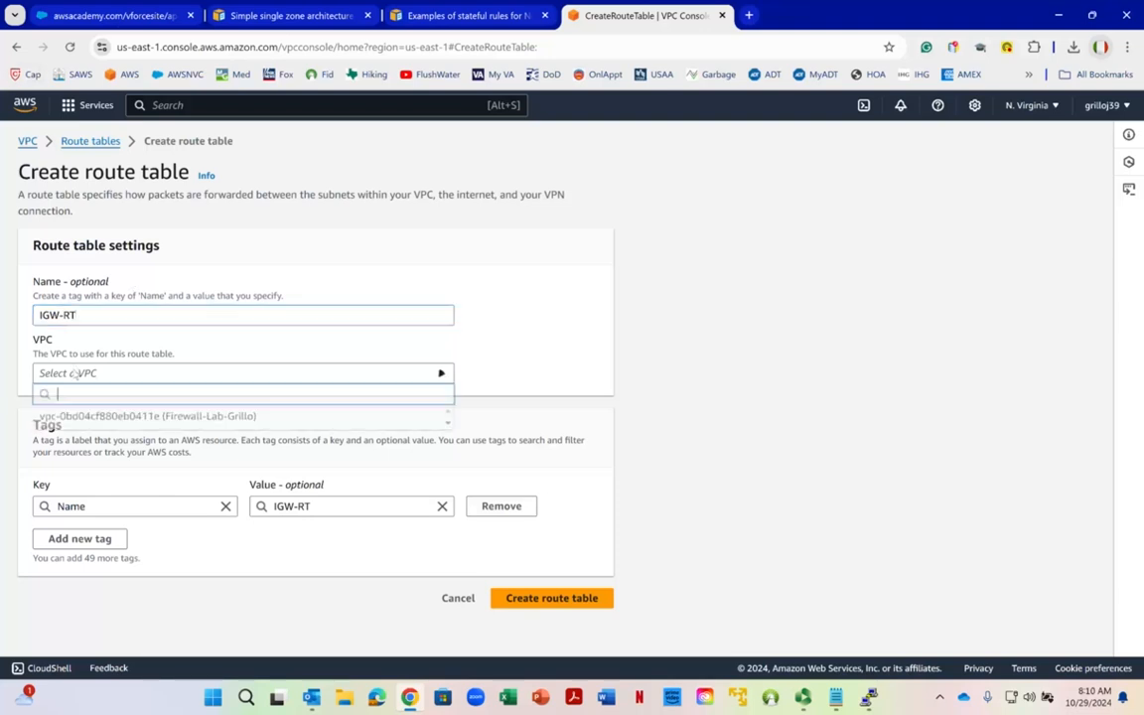
left_click(219, 417)
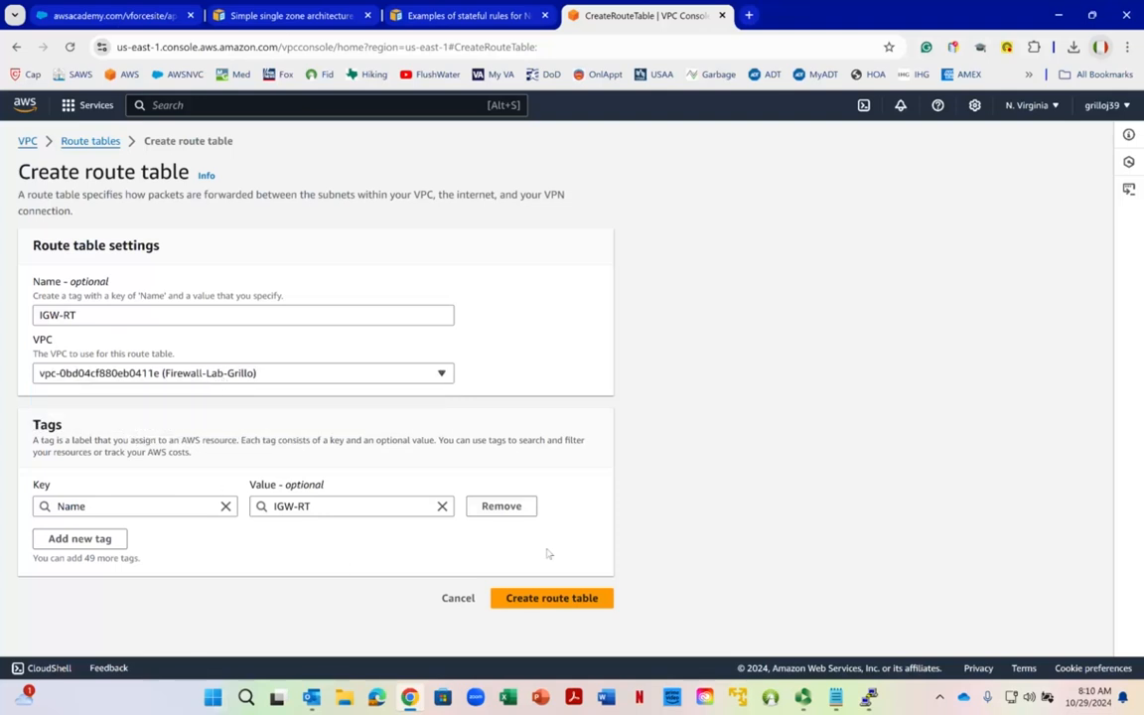
left_click(556, 599)
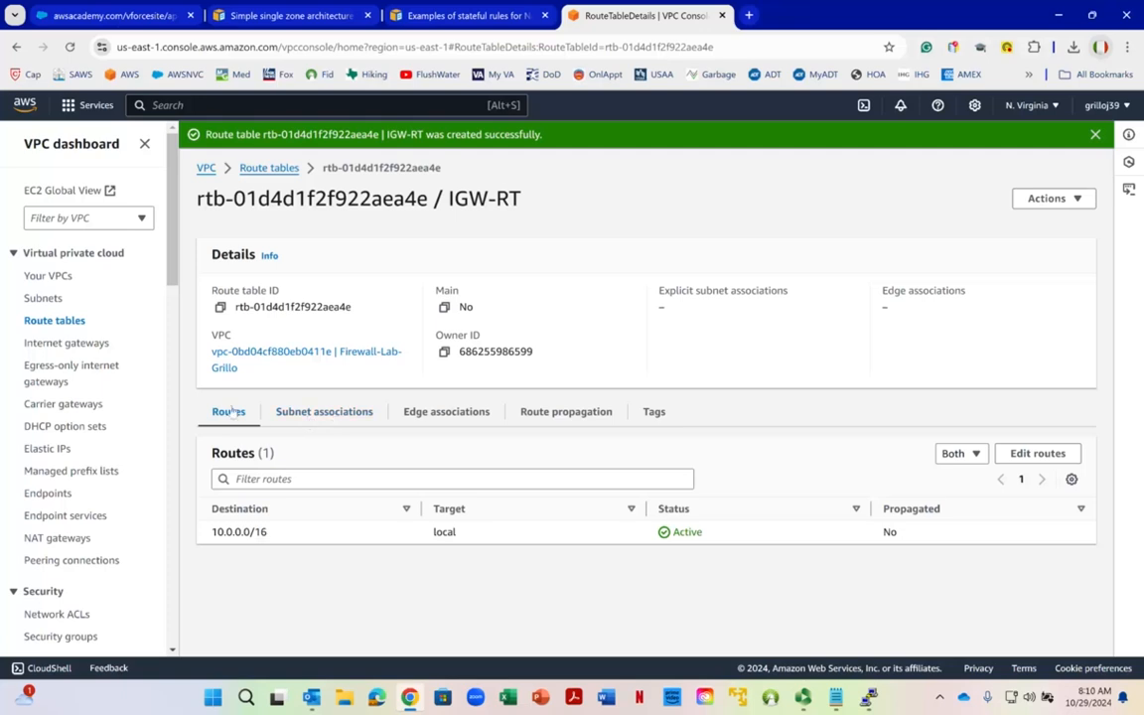
Step: Associate the lab's internet gateway with IGW-RT as an edge association, save it, and check the association and routes
left_click(472, 418)
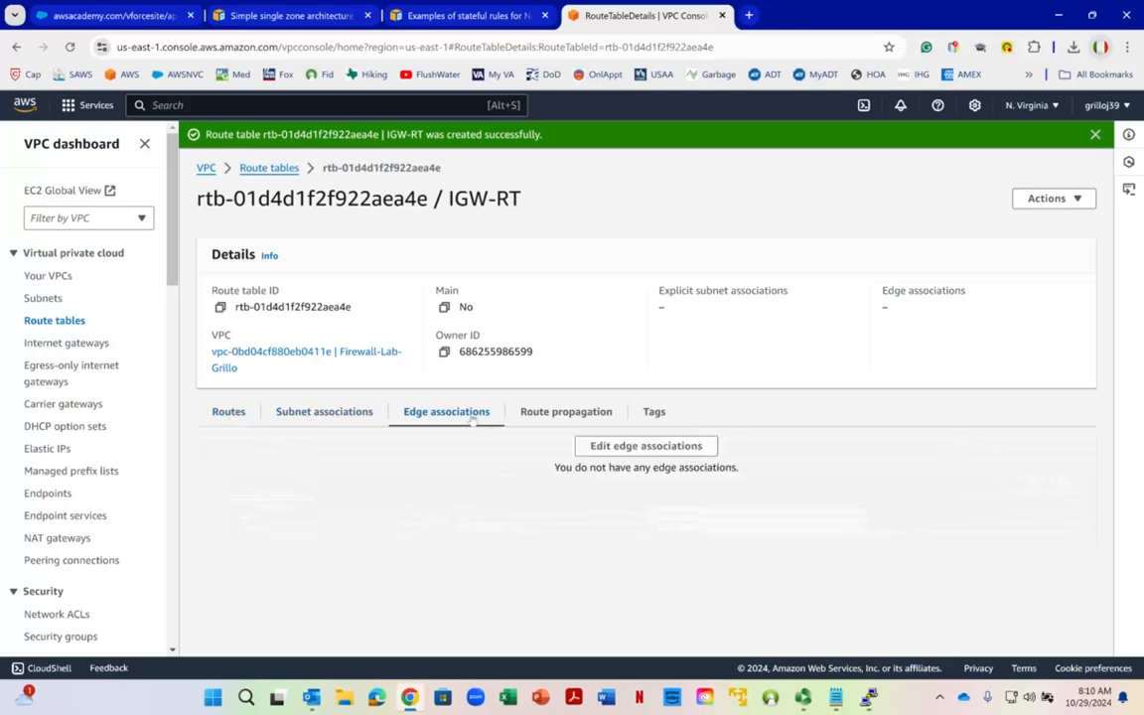
left_click(640, 445)
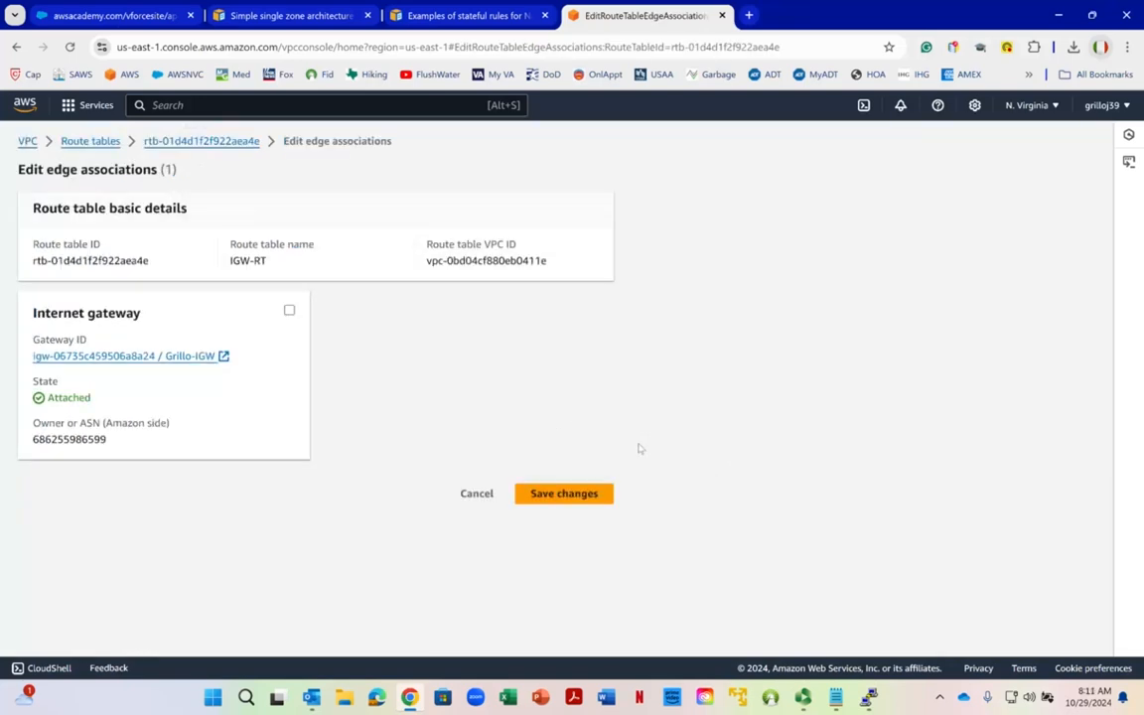
left_click(289, 311)
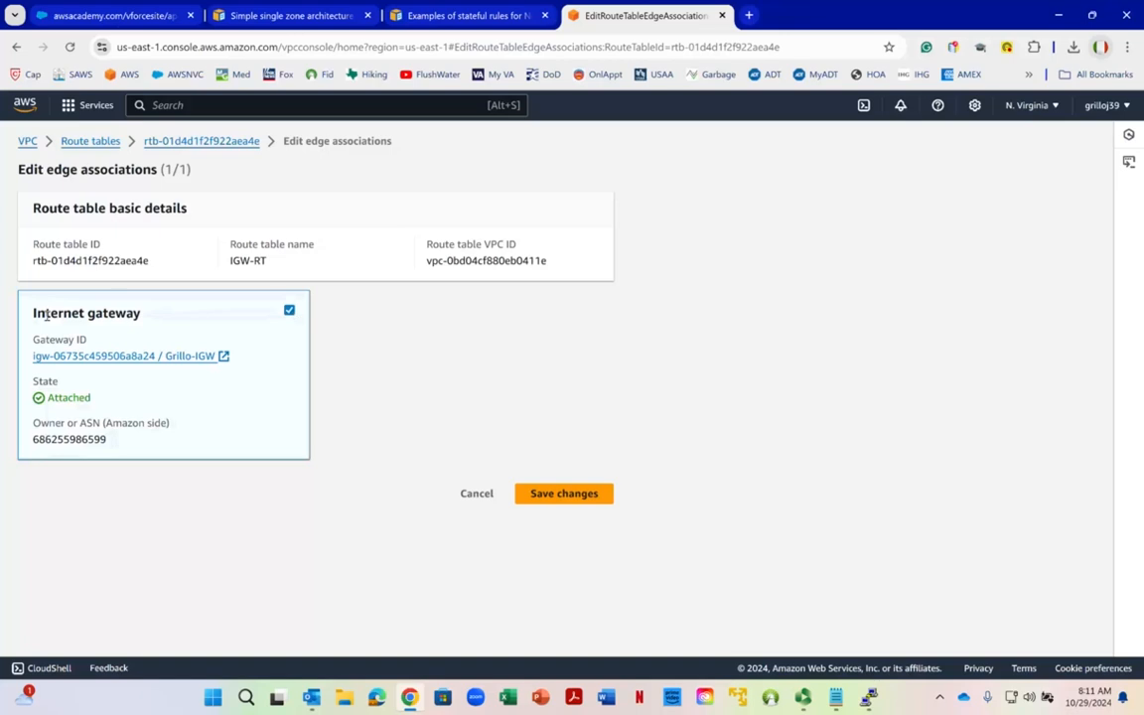
left_click(575, 496)
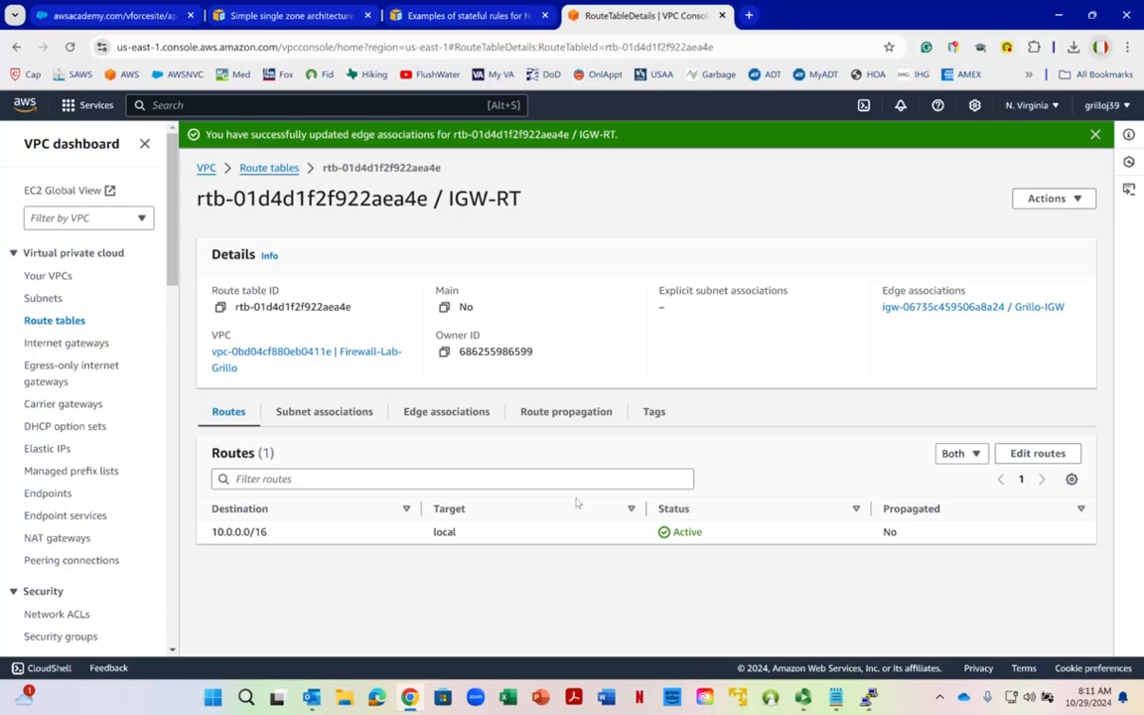
left_click(443, 415)
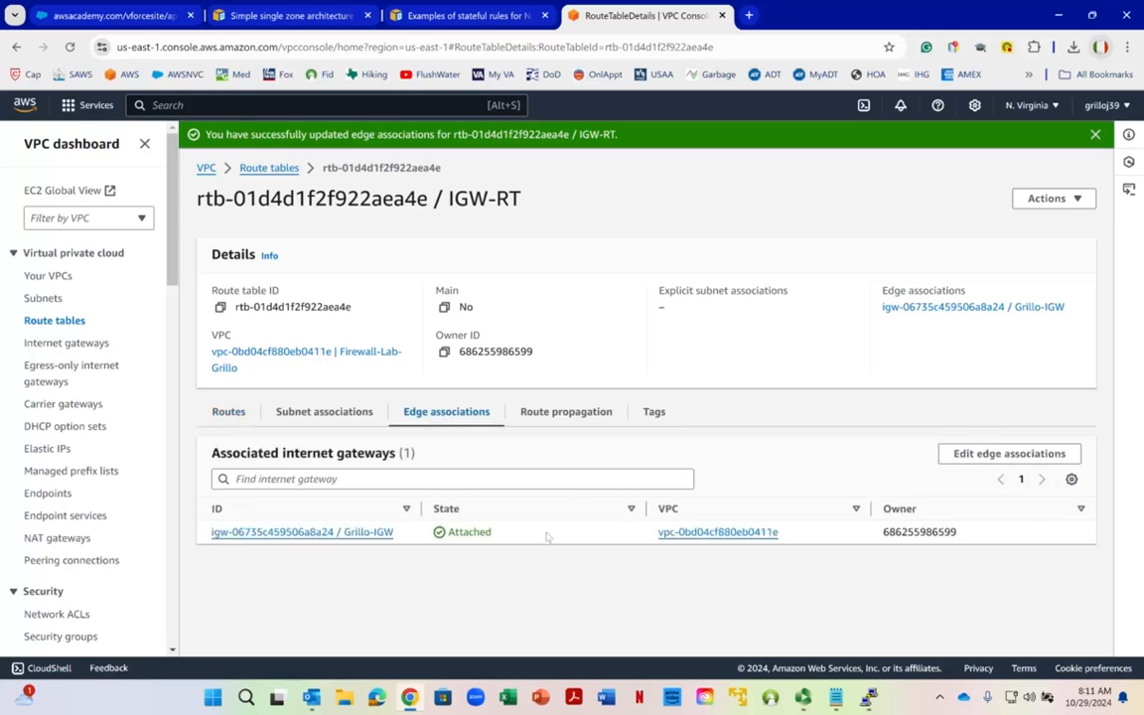
left_click(229, 411)
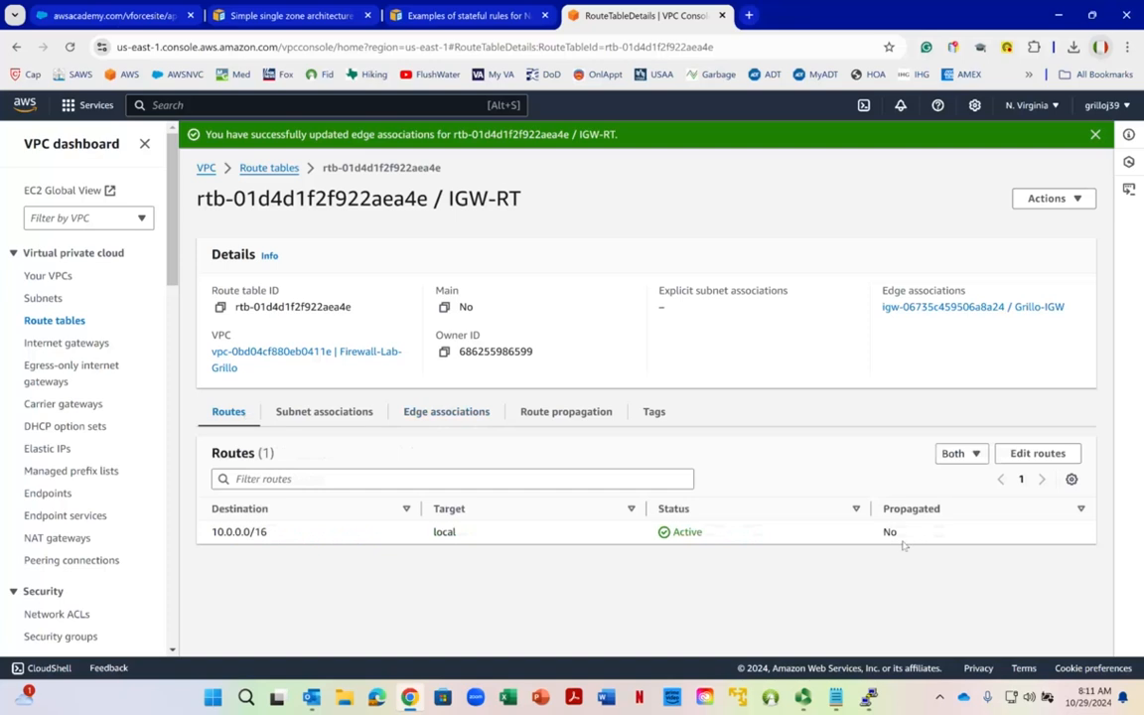
Step: Switch to the Notepad lab notes and review the instruction for routing incoming 10.0.0.0/16 traffic to the firewall endpoint
left_click(868, 697)
left_click(868, 697)
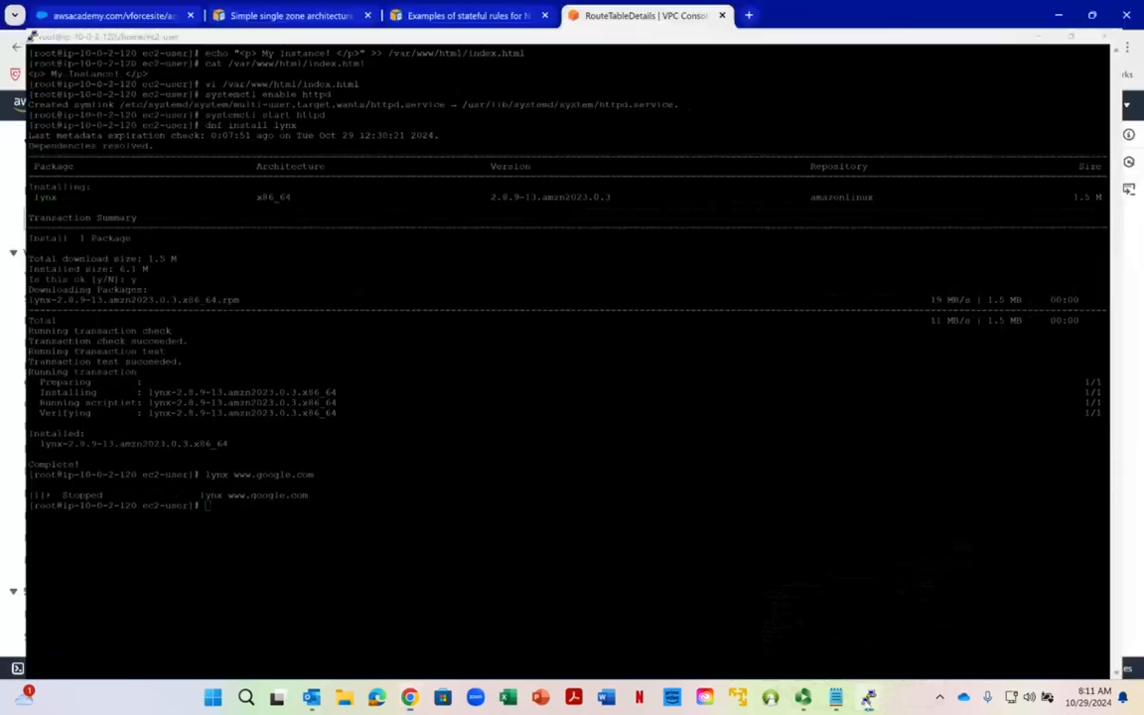
left_click(836, 697)
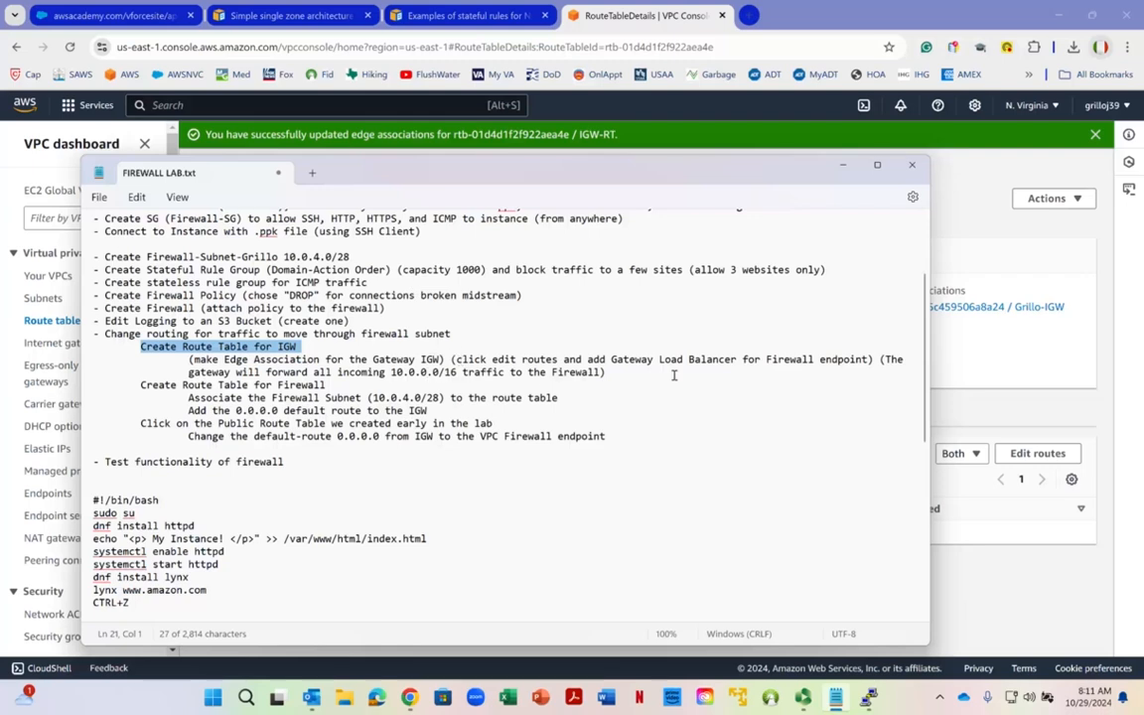
left_click_drag(766, 359, 790, 361)
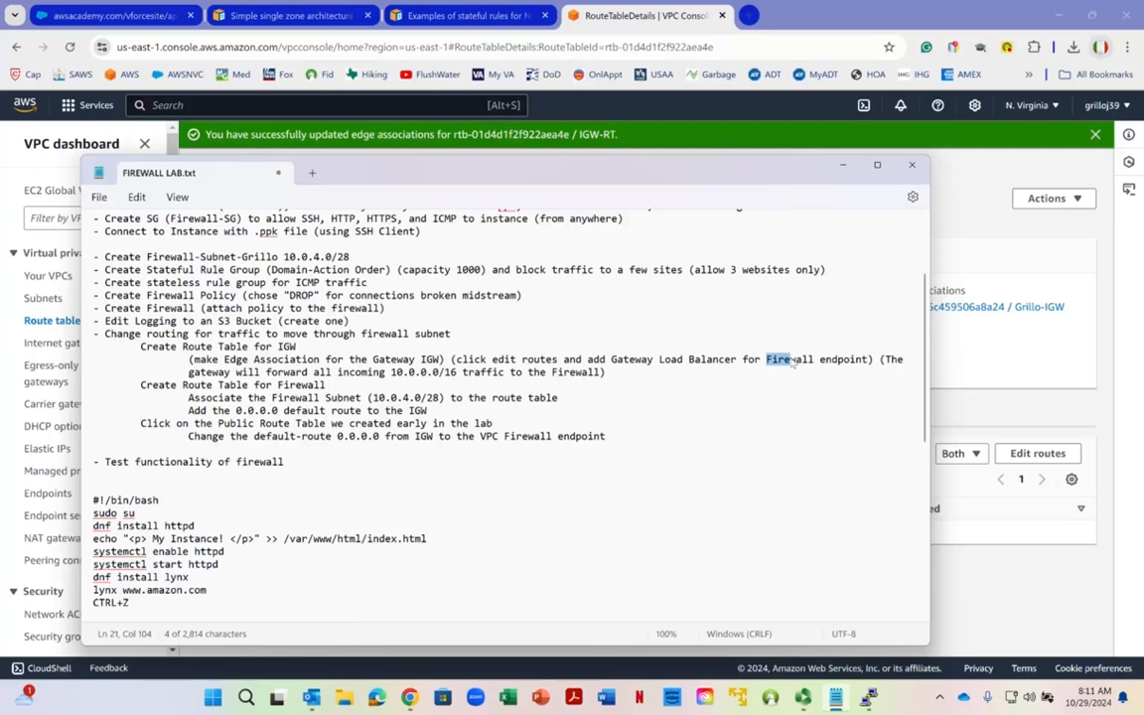
right_click(791, 361)
left_click(390, 373)
left_click_drag(391, 374, 459, 376)
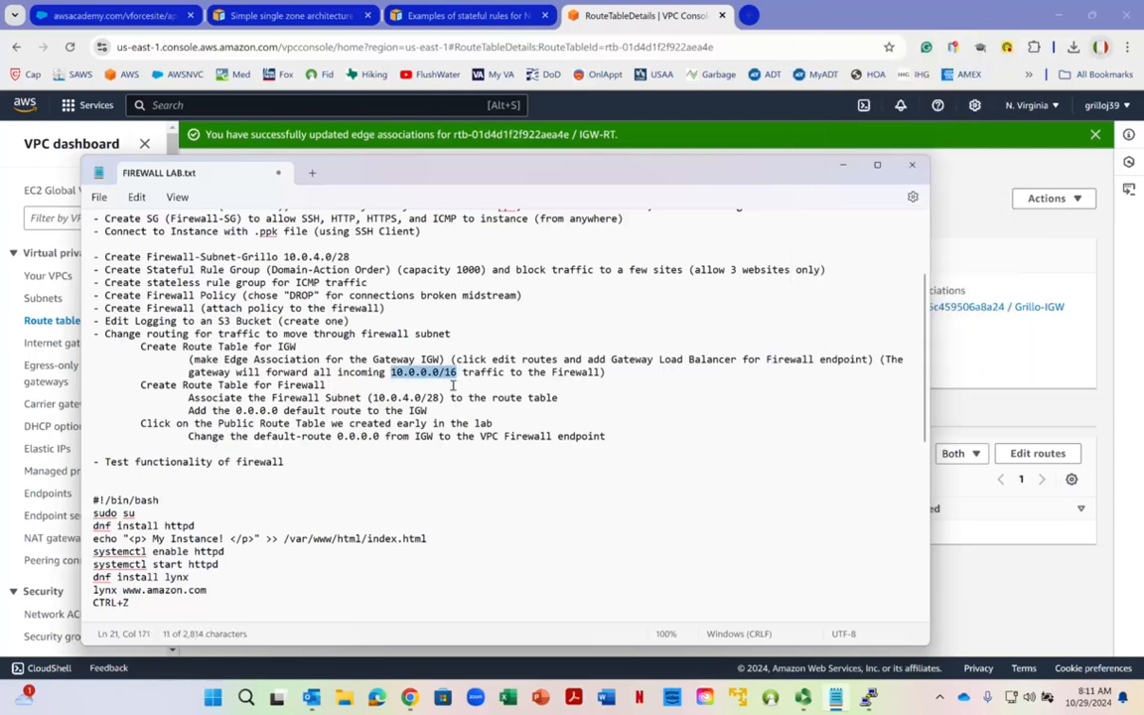
right_click(450, 391)
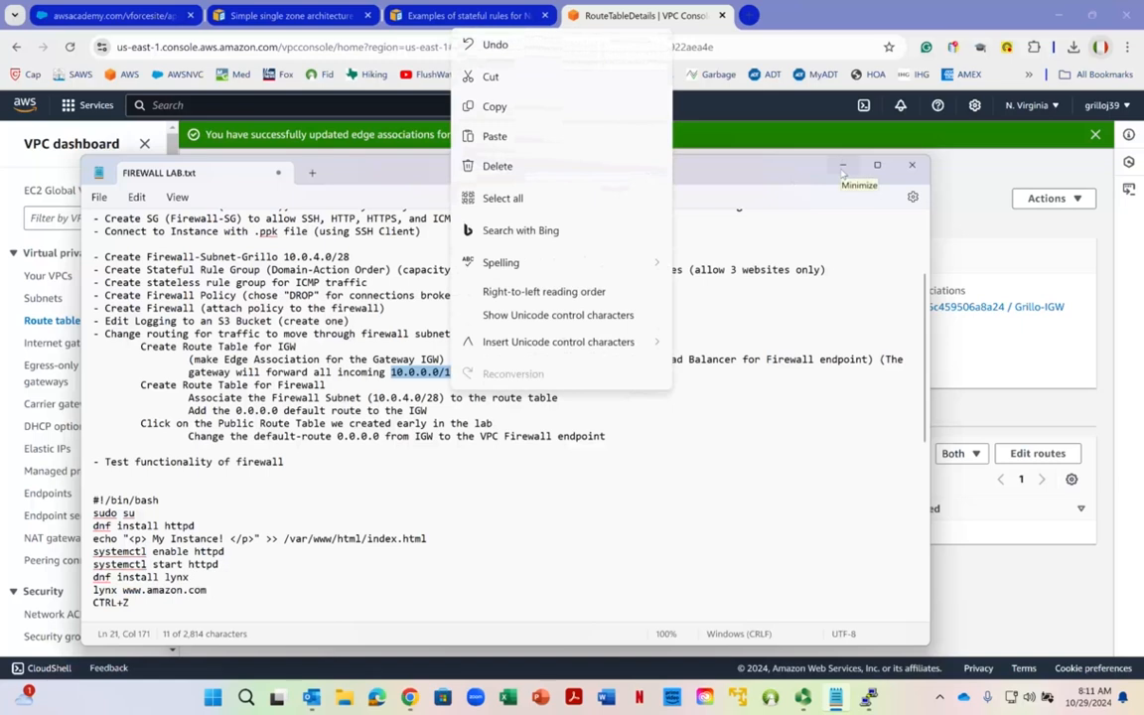
left_click(717, 396)
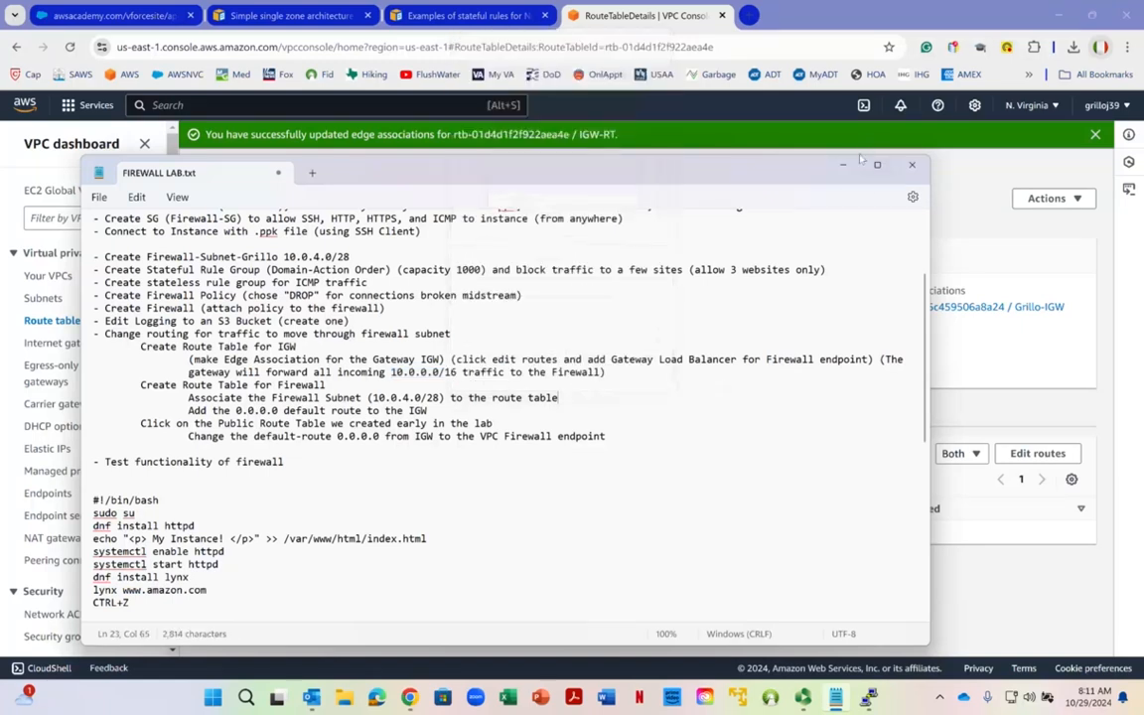
left_click(759, 153)
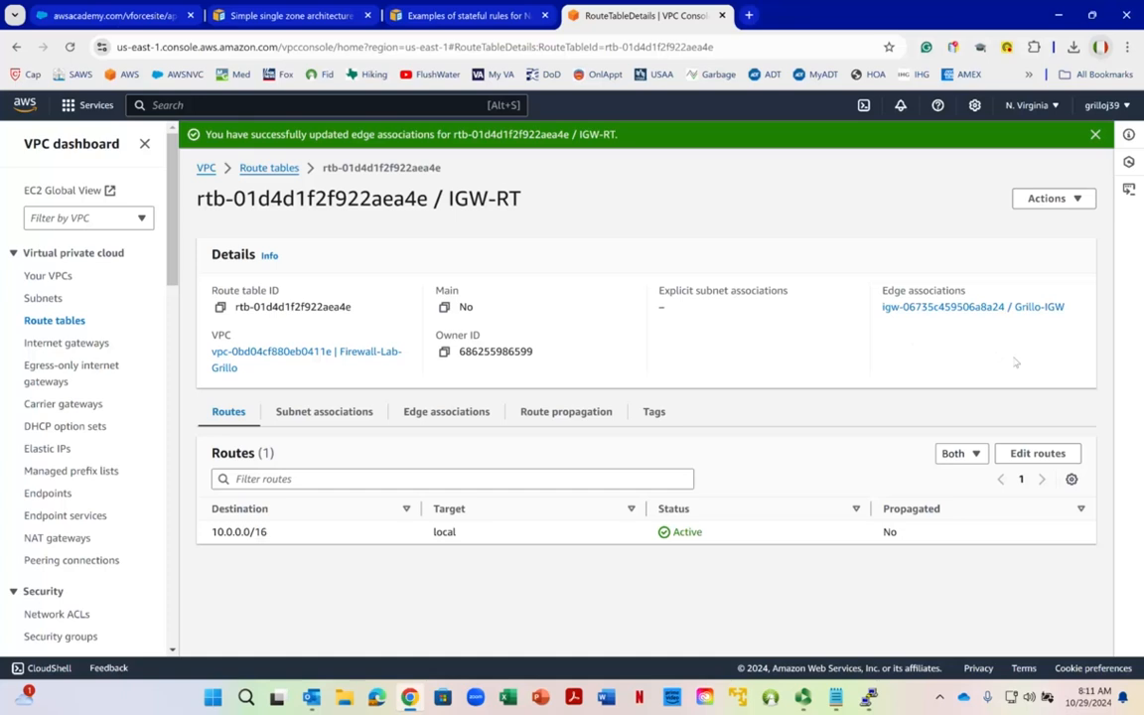
Step: In the AWS console, change IGW-RT's 10.0.0.0/16 route target to the firewall's Gateway Load Balancer Endpoint, vpce-0a0b849259d826538, and save the route
left_click(1046, 454)
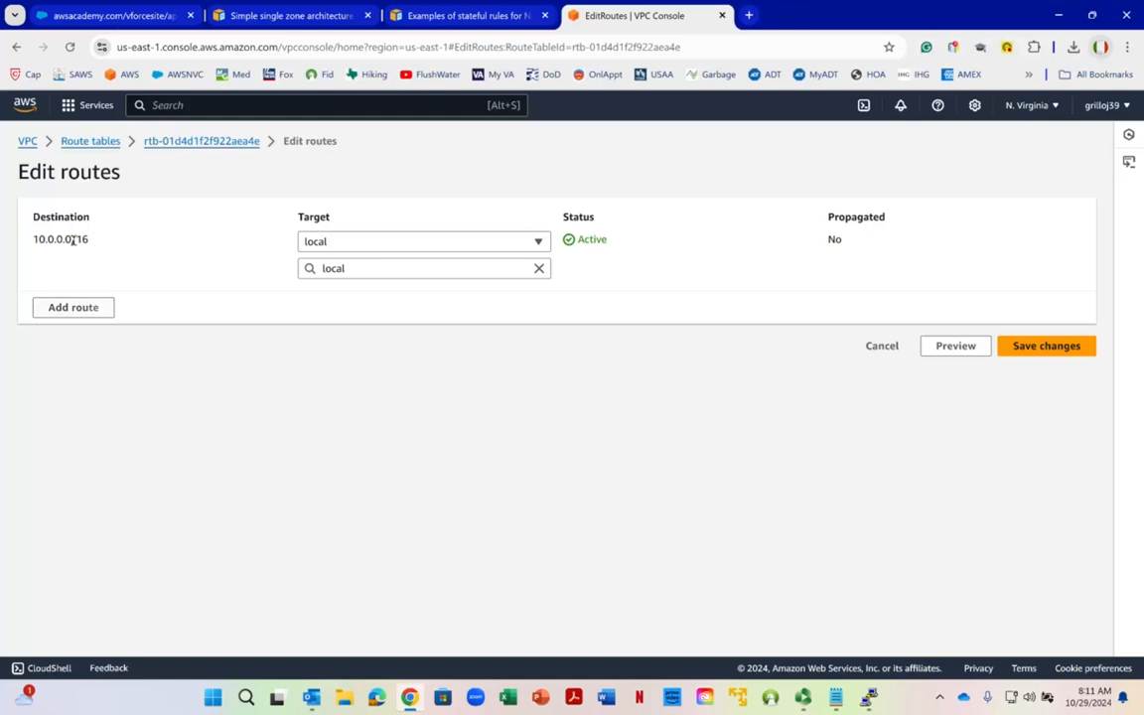
left_click_drag(35, 239, 105, 253)
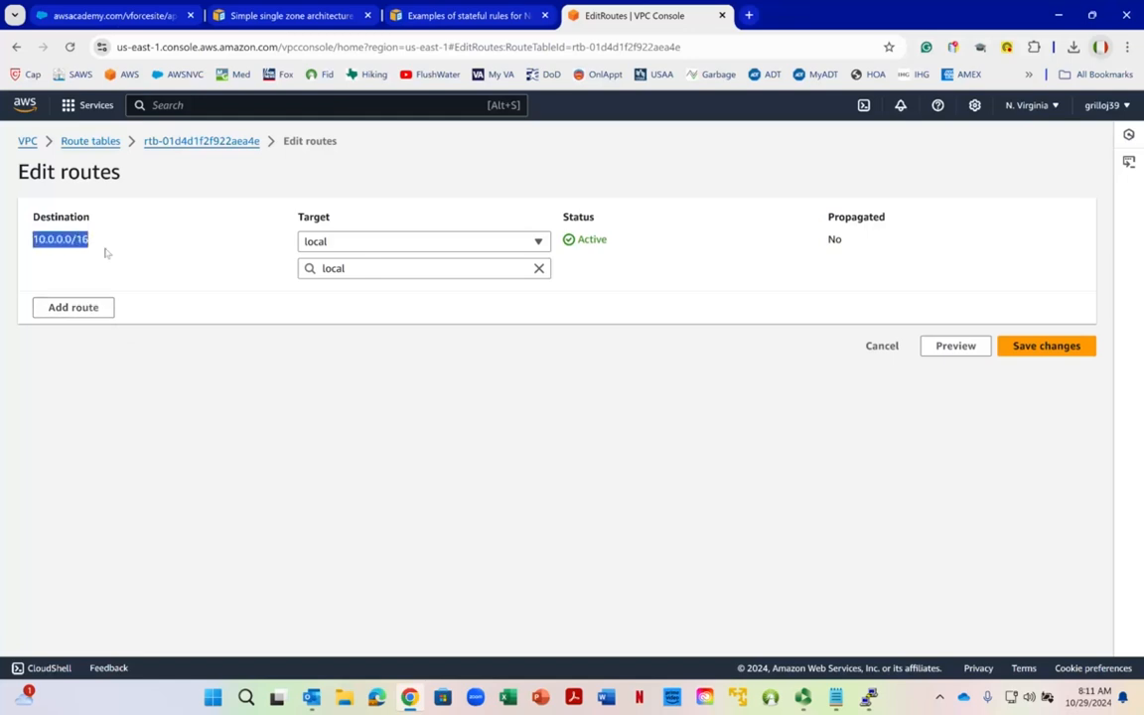
left_click(383, 245)
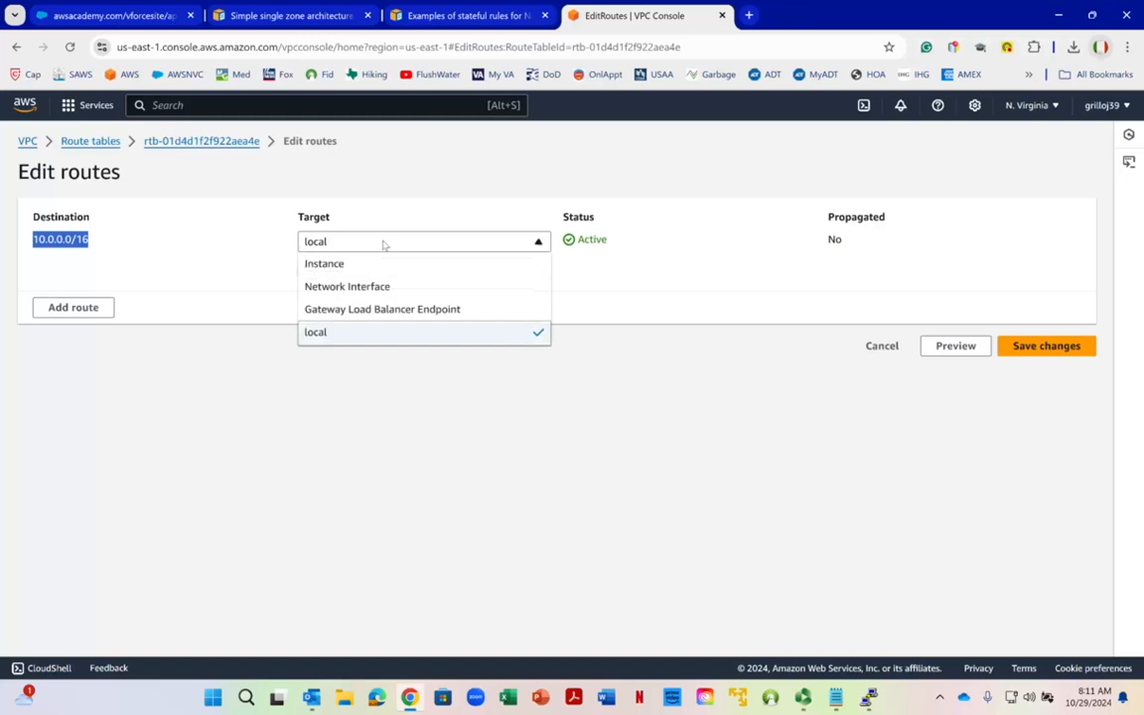
left_click(383, 312)
left_click(375, 268)
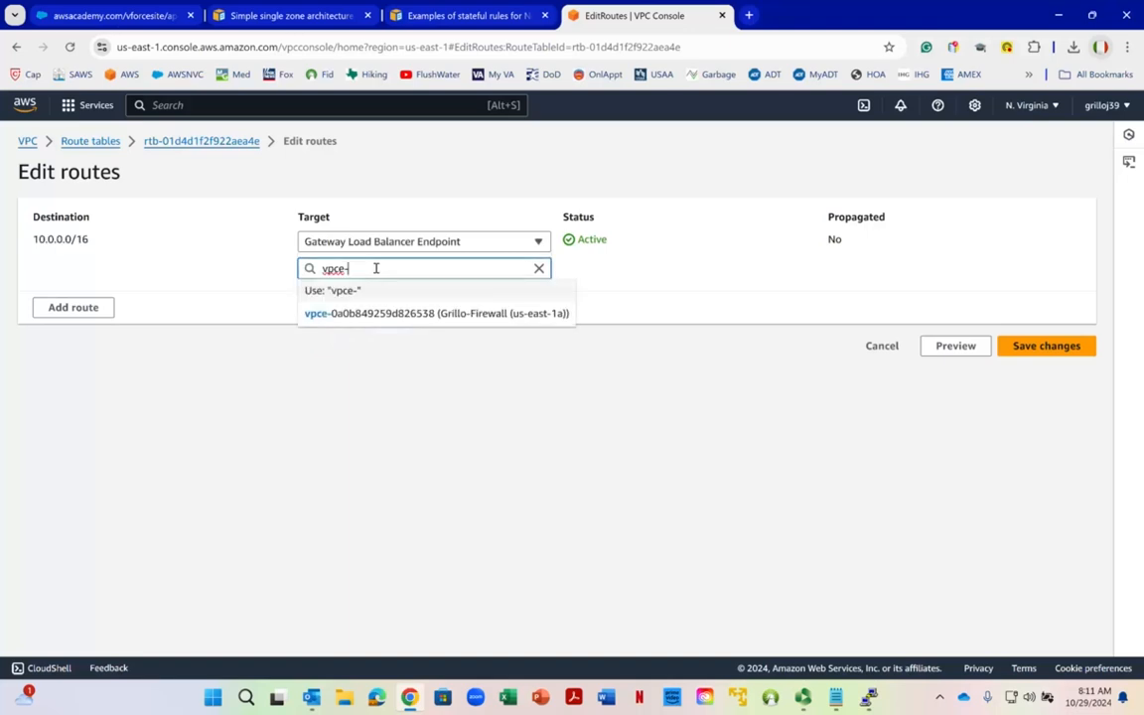
left_click(480, 313)
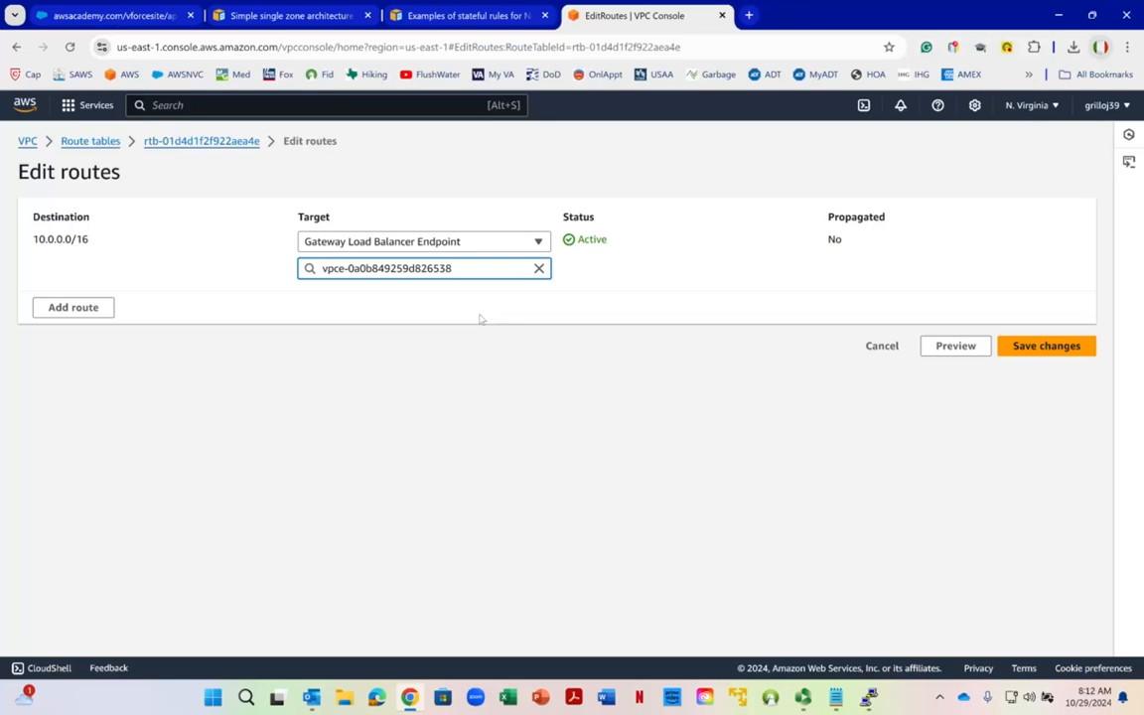
left_click(1070, 346)
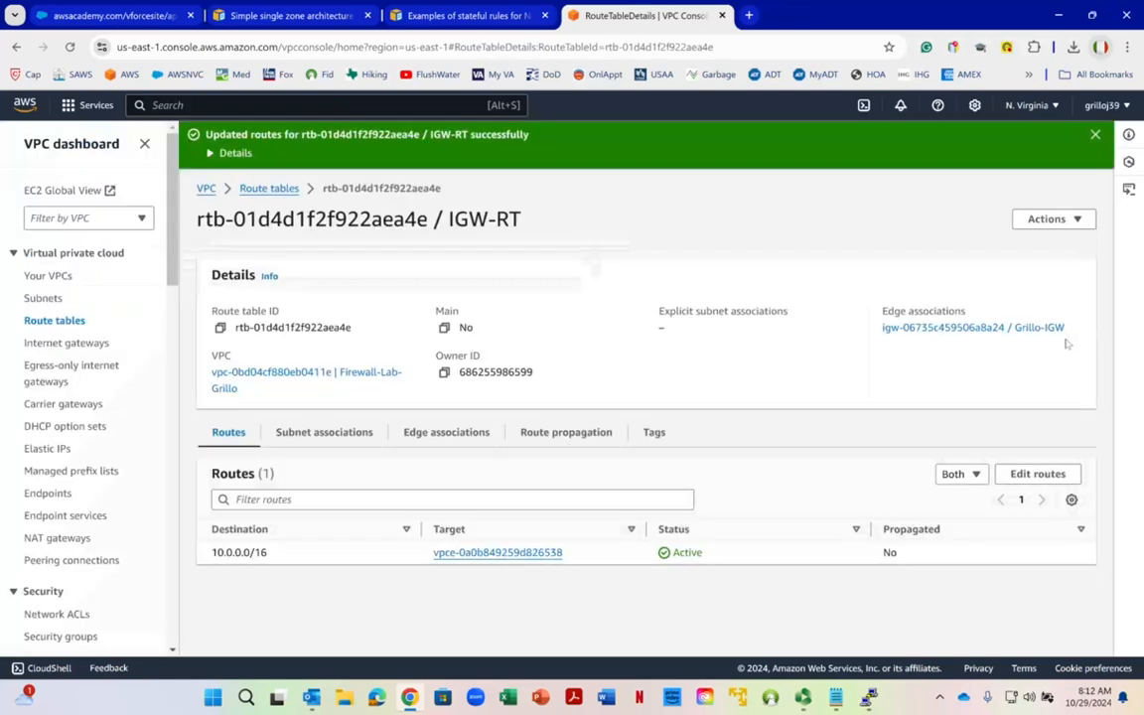
right_click(571, 136)
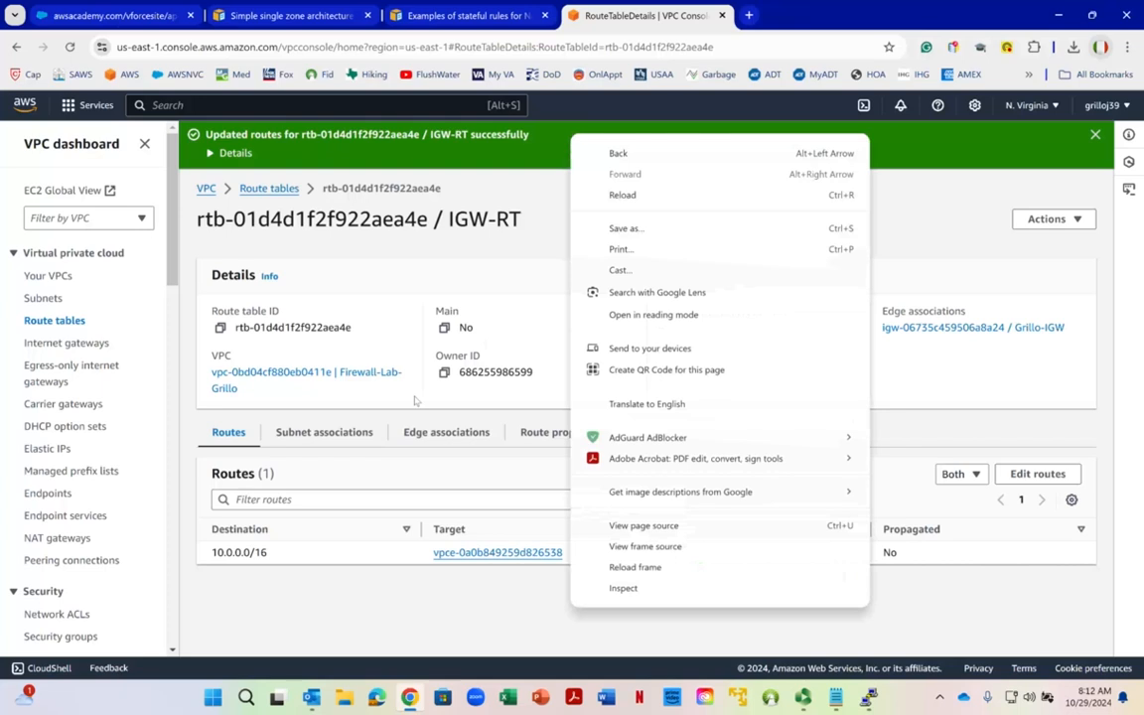
left_click(462, 415)
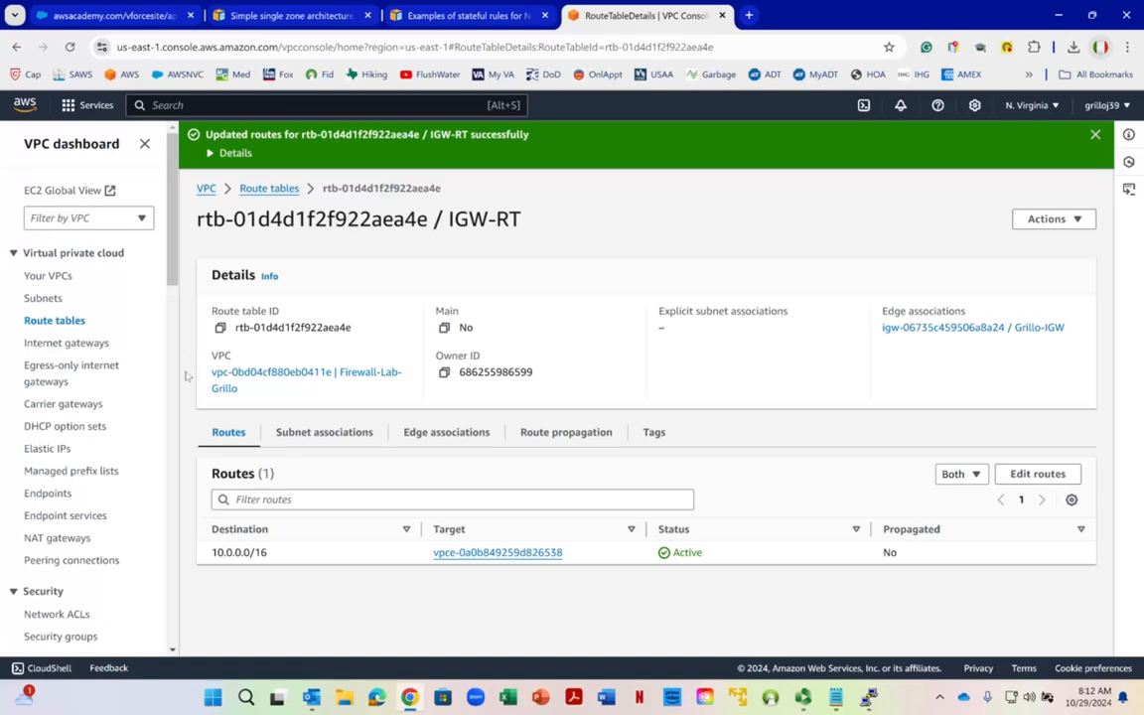
right_click(163, 350)
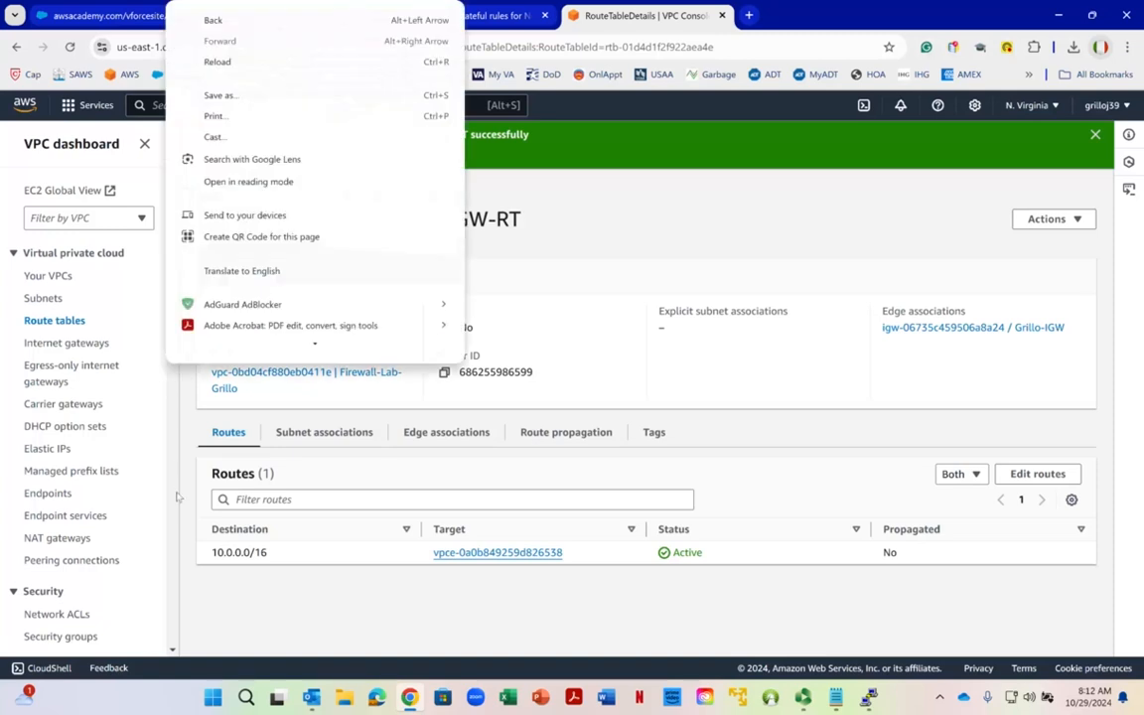
left_click(219, 553)
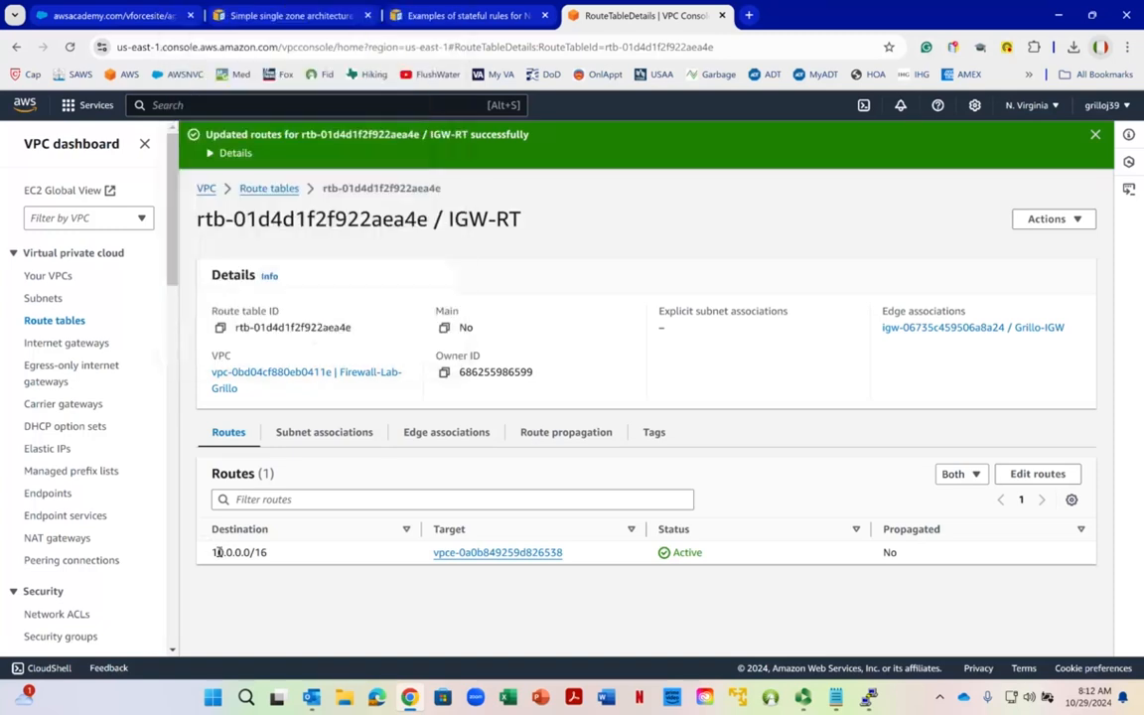
right_click(214, 552)
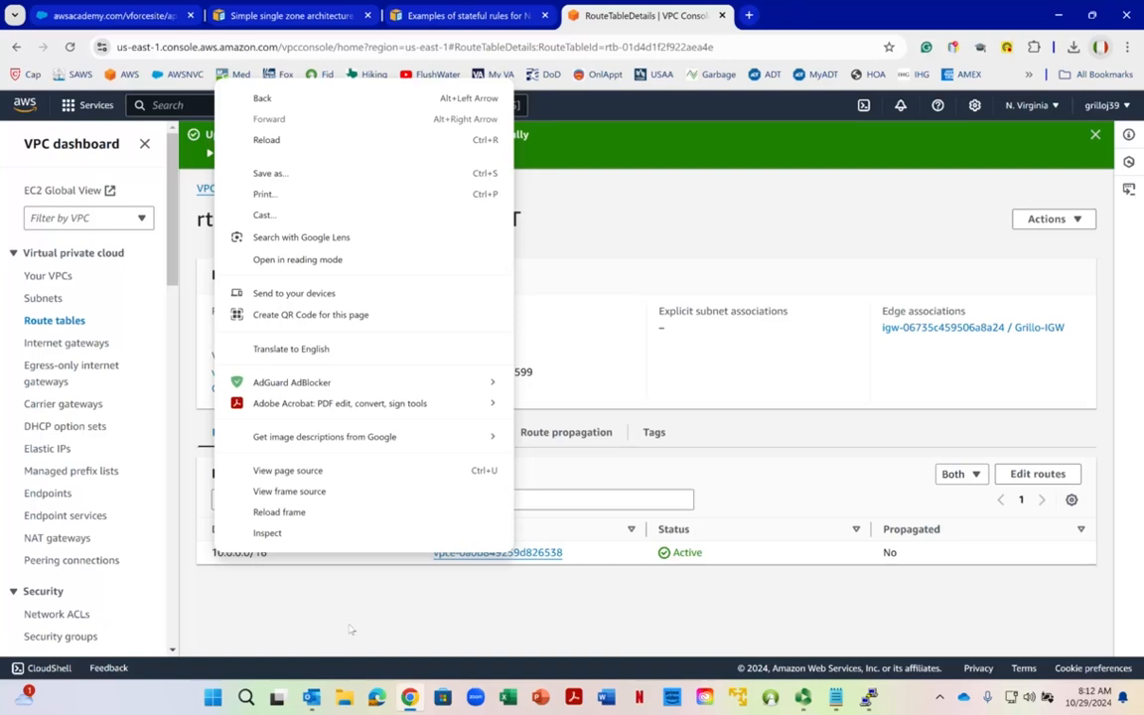
left_click(439, 597)
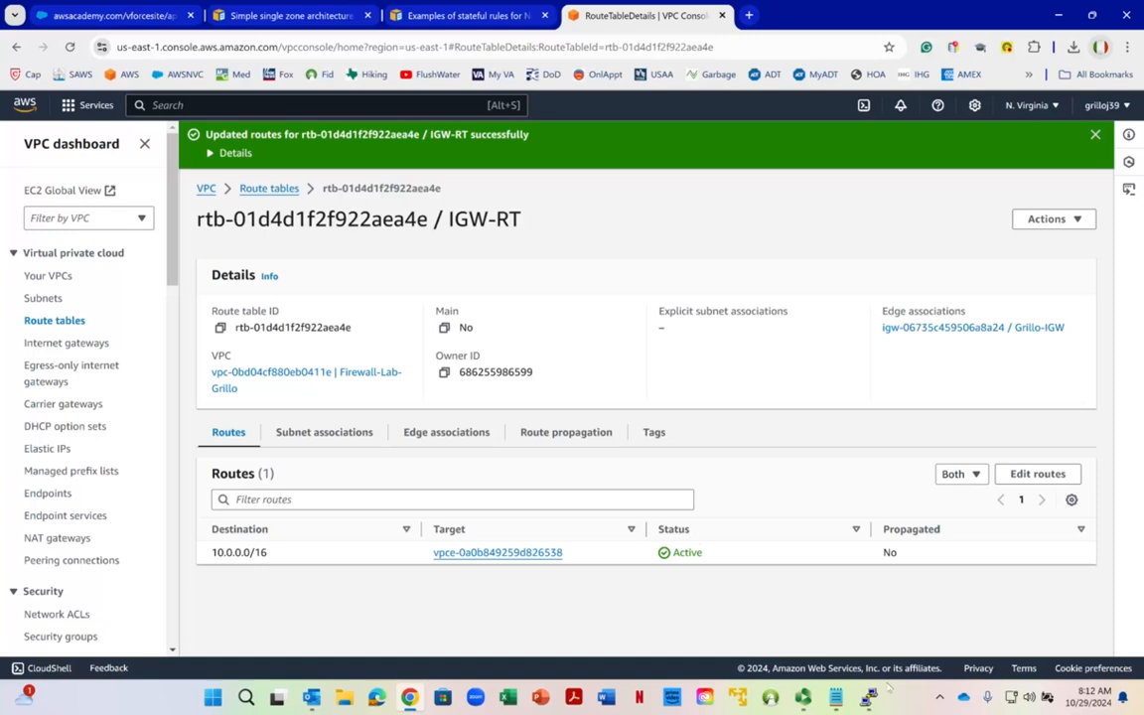
Step: Switch to the Notepad lab notes and review the instructions for the firewall route table, its subnet association and the 0.0.0.0 default route
left_click(751, 625)
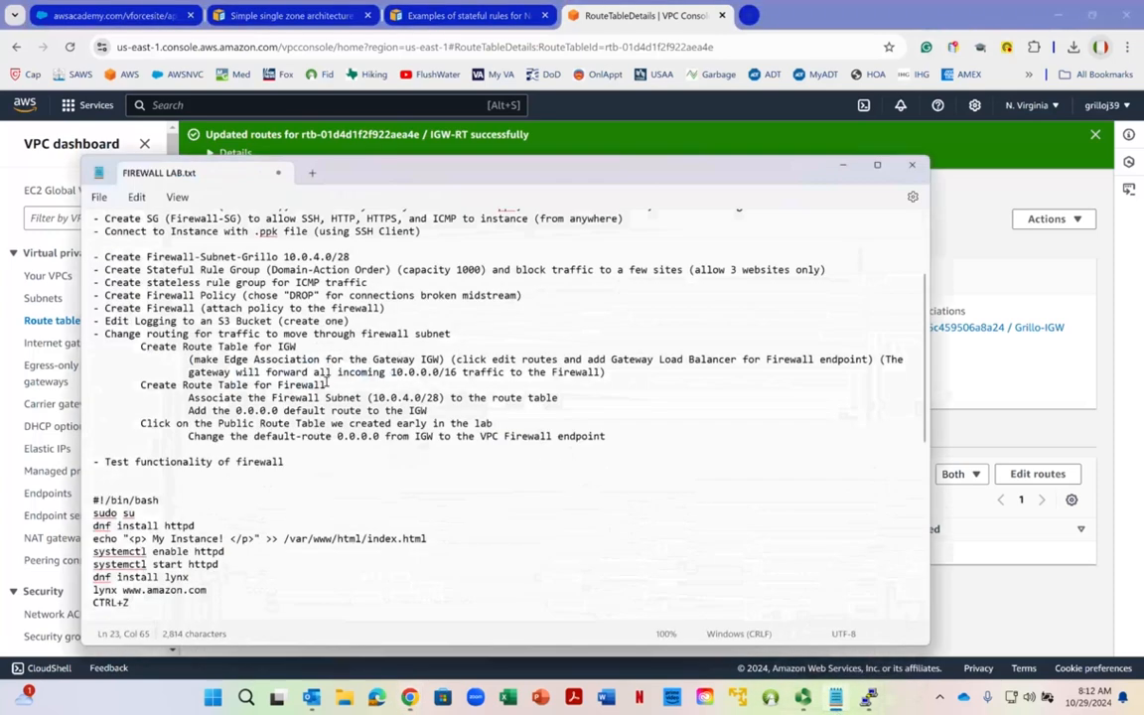
right_click(180, 384)
left_click(147, 384)
left_click_drag(141, 385, 453, 398)
right_click(453, 398)
left_click(492, 107)
left_click_drag(236, 410, 280, 412)
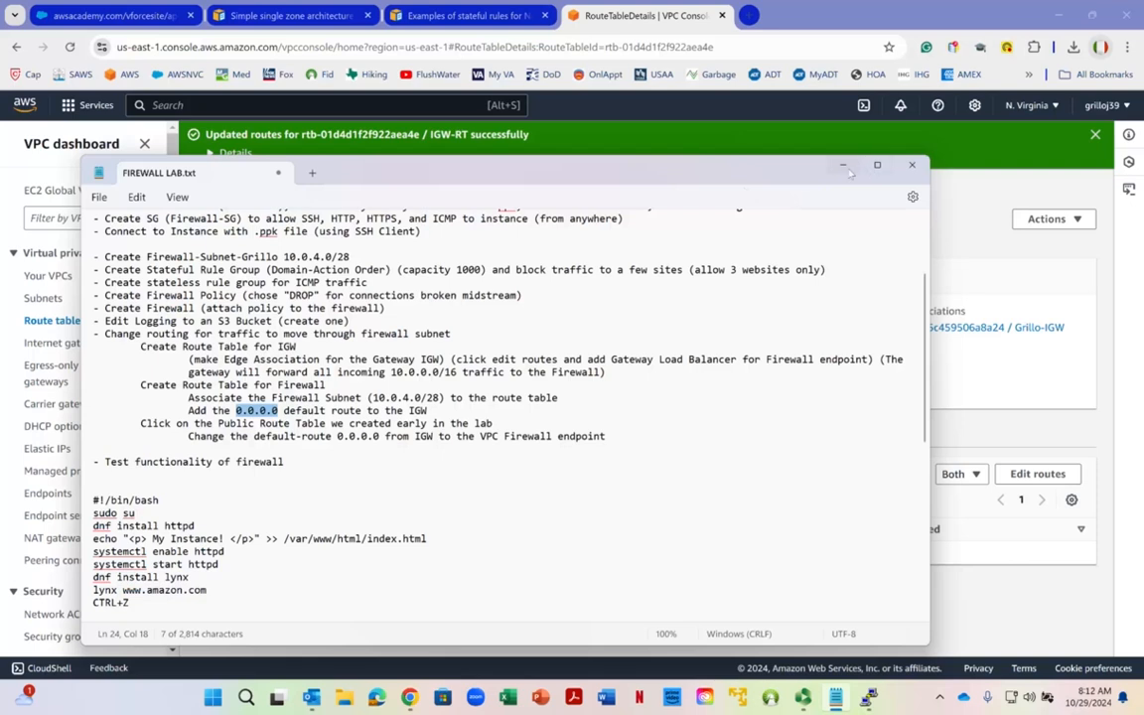
left_click(844, 166)
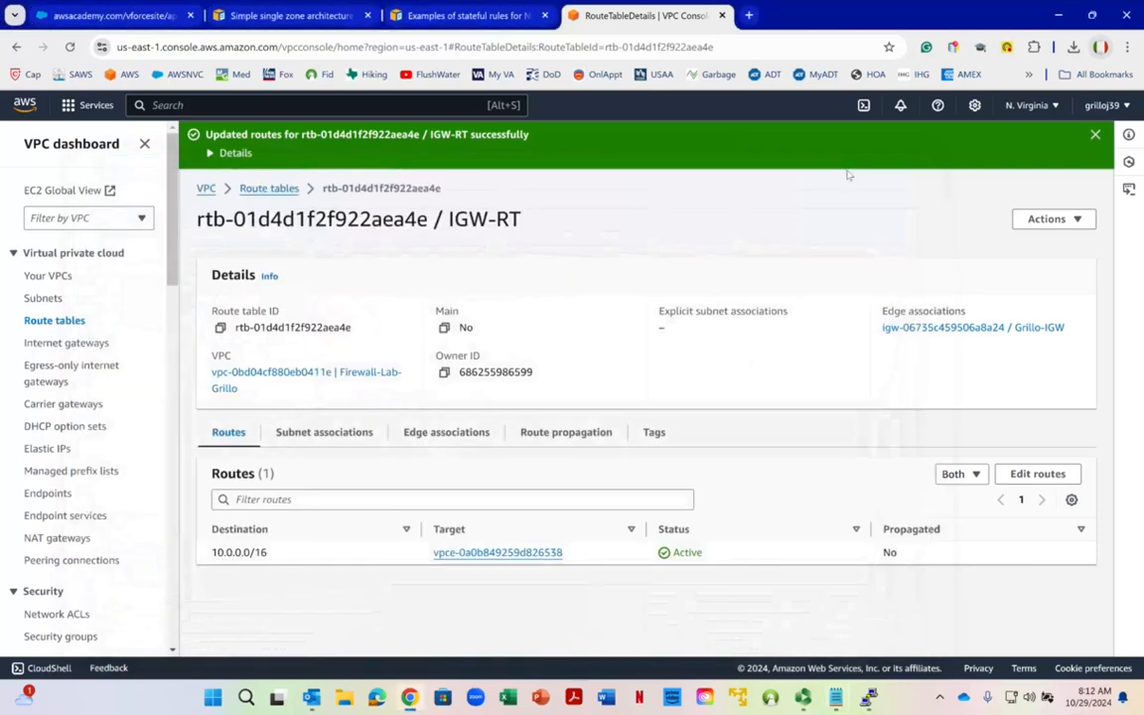
Step: In the AWS console, create a route table named Firewall-RT in the firewall lab VPC
right_click(300, 202)
left_click(281, 190)
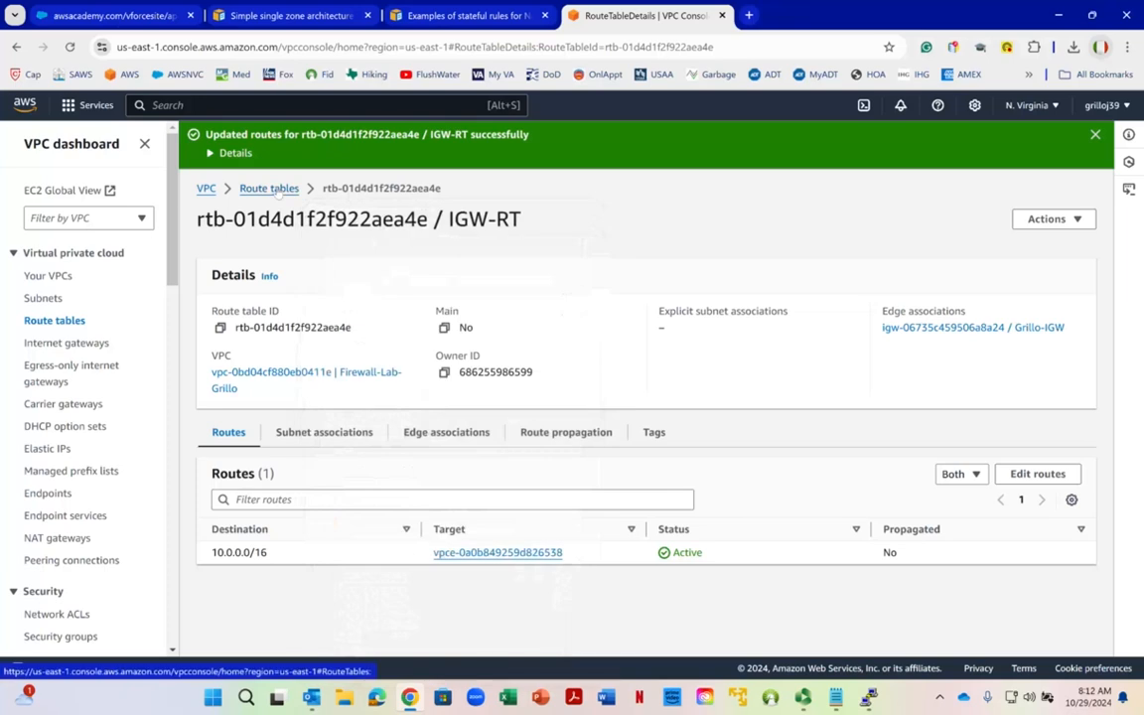
left_click(280, 190)
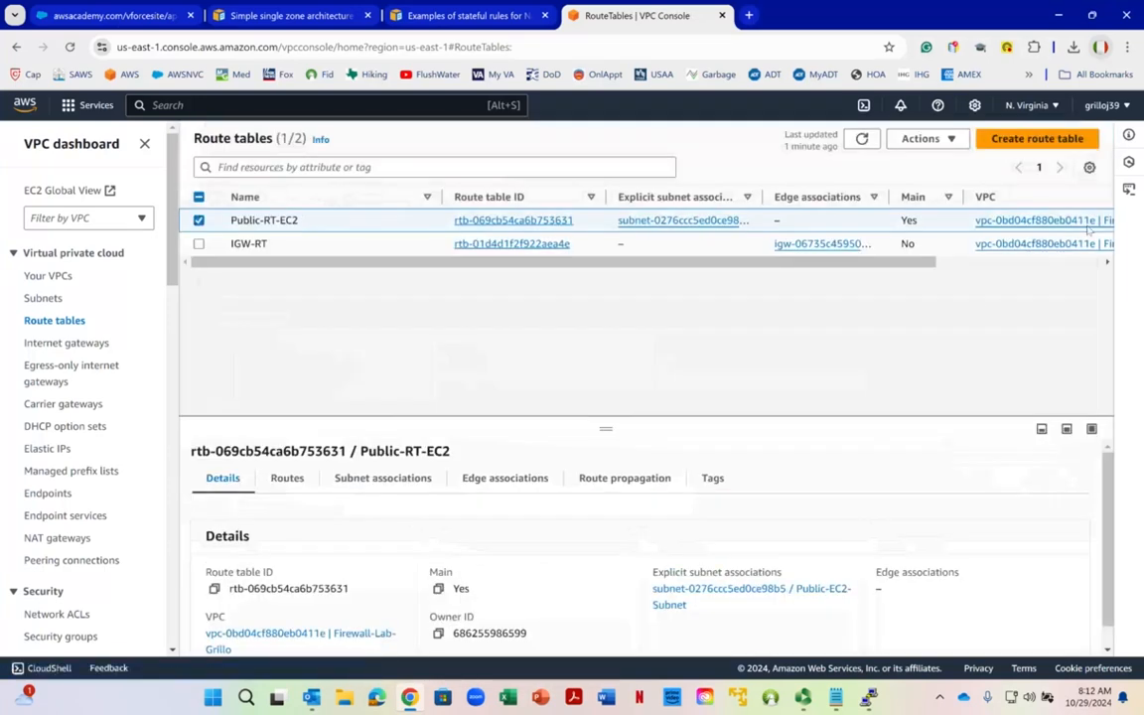
left_click(1037, 139)
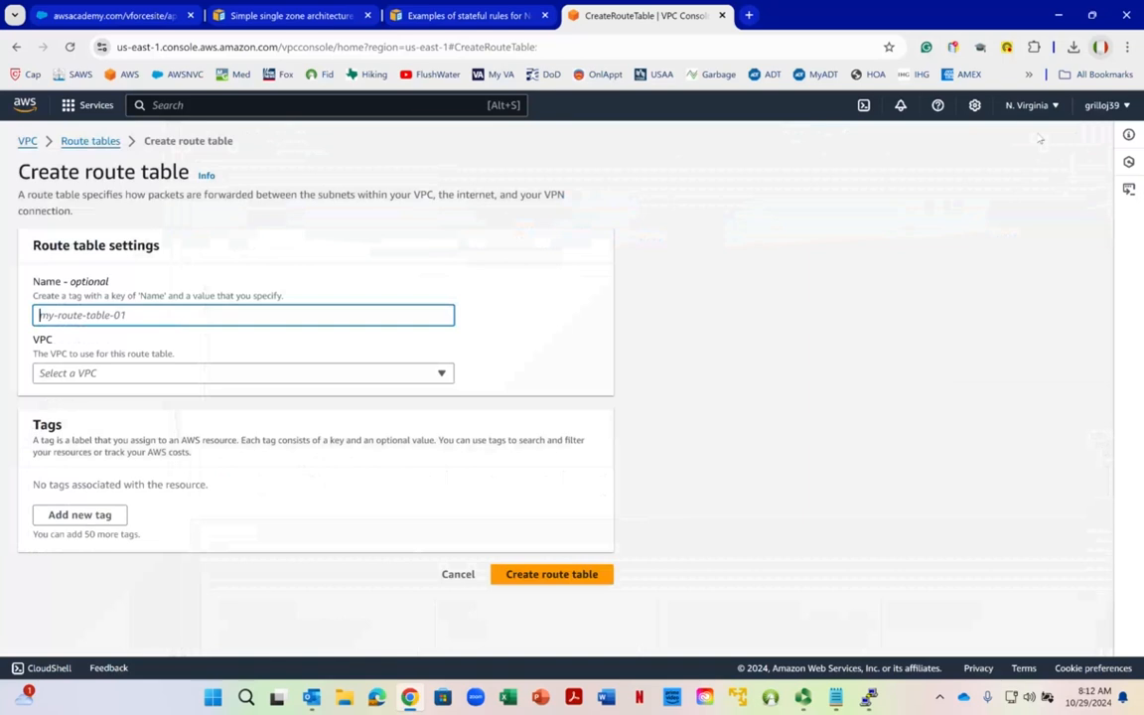
left_click(836, 697)
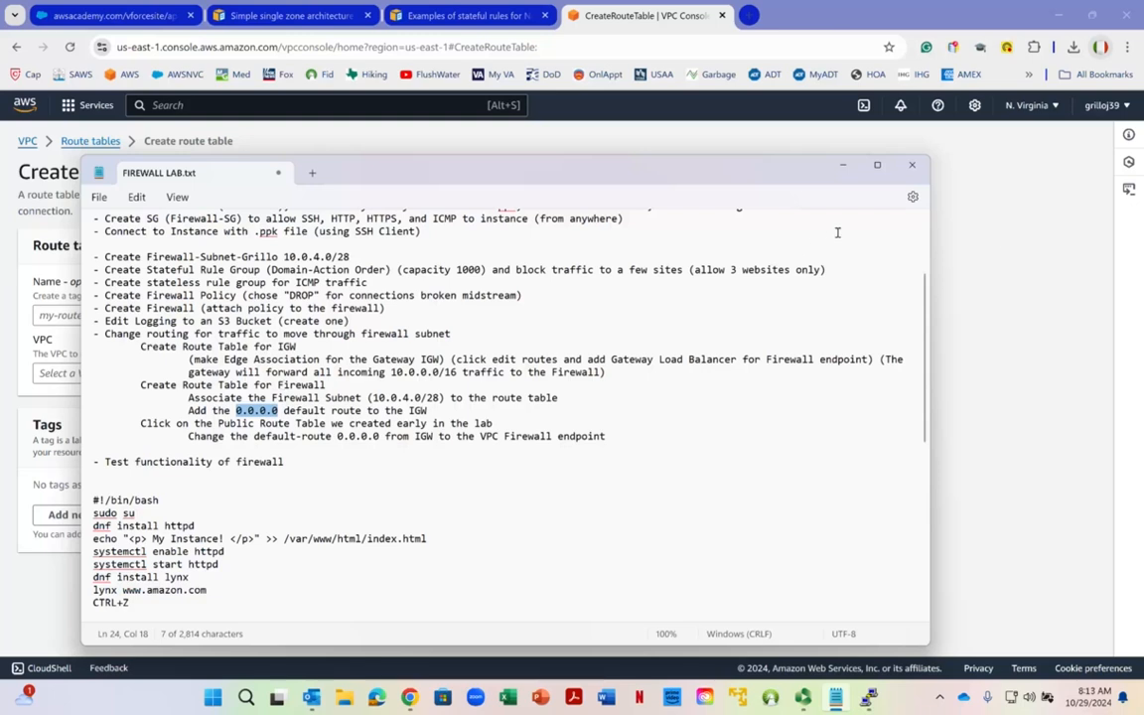
left_click(842, 165)
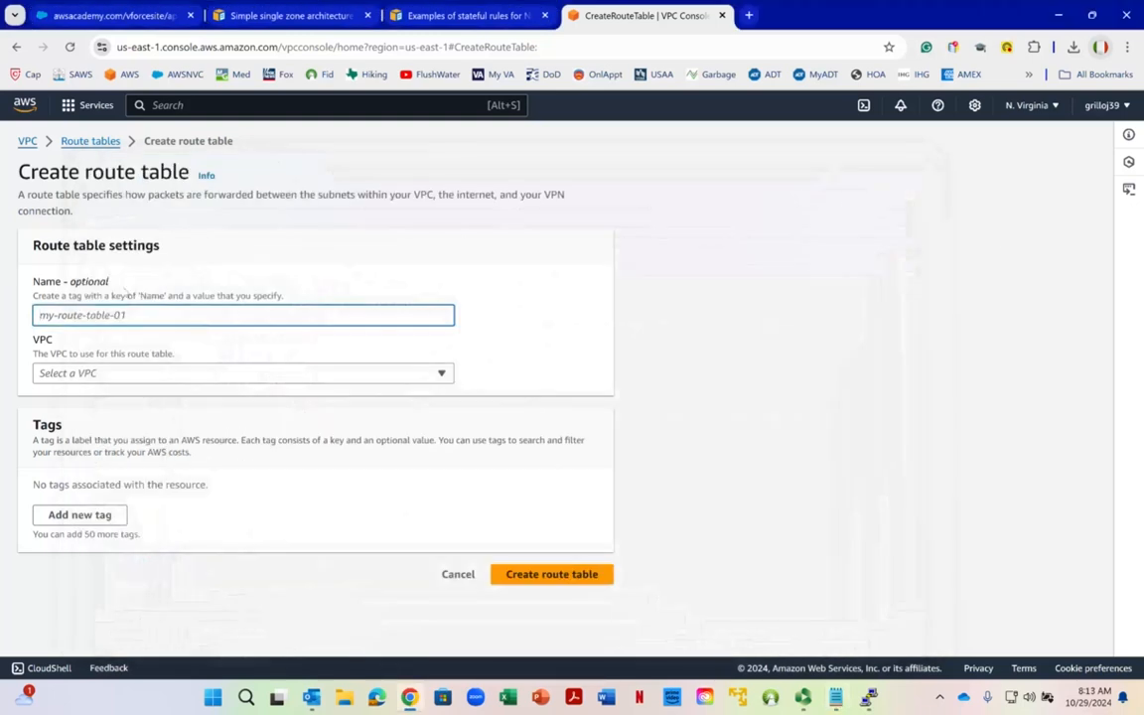
type("Firew")
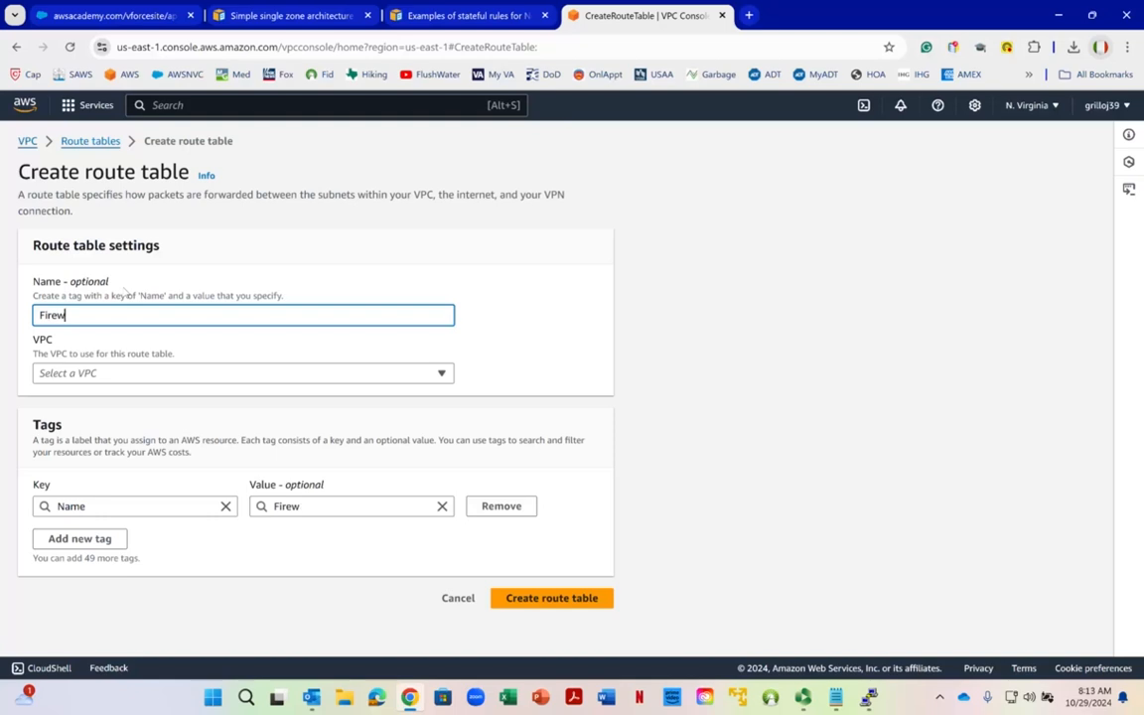
type("all-RT")
left_click(301, 375)
left_click(192, 415)
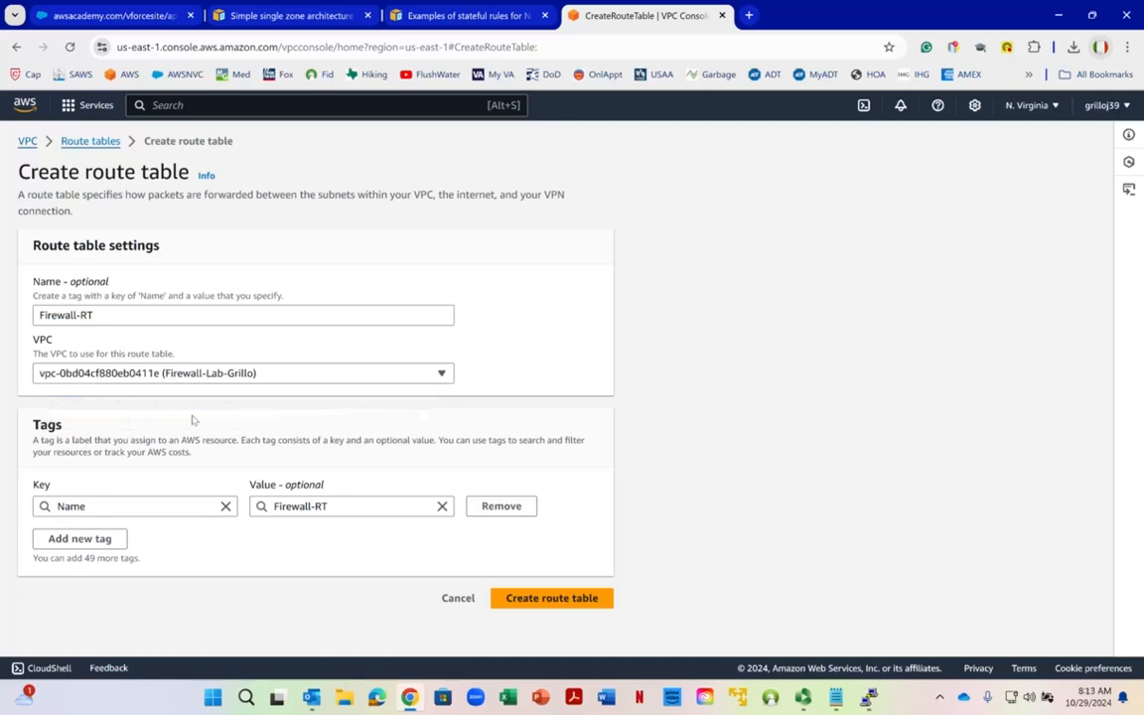
left_click(587, 600)
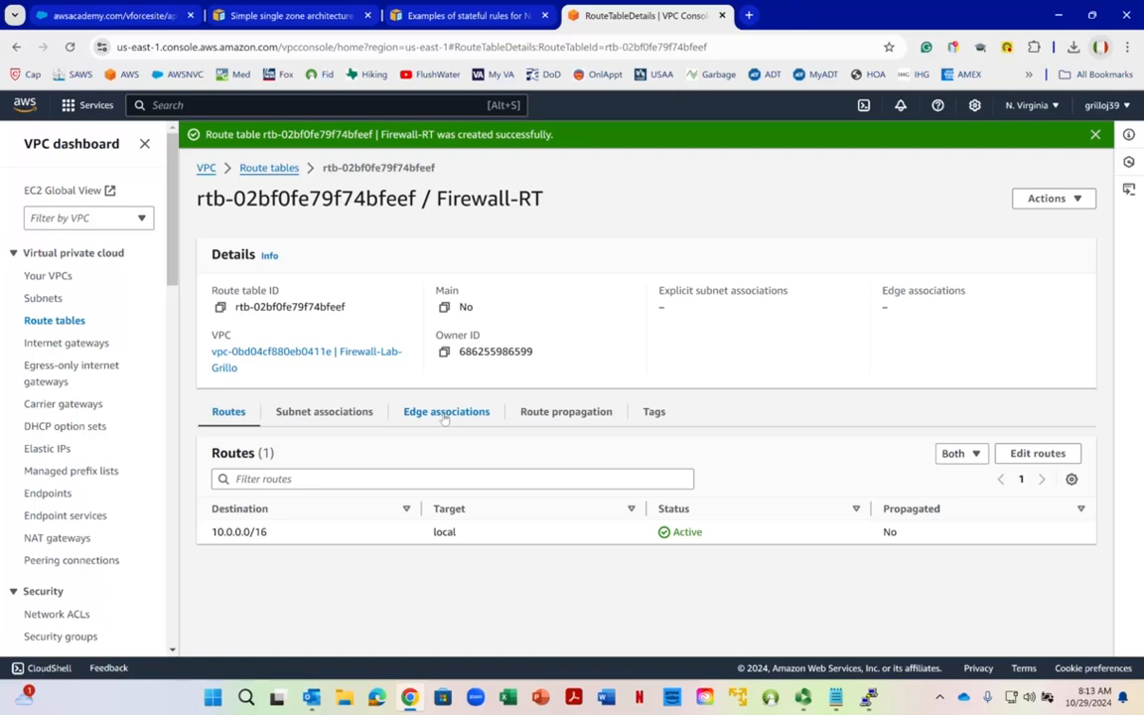
Step: Associate the firewall subnet (10.0.4.0/28) with Firewall-RT and save the association
left_click(445, 415)
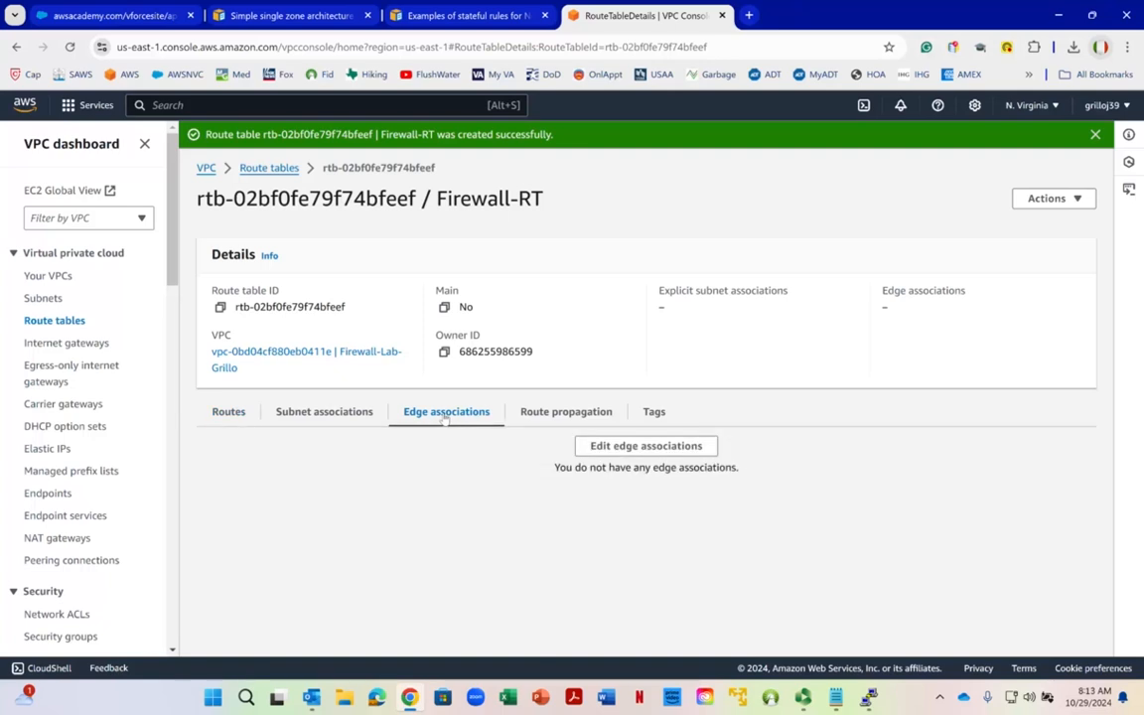
left_click(325, 414)
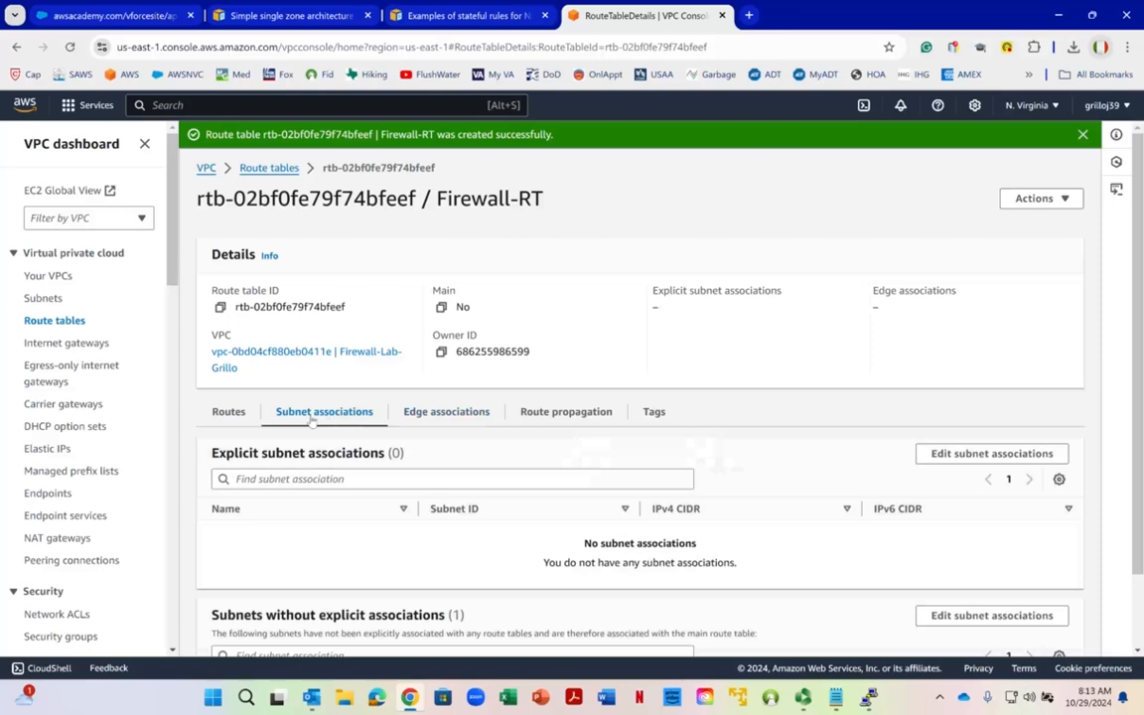
scroll(347, 385, "down", 1)
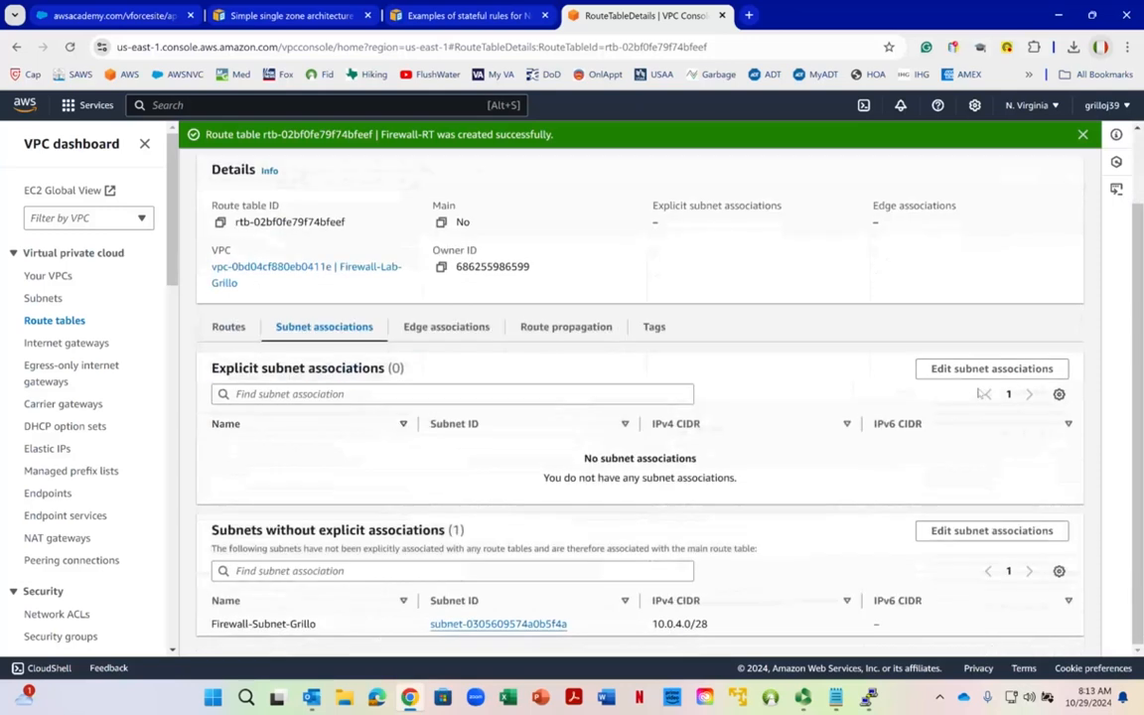
right_click(976, 373)
left_click(1013, 376)
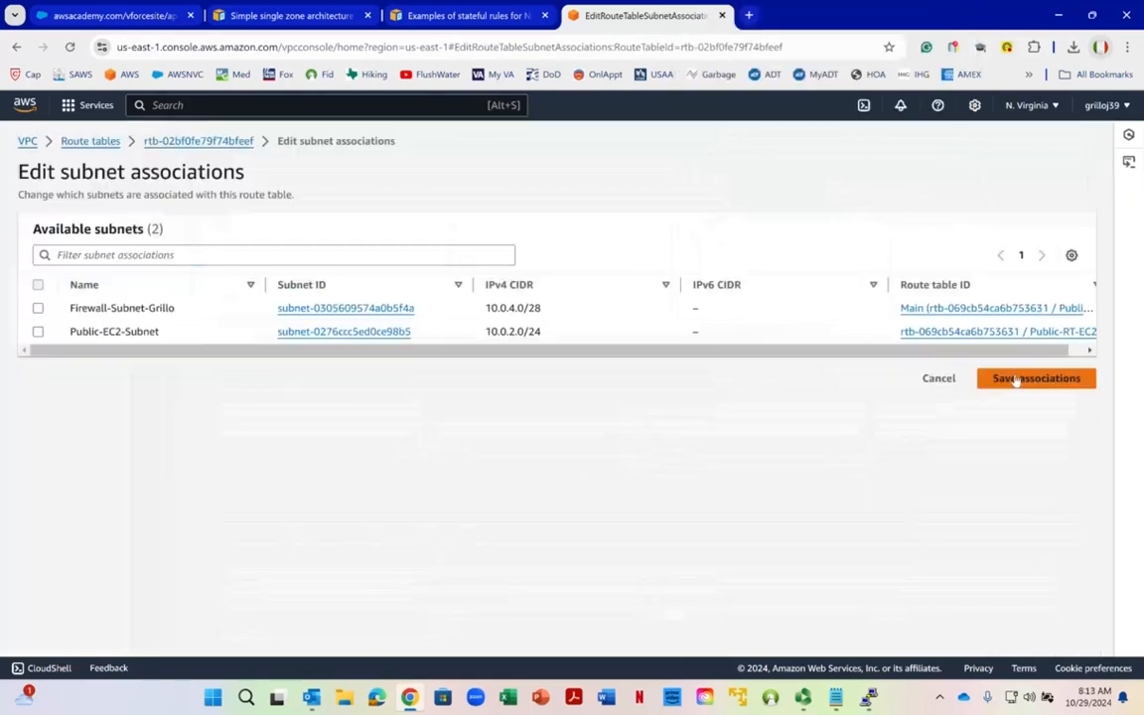
left_click(38, 308)
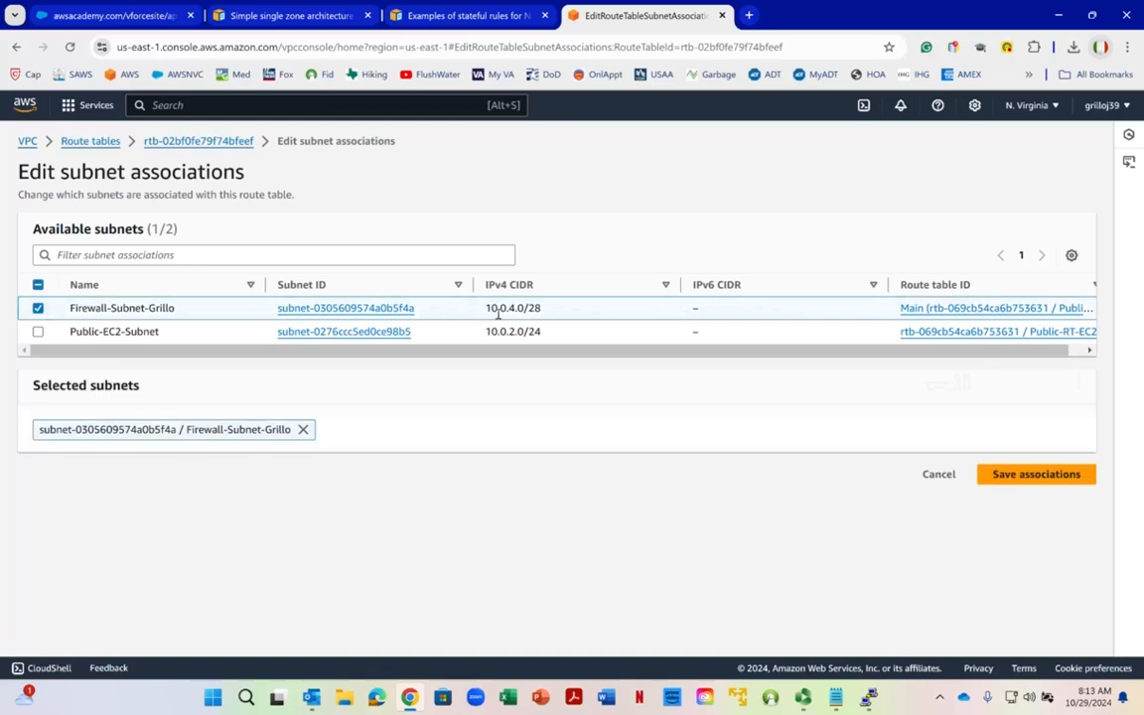
left_click(1072, 475)
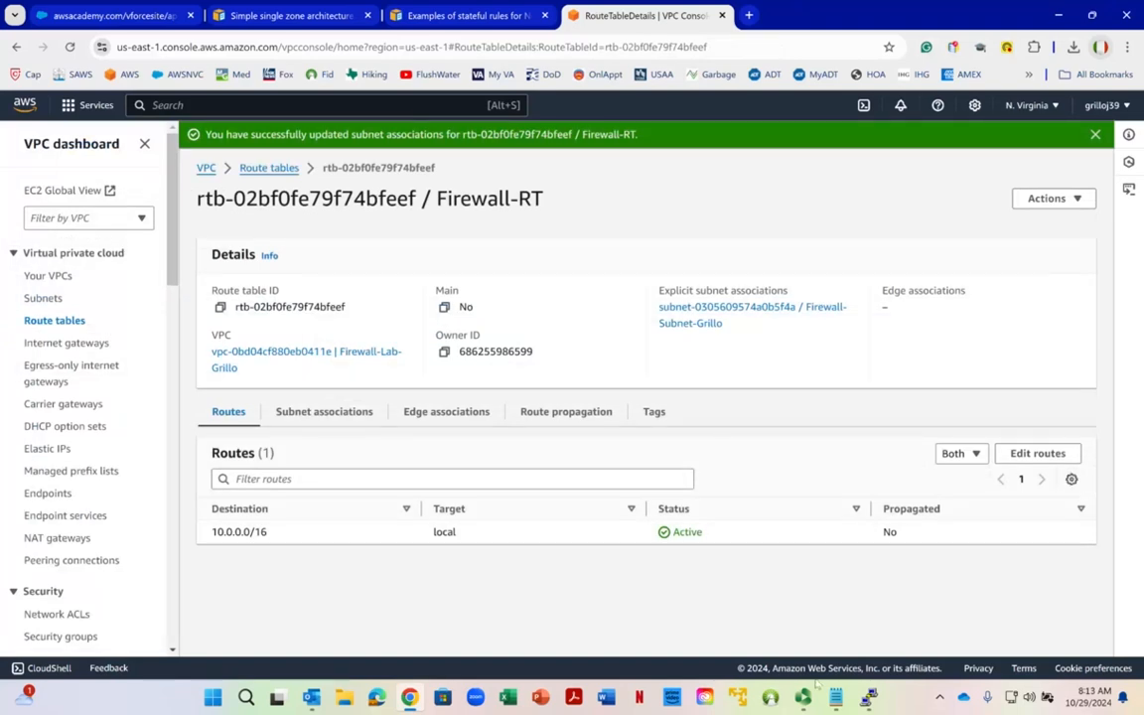
Step: Check the Notepad lab notes for the instruction on adding Firewall-RT's default route to the internet gateway
left_click(836, 698)
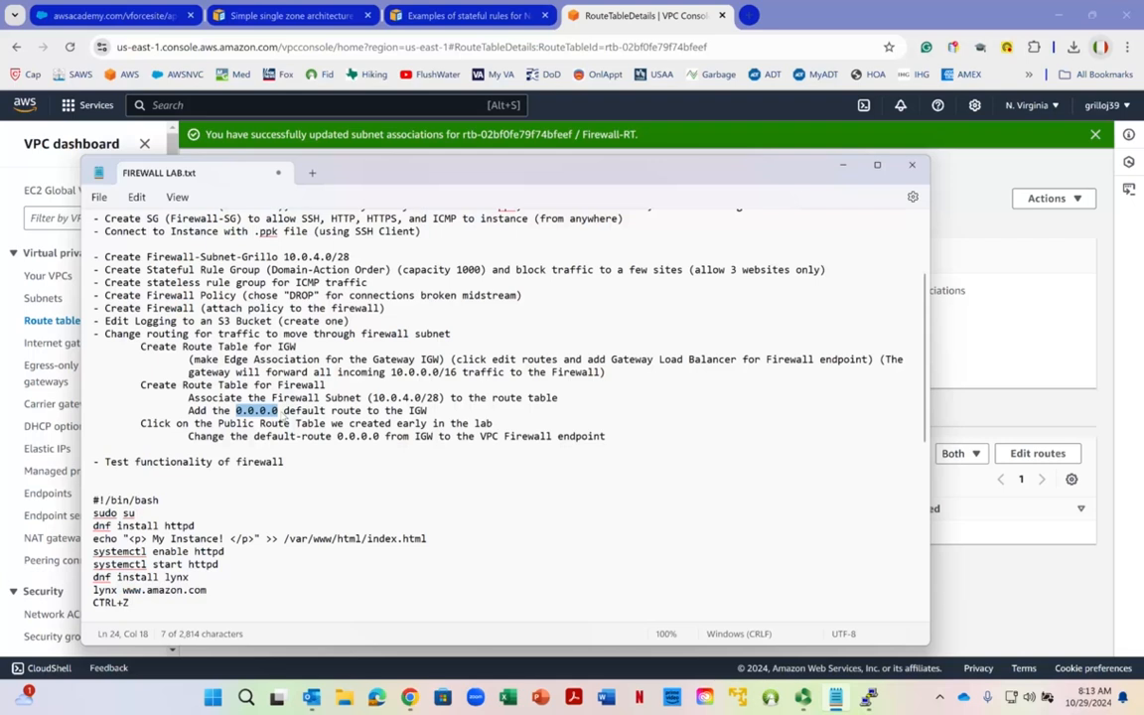
right_click(283, 410)
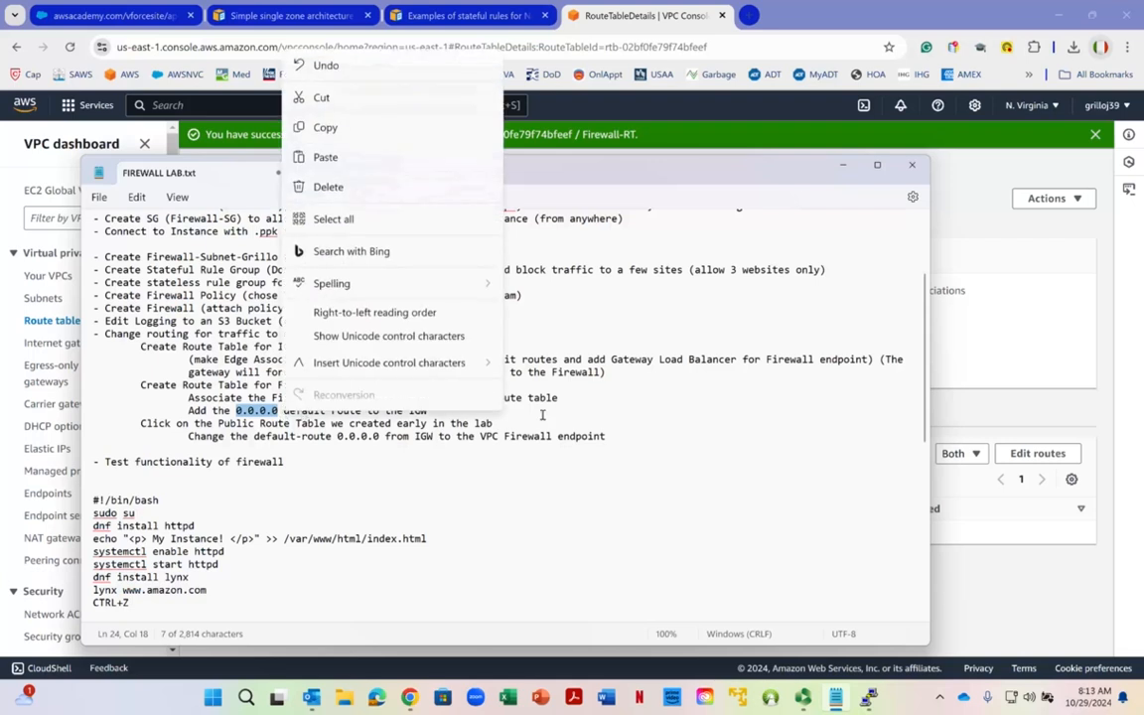
left_click(410, 423)
left_click_drag(410, 423, 92, 423)
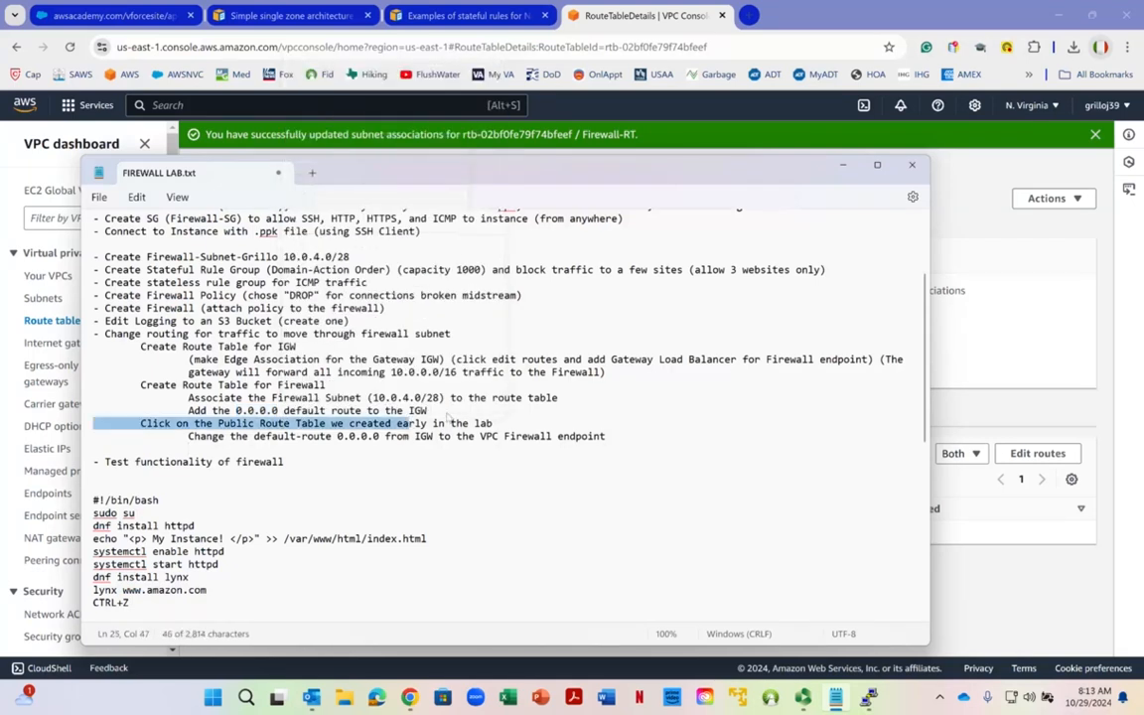
right_click(449, 409)
left_click(844, 168)
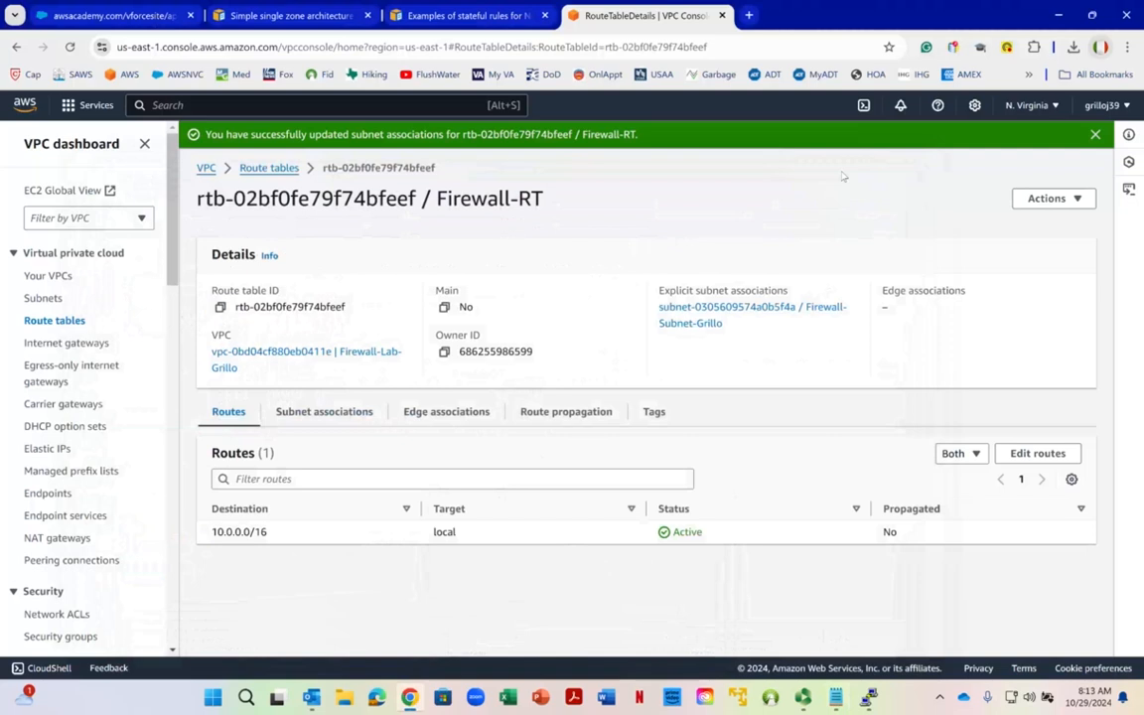
Step: In the AWS console, add a 0.0.0.0/0 route to Firewall-RT targeting Internet Gateway igw-06735c459506a8a24 and save the changes
left_click(1032, 454)
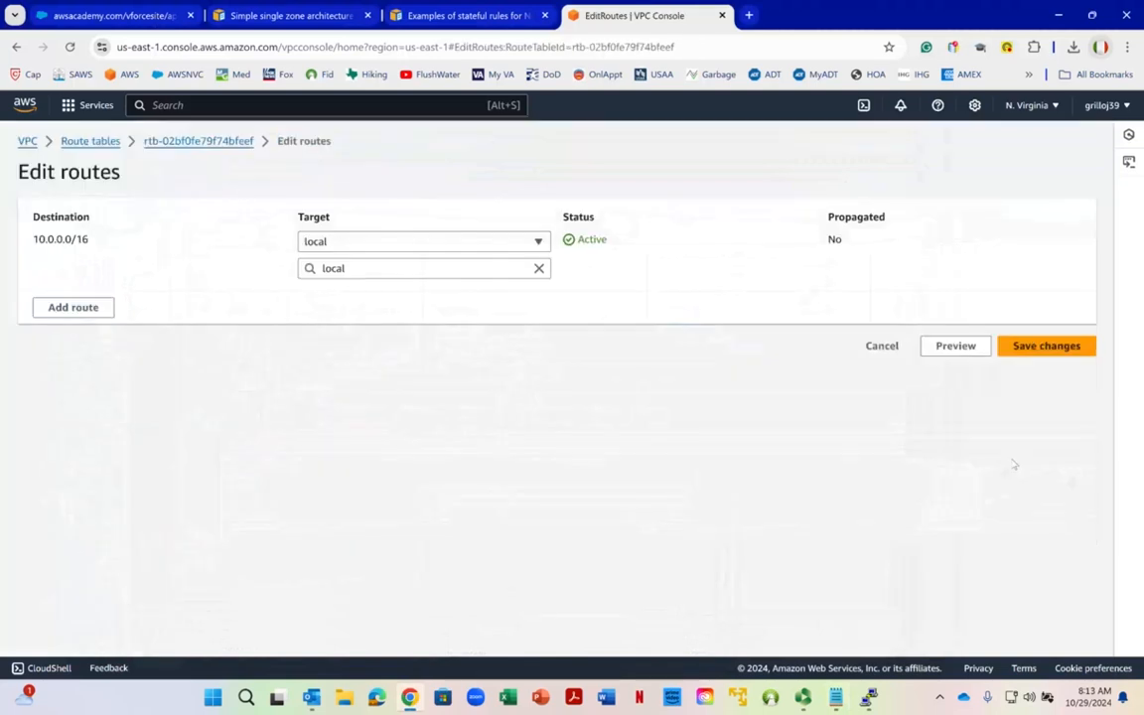
left_click(73, 314)
left_click(87, 297)
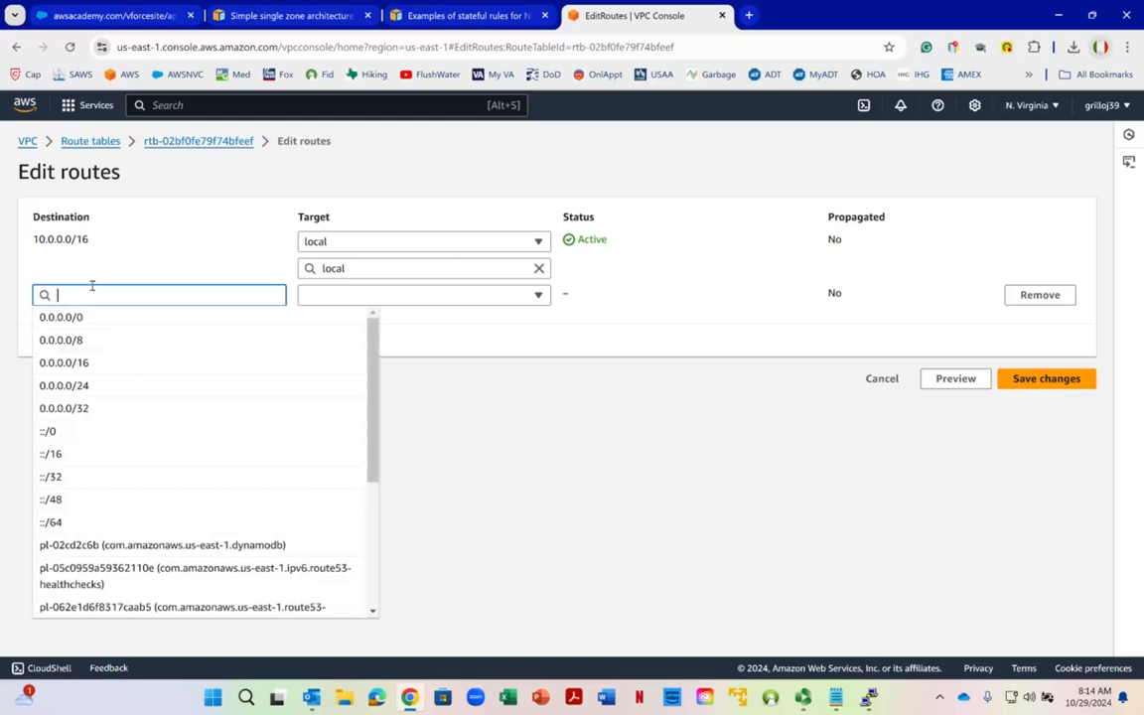
left_click(90, 316)
right_click(88, 325)
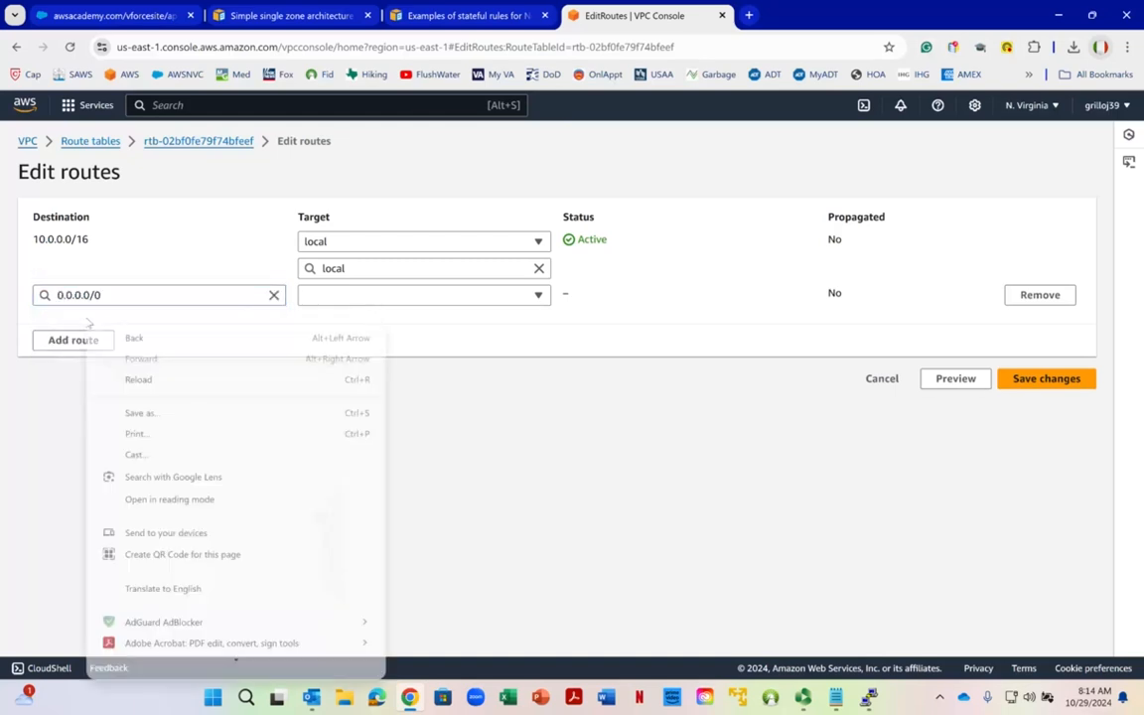
left_click(400, 297)
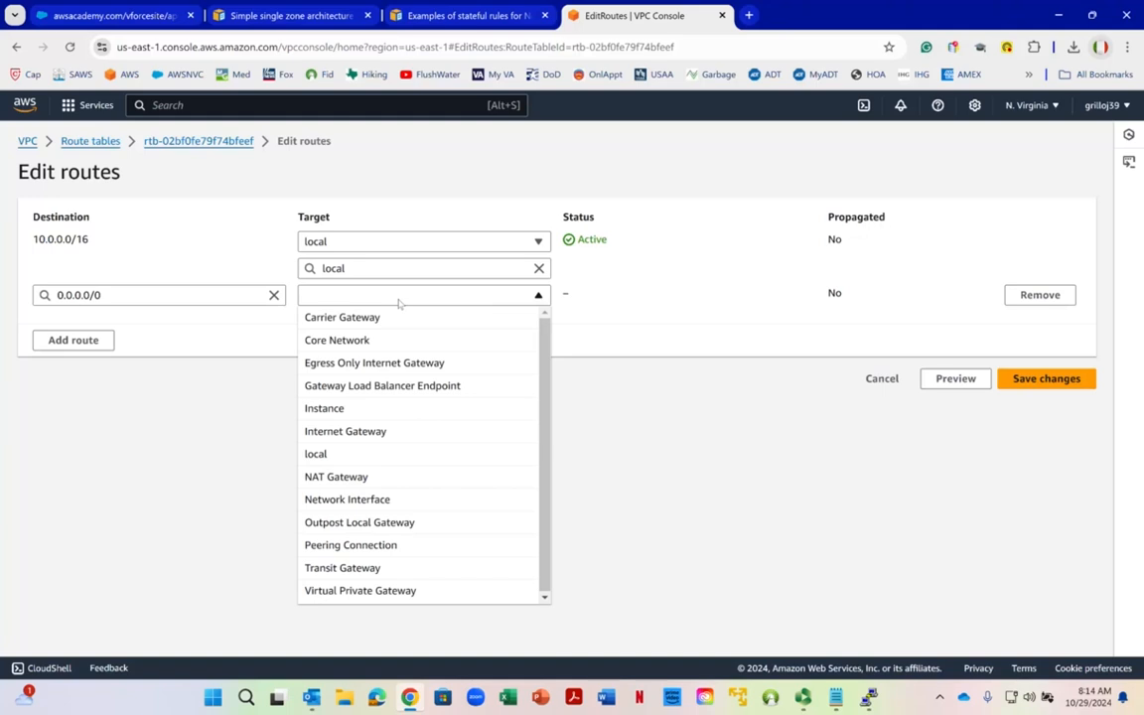
left_click(361, 441)
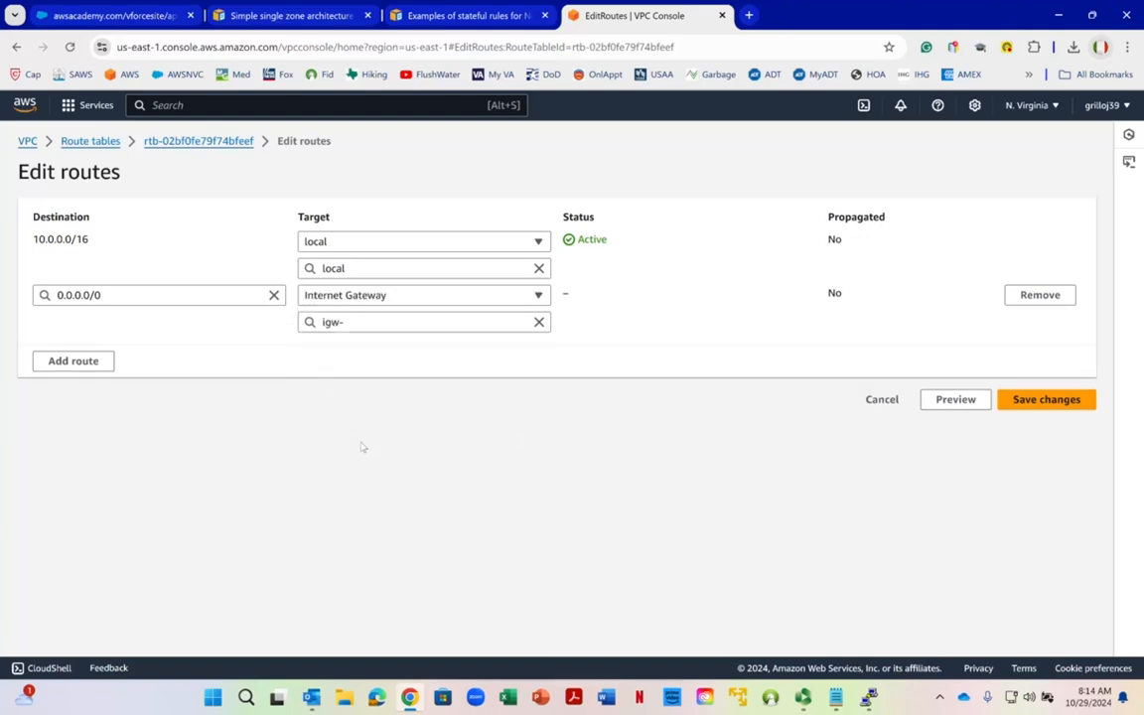
left_click(361, 322)
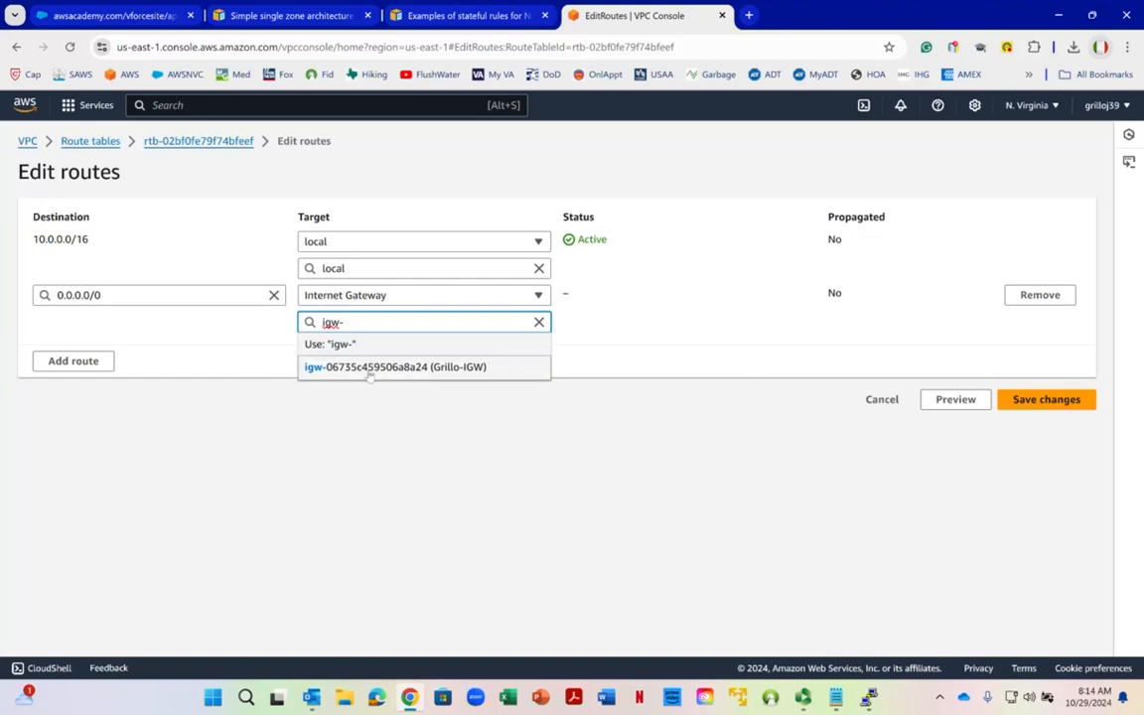
left_click(370, 367)
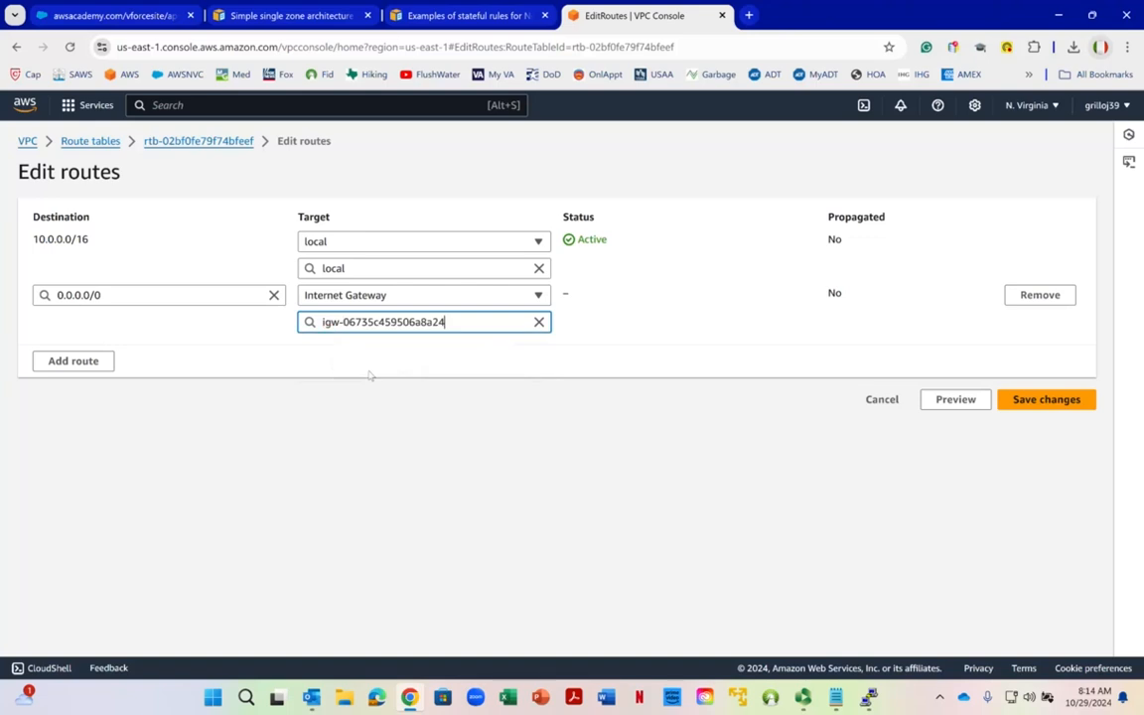
left_click(1056, 405)
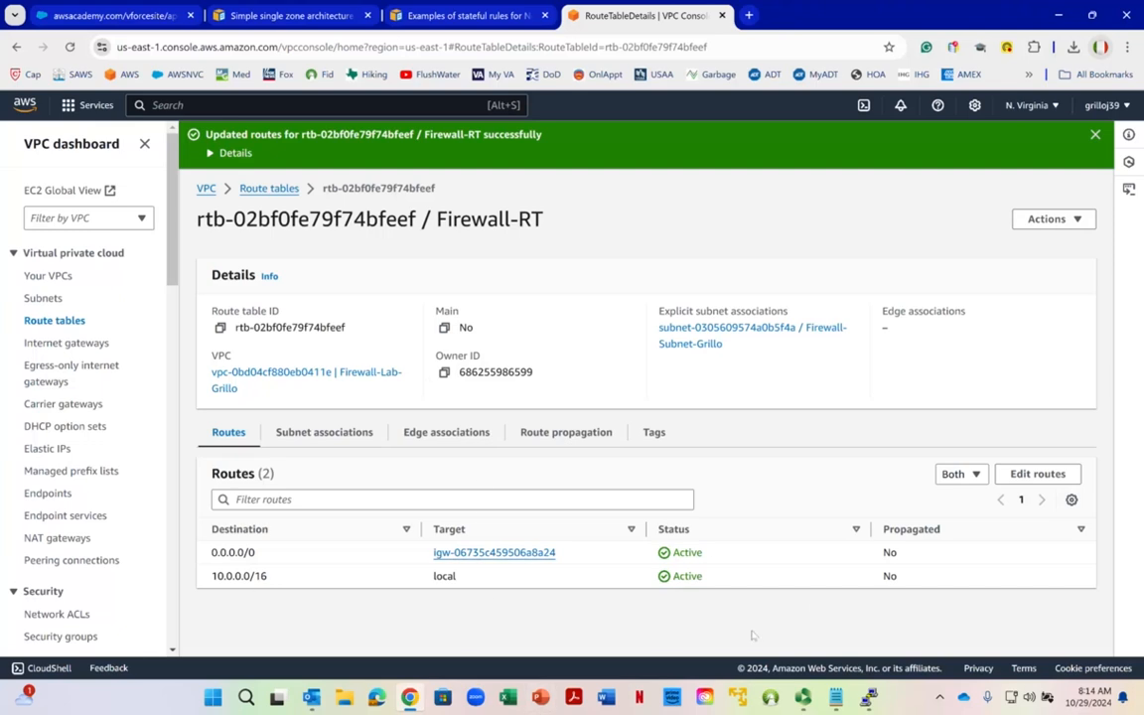
Step: Check the Notepad lab notes for the instruction on changing the public route table's default route to the VPC firewall endpoint
left_click(836, 697)
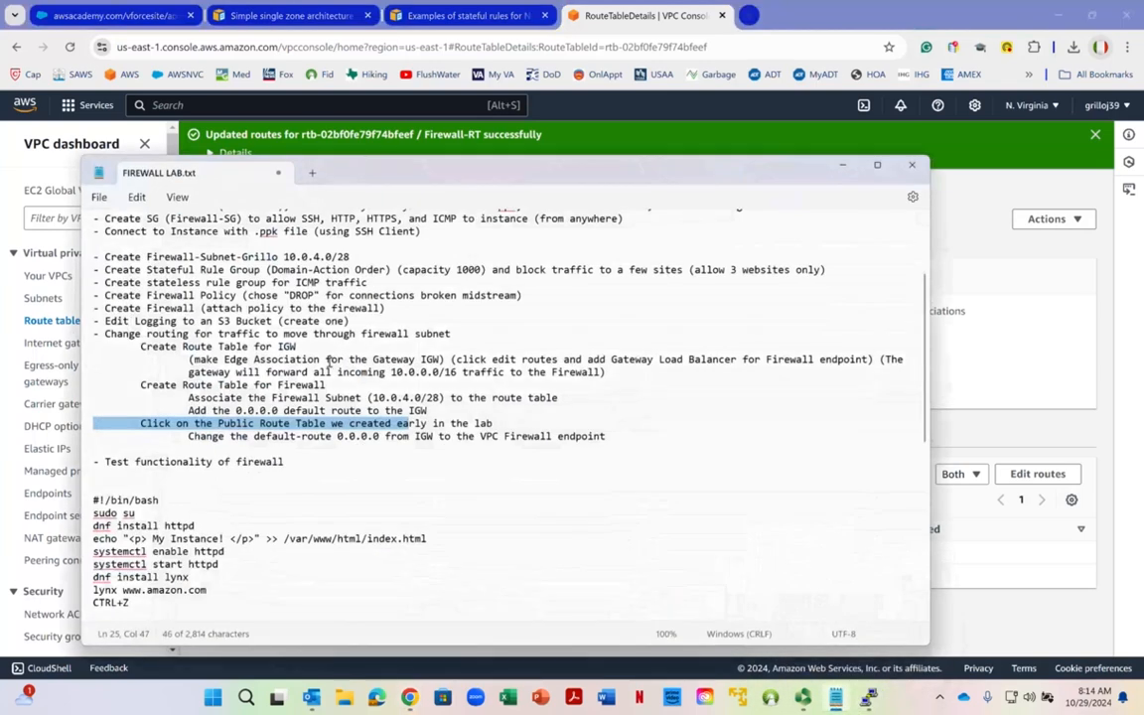
left_click(294, 424)
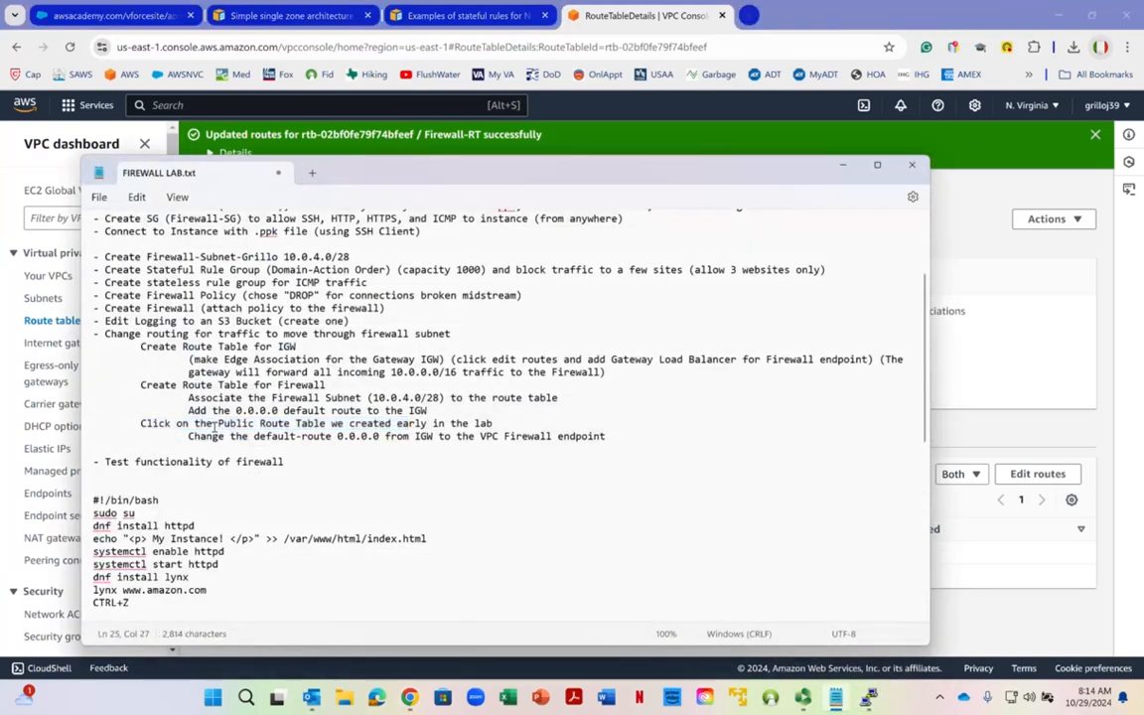
left_click_drag(219, 425, 329, 433)
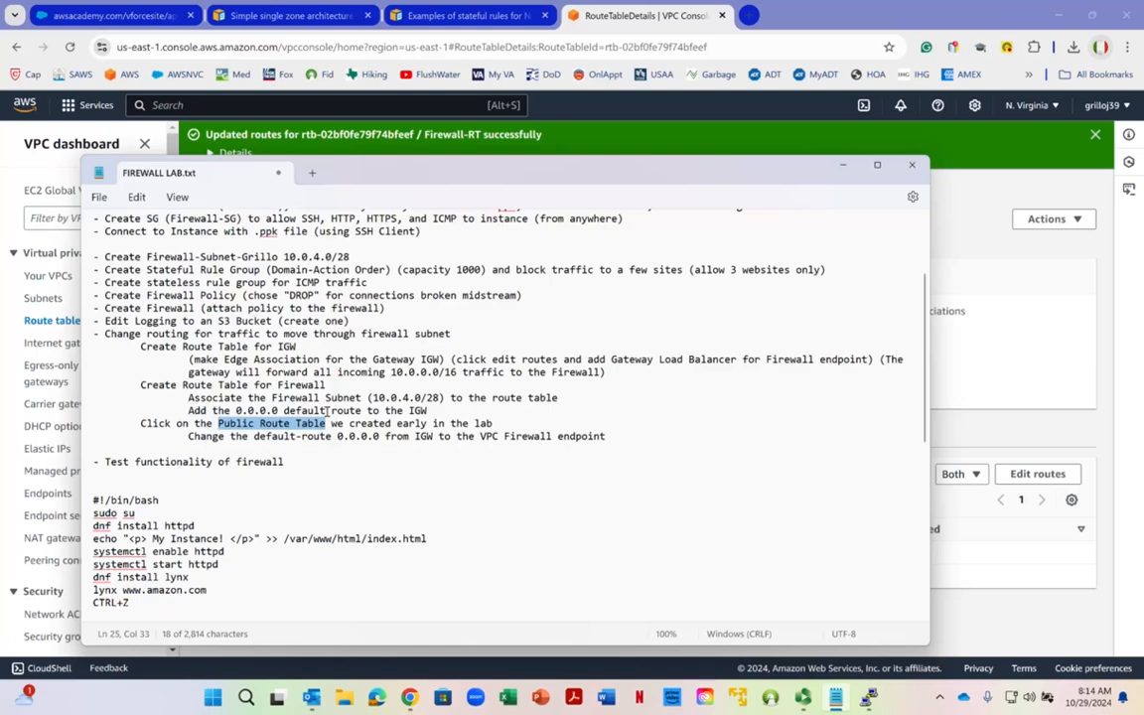
left_click(427, 437)
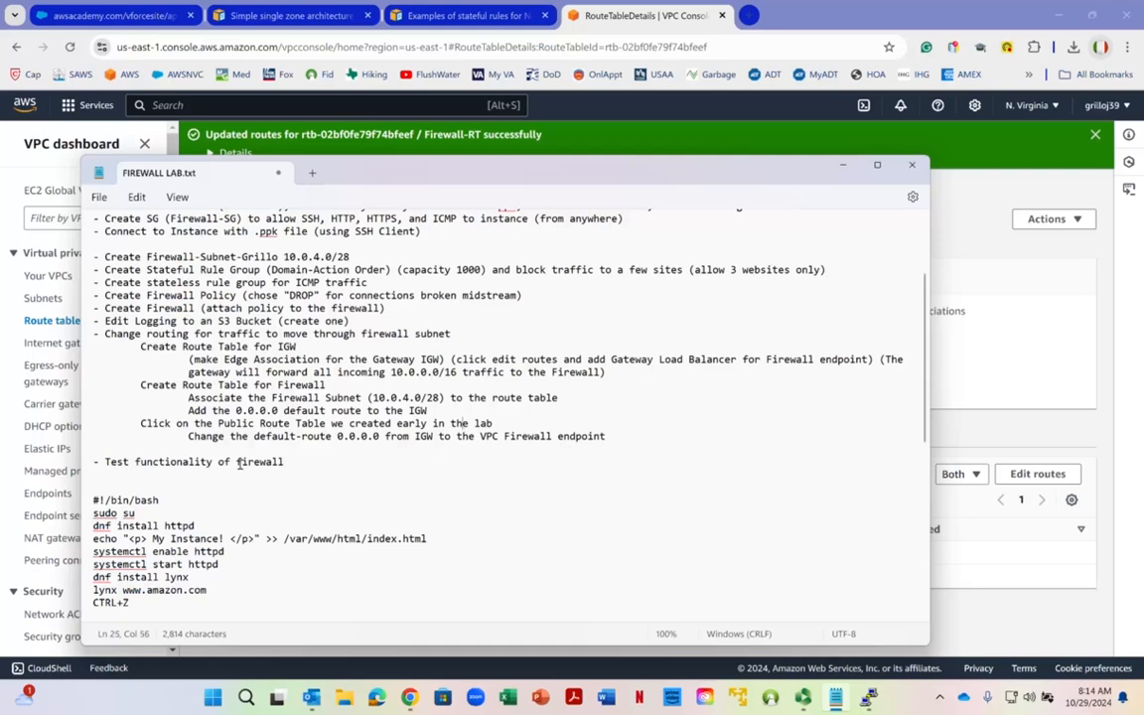
left_click_drag(241, 436, 387, 443)
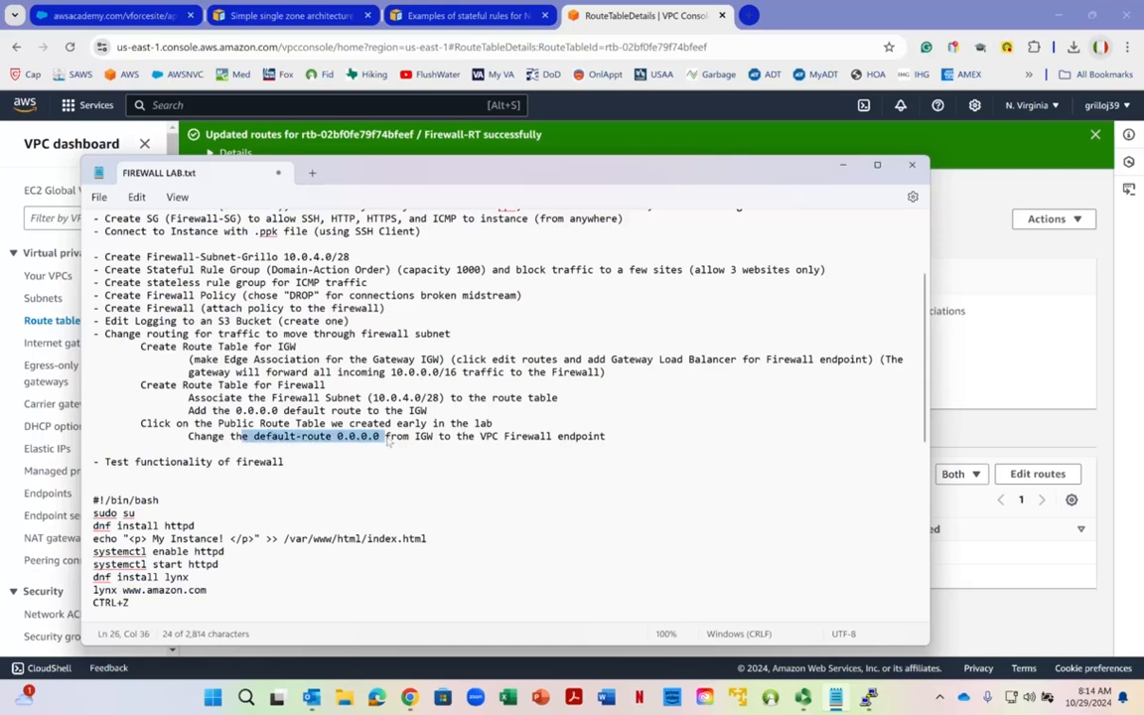
right_click(389, 443)
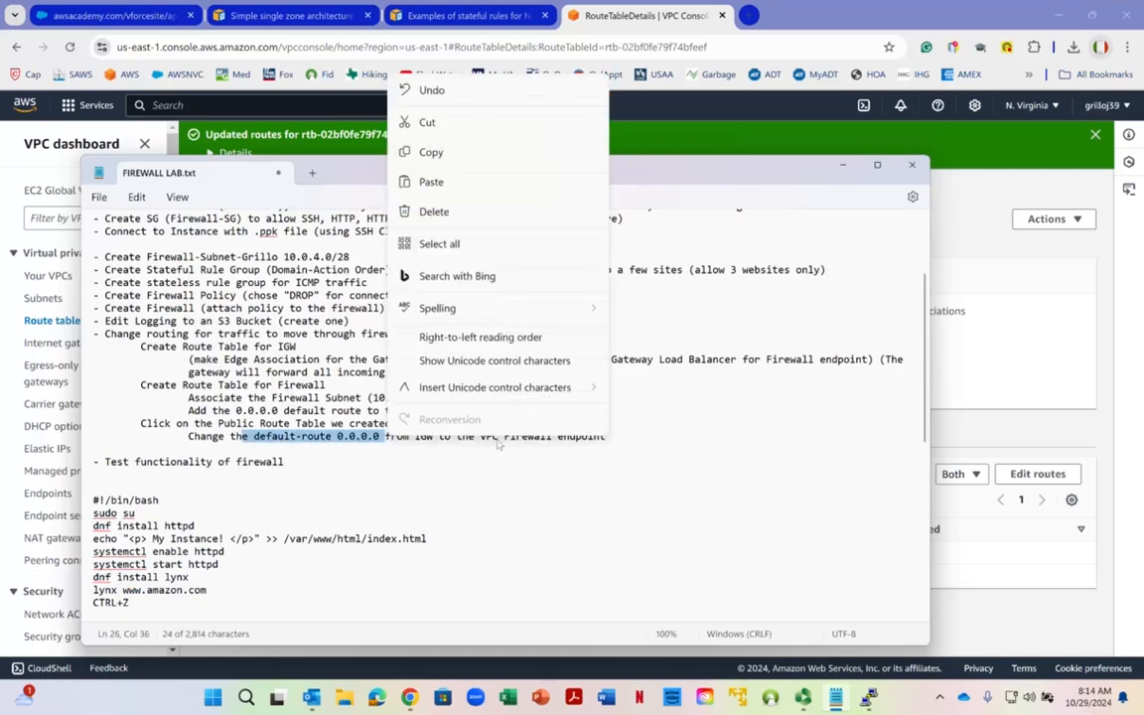
left_click(226, 410)
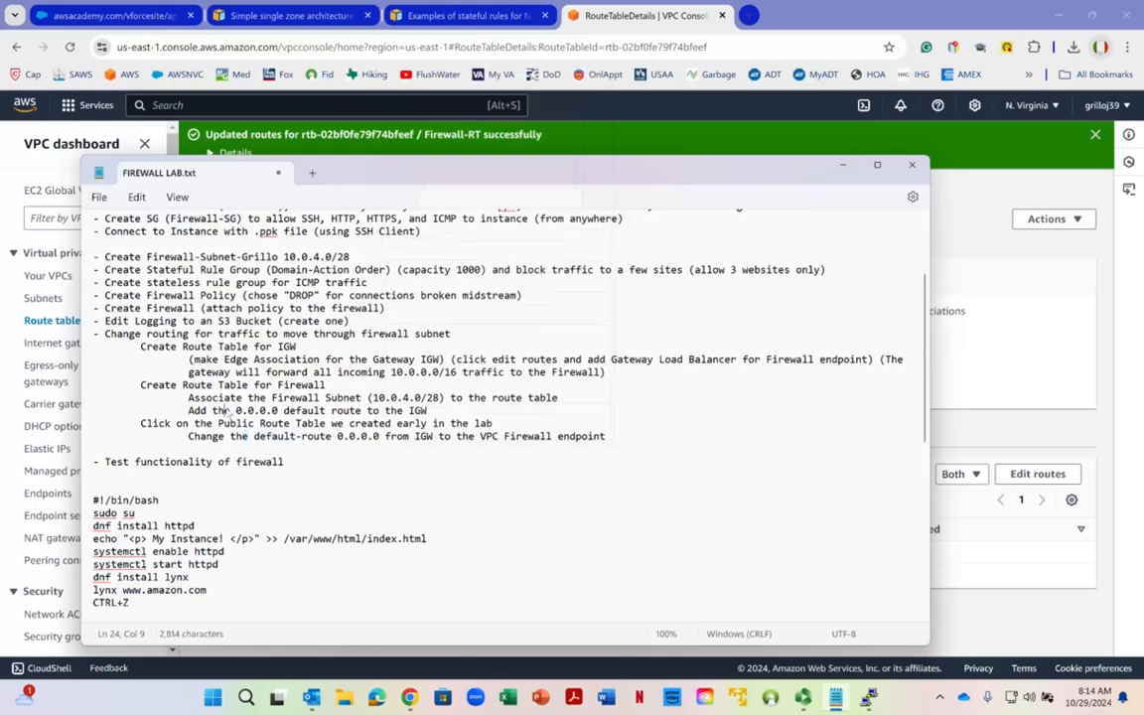
left_click(842, 167)
Step: In the AWS console, open the details of the Public-RT-EC2 route table and check its 0.0.0.0/0 route
right_click(283, 203)
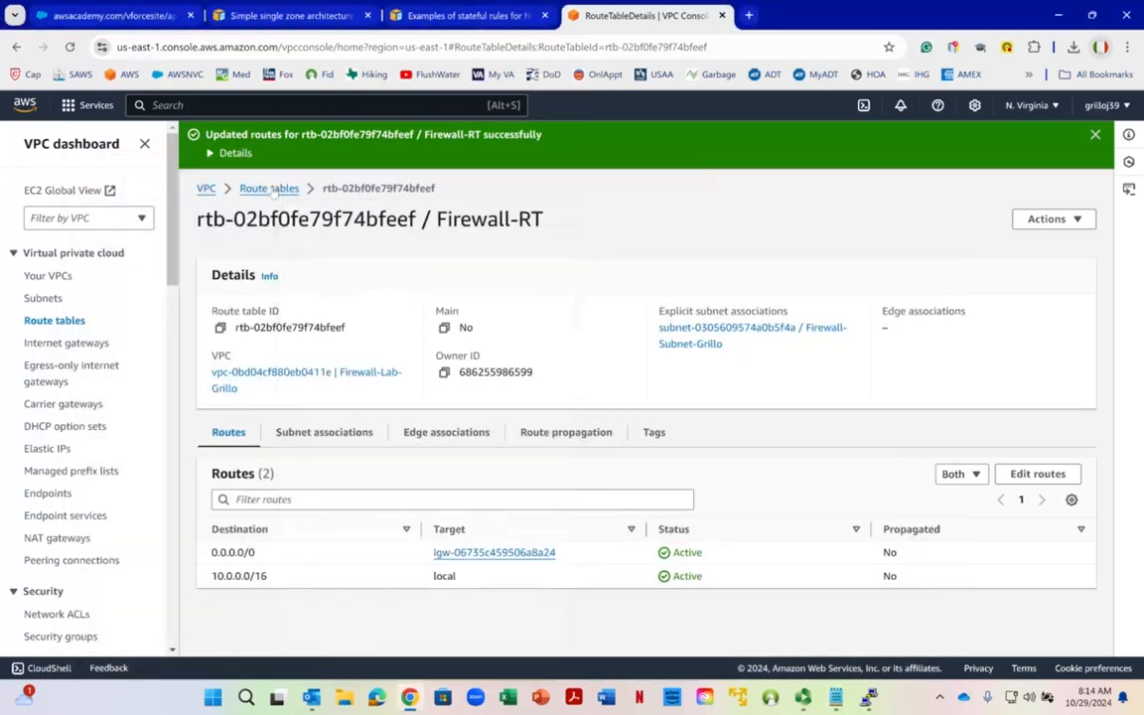
left_click(325, 220)
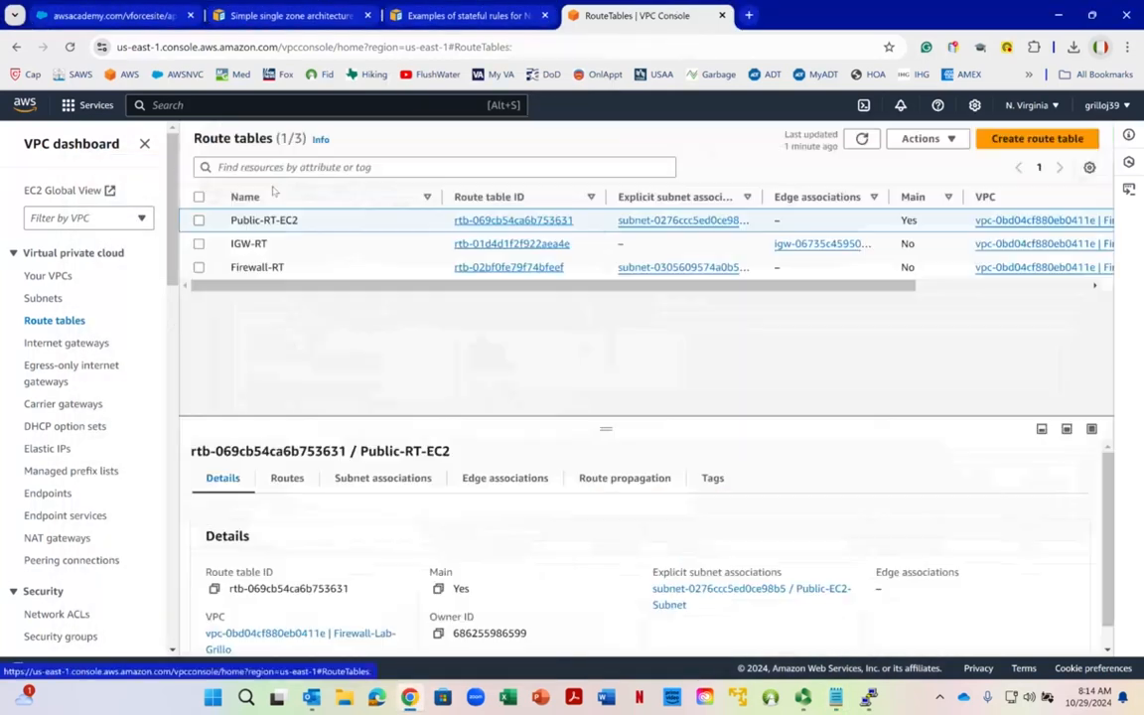
left_click(517, 220)
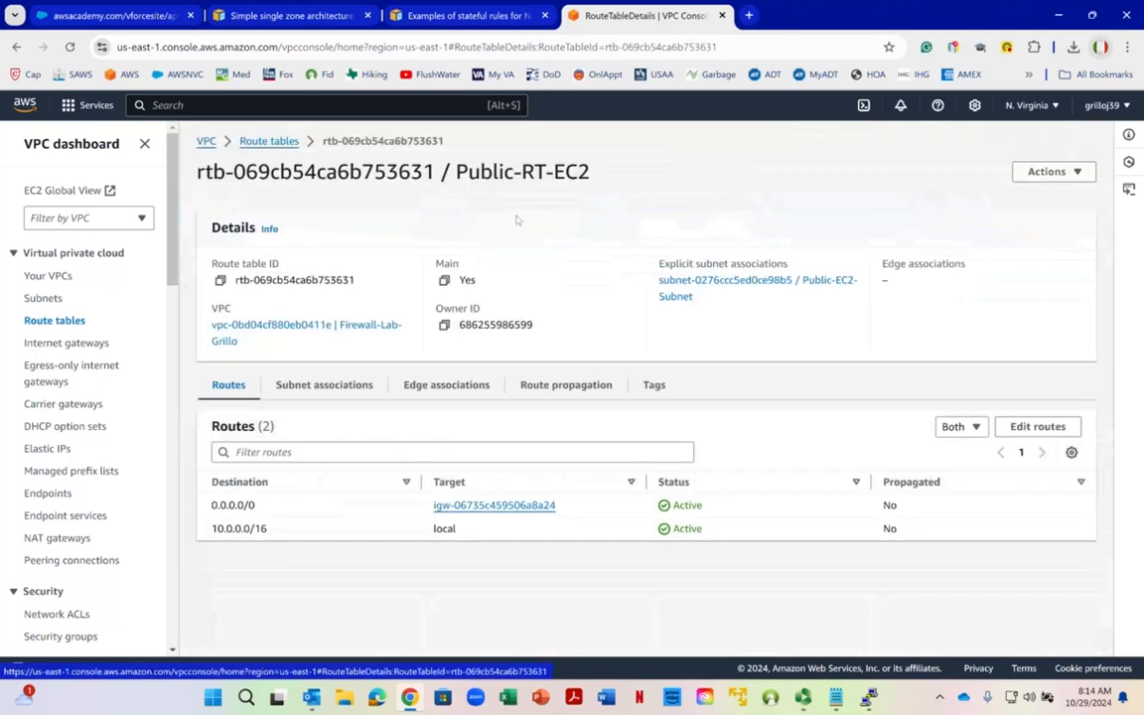
right_click(517, 220)
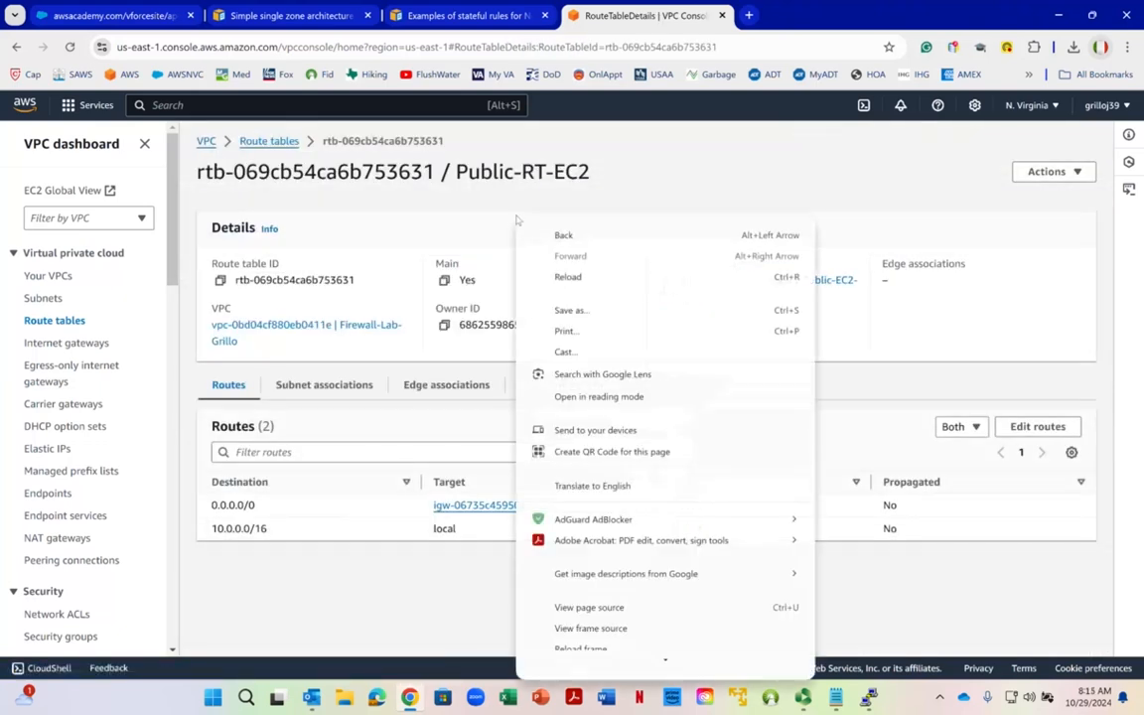
left_click(267, 592)
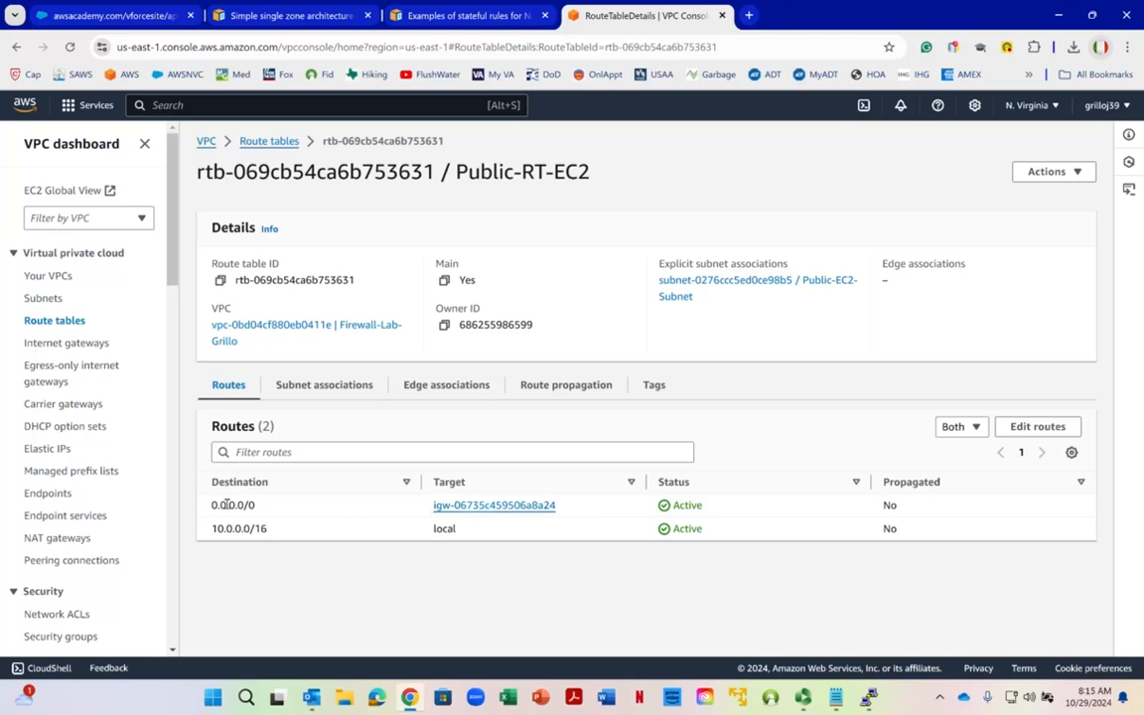
left_click_drag(212, 504, 258, 505)
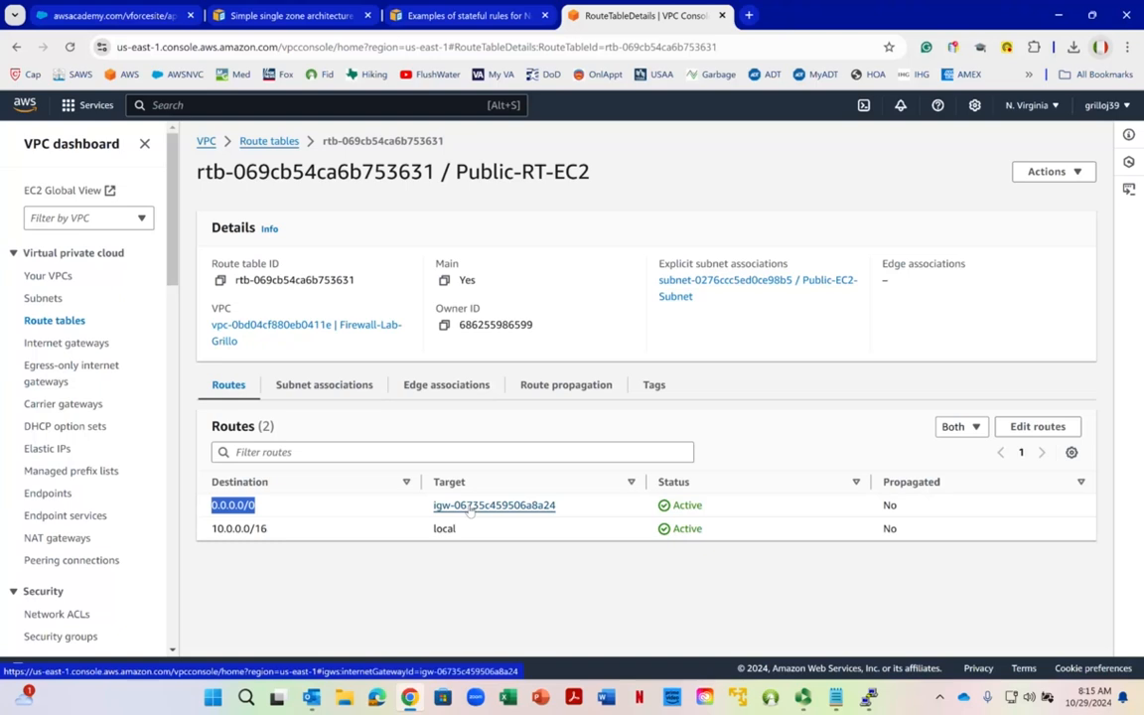
Step: Retarget Public-RT-EC2's 0.0.0.0/0 route to Gateway Load Balancer Endpoint vpce-0a0b849259d826538 and save the changes
left_click(1037, 426)
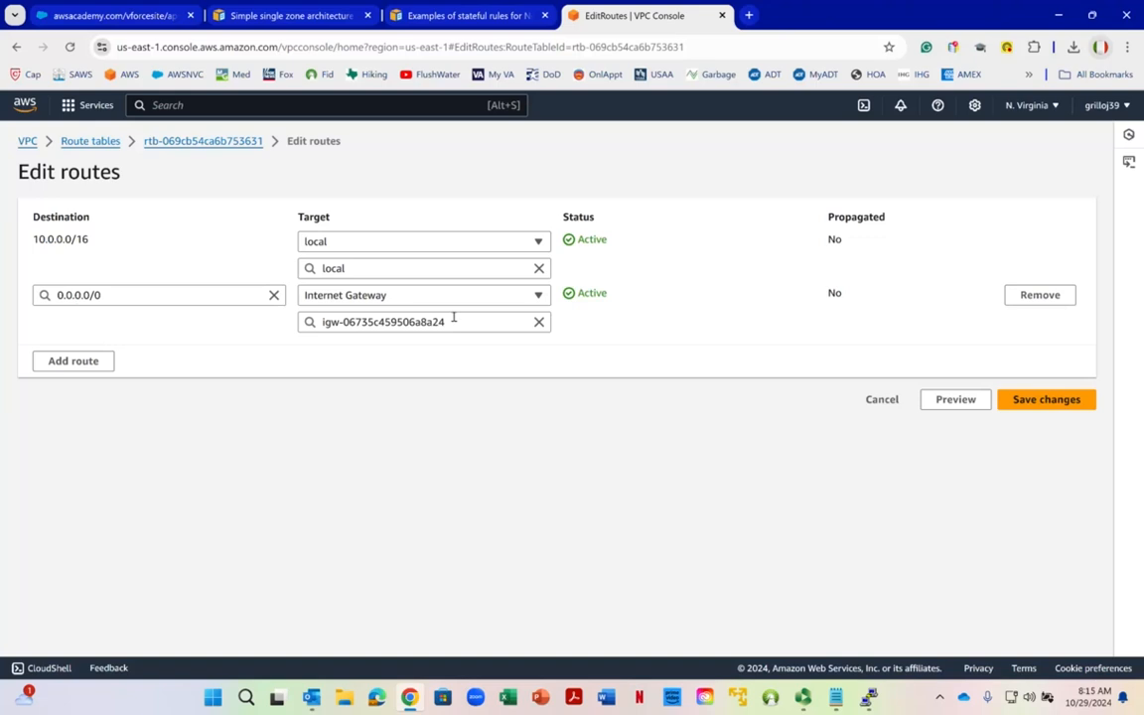
right_click(536, 300)
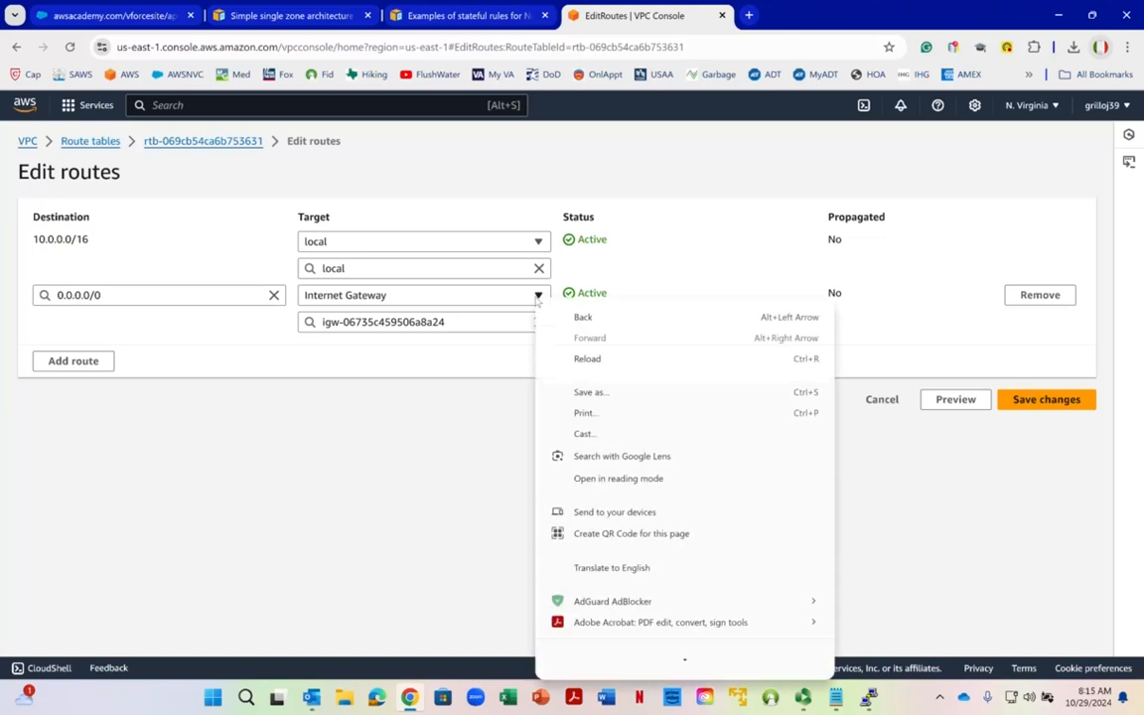
left_click(536, 296)
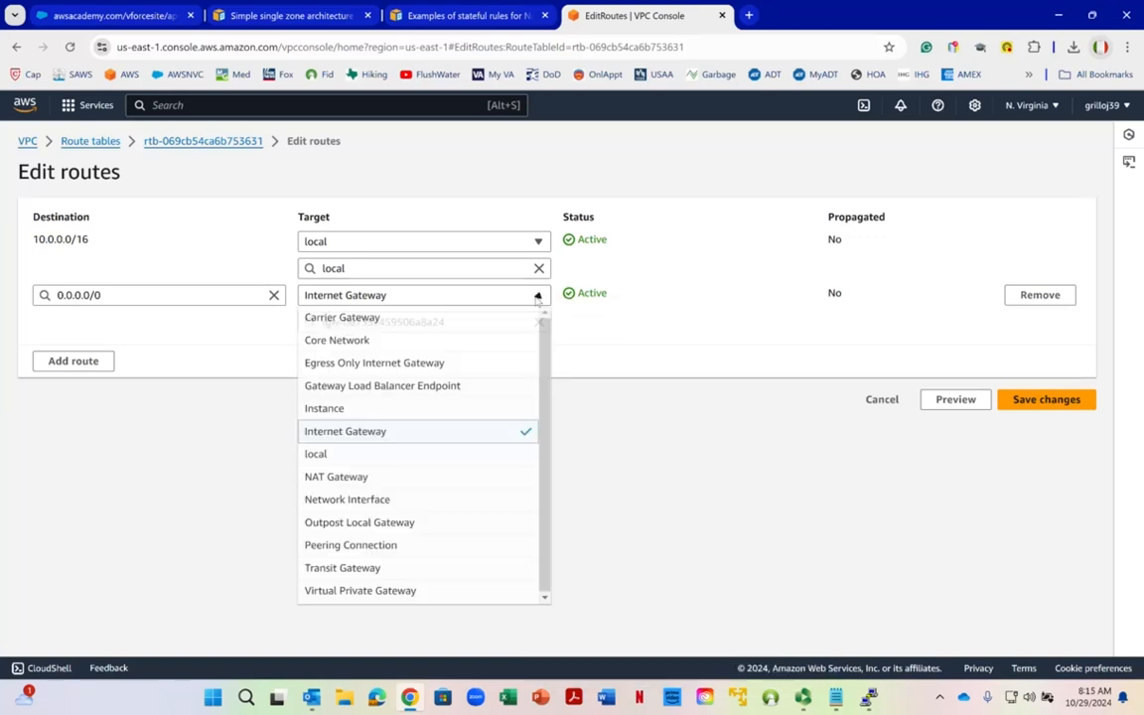
left_click(359, 388)
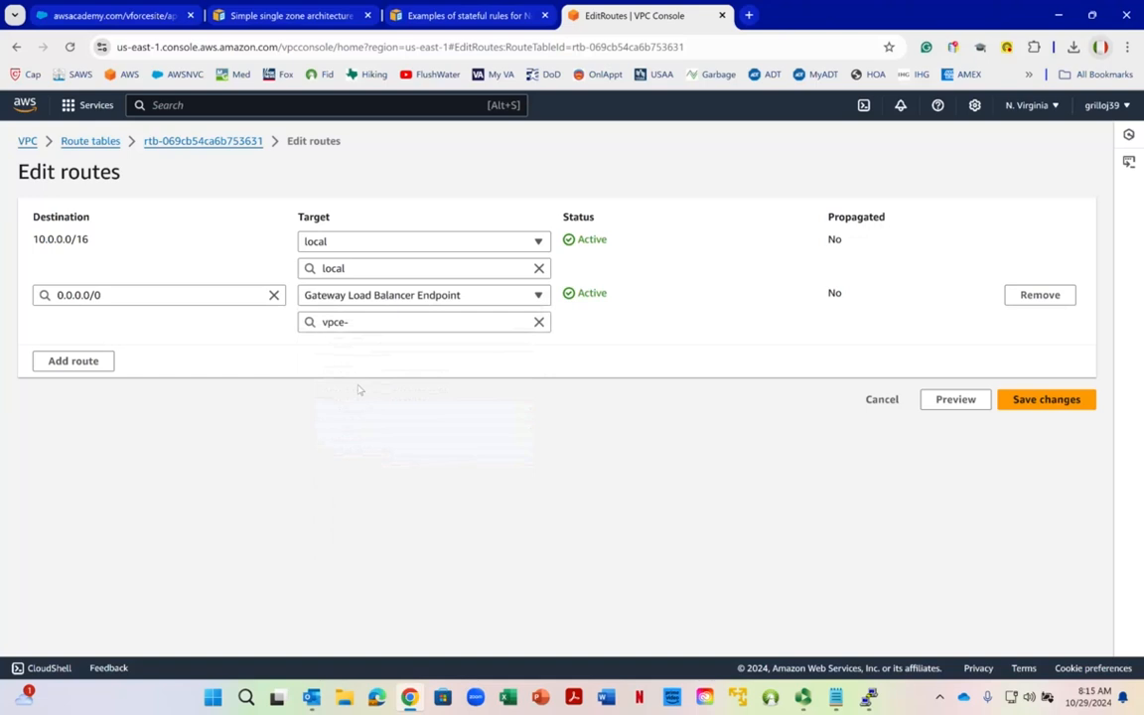
left_click(354, 321)
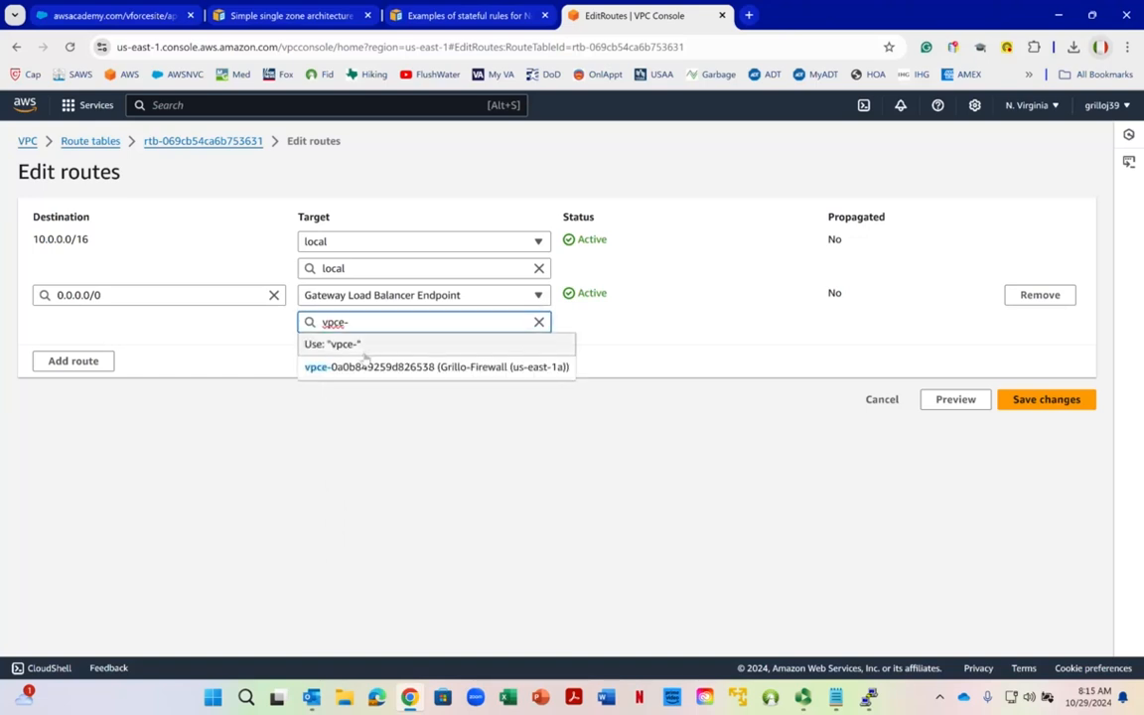
left_click(365, 368)
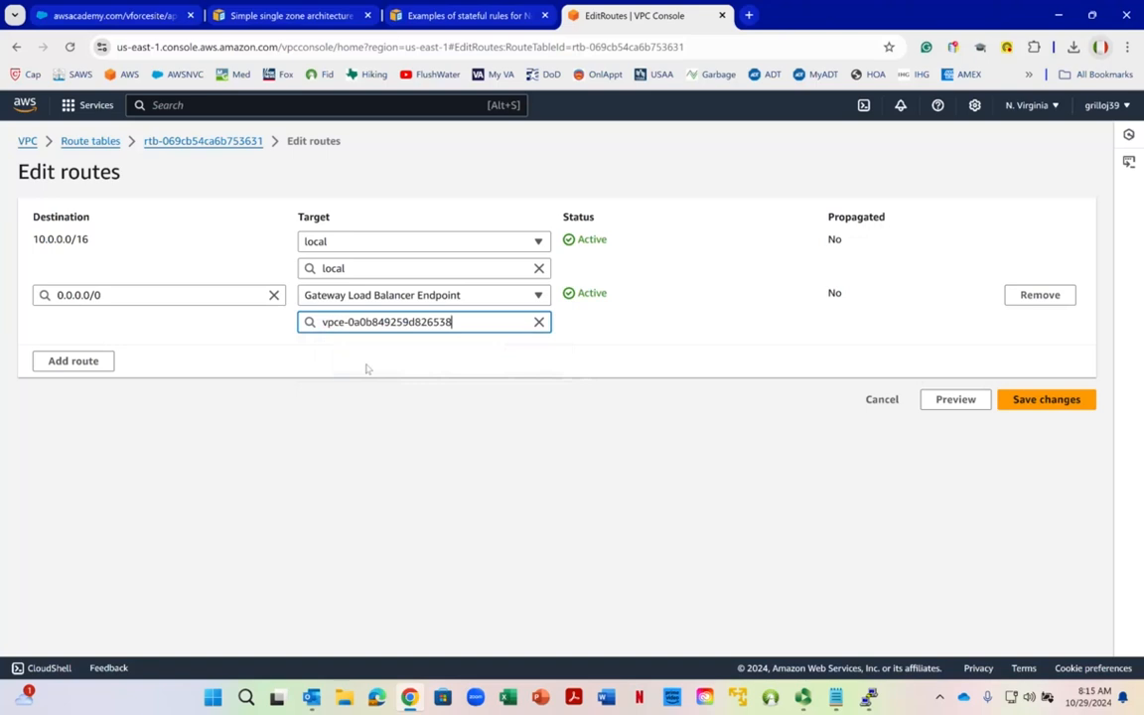
left_click(1054, 405)
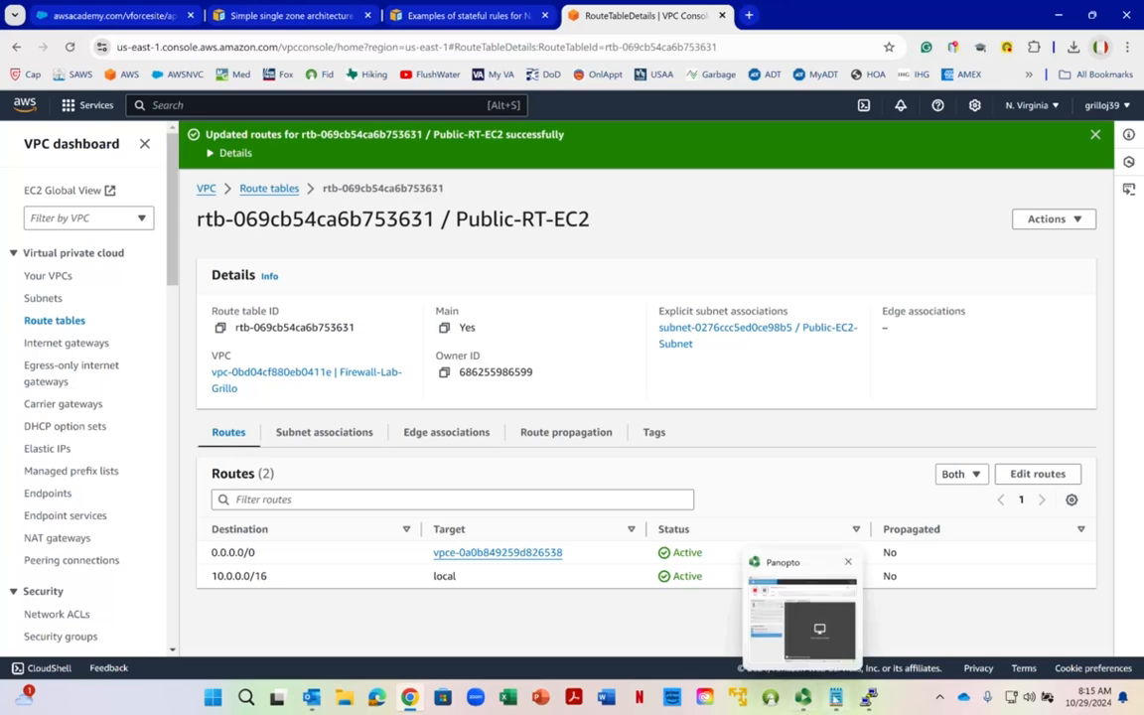
Step: Review the Notepad lab notes for the item on testing the firewall's functionality
left_click(835, 696)
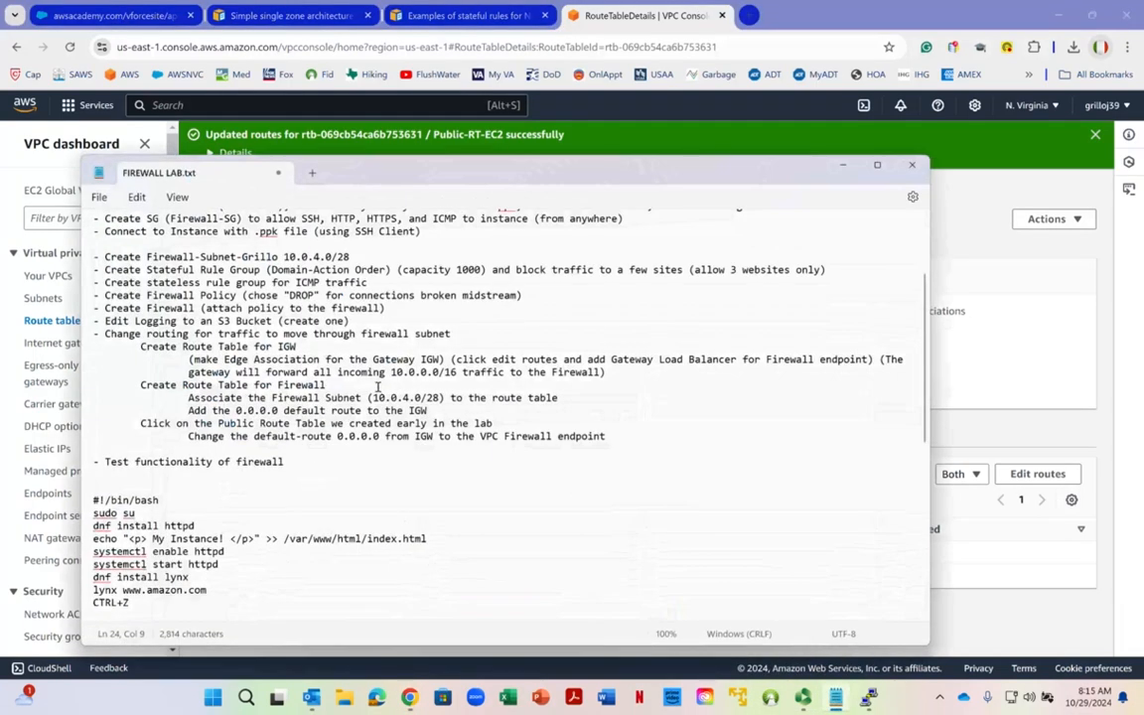
scroll(377, 388, "down", 2)
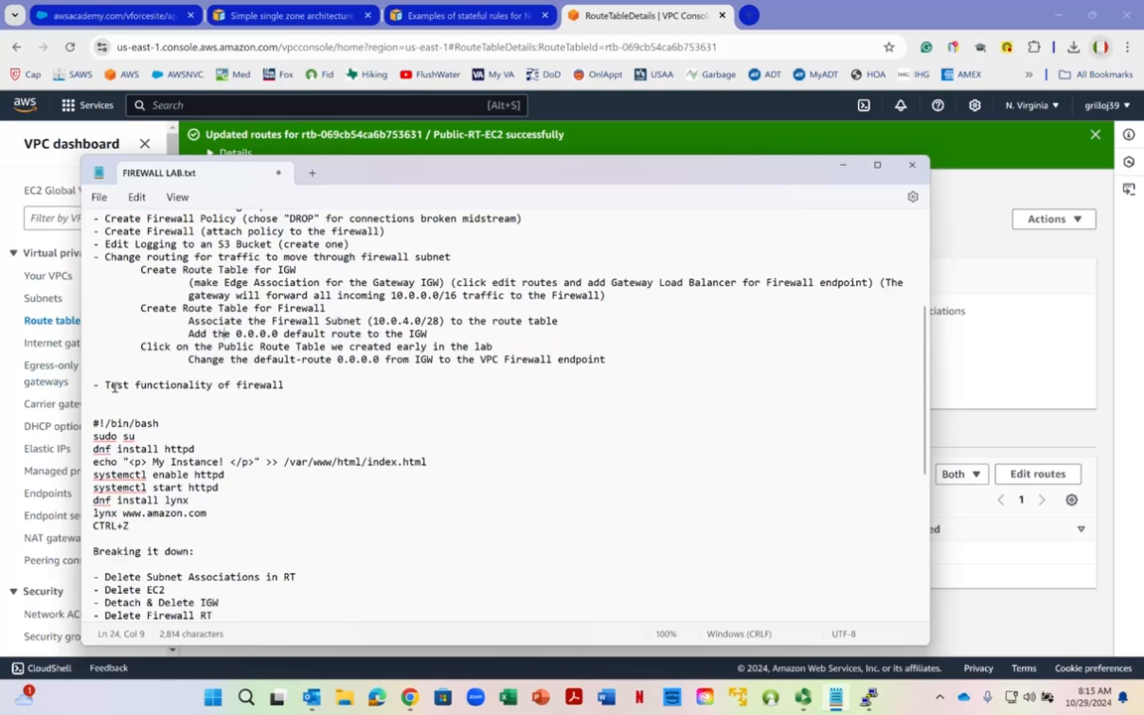
left_click_drag(105, 385, 288, 386)
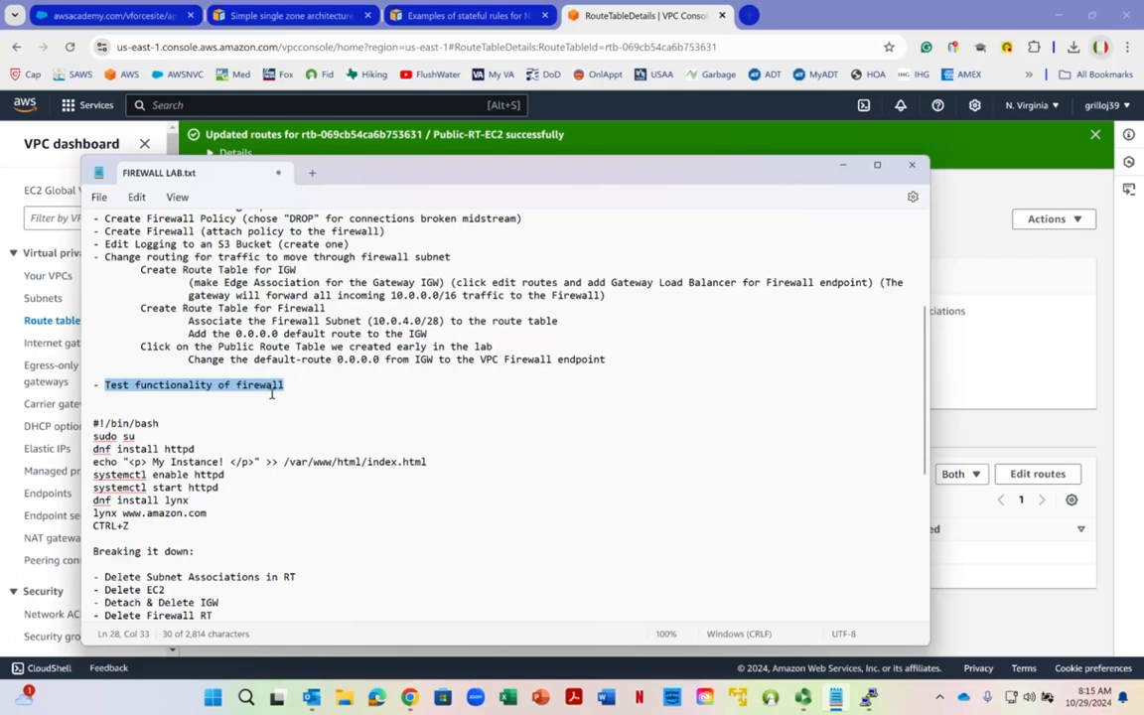
left_click(272, 396)
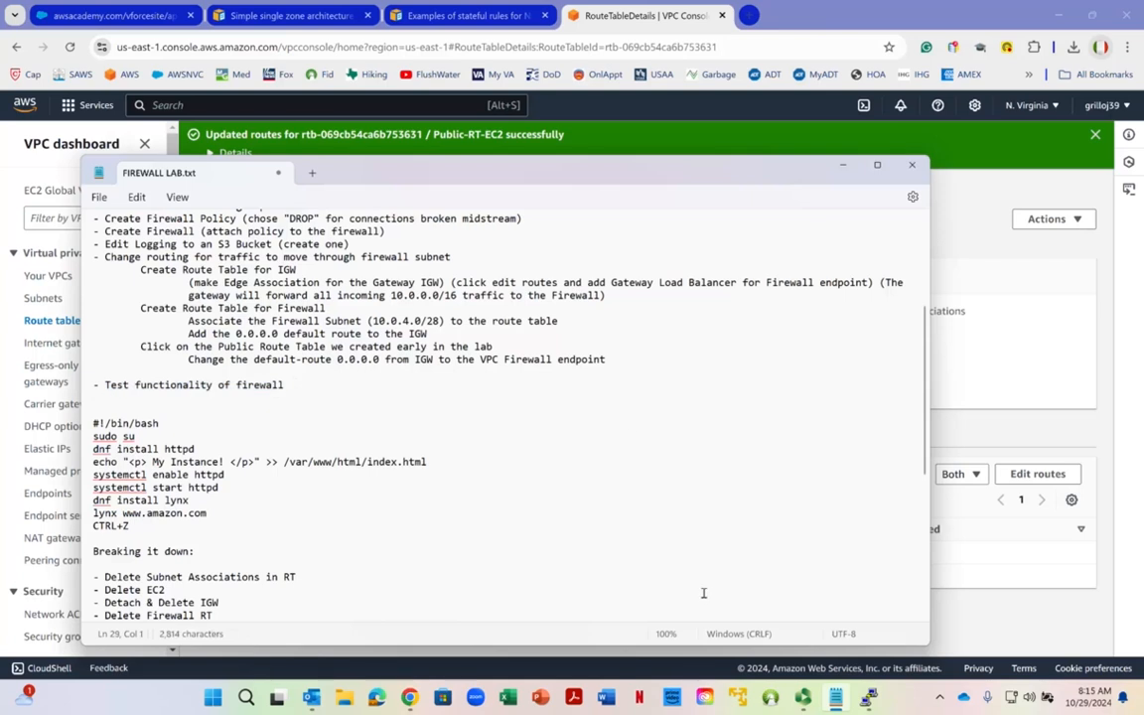
Step: Switch to the PuTTY terminal of the EC2 instance and close the session, confirming the exit
left_click(869, 698)
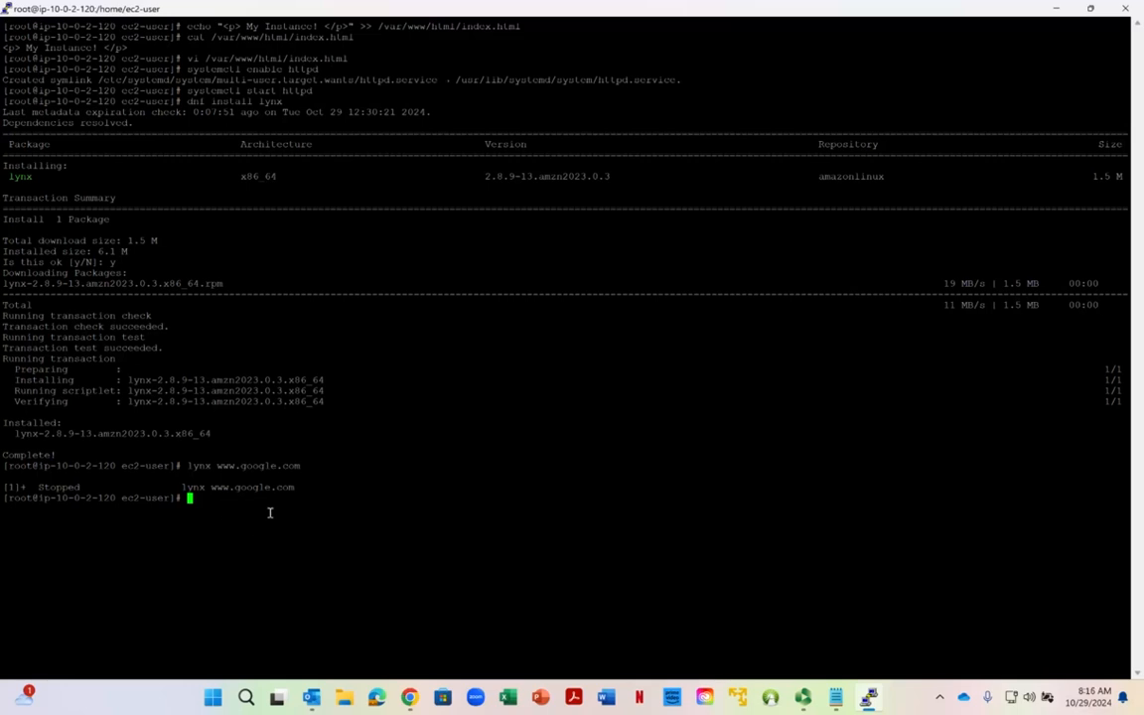
double_click(194, 485)
left_click(195, 478)
left_click(1124, 8)
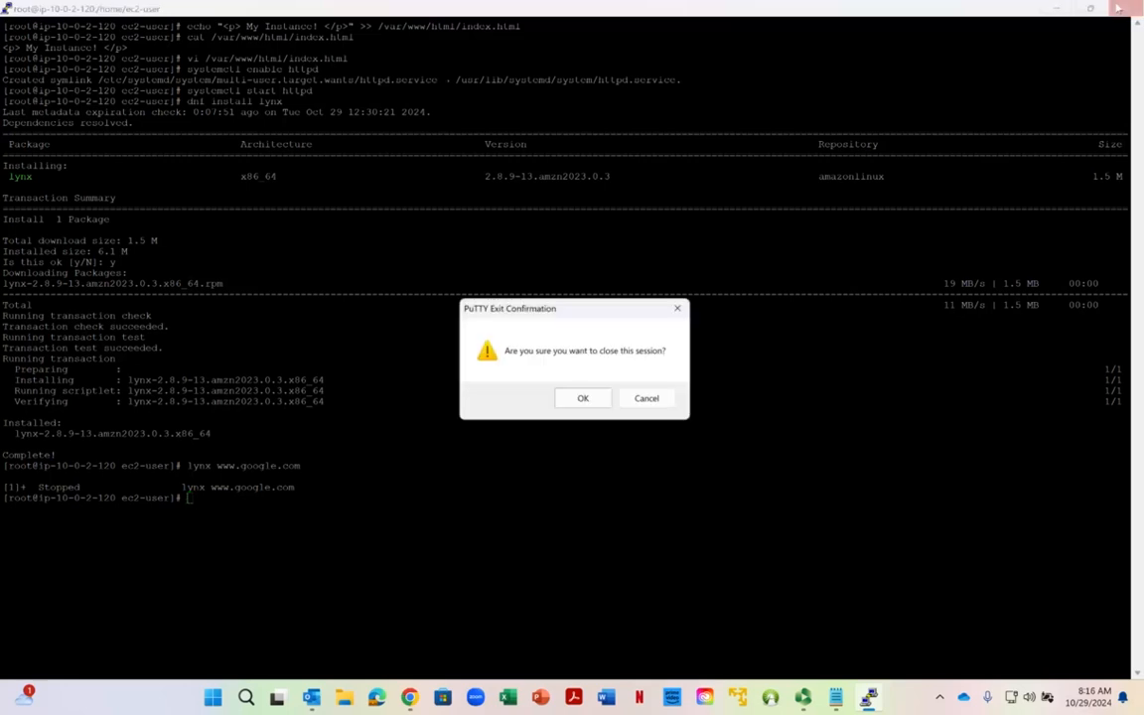
left_click(572, 402)
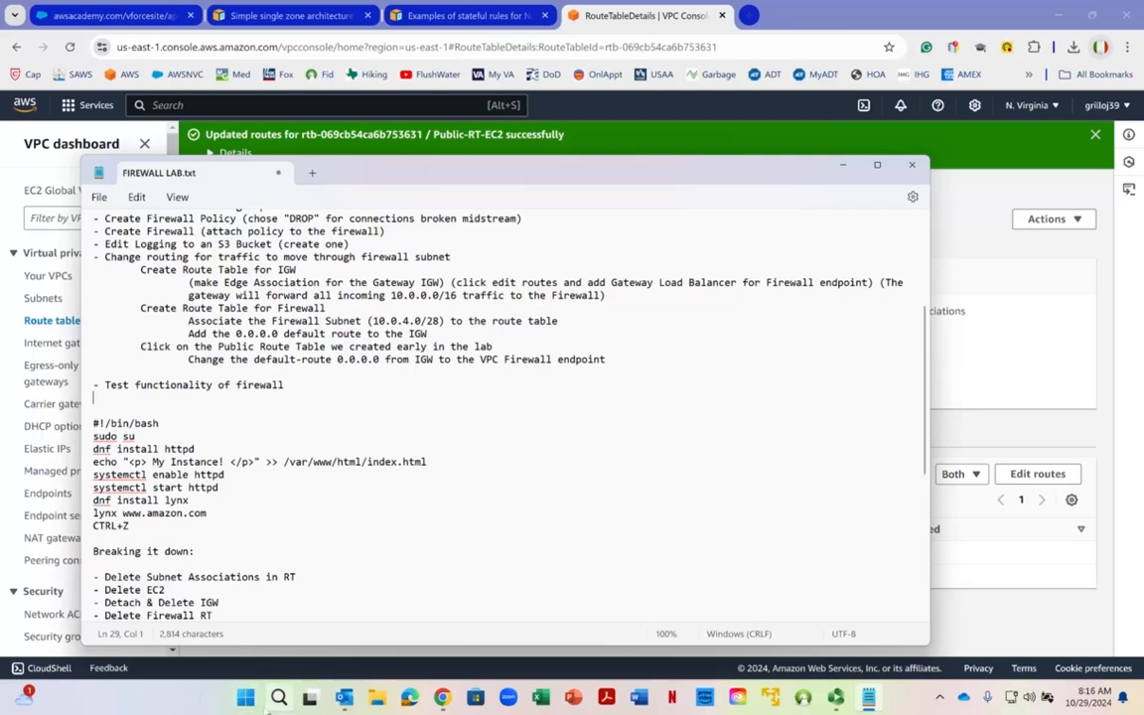
left_click(279, 698)
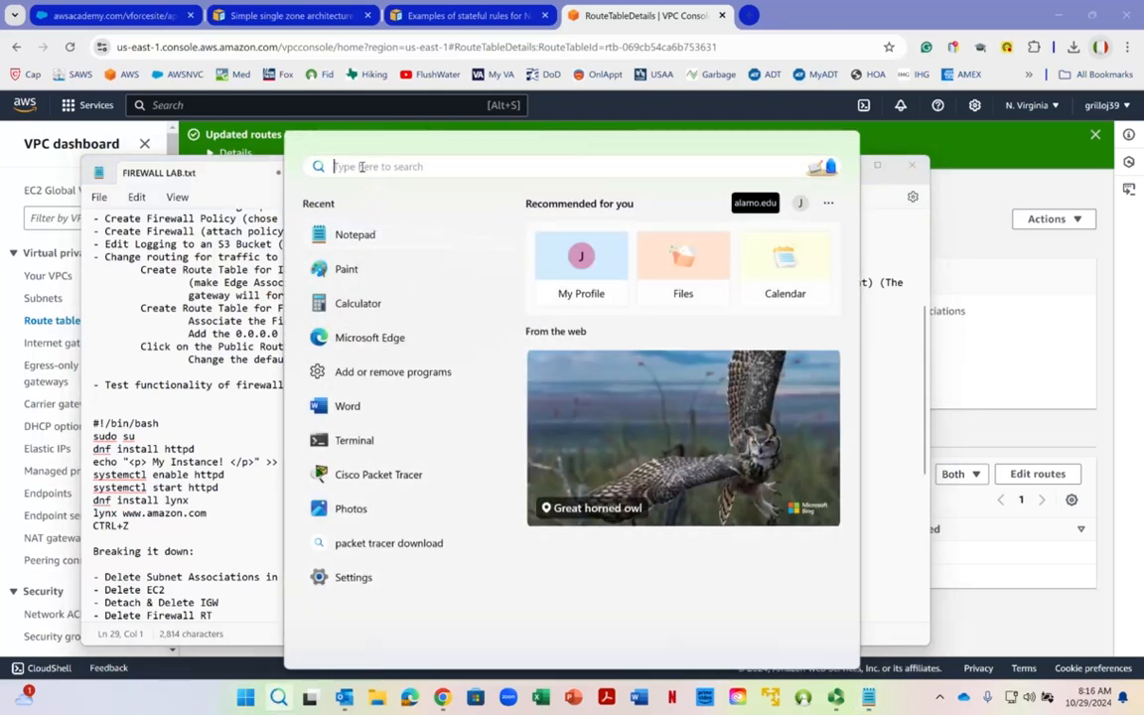
type("s")
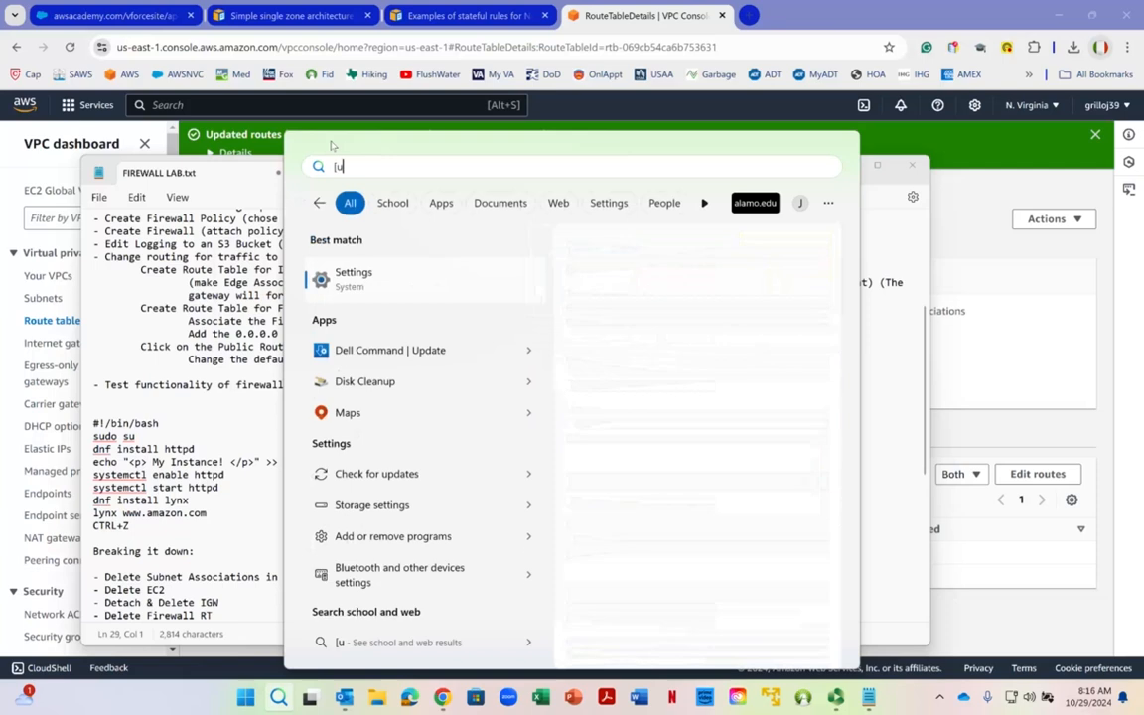
key("BackSpace")
type("puttyu")
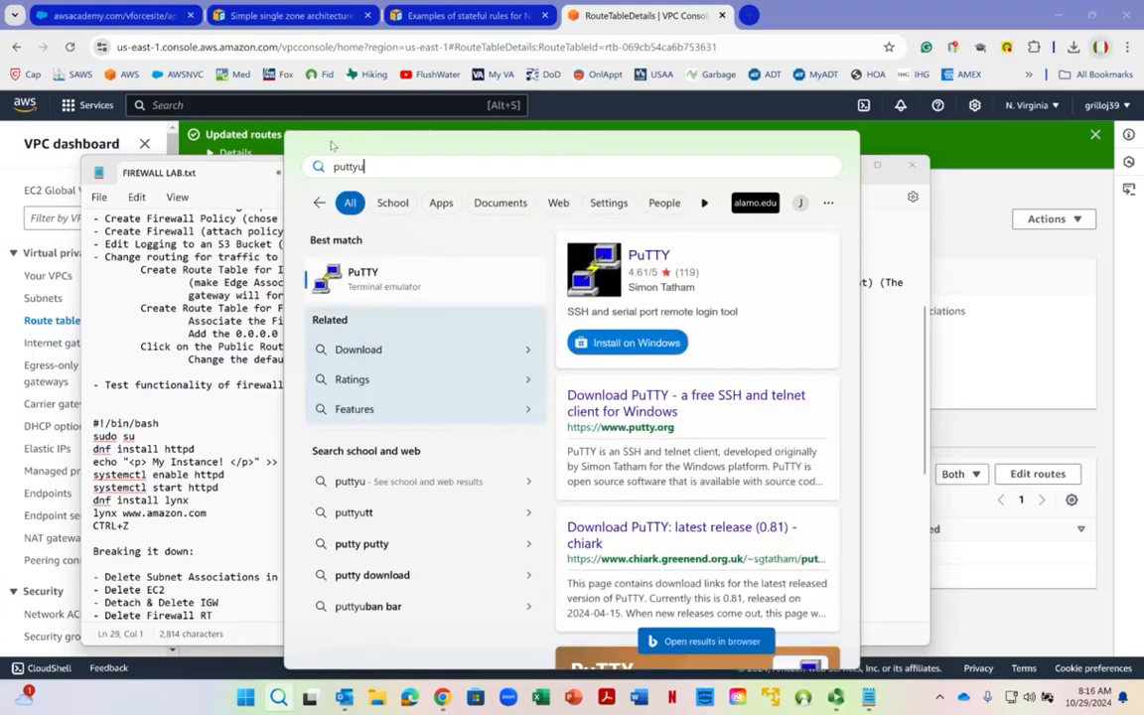
left_click(424, 288)
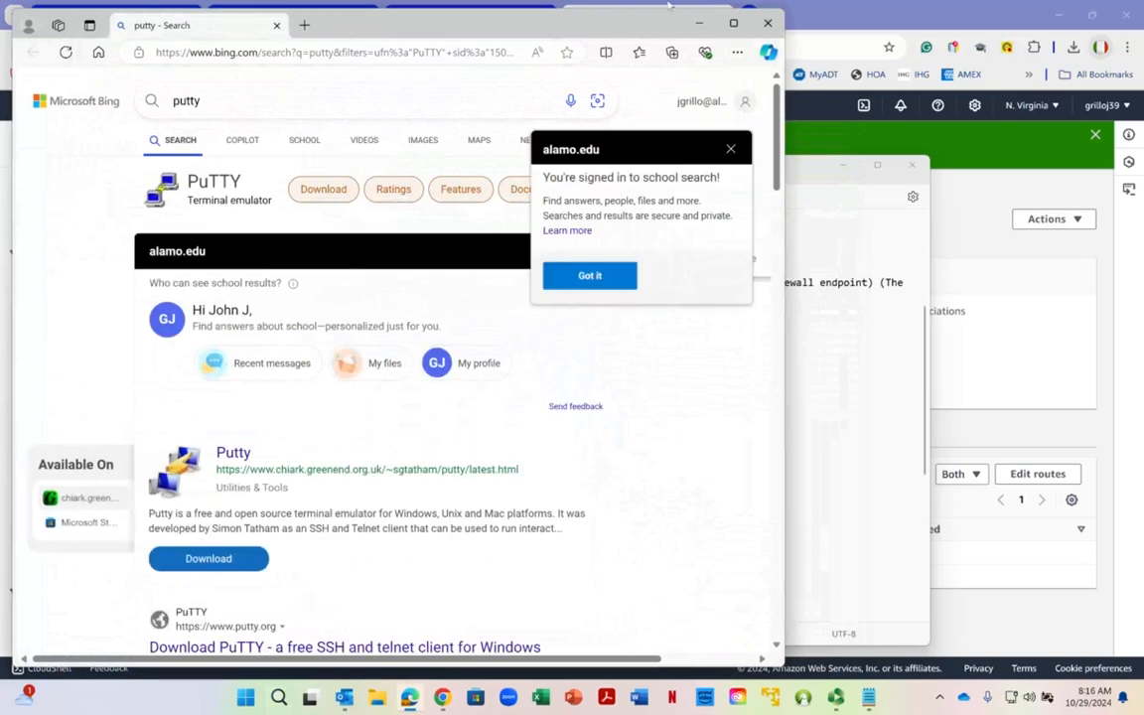
right_click(722, 10)
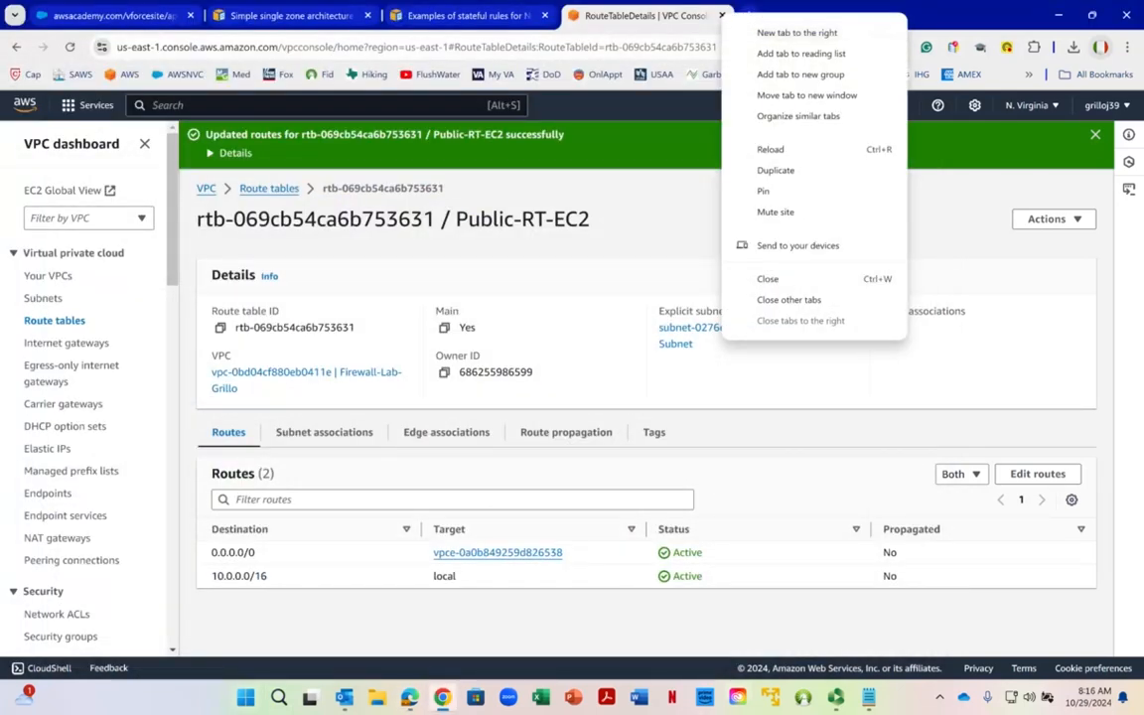
left_click(245, 698)
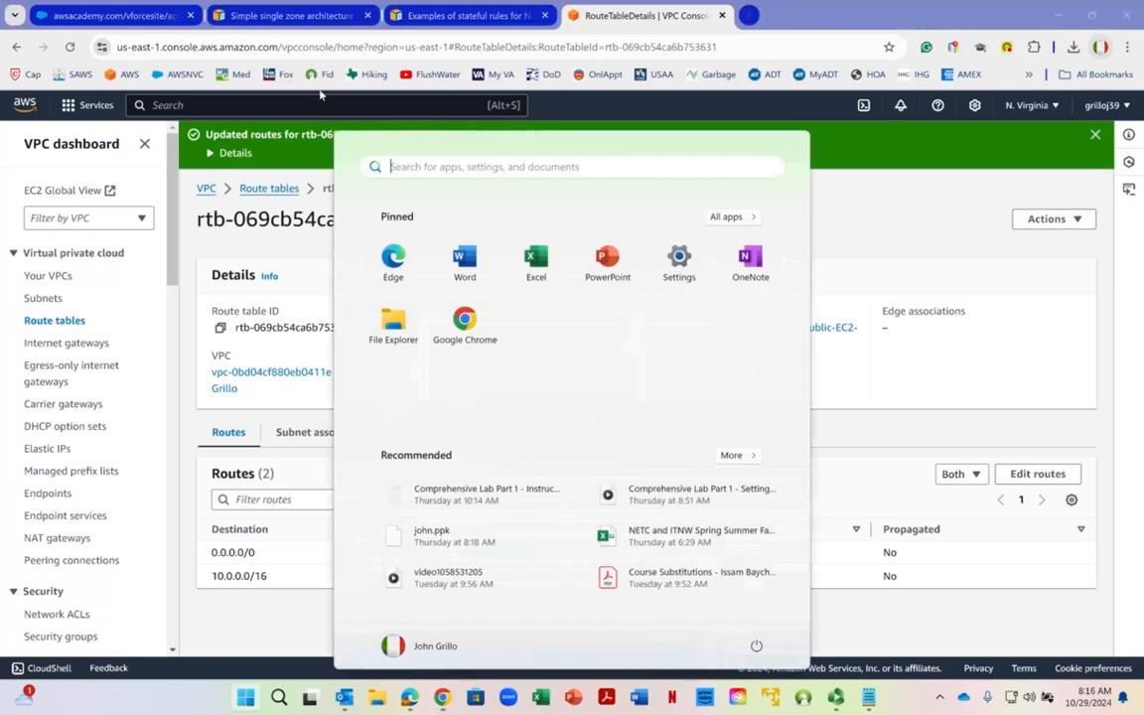
type("putty")
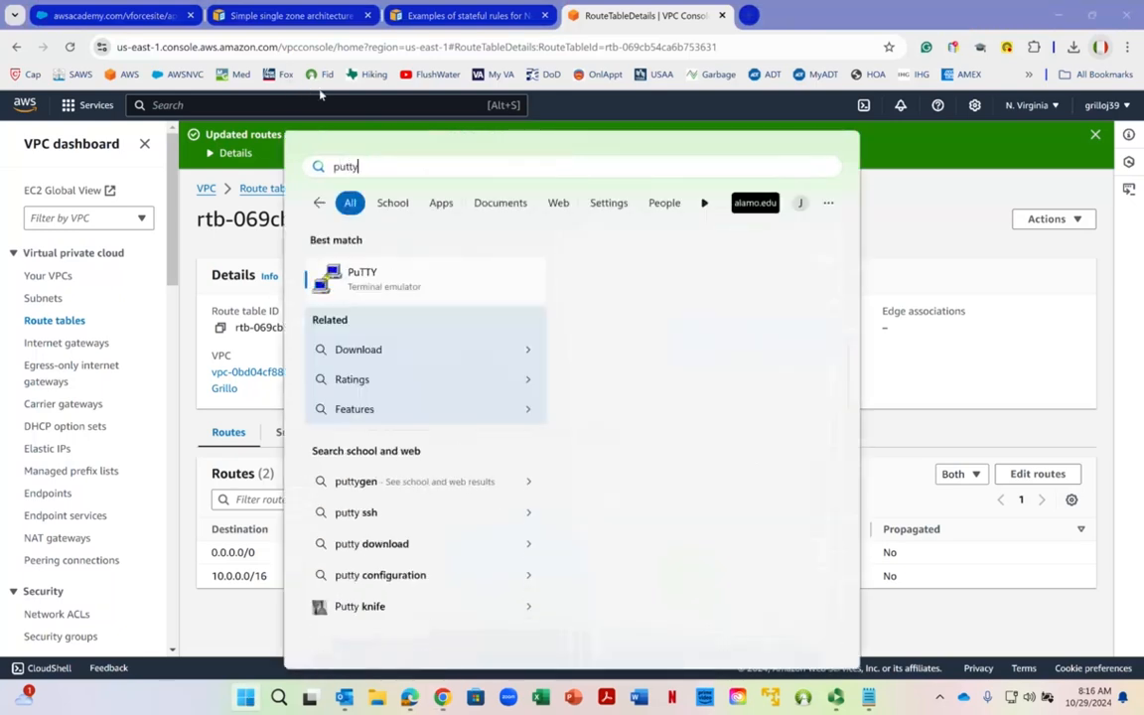
left_click(179, 698)
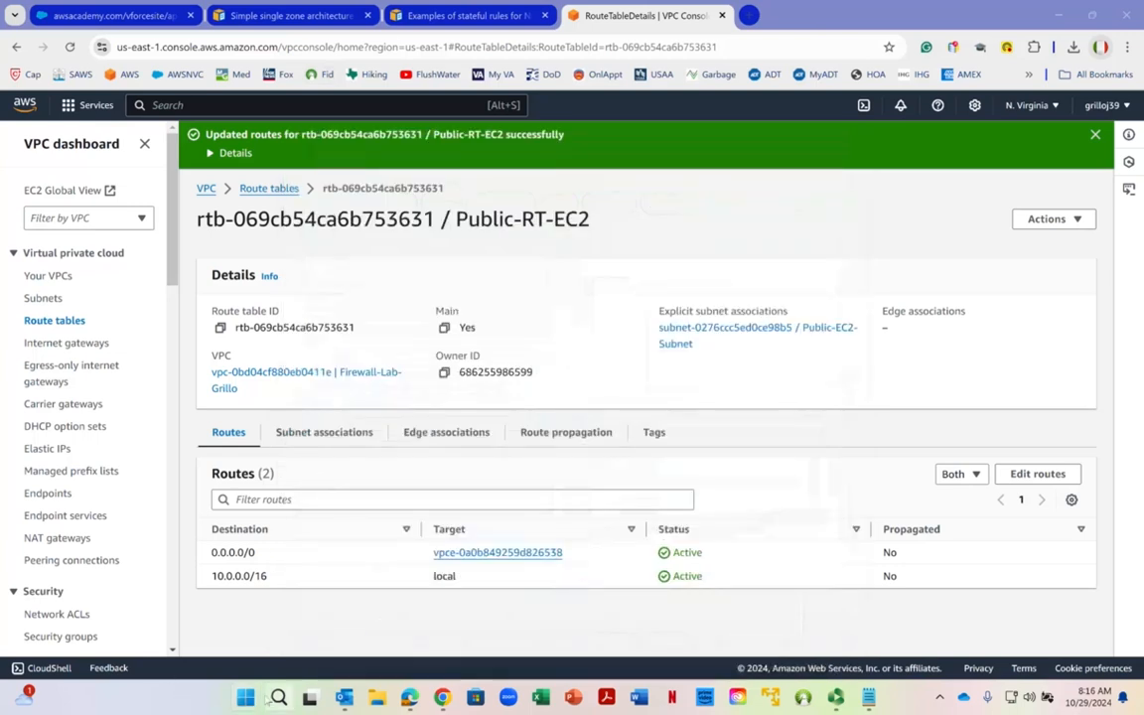
Step: Launch the putty application from the Downloads folder and close the folder window
mouse_move(311, 697)
left_click(378, 697)
left_click(60, 241)
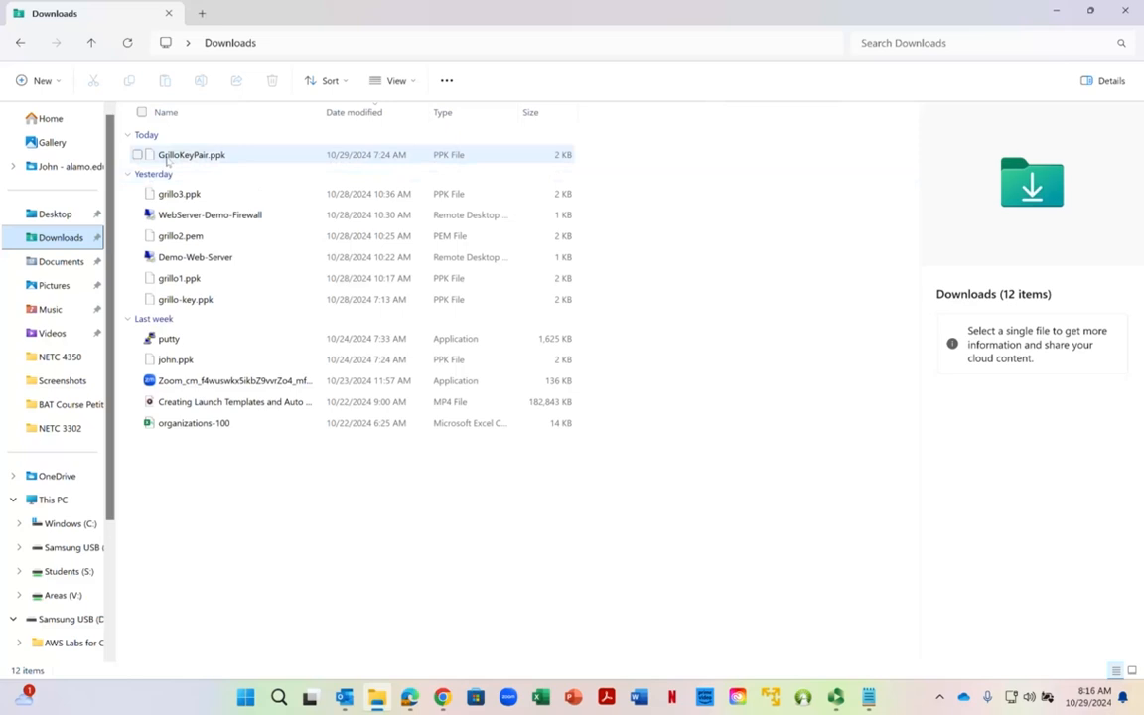
double_click(182, 342)
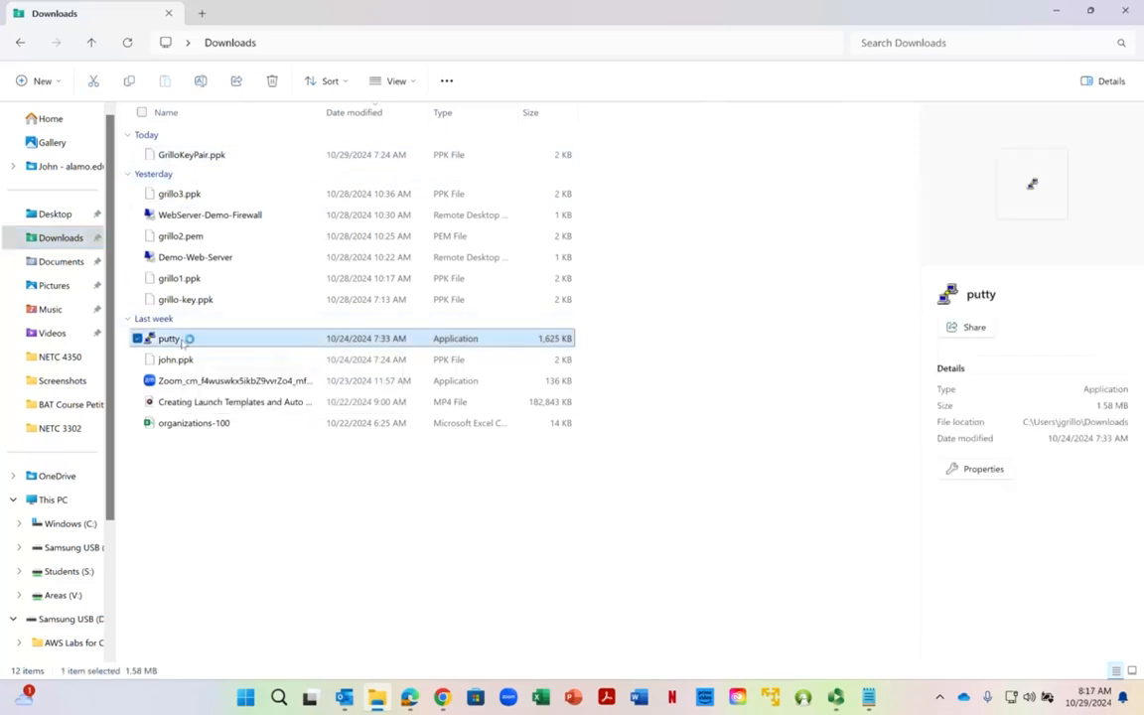
left_click(1125, 13)
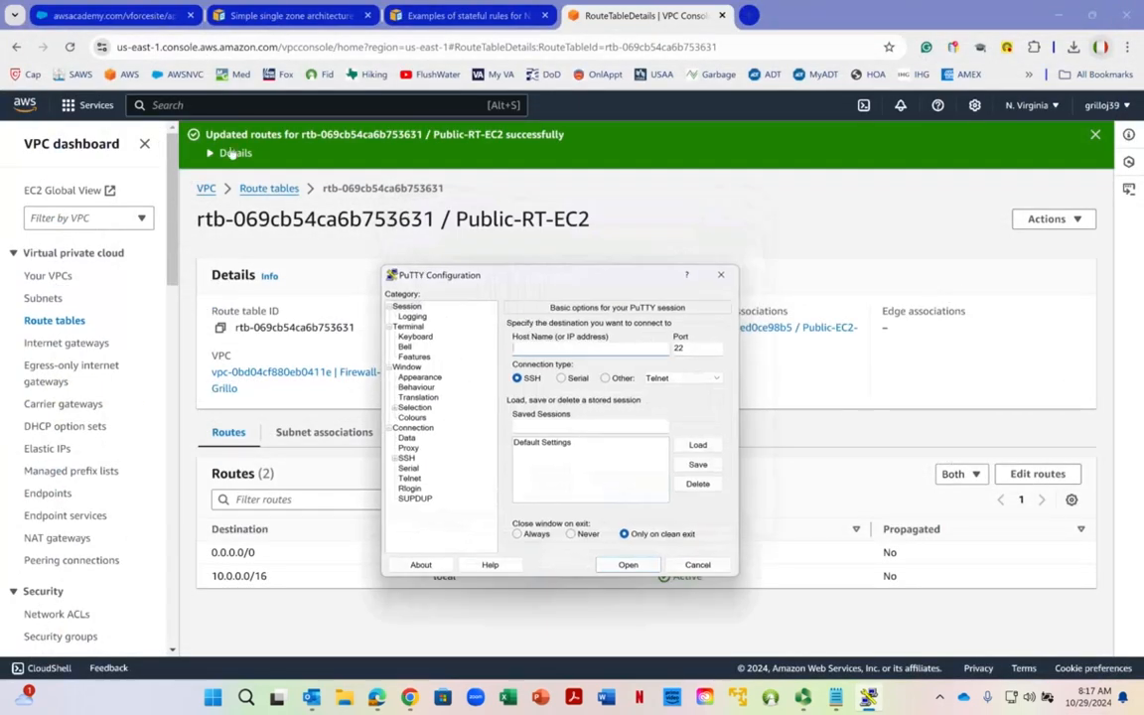
Step: In the AWS console, open the running WebServer Demo for Firewall Lab EC2 instance's details and copy its public IPv4 address
left_click(242, 104)
type("ec2")
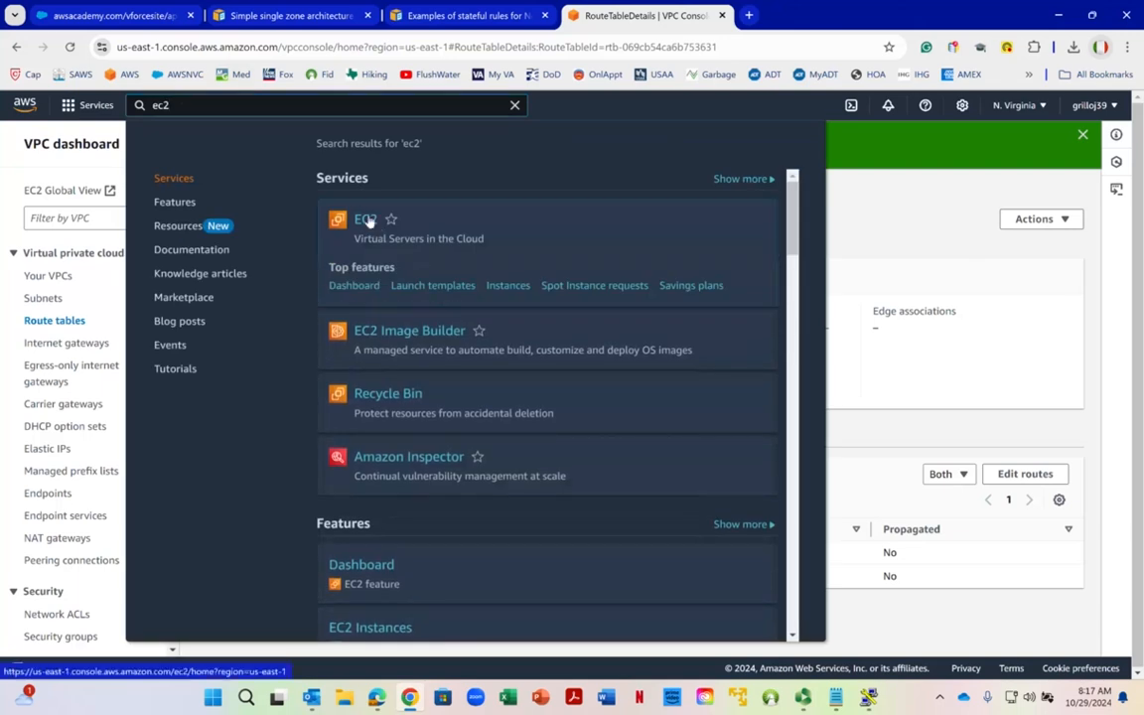
left_click(366, 227)
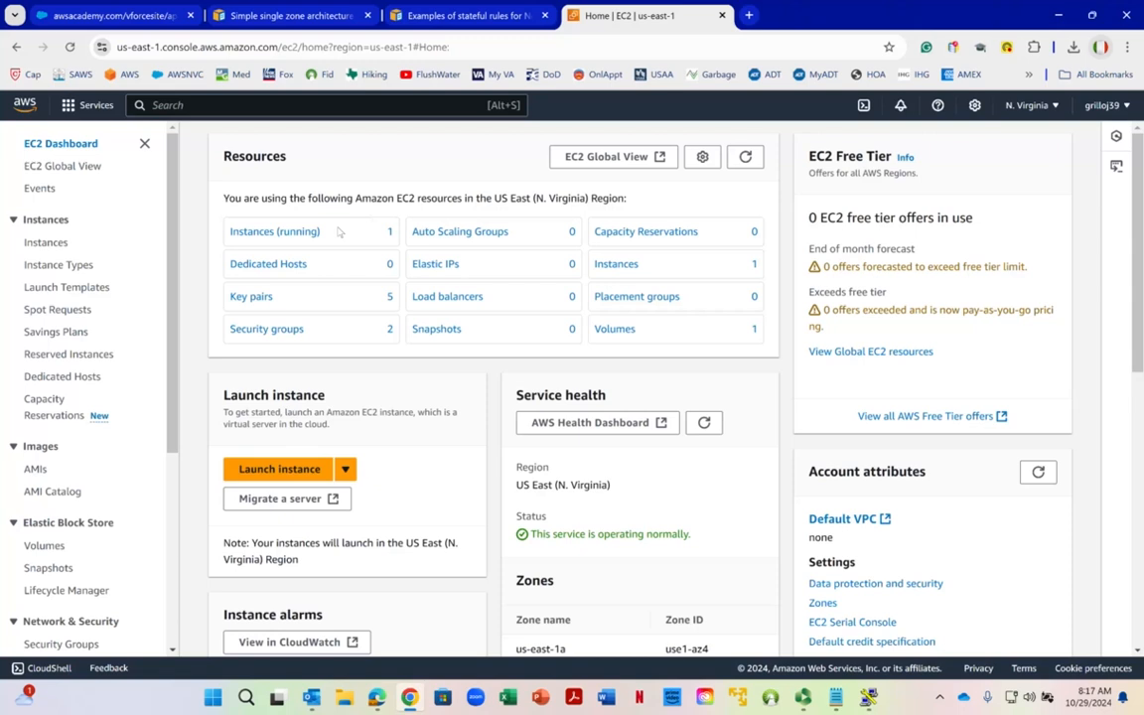
right_click(298, 234)
key("Escape")
left_click(298, 234)
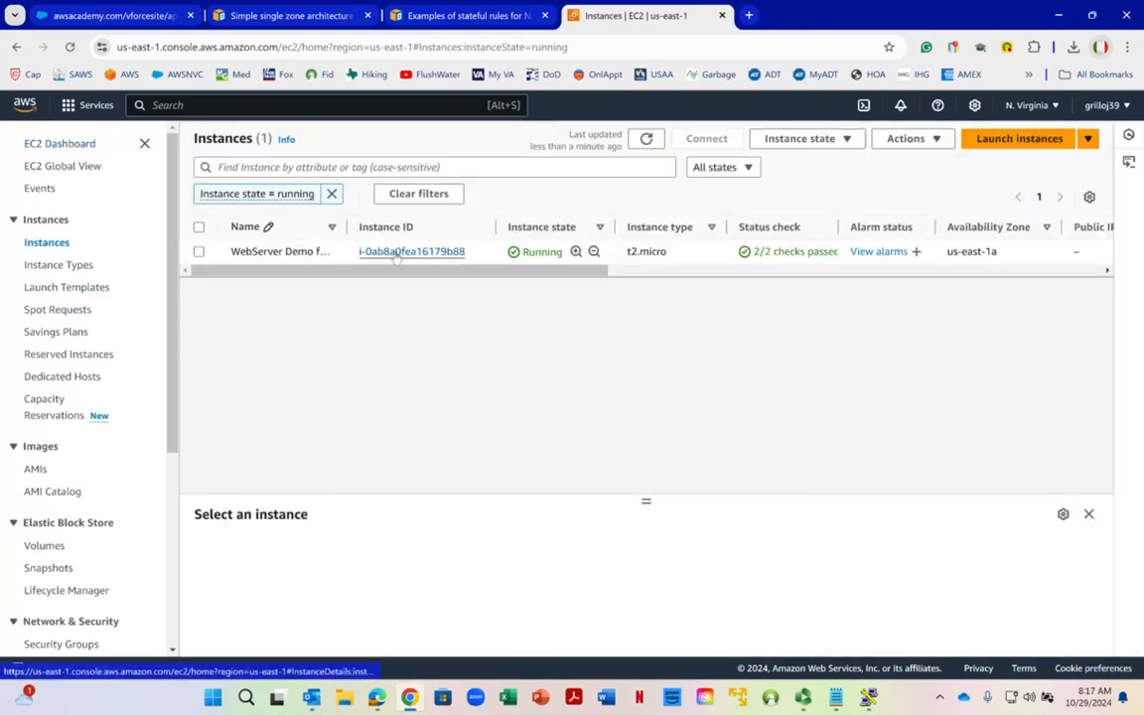
left_click(397, 253)
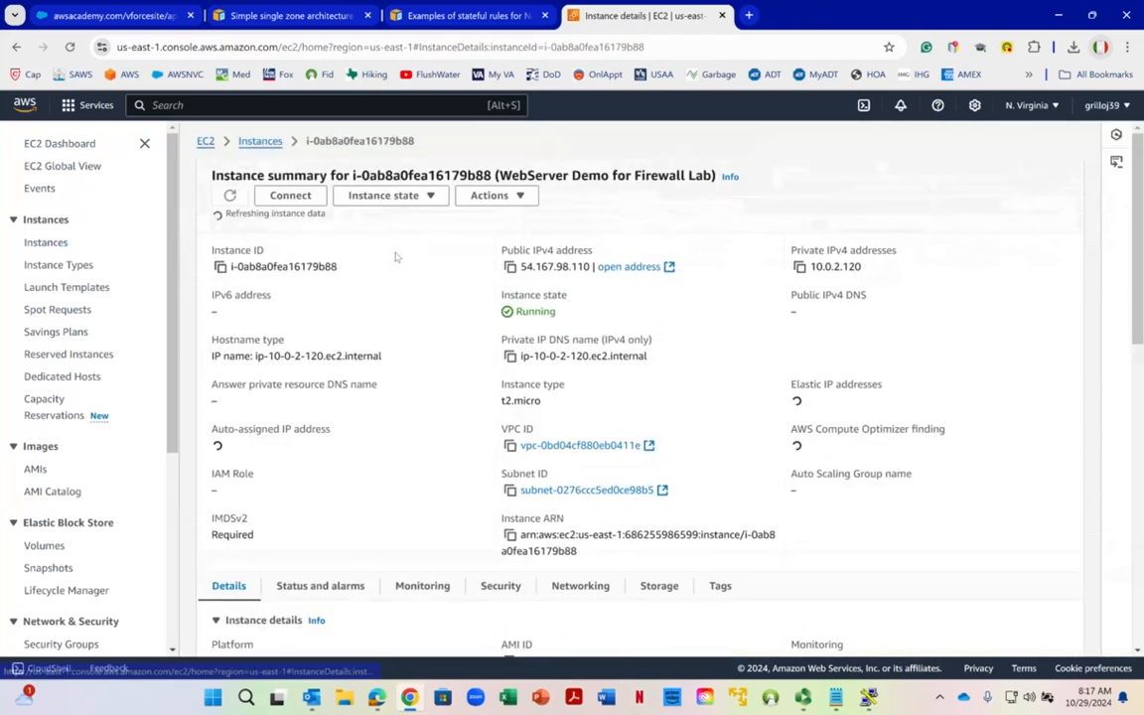
left_click(510, 262)
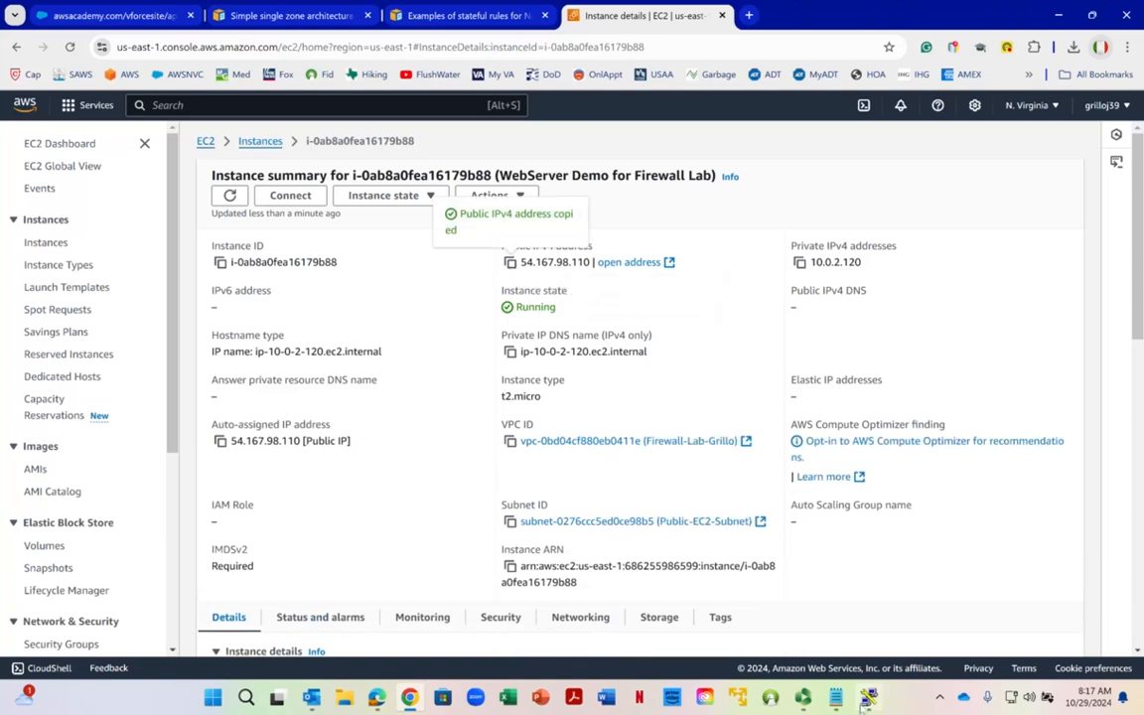
Step: Switch to the PuTTY configuration and paste the copied address 54.167.98.110 as the host name
left_click(869, 698)
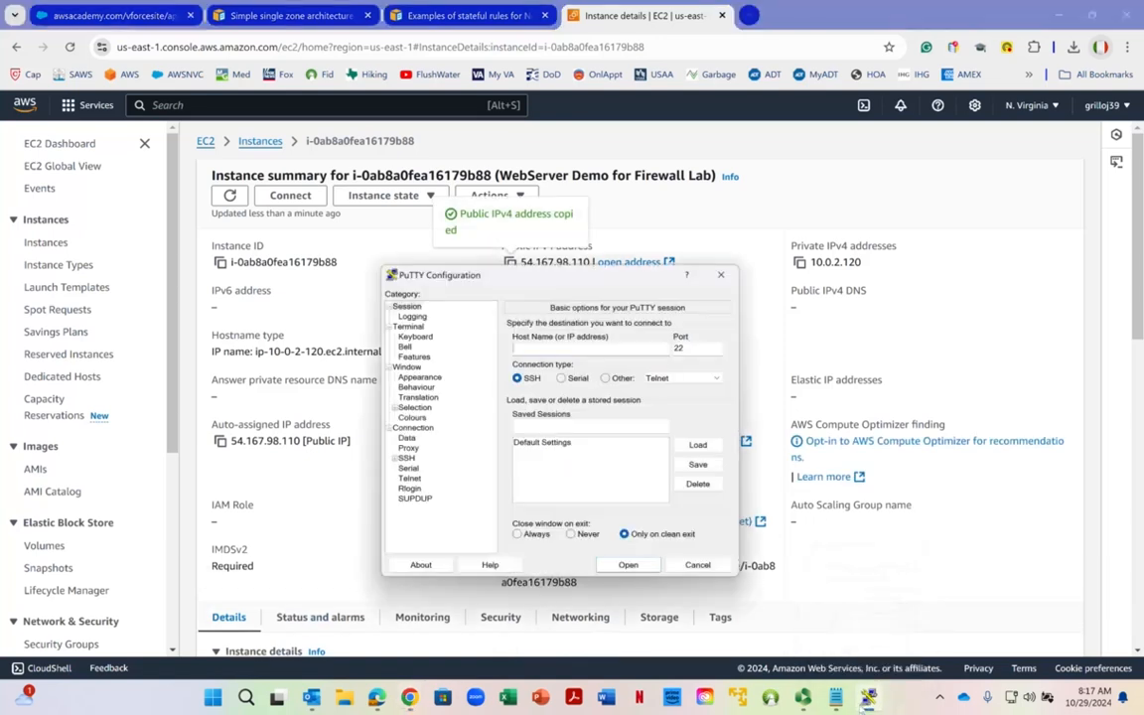
right_click(557, 346)
left_click(590, 400)
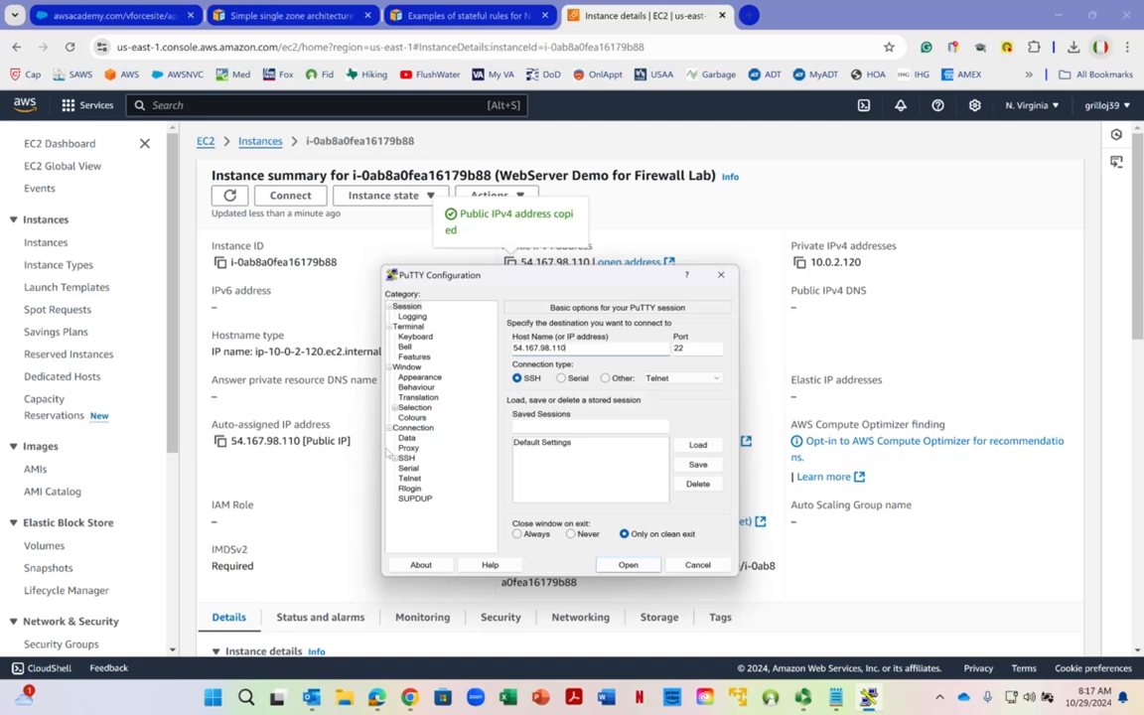
Step: In PuTTY's SSH authentication credentials, choose GrilloKeyPair.ppk from Downloads as the private key file
left_click(395, 458)
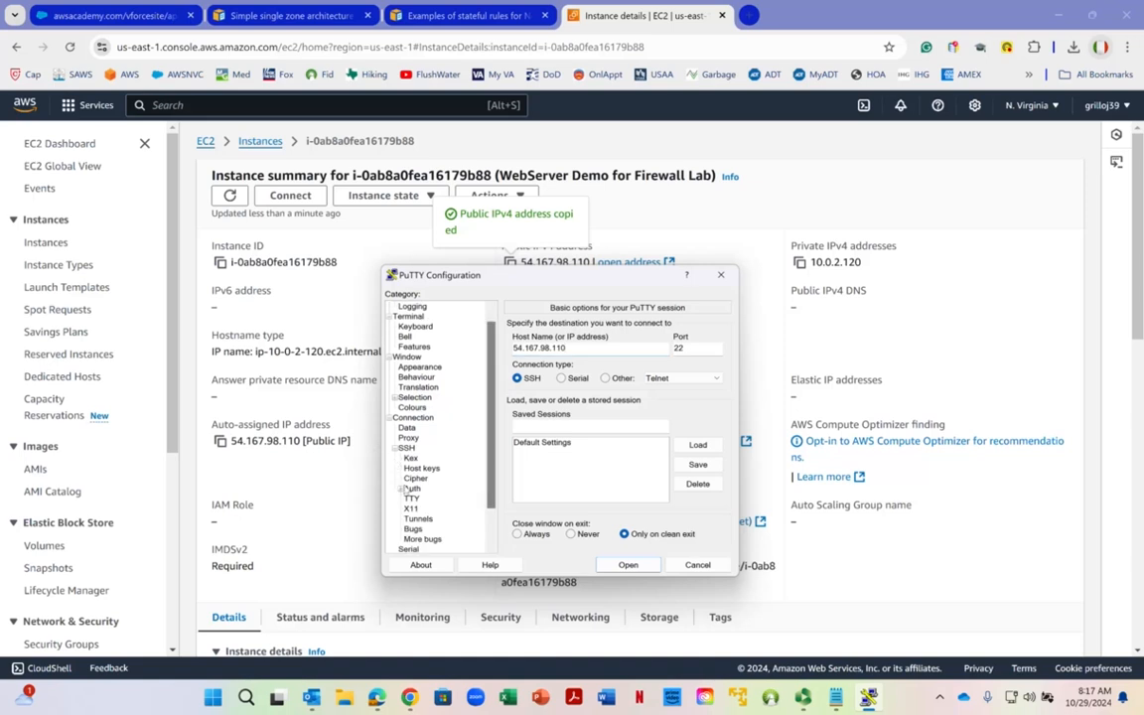
left_click(402, 490)
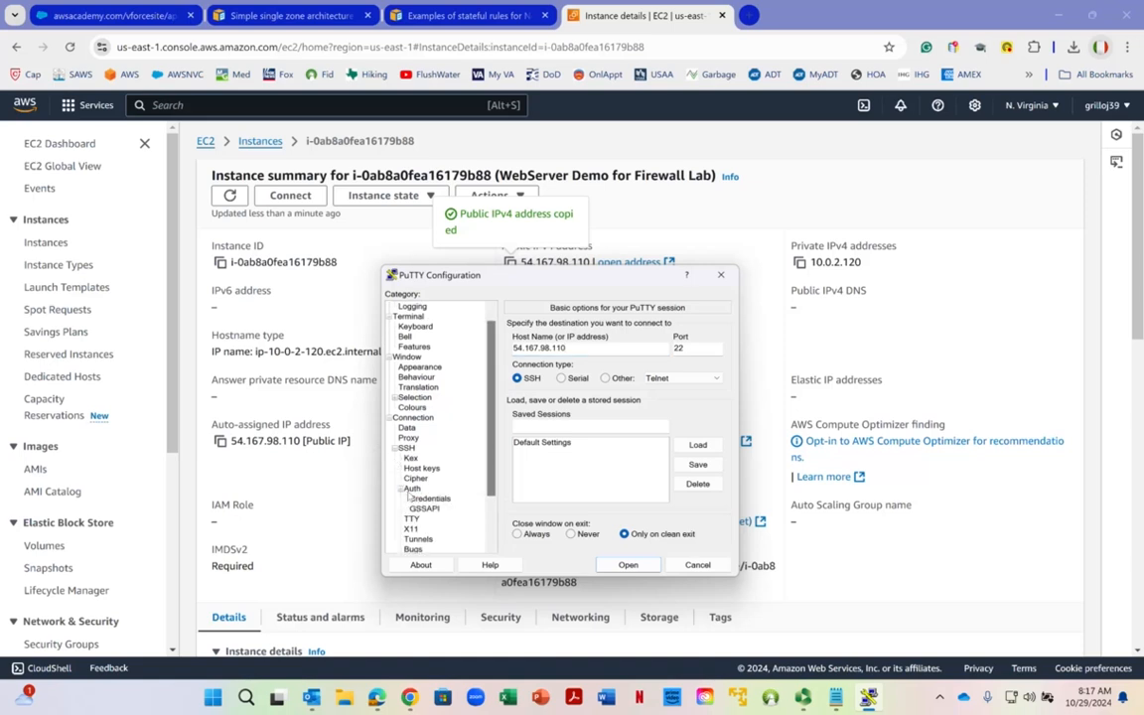
left_click(427, 499)
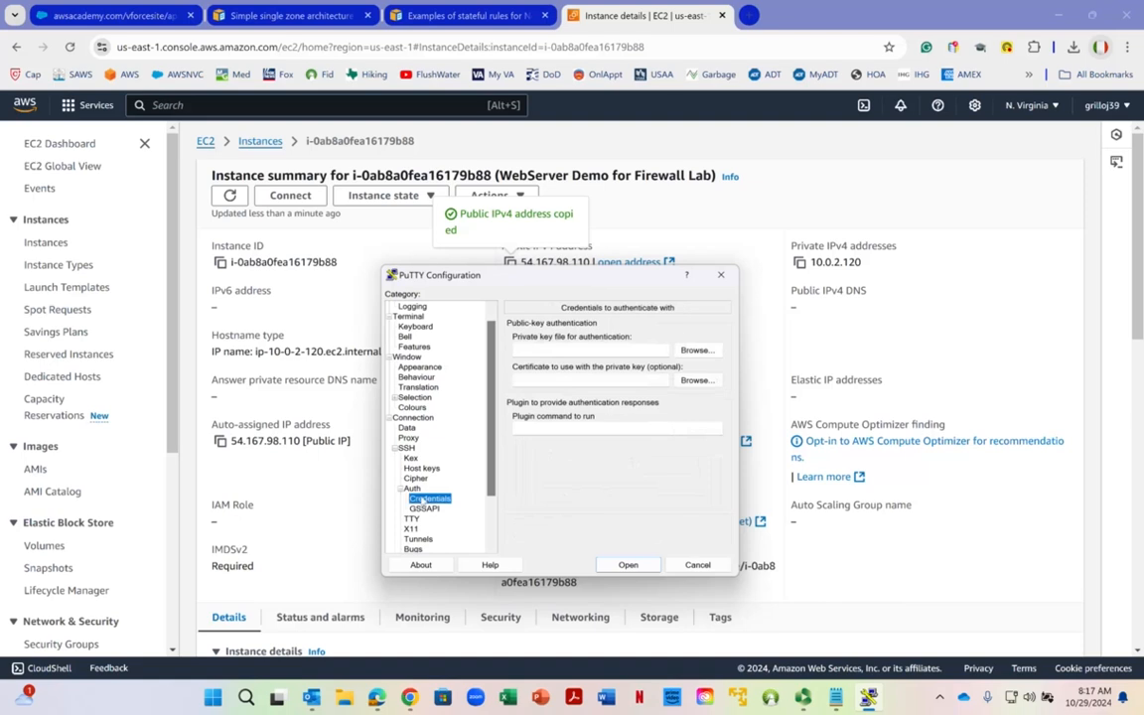
left_click(693, 351)
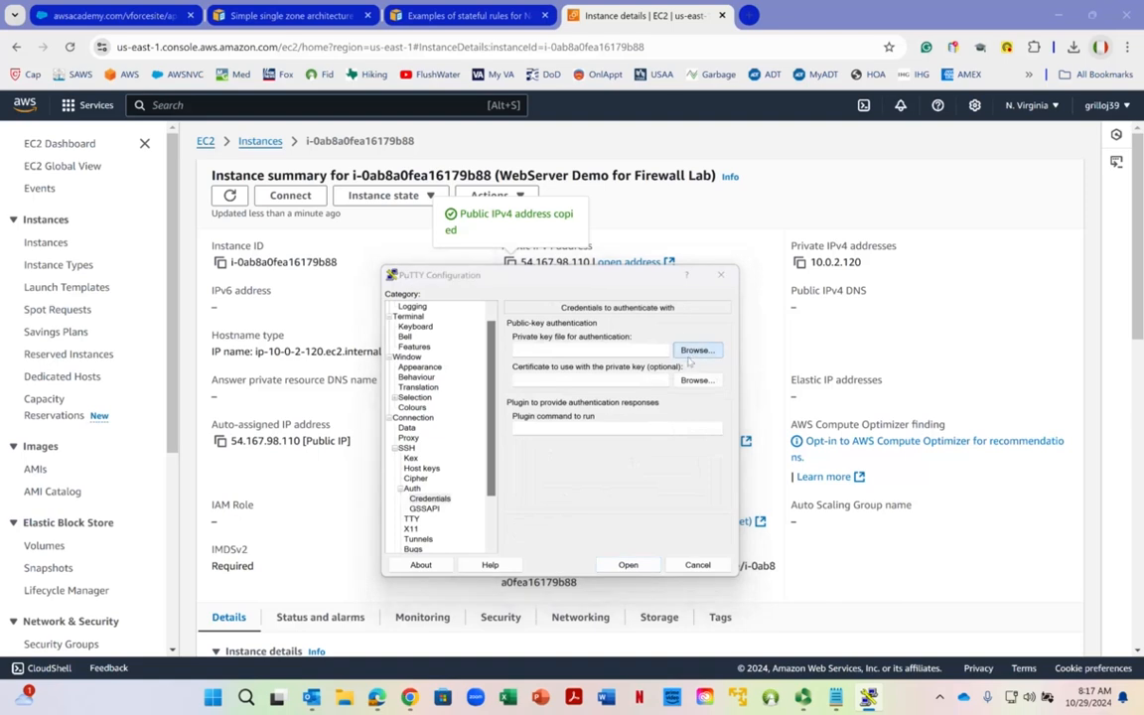
double_click(581, 401)
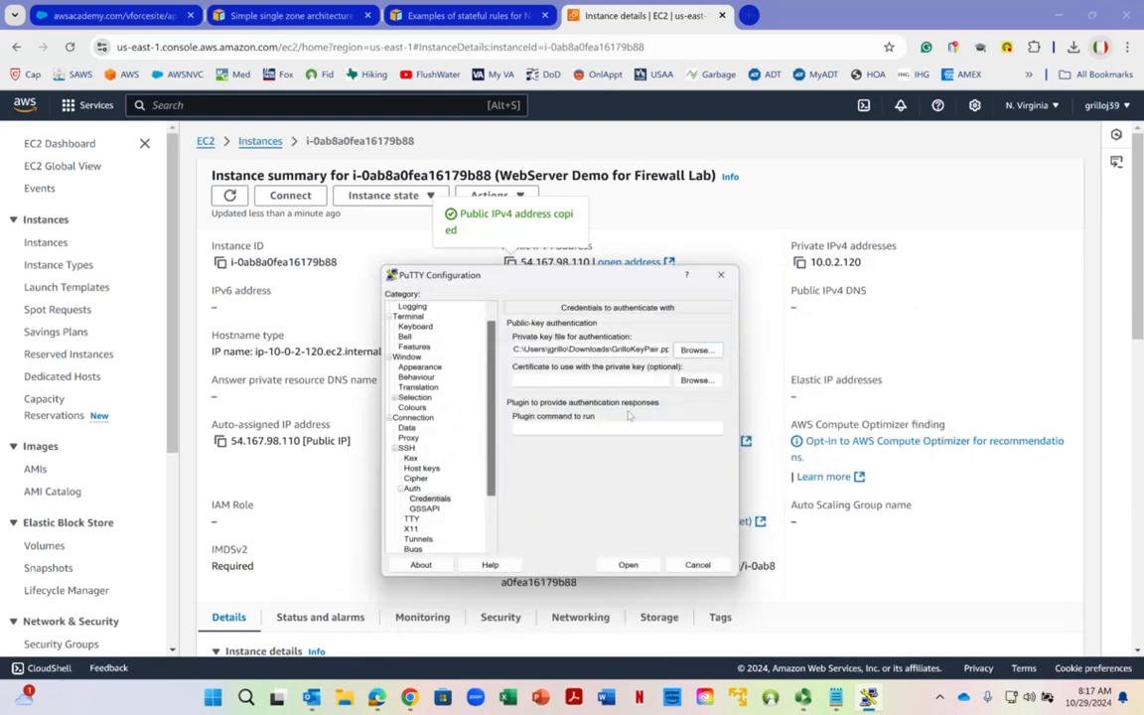
Step: Open the SSH session, log in as ec2-user and maximize the terminal window
left_click(628, 564)
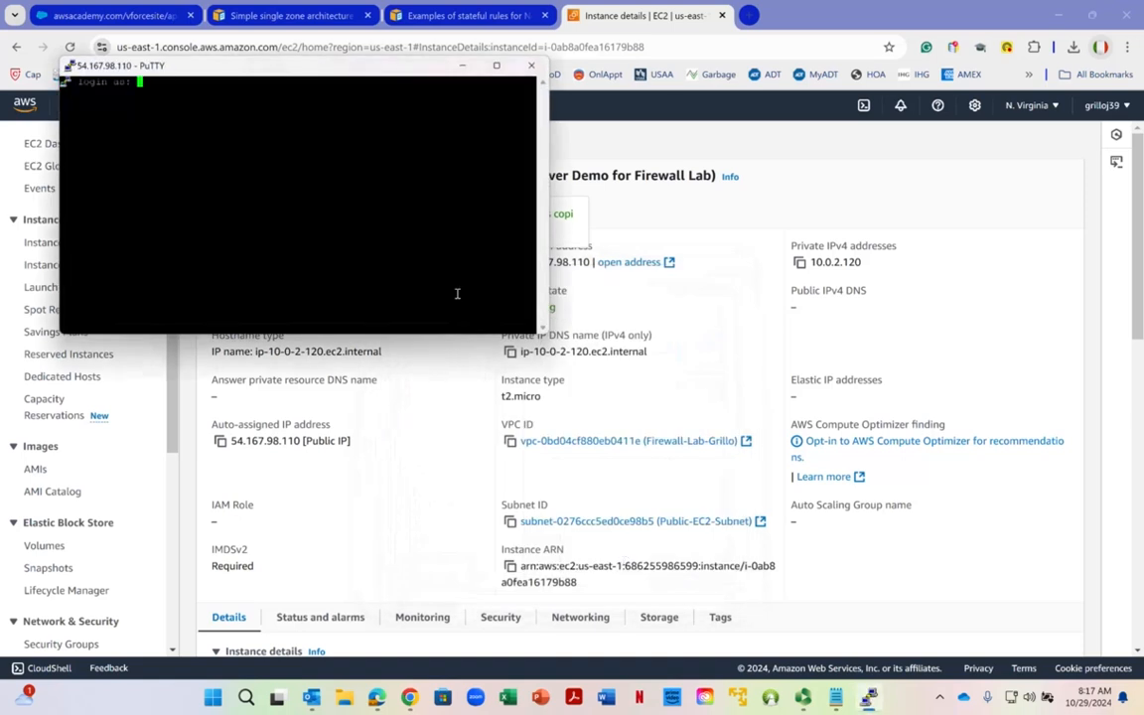
type("ec2-user")
key("Return")
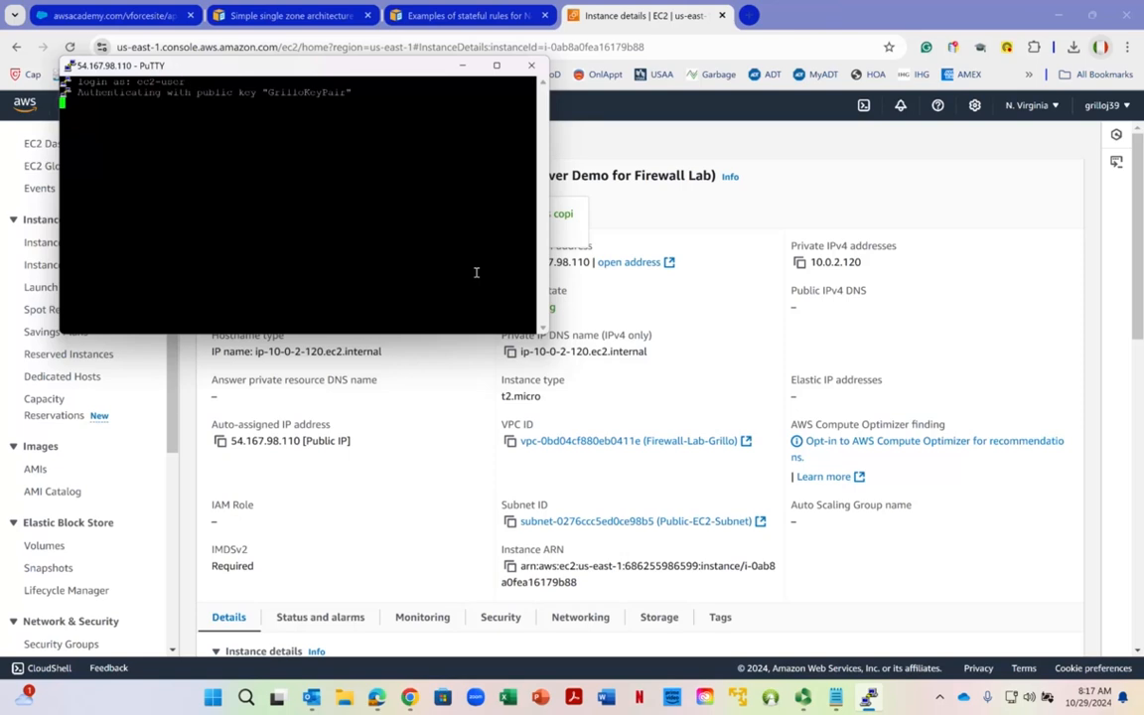
left_click(496, 65)
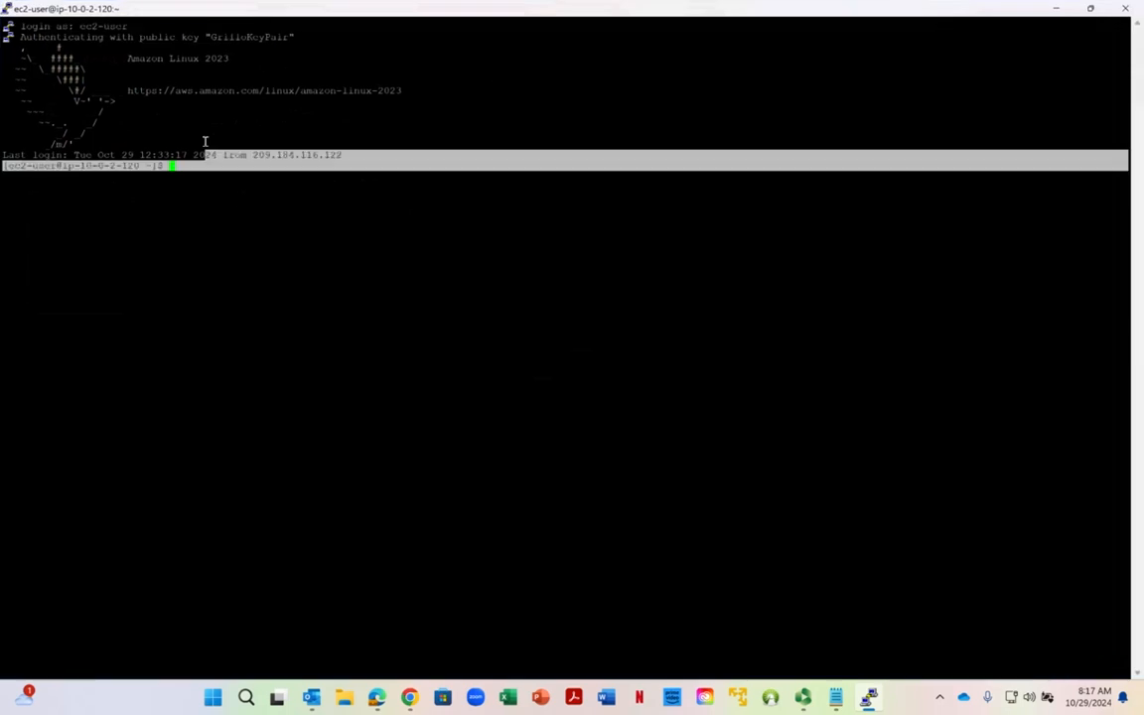
type("ip-10-0-2-120 ~]$ lyn")
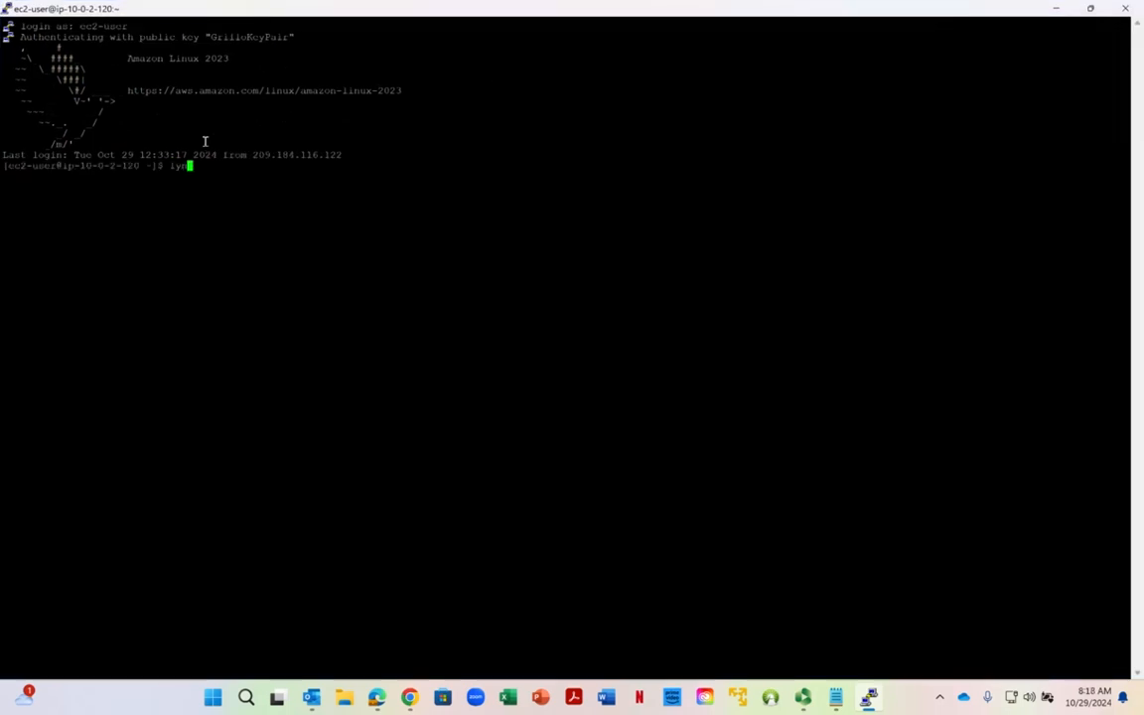
type("x www.amazon.com")
key("Return")
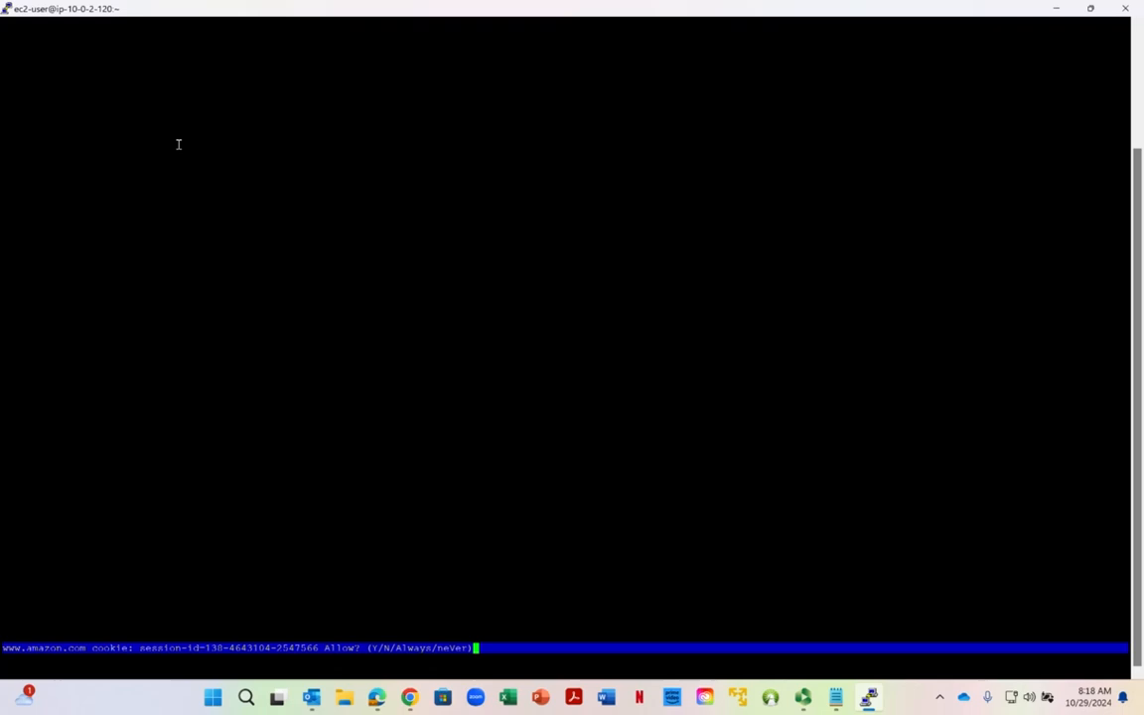
key("y")
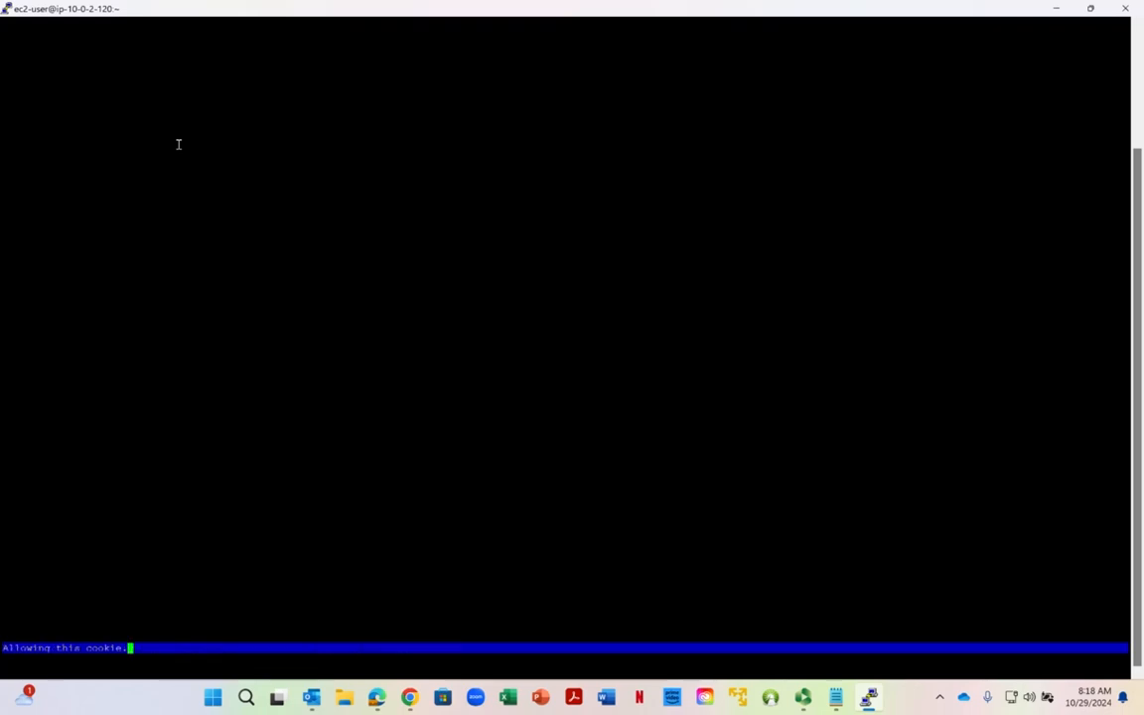
key("y")
key("y")
key("y")
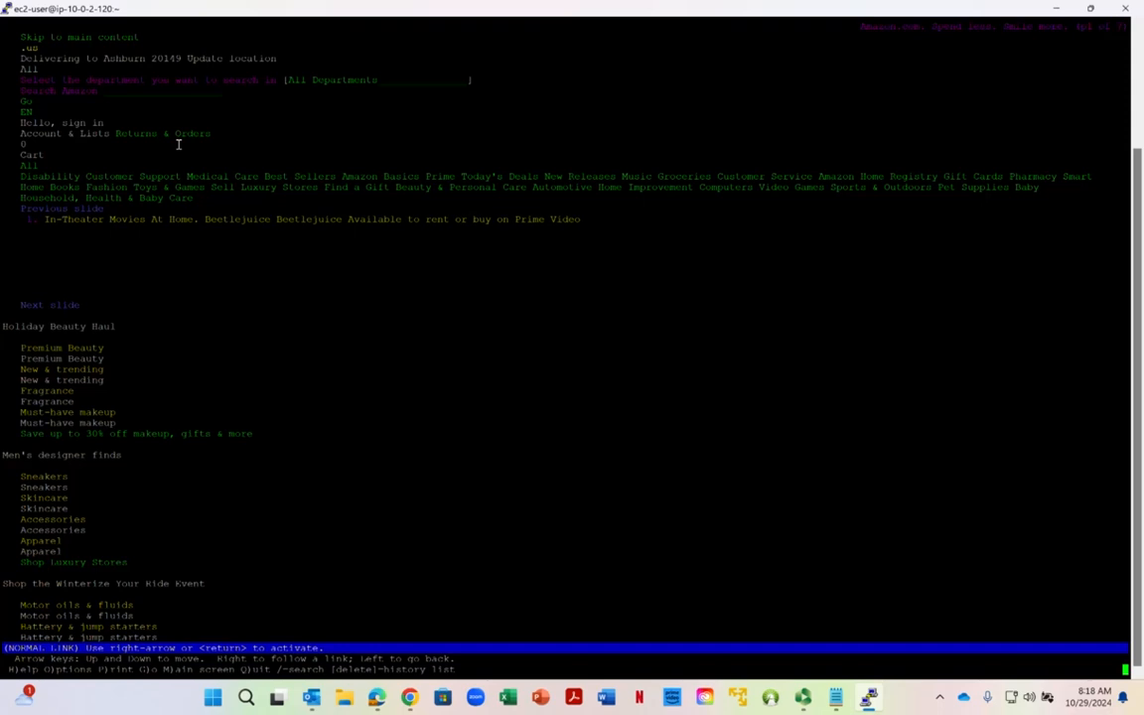
key("ctrl+z")
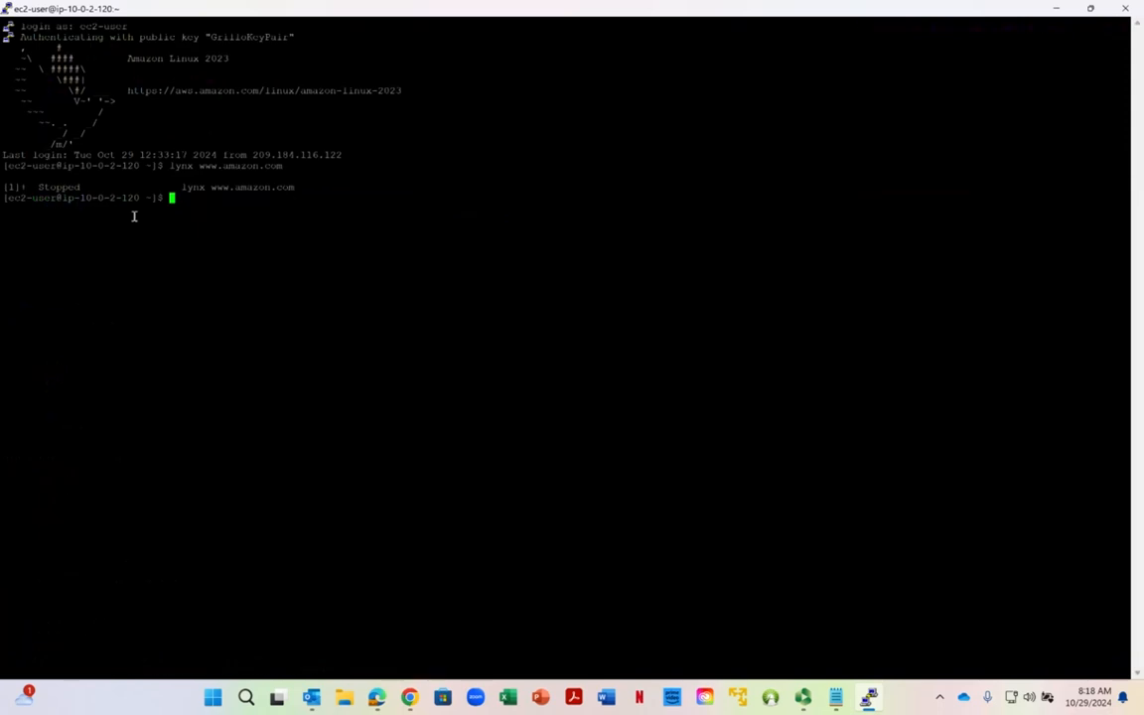
Step: Test access to ksat.com with lynx, and suspend the browser to return to the shell
type("lynx ksat.com")
key("Return")
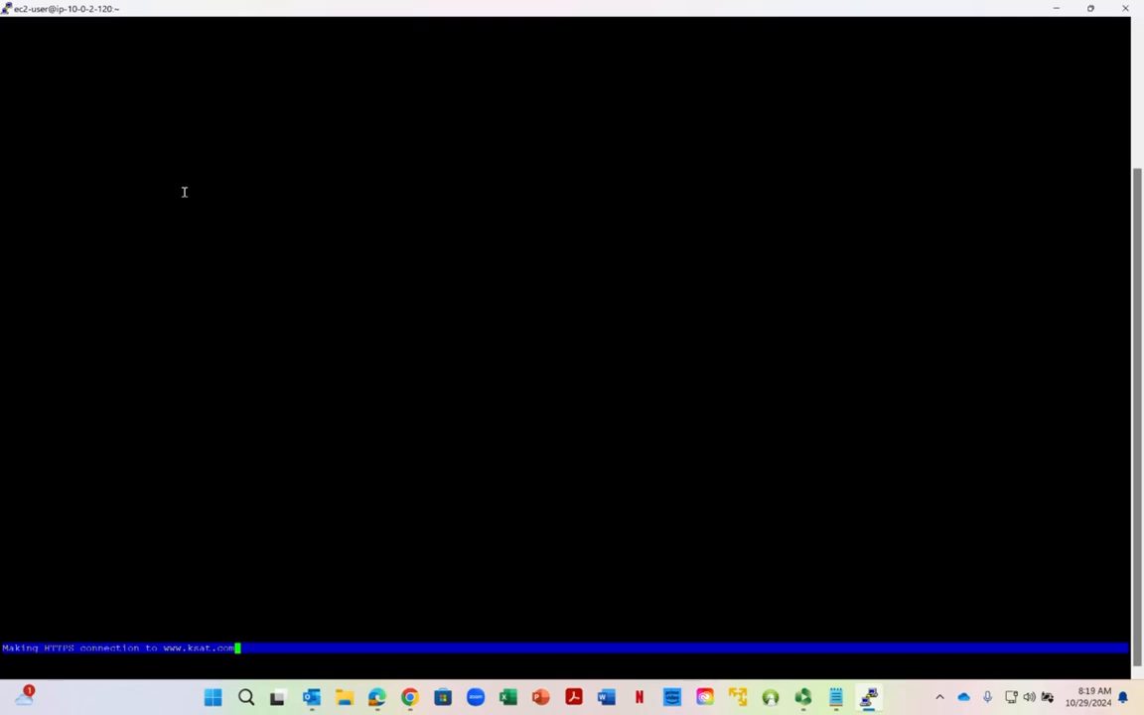
key("ctrl+z")
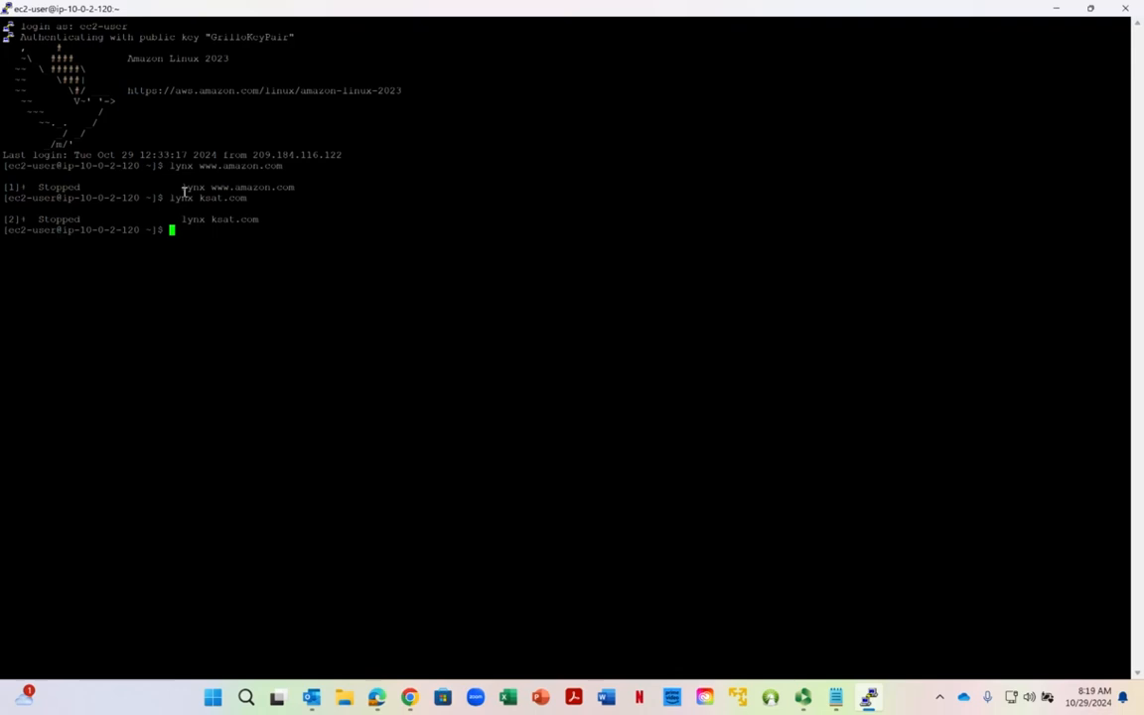
type("lynx www.facebook.com")
key("Return")
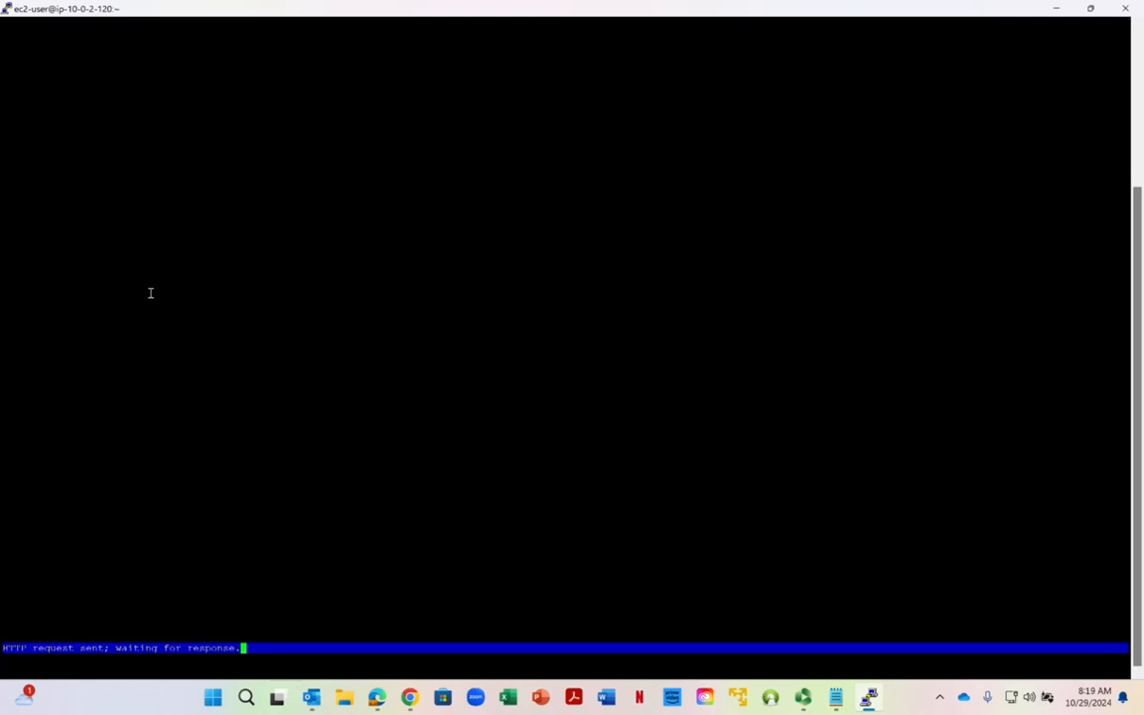
key("ctrl+z")
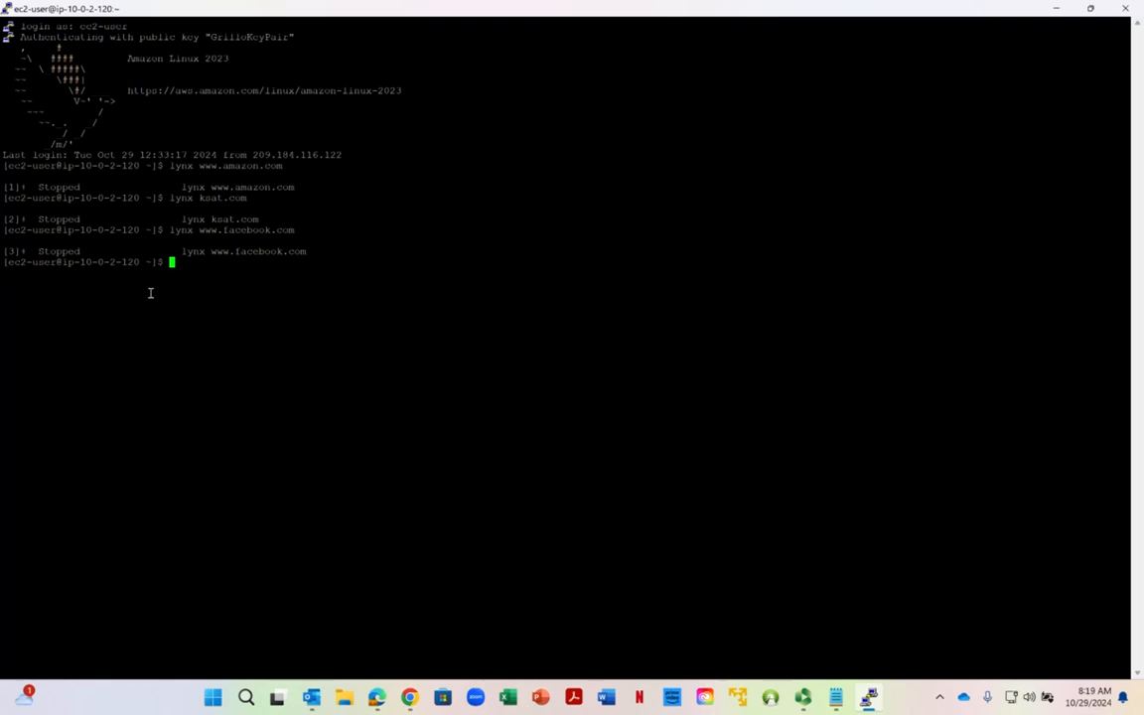
Step: Test access to google.com with lynx, allowing its cookies, and suspend the browser to return to the shell
type("lynx google.com")
key("Return")
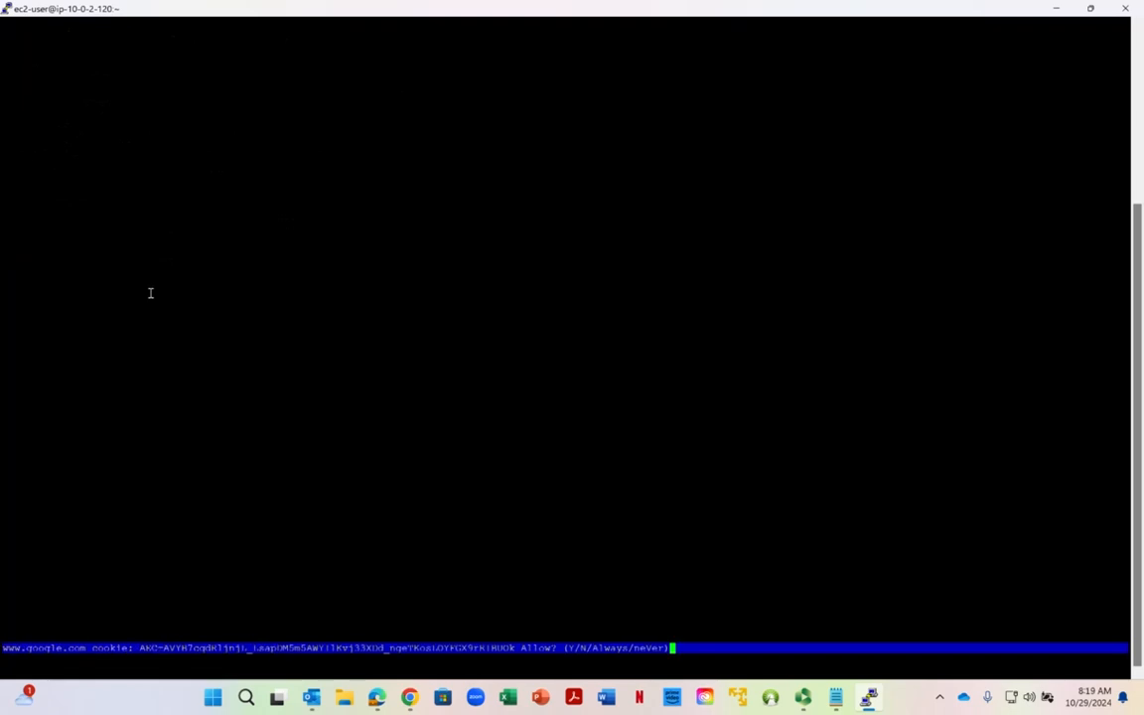
key("y")
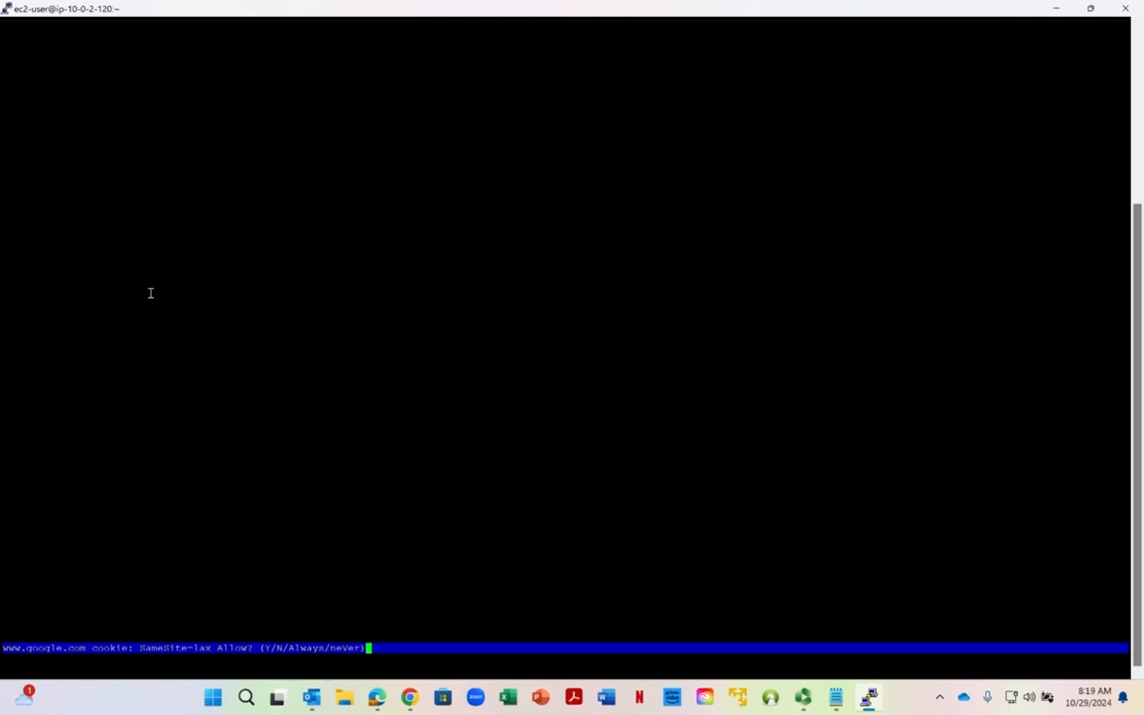
key("y")
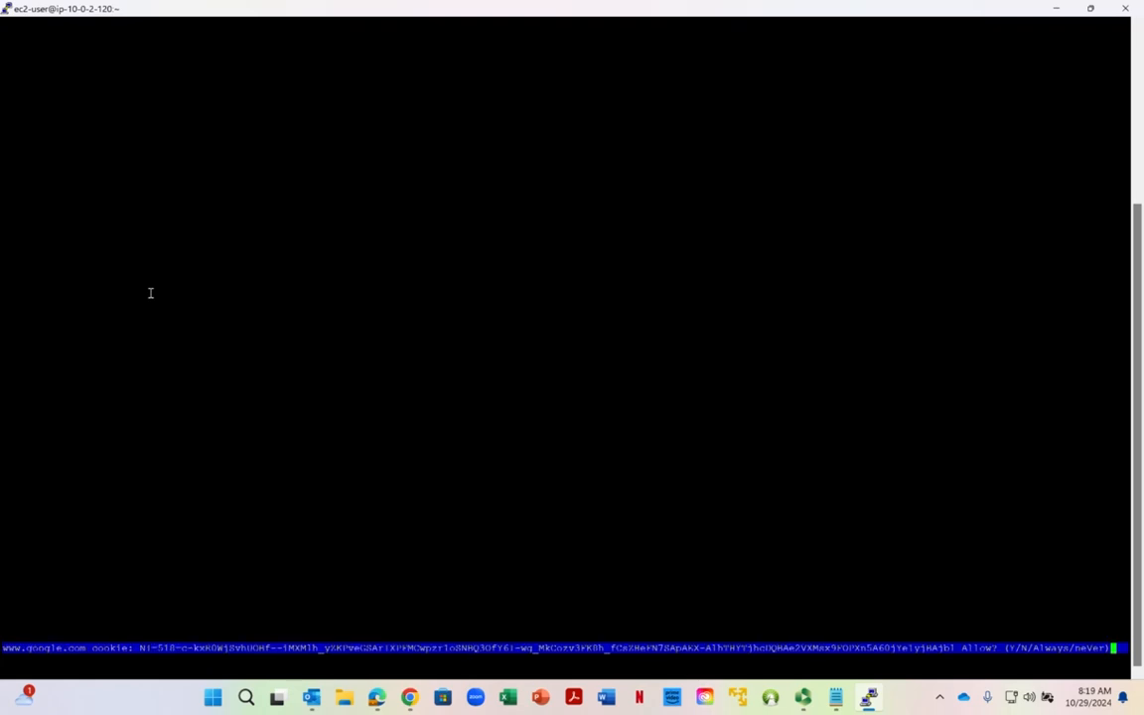
key("y")
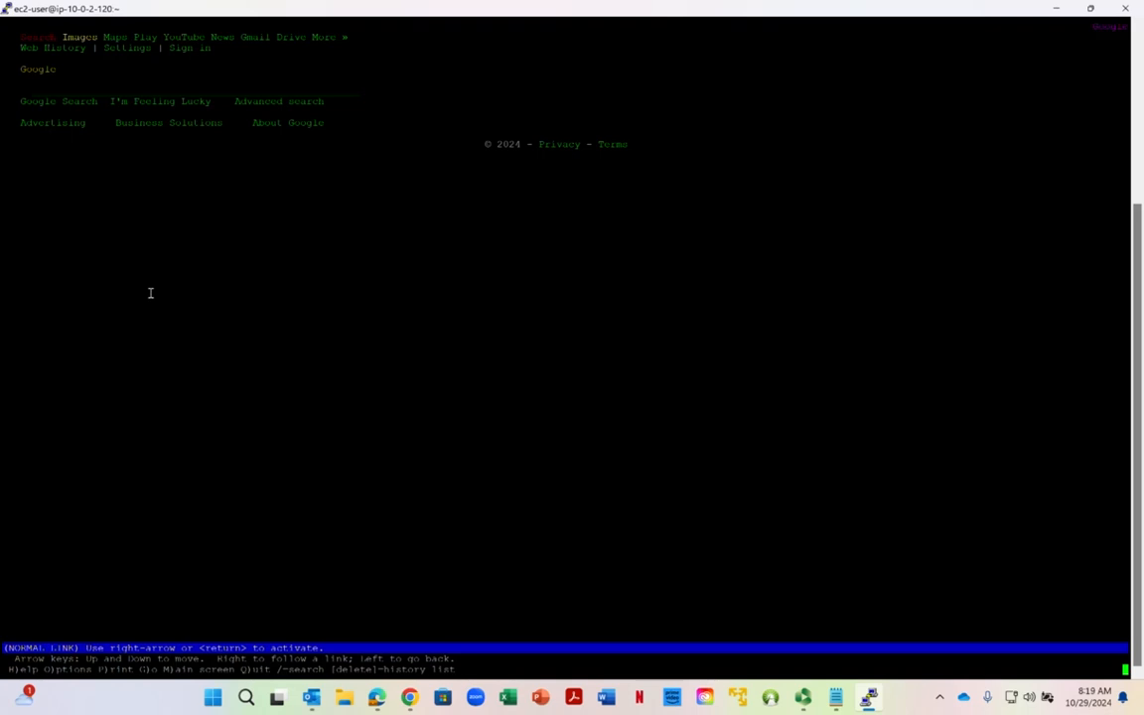
key("ctrl+z")
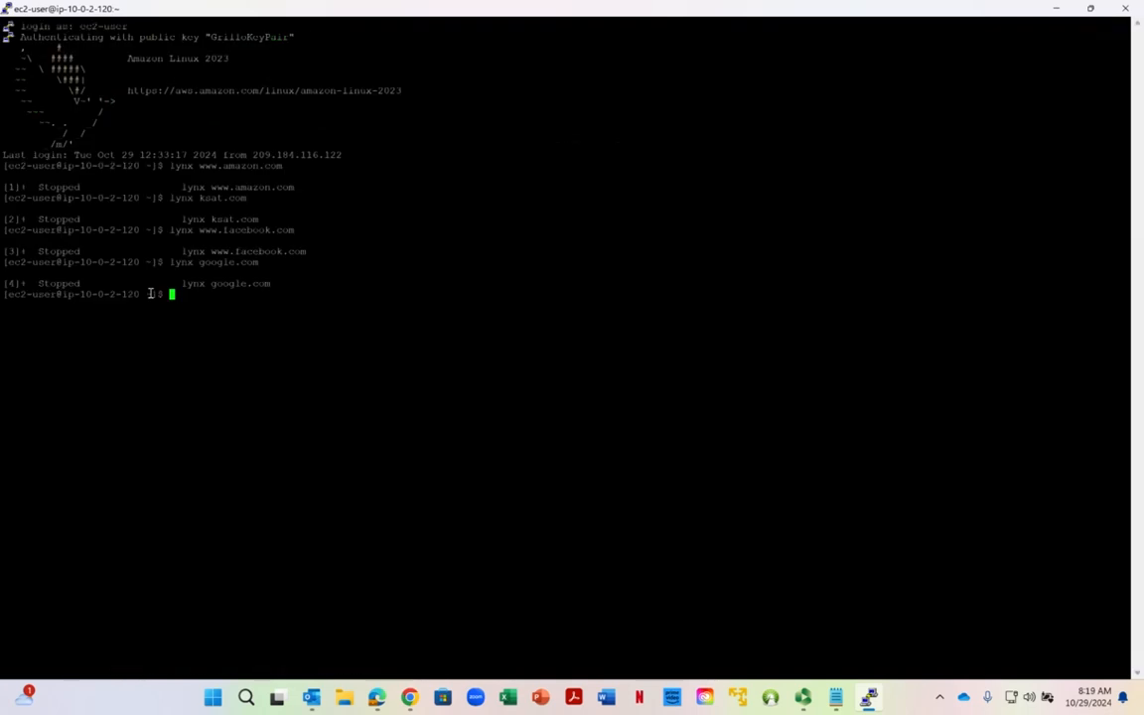
type("wget g")
key("BackSpace")
type("www.googl")
key("BackSpace")
key("BackSpace")
key("BackSpace")
key("BackSpace")
type("oogle.com")
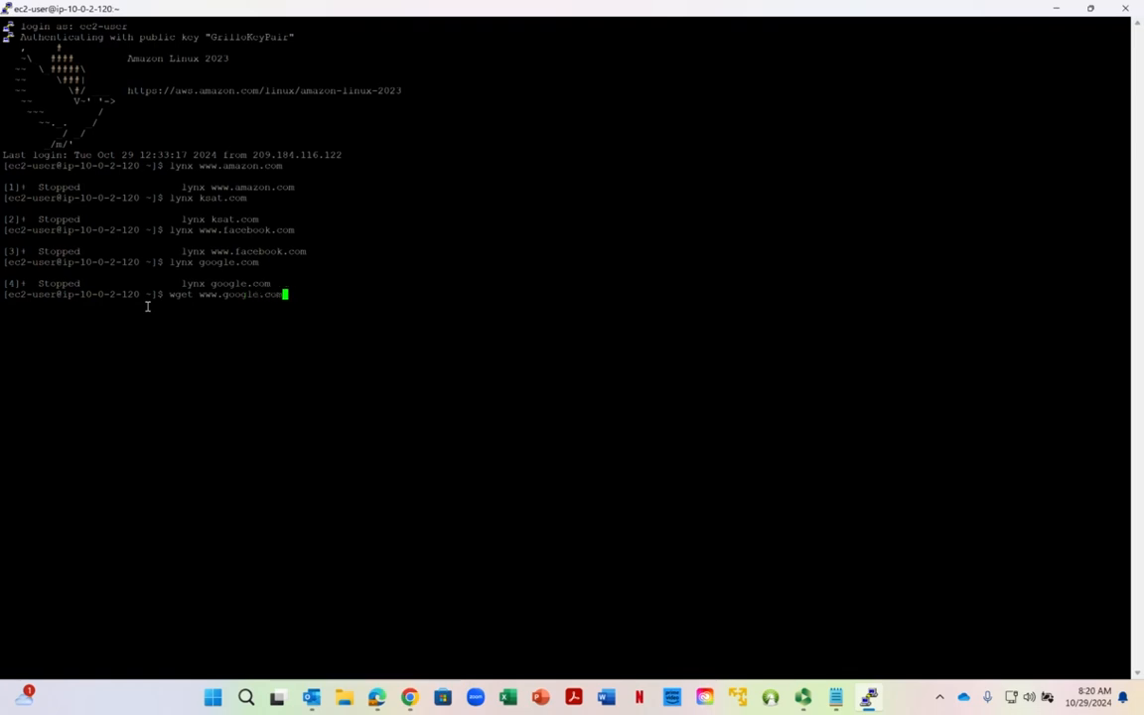
key("Return")
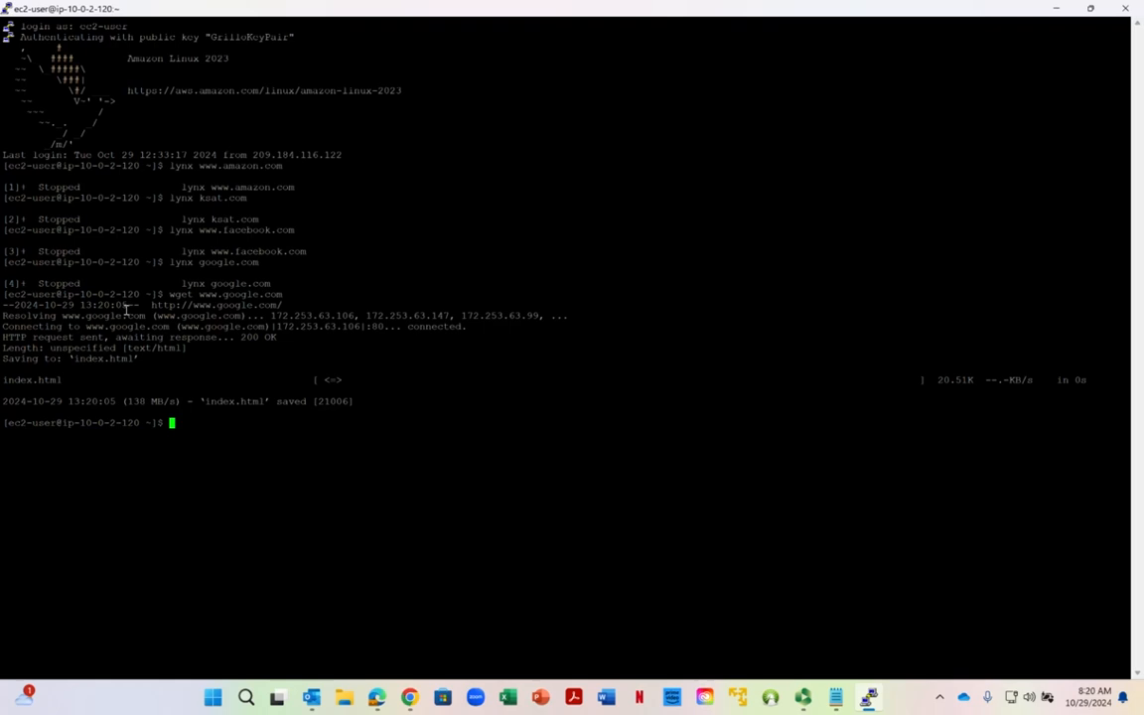
Step: Ping the Google address 172.253.63.106 from the EC2 instance and stop after several replies
type("r")
type("ing 172.253.63.106")
key("Return")
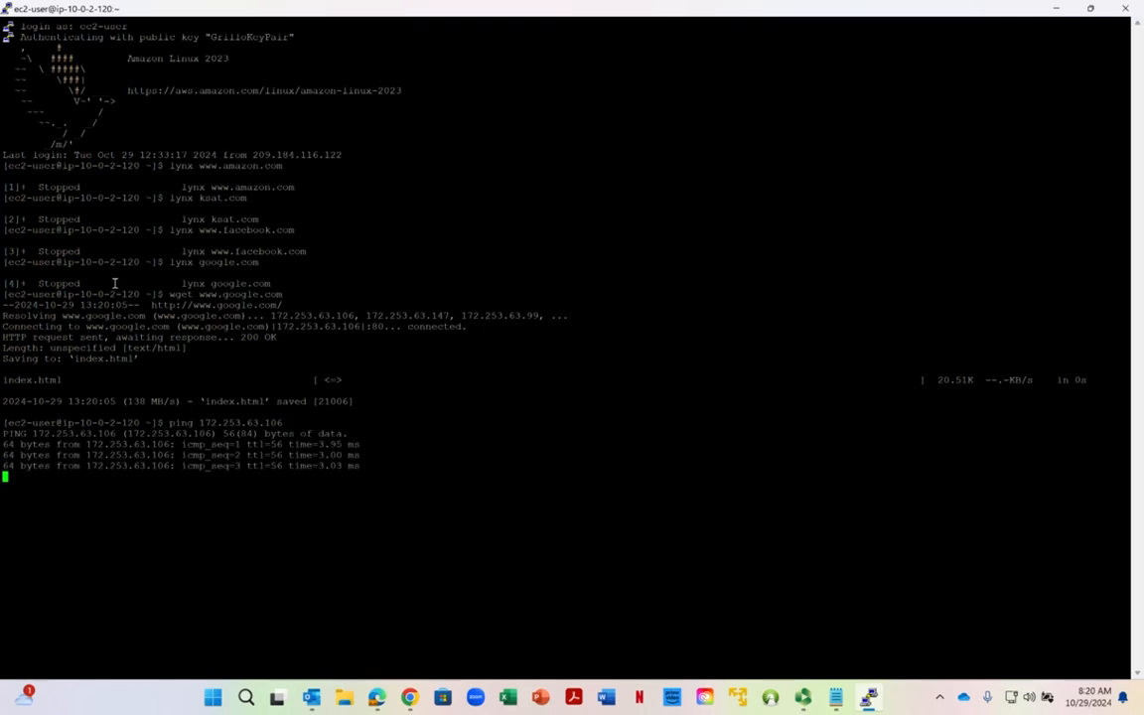
key("ctrl+c")
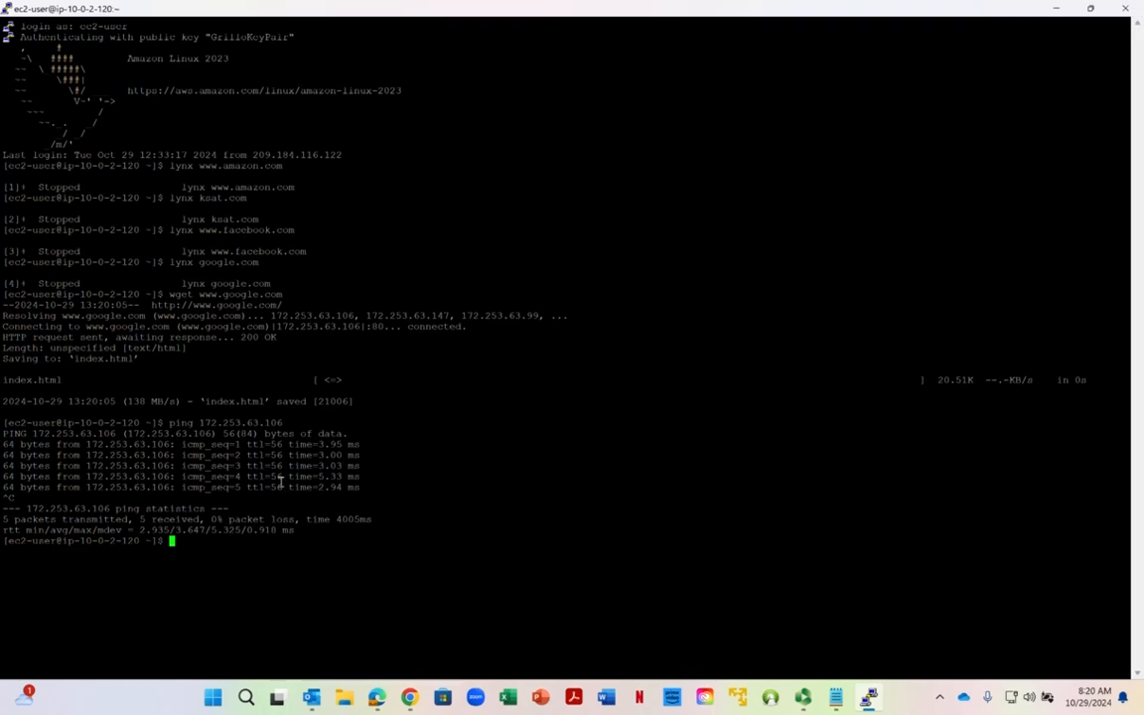
Step: Exit the SSH session despite the stopped lynx jobs
type("exit")
key("Return")
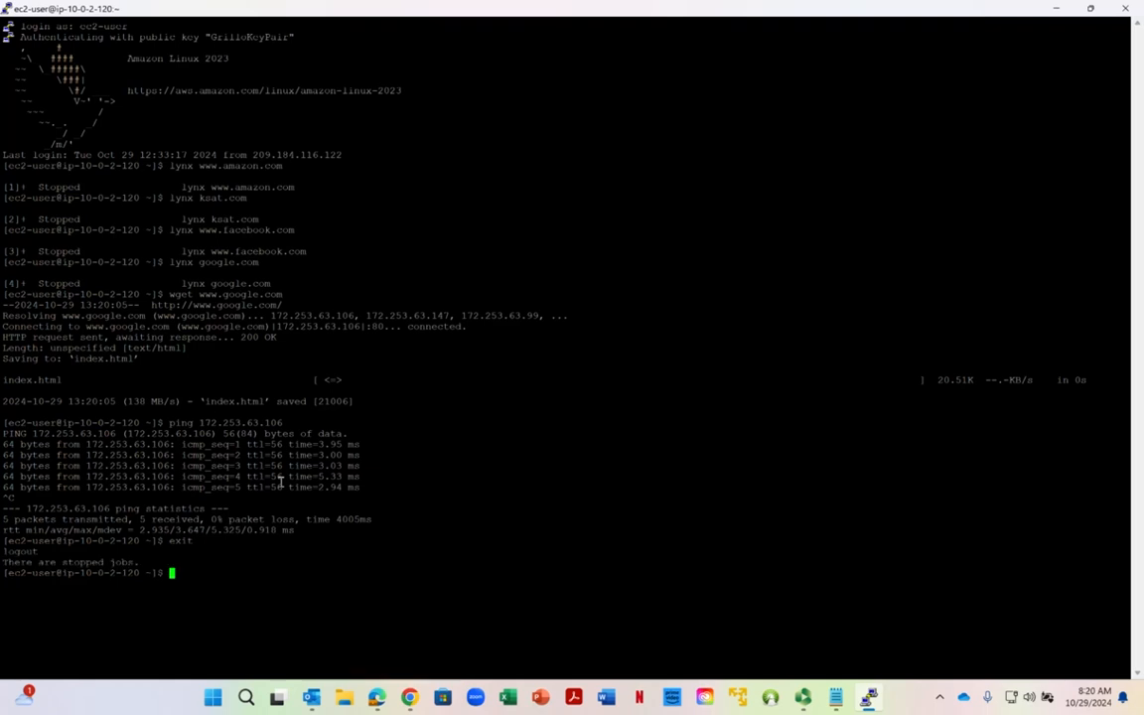
type("exit")
key("Return")
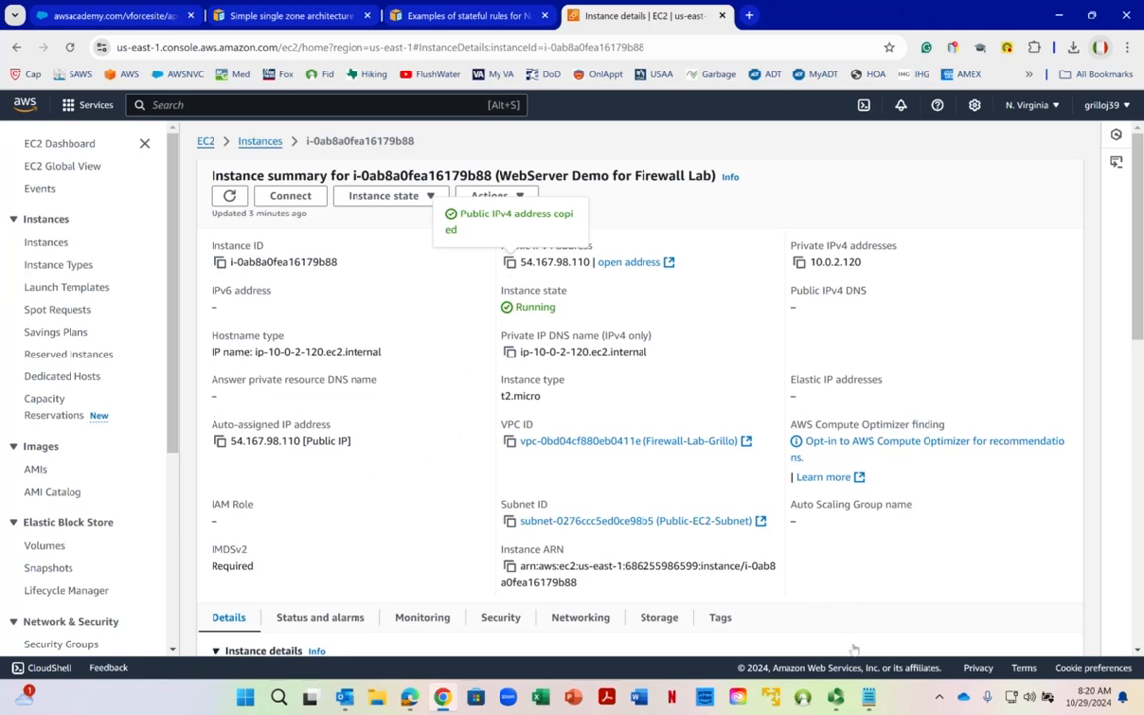
Step: Switch to Notepad, read the "Breaking it down" teardown checklist in FIREWALL LAB.txt, and minimize the notes
left_click(869, 697)
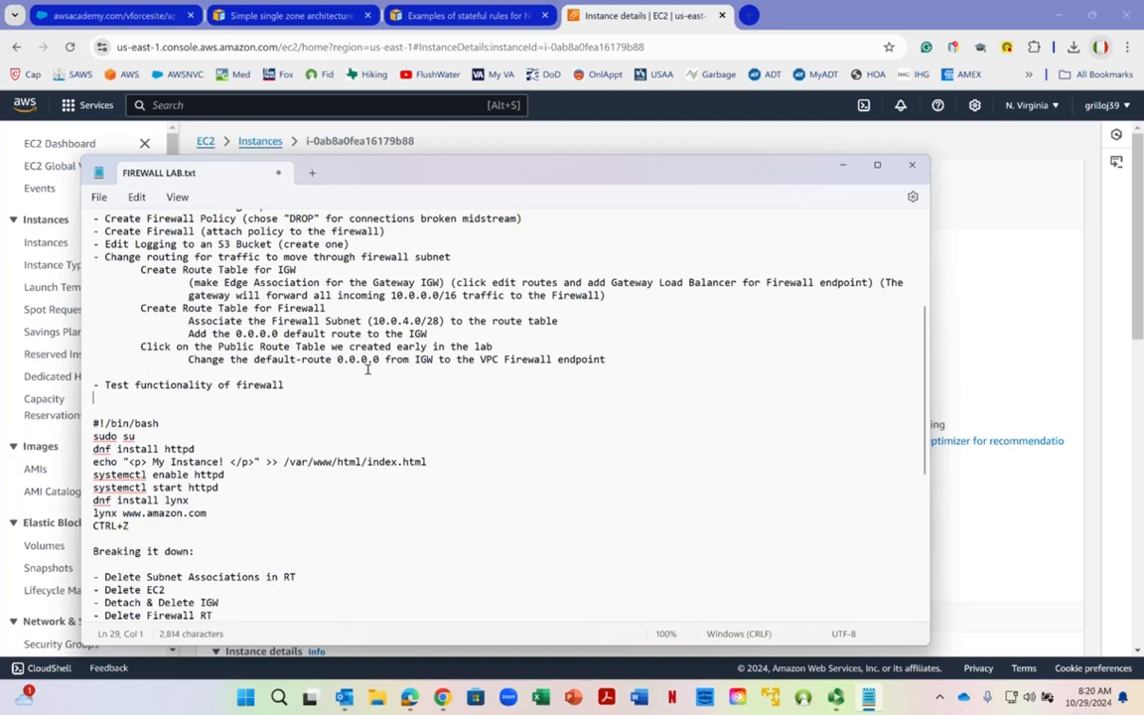
scroll(371, 365, "down", 4)
scroll(372, 368, "down", 3)
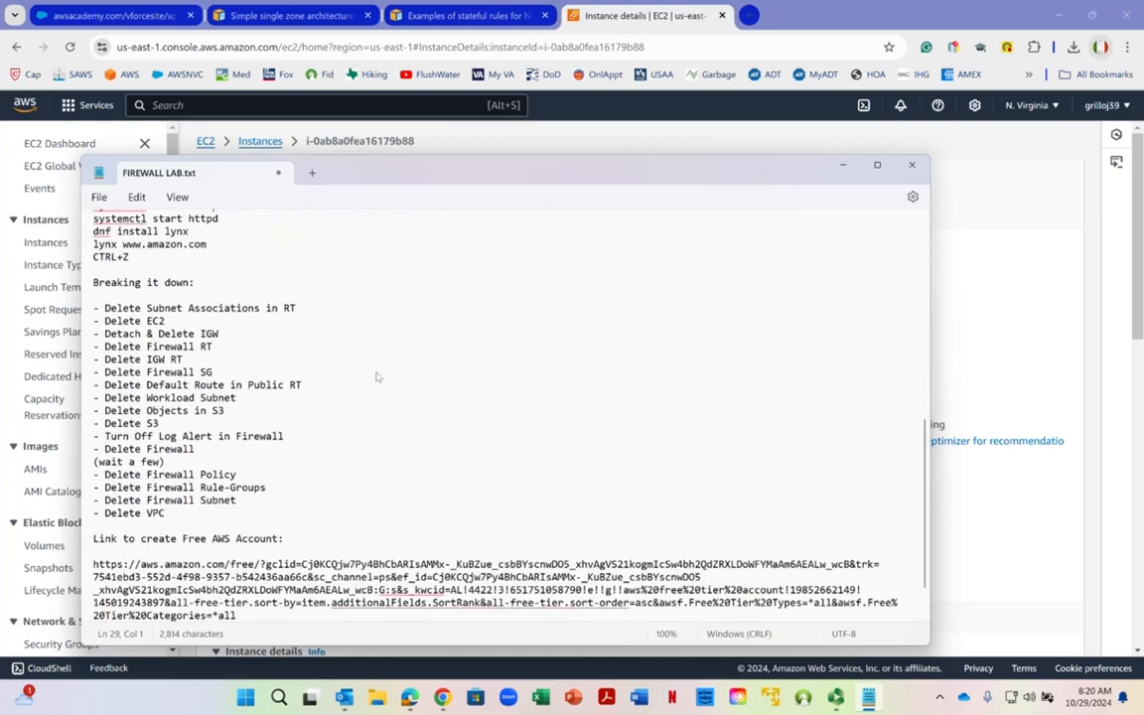
left_click_drag(177, 308, 209, 309)
left_click(208, 309)
left_click(841, 165)
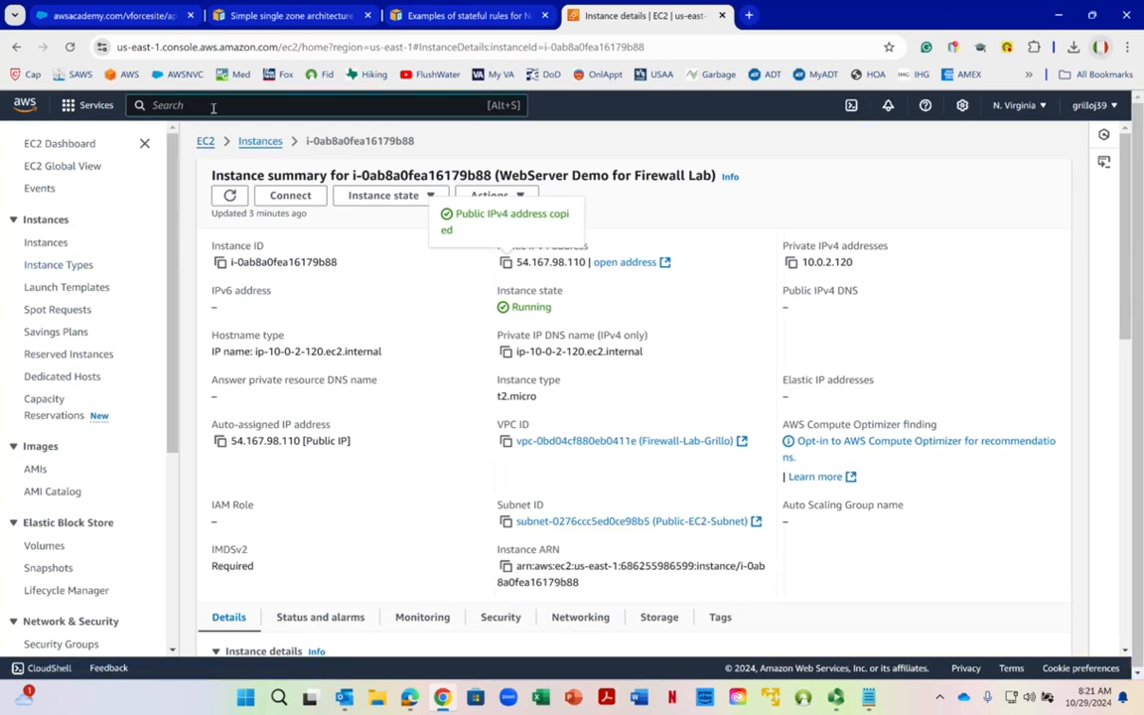
Step: Go to the EC2 service and view the list of running instances
left_click(215, 104)
type("ec2")
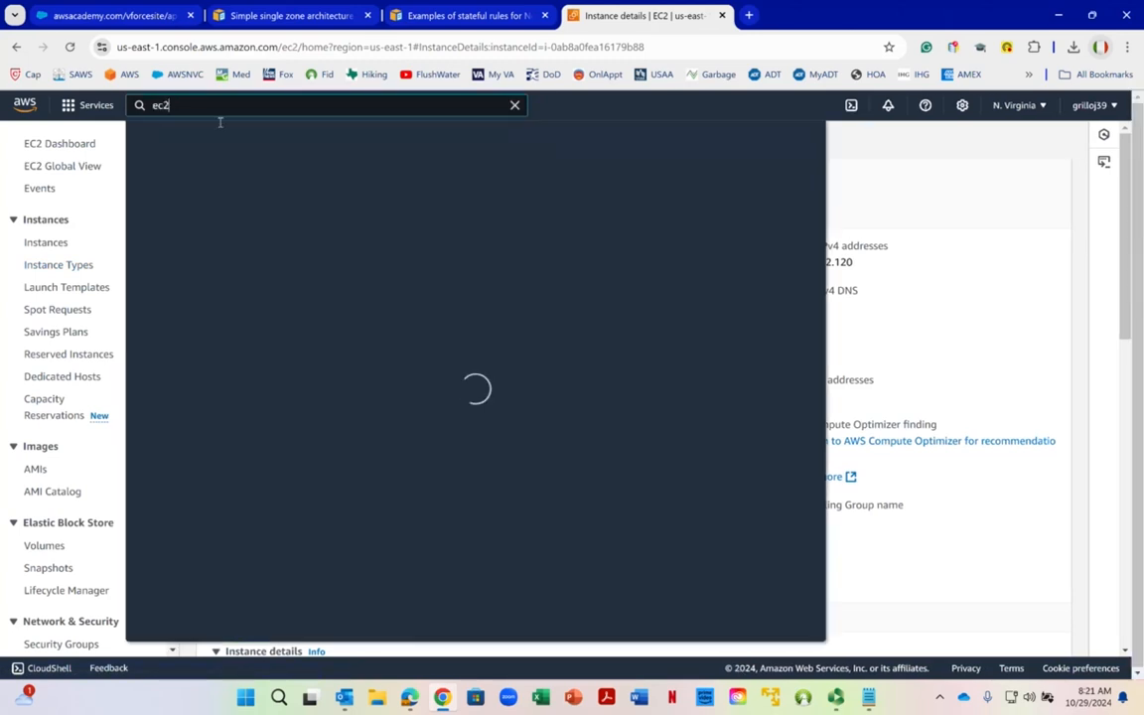
left_click(365, 225)
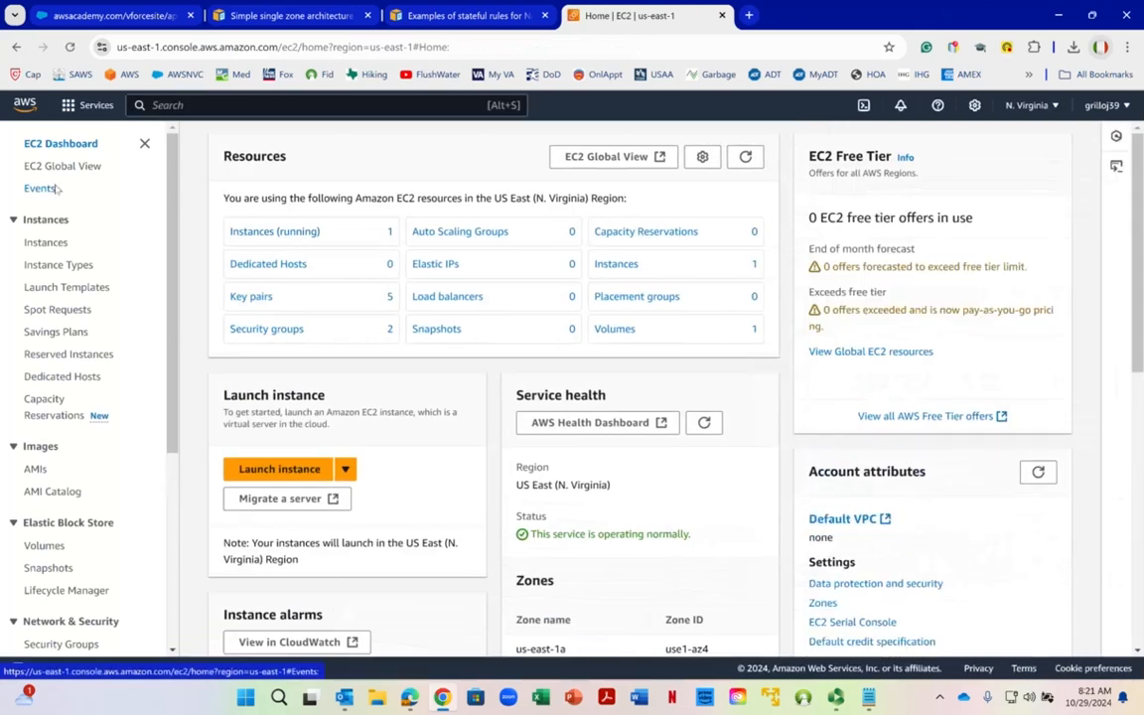
left_click(237, 229)
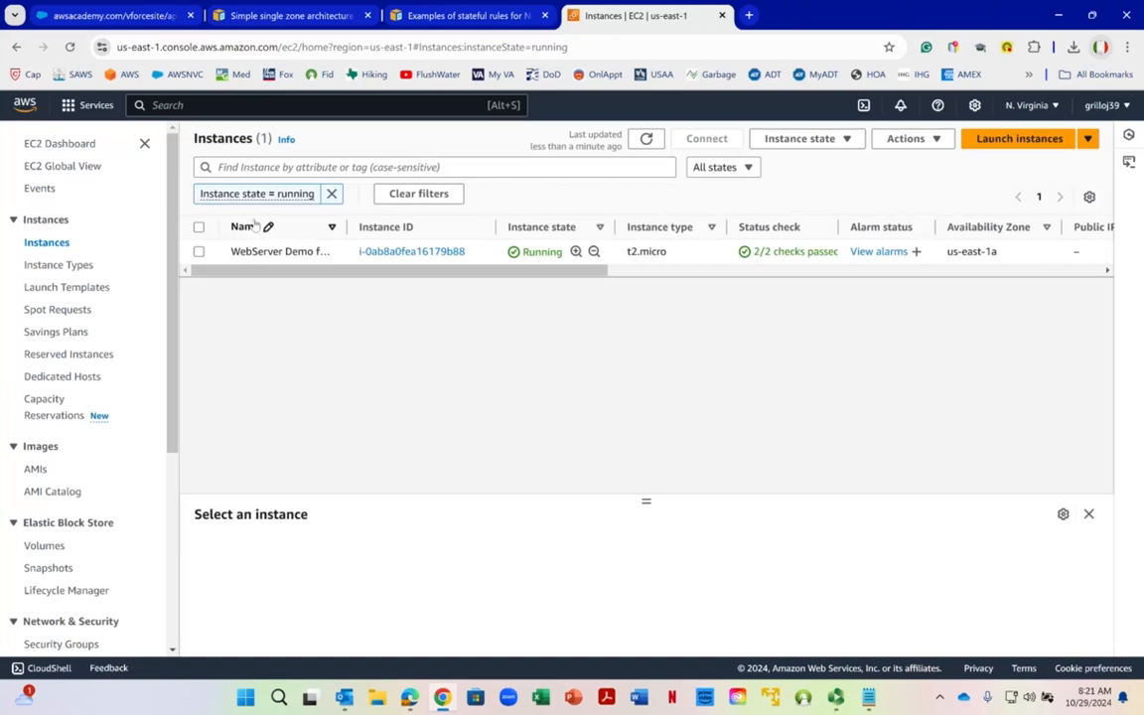
Step: In the VPC console, remove Public-EC2-Subnet from the Public-RT-EC2 route table's subnet associations and save
left_click(262, 104)
type("vpc")
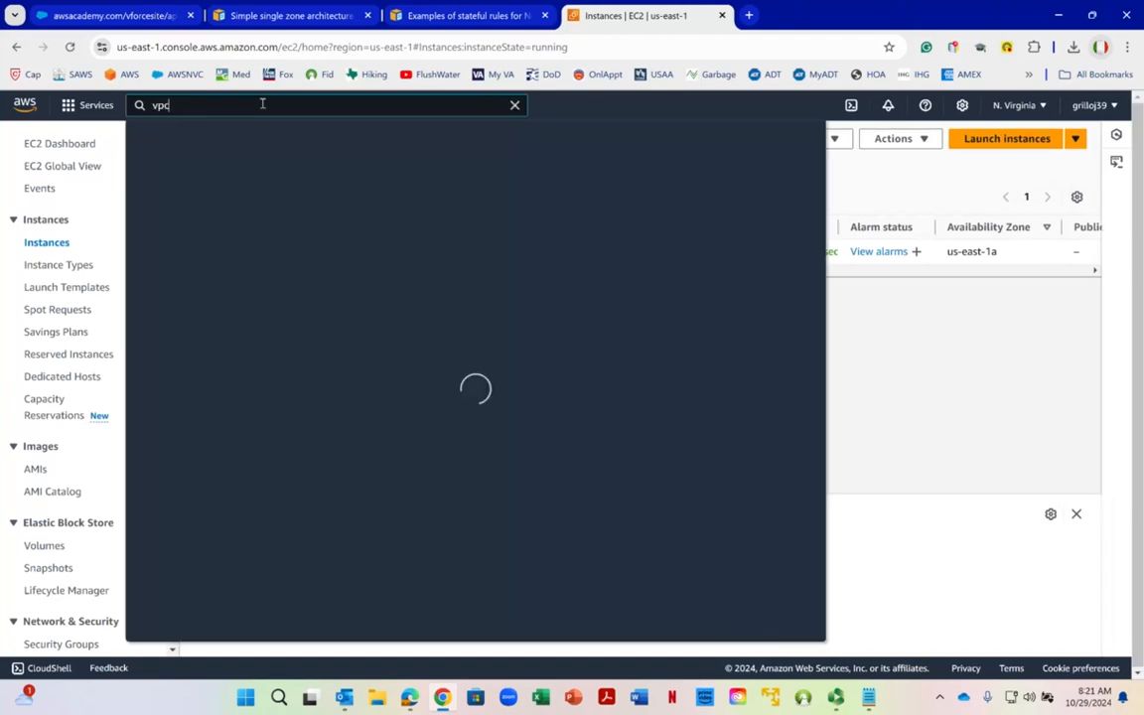
left_click(366, 220)
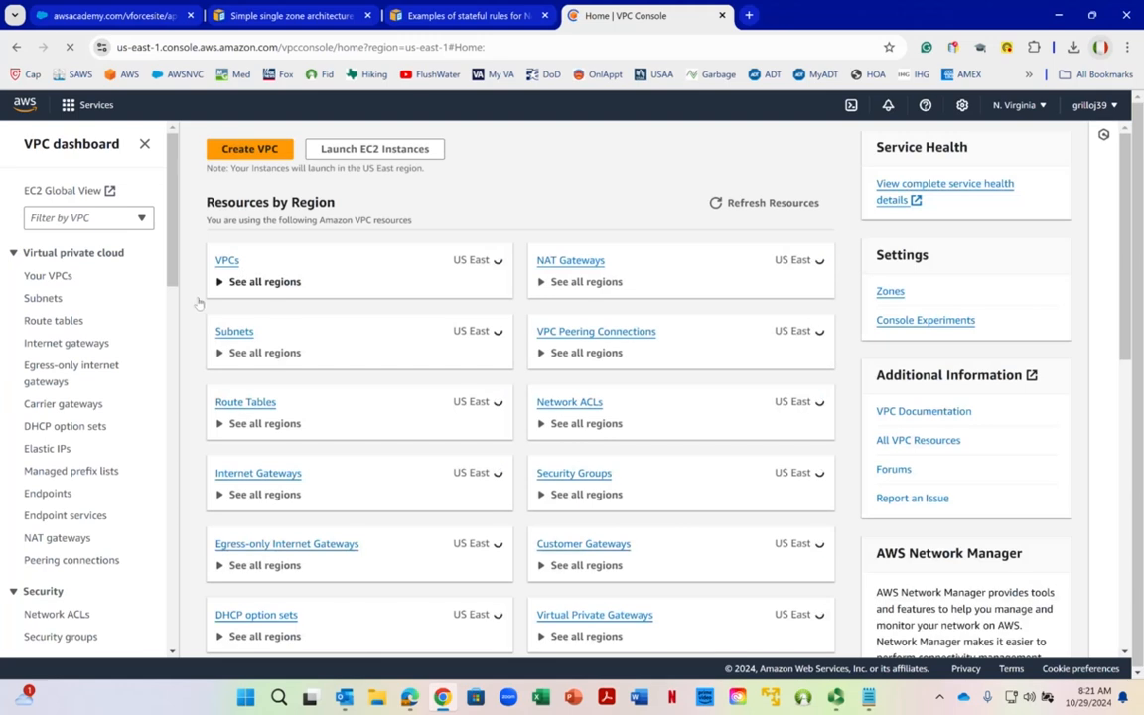
left_click(35, 320)
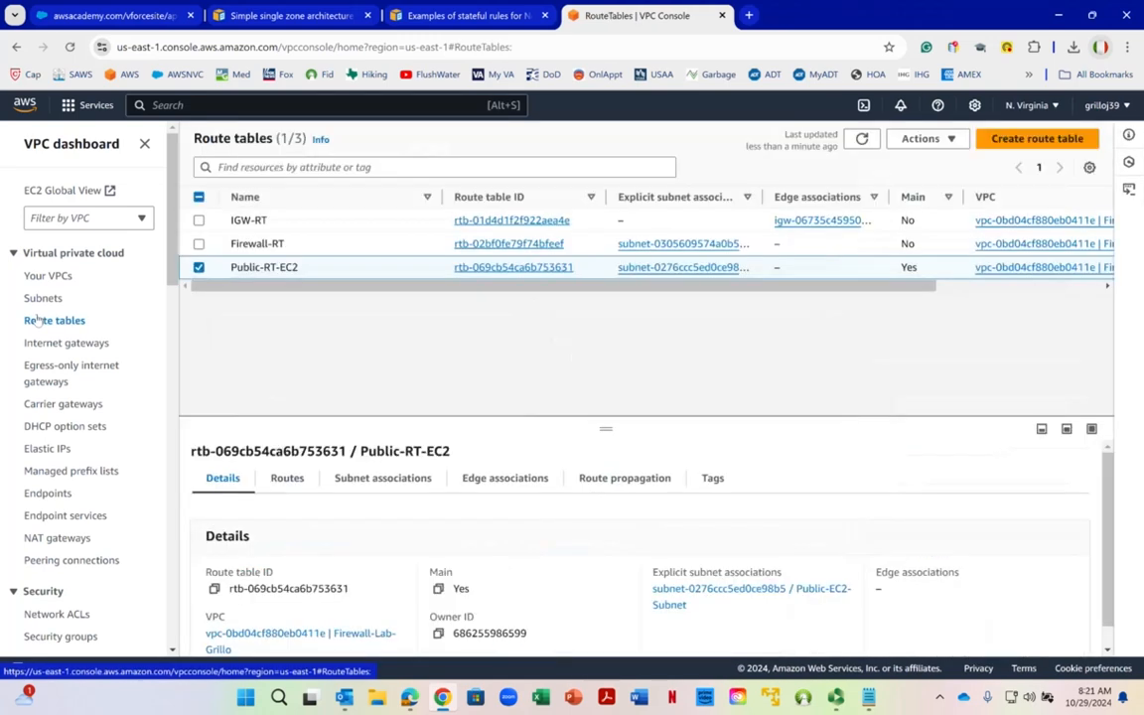
left_click(522, 267)
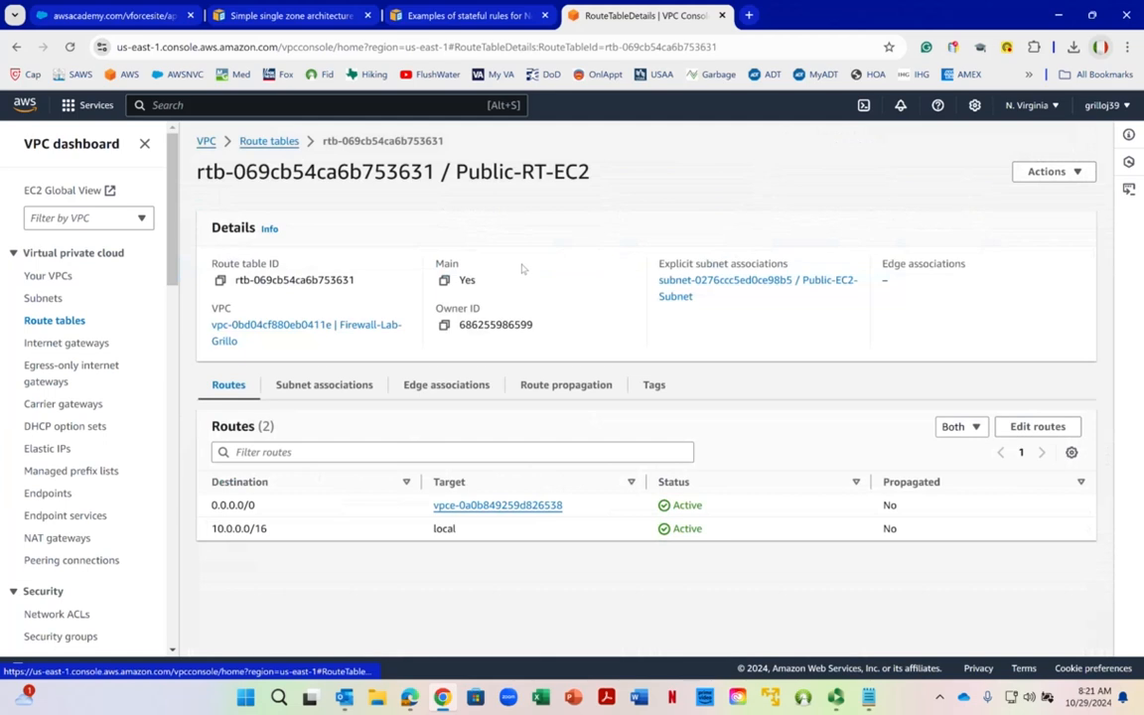
left_click(330, 388)
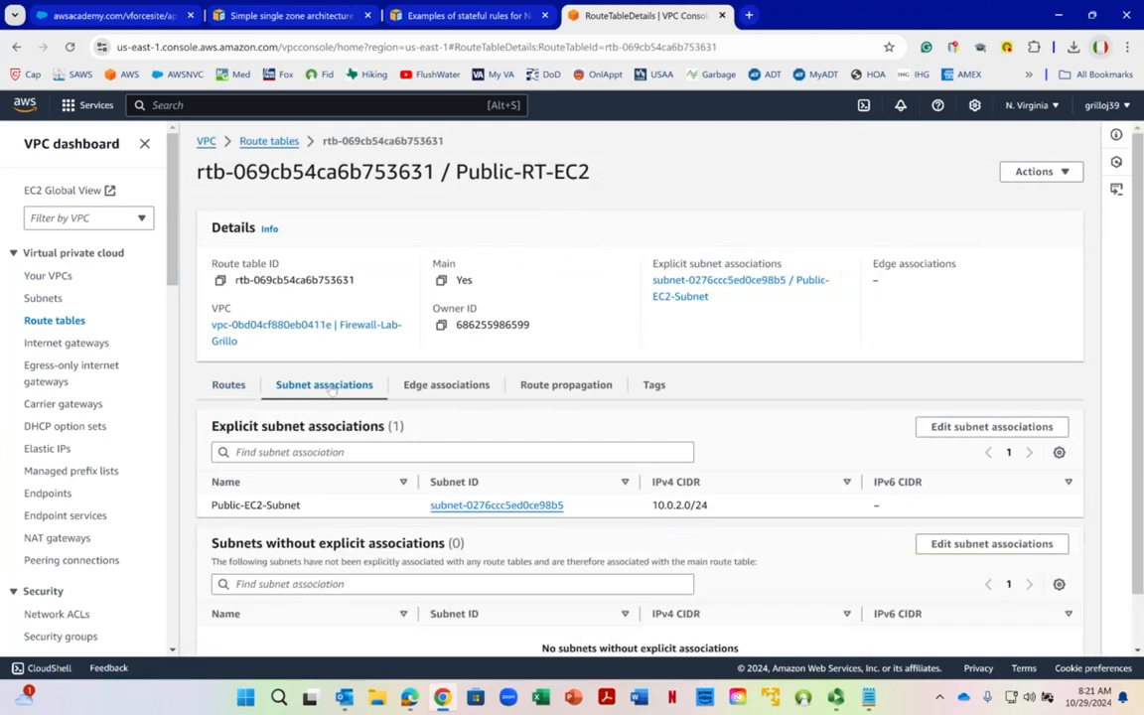
left_click(983, 427)
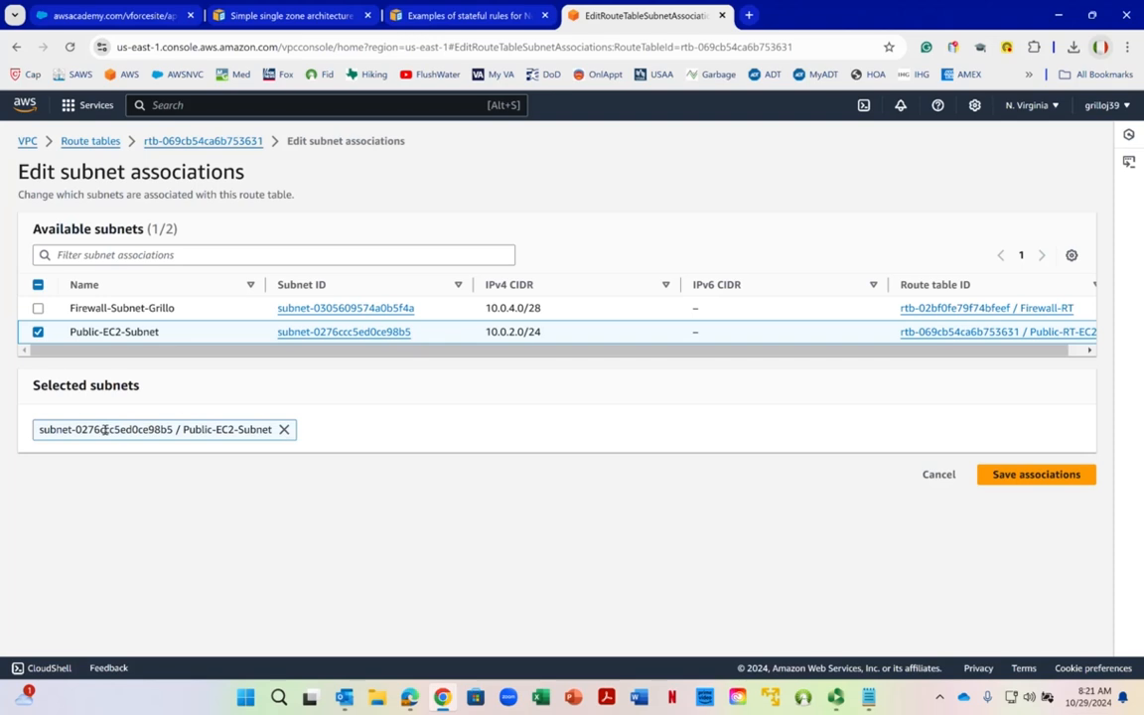
left_click(284, 430)
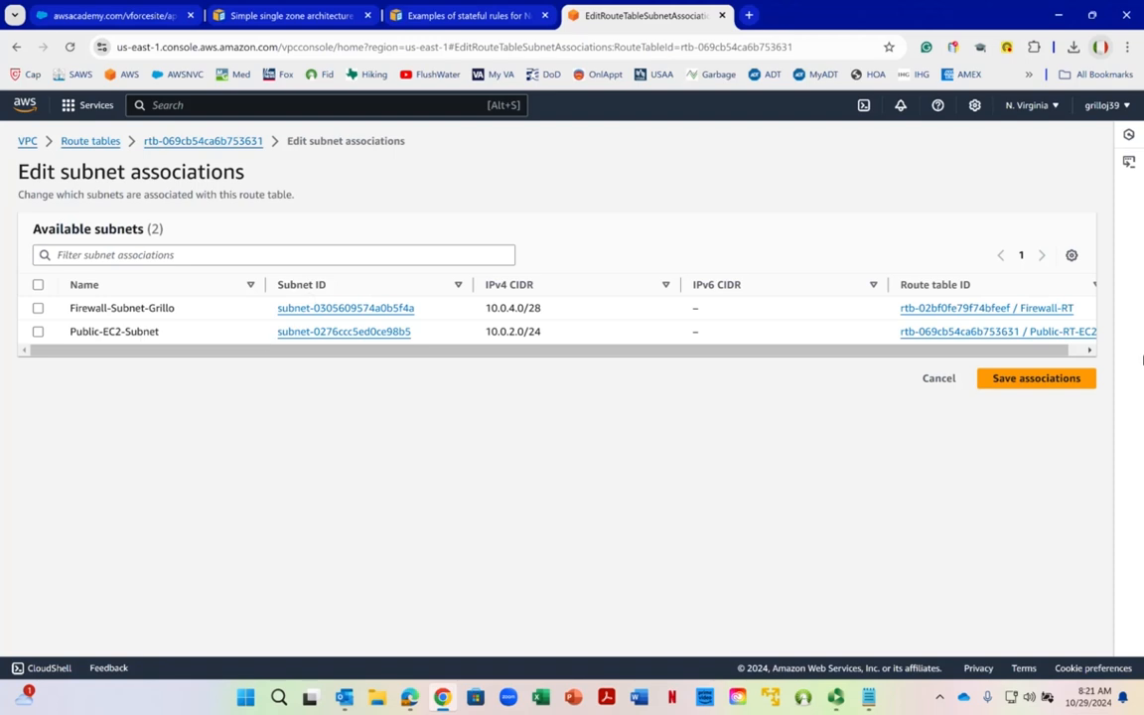
left_click(1052, 378)
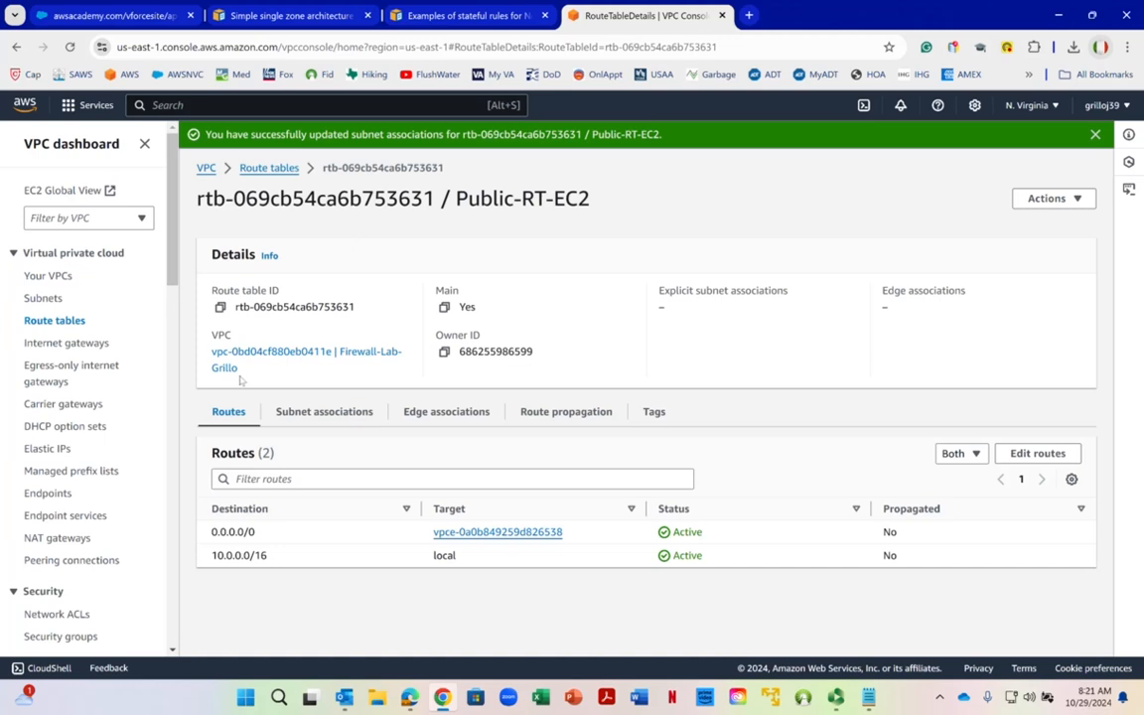
Step: Remove the firewall subnet (10.0.4.0/28) from the Firewall-RT route table's subnet associations and save
left_click(57, 317)
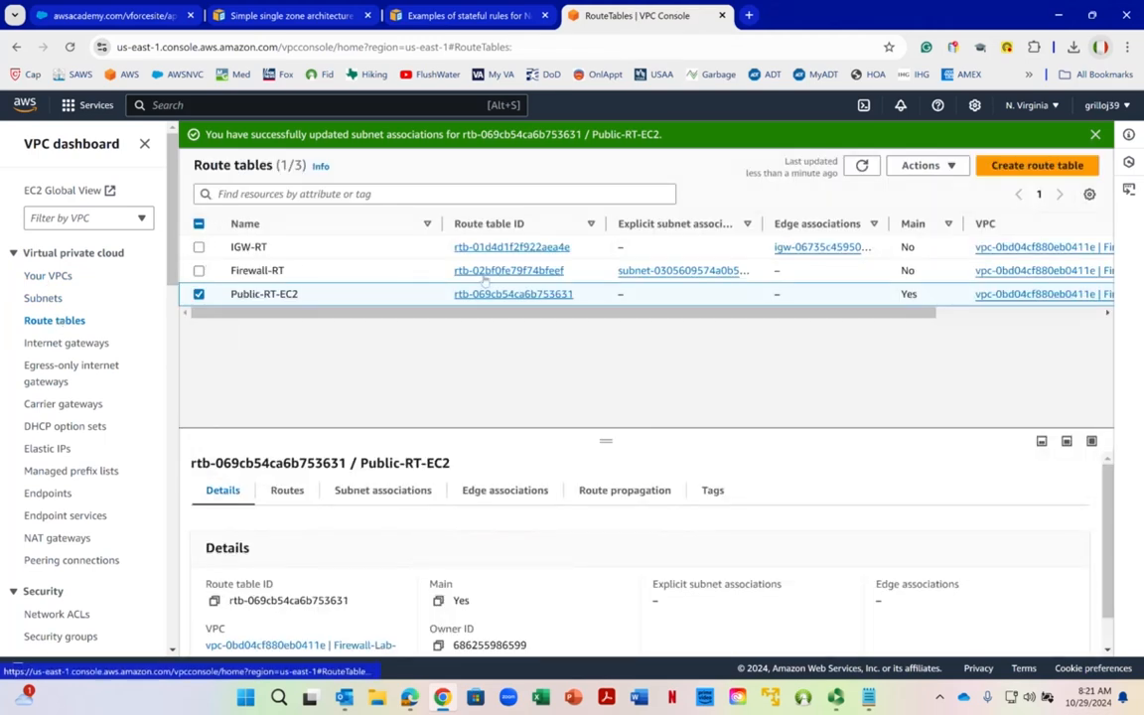
left_click(485, 275)
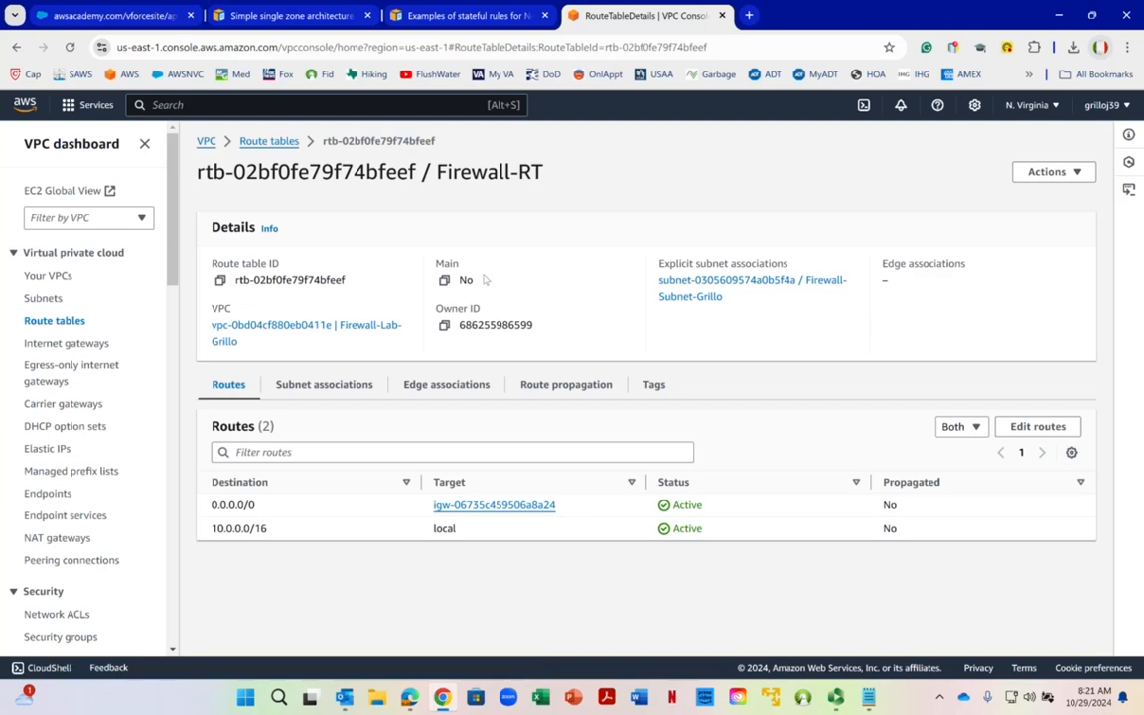
right_click(360, 299)
left_click(473, 179)
left_click_drag(457, 177, 530, 163)
left_click(473, 176)
left_click(327, 385)
scroll(313, 358, "down", 1)
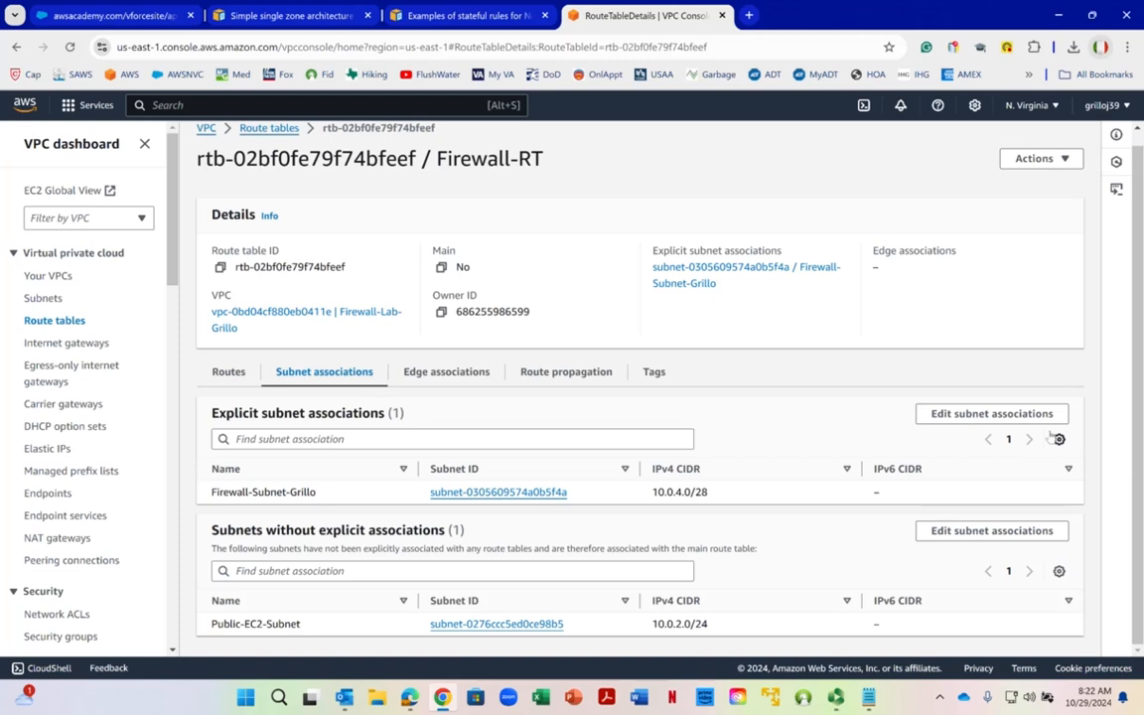
left_click(965, 413)
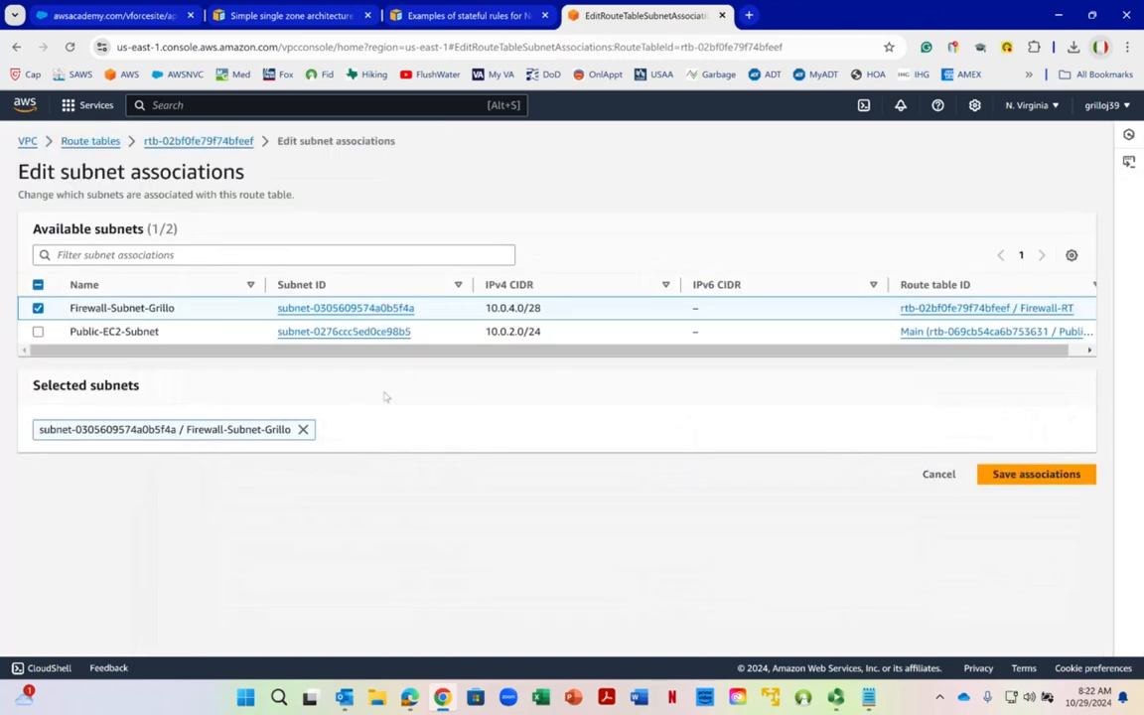
left_click(303, 430)
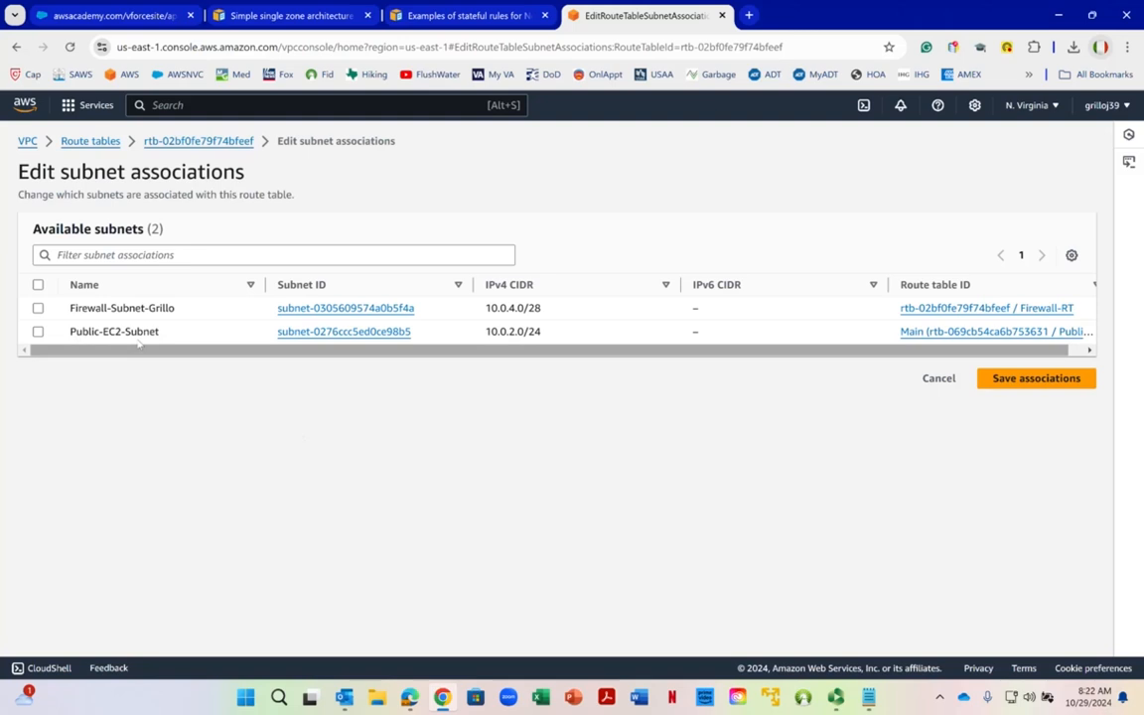
left_click(1037, 383)
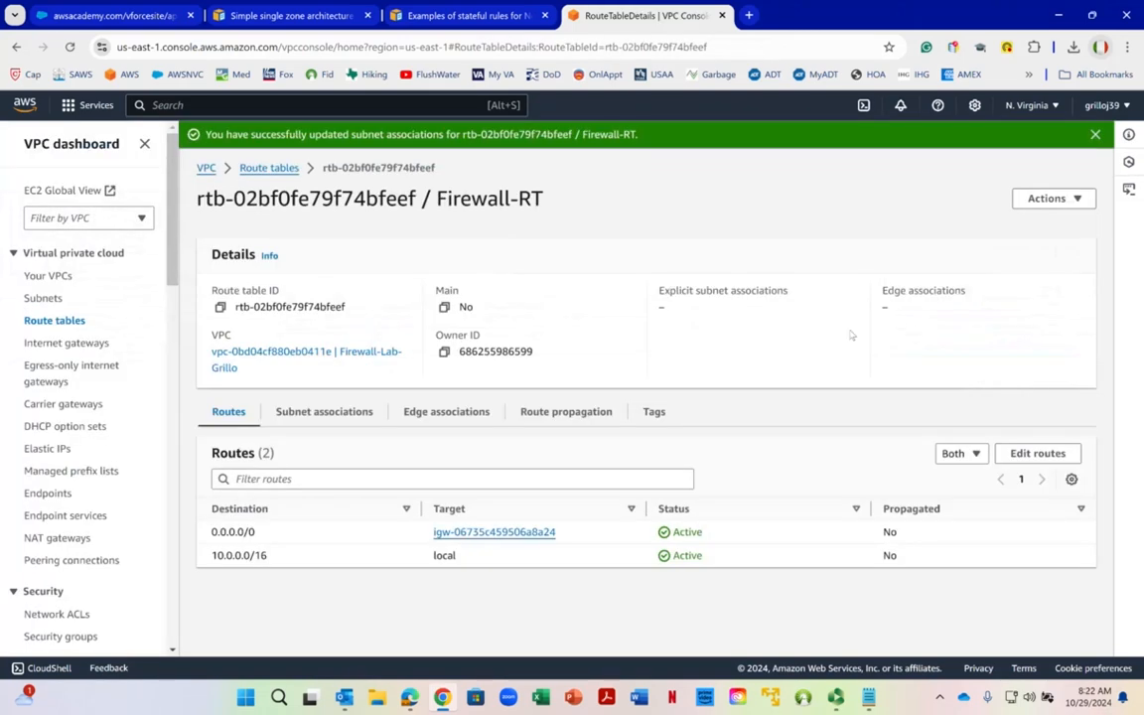
Step: Remove the internet gateway from the IGW-RT route table's edge associations, save, and check the edge associations again
right_click(624, 352)
left_click(260, 169)
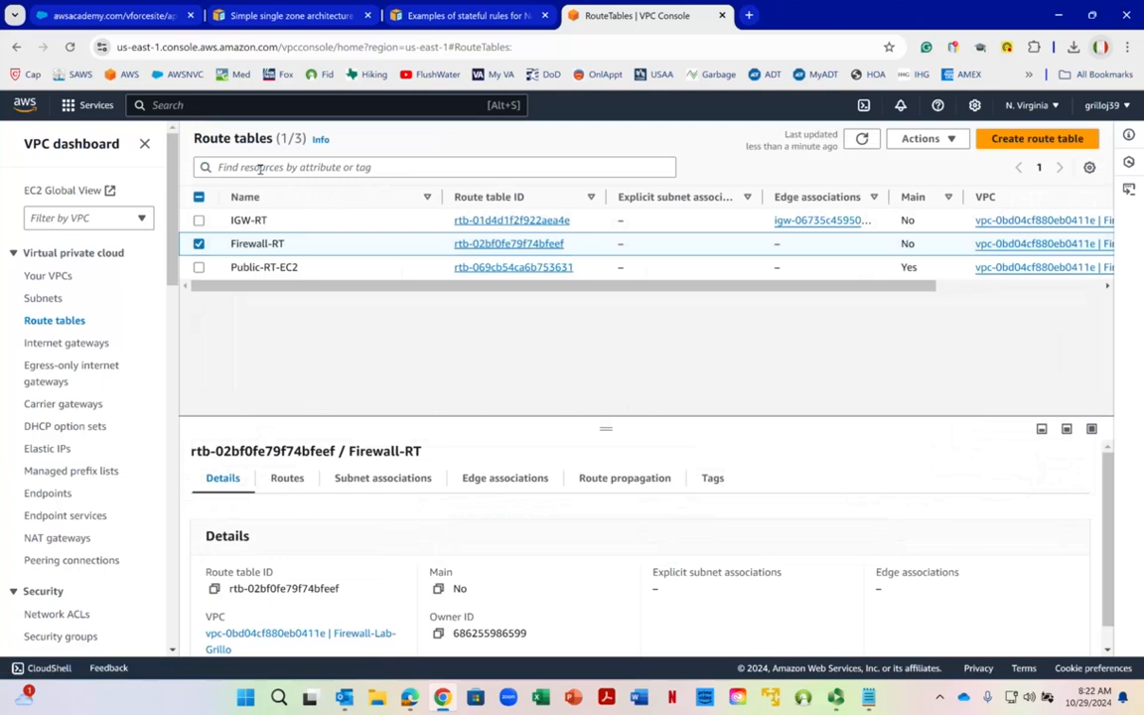
left_click(472, 220)
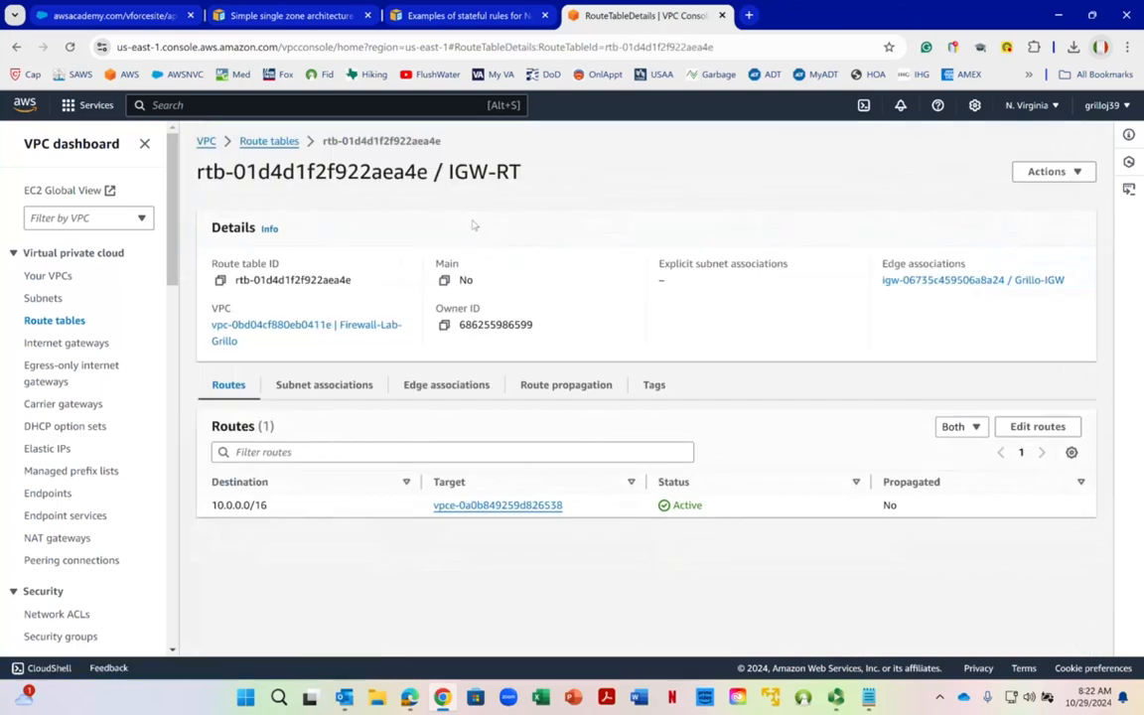
left_click(455, 389)
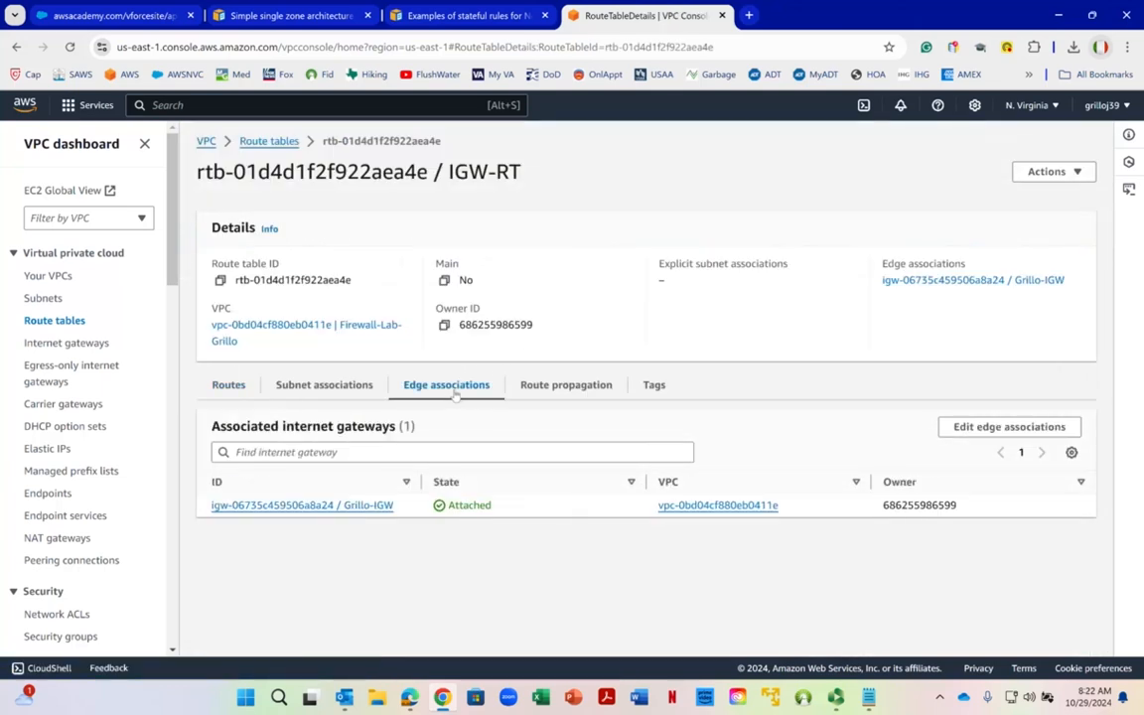
left_click(1014, 427)
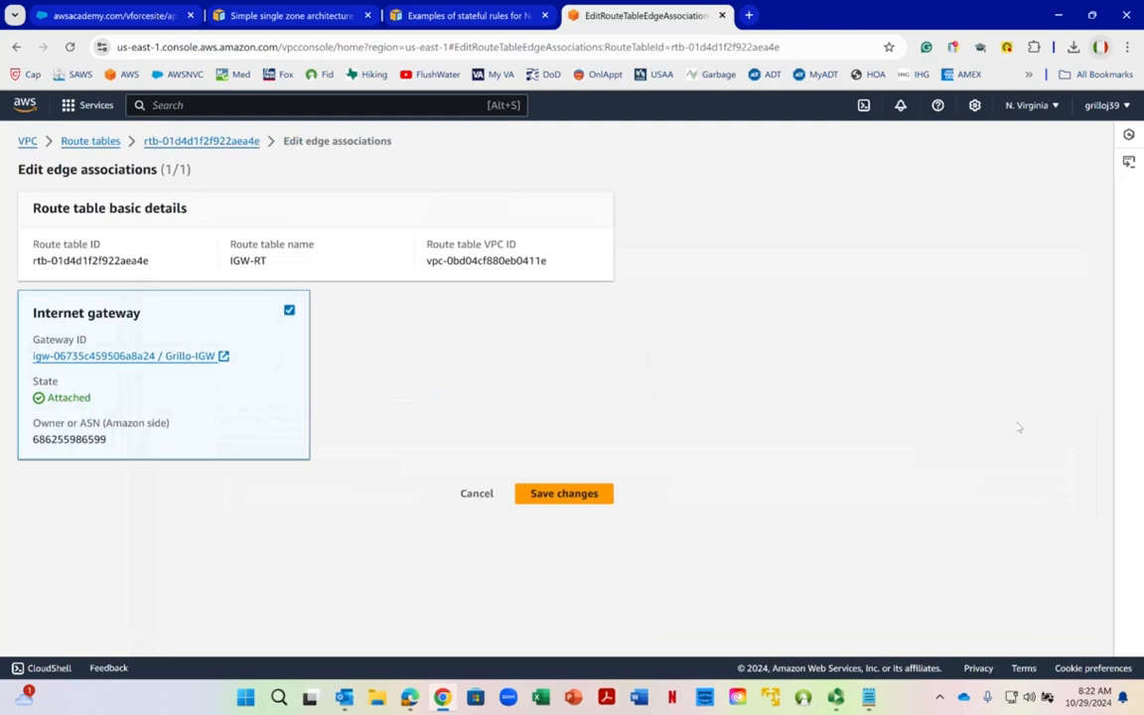
left_click(290, 311)
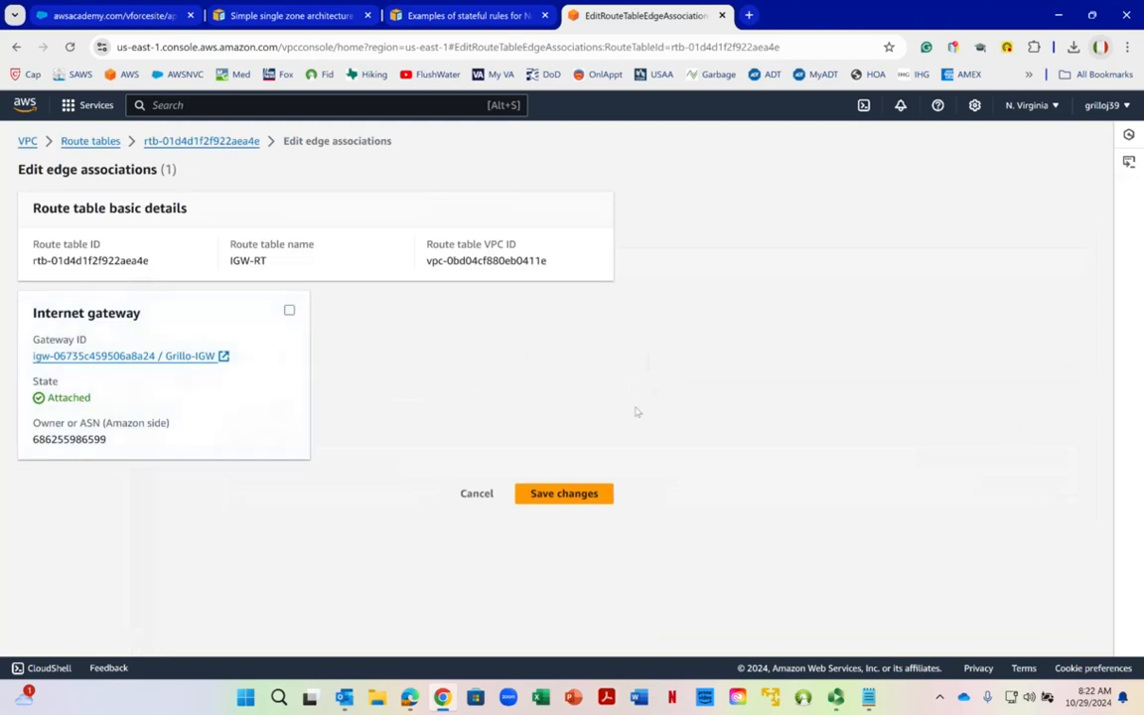
left_click(564, 493)
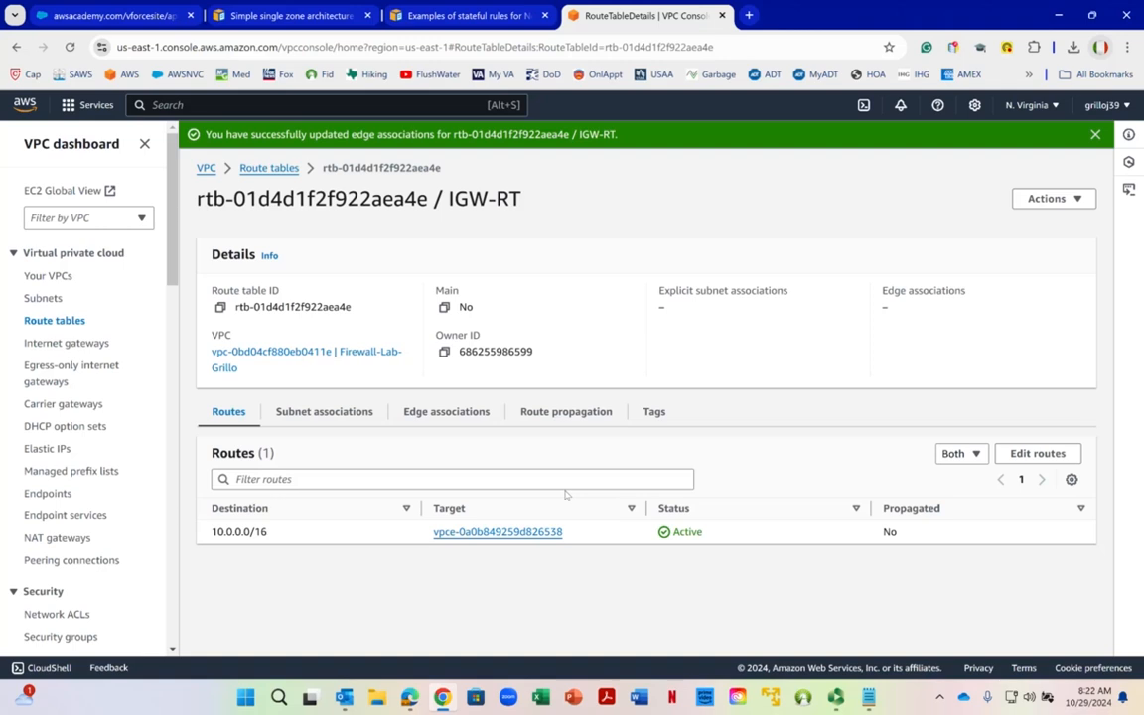
left_click(446, 411)
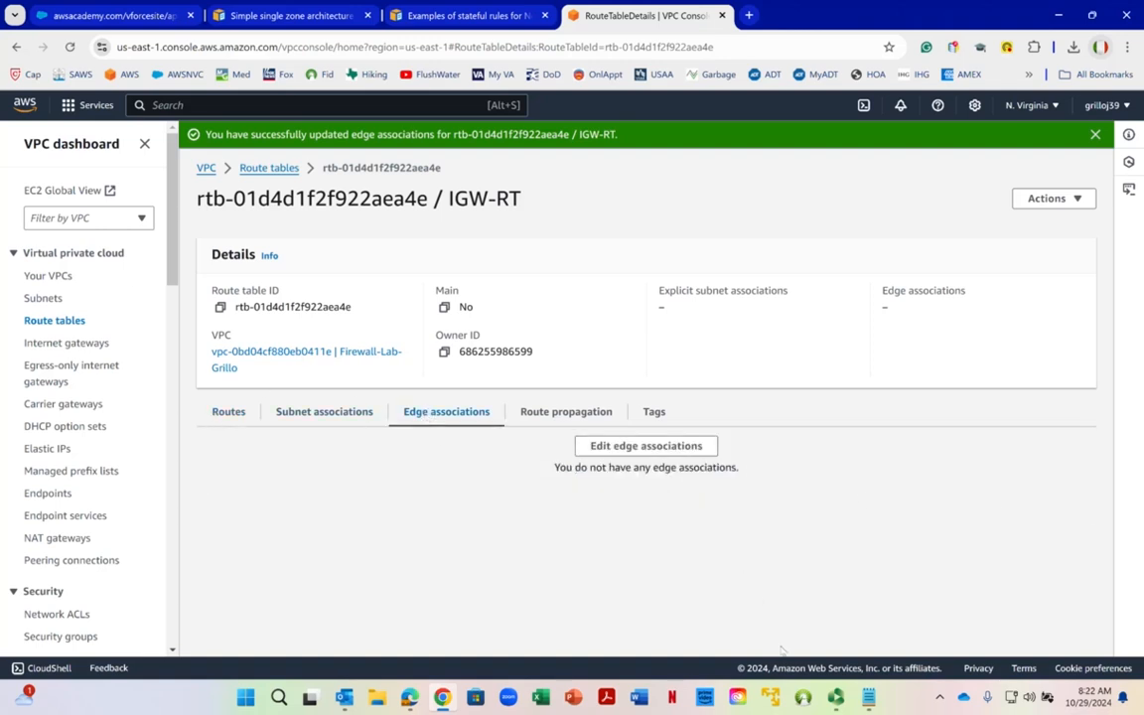
Step: Switch to Notepad, reread the "Breaking it down" checklist in FIREWALL LAB.txt, and minimize the notes
left_click(868, 697)
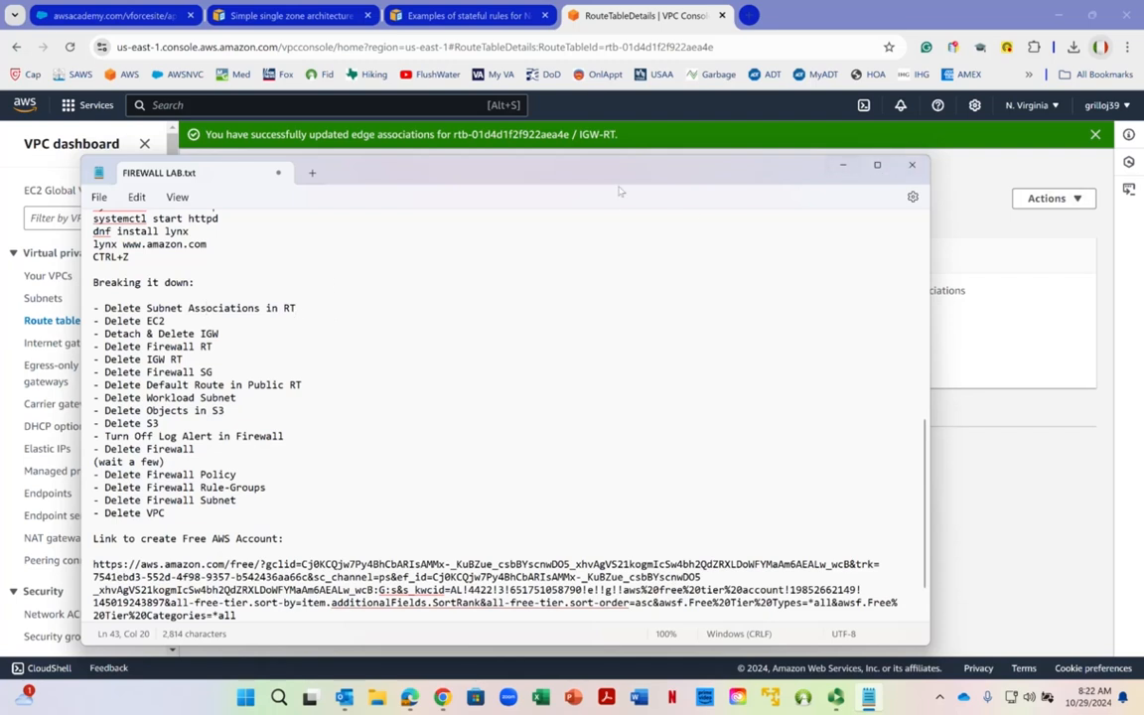
left_click_drag(617, 182, 618, 157)
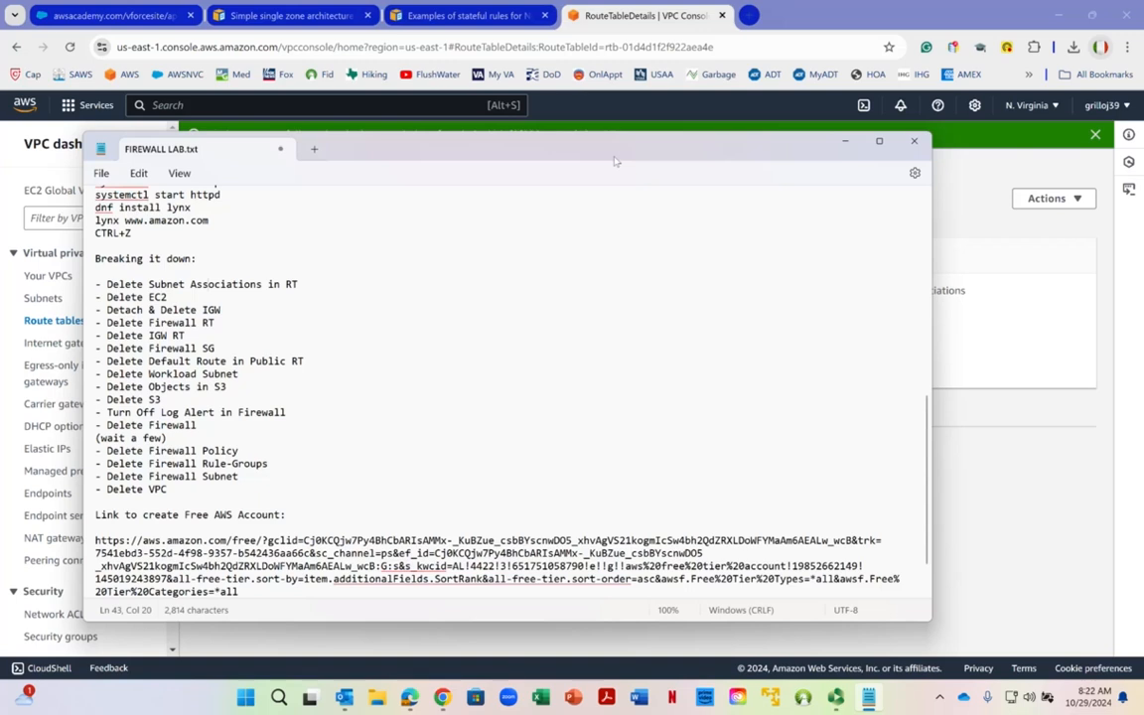
left_click_drag(614, 159, 611, 148)
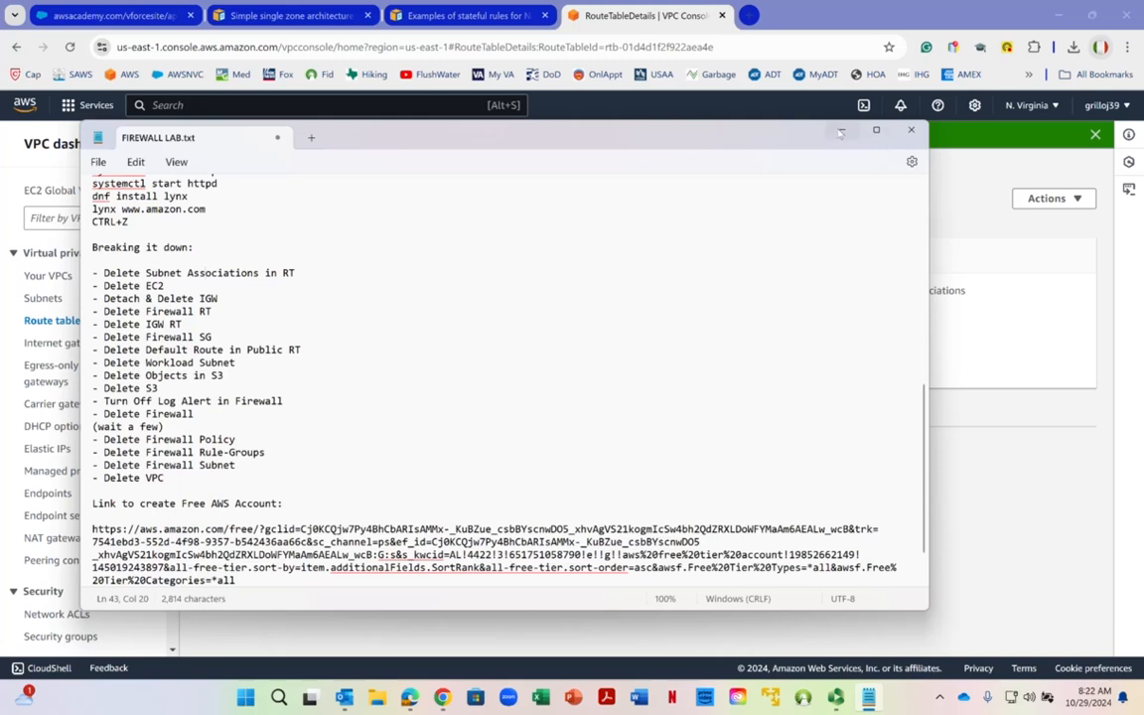
left_click(840, 132)
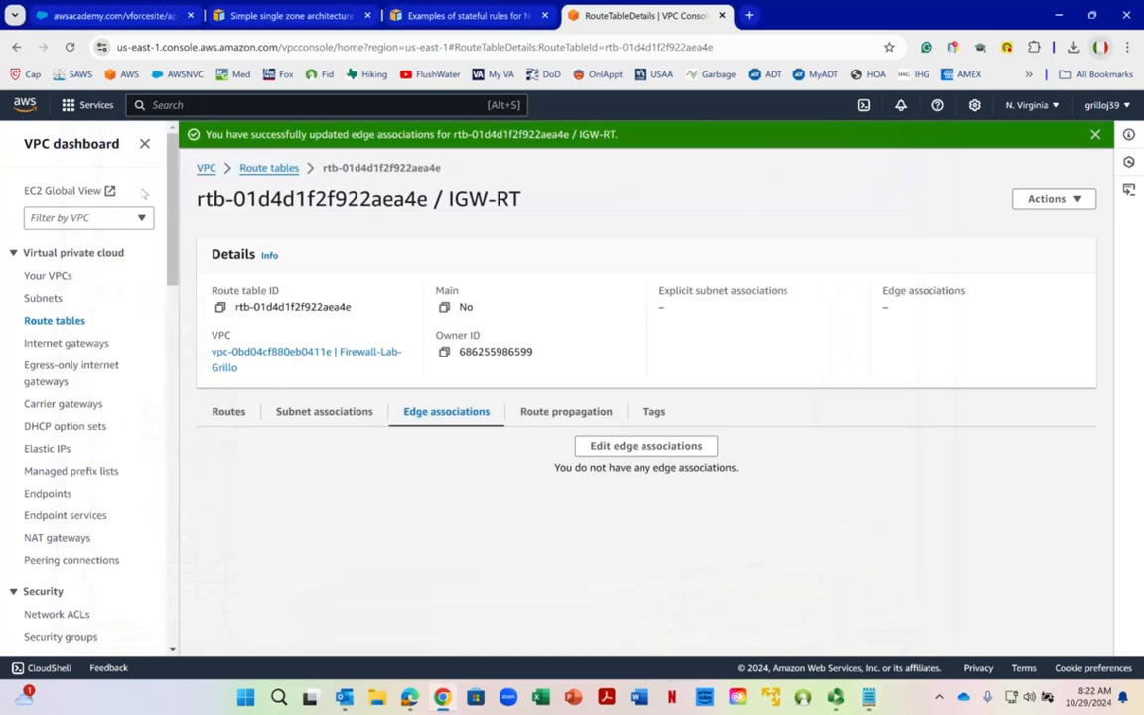
Step: Go to the EC2 service's running instances and terminate the WebServer Demo for Firewall Lab instance
left_click(208, 105)
type("ec2")
left_click(362, 218)
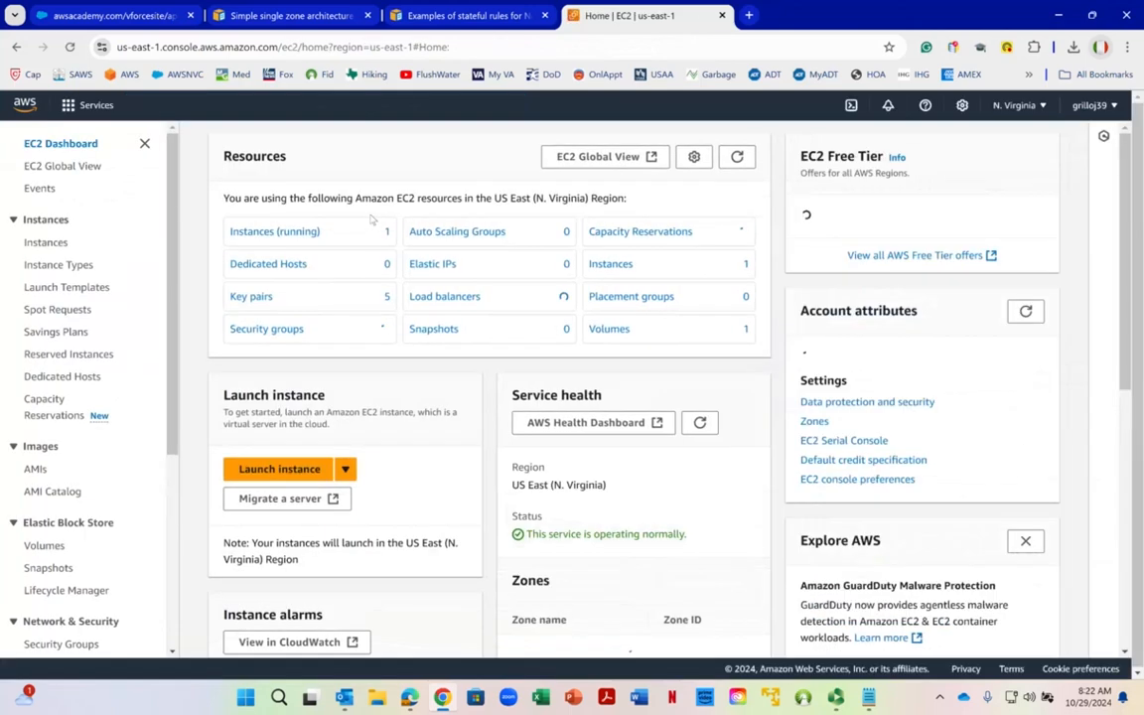
left_click(288, 232)
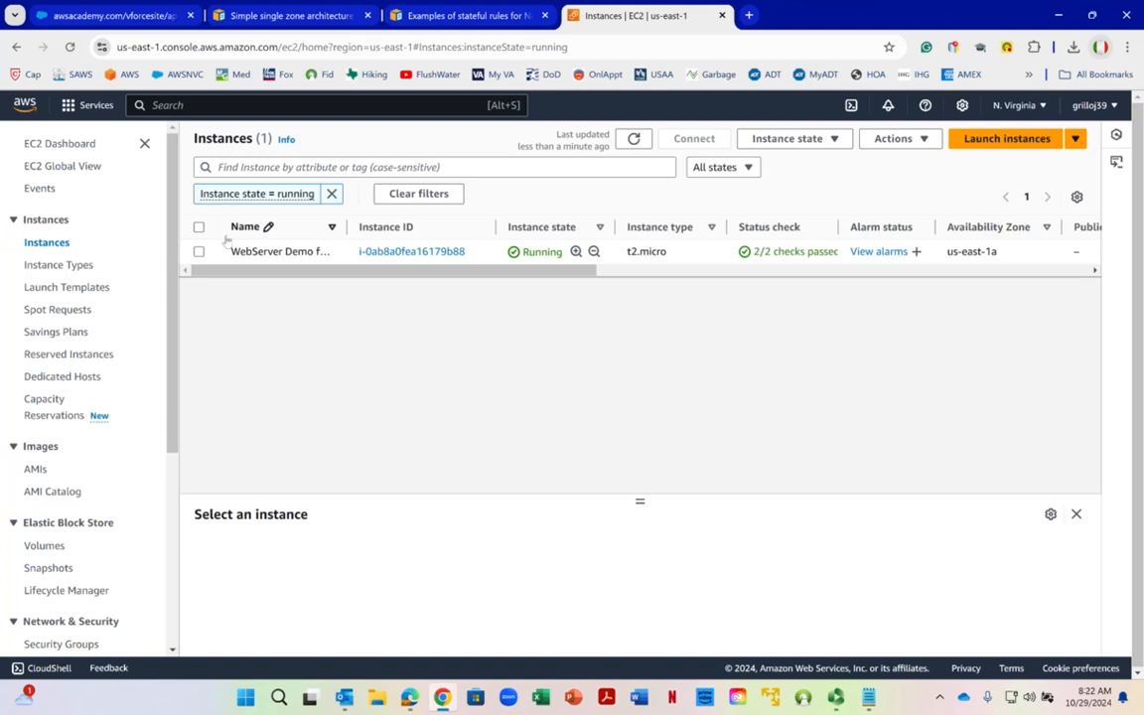
left_click(199, 227)
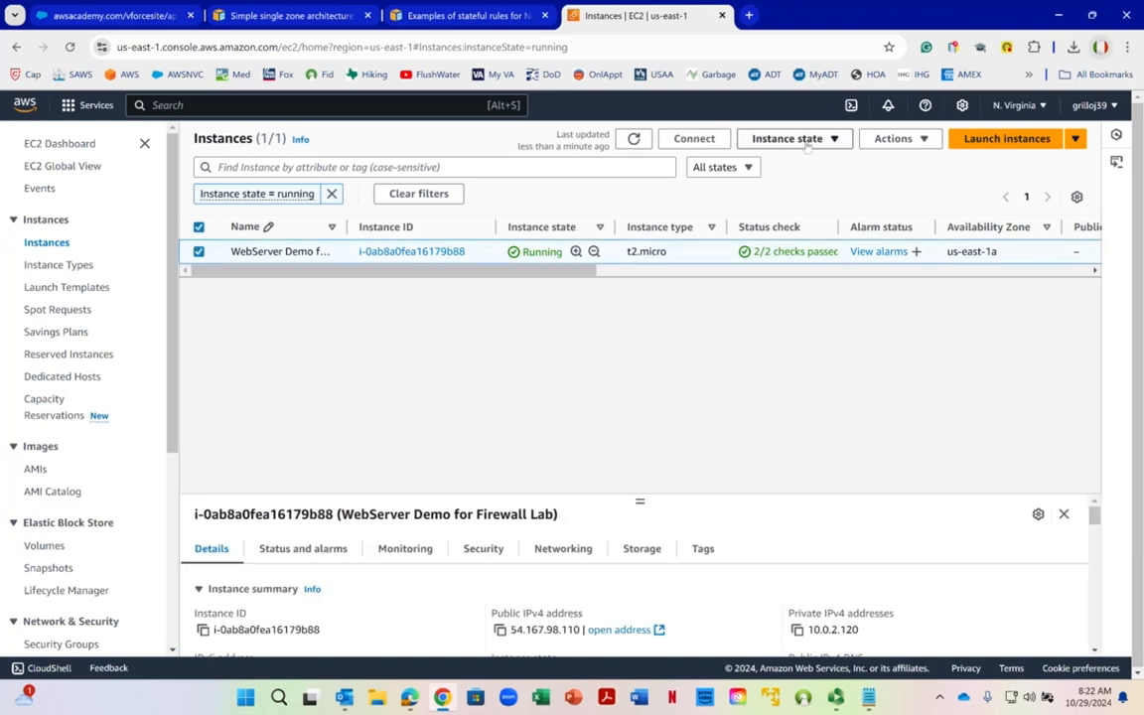
left_click(887, 139)
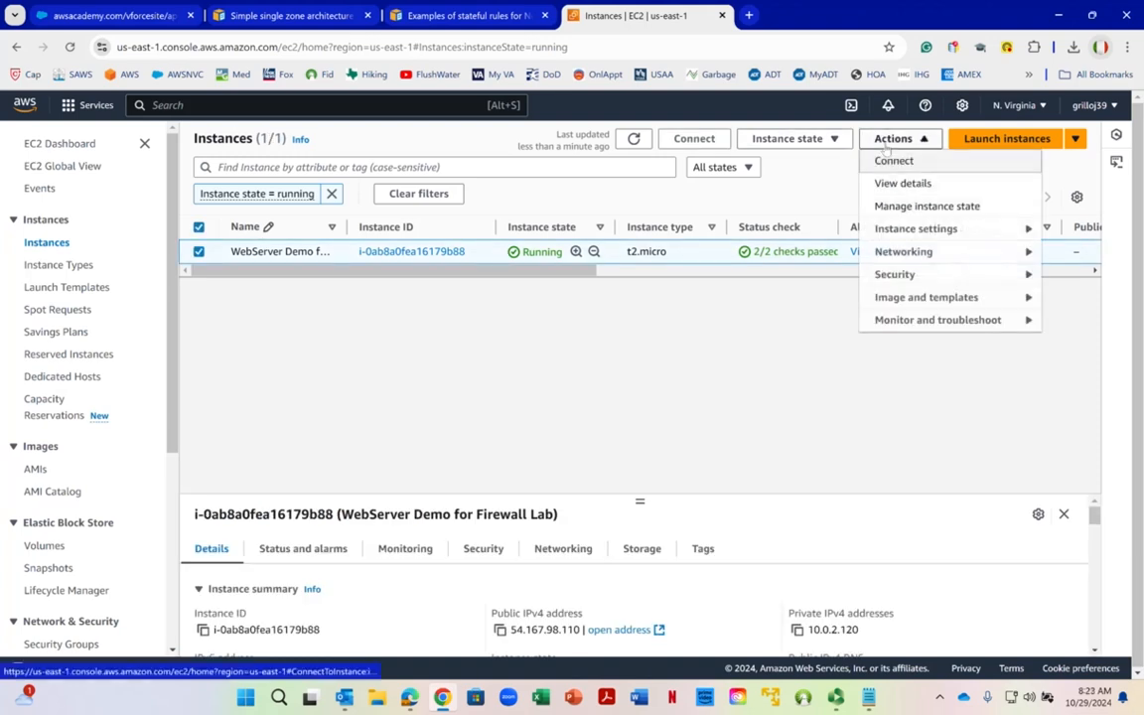
left_click(814, 141)
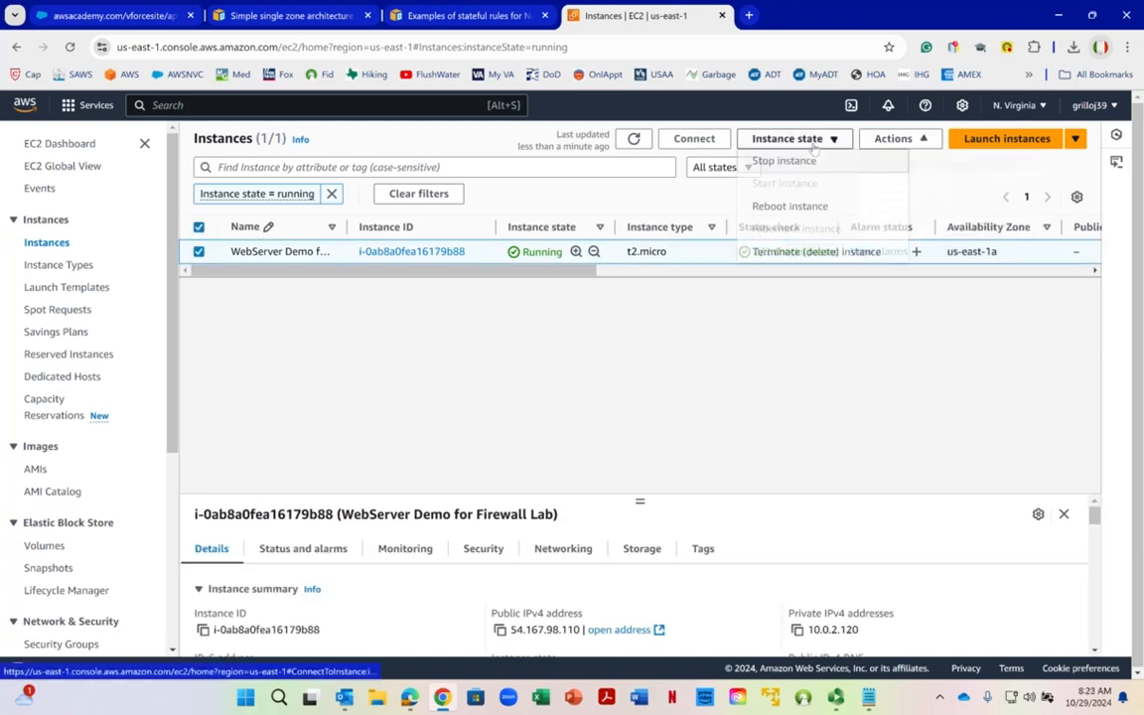
left_click(814, 254)
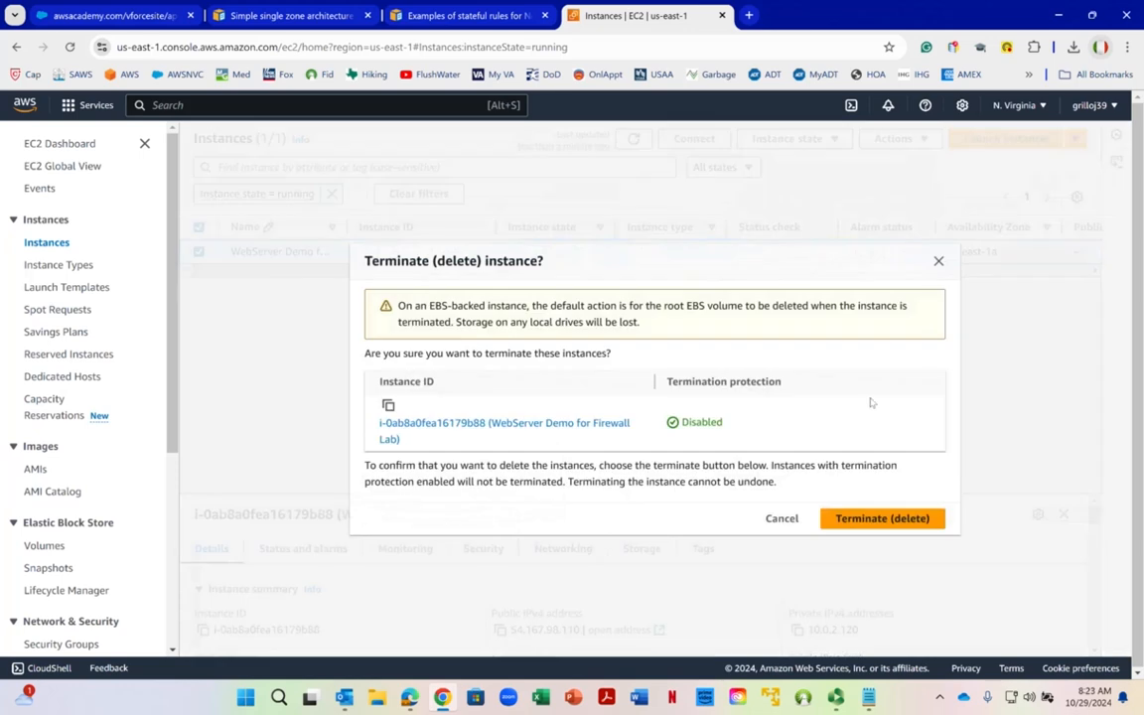
left_click(868, 517)
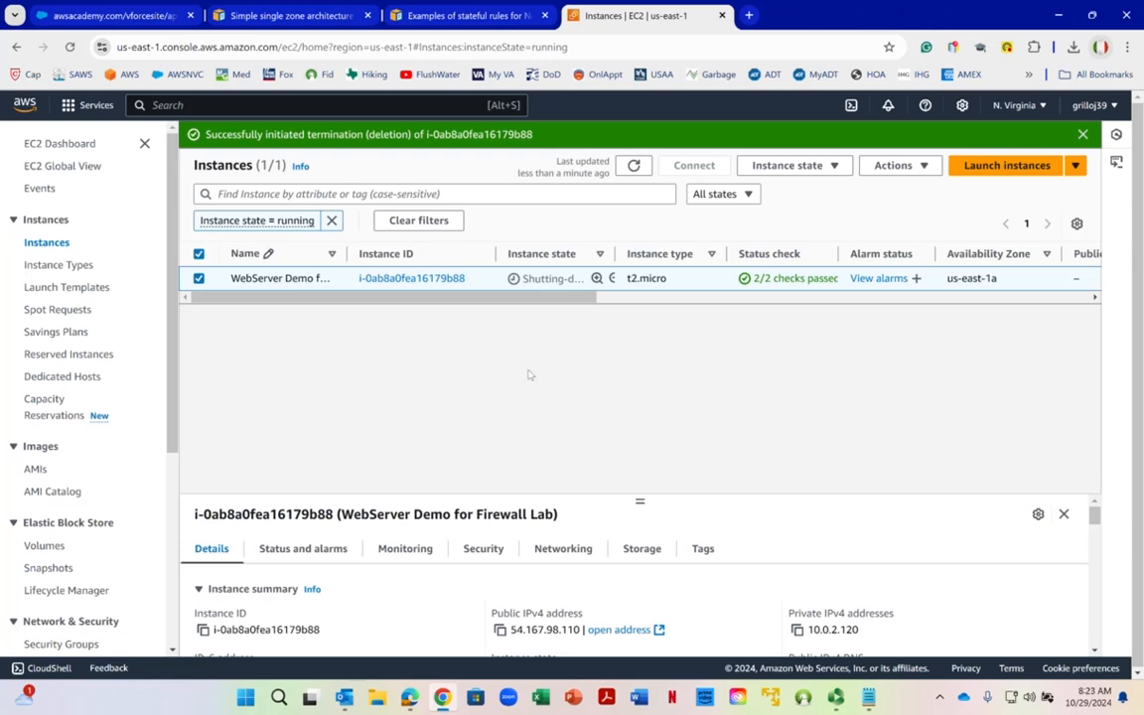
Step: Check the next teardown item in the FIREWALL LAB.txt notes and close the notes window
left_click(869, 698)
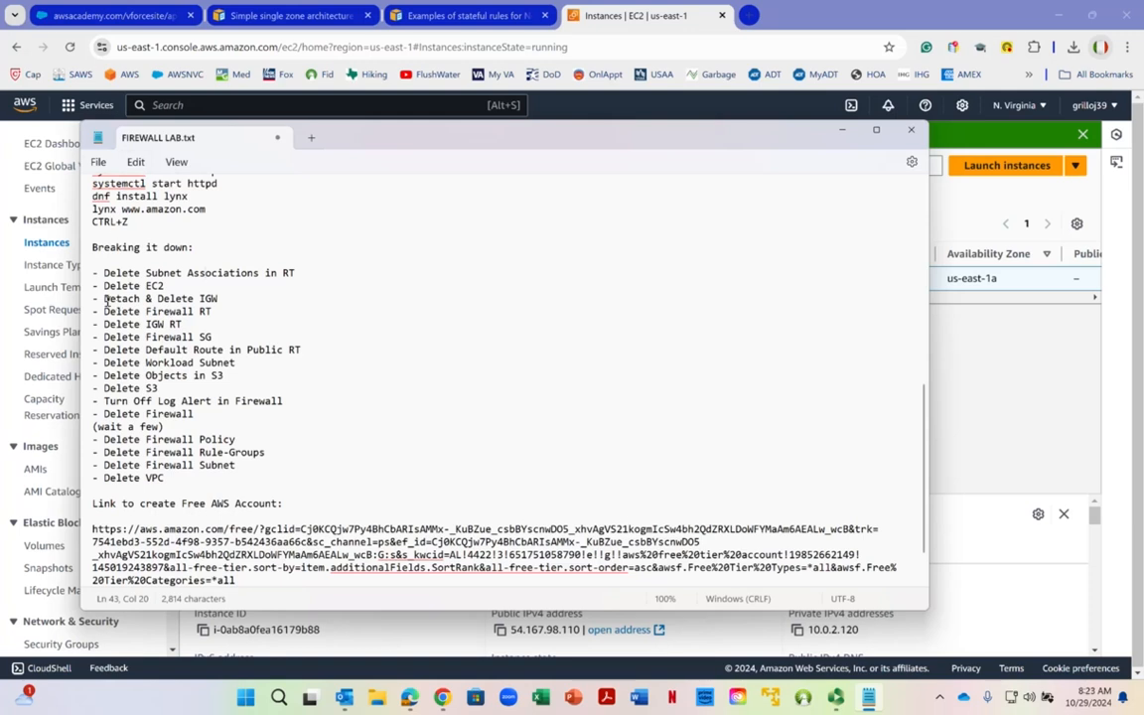
left_click(913, 132)
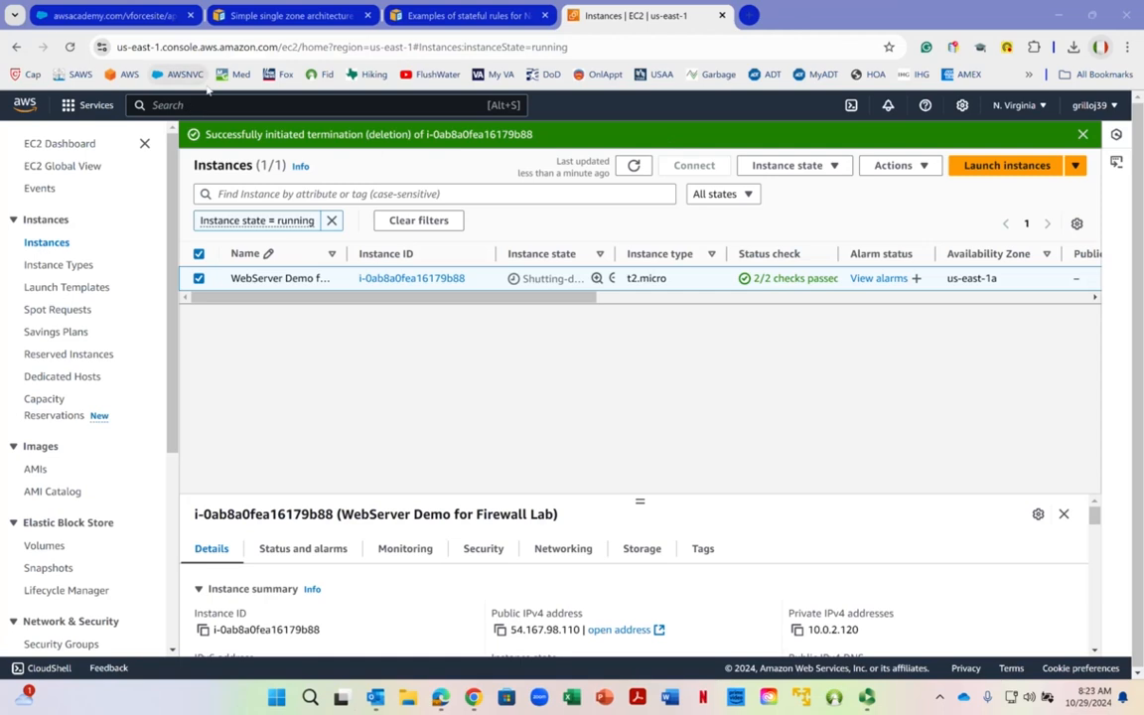
left_click(215, 106)
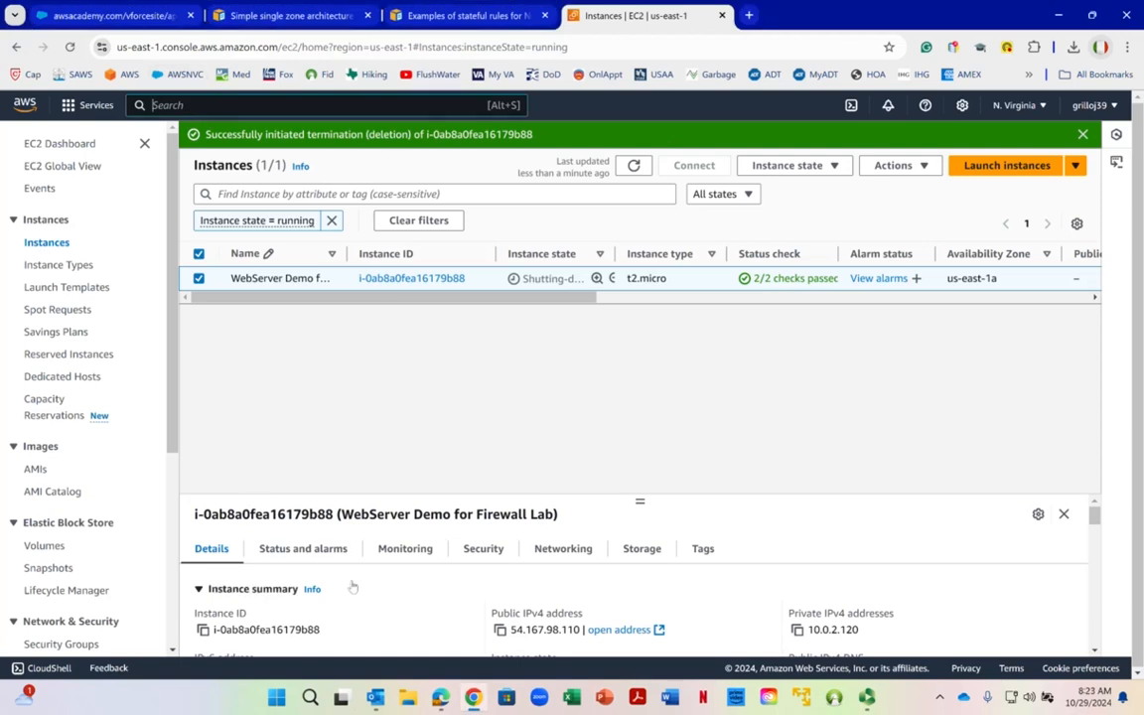
left_click(277, 697)
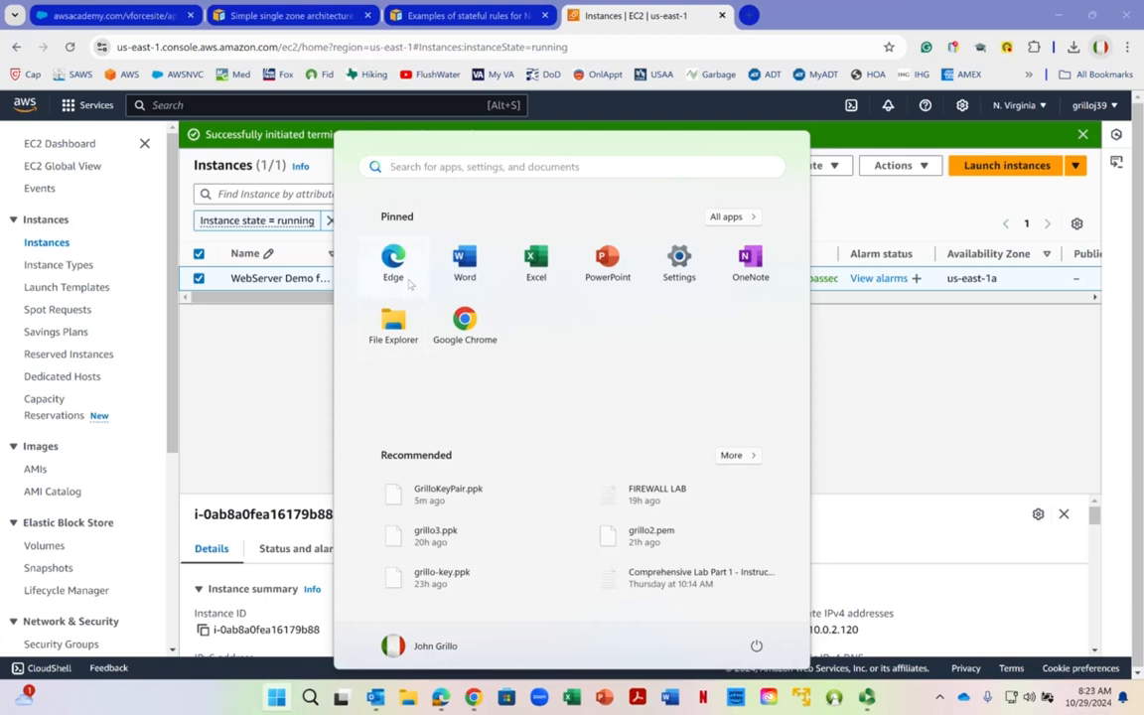
type("note")
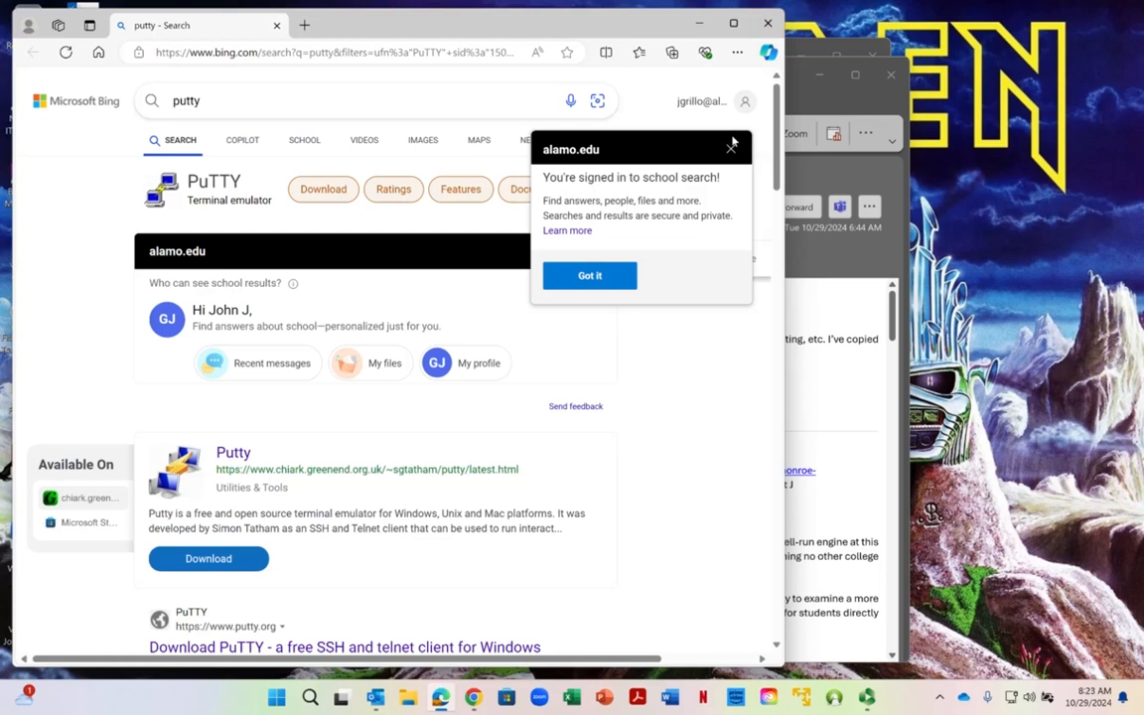
Step: Dismiss the sign-in notice, close the Edge window, and move the open email message aside to uncover the desktop
left_click(731, 149)
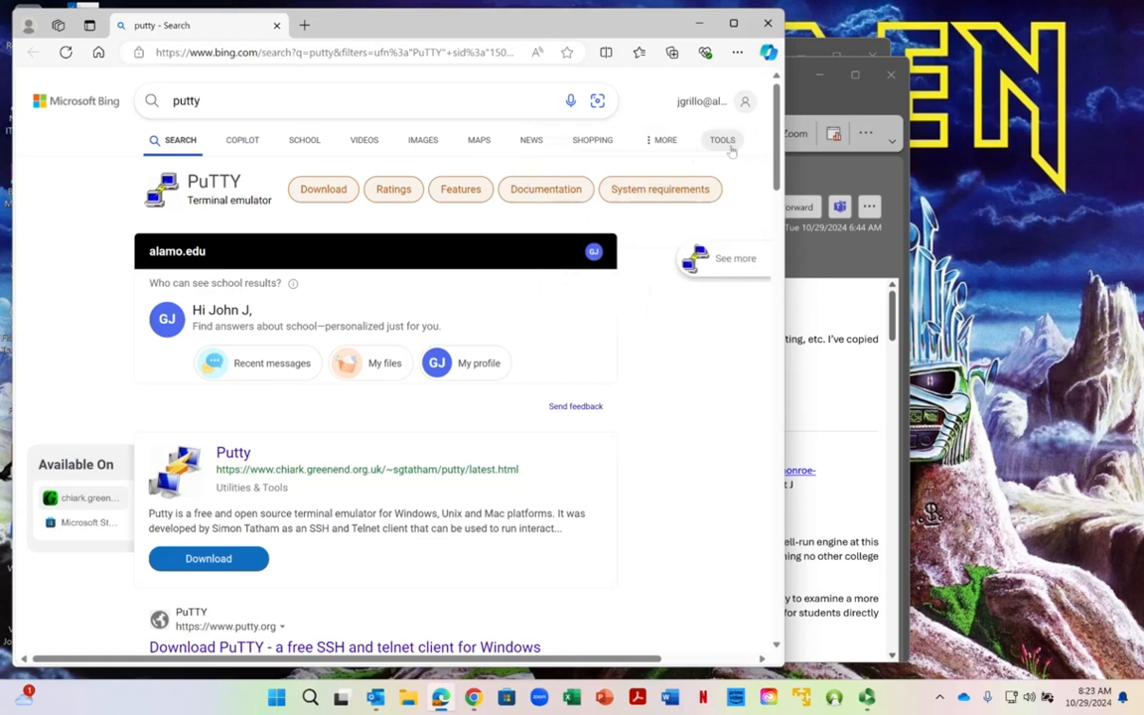
left_click(764, 23)
left_click_drag(675, 56, 794, 58)
double_click(390, 505)
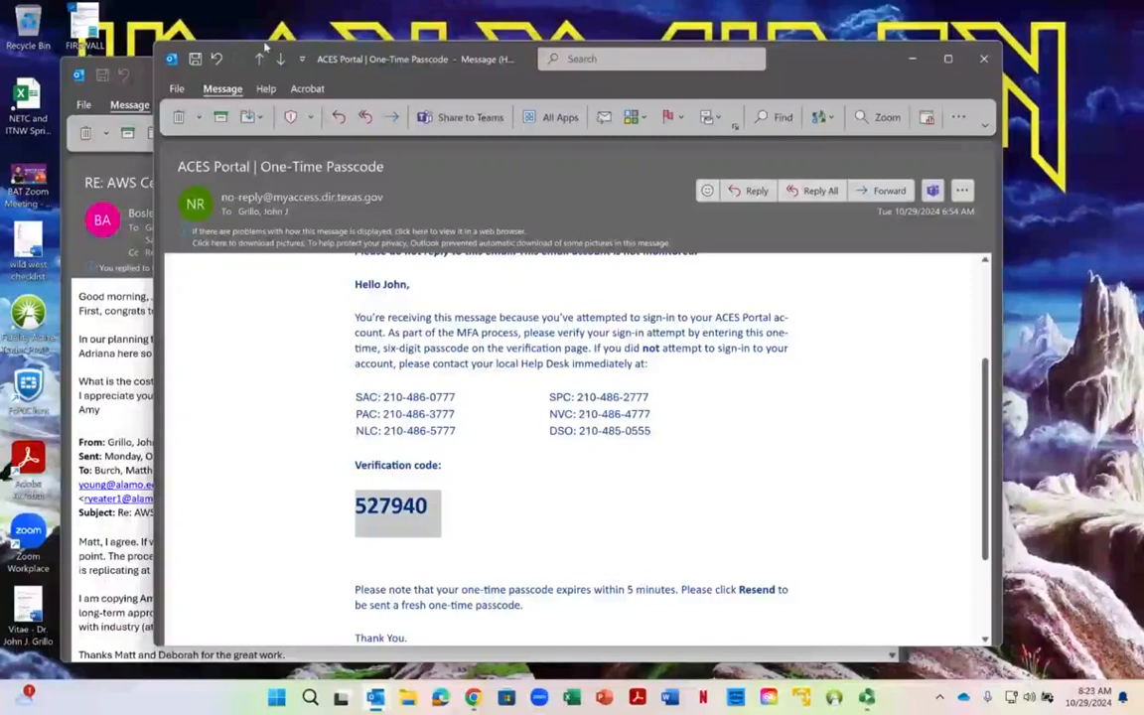
Step: Reopen the FIREWALL LAB notes from the desktop and read the "Breaking it down" checklist
double_click(89, 26)
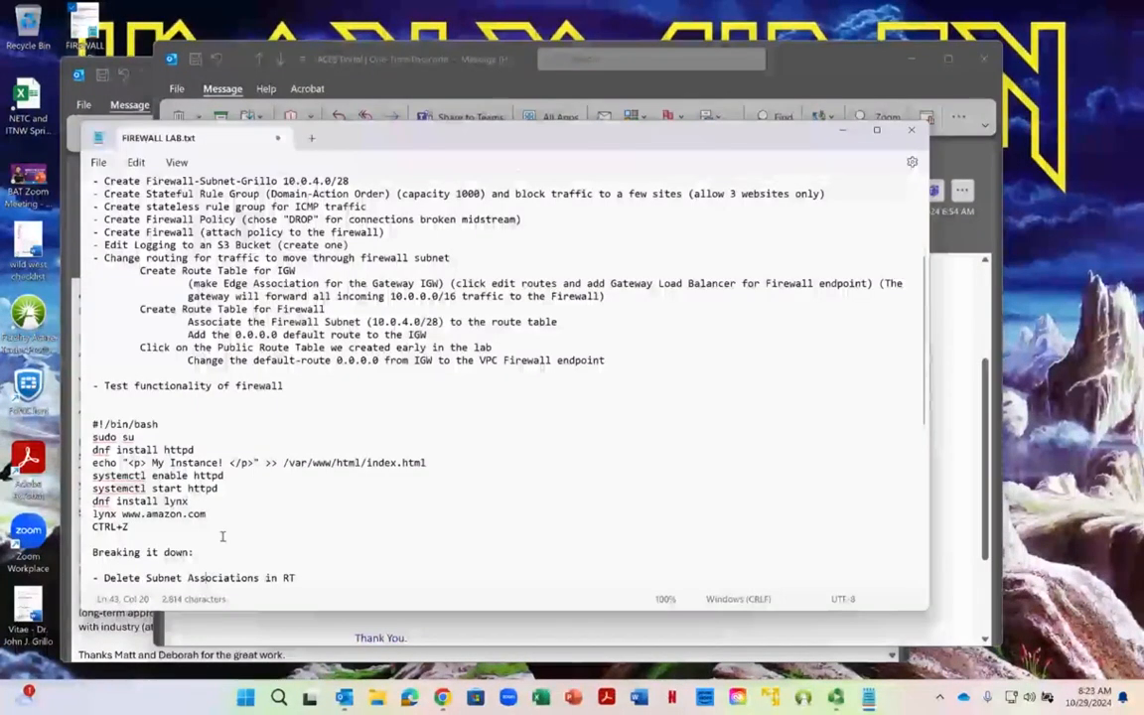
scroll(492, 539, "up", 2)
scroll(518, 536, "down", 3)
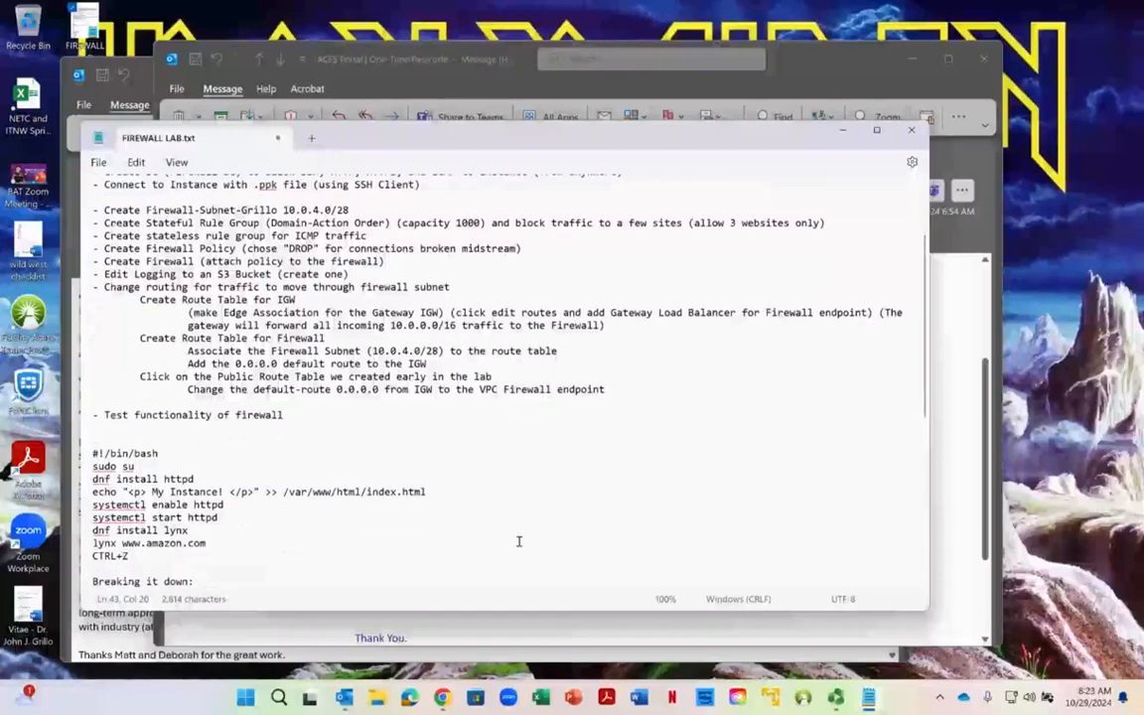
scroll(518, 546, "down", 4)
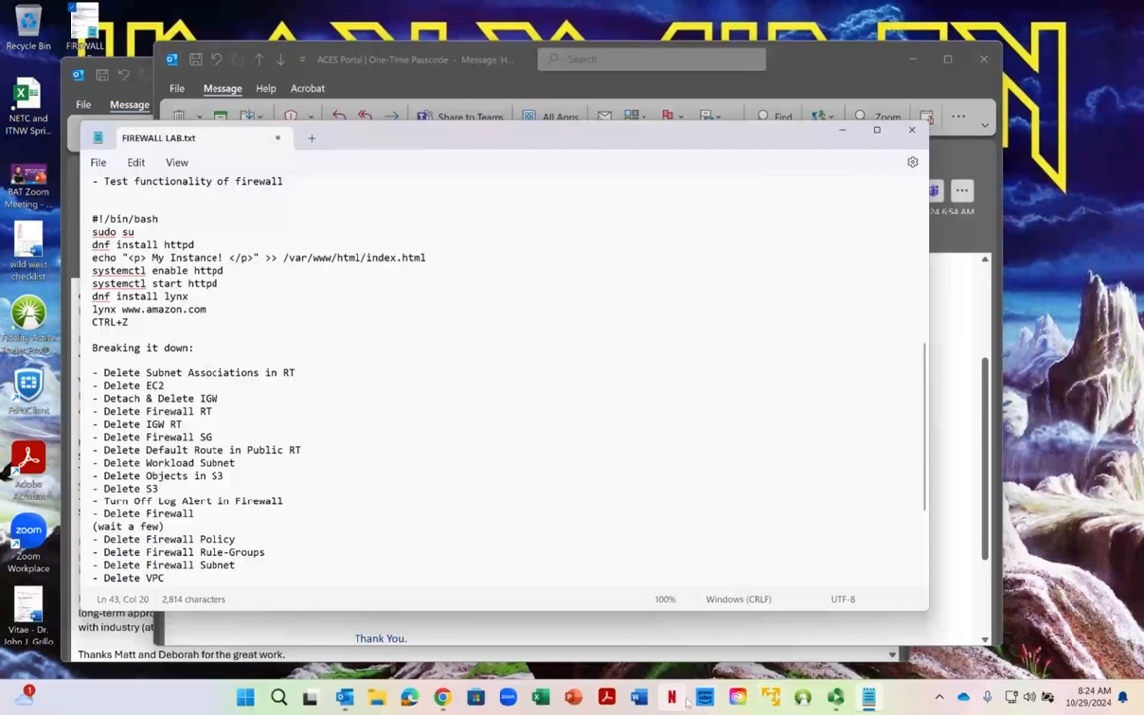
Step: Switch back to Chrome, go to the VPC service, and open the list of internet gateways
left_click(442, 698)
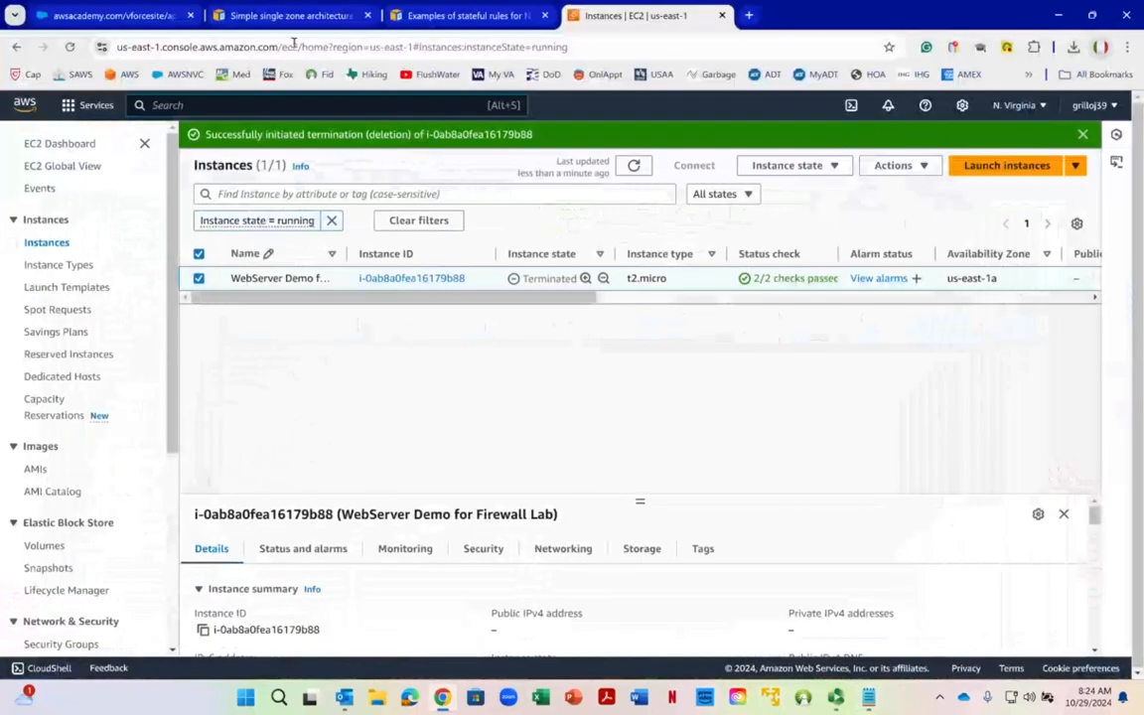
scroll(20, 474, "down", 3)
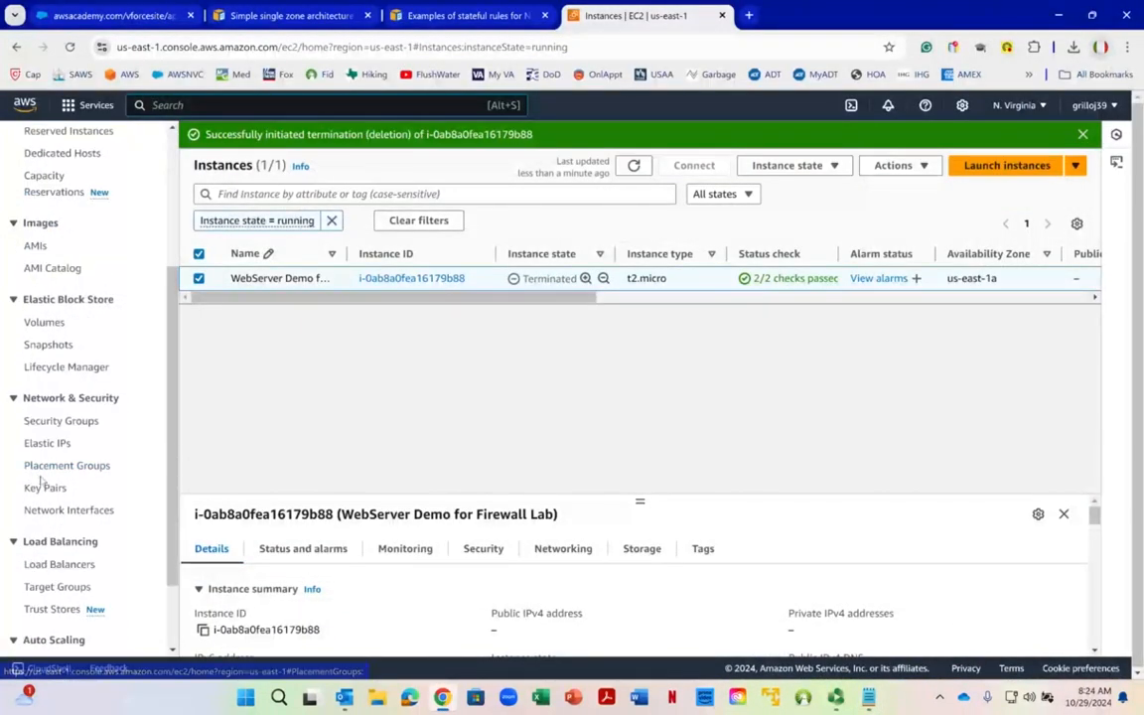
scroll(42, 481, "up", 3)
right_click(156, 104)
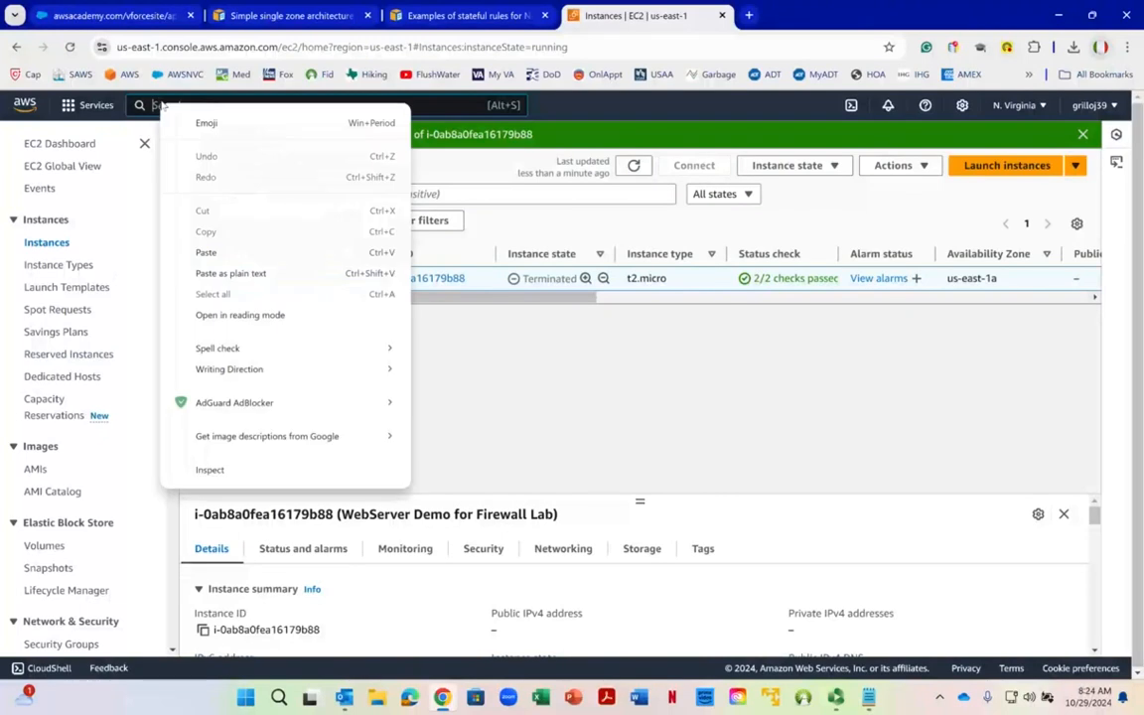
left_click(230, 96)
type("v")
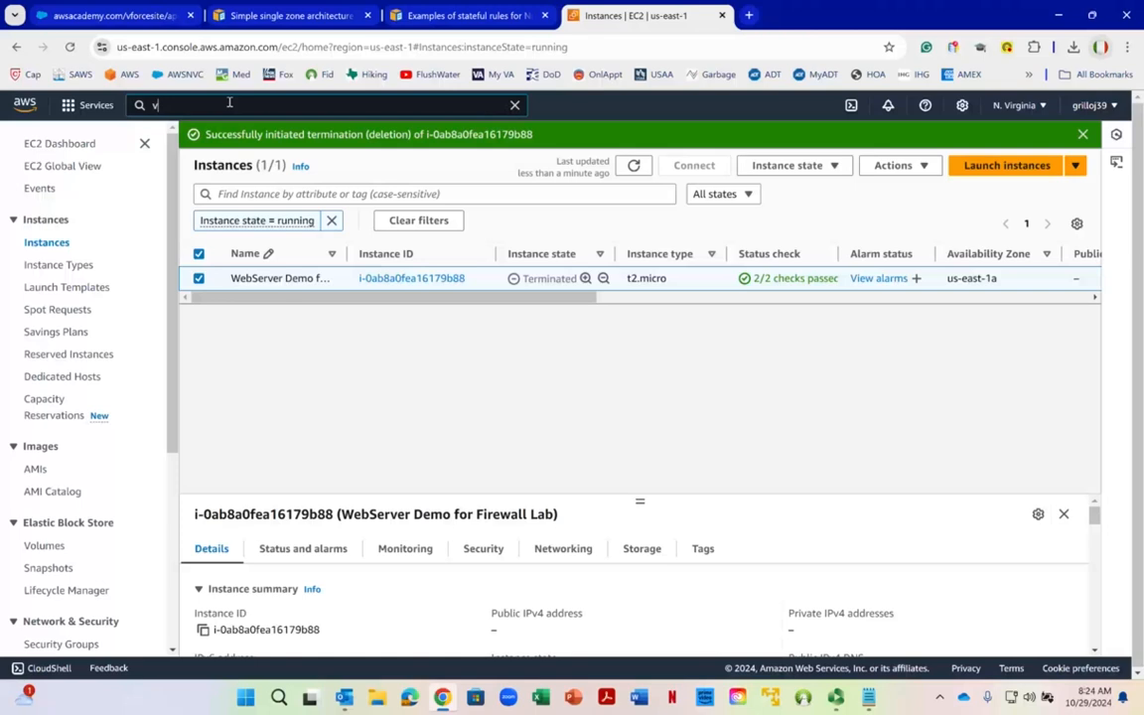
type("pc")
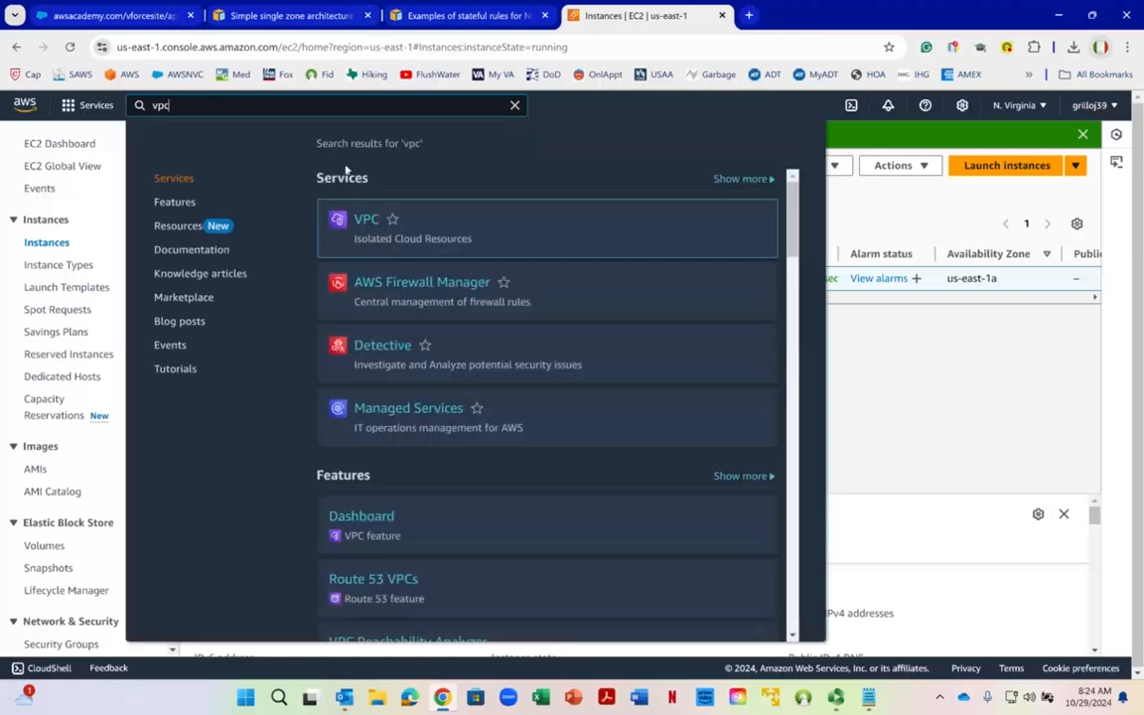
left_click(374, 222)
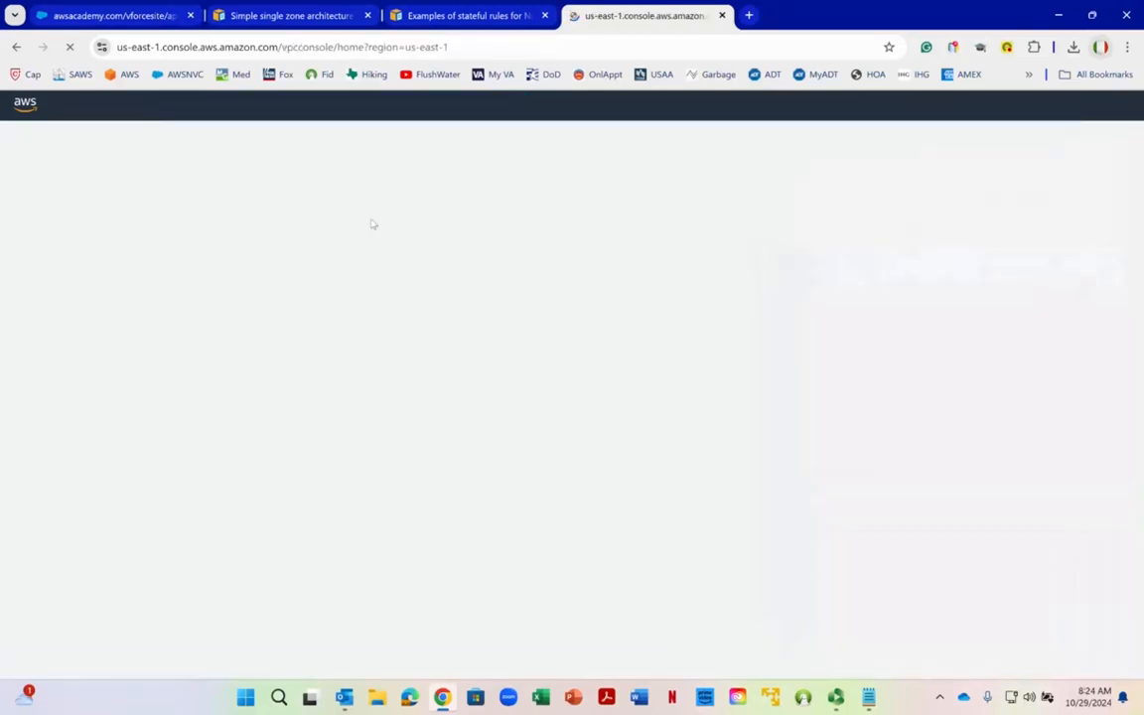
right_click(371, 221)
left_click(34, 344)
left_click(58, 344)
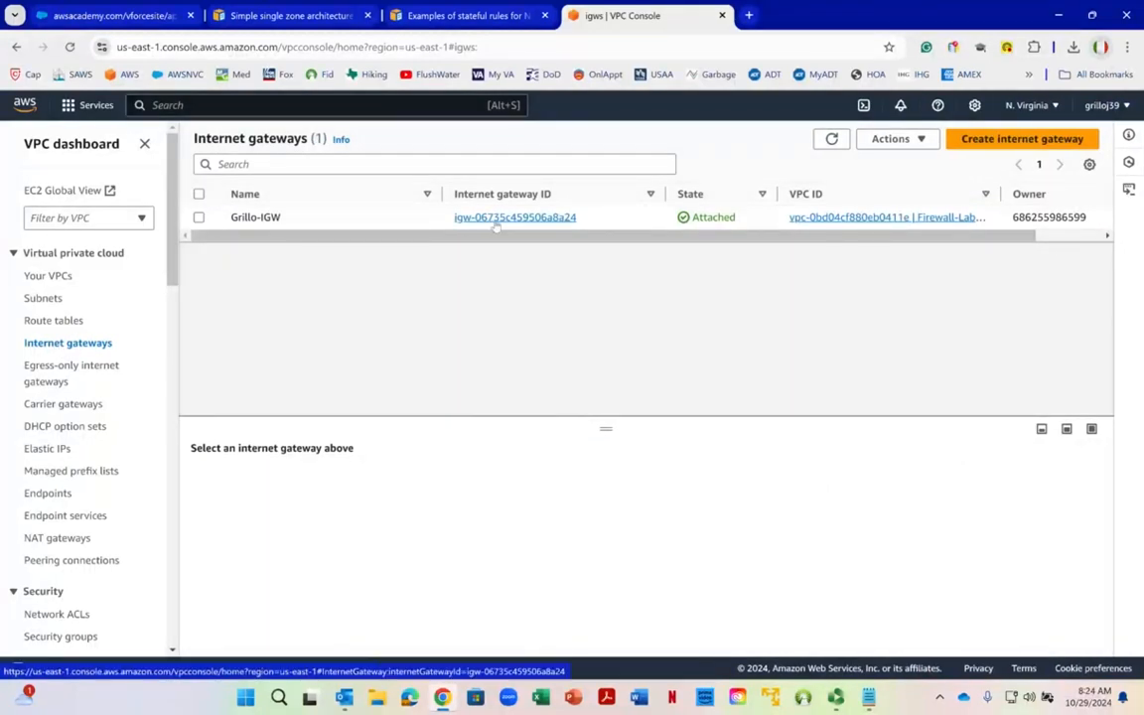
Step: Detach the lab's internet gateway from the firewall lab VPC
left_click(198, 216)
left_click(889, 141)
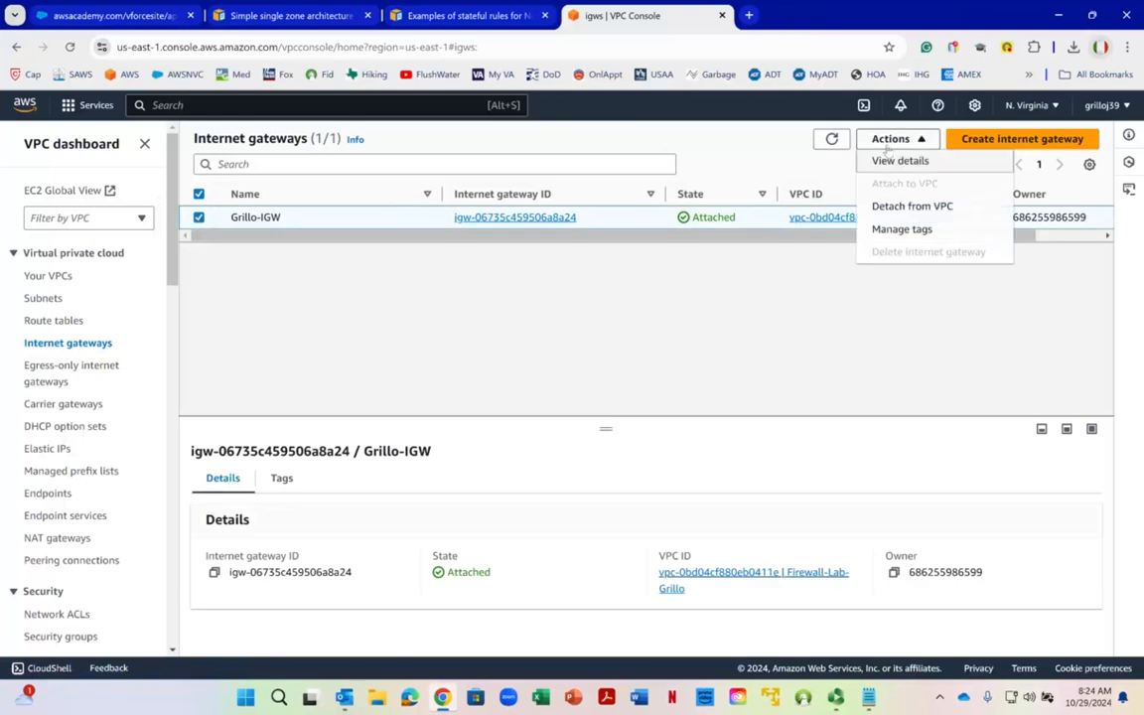
left_click(908, 207)
right_click(609, 210)
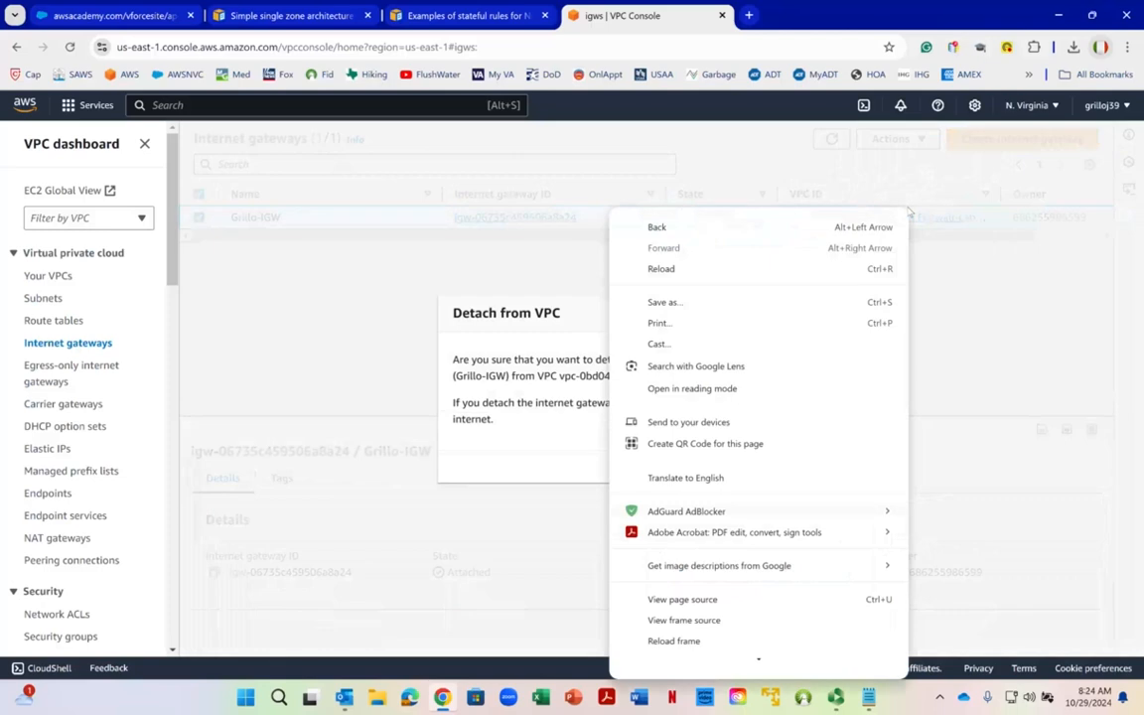
left_click(425, 250)
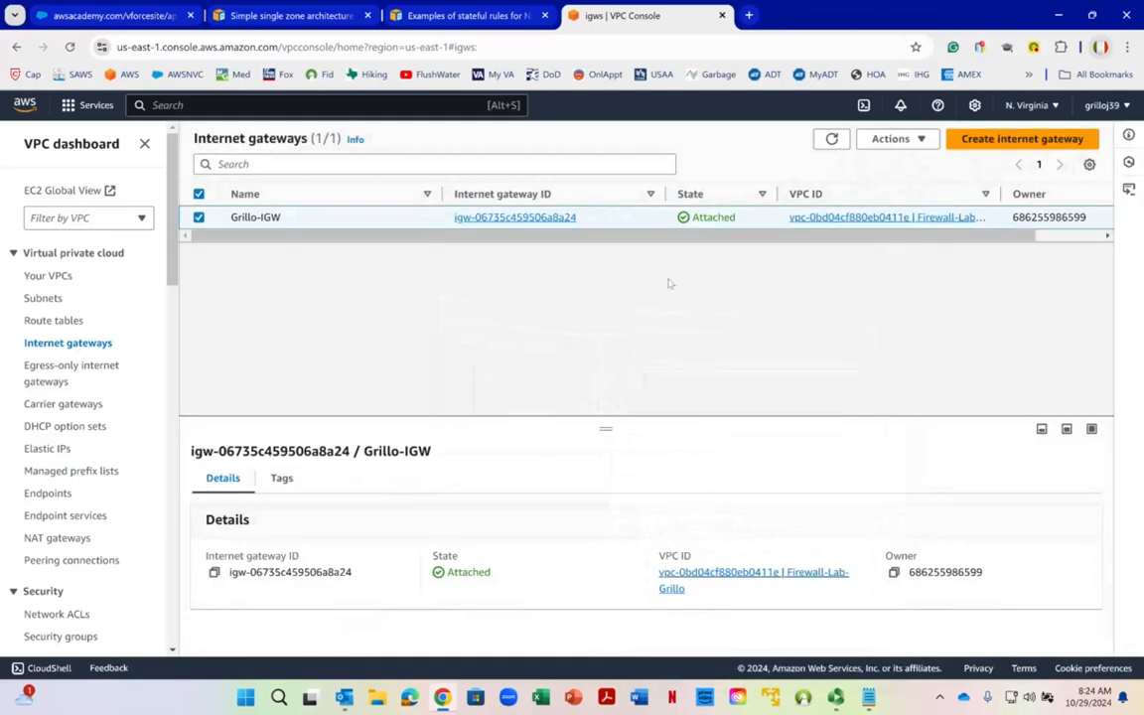
left_click(890, 139)
left_click(898, 206)
left_click(755, 465)
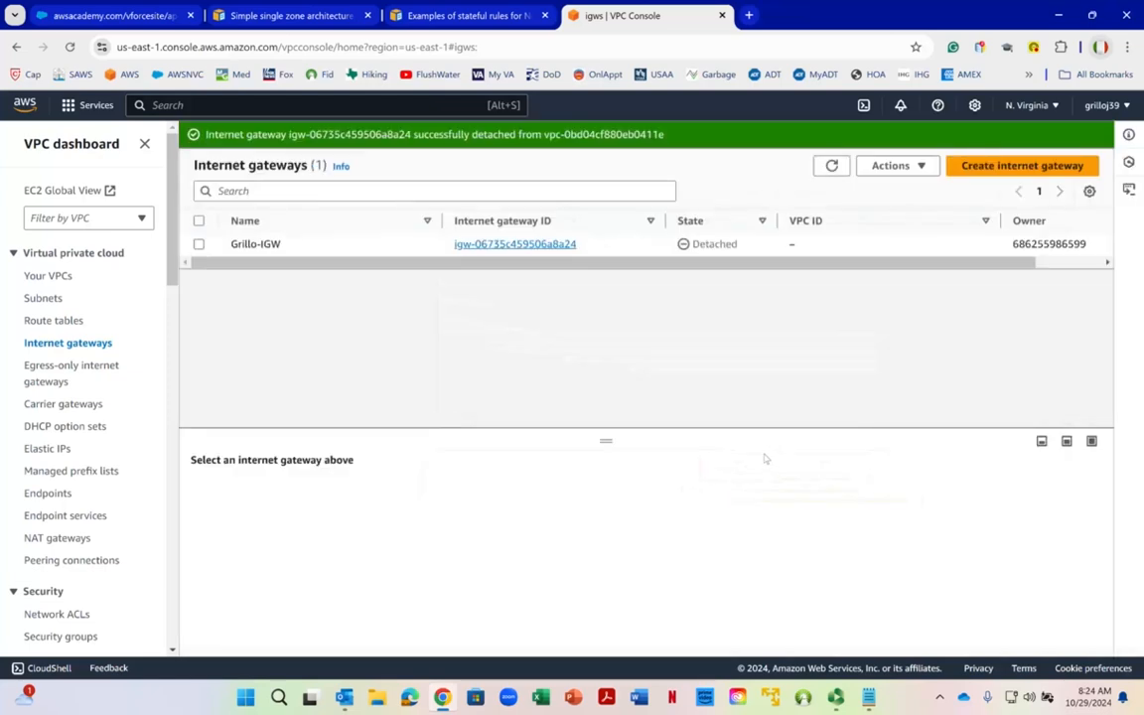
Step: Delete the detached internet gateway, confirming with "delete"
left_click(199, 222)
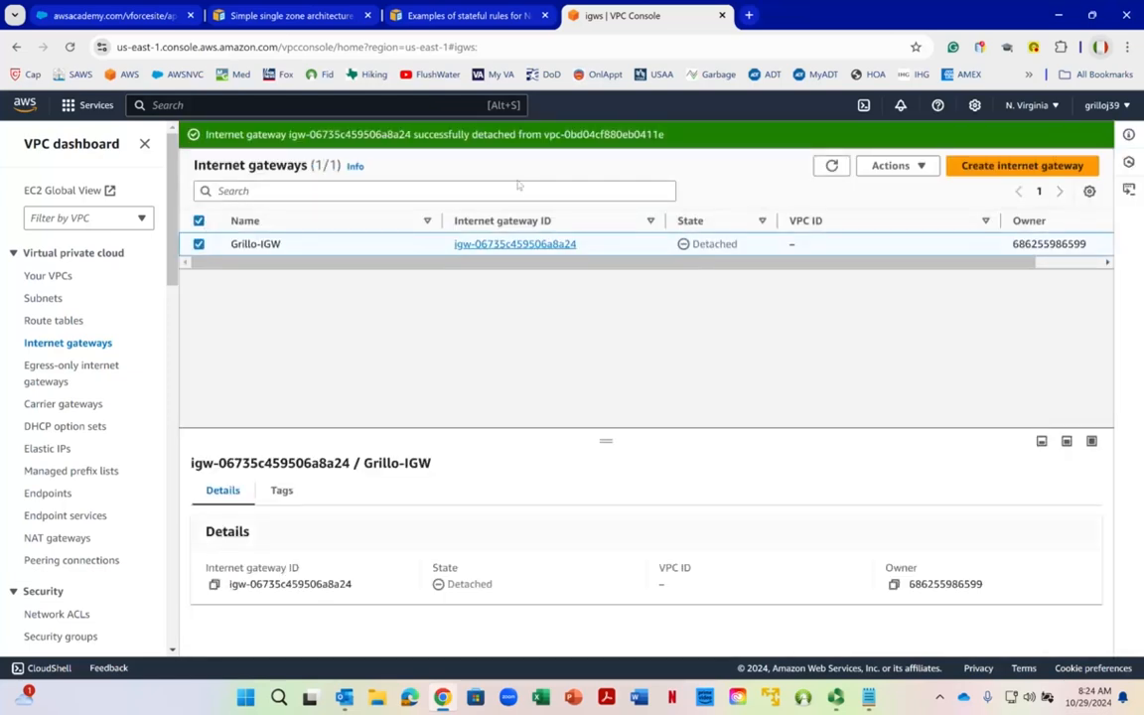
left_click(896, 166)
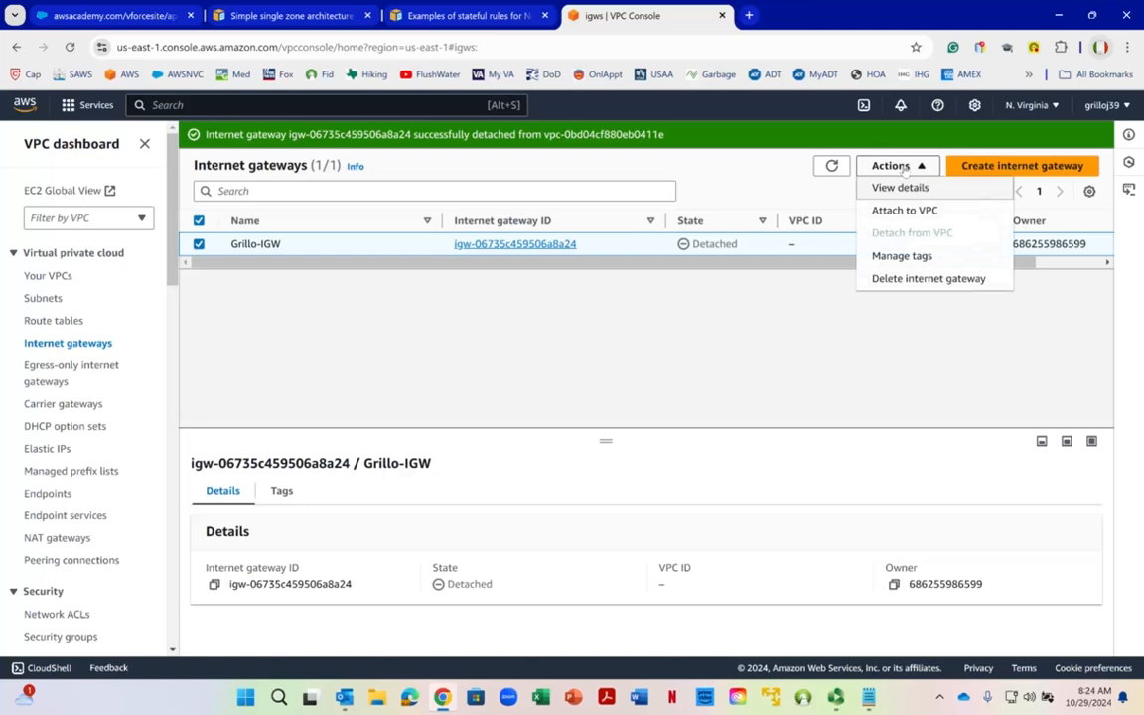
left_click(874, 275)
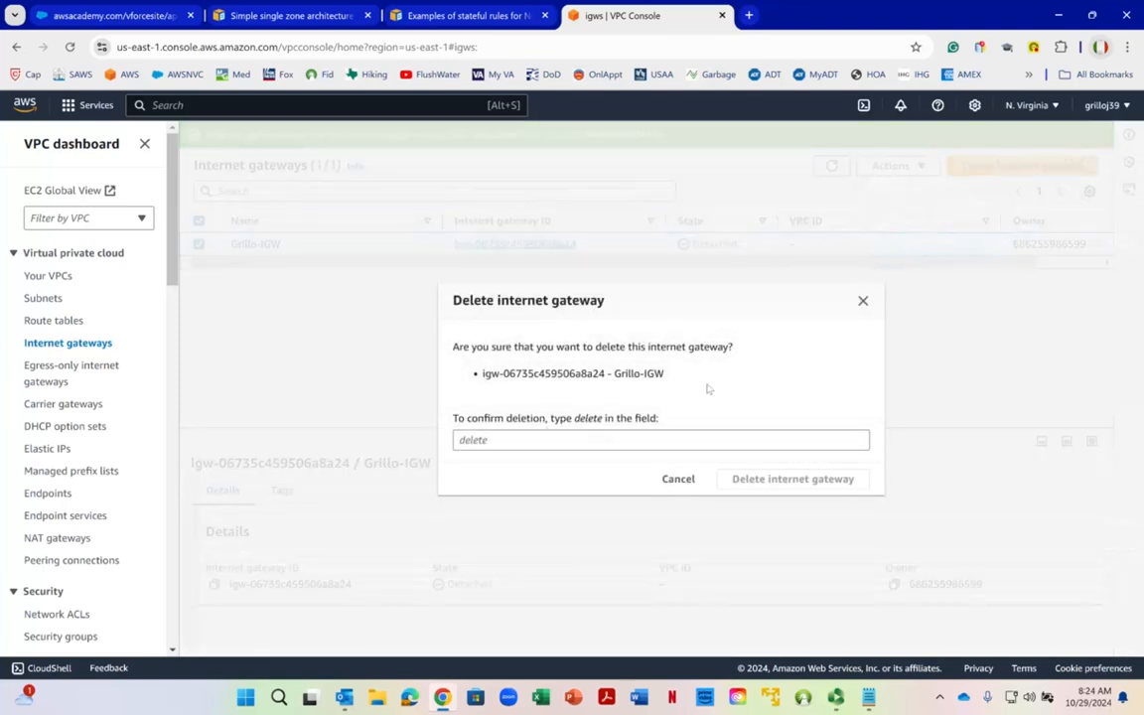
left_click(536, 437)
type("delete")
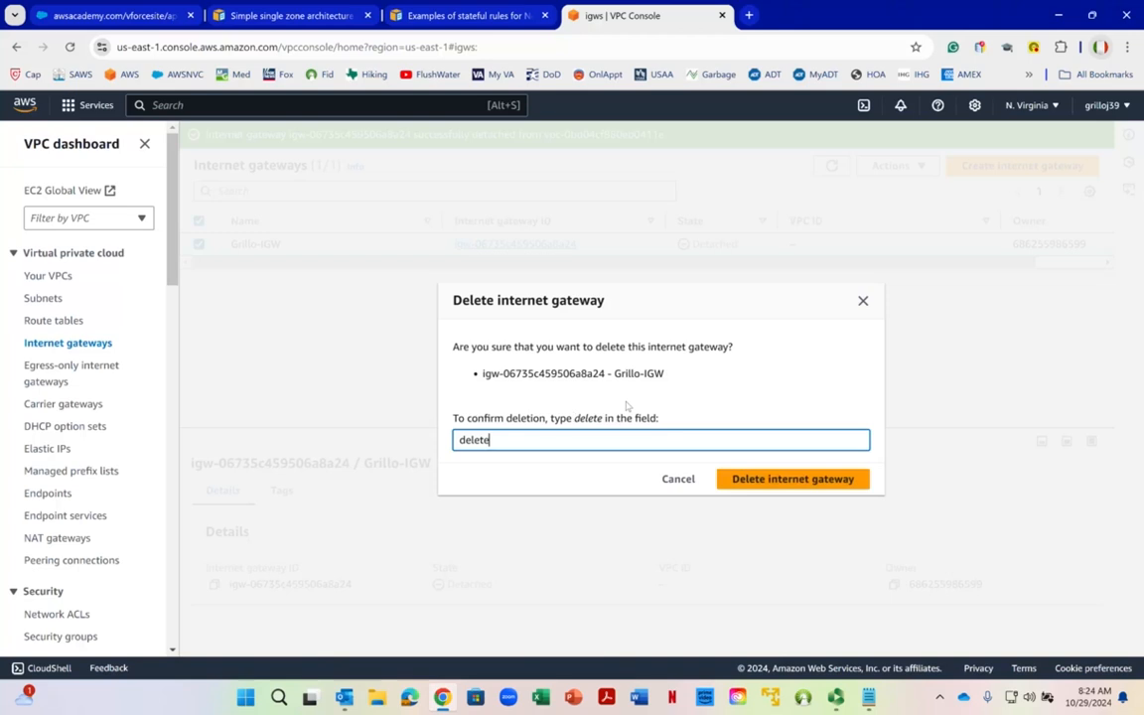
left_click(767, 479)
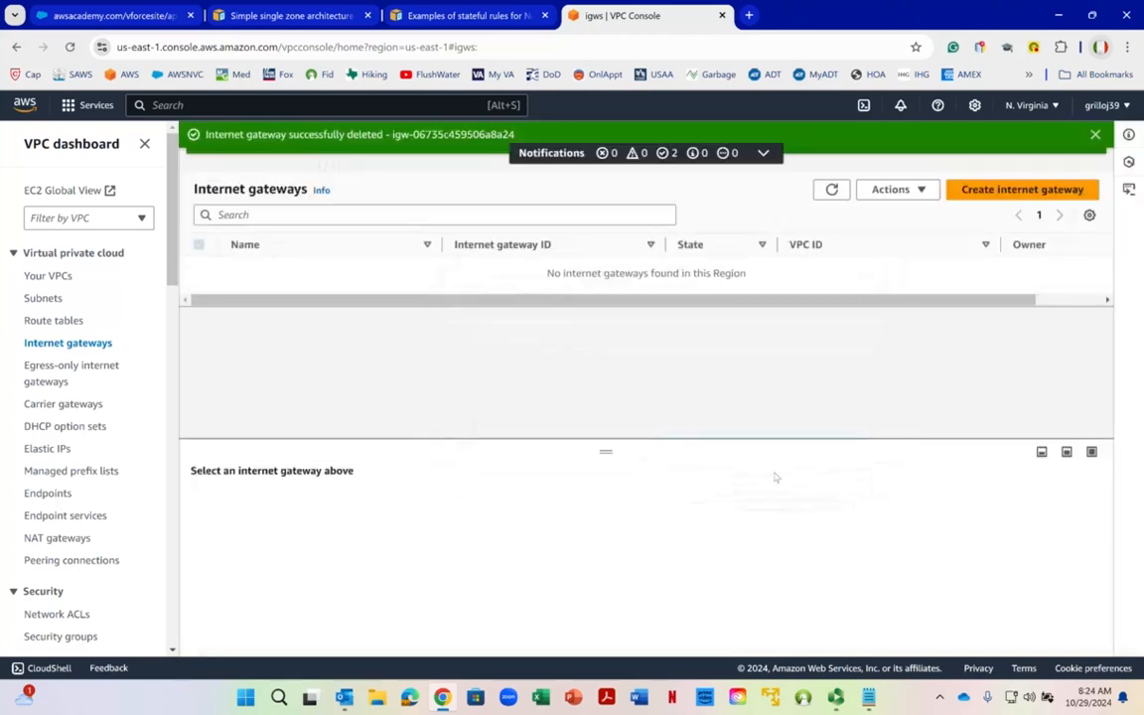
Step: Check the route table deletion items in the FIREWALL LAB.txt checklist and minimize the notes
left_click(871, 698)
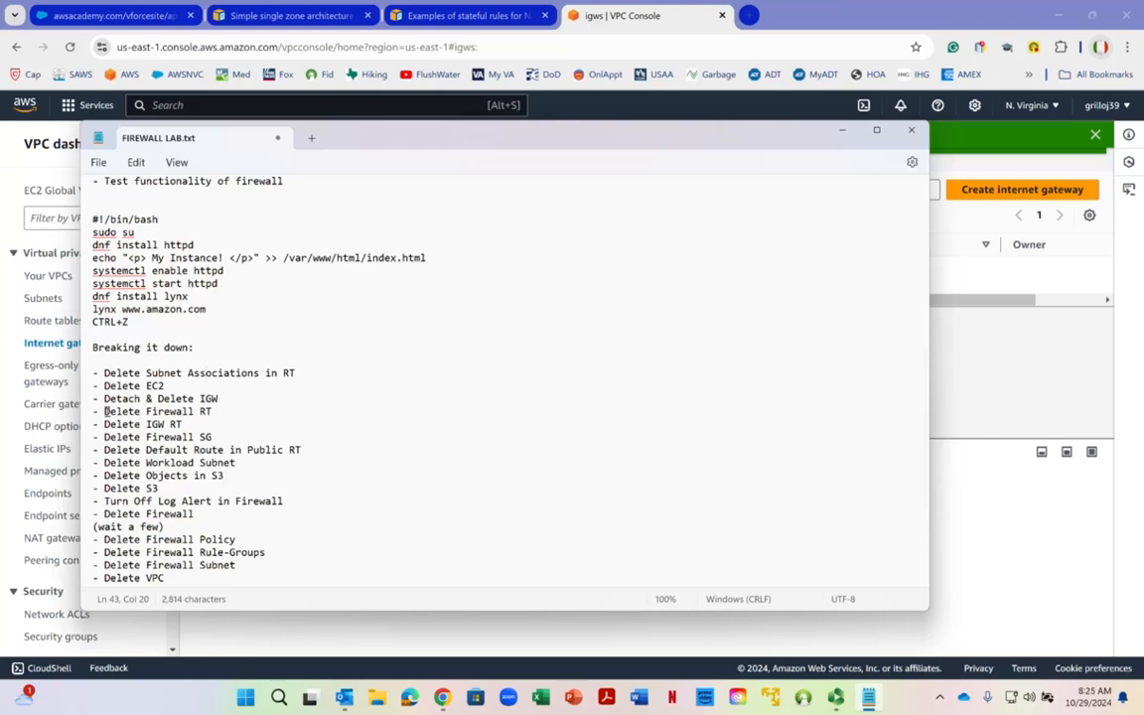
left_click_drag(105, 411, 208, 429)
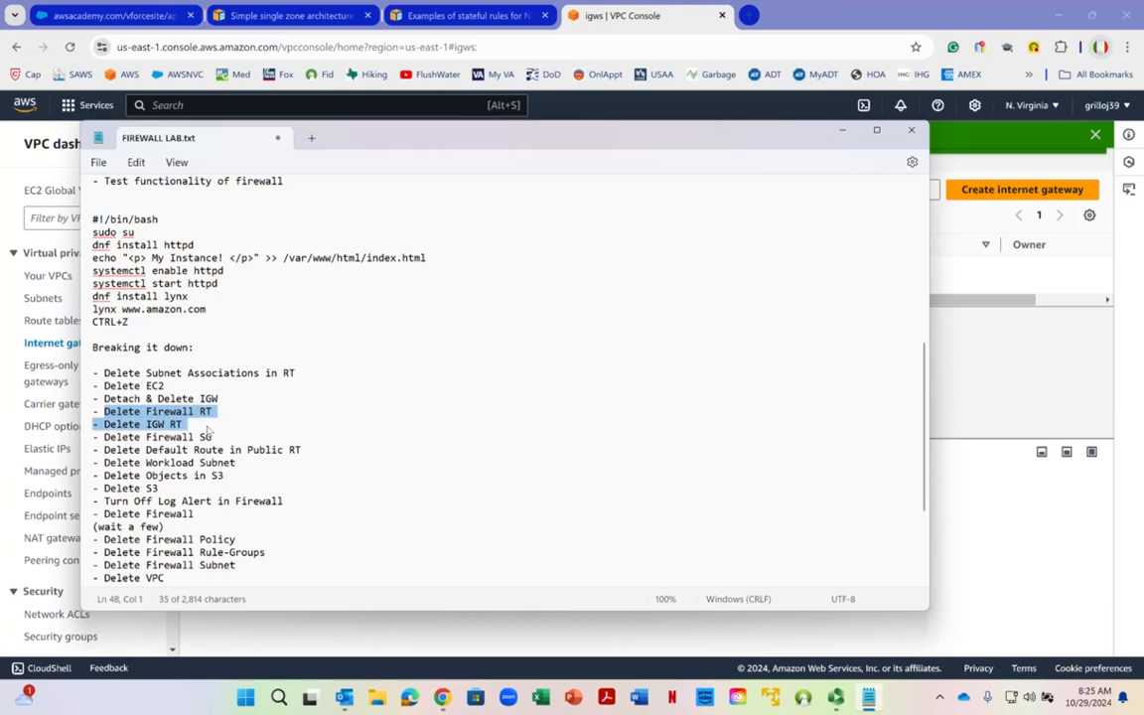
right_click(208, 429)
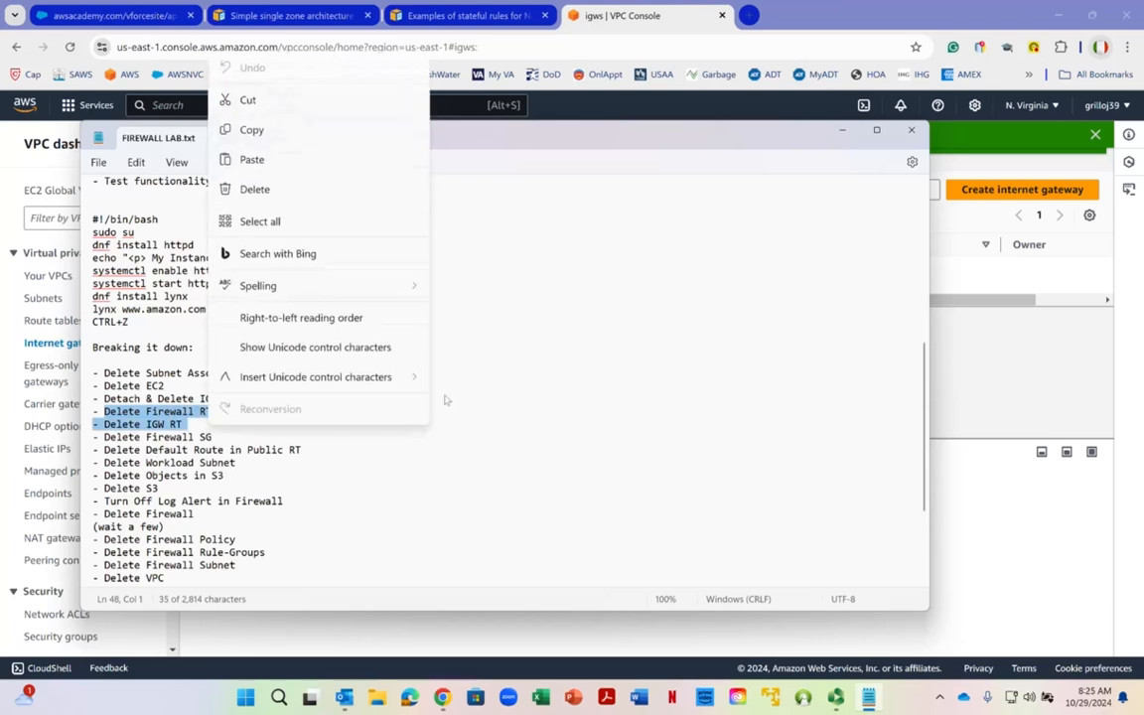
left_click(841, 132)
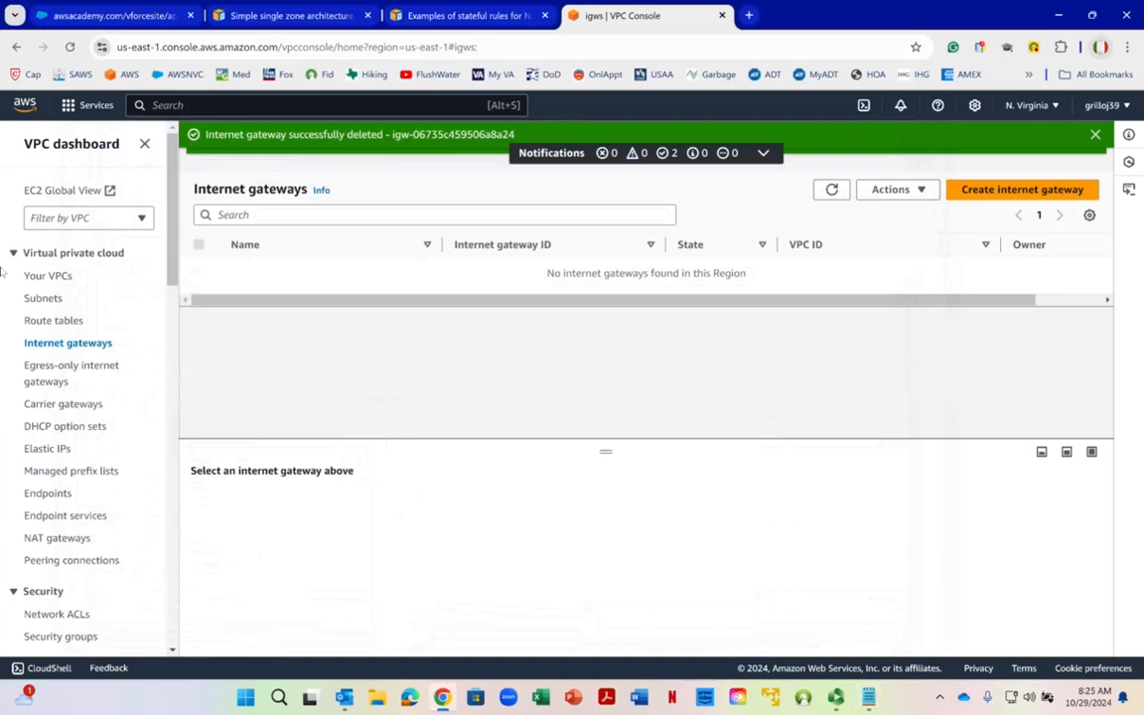
Step: Delete the Firewall-RT route table in the VPC console, confirming with "delete"
left_click(48, 321)
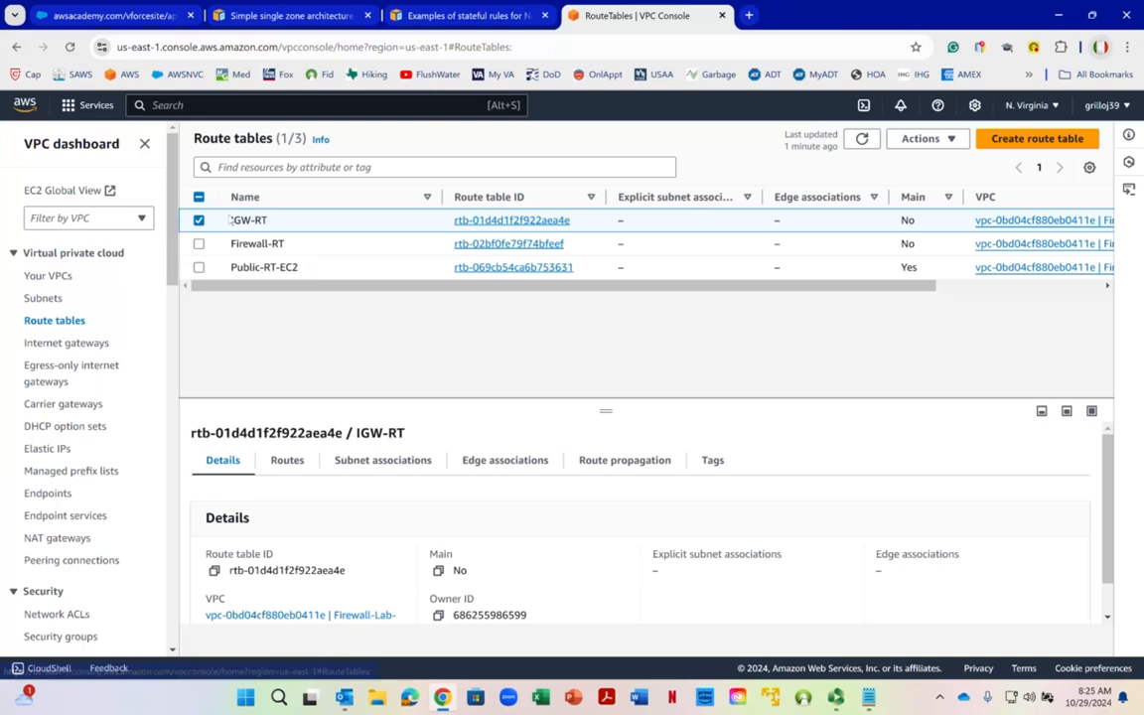
left_click(198, 219)
left_click(199, 244)
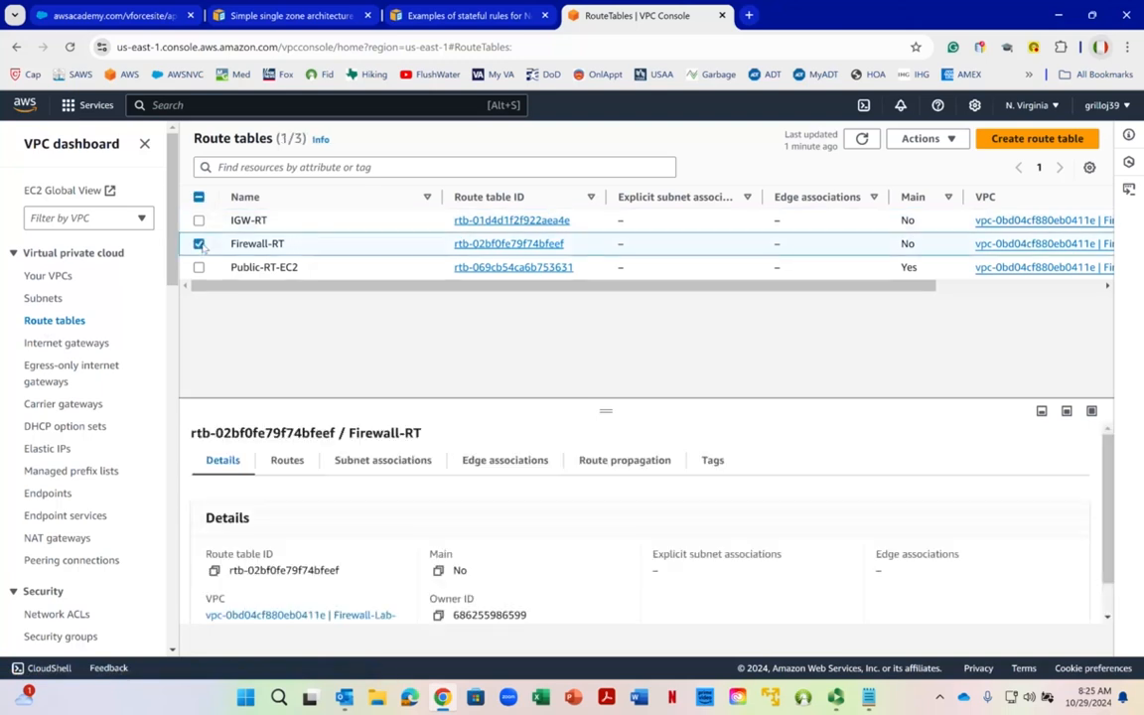
left_click(951, 140)
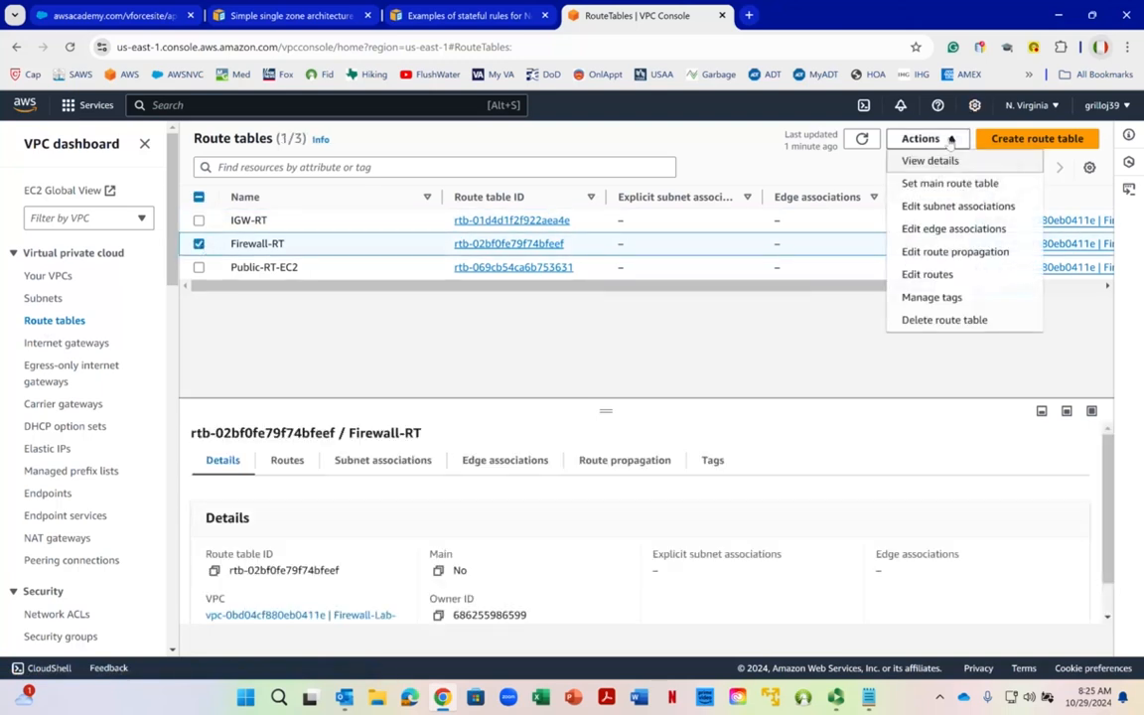
left_click(915, 319)
left_click(442, 445)
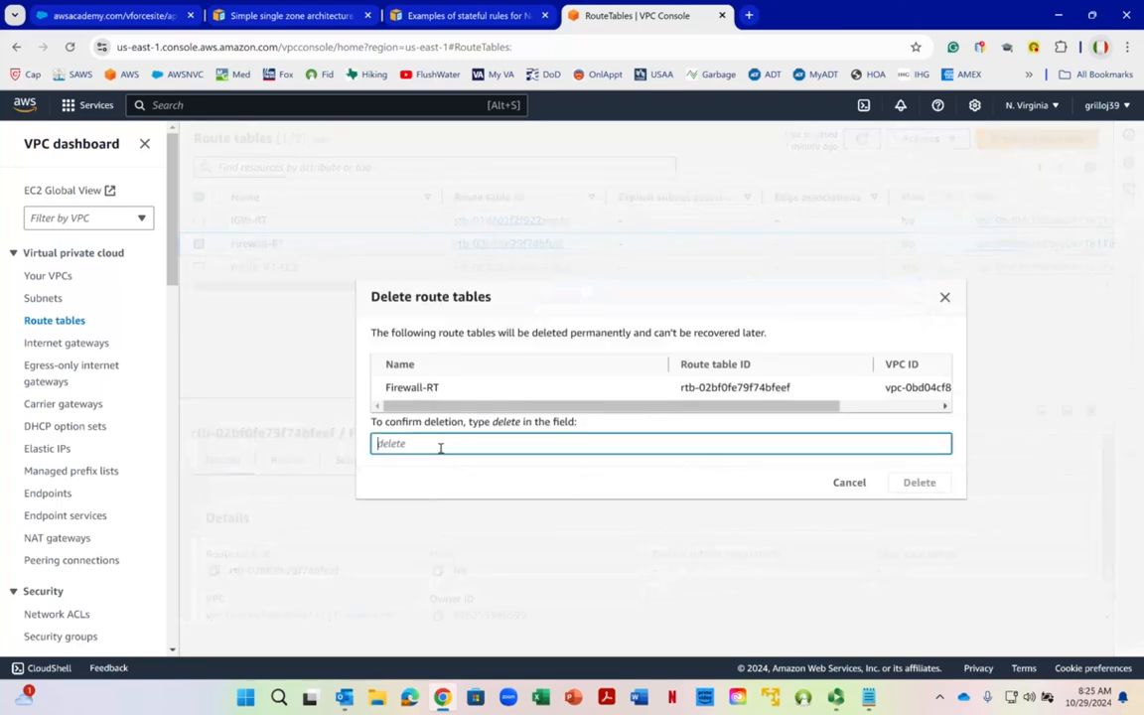
type("delete")
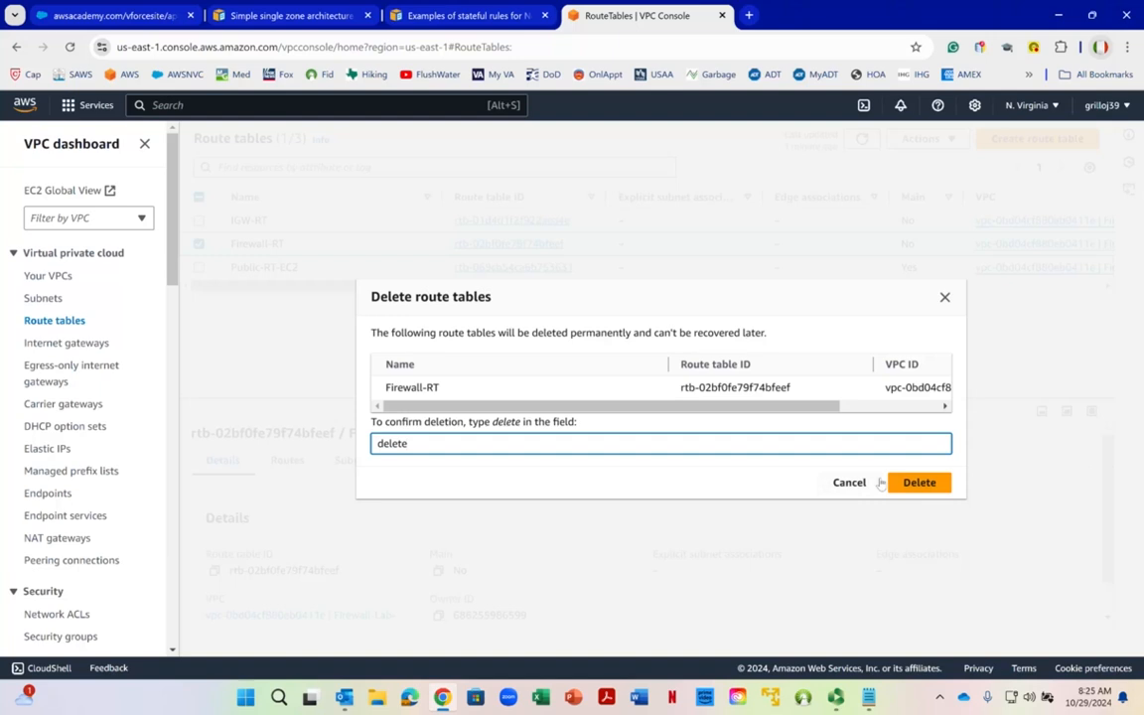
left_click(915, 483)
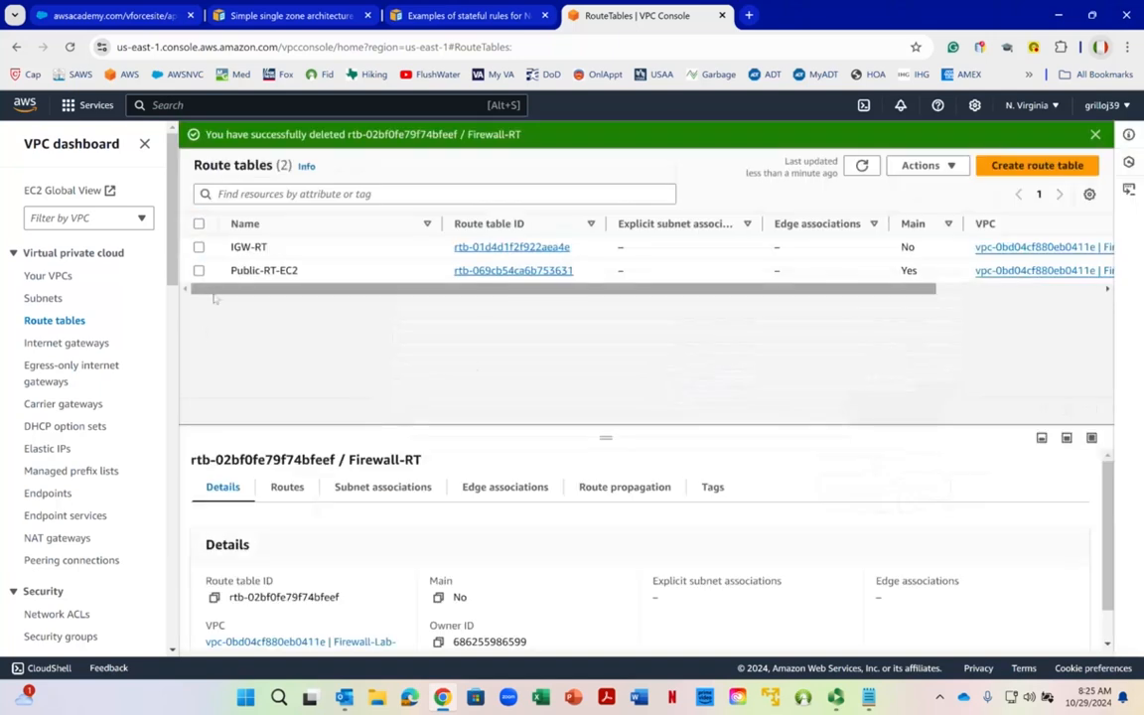
Step: Delete the IGW-RT route table, confirming with "delete"
left_click(198, 247)
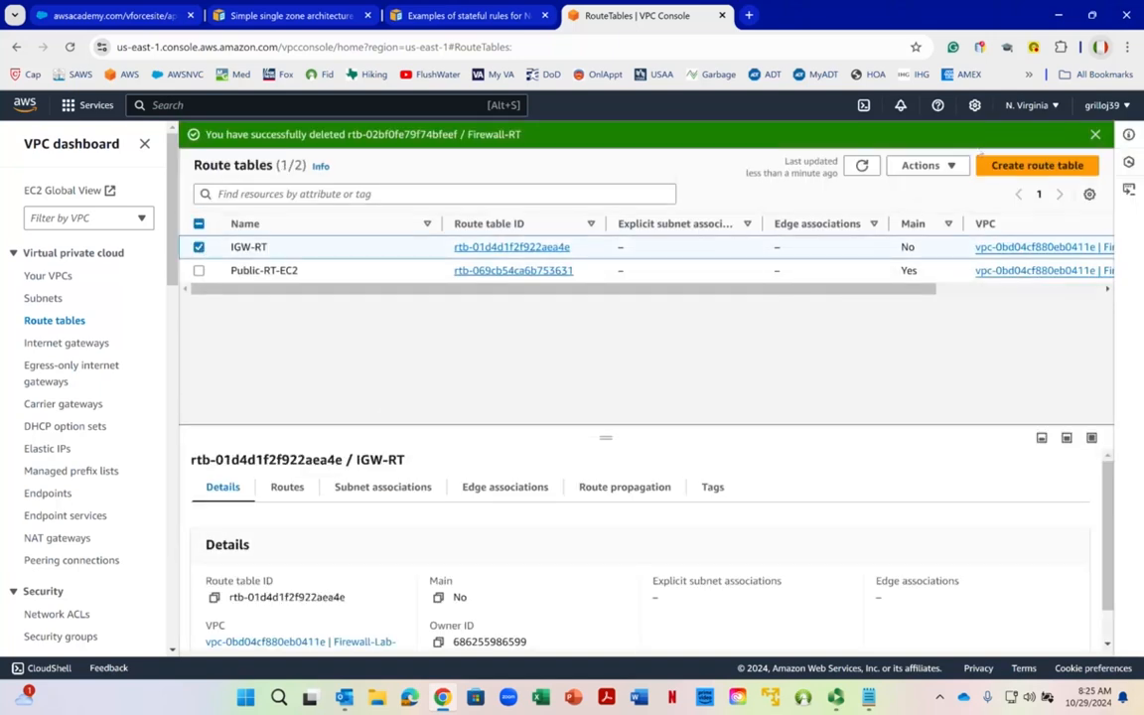
left_click(922, 165)
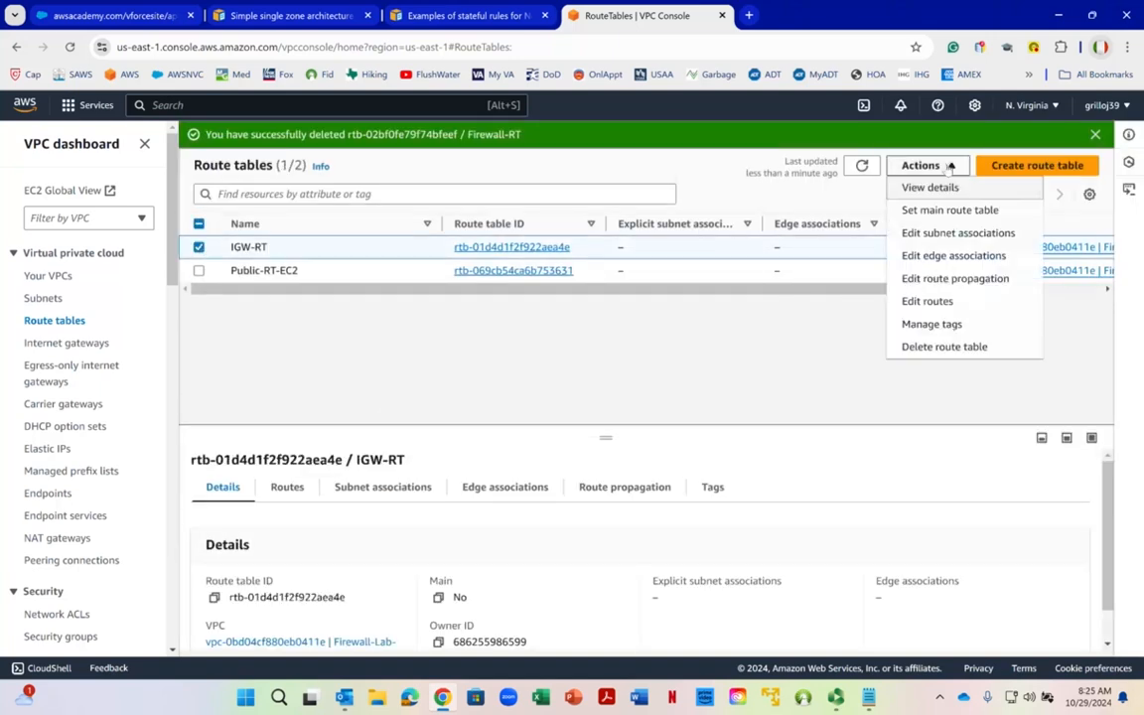
left_click(942, 346)
left_click(417, 442)
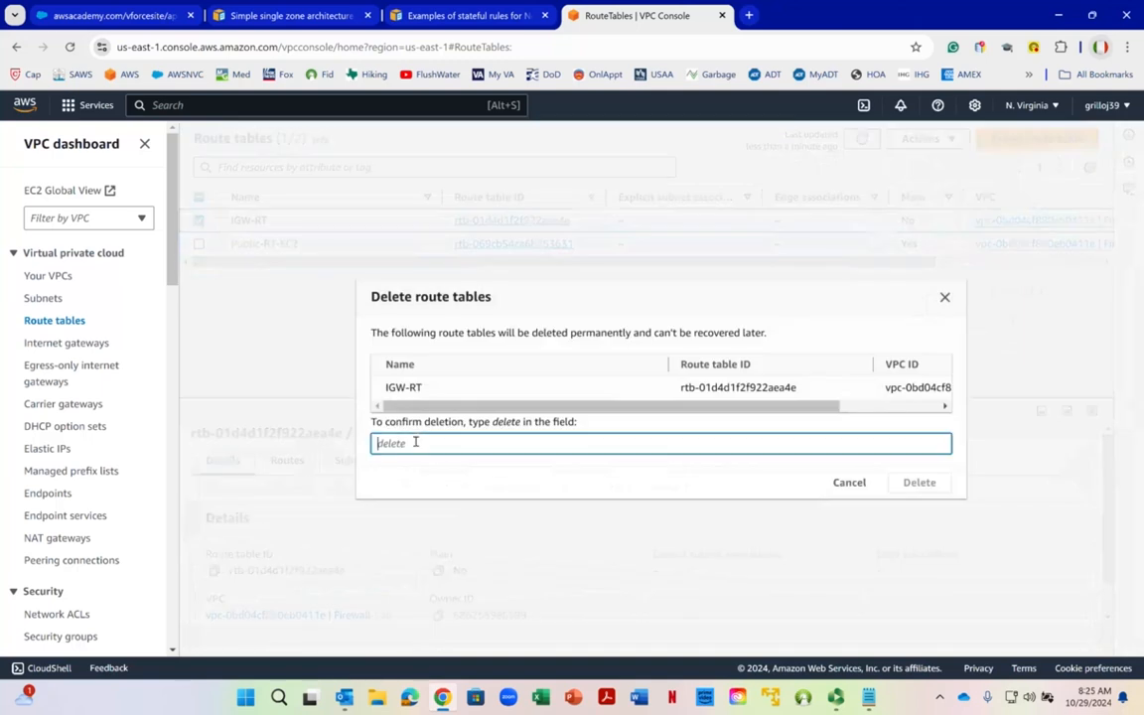
type("delete")
left_click(918, 483)
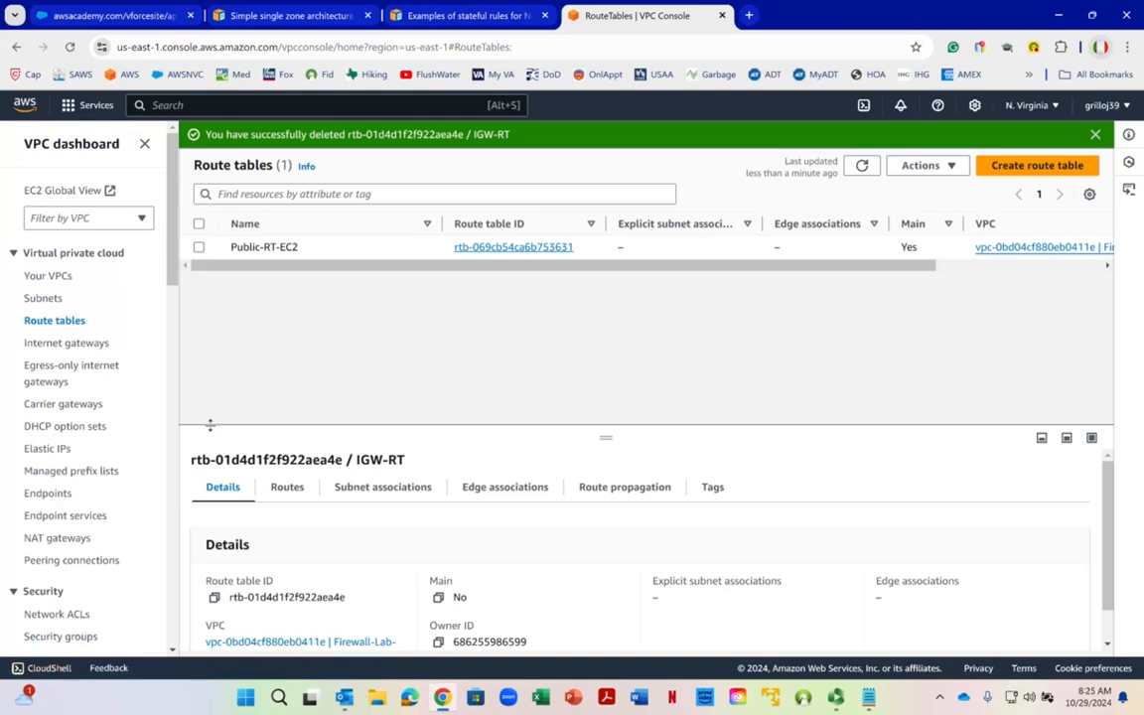
Step: Reopen the FIREWALL LAB.txt notes and review the whole "Breaking it down" checklist down to the free AWS account link
left_click(867, 699)
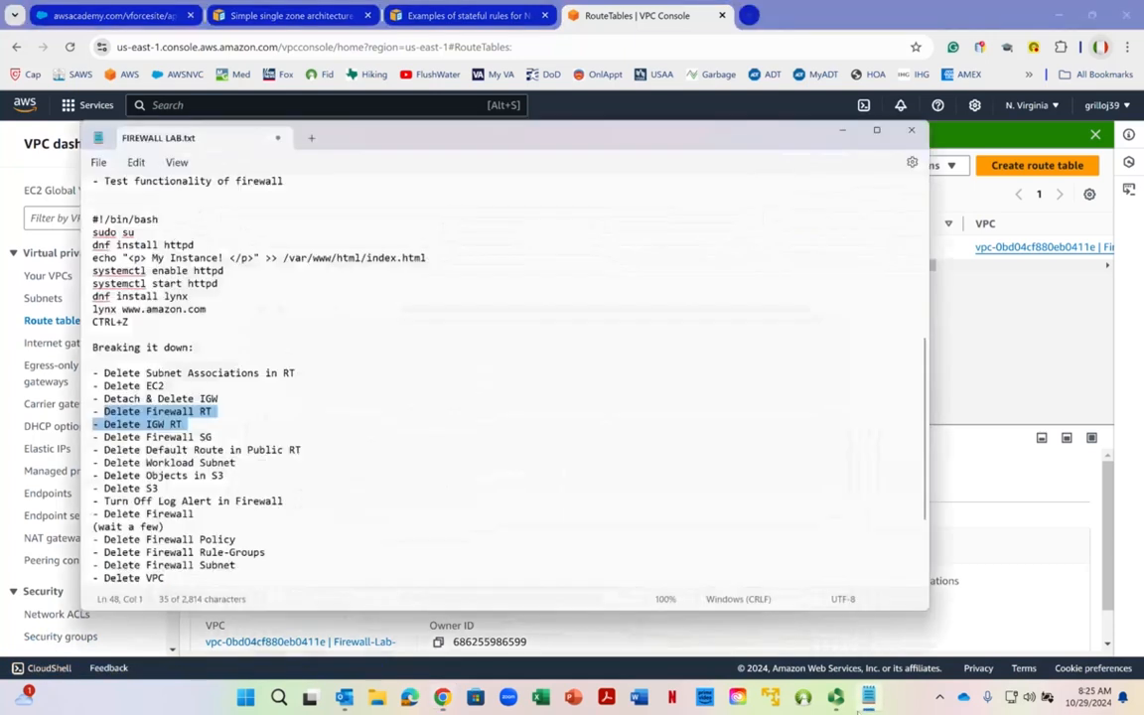
right_click(199, 417)
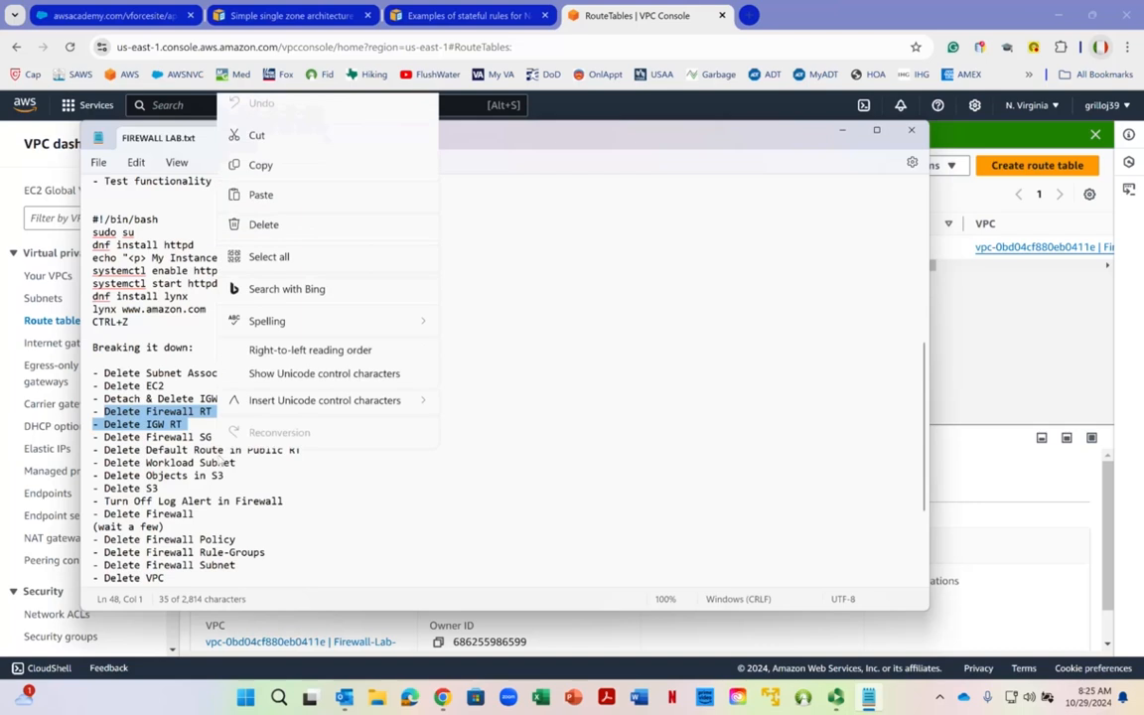
scroll(129, 484, "down", 1)
scroll(129, 483, "down", 1)
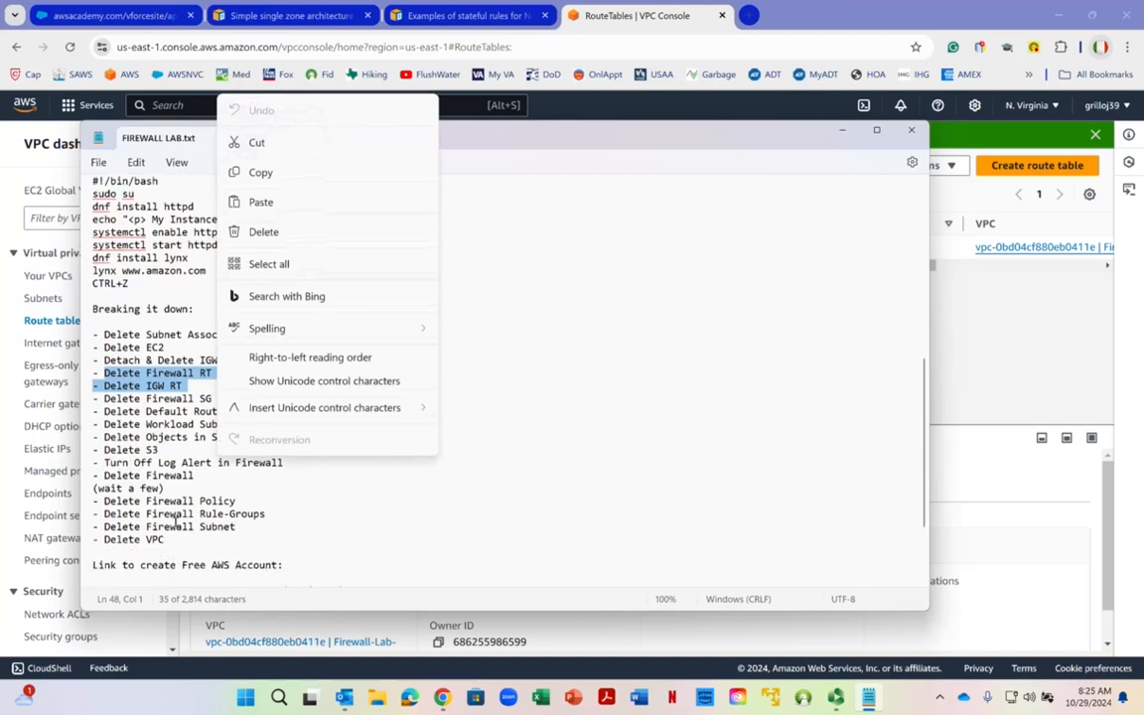
scroll(177, 521, "down", 3)
scroll(180, 531, "up", 5)
scroll(180, 532, "up", 2)
scroll(179, 531, "down", 6)
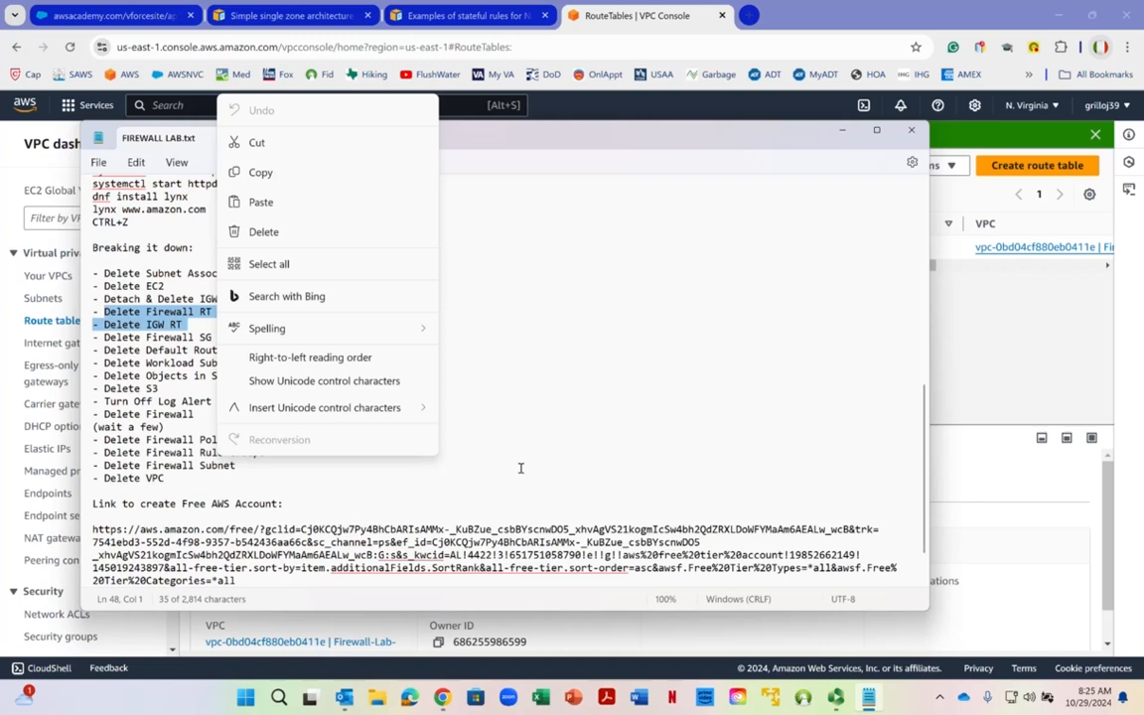
left_click(522, 466)
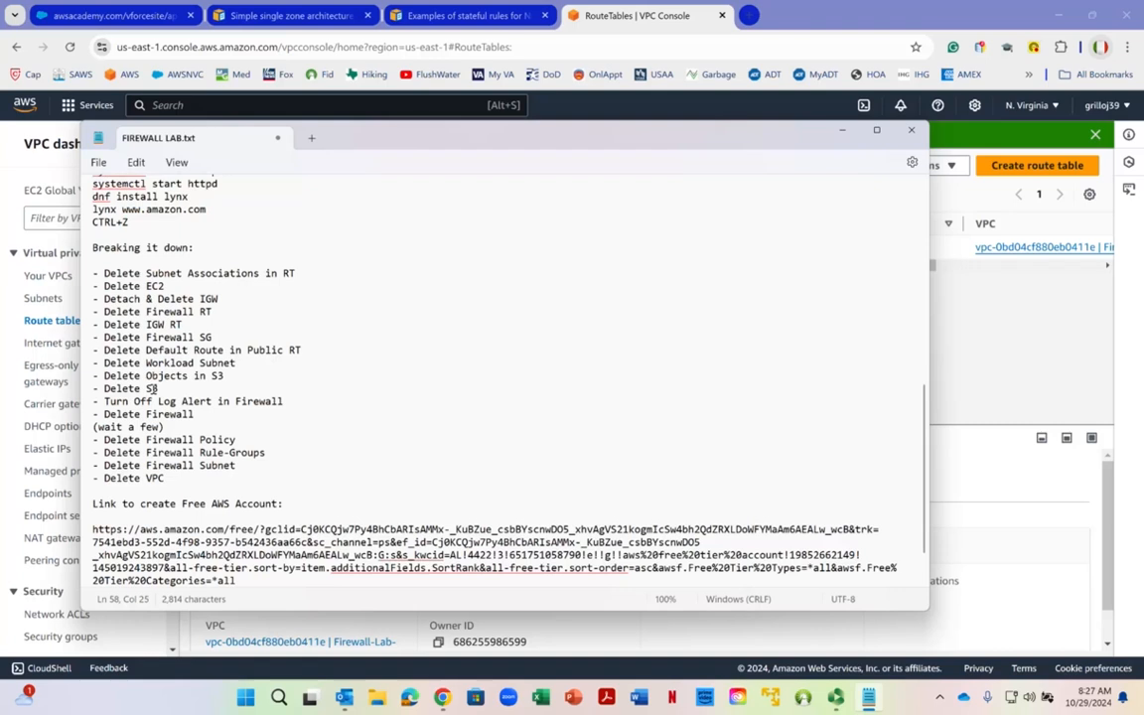
Step: Examine the S3 deletion and firewall log alert items in the teardown checklist and minimize the notes
left_click(186, 375)
key("Right")
key("Right")
key("Right")
key("Right")
key("Right")
key("Right")
key("Right")
left_click(166, 389)
left_click_drag(133, 401, 236, 403)
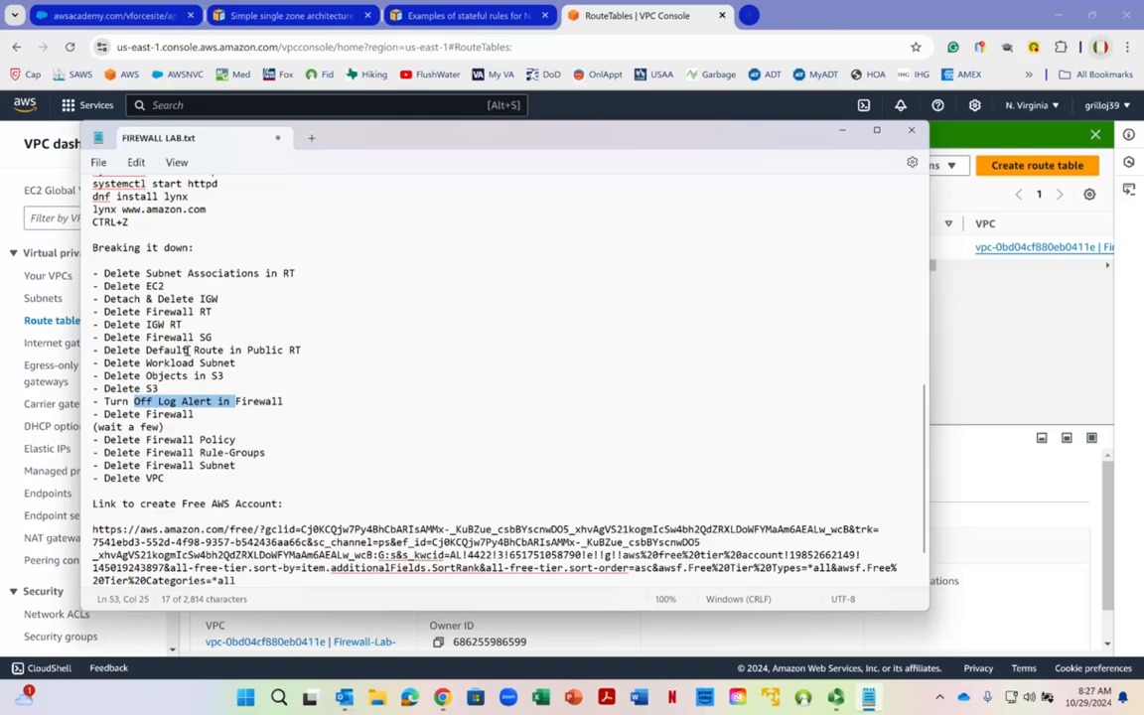
left_click(842, 132)
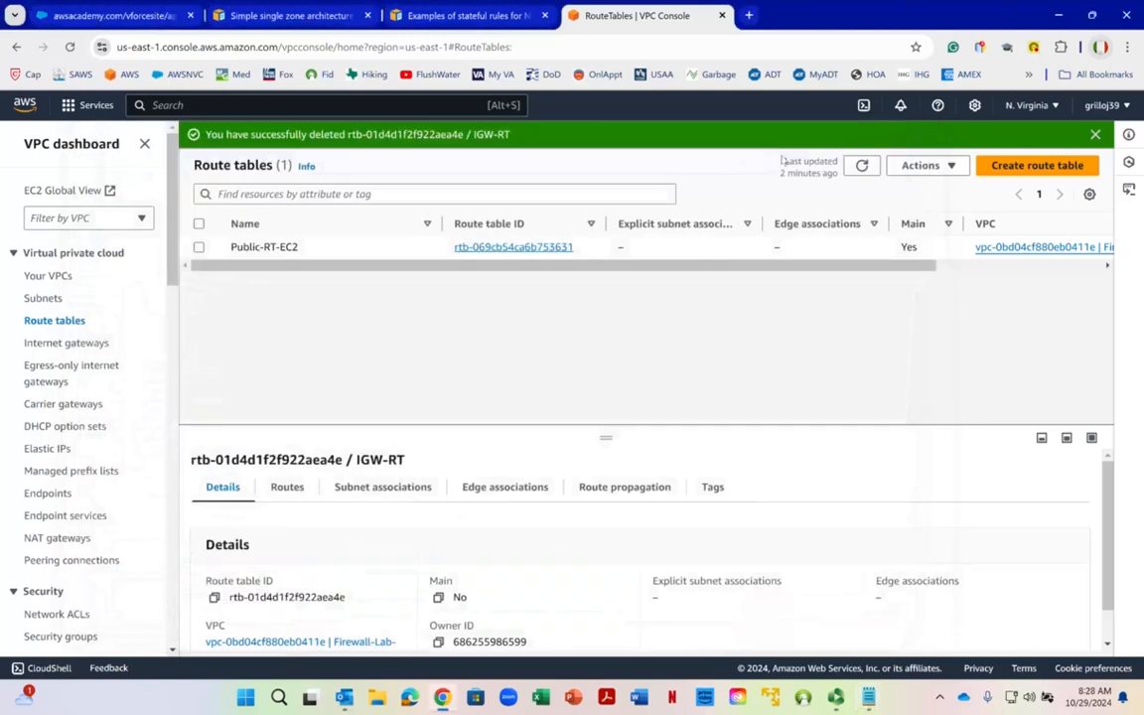
Step: Remove the 0.0.0.0/0 default route from the Public-RT-EC2 route table and save the changes
left_click(534, 247)
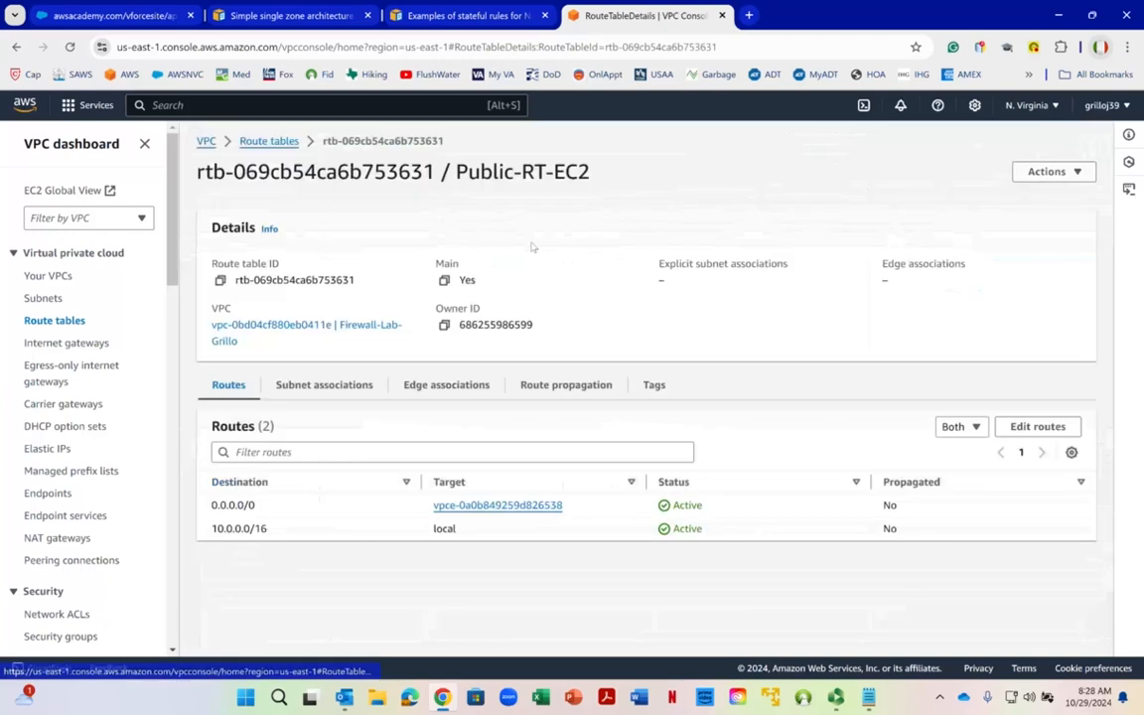
left_click(1017, 430)
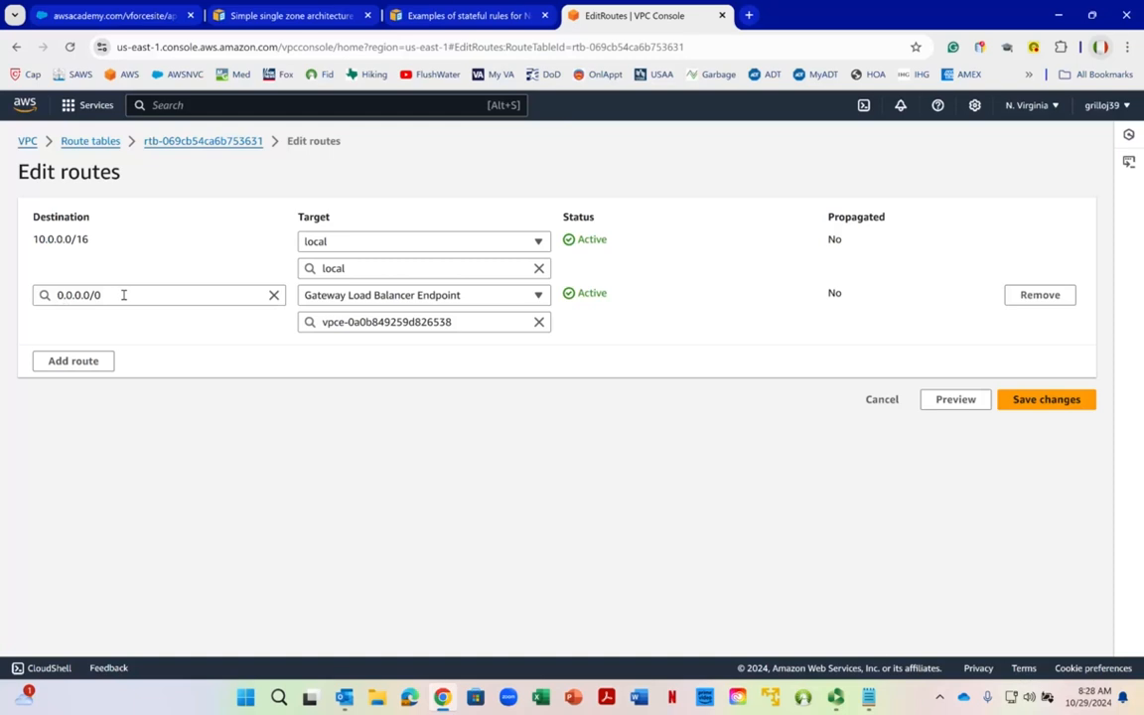
left_click(1037, 296)
left_click(1029, 347)
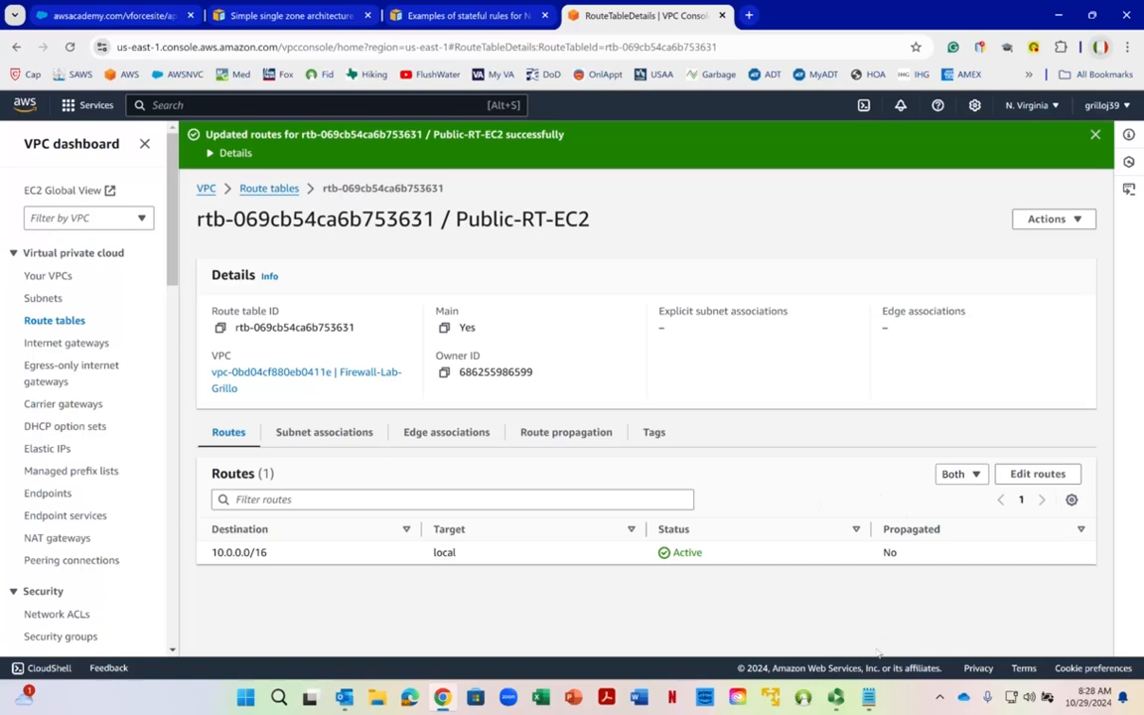
Step: Reopen the FIREWALL LAB.txt notes, check the "Delete Workload Subnet" item in the teardown checklist, and minimize the notes
left_click(868, 697)
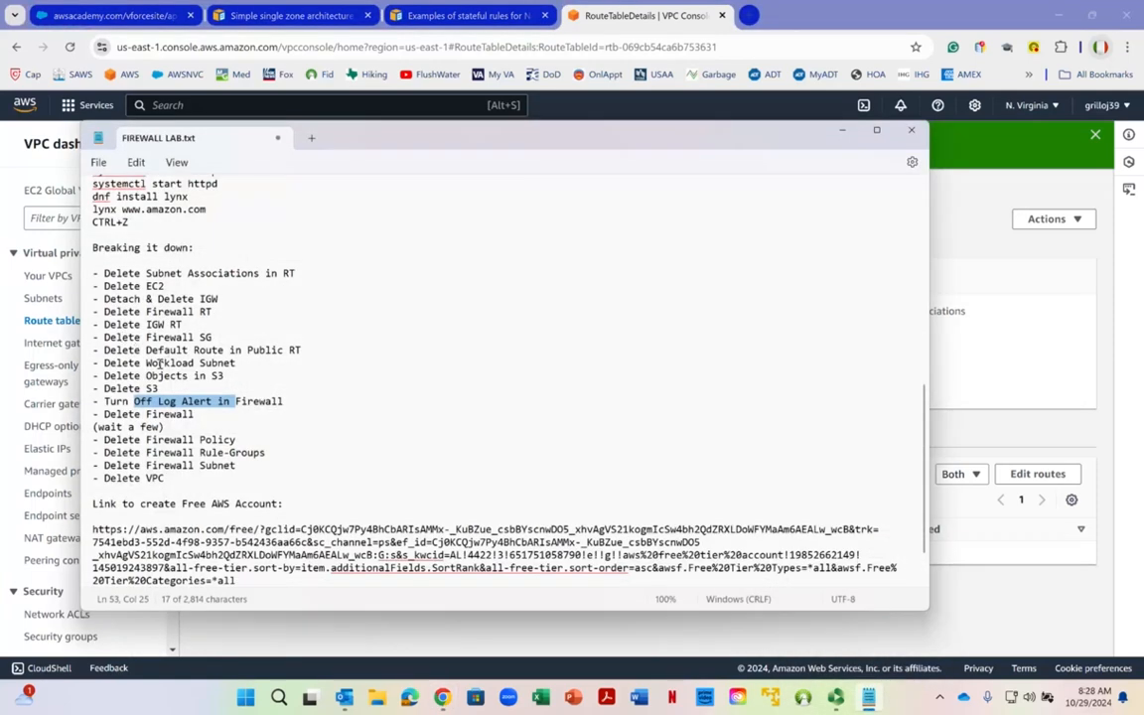
left_click_drag(123, 364, 193, 369)
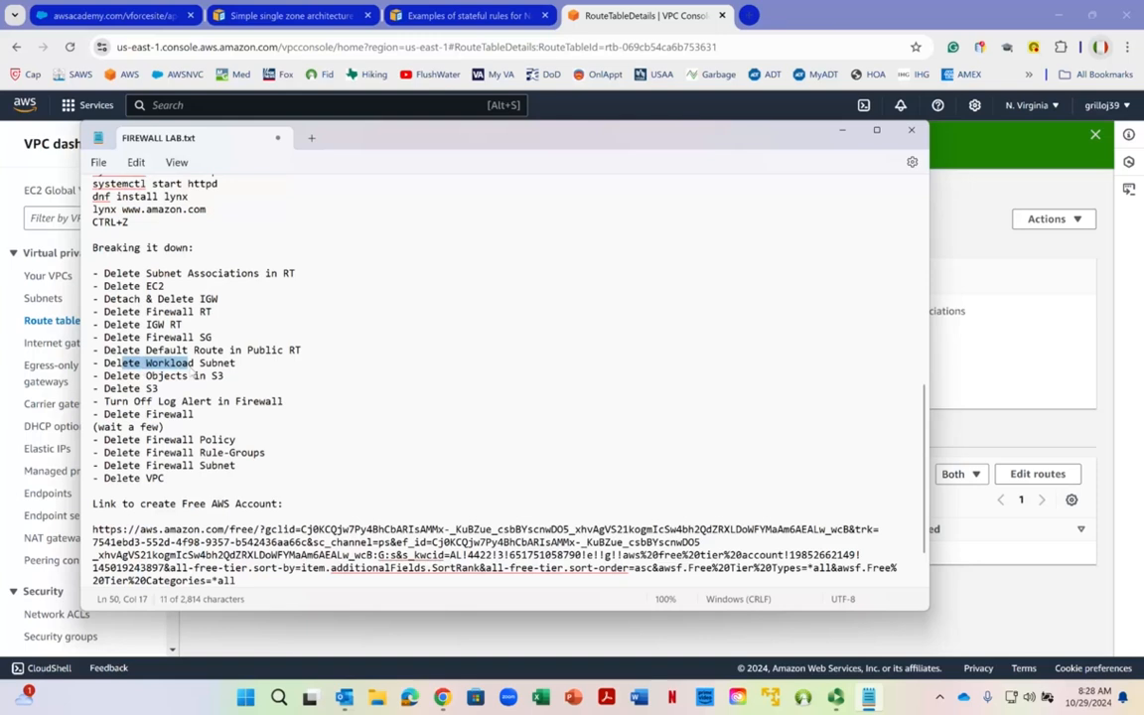
left_click(206, 364)
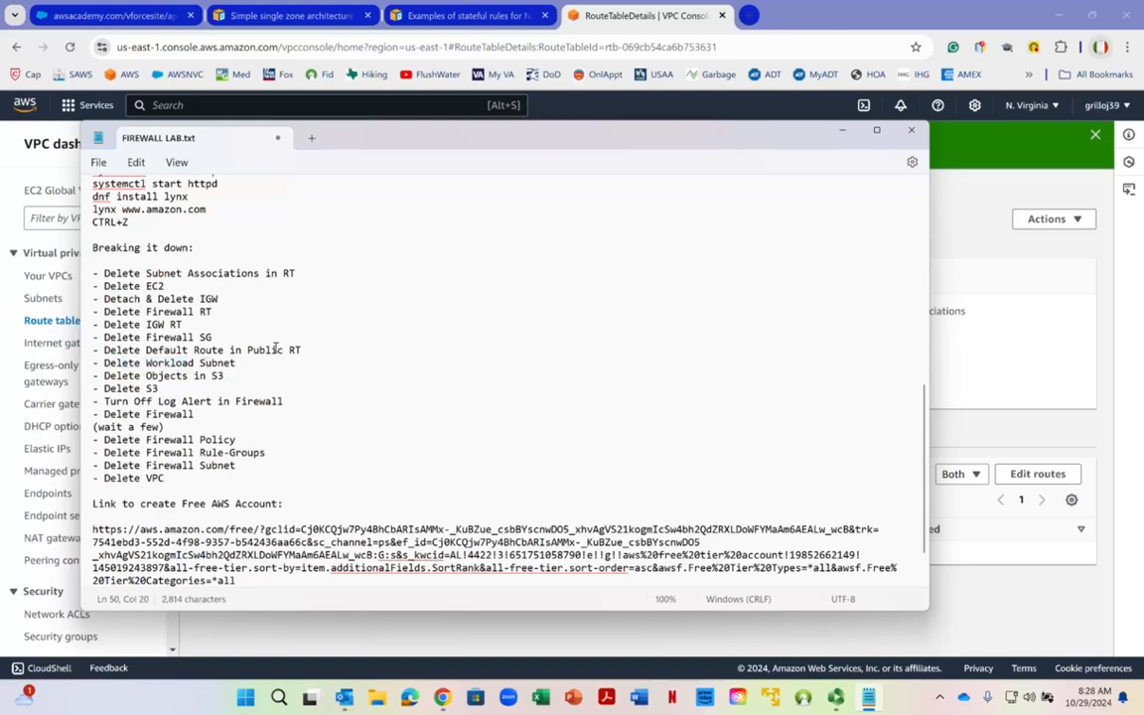
left_click(842, 130)
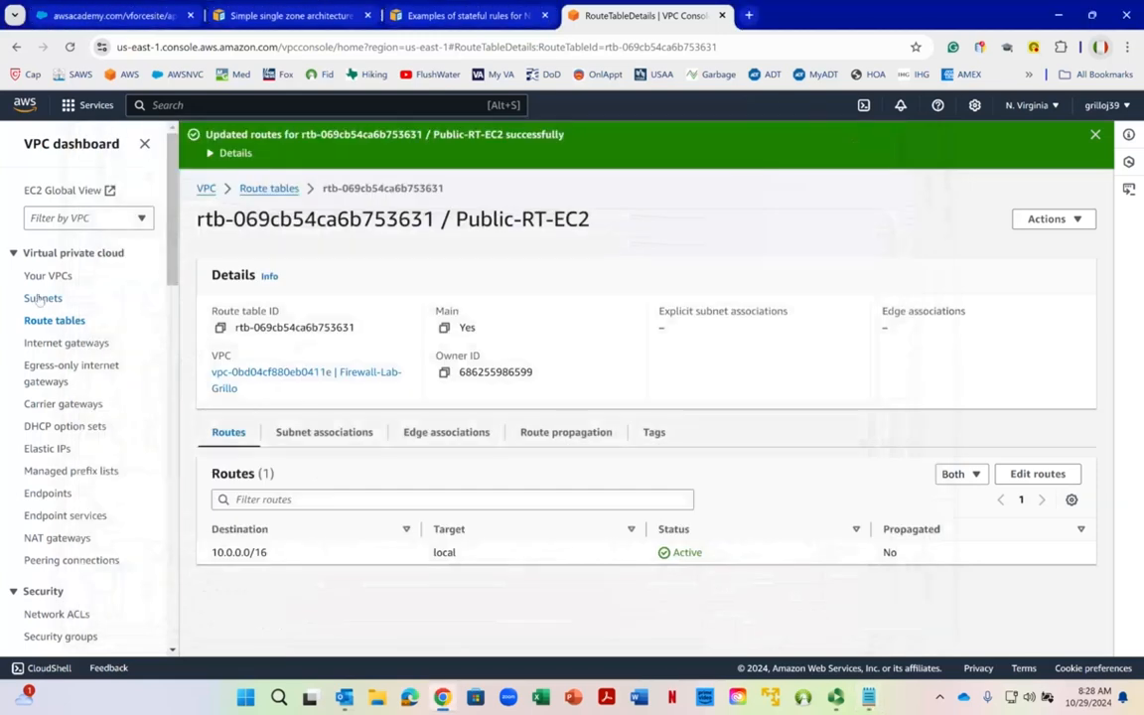
Step: Delete the Public-EC2-Subnet subnet from the VPC, confirming with "delete"
left_click(43, 299)
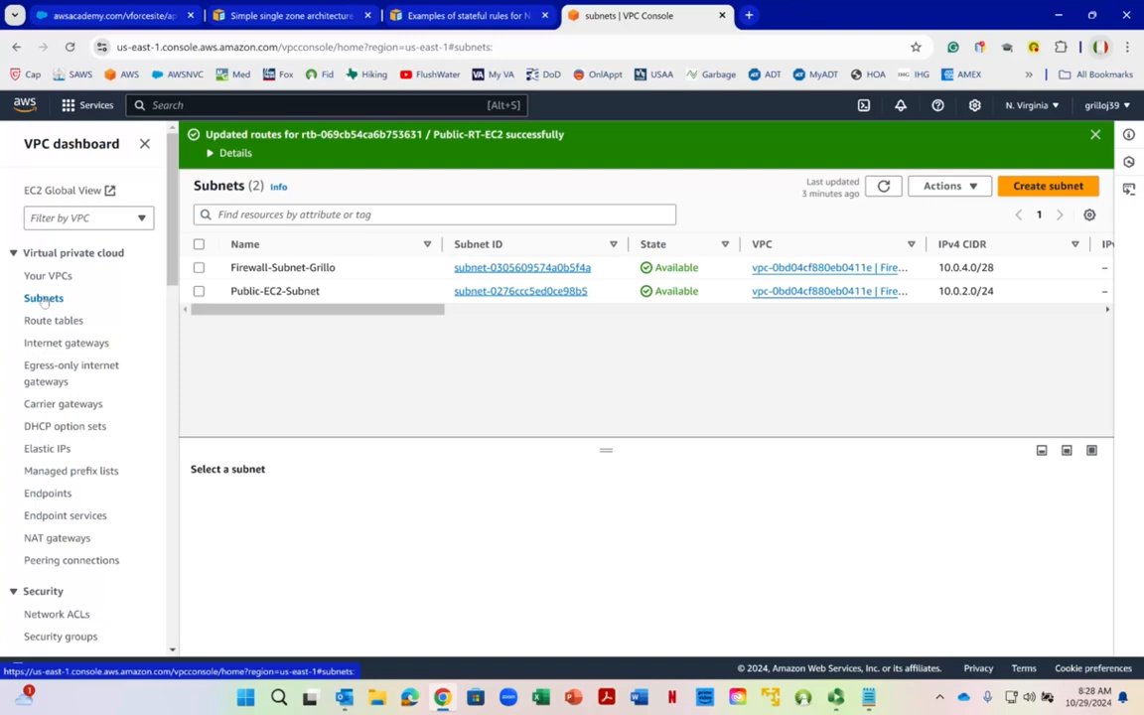
left_click(199, 291)
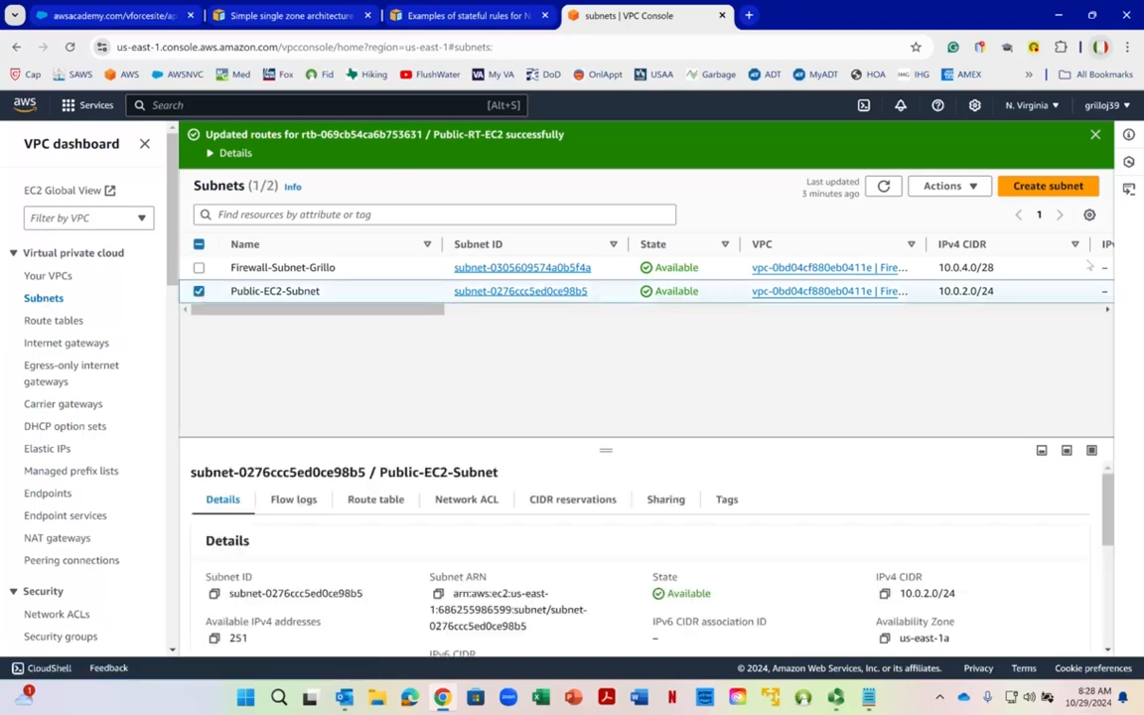
left_click(963, 189)
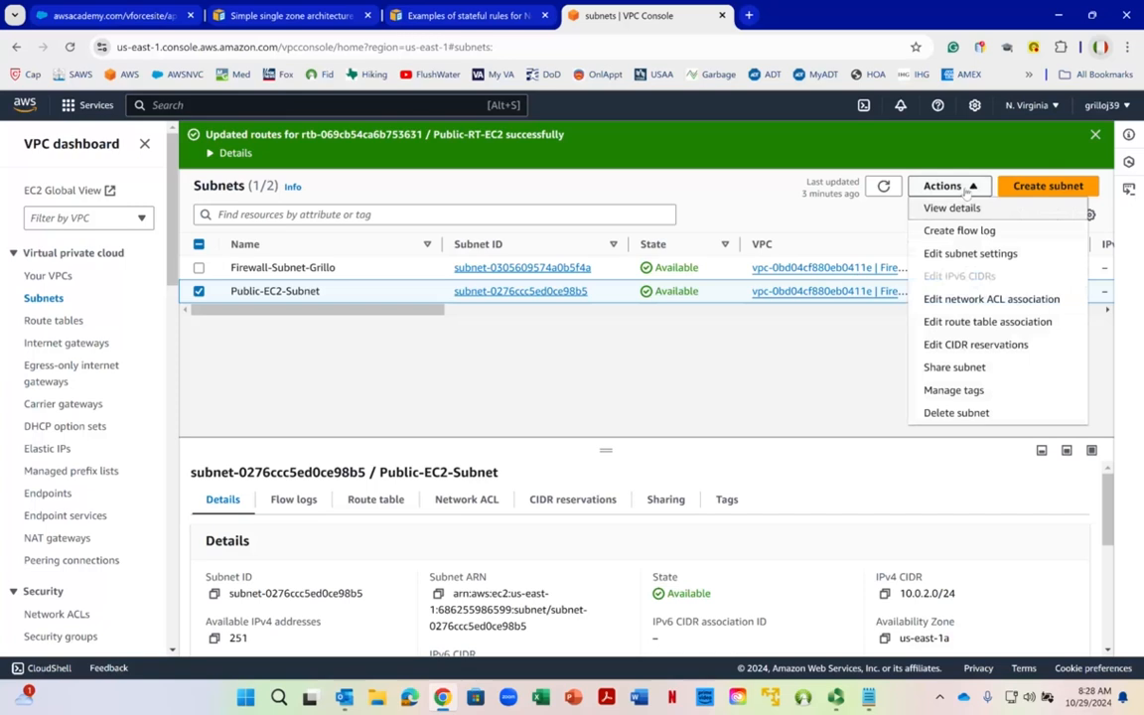
left_click(953, 412)
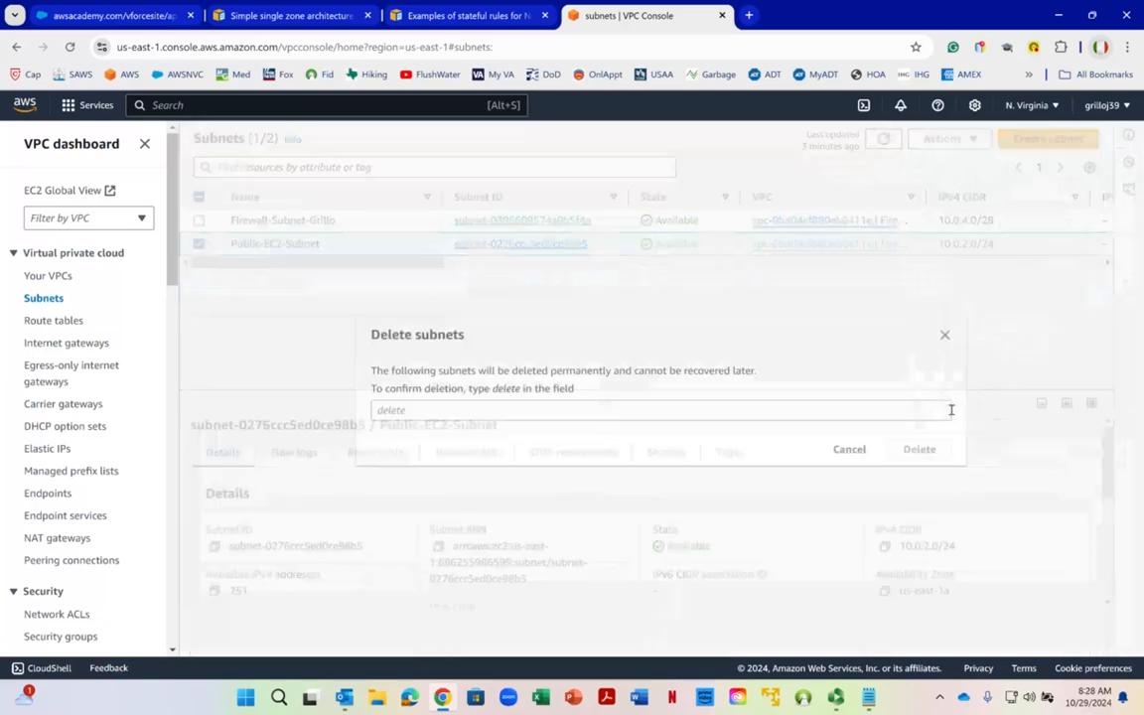
left_click(459, 439)
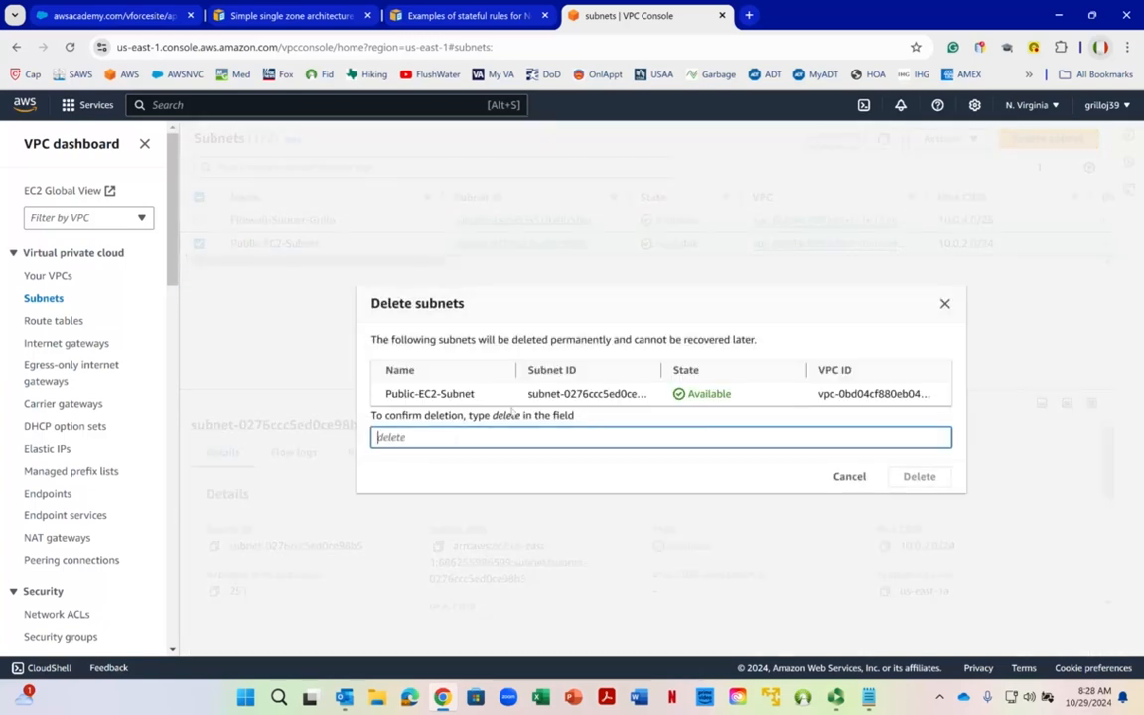
type("delete")
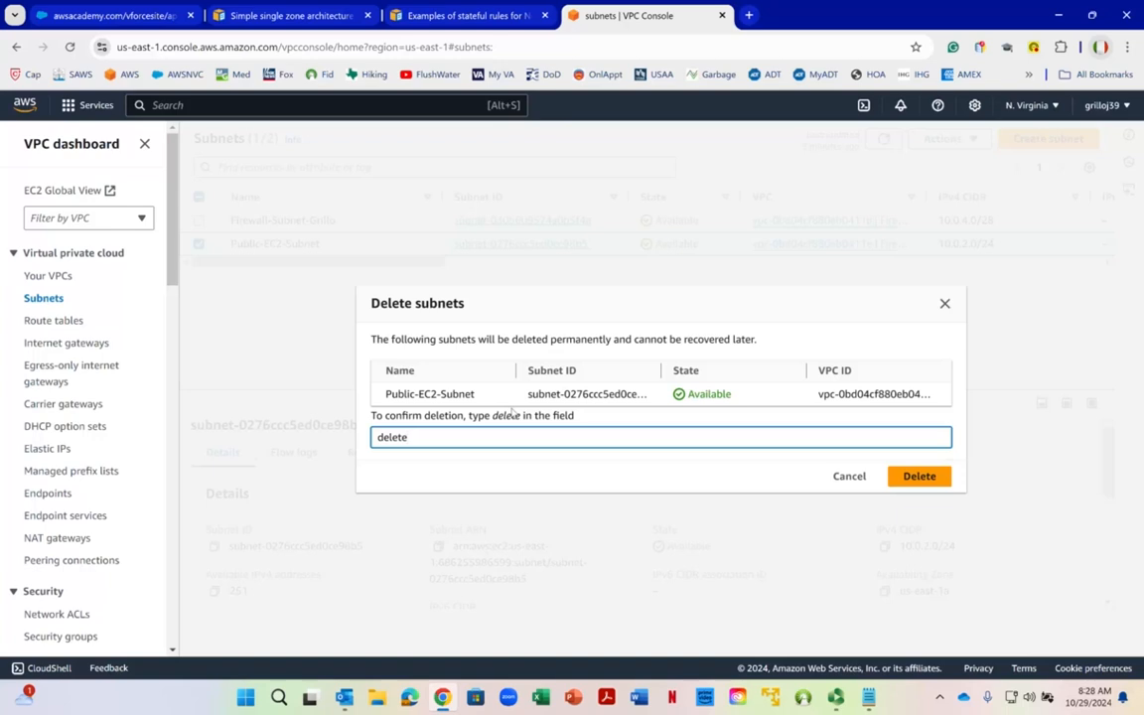
left_click(919, 476)
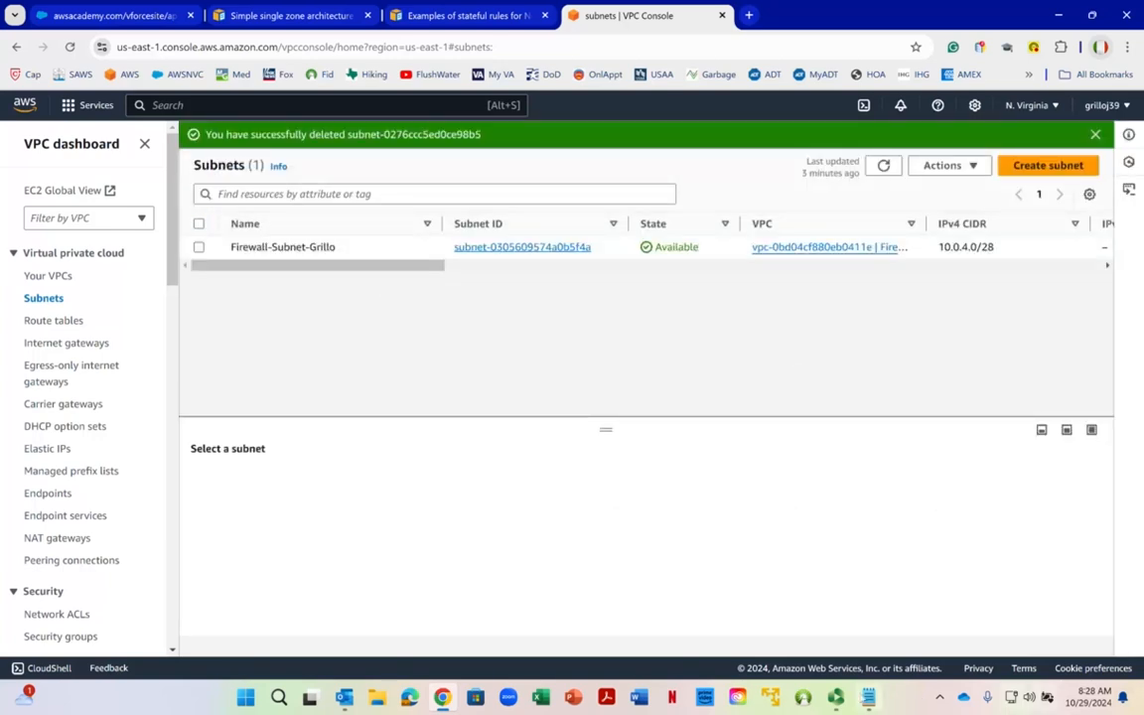
Step: Examine the checklist items from "Delete Objects in S3" to "Delete Firewall" in the notes, and minimize them
left_click(870, 697)
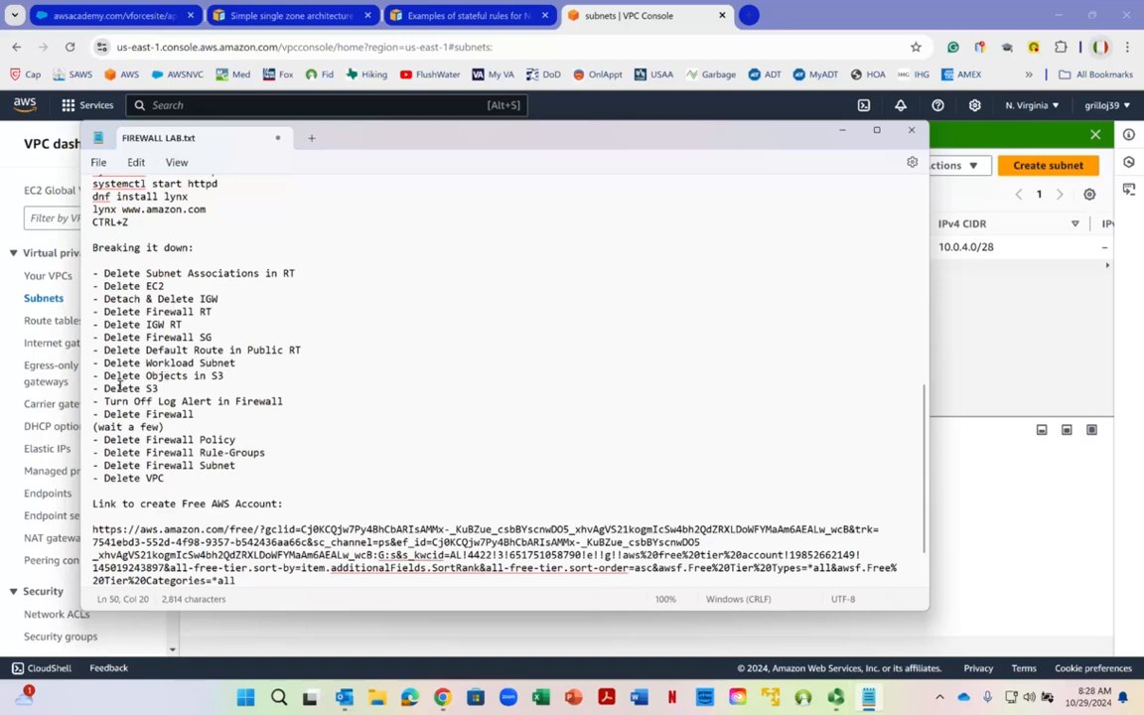
left_click_drag(105, 375, 213, 421)
right_click(212, 422)
left_click(189, 414)
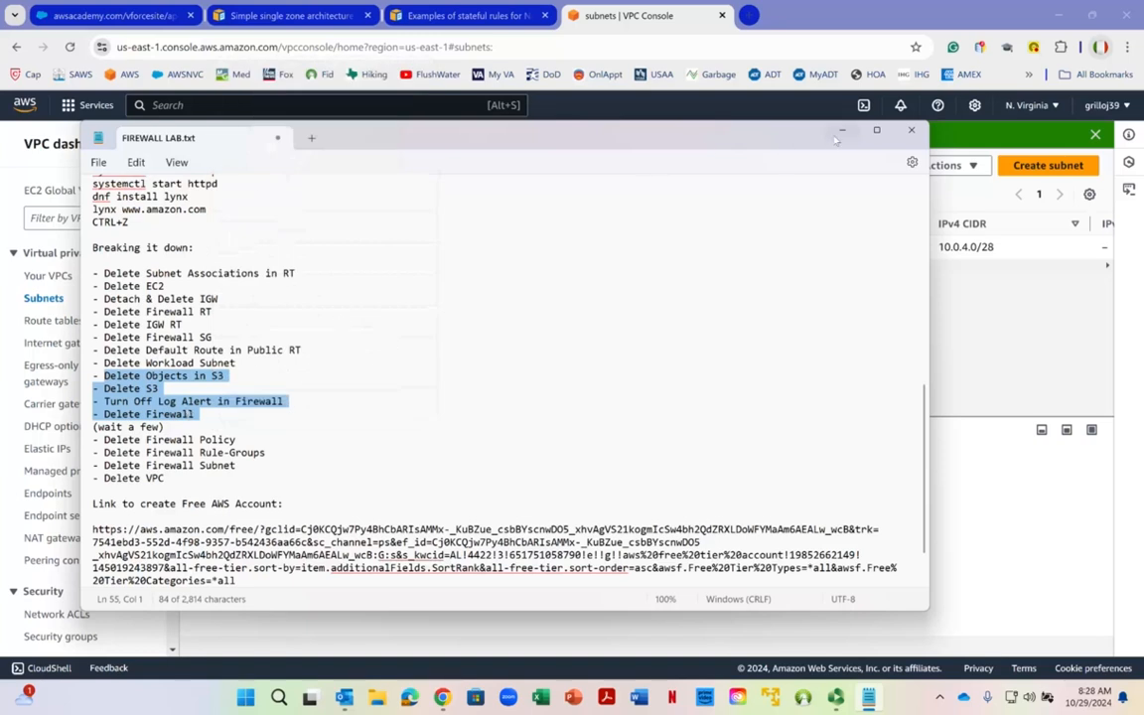
left_click(840, 136)
Step: Delete the lab's network firewall, confirming with "delete", and reload the firewalls list to check the deletion status
scroll(47, 454, "down", 2)
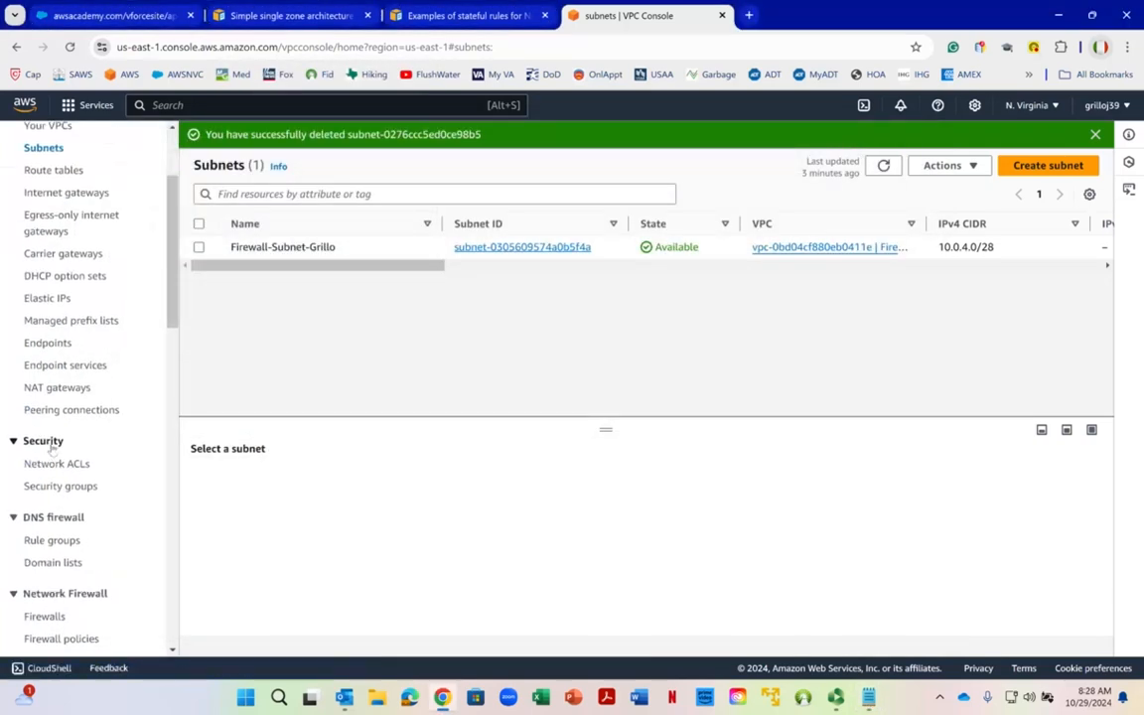
scroll(57, 445, "down", 3)
left_click(55, 321)
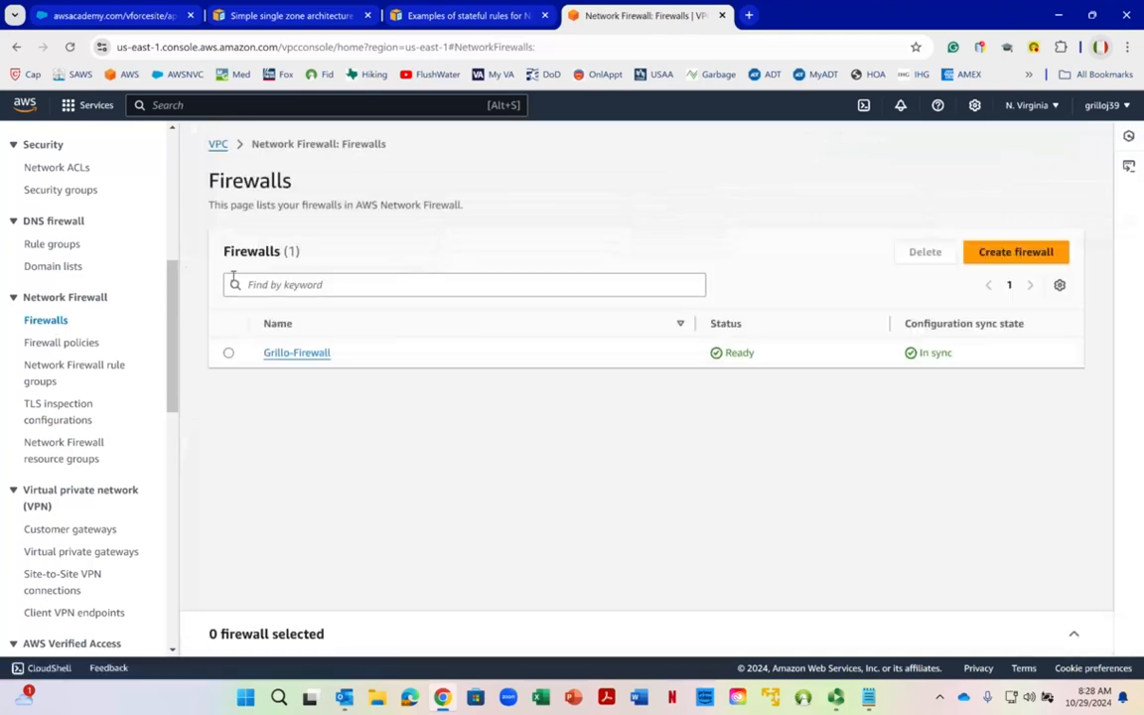
left_click(229, 353)
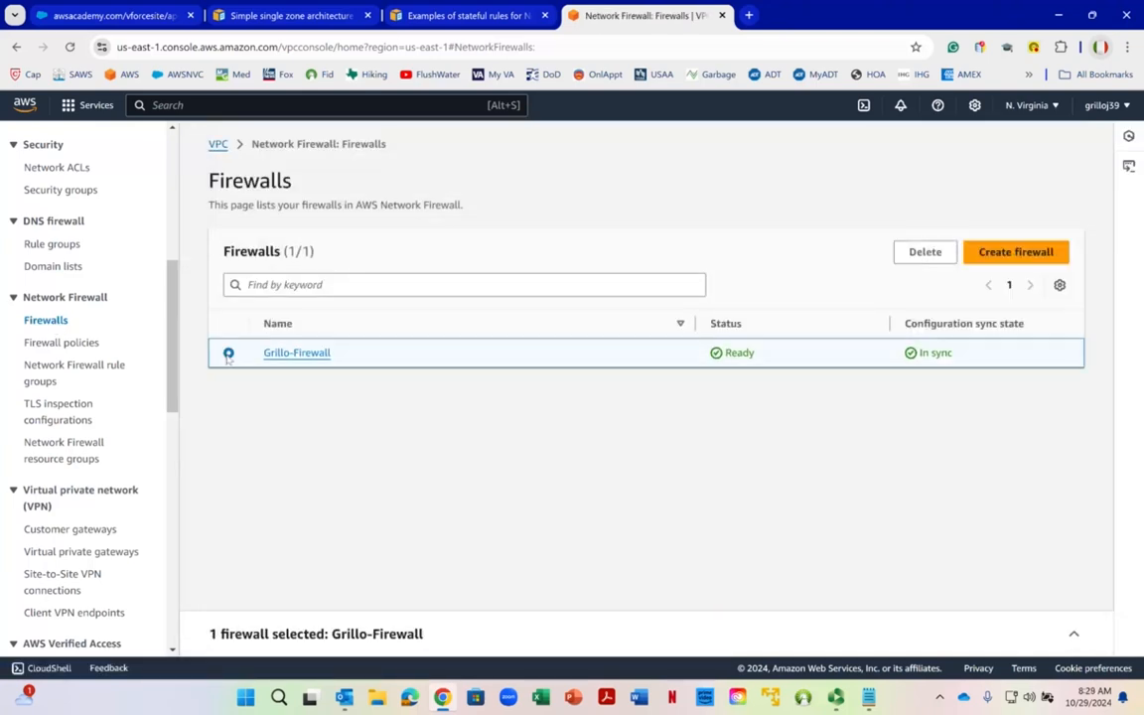
left_click(926, 254)
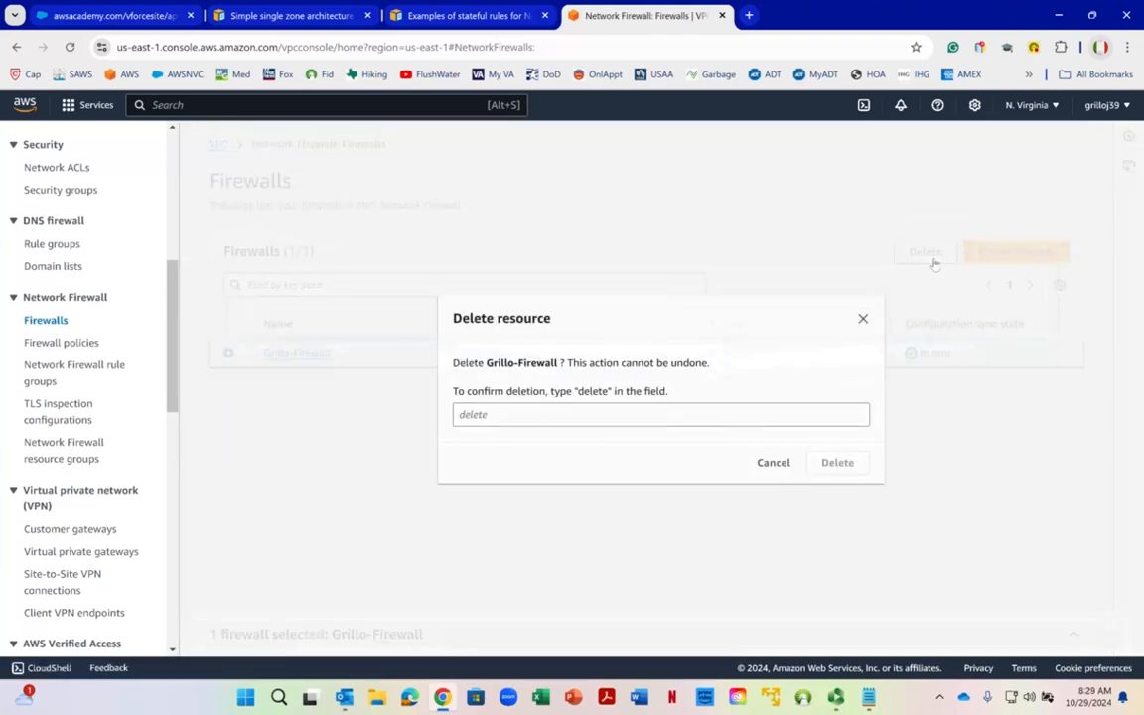
left_click(601, 413)
type("delete")
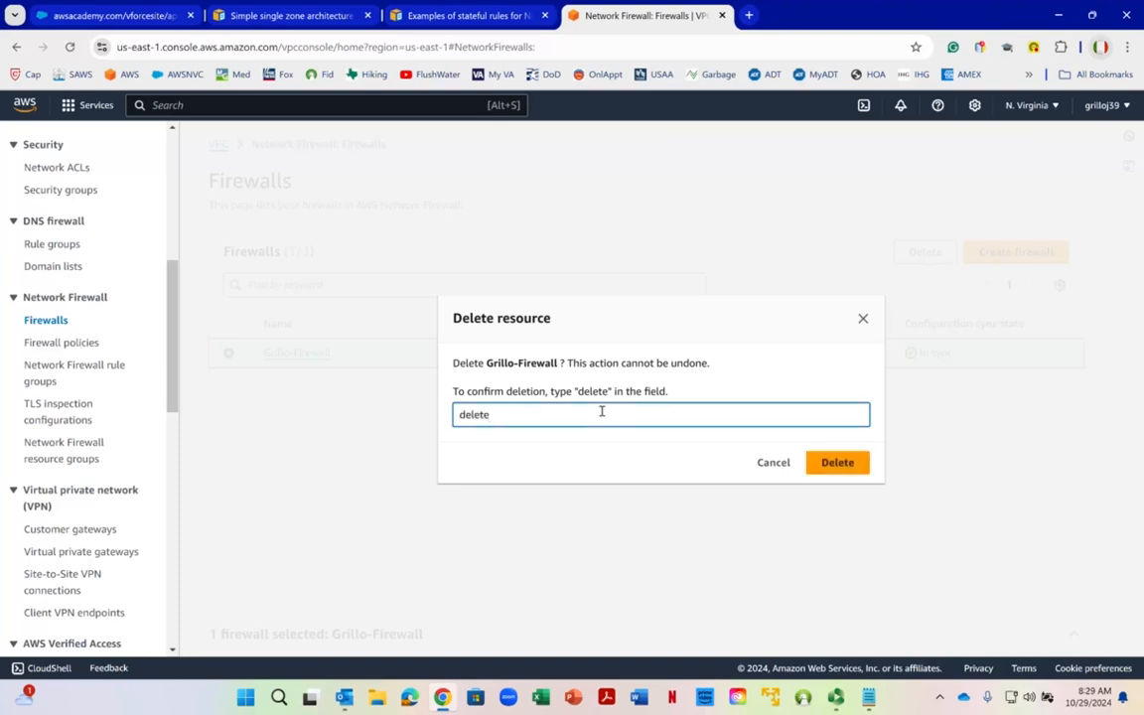
left_click(837, 465)
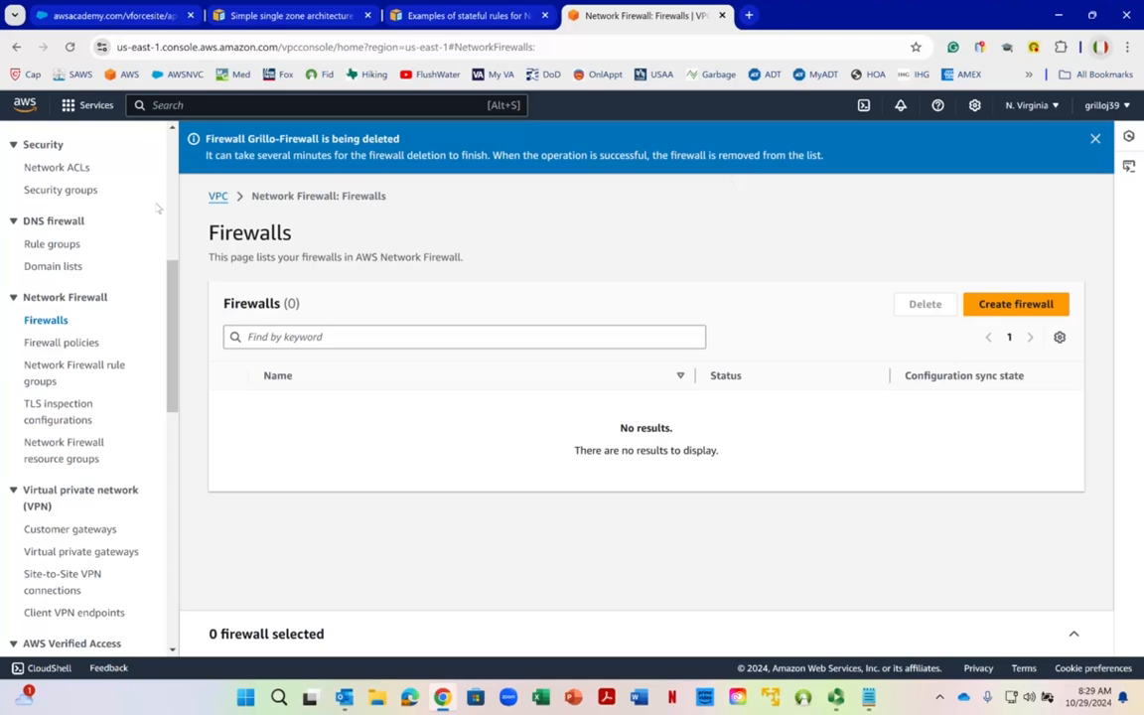
left_click(62, 343)
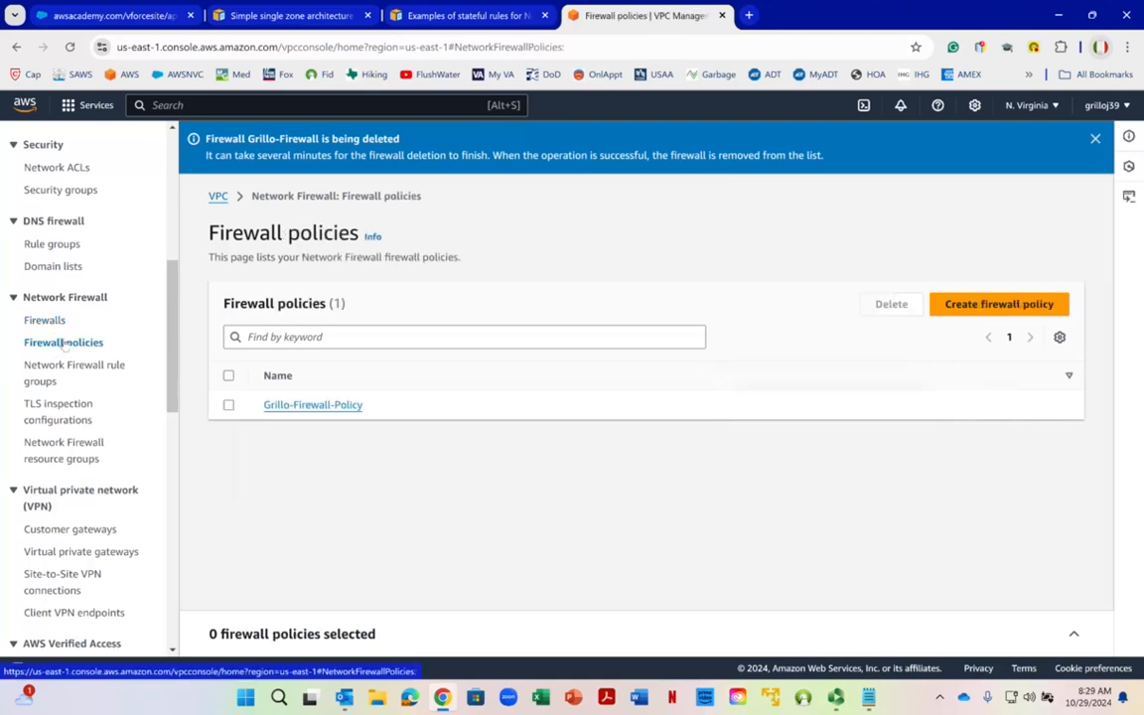
left_click(46, 321)
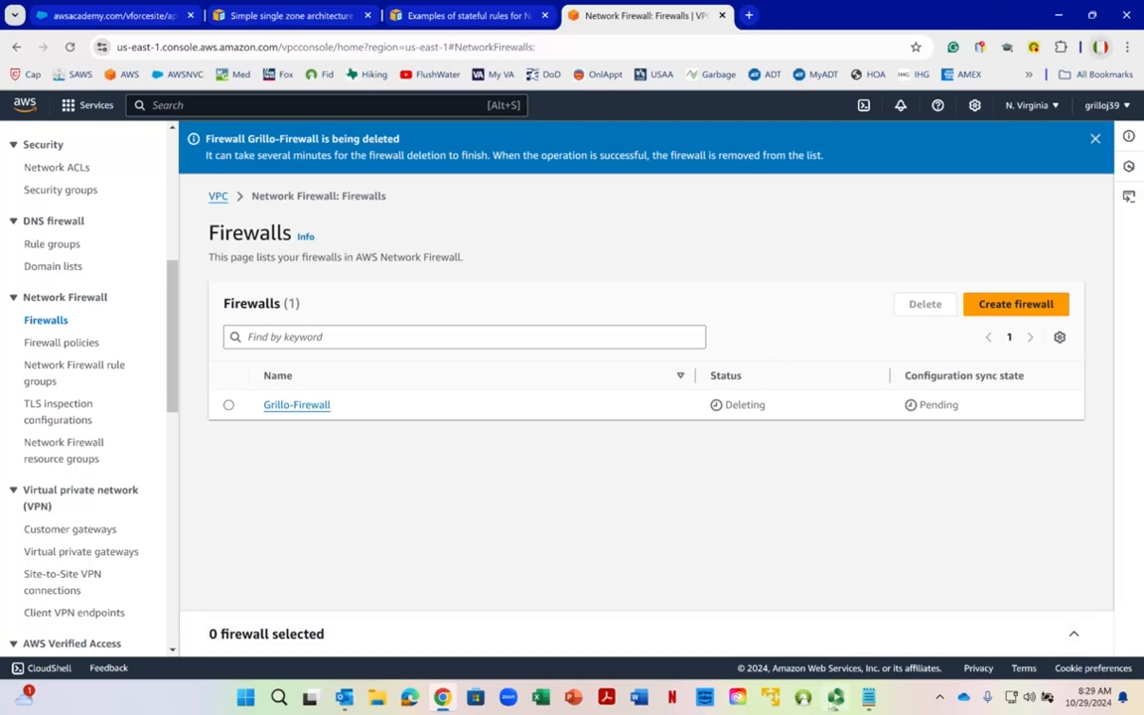
left_click(837, 699)
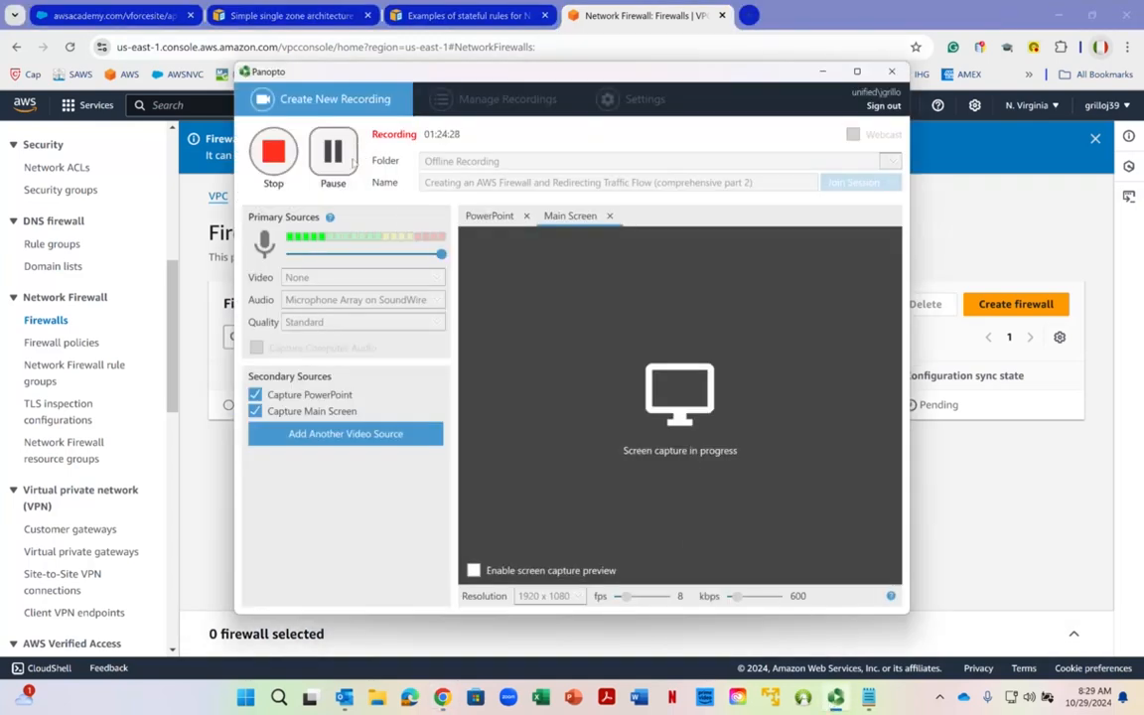
left_click(333, 152)
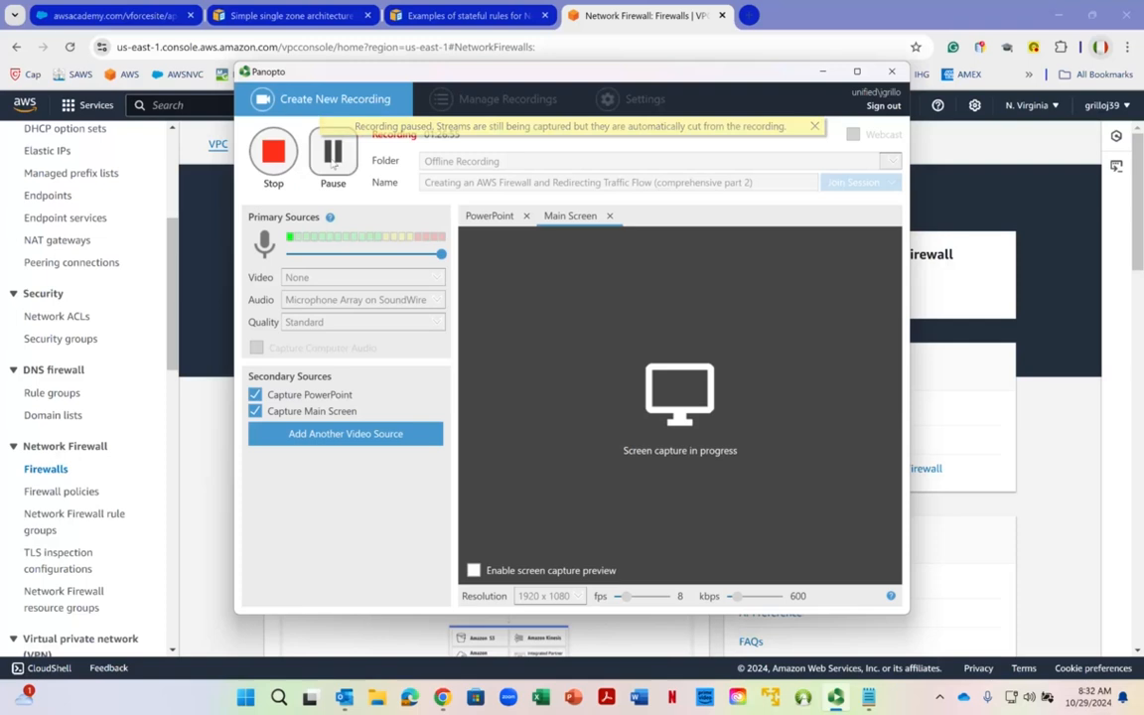
left_click(333, 159)
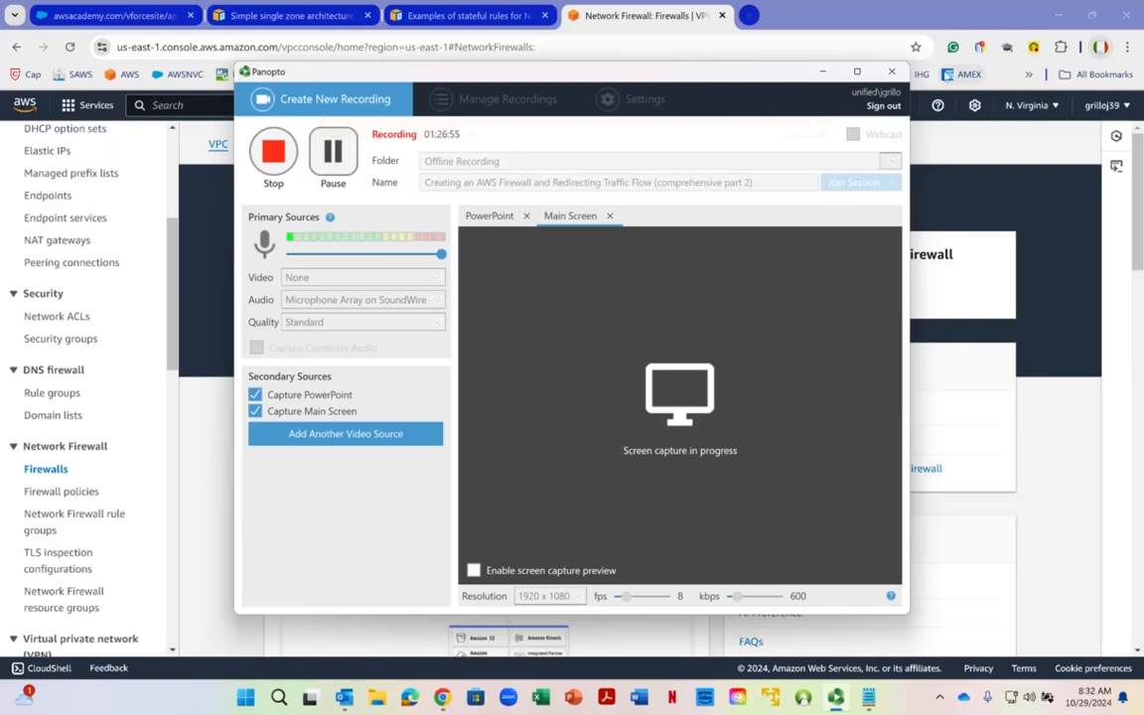
left_click(821, 72)
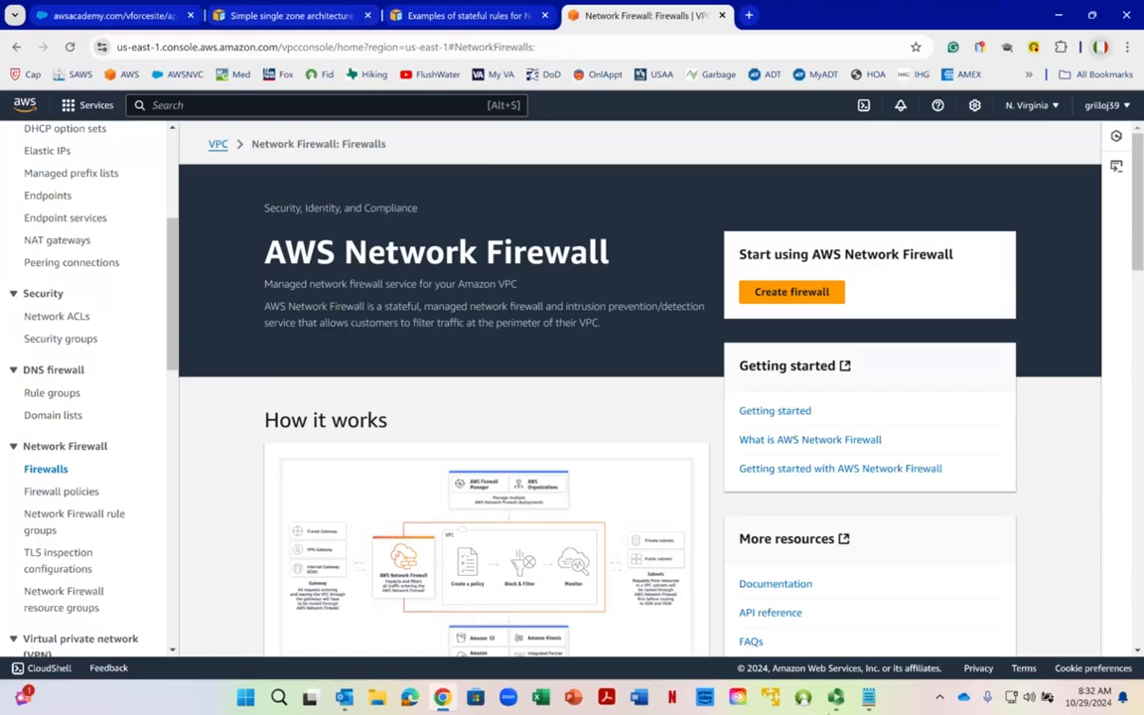
Step: Review the checklist items that follow the firewall deletion in the FIREWALL LAB.txt notes, and minimize the notes
key("alt+Tab")
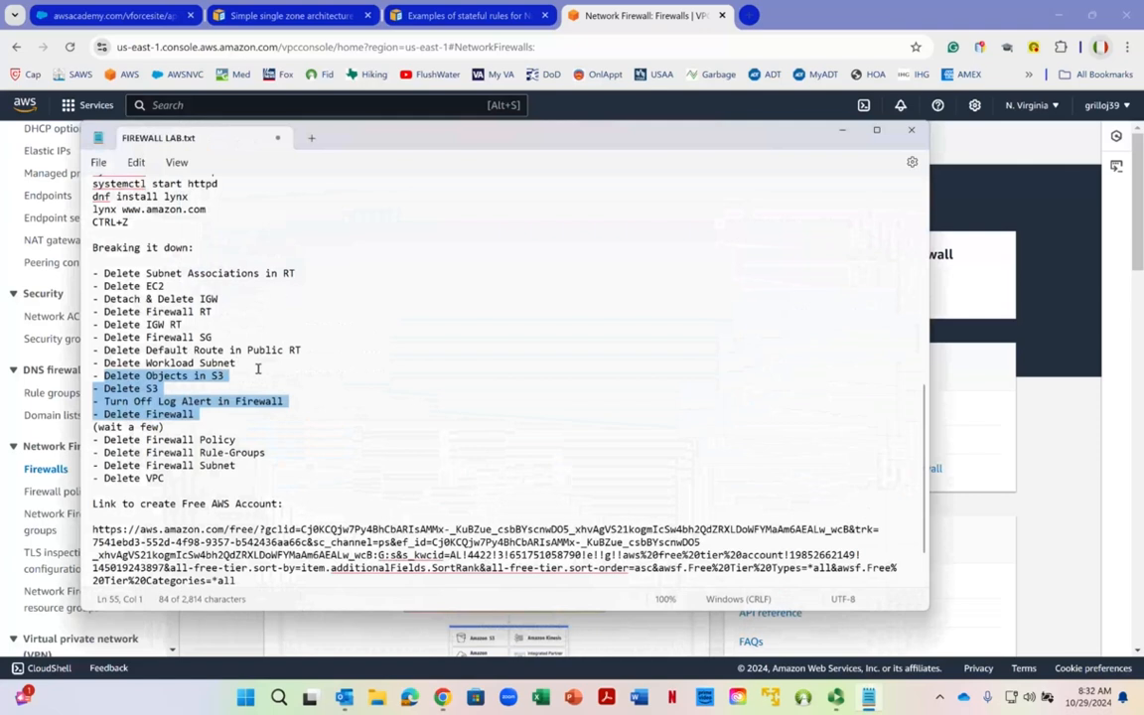
scroll(264, 368, "down", 2)
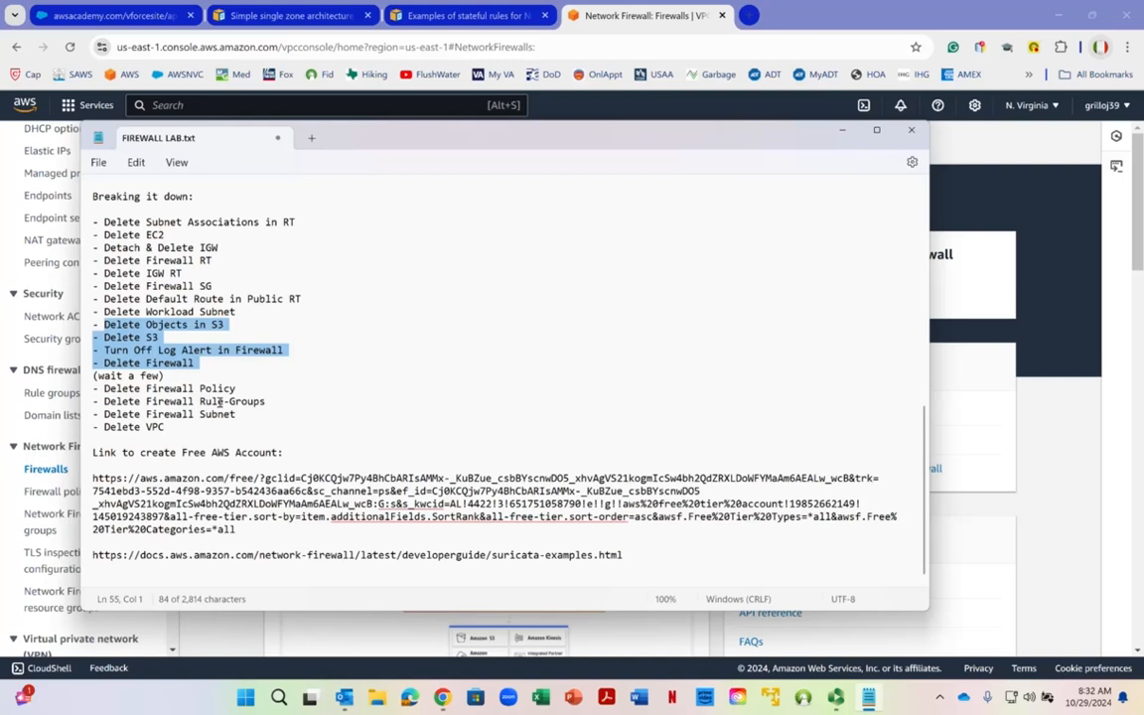
left_click(843, 131)
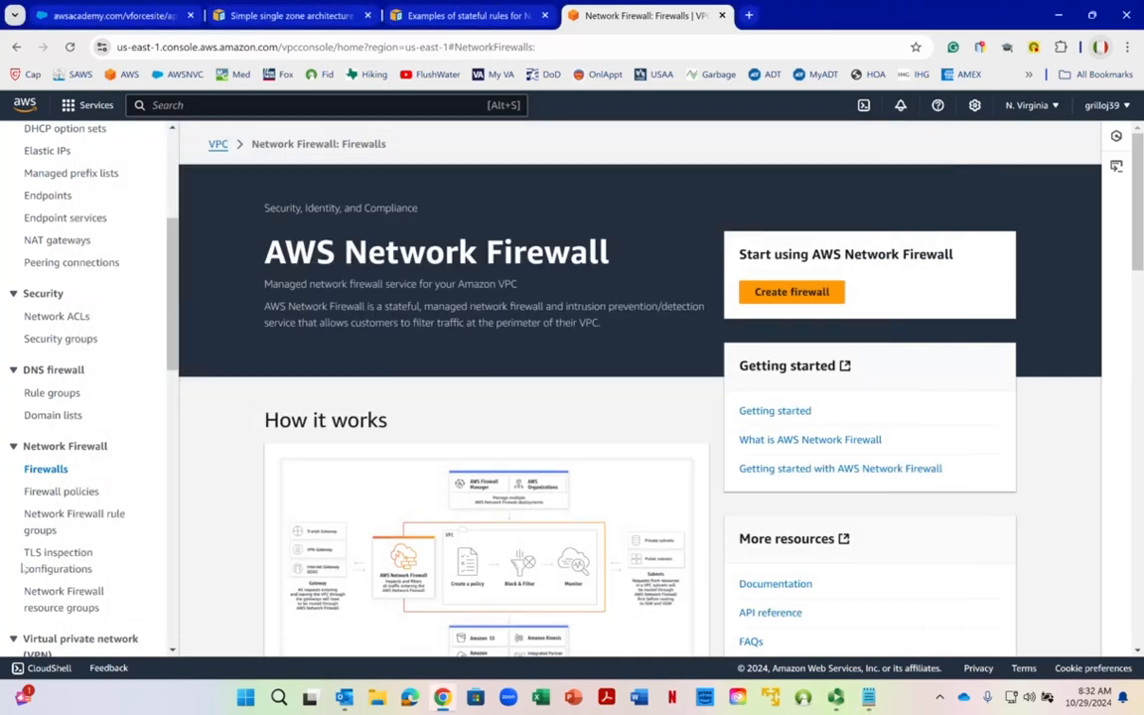
Step: Delete the lab's firewall policy from the Network Firewall policies, confirming with "delete"
left_click(87, 494)
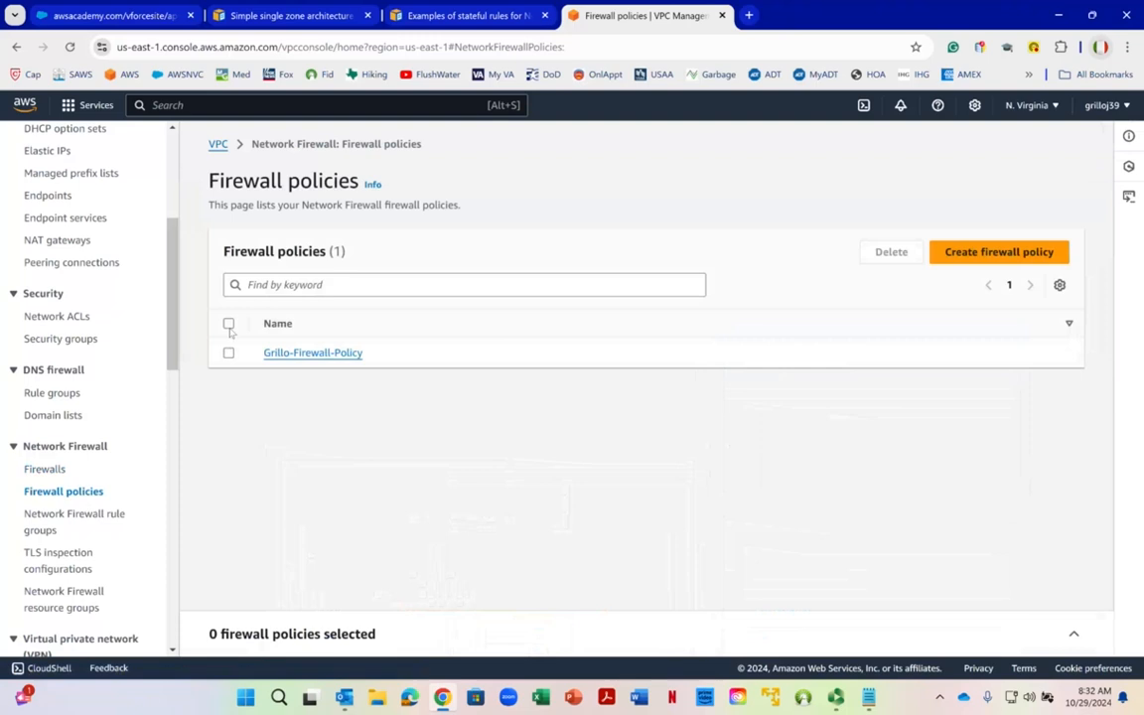
left_click(229, 325)
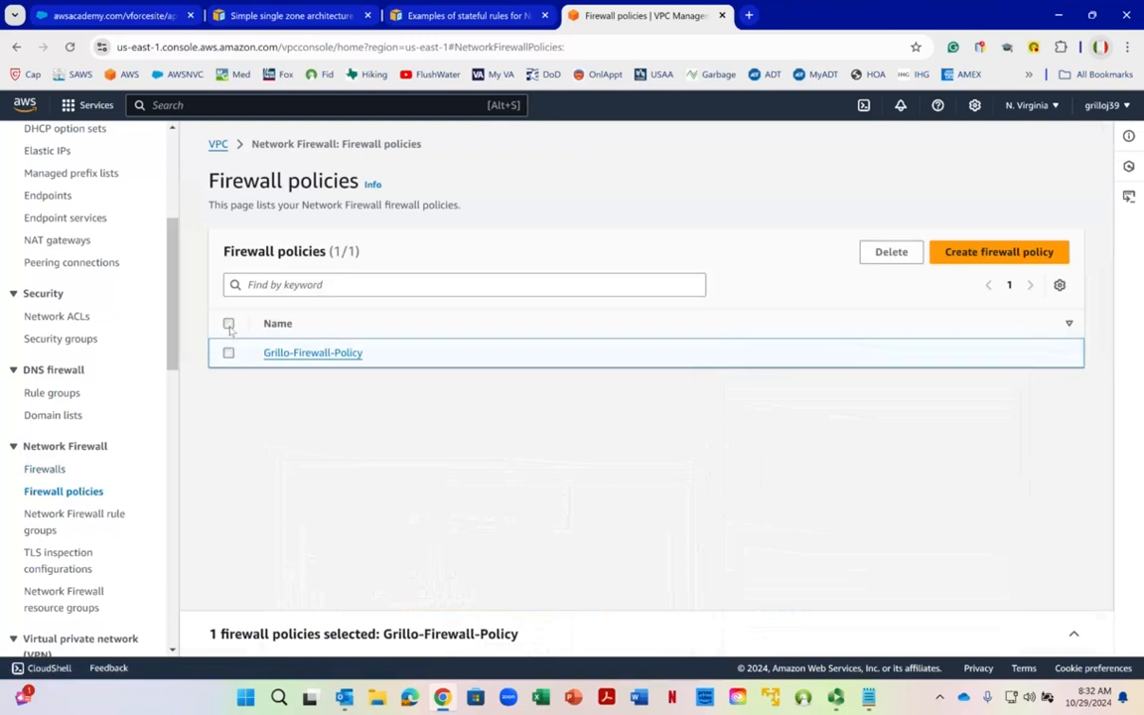
left_click(884, 254)
left_click(530, 457)
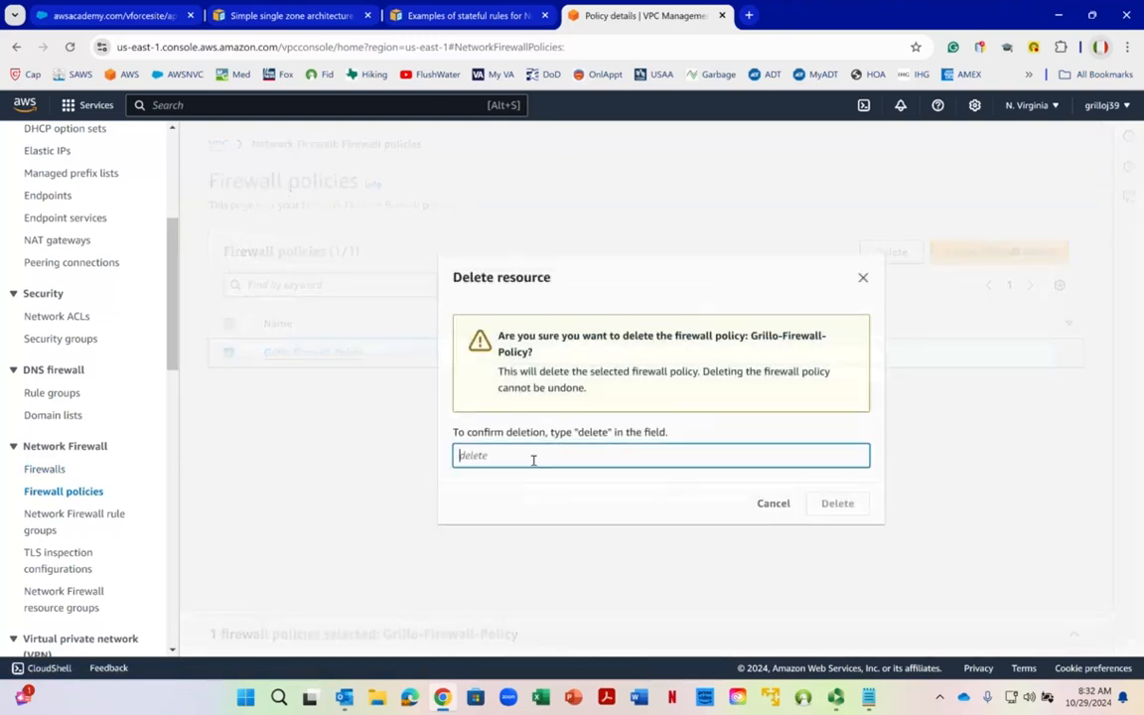
type("delete")
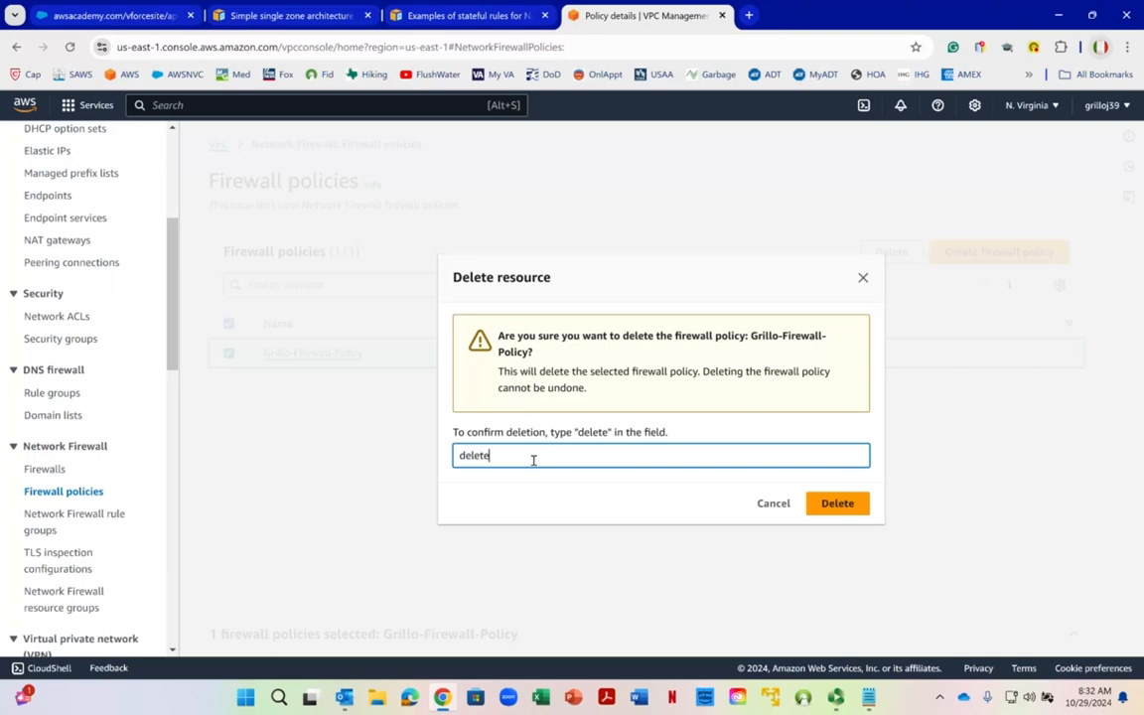
left_click(827, 504)
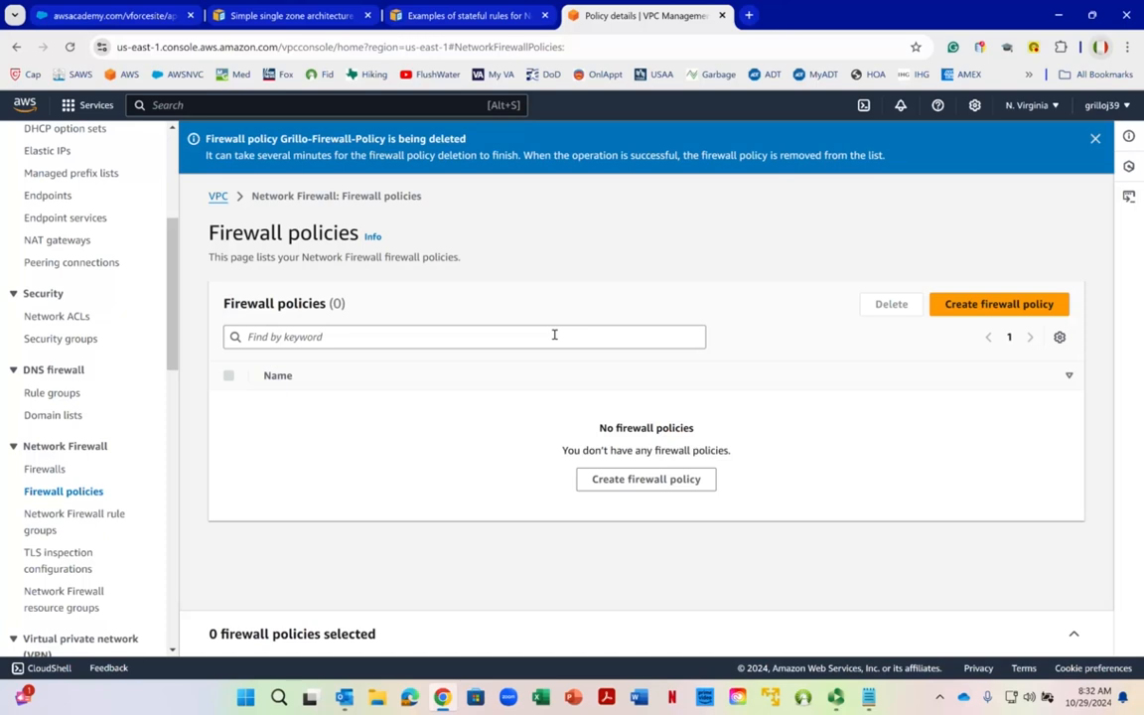
Step: Delete both Network Firewall rule groups, the stateless ICMP one and the stateful domain-block one, confirming with "delete"
right_click(556, 262)
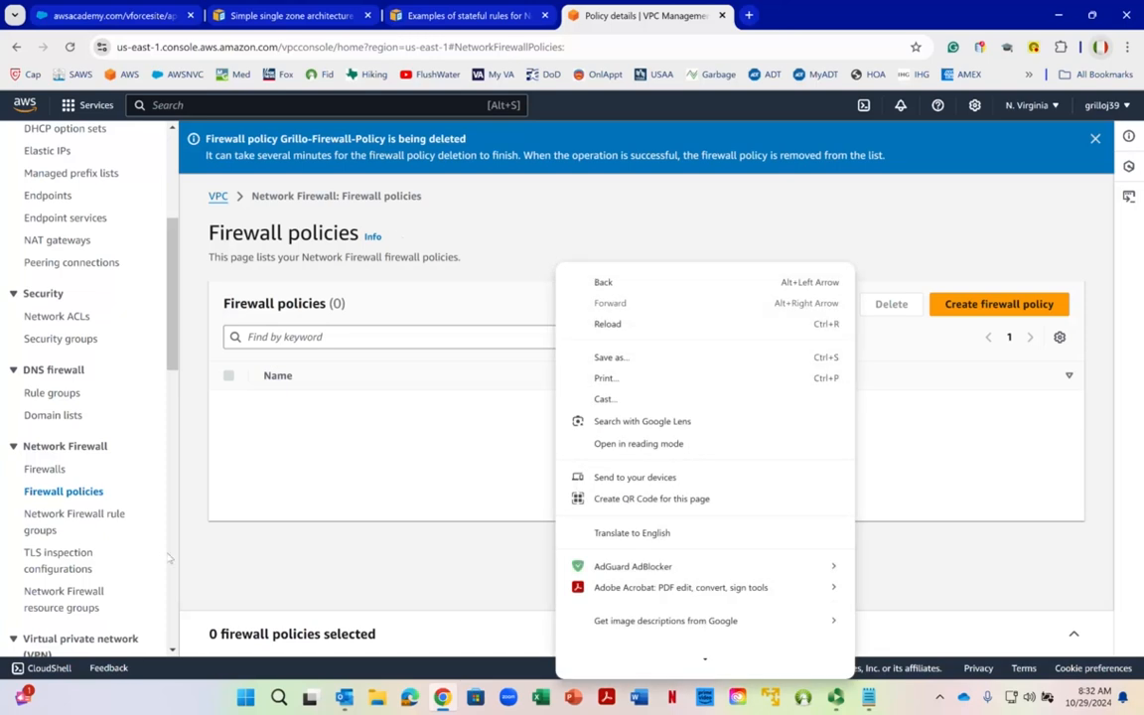
left_click(71, 525)
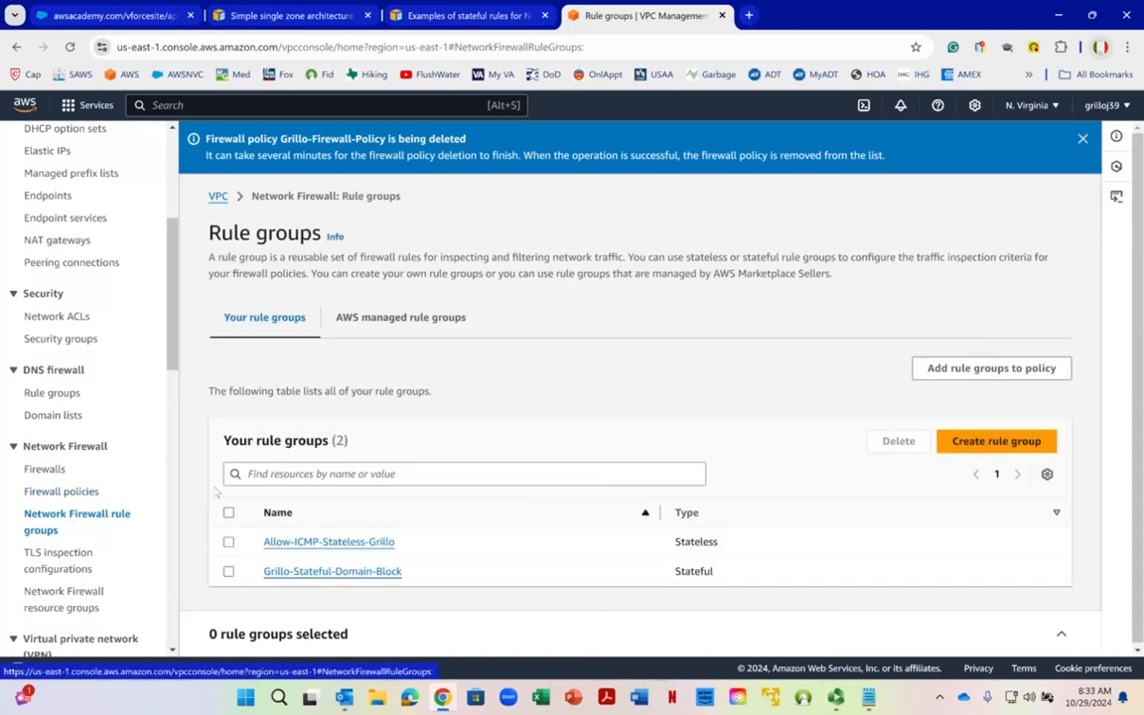
left_click(228, 512)
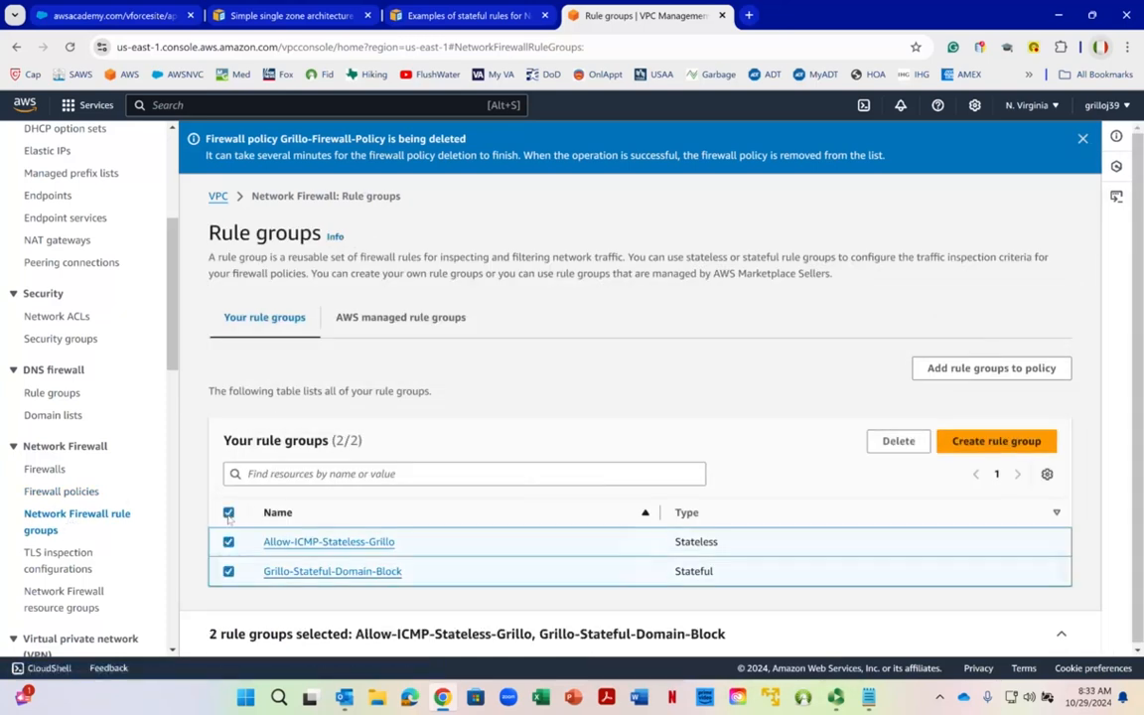
left_click(898, 441)
left_click(512, 454)
type("delete")
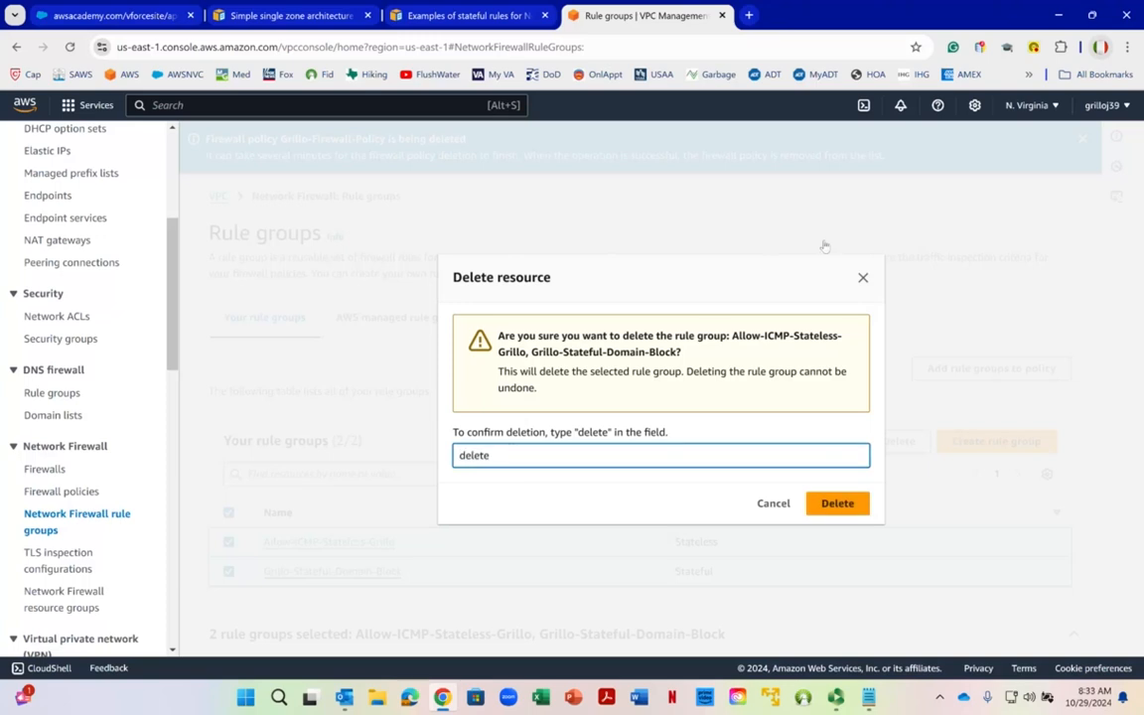
left_click(834, 506)
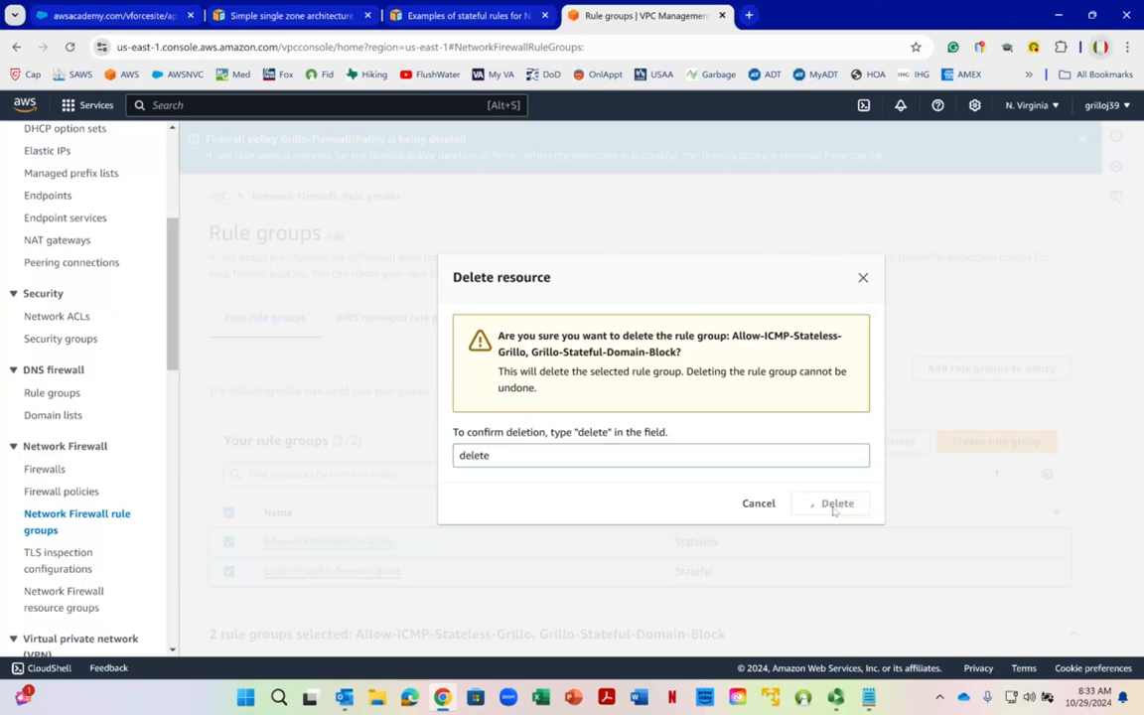
scroll(521, 402, "down", 3)
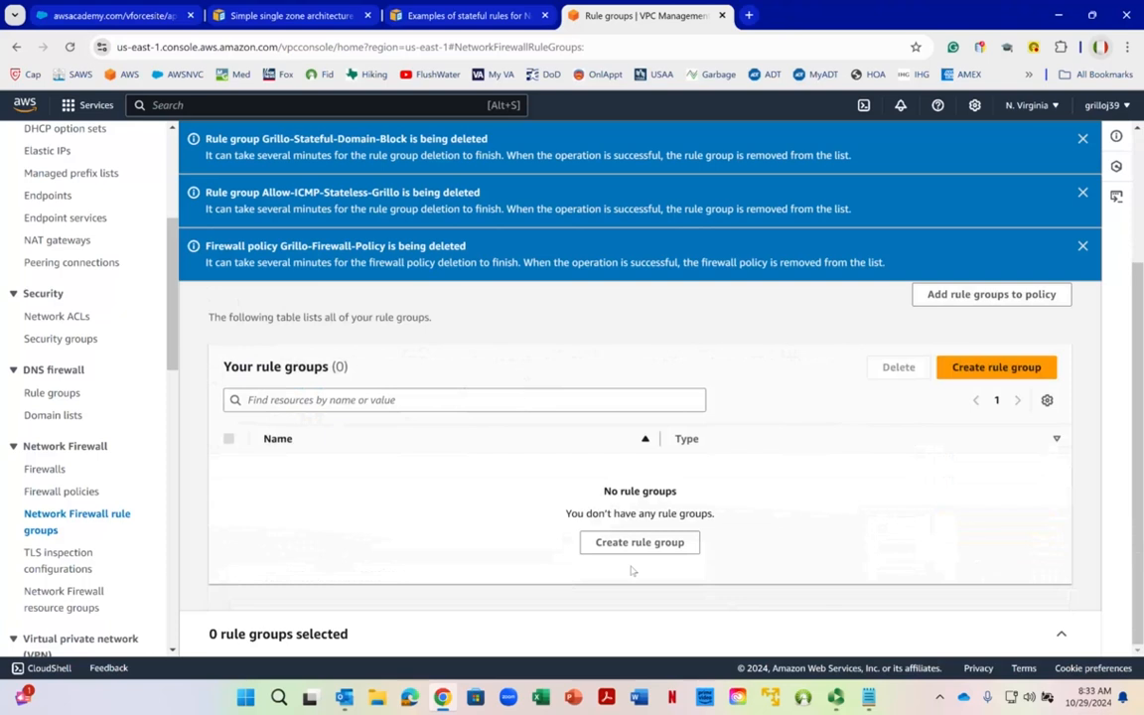
Step: Review the remaining cleanup items in the FIREWALL LAB.txt notes, minimize them, and check the VPC endpoints list for leftover endpoints
left_click(868, 697)
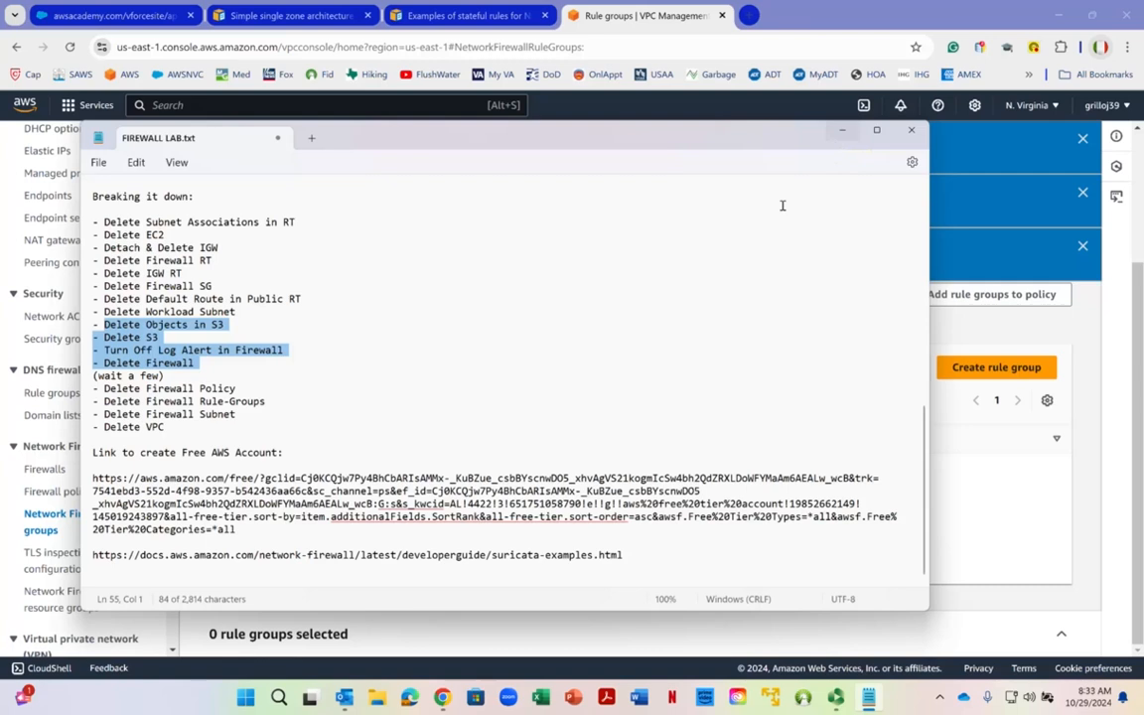
right_click(216, 413)
left_click(840, 130)
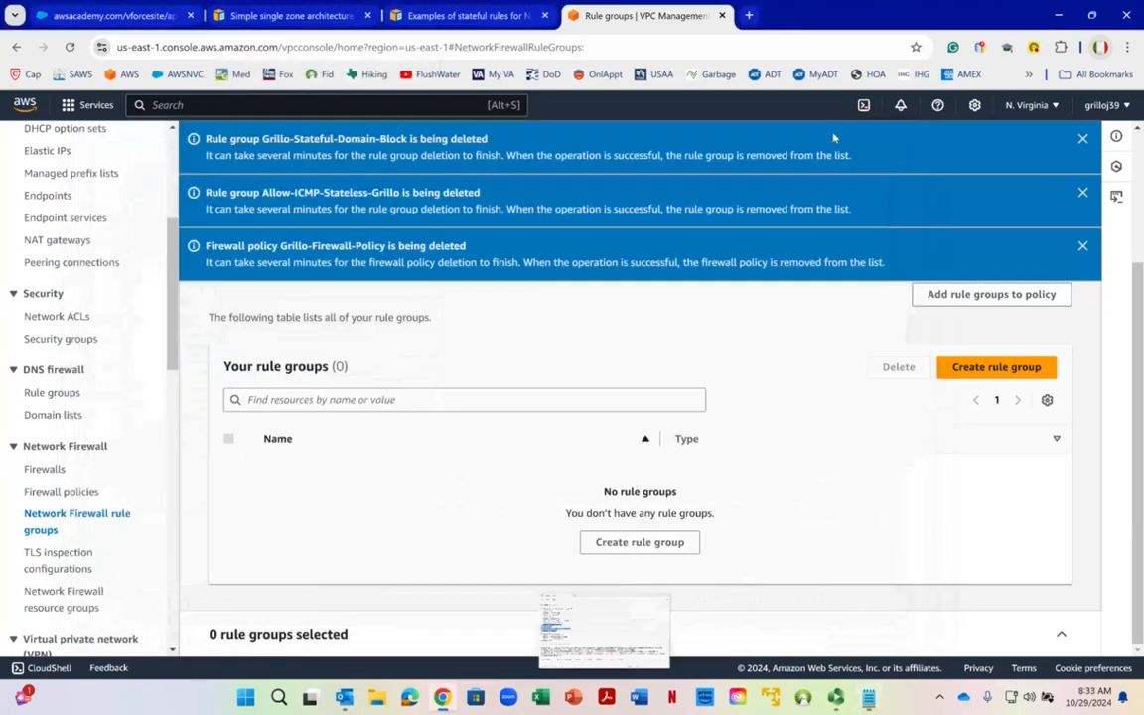
scroll(35, 394, "up", 3)
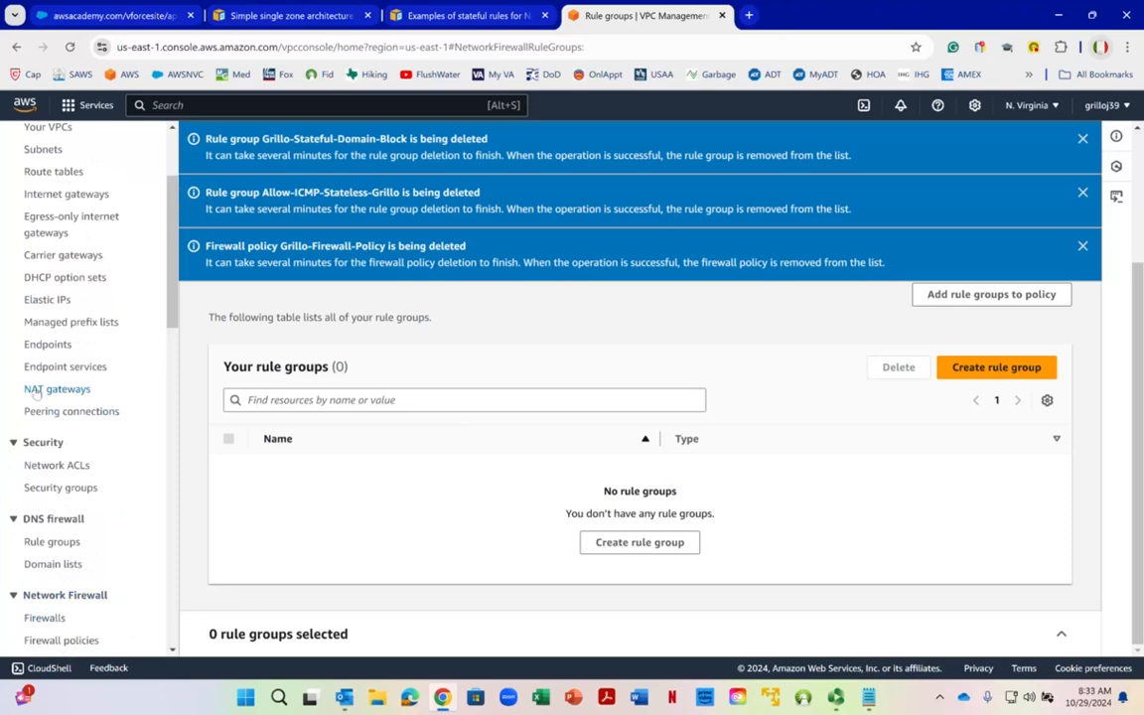
left_click(46, 345)
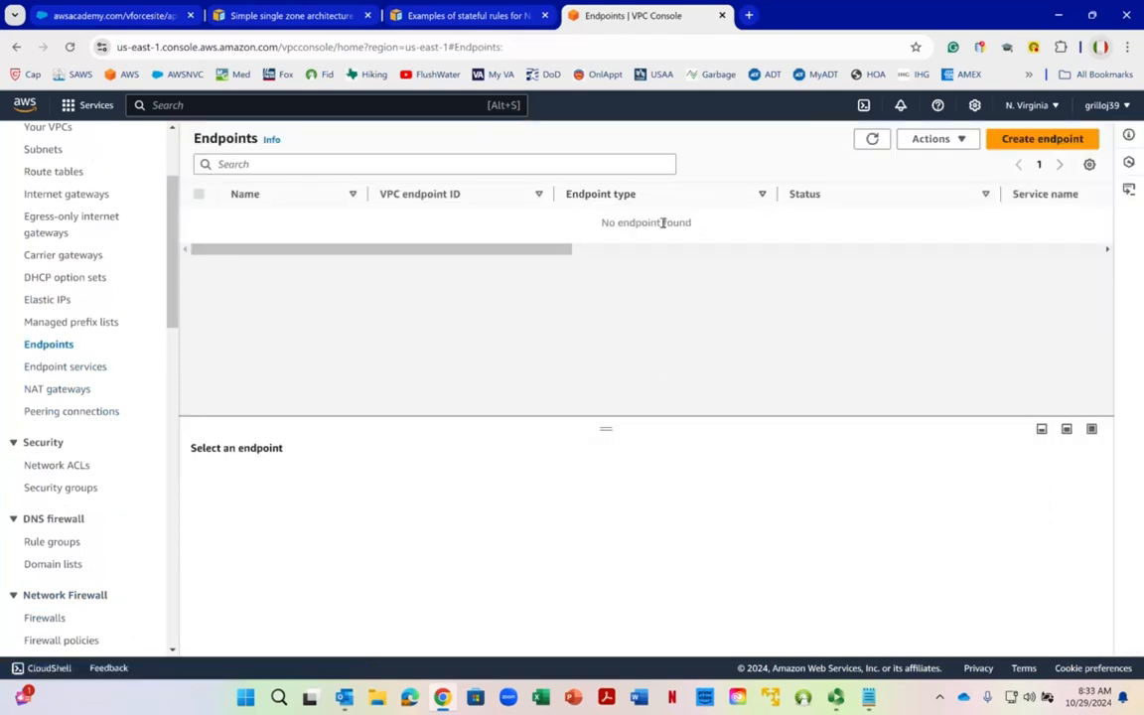
Step: Delete the lab's firewall subnet from the VPC subnets, confirming with "delete"
left_click(47, 150)
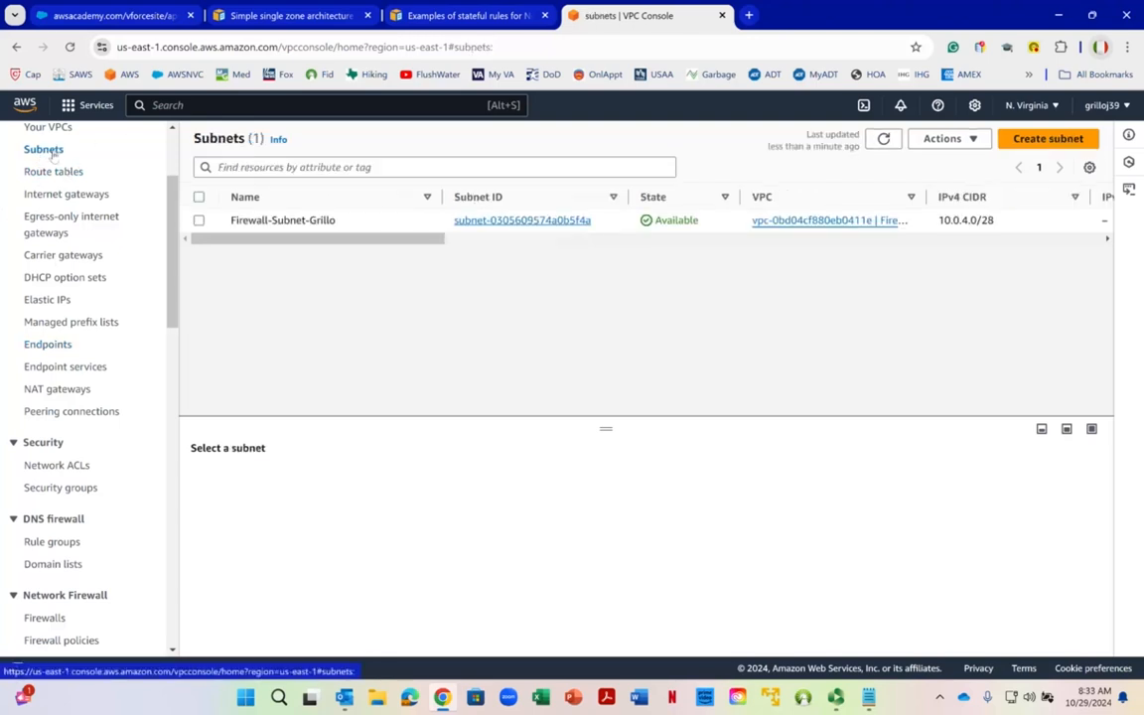
left_click(199, 199)
left_click(943, 139)
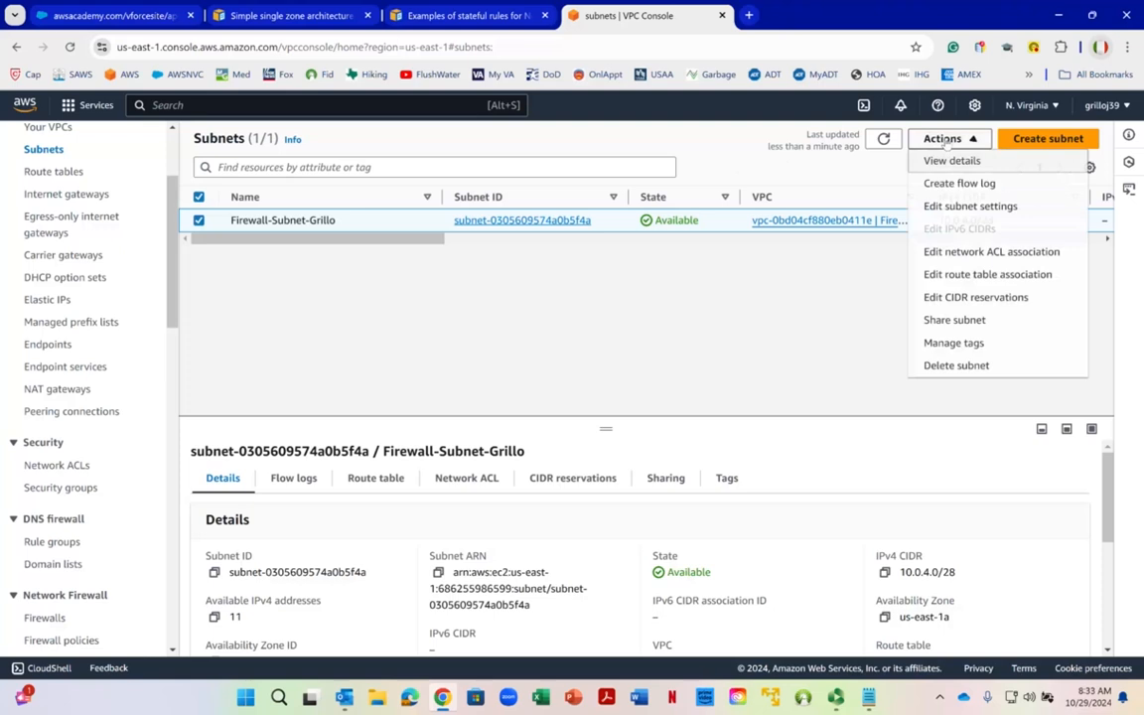
left_click(945, 364)
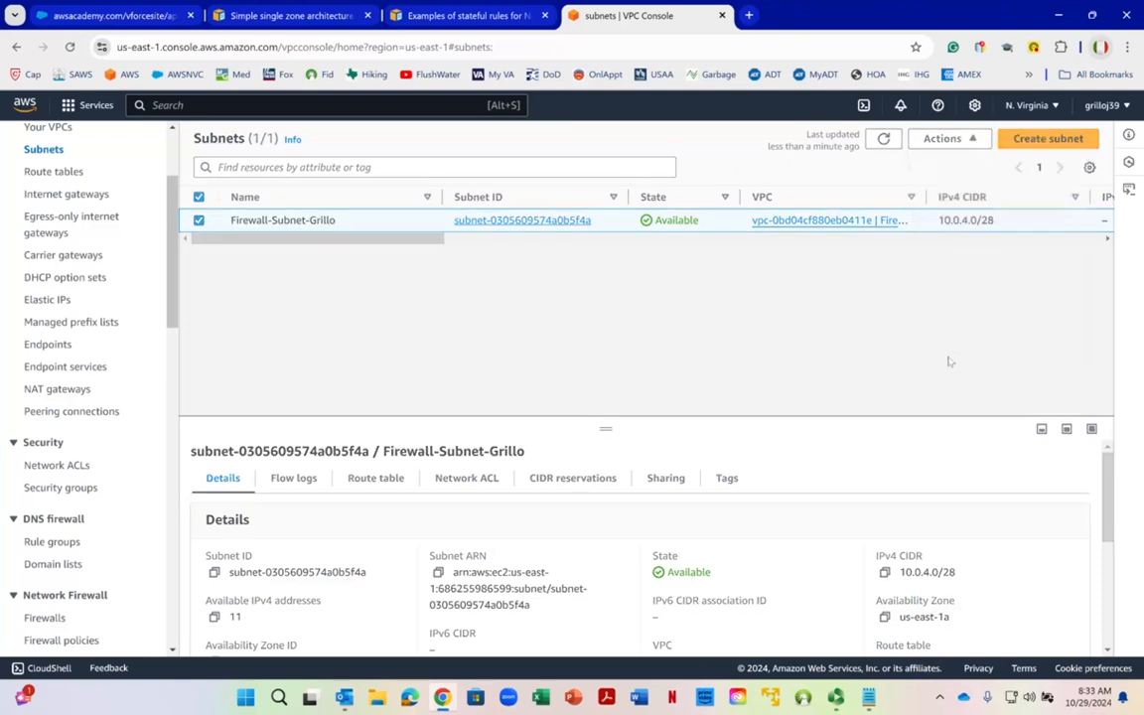
left_click(492, 435)
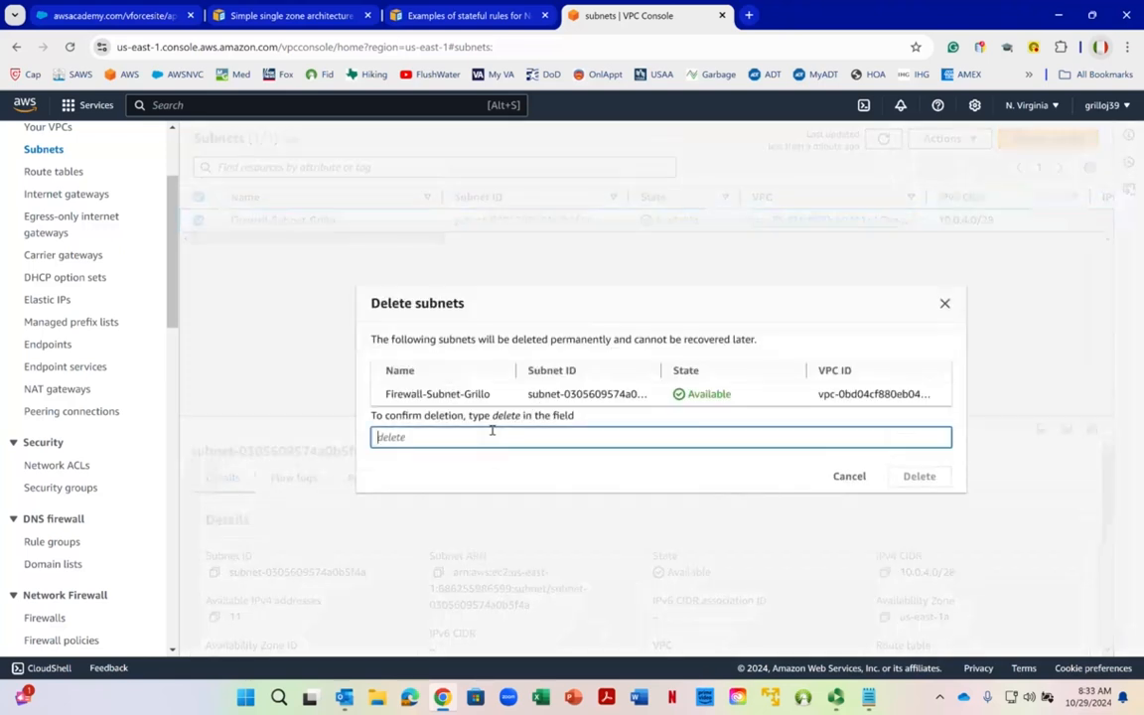
type("delete")
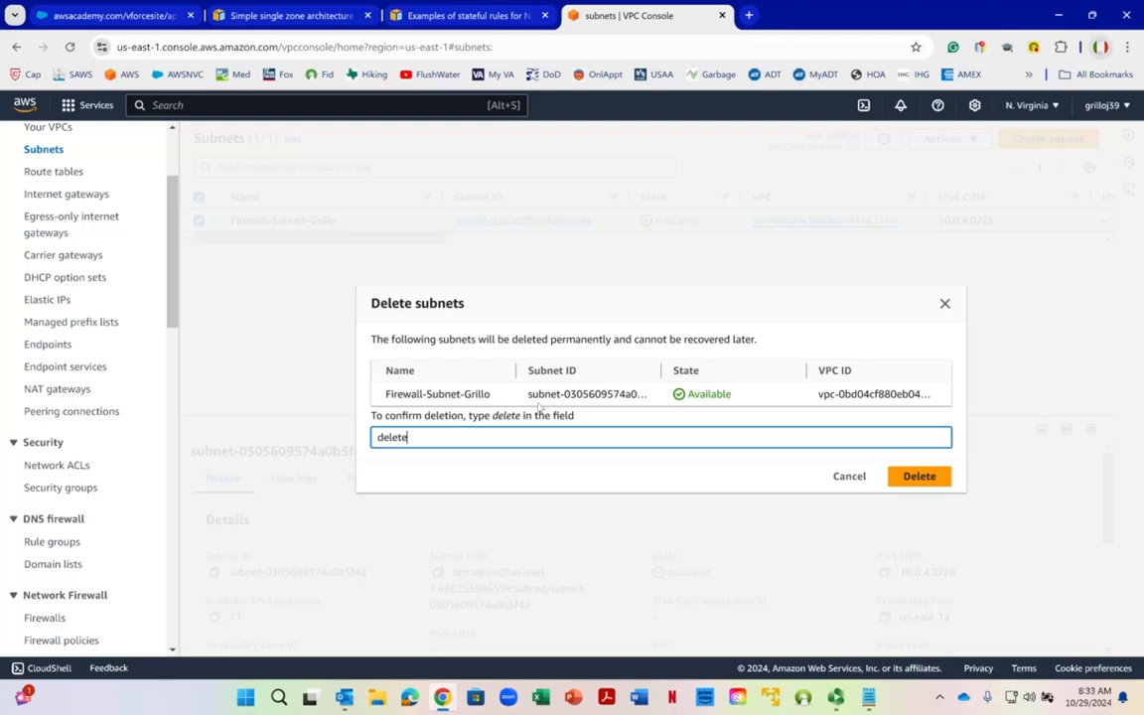
right_click(914, 476)
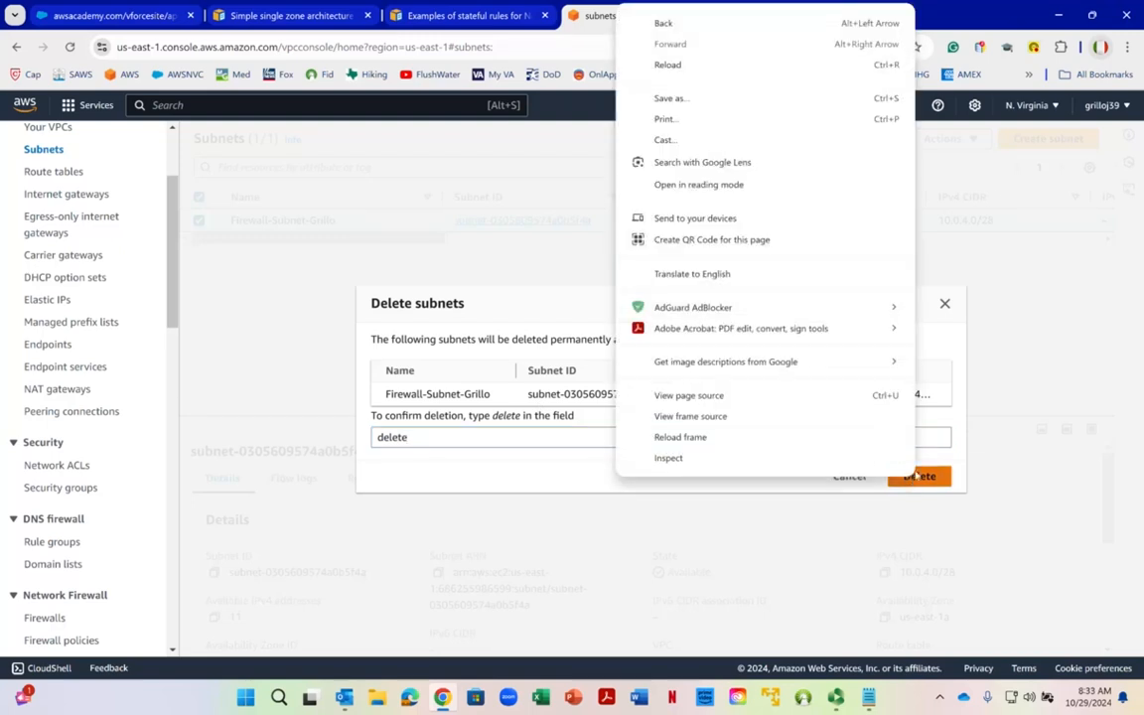
left_click(918, 477)
left_click(921, 480)
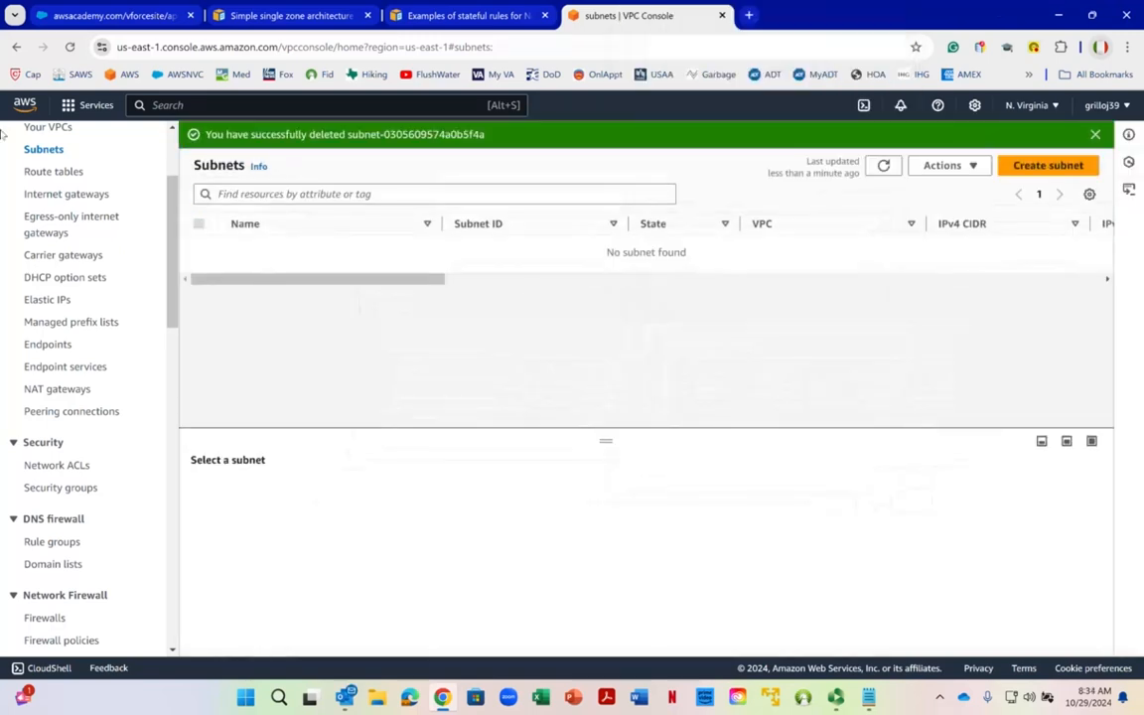
Step: Delete the firewall lab VPC from the VPC list, confirming with "delete"
scroll(81, 175, "up", 2)
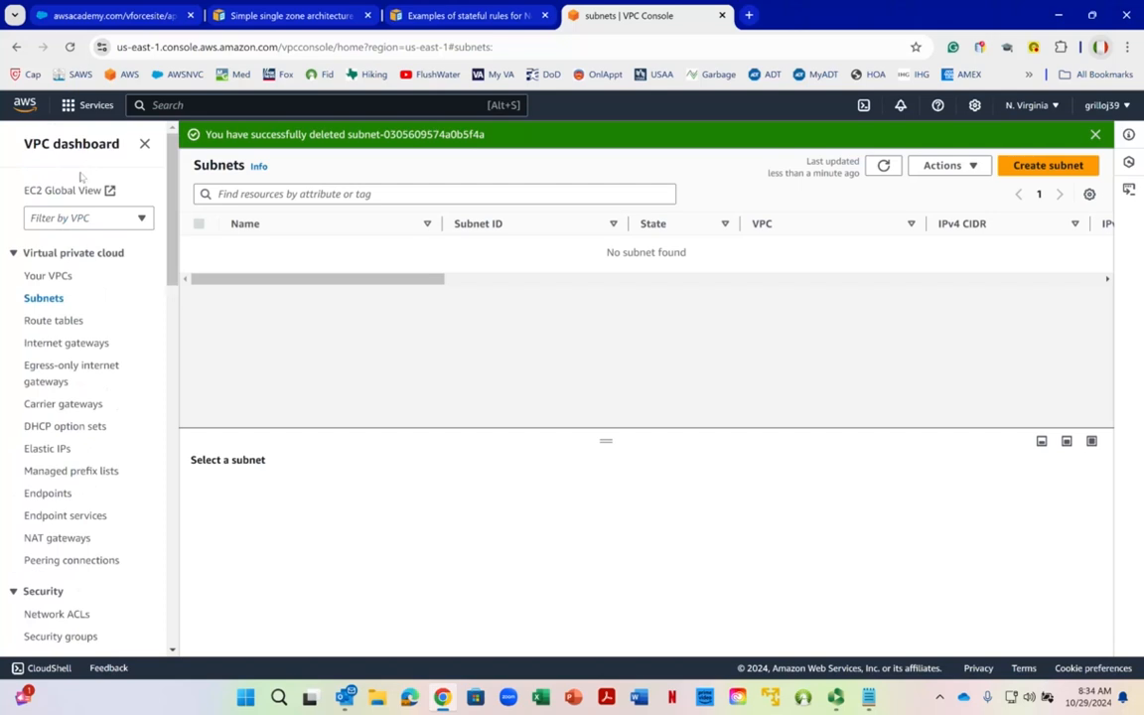
left_click(56, 279)
left_click(199, 198)
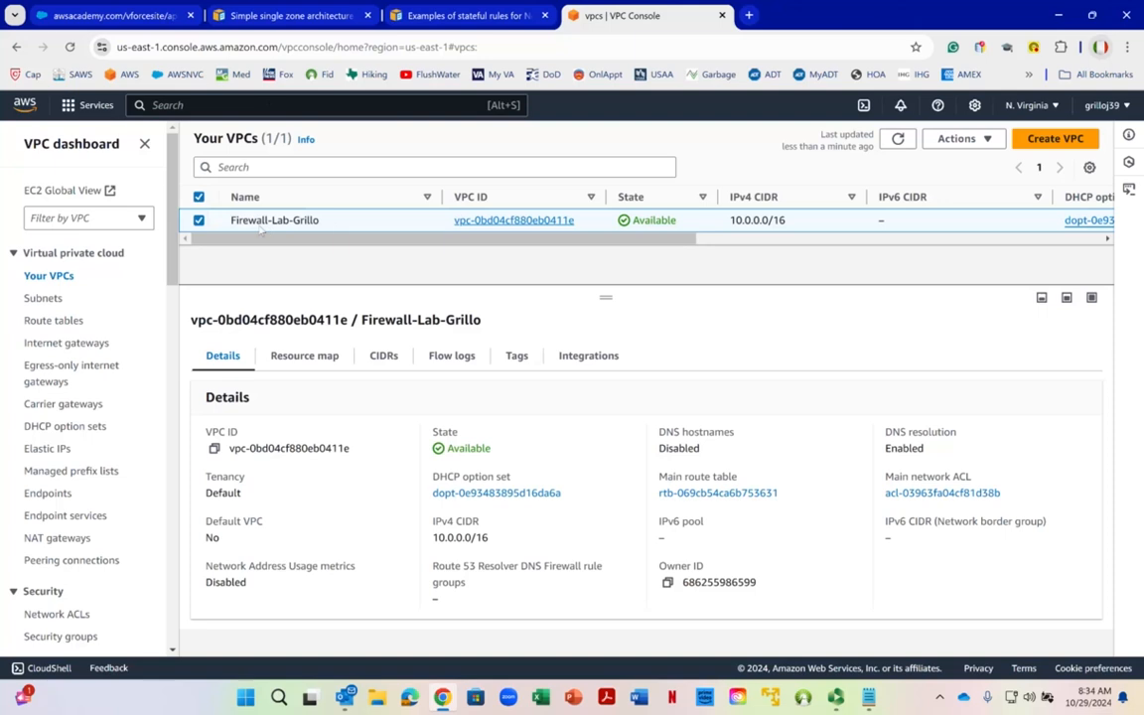
left_click_drag(231, 220, 320, 224)
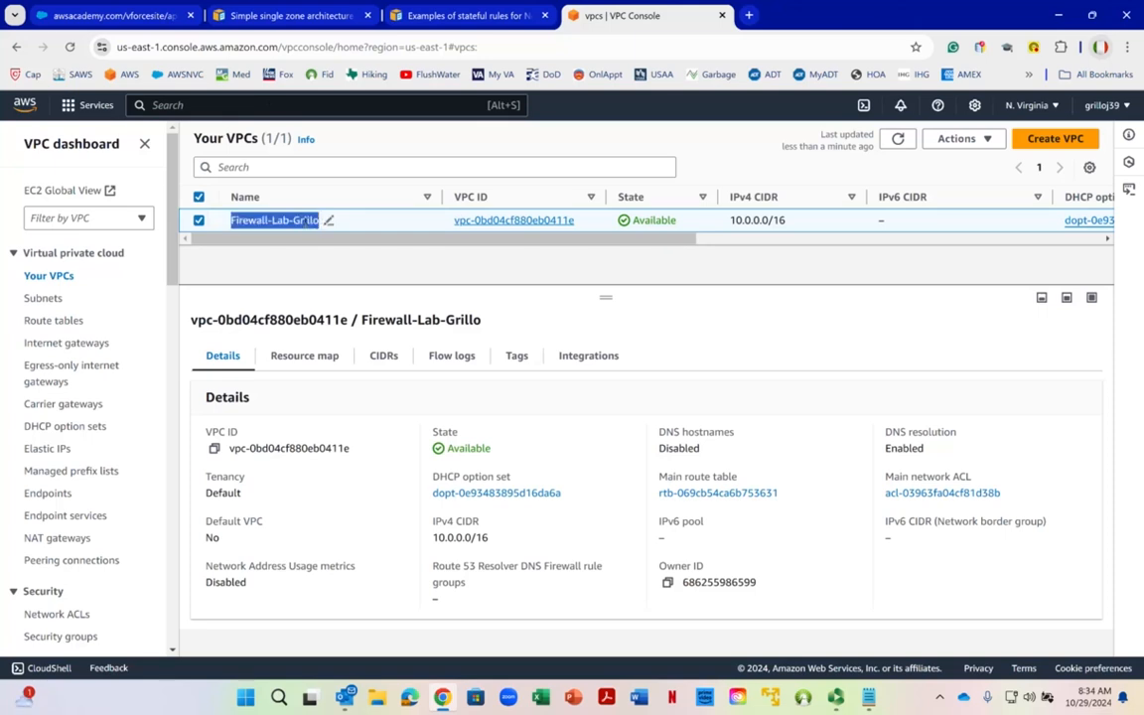
left_click(967, 144)
left_click(957, 299)
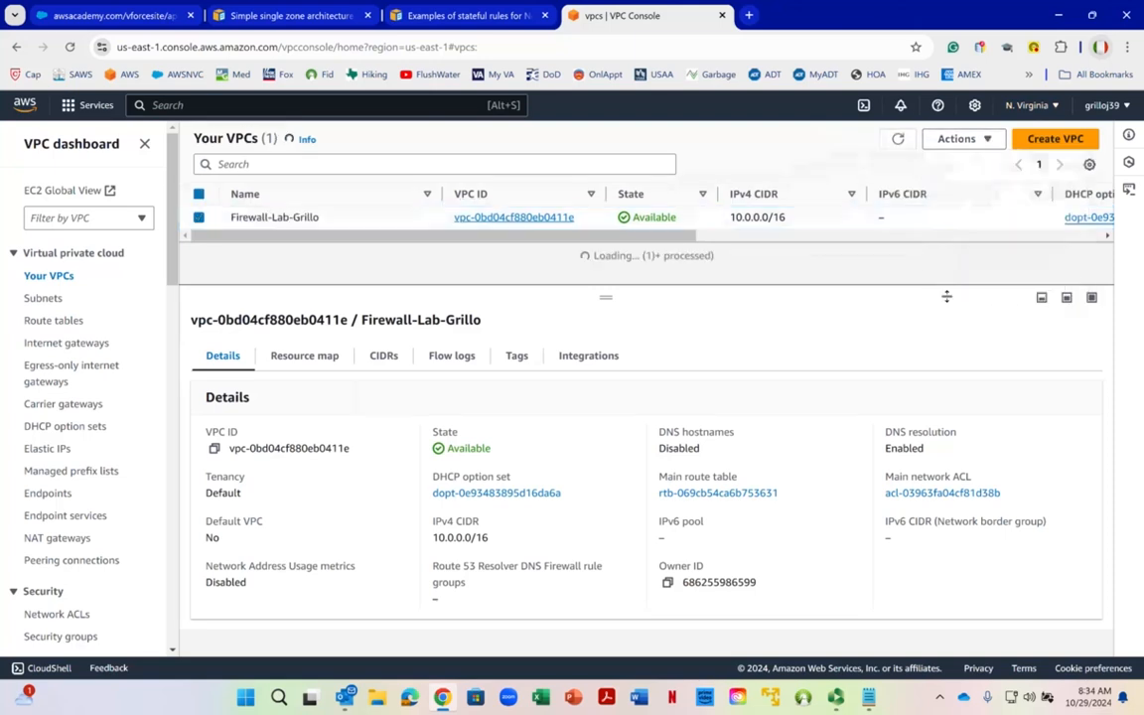
left_click(198, 196)
left_click(957, 139)
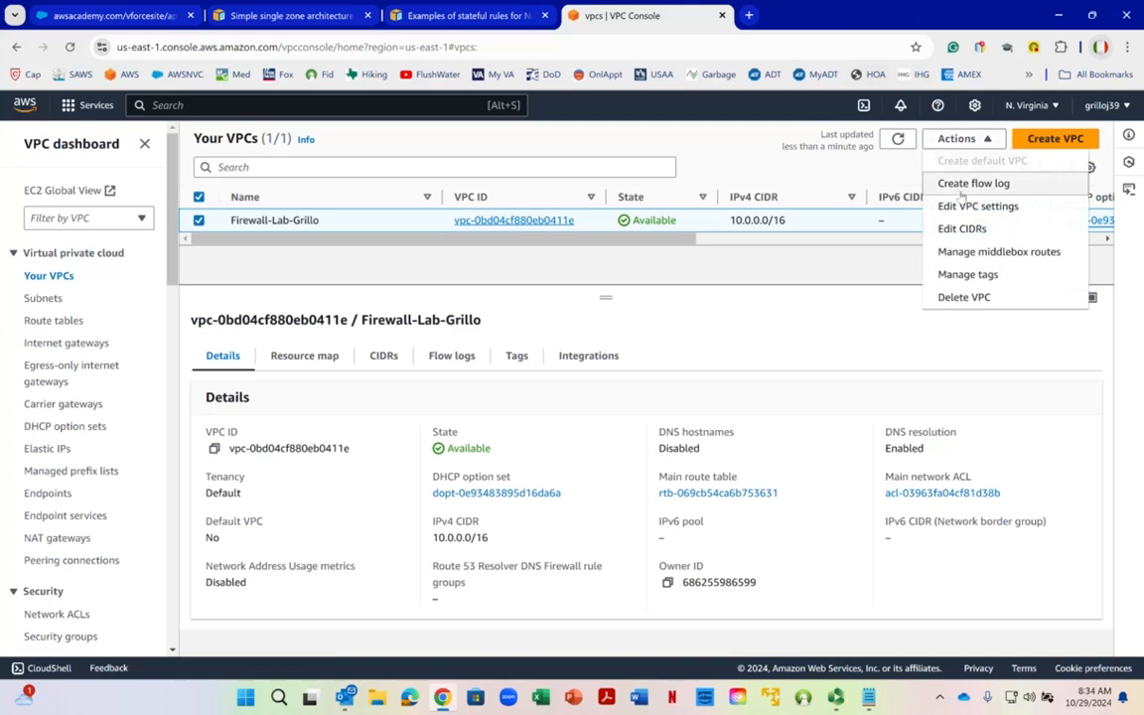
left_click(963, 300)
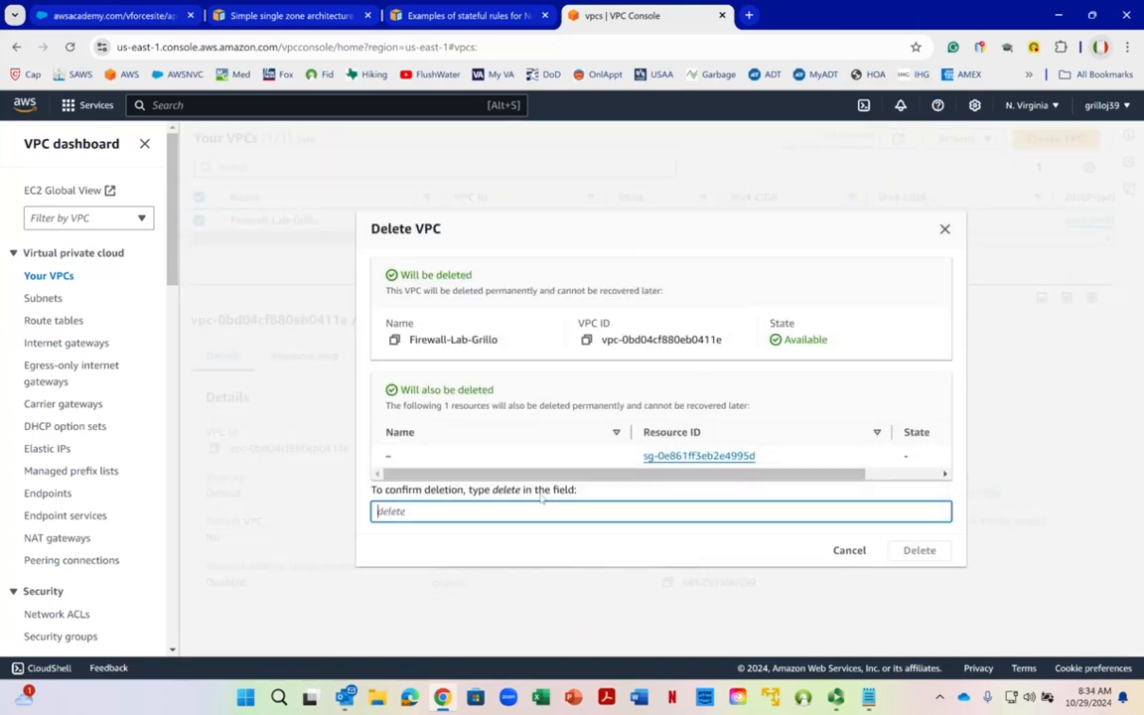
type("delete")
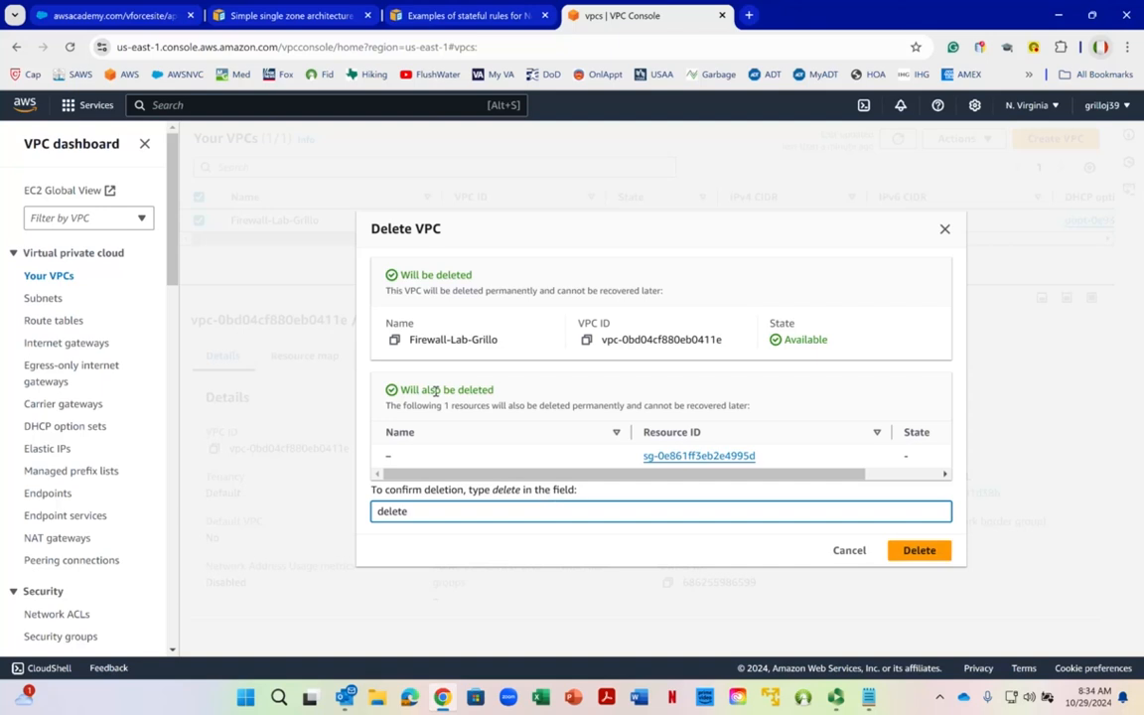
left_click(919, 550)
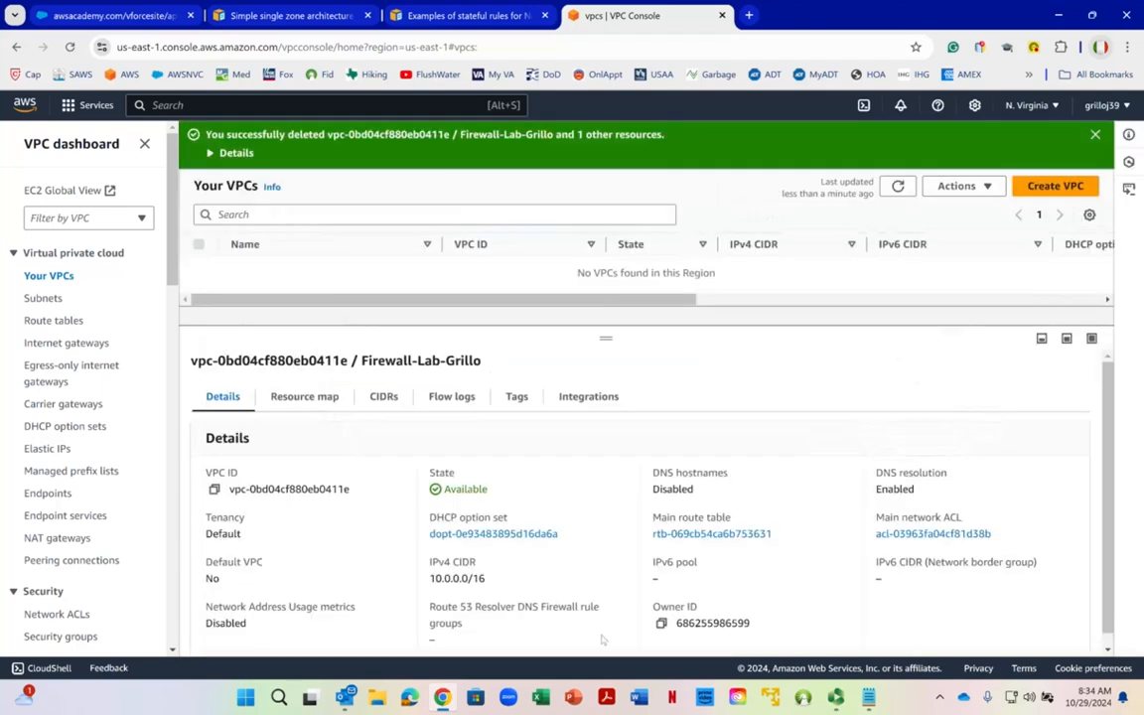
Step: Review the end of the FIREWALL LAB.txt notes, highlight the suricata-examples.html documentation link, and return to the VPC console
left_click(868, 698)
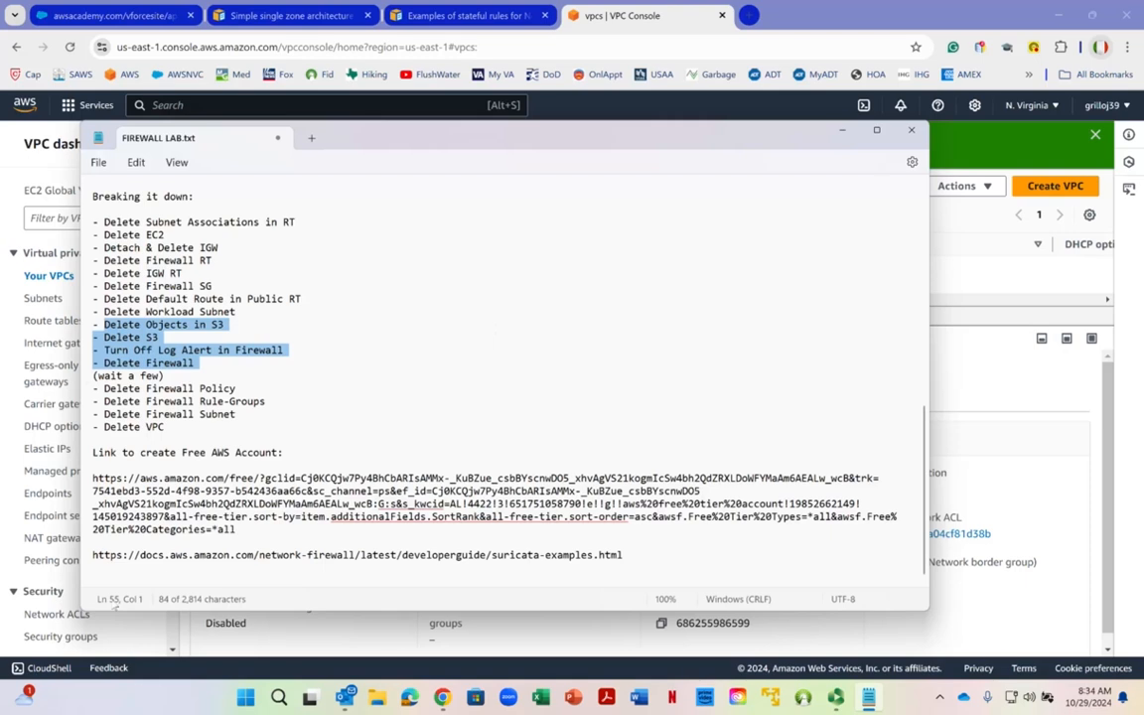
right_click(162, 562)
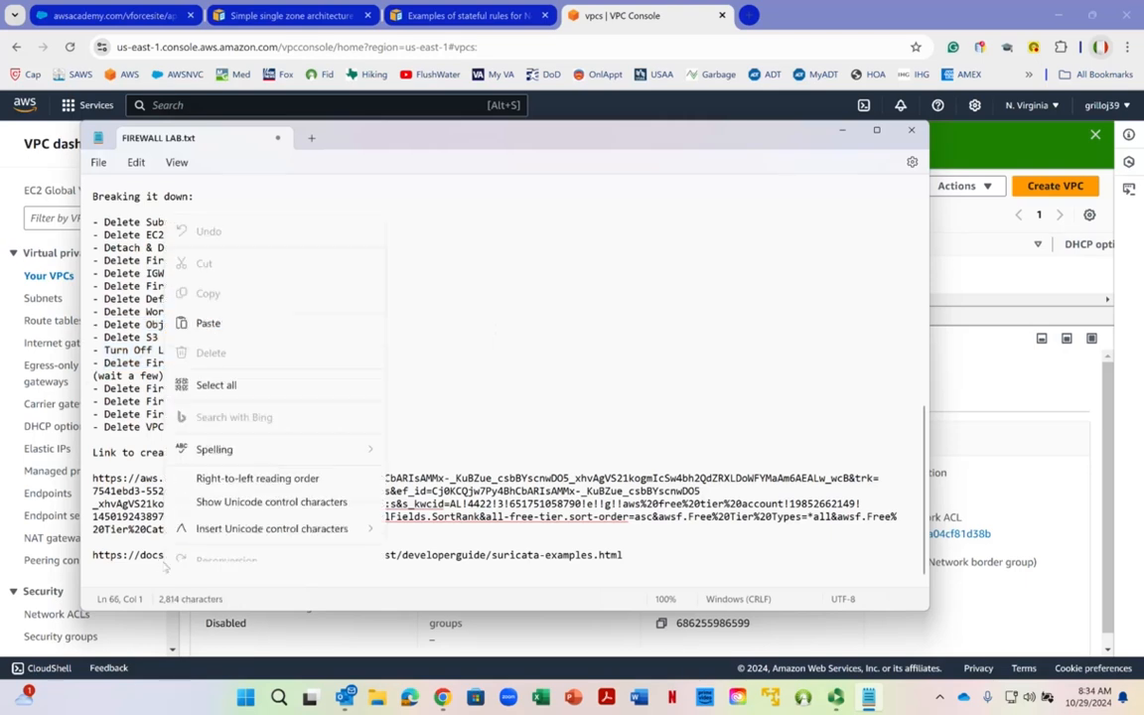
left_click(437, 490)
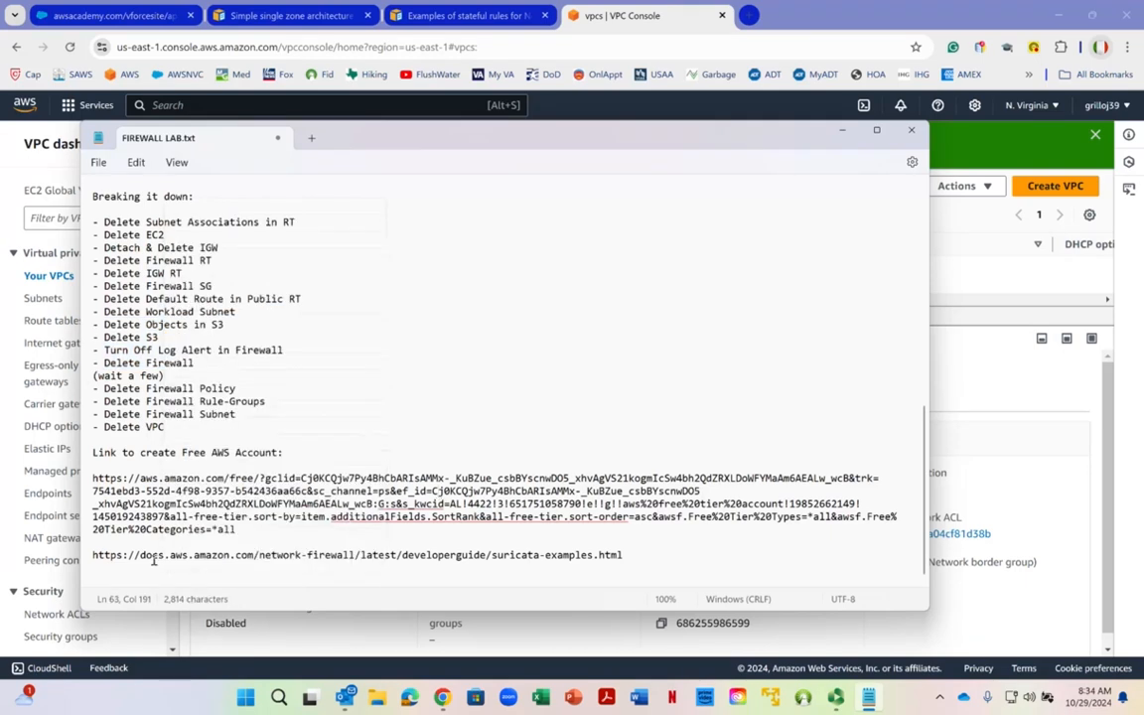
left_click(95, 556)
left_click_drag(94, 556, 636, 562)
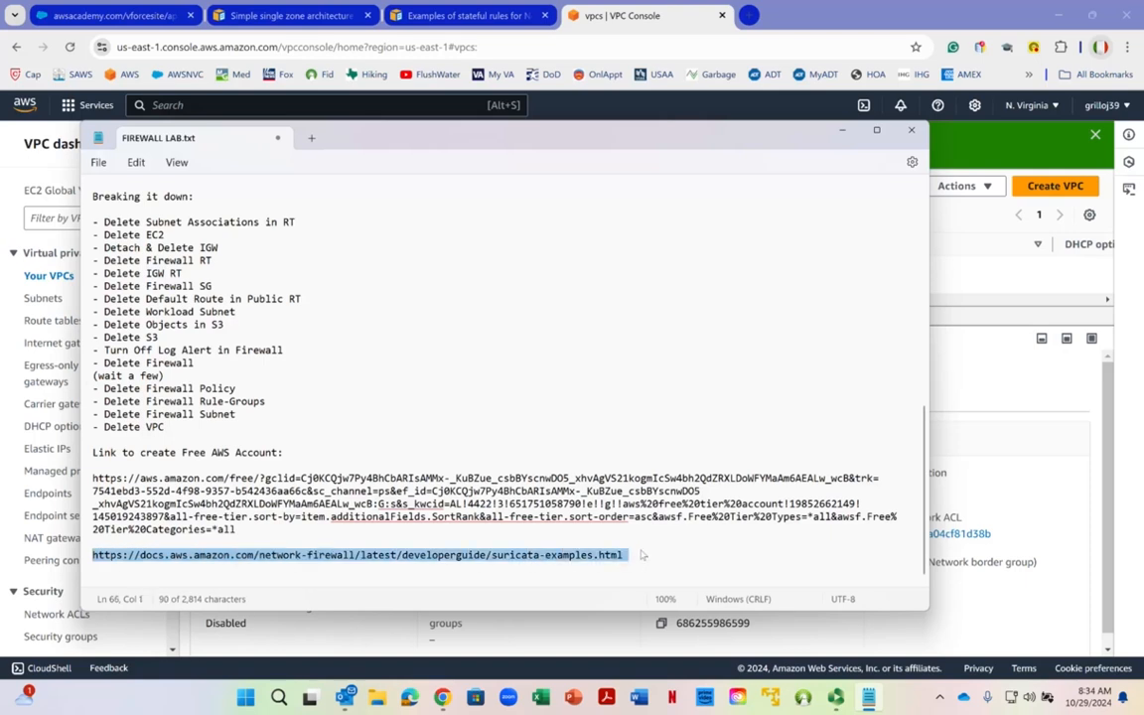
right_click(642, 555)
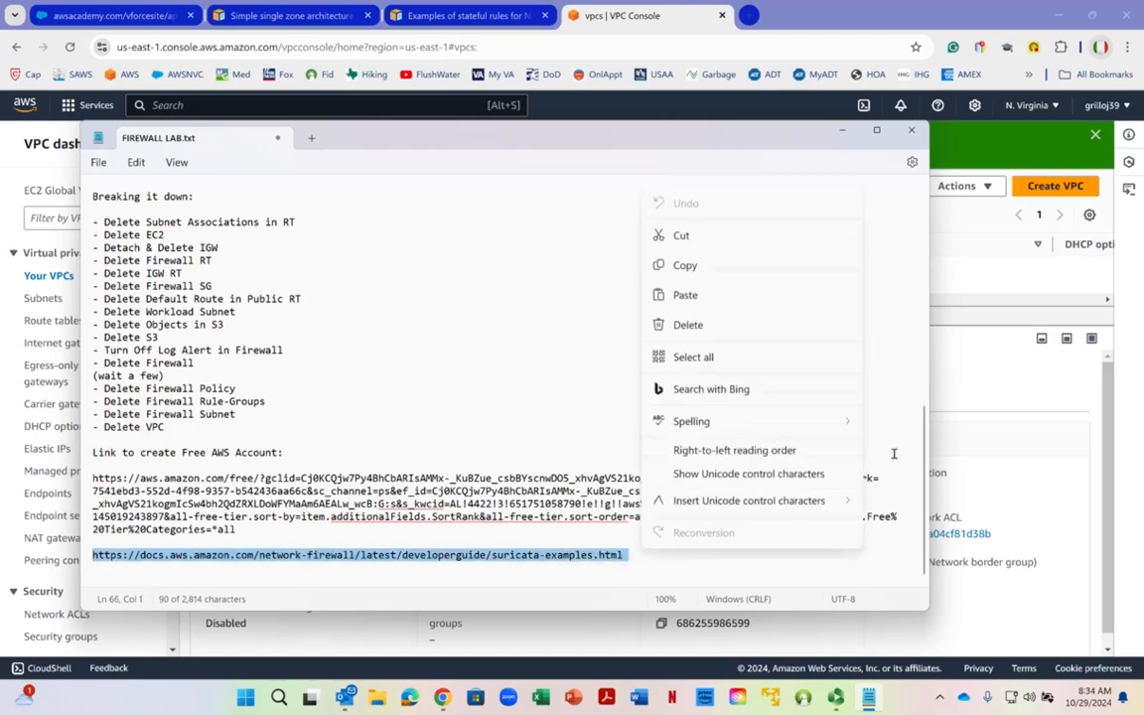
left_click(982, 382)
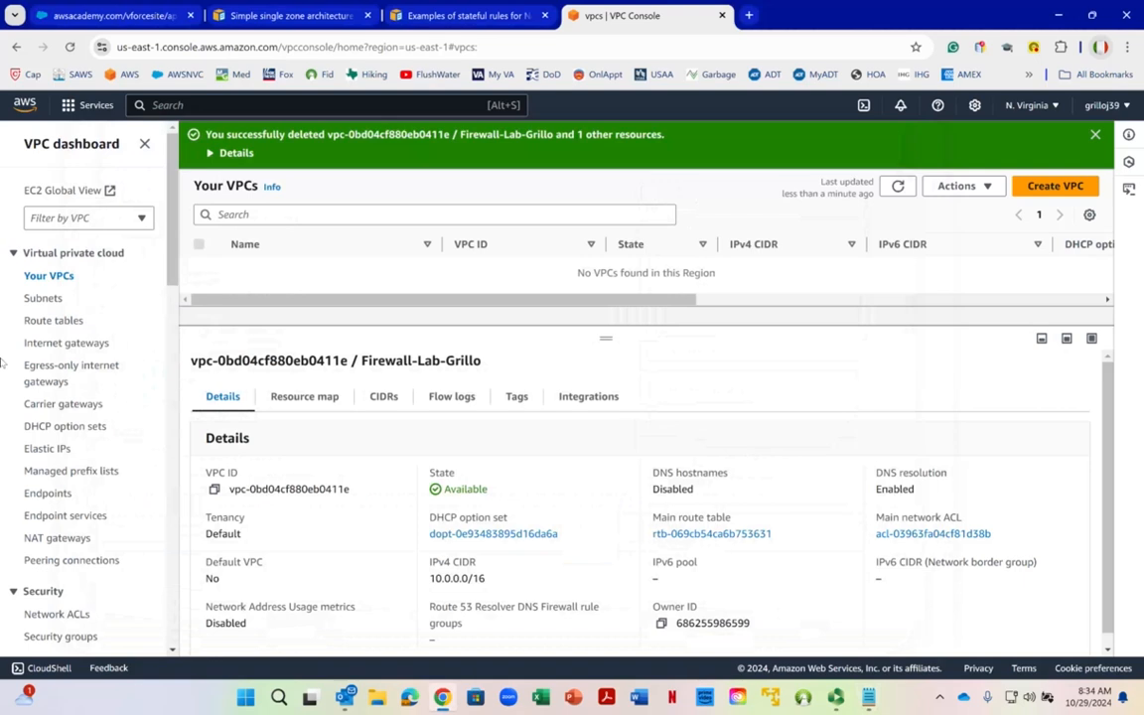
right_click(30, 429)
scroll(52, 508, "down", 5)
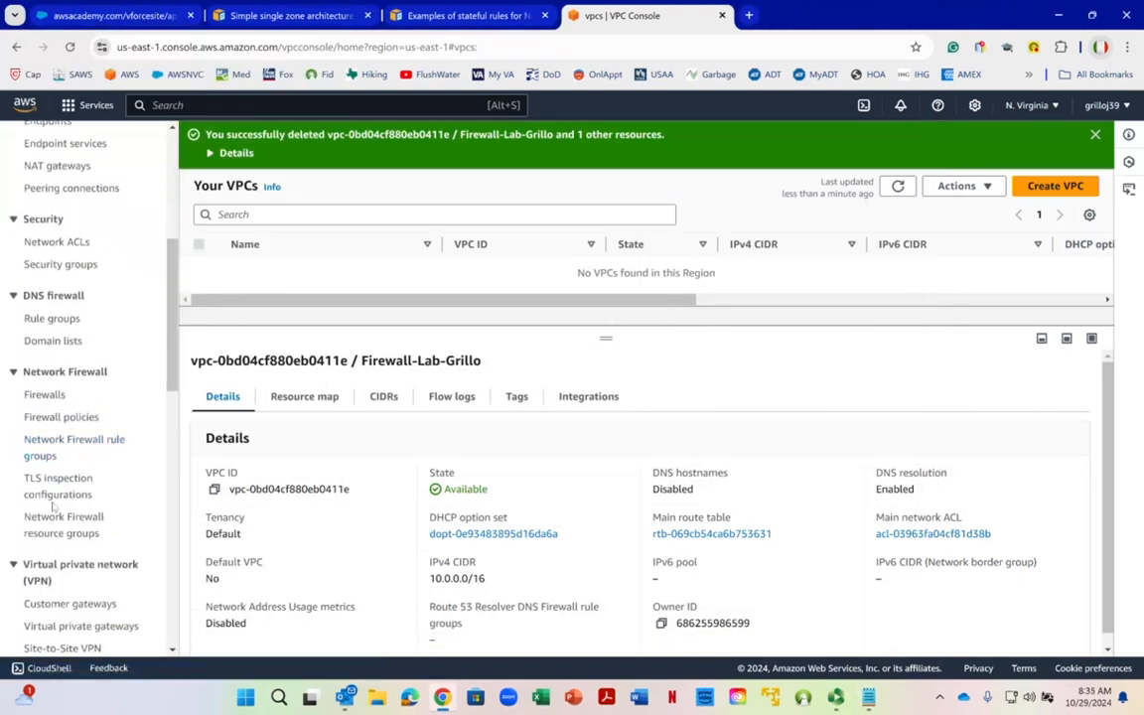
right_click(52, 502)
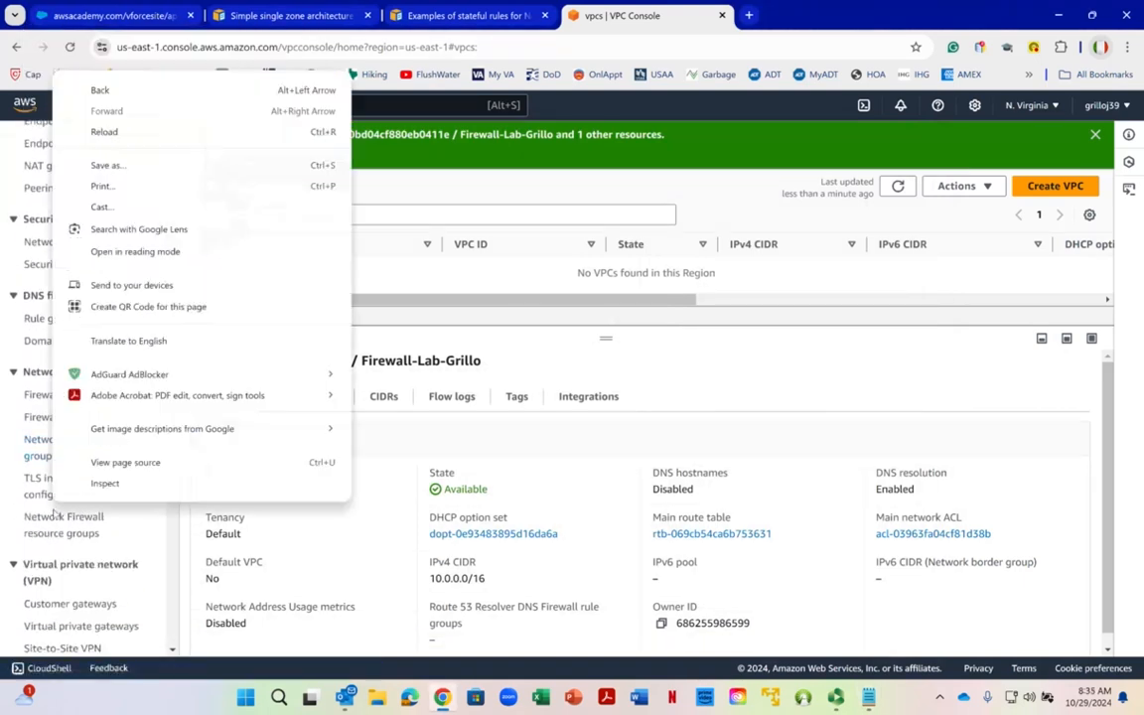
left_click(667, 365)
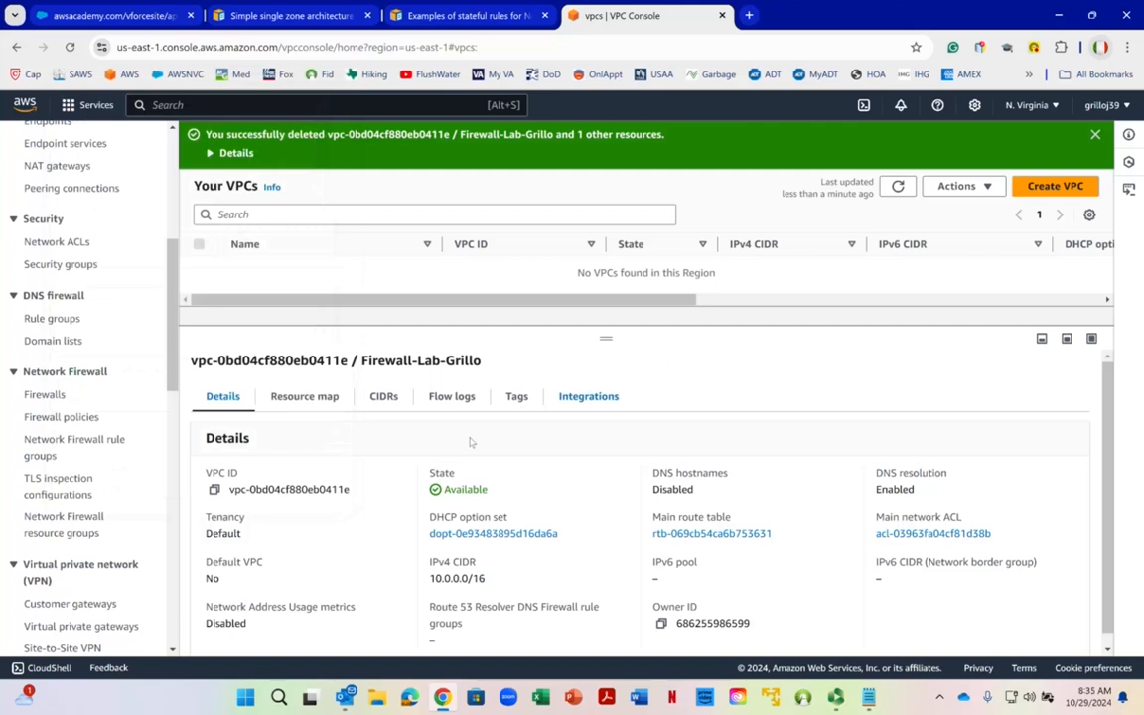
right_click(51, 395)
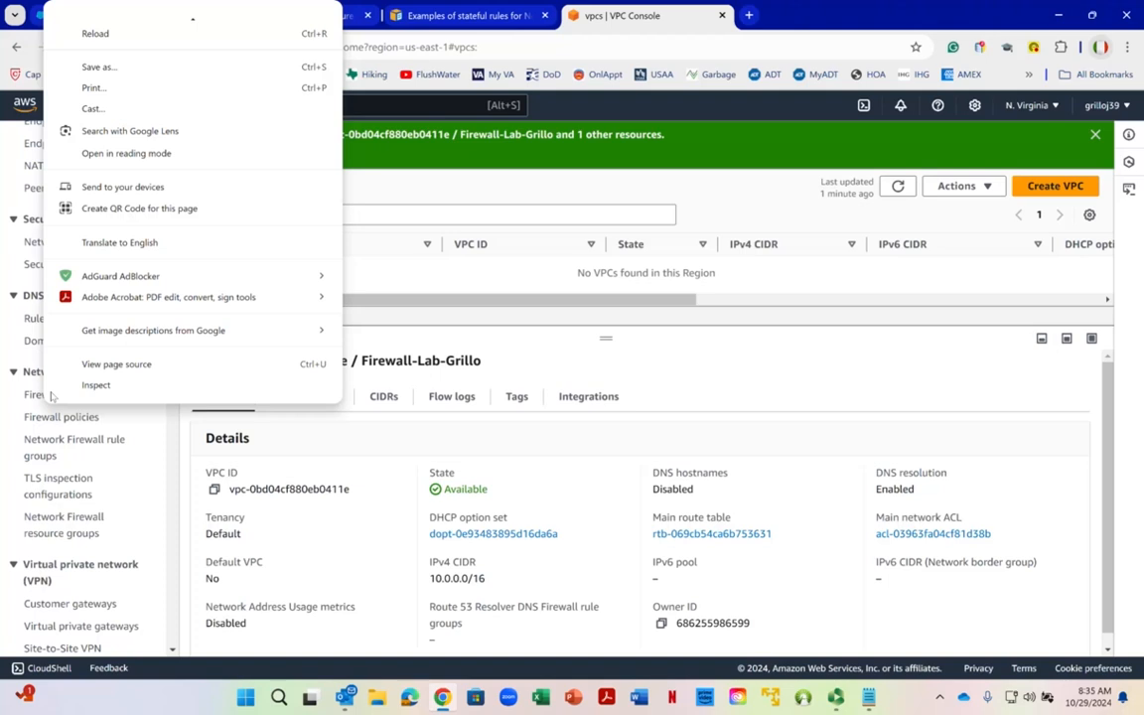
left_click(777, 204)
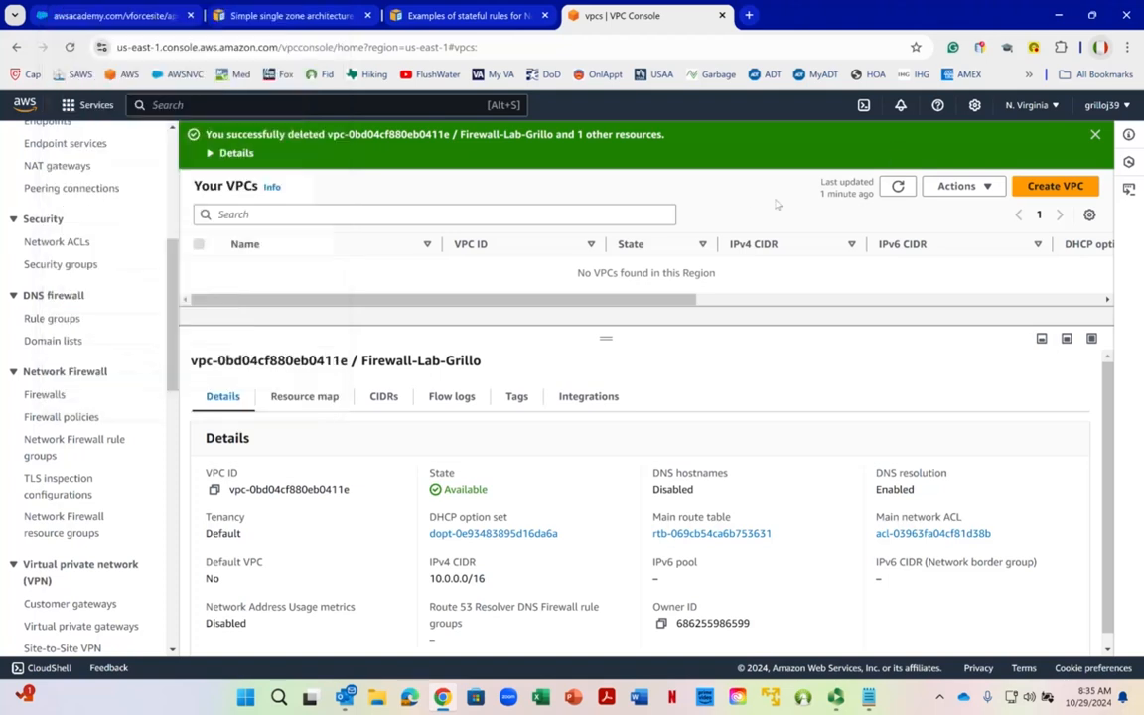